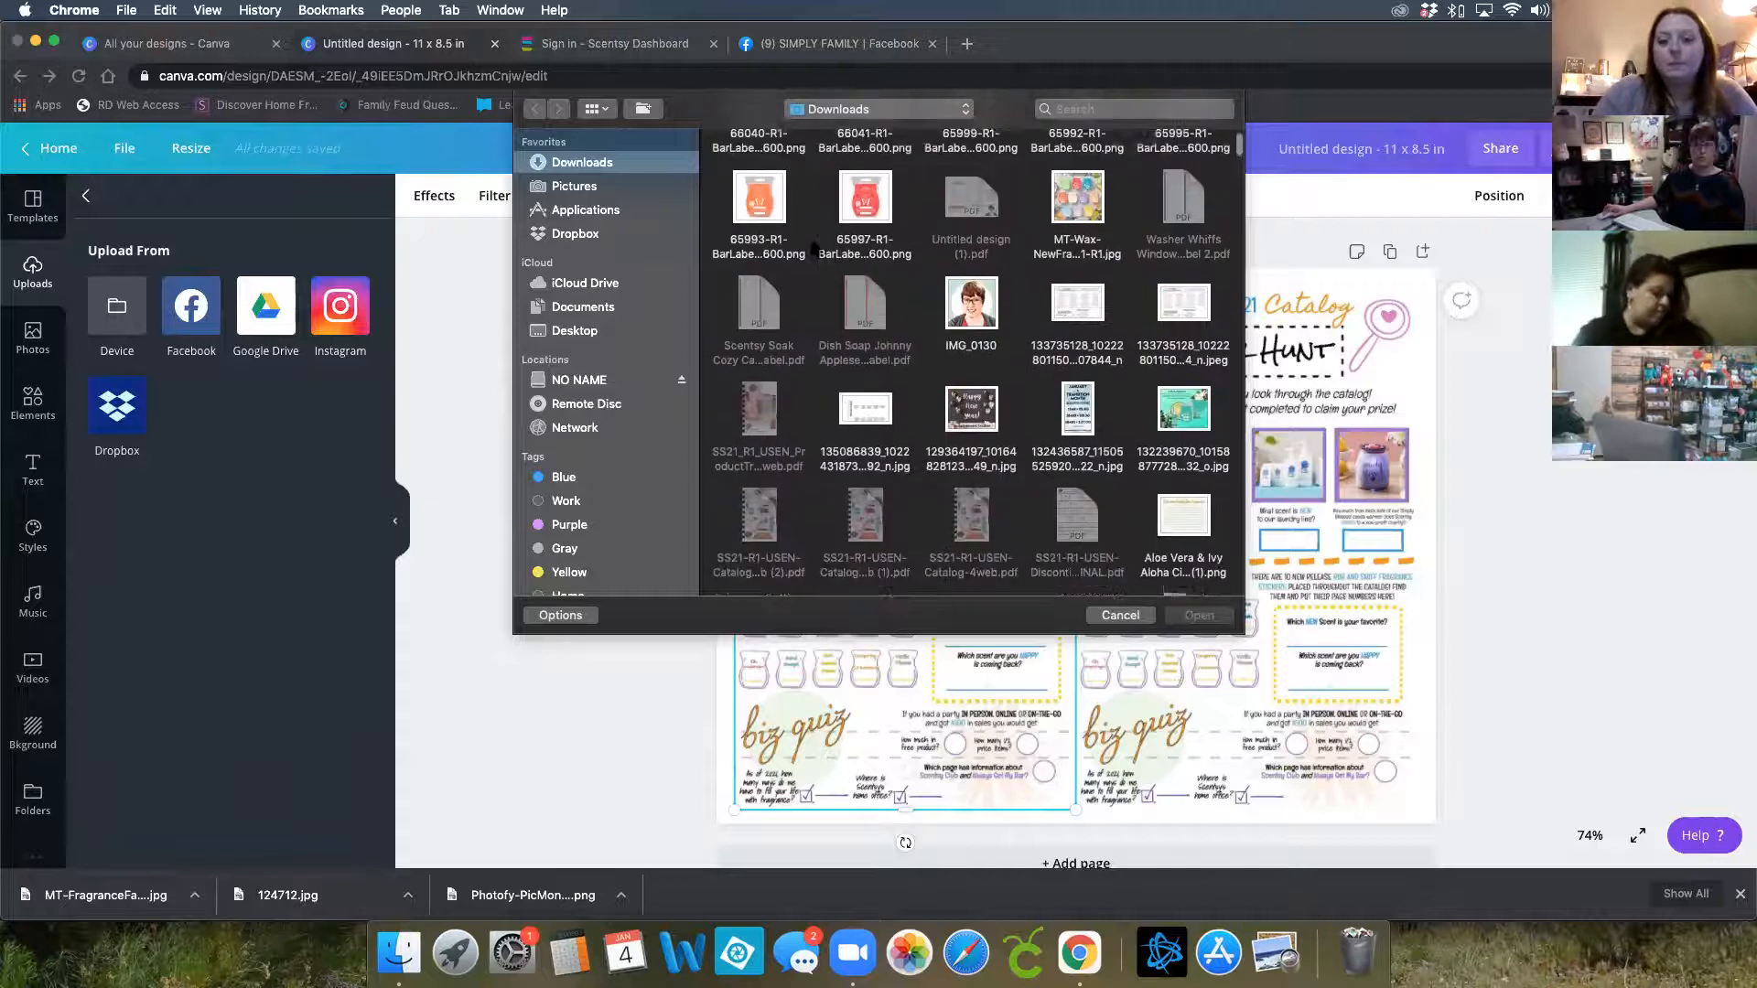
Close the file picker and browse the Facebook photos available as an upload source
left_click(1122, 616)
left_click(194, 321)
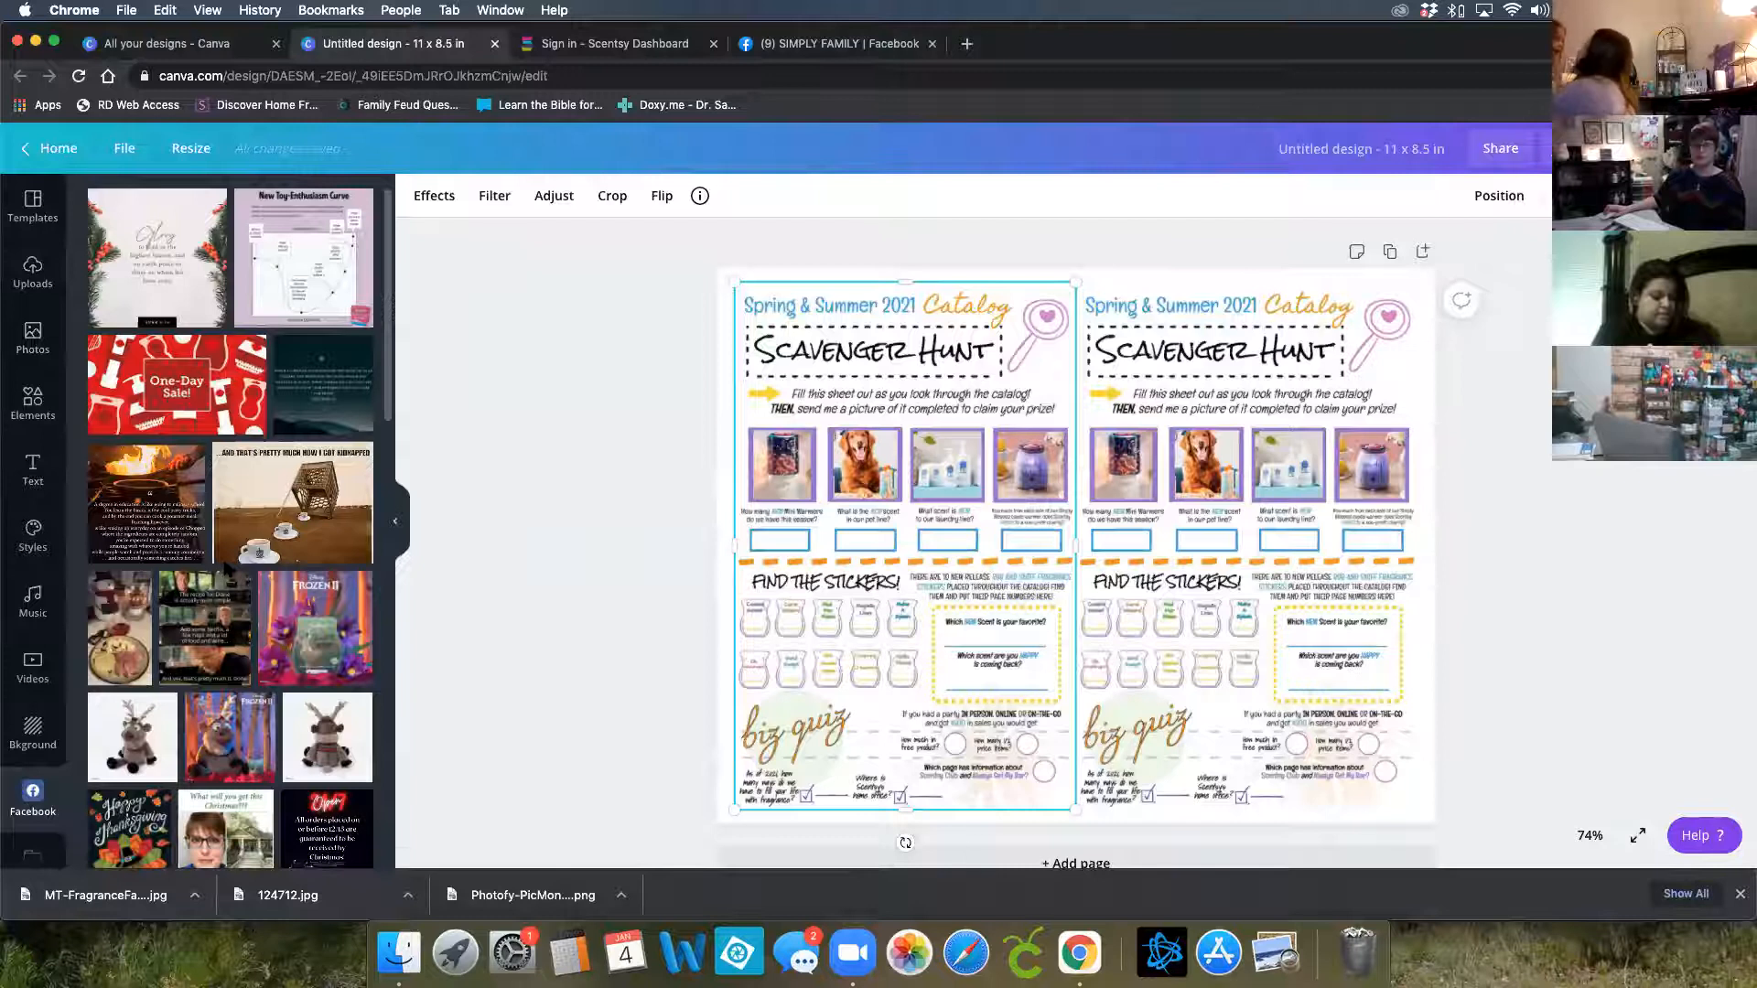
scroll(227, 569, "down", 5)
scroll(227, 573, "down", 1)
scroll(226, 573, "down", 15)
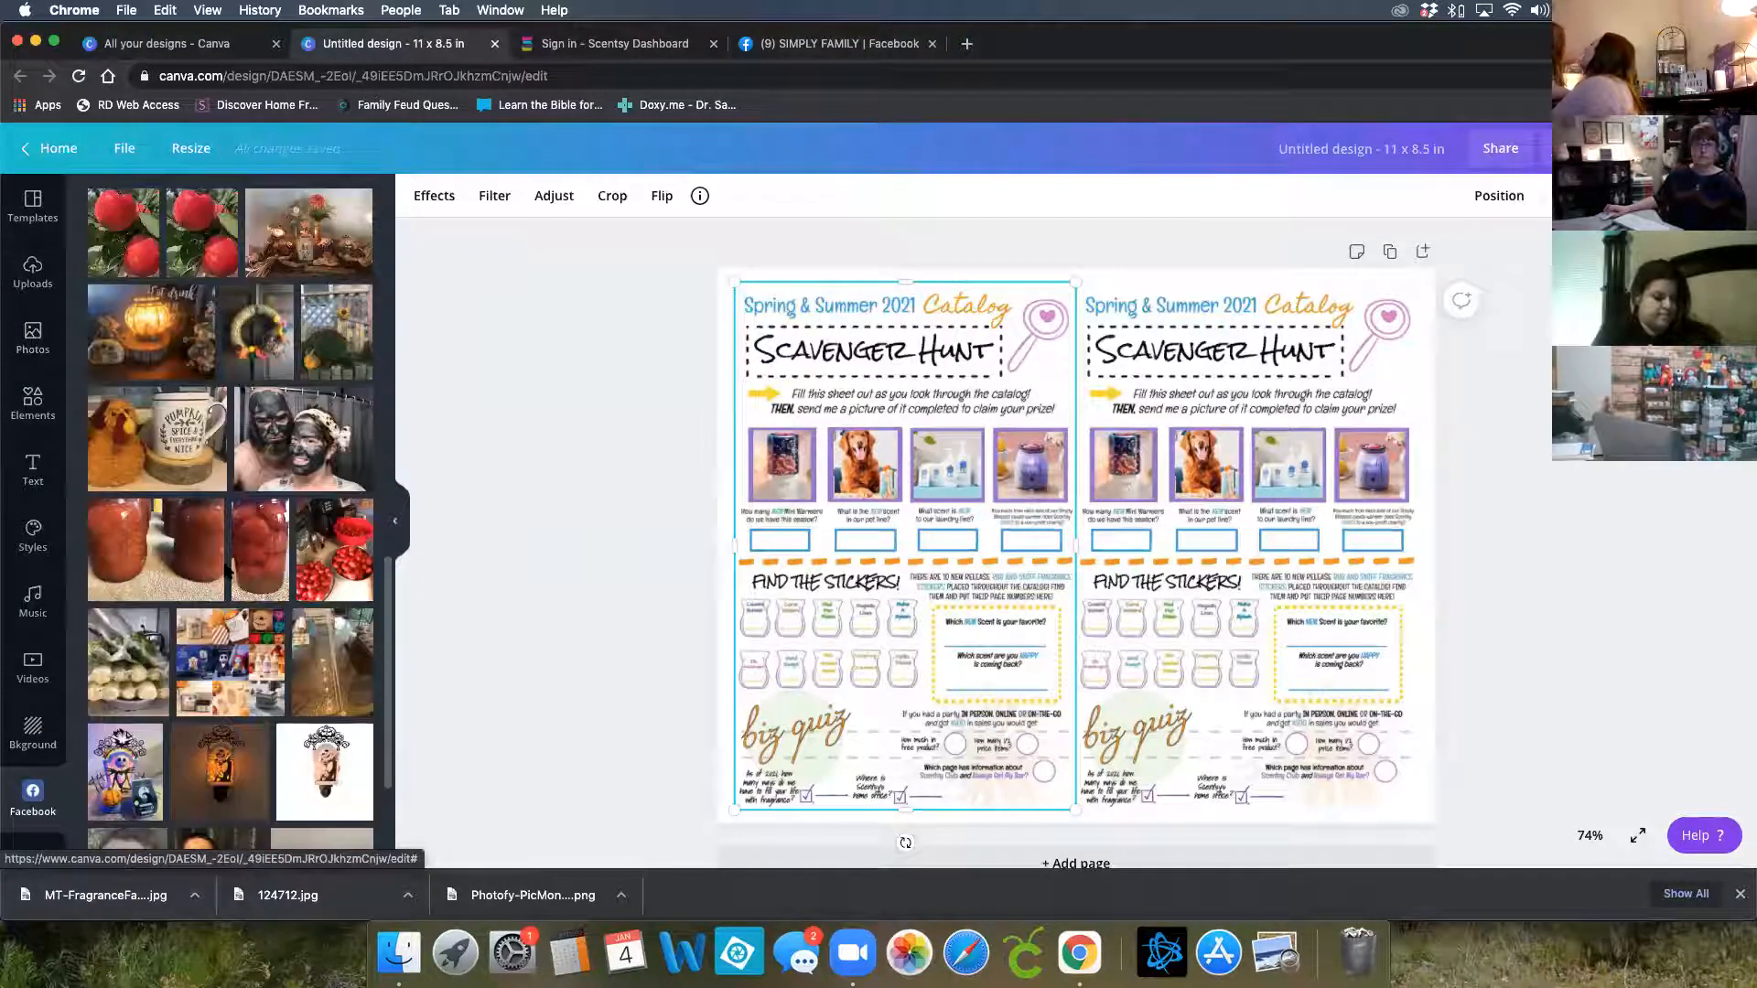
scroll(226, 573, "down", 15)
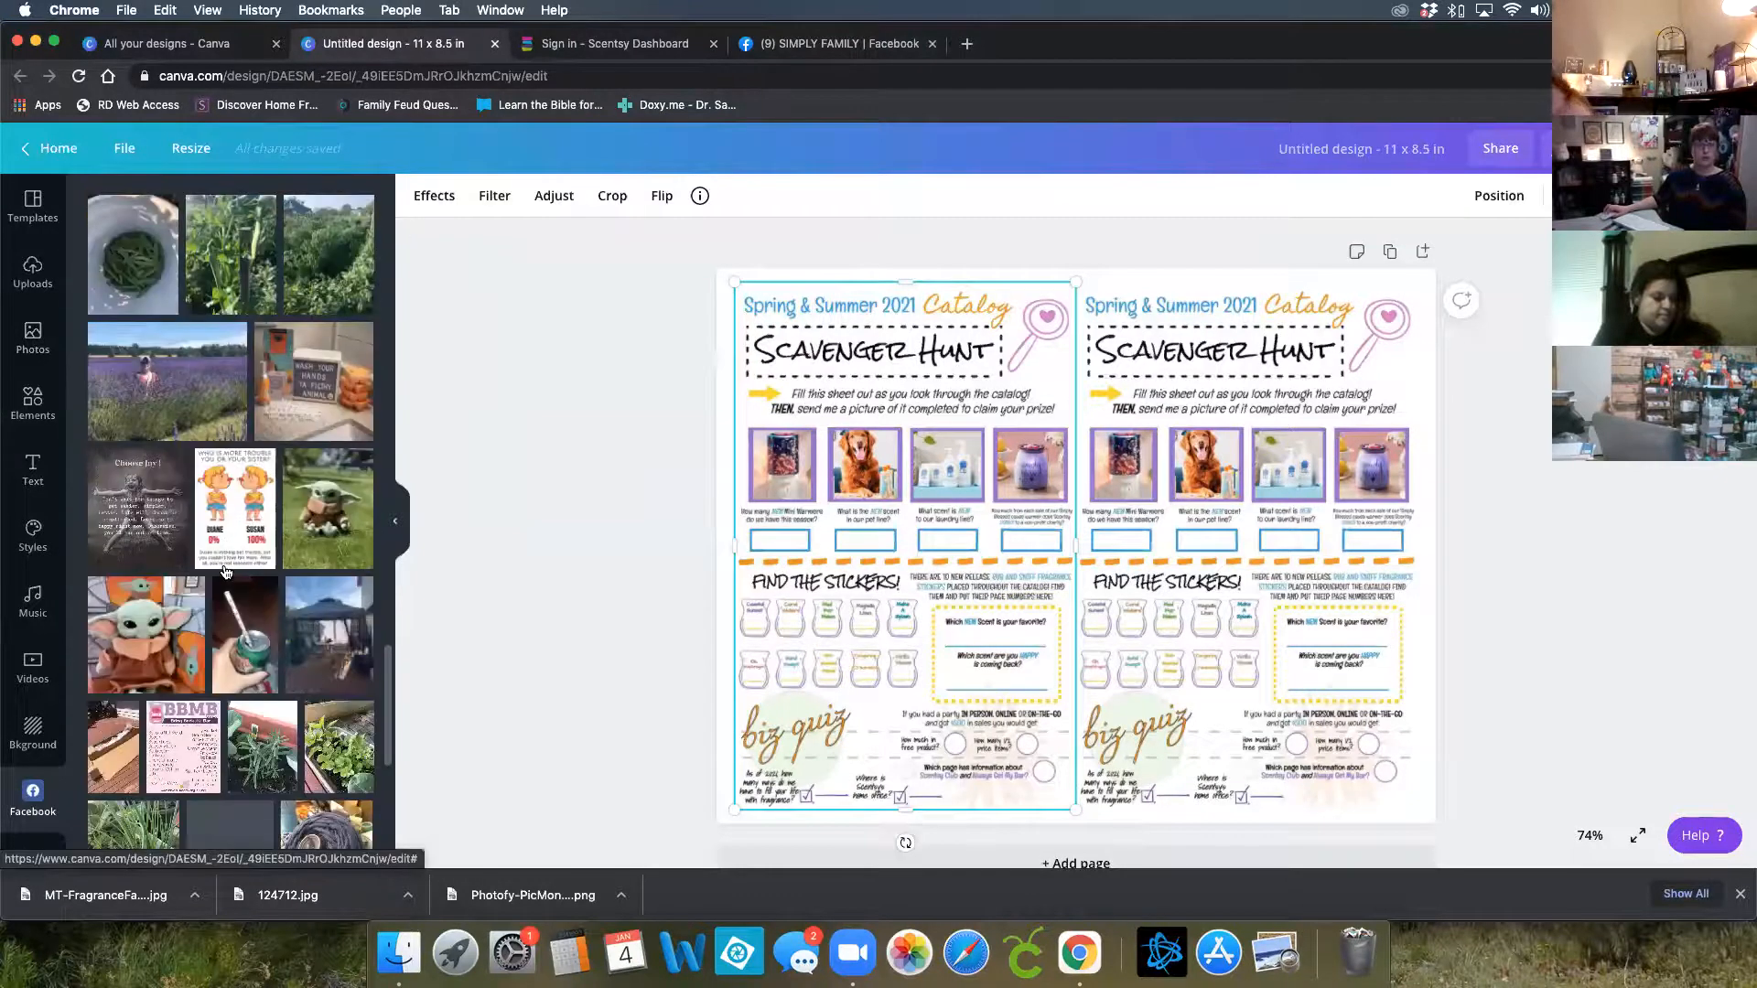
scroll(226, 573, "down", 15)
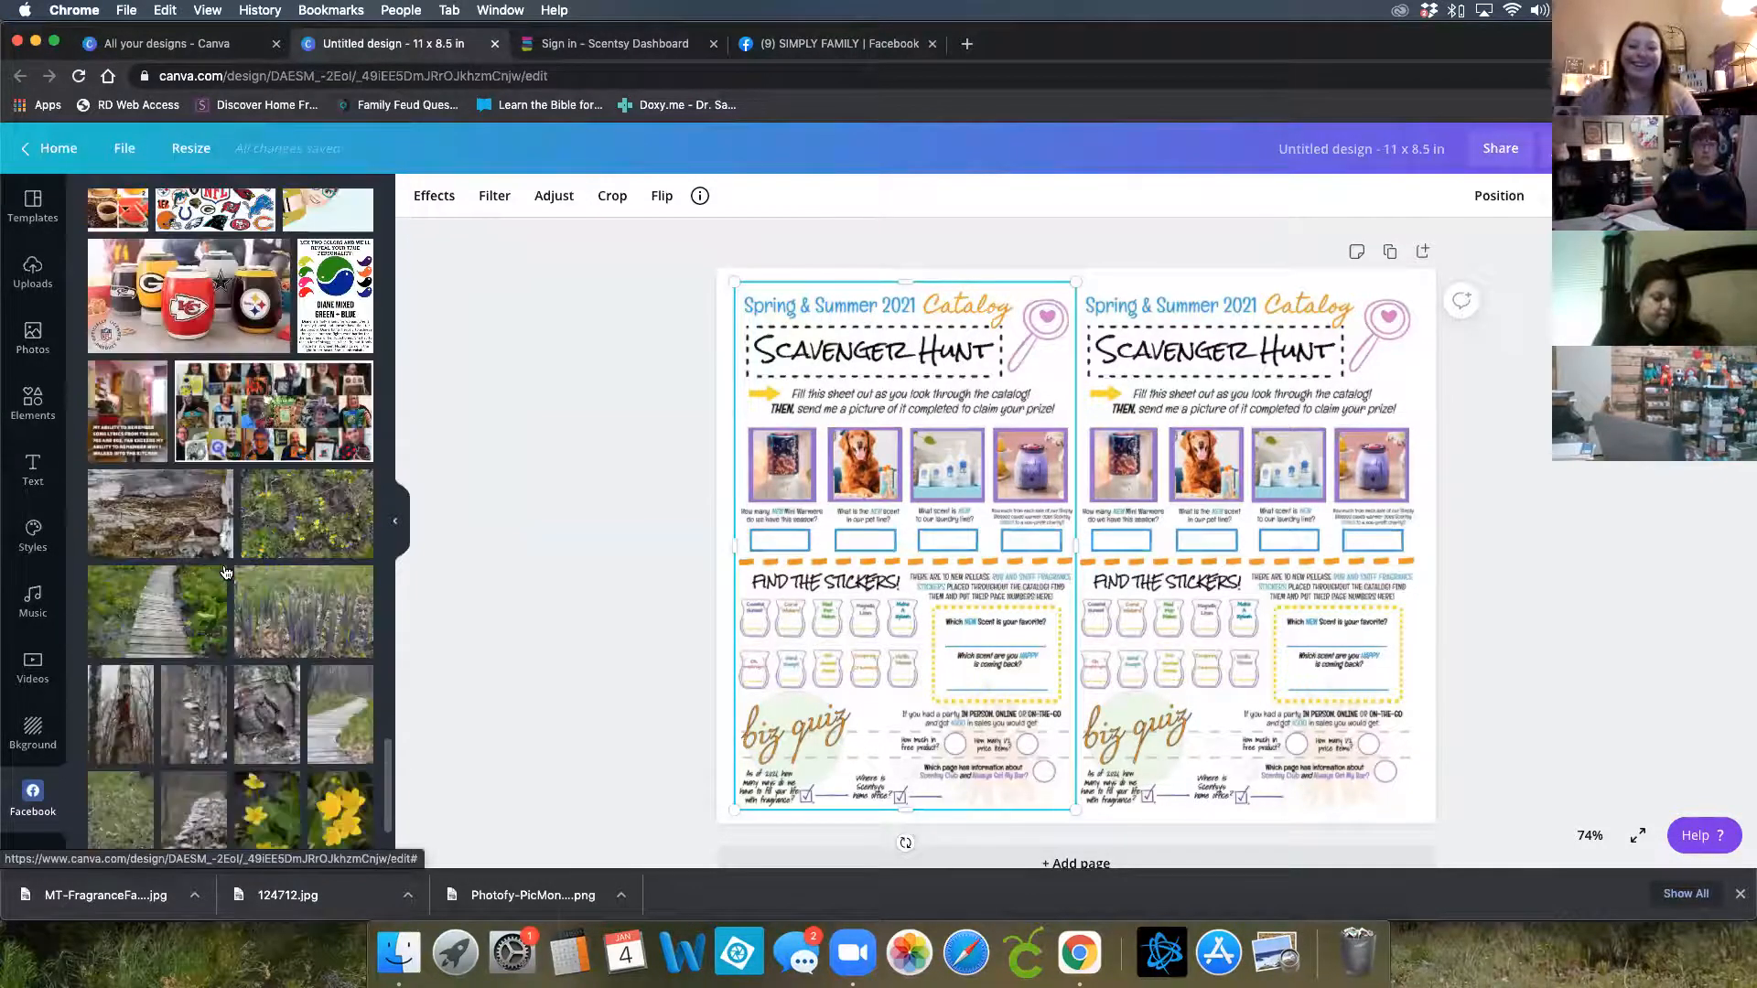
scroll(227, 572, "down", 15)
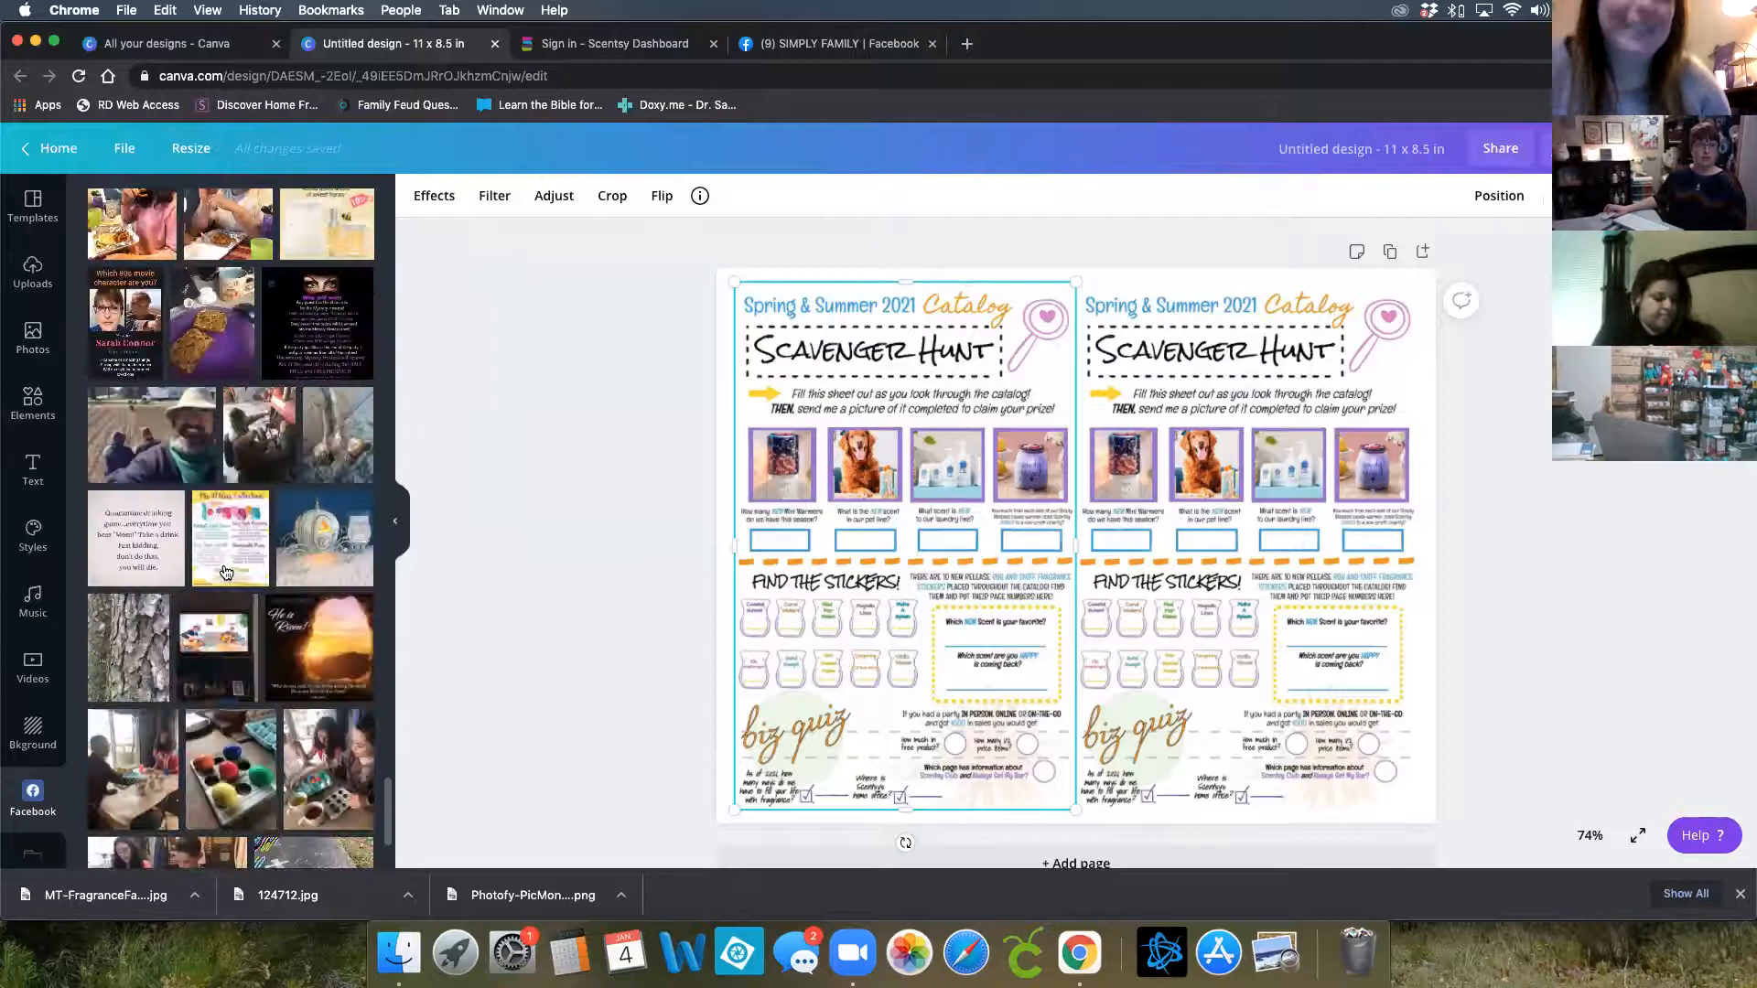
scroll(316, 542, "down", 1)
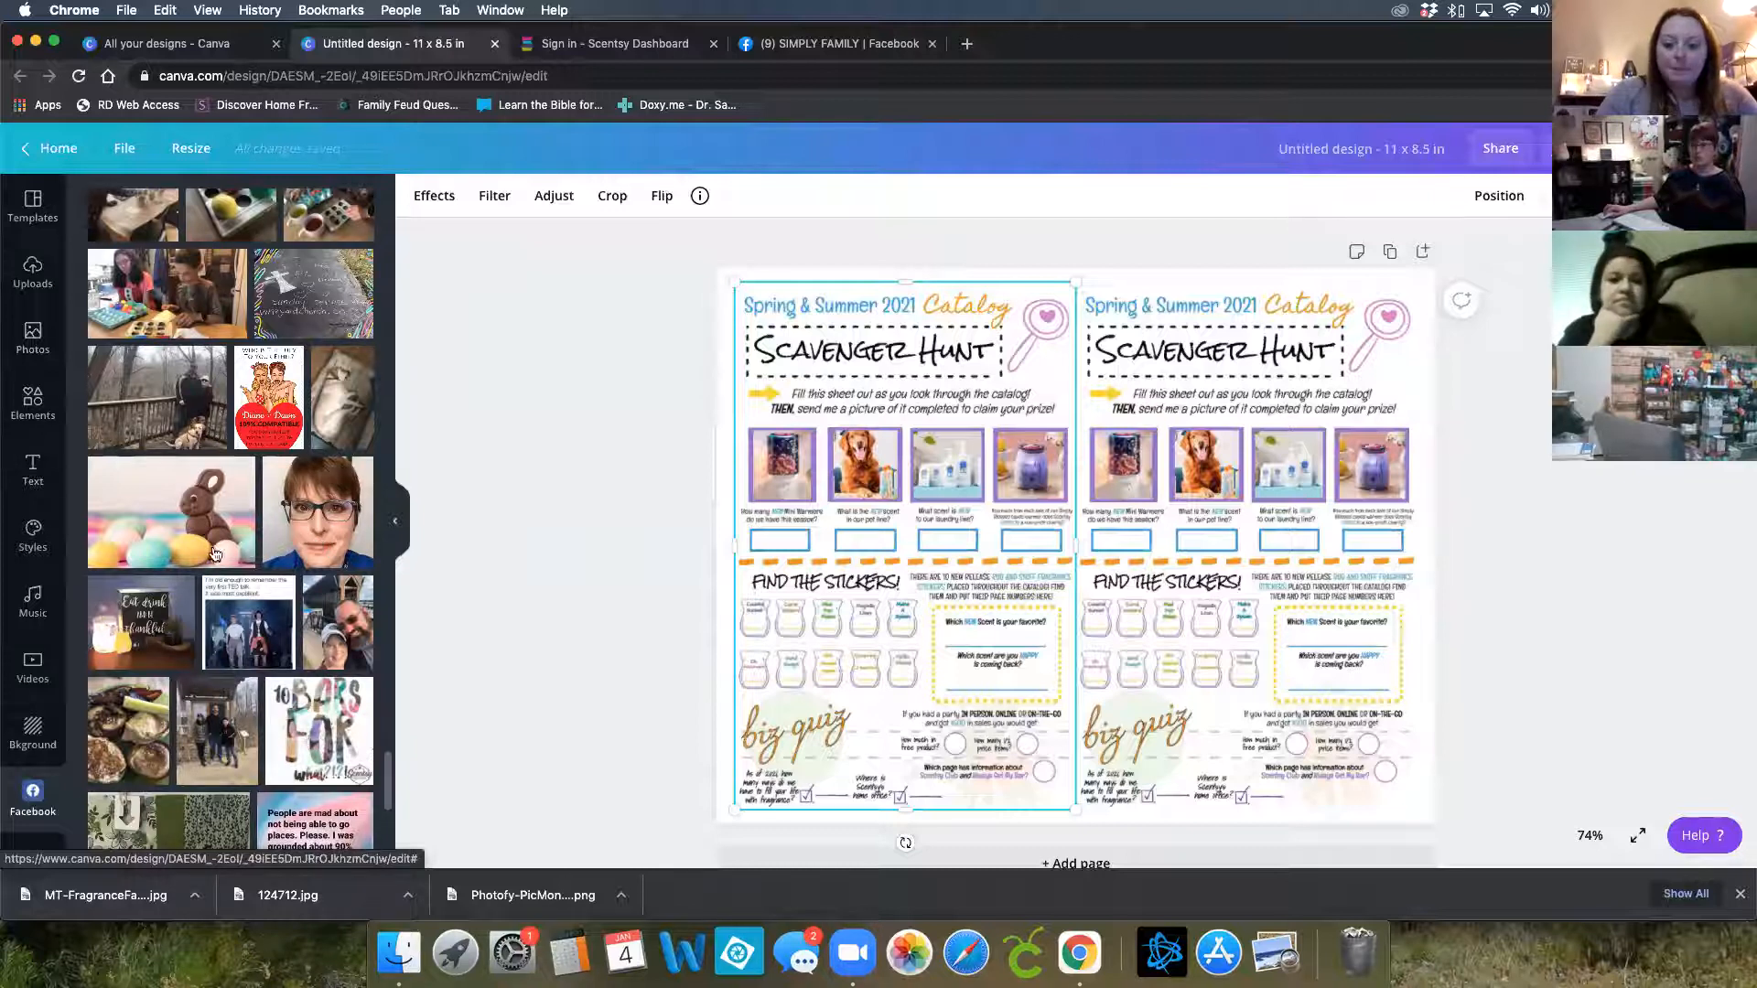
scroll(149, 545, "up", 15)
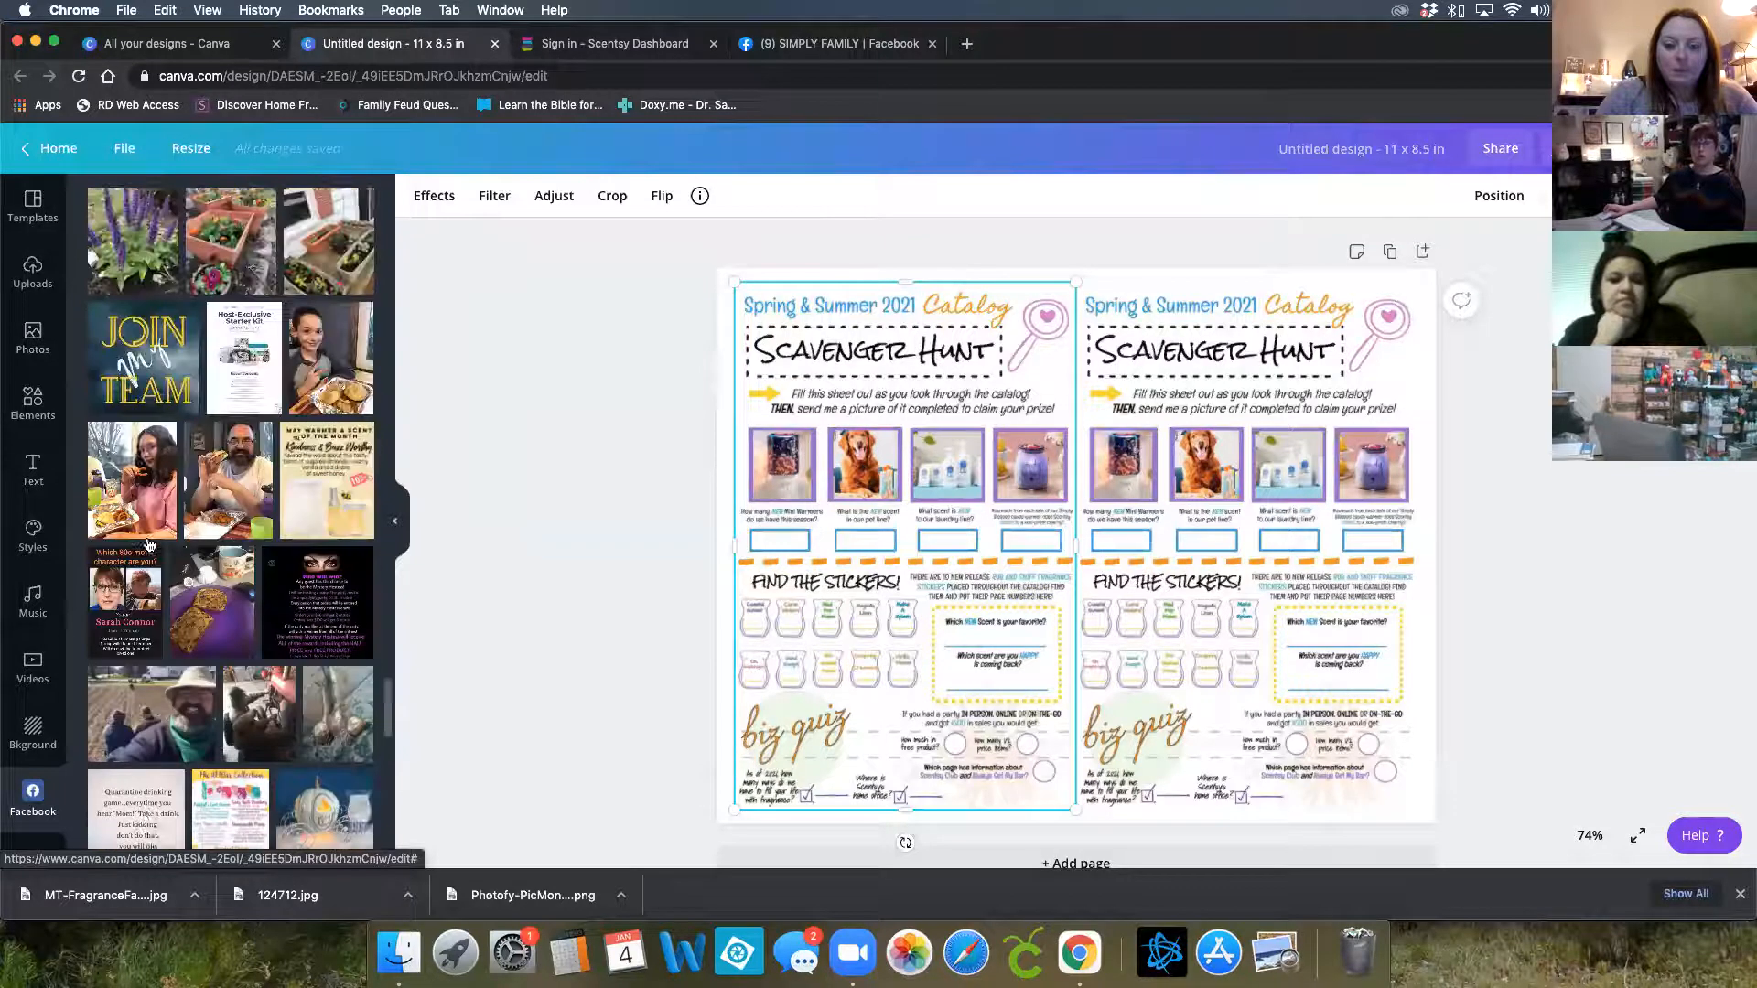
scroll(149, 545, "up", 10)
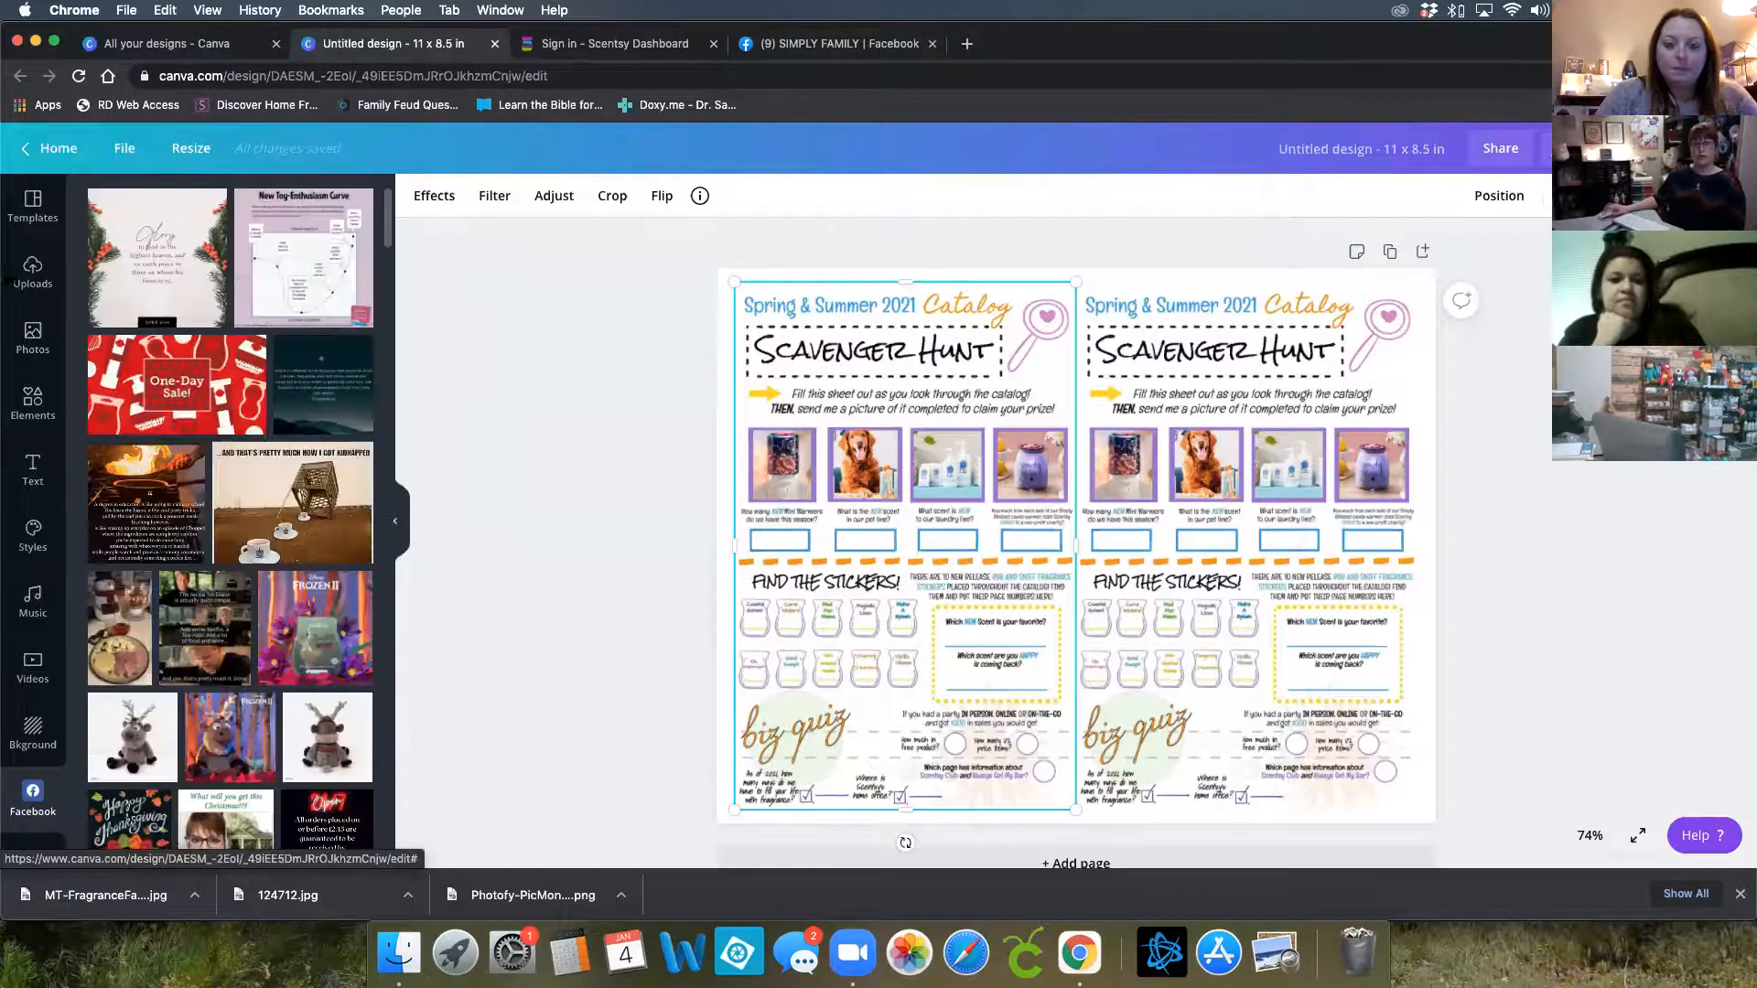
Return to the home page, search for zoom, and create a blank Zoom Virtual Background design
left_click(64, 156)
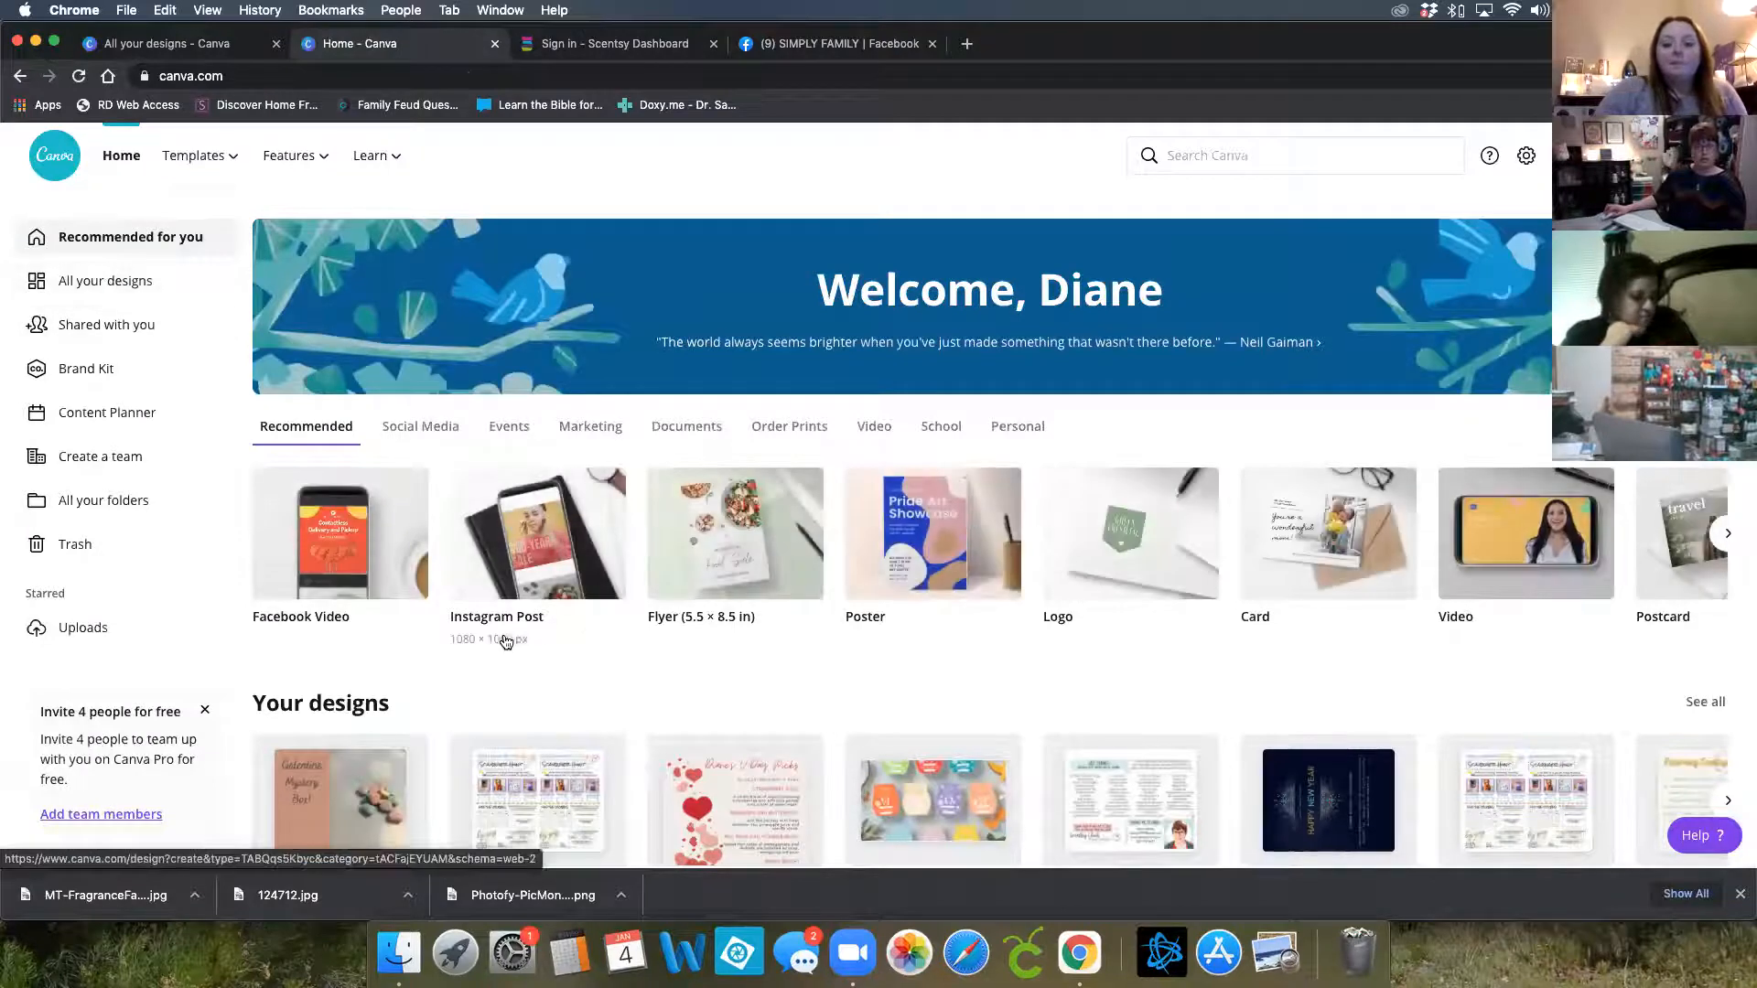
scroll(445, 692, "down", 1)
scroll(445, 692, "down", 3)
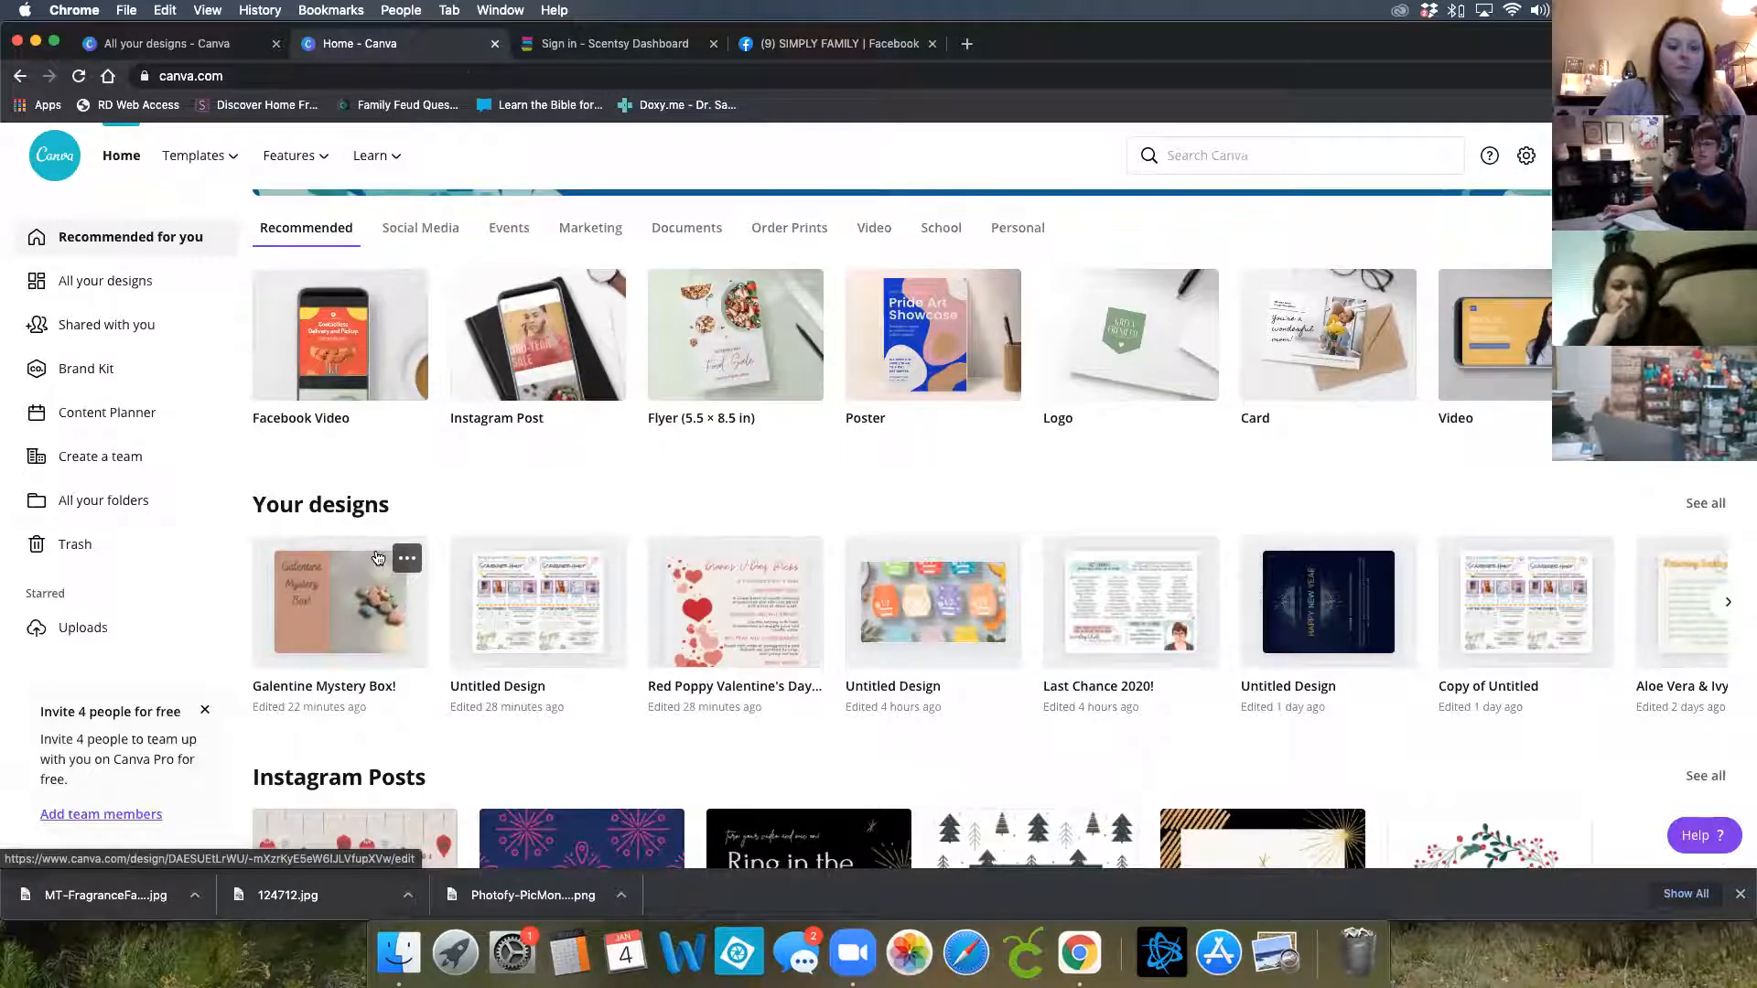
scroll(563, 538, "up", 3)
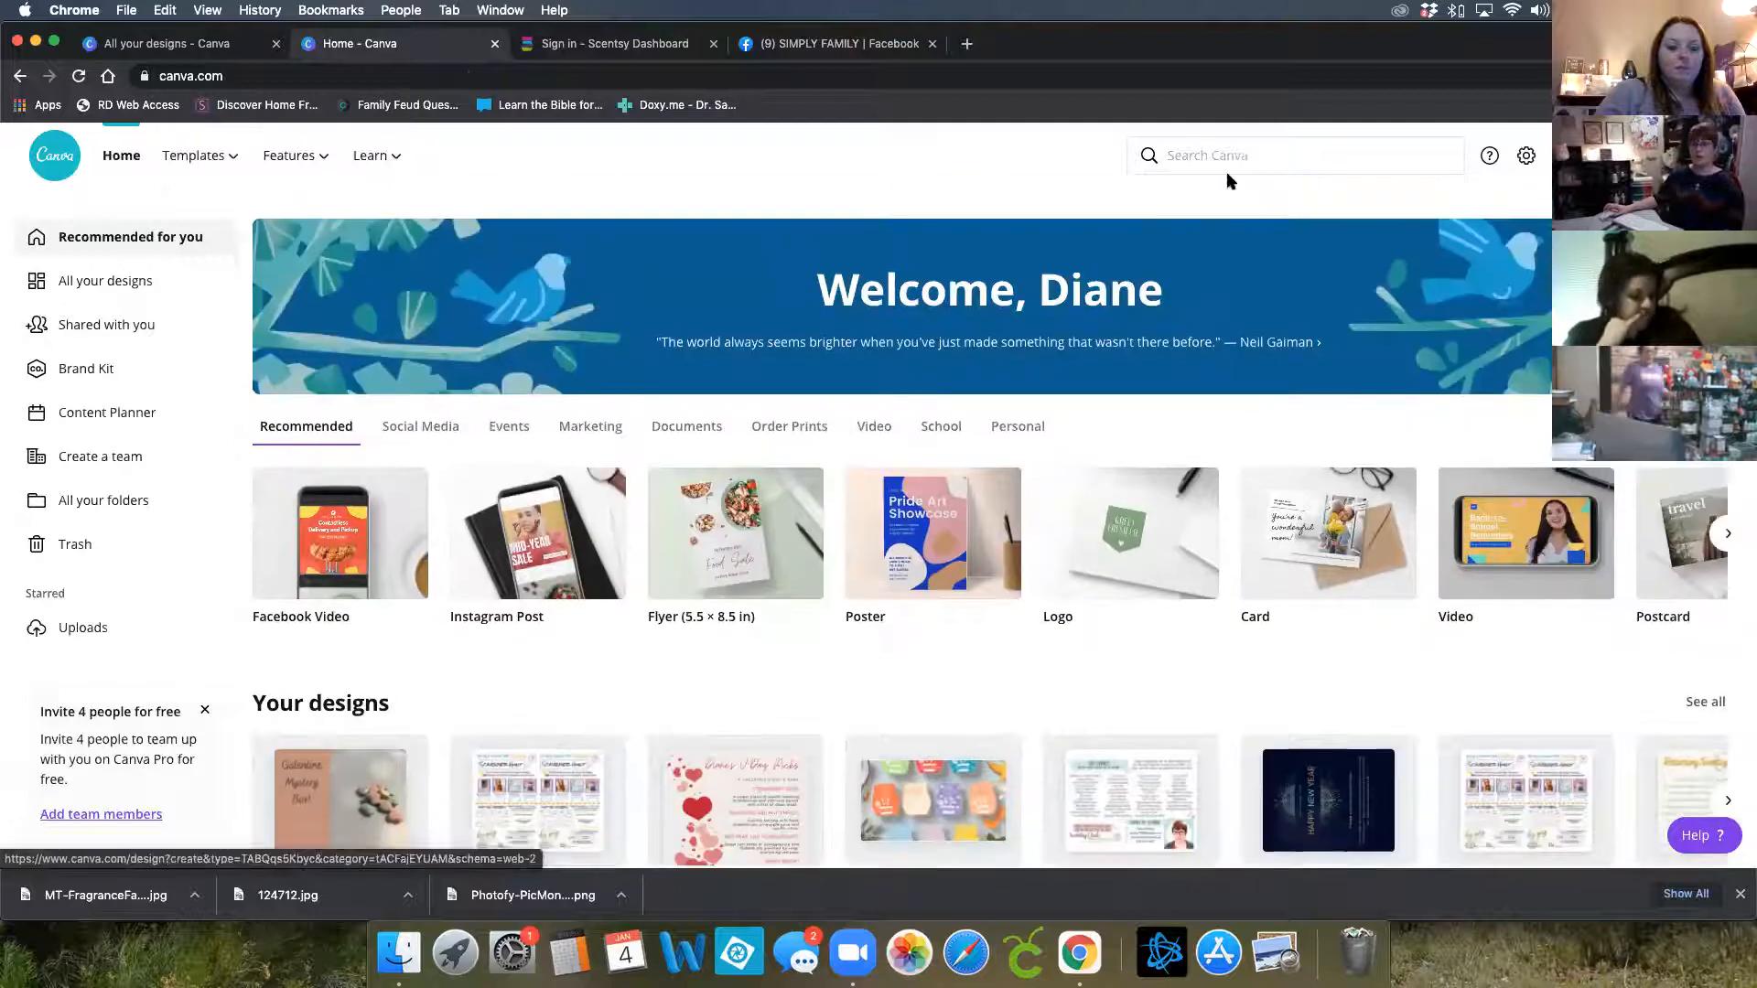
left_click(1191, 156)
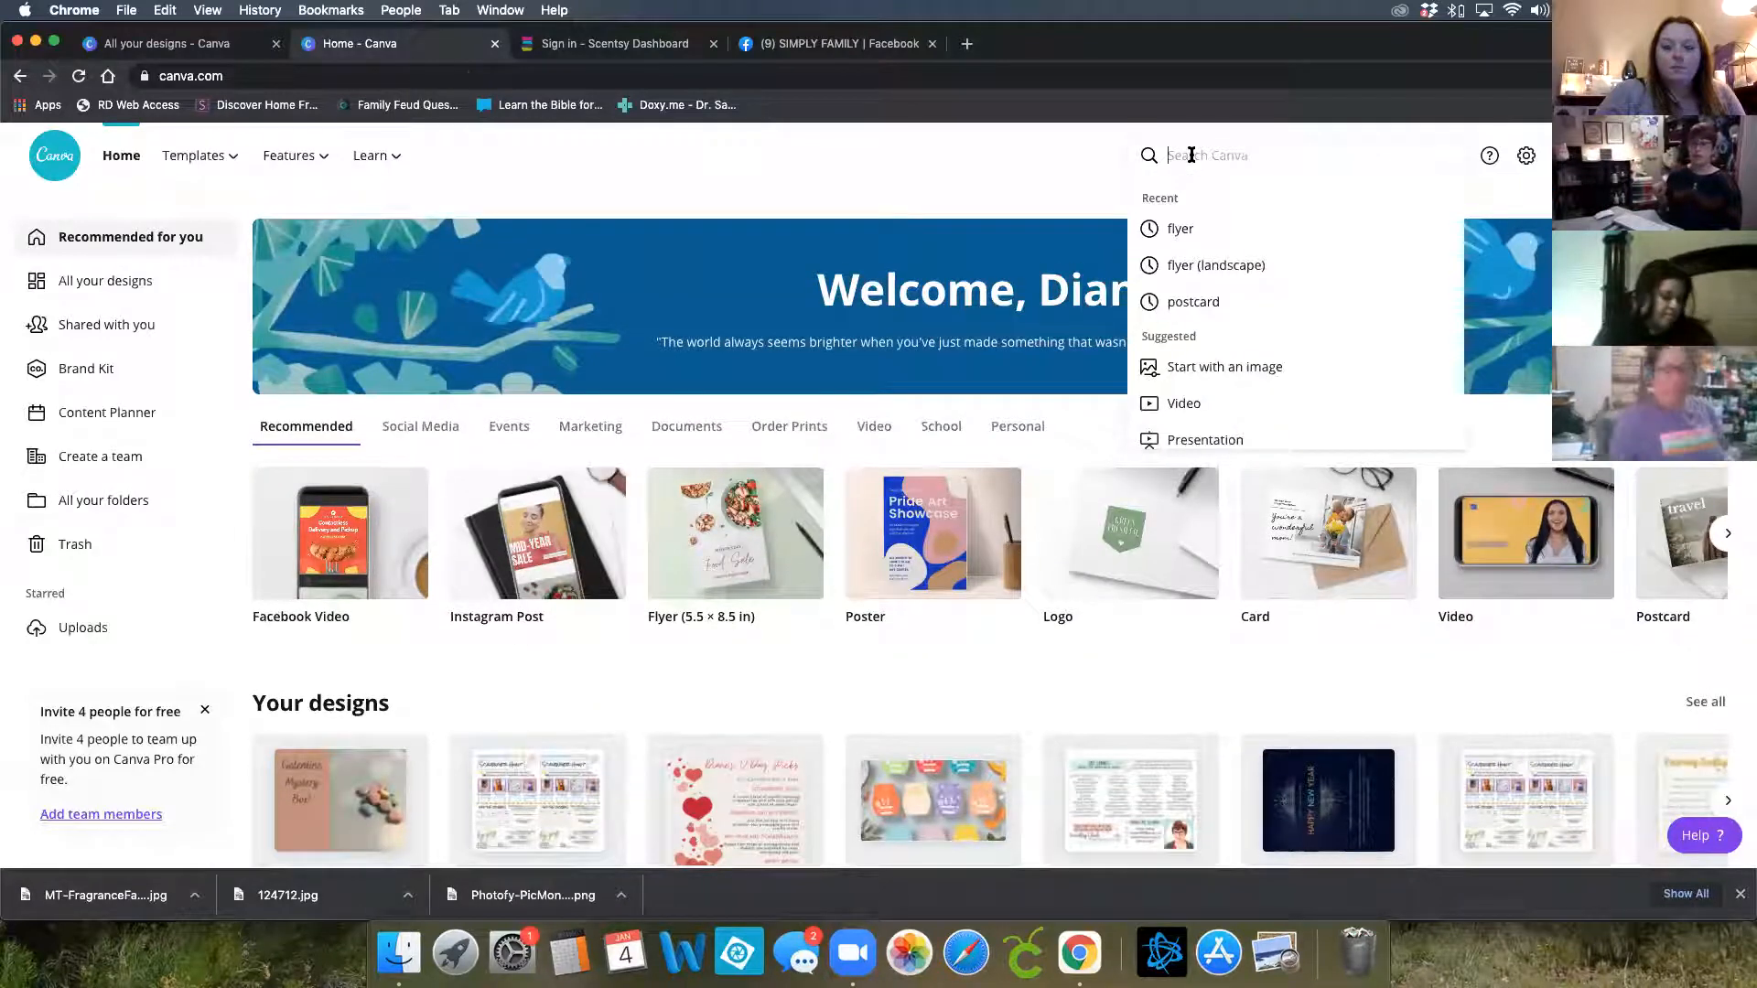
type("zoom")
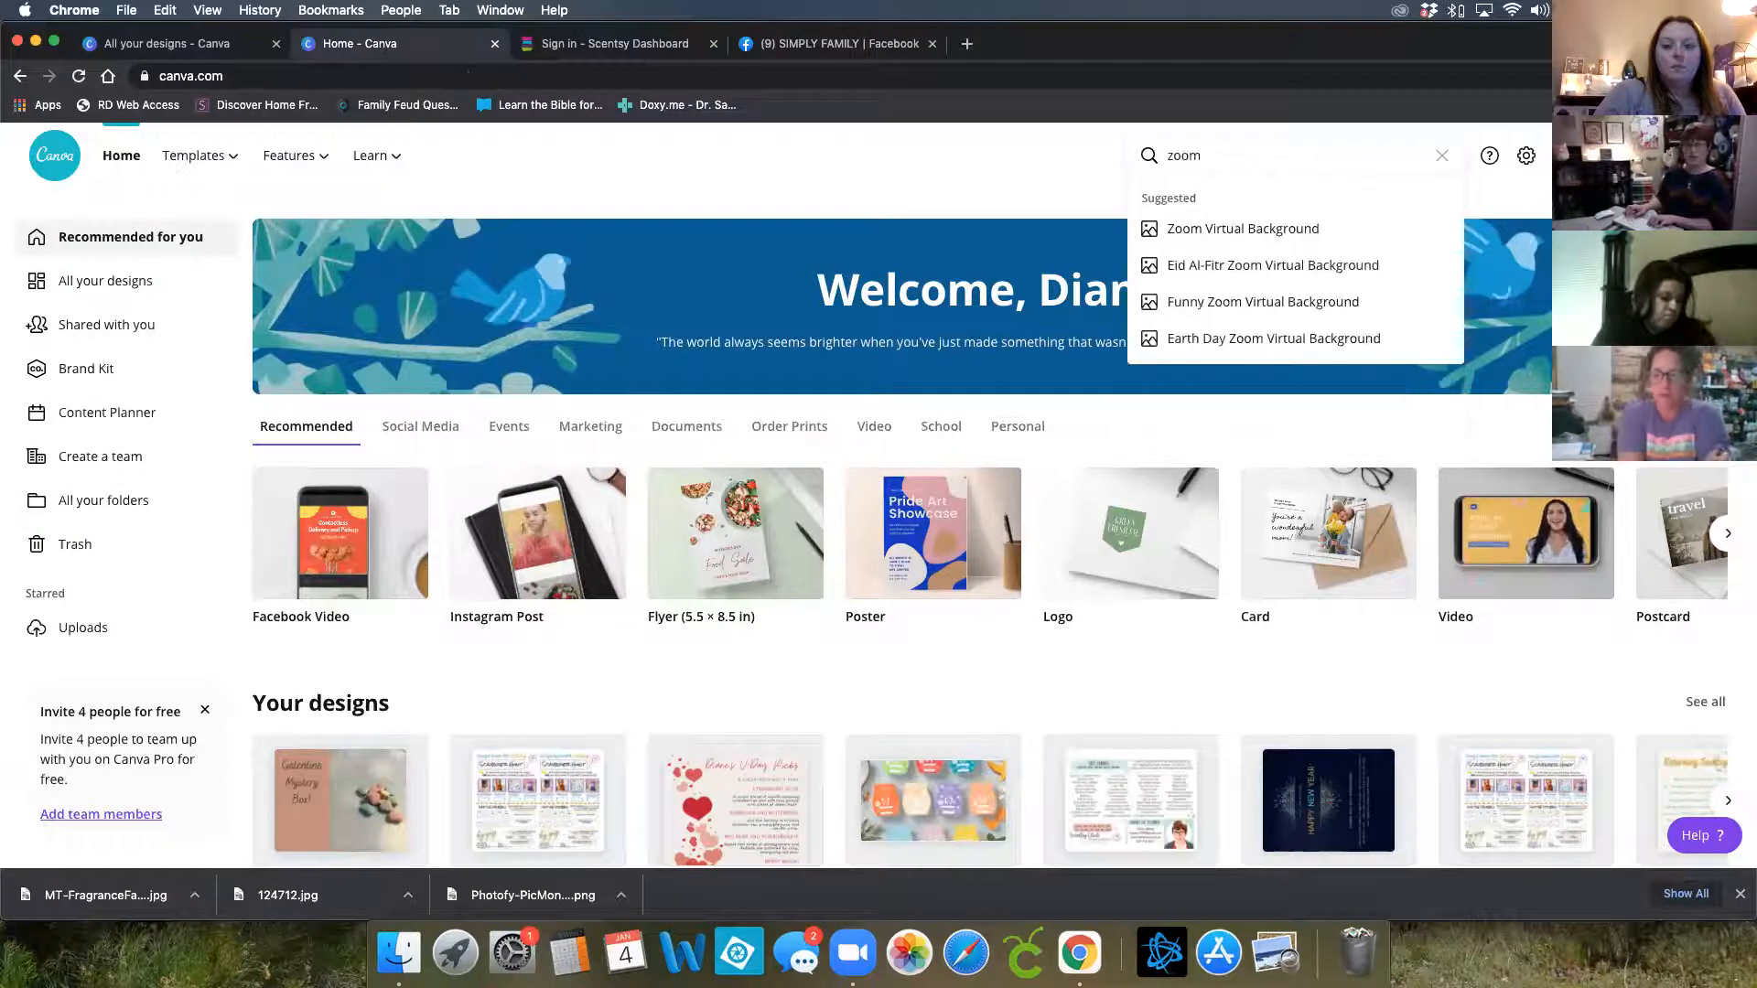
left_click(1189, 234)
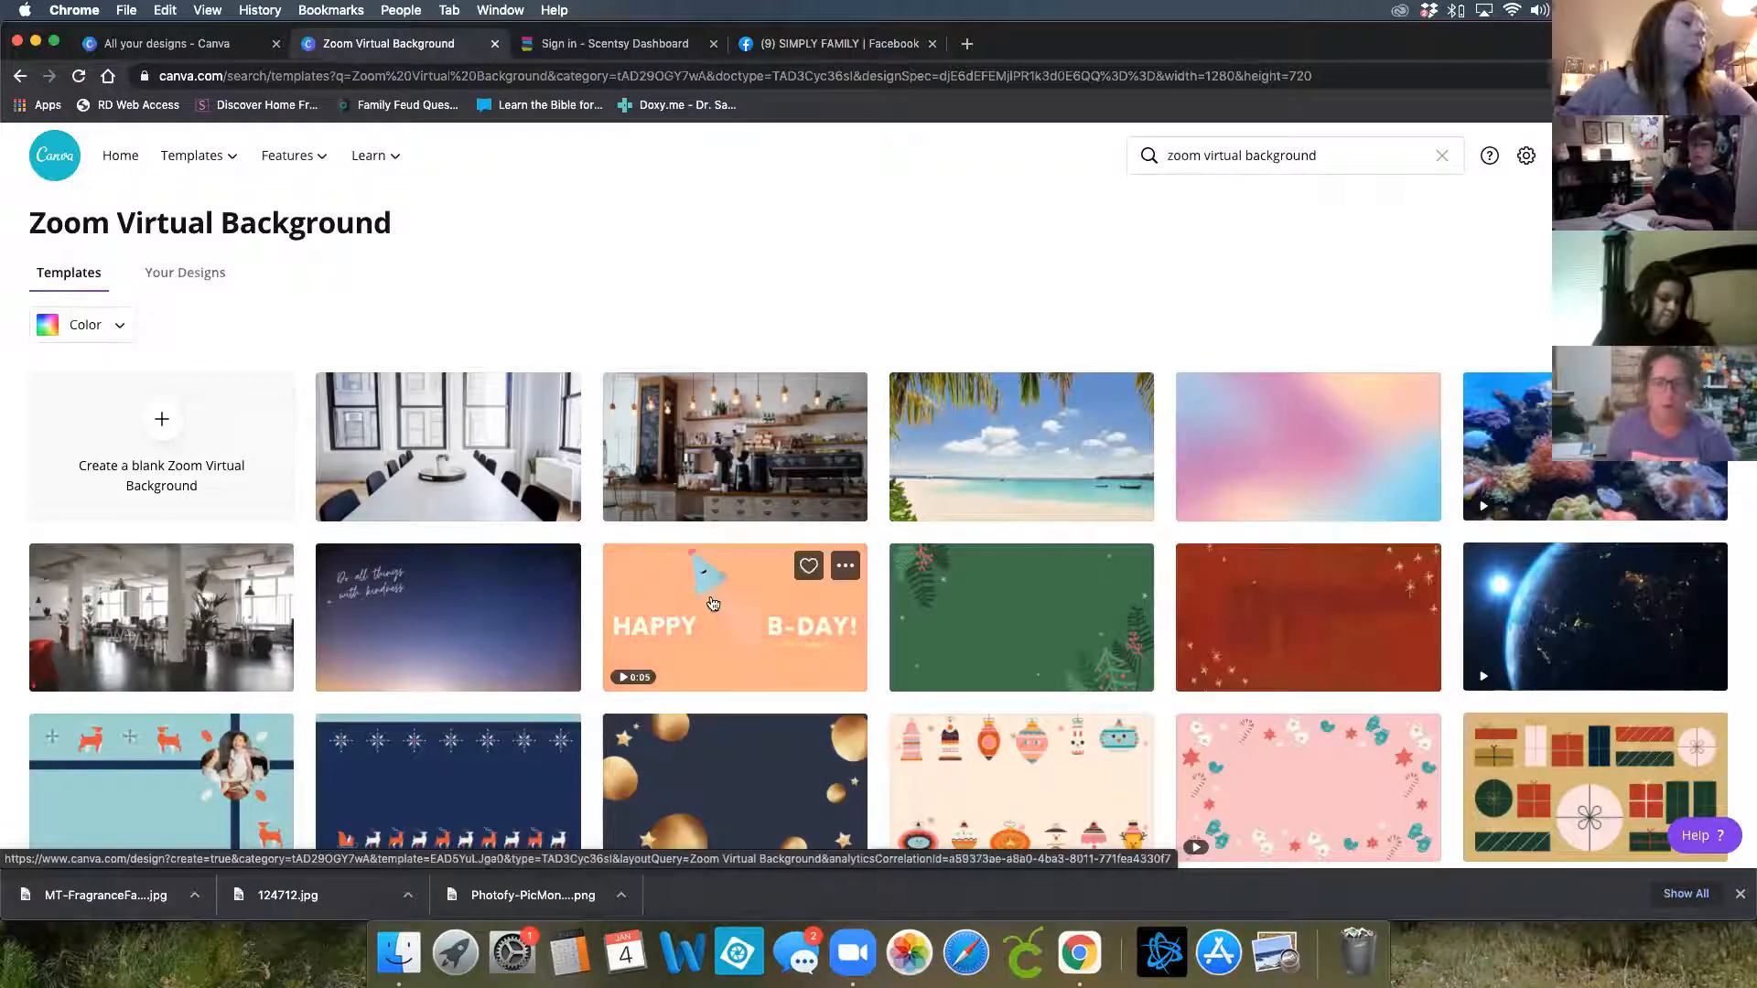
left_click(220, 431)
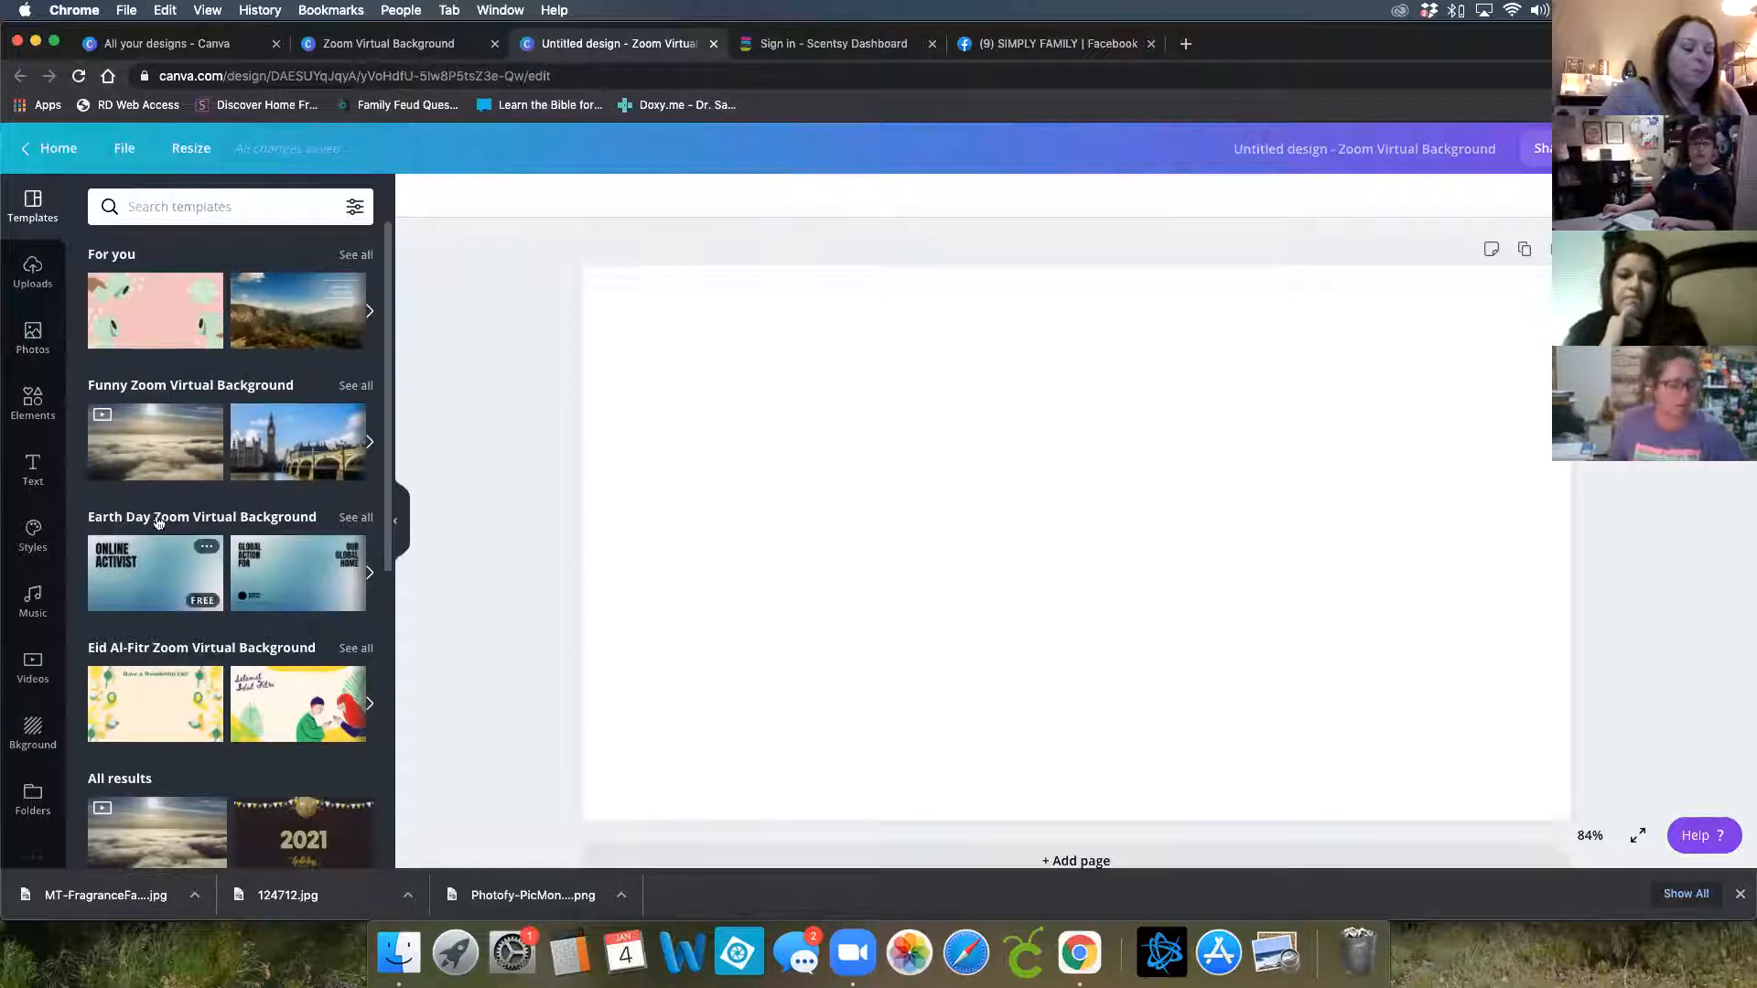
Browse the Zoom Virtual Background templates and their color and language filter options
scroll(163, 453, "down", 3)
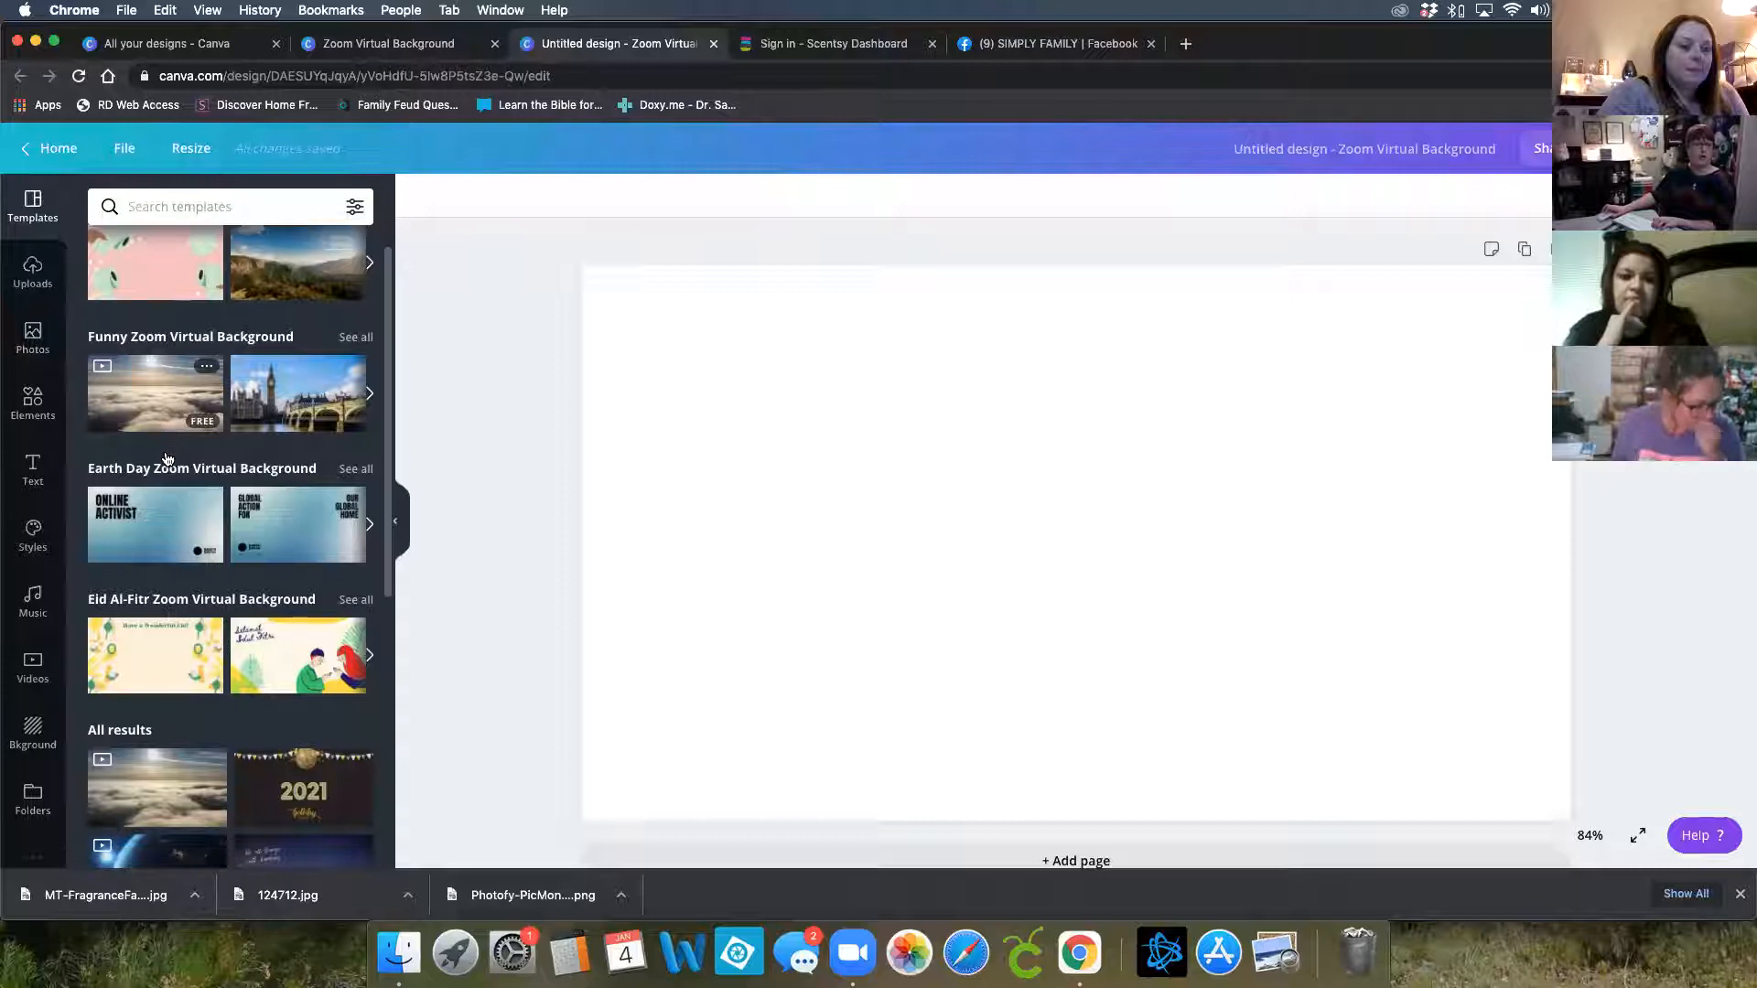
scroll(183, 602, "right", 3)
scroll(201, 701, "down", 2)
scroll(201, 701, "down", 2)
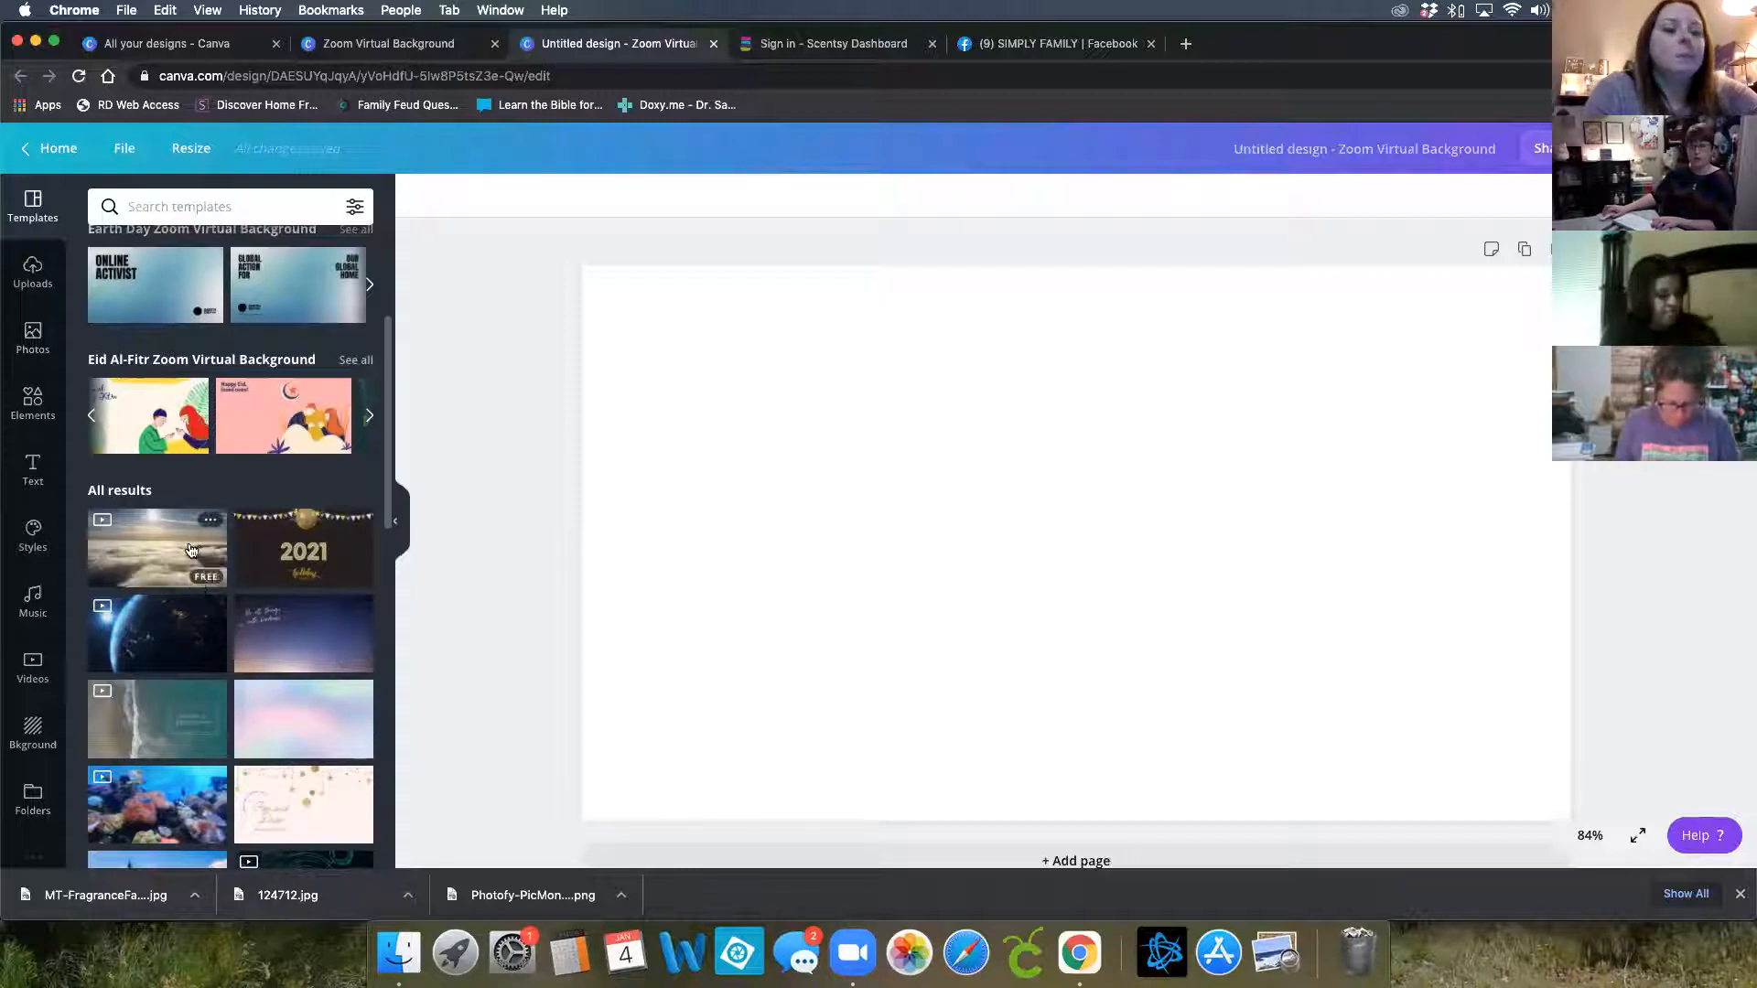
left_click(348, 213)
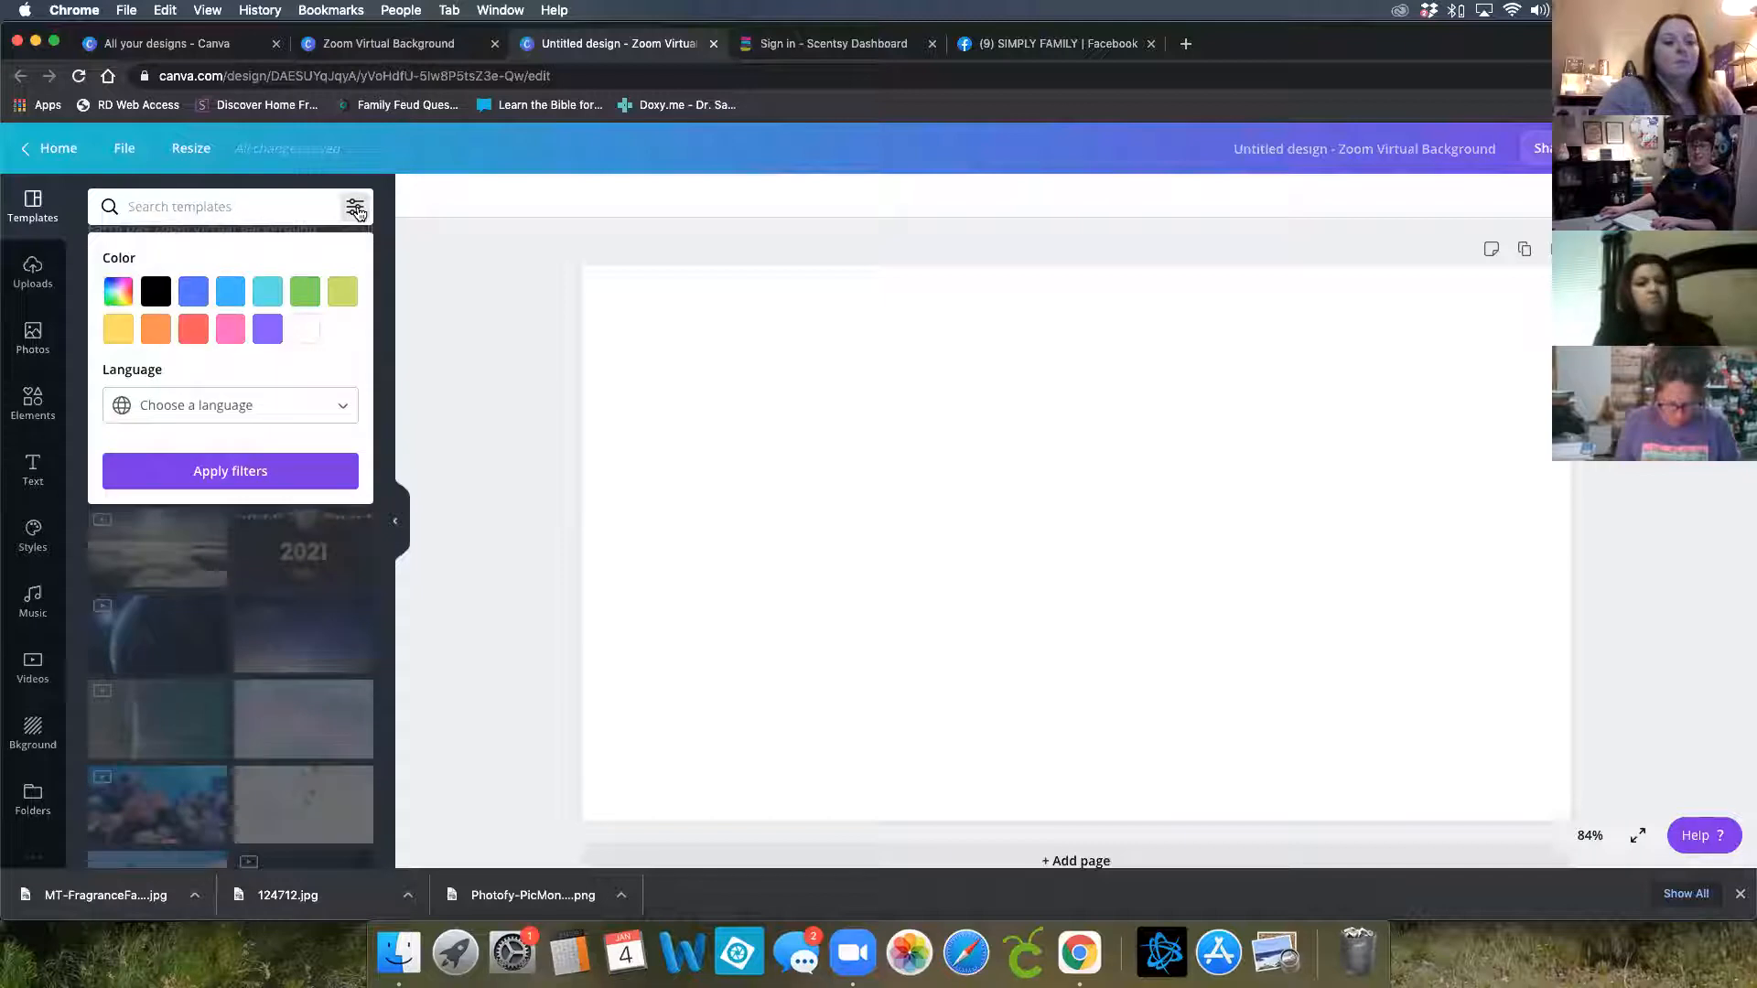
left_click(172, 205)
left_click(82, 477)
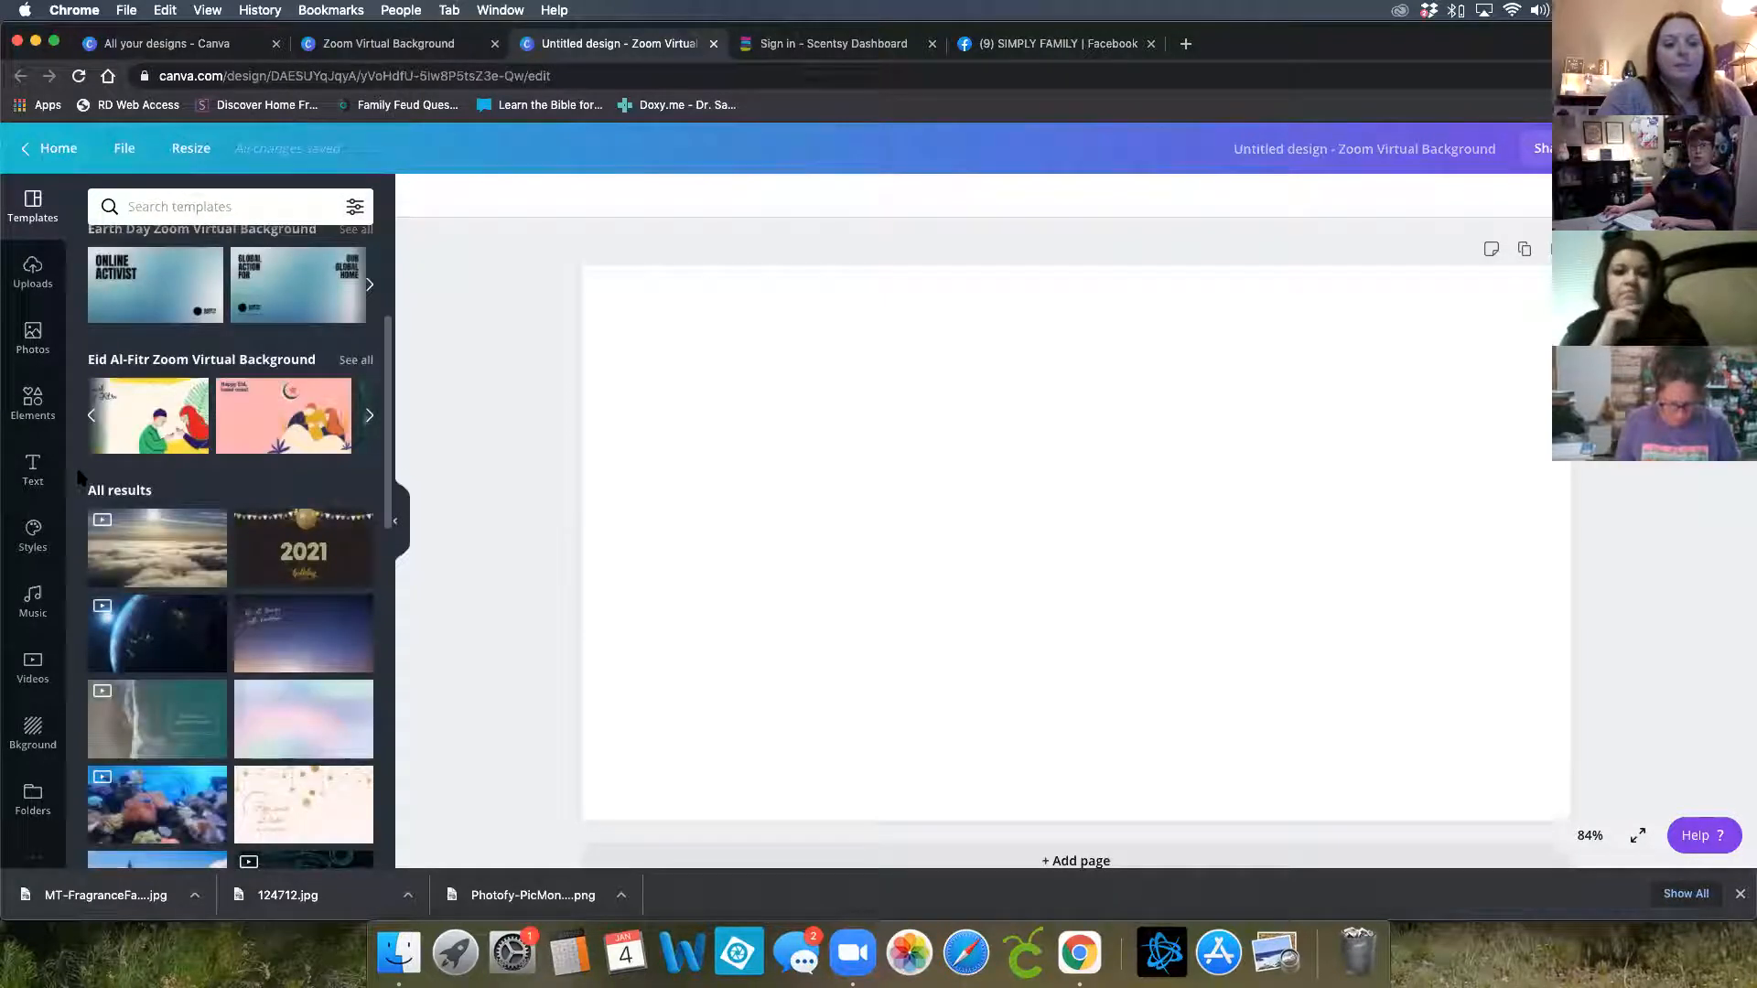
scroll(240, 562, "up", 3)
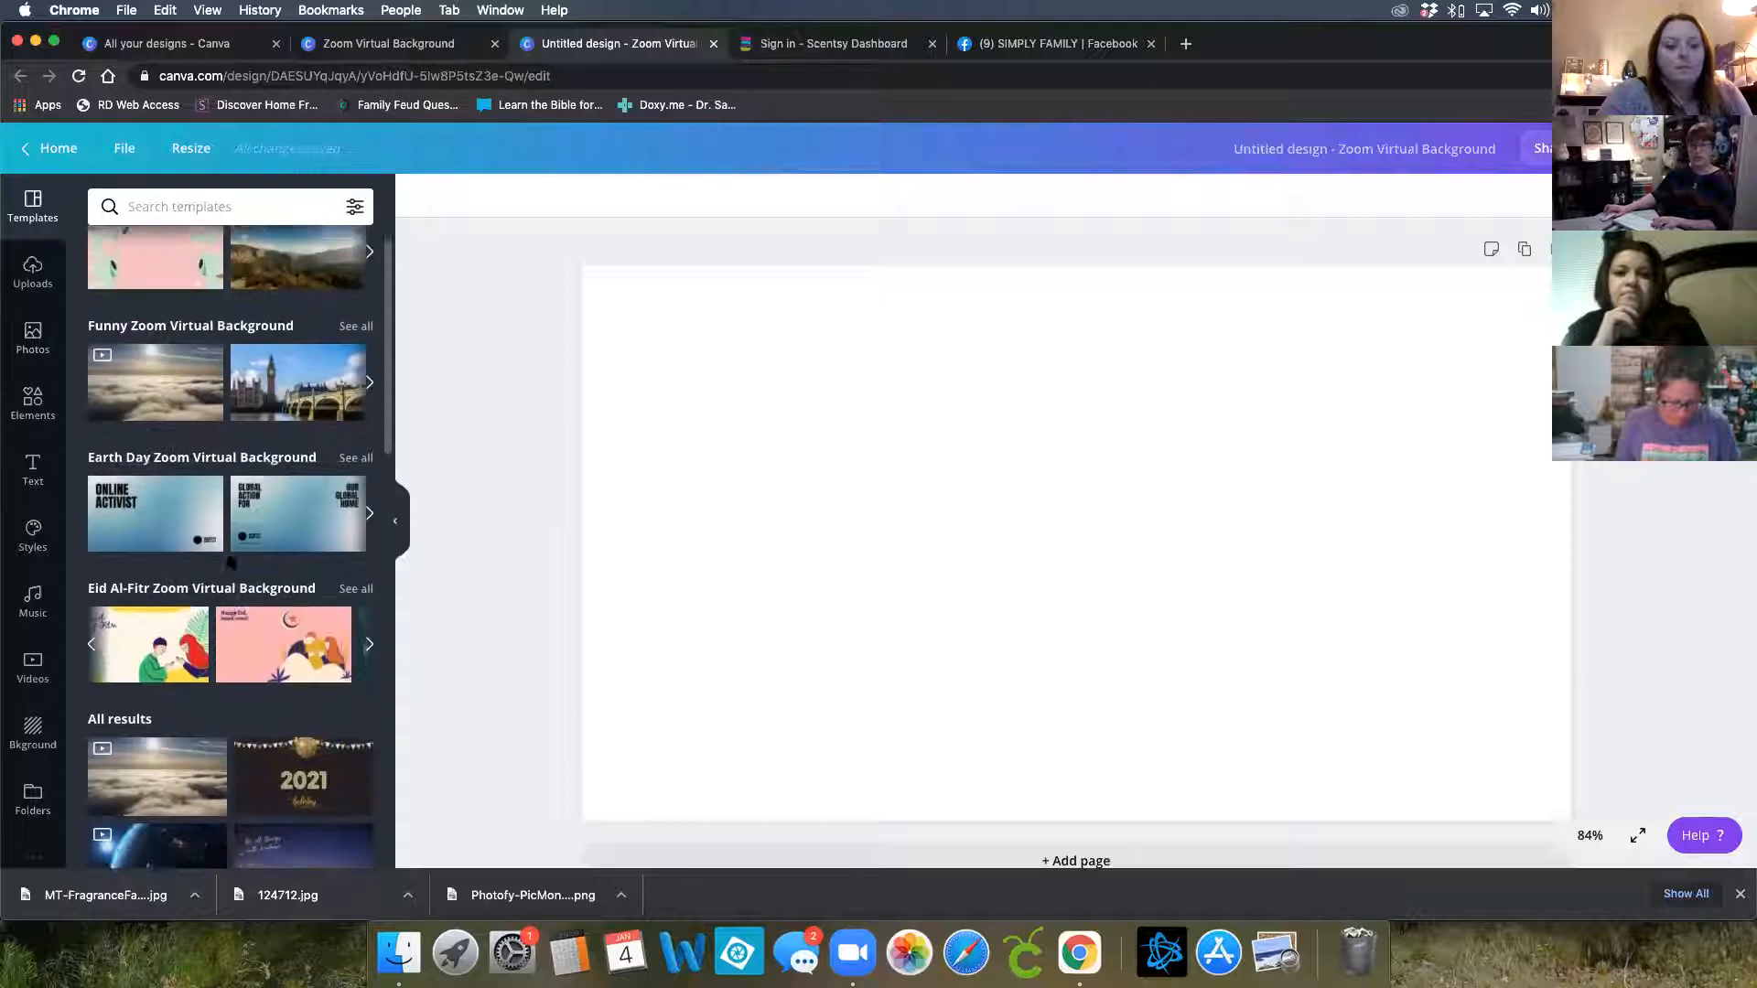
scroll(229, 562, "down", 8)
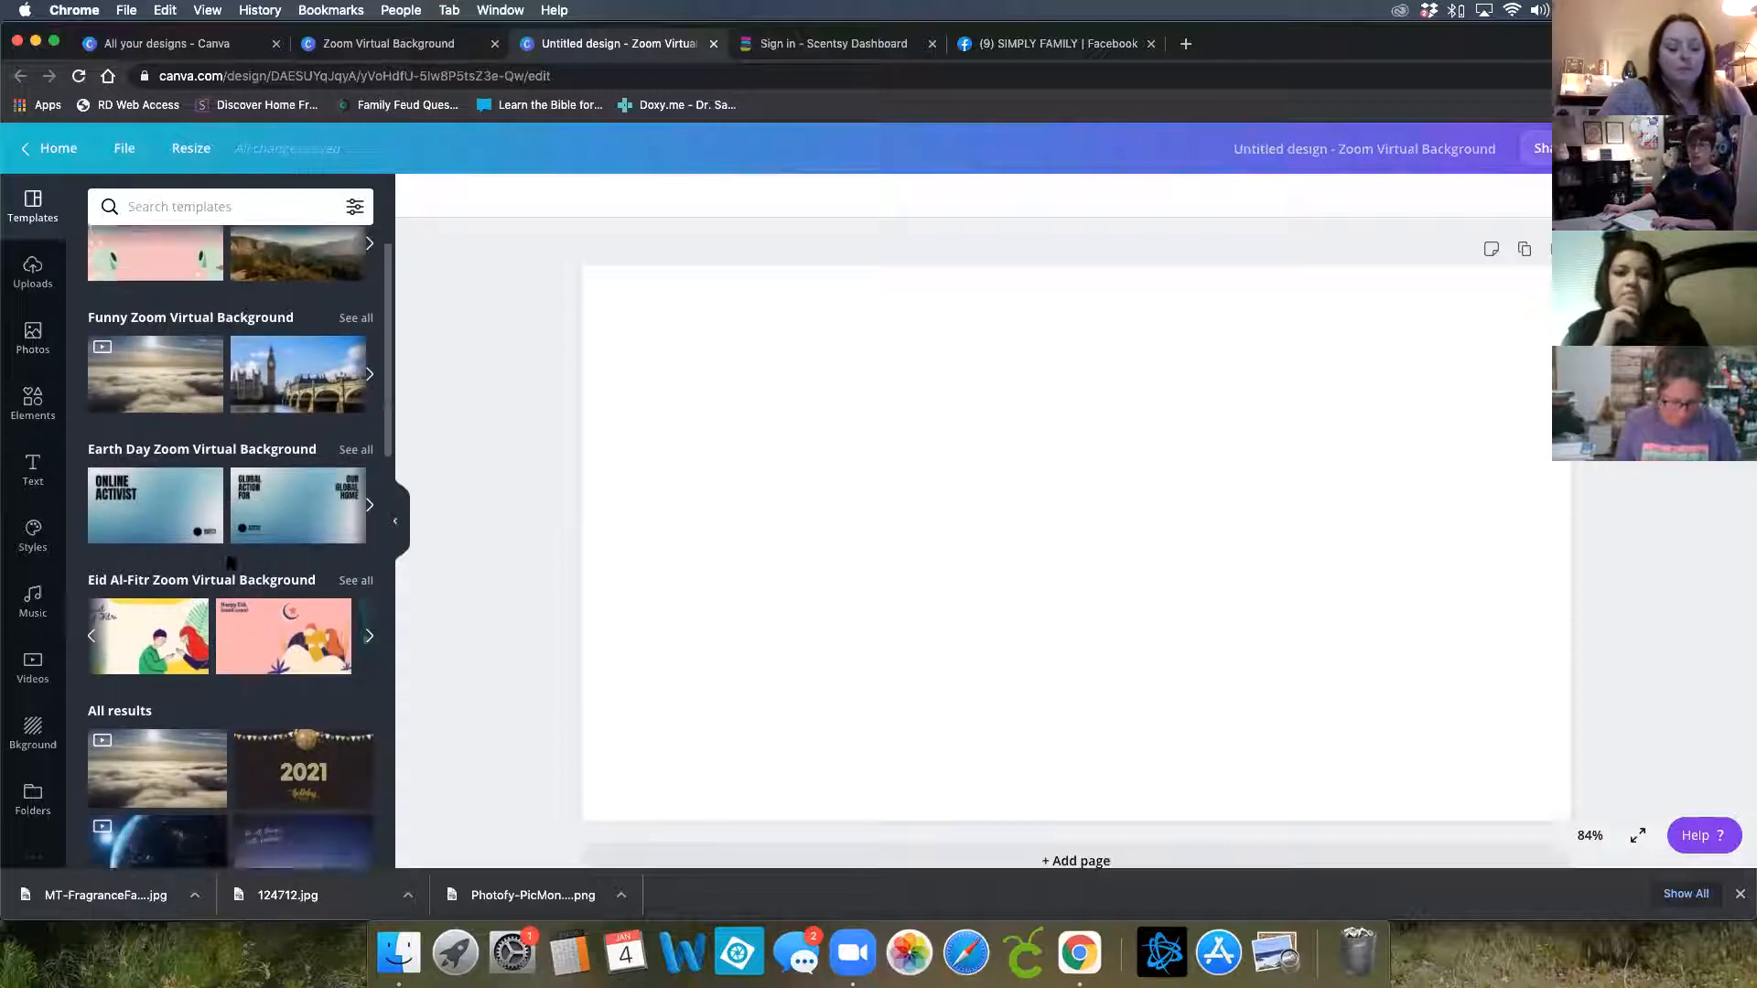
scroll(231, 564, "down", 3)
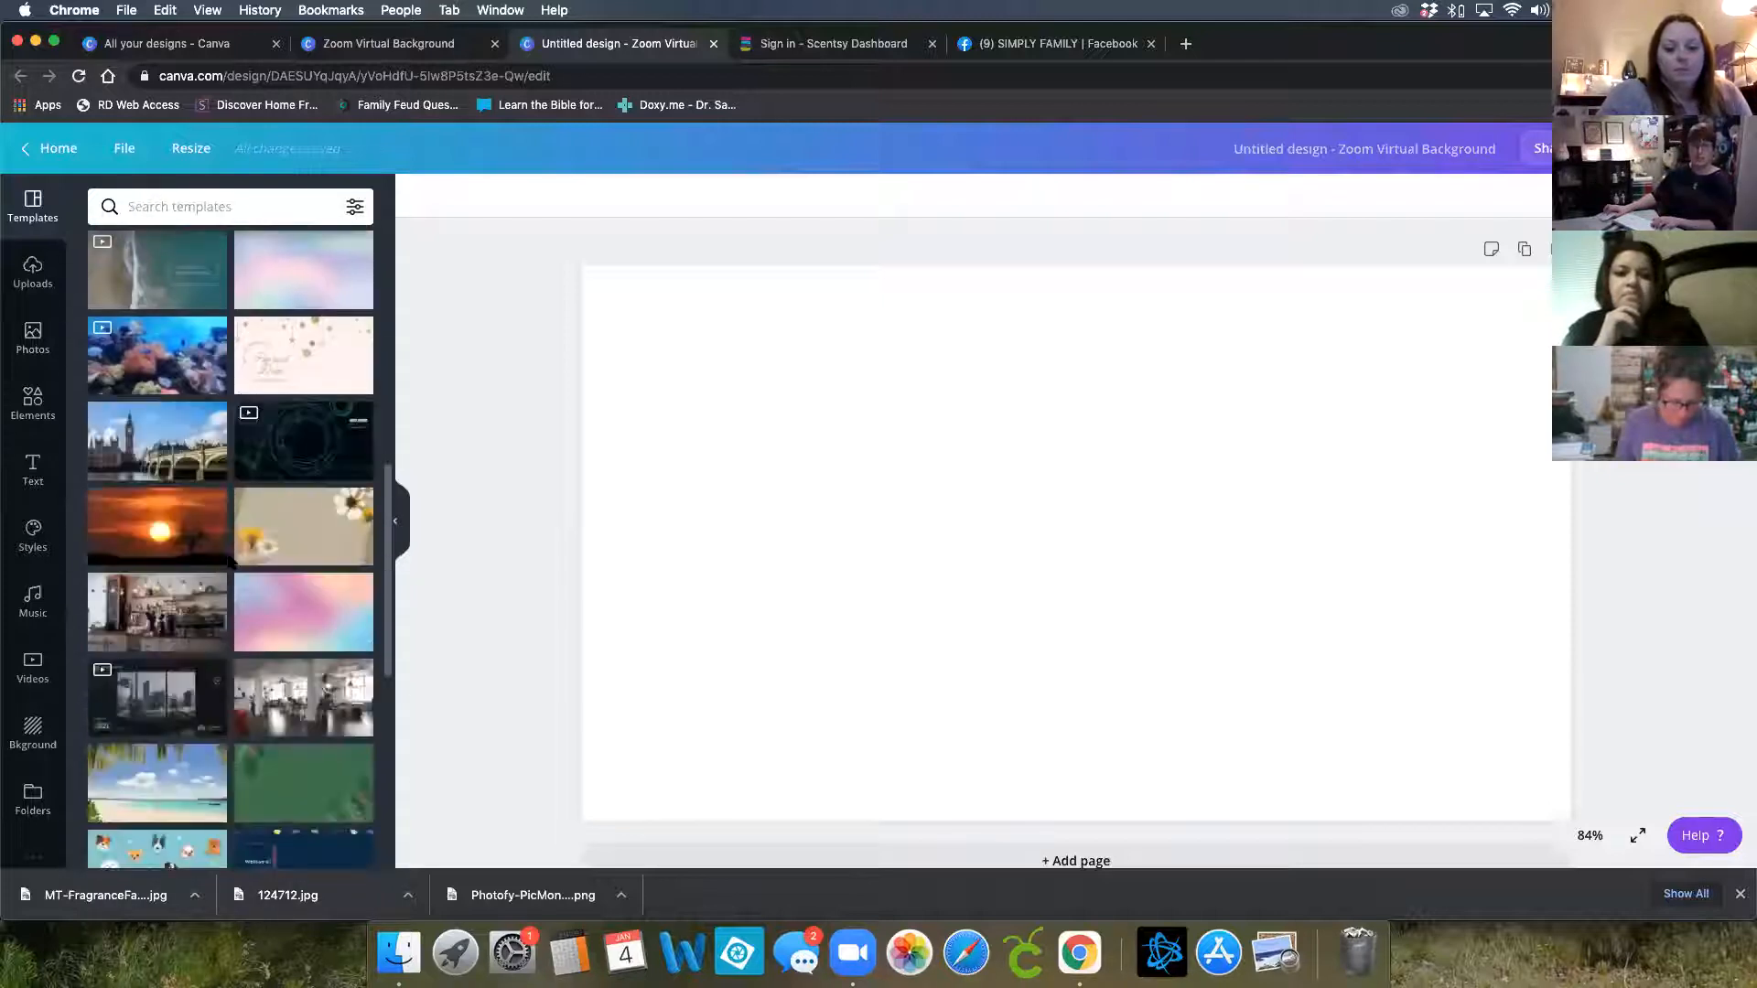
scroll(230, 563, "down", 4)
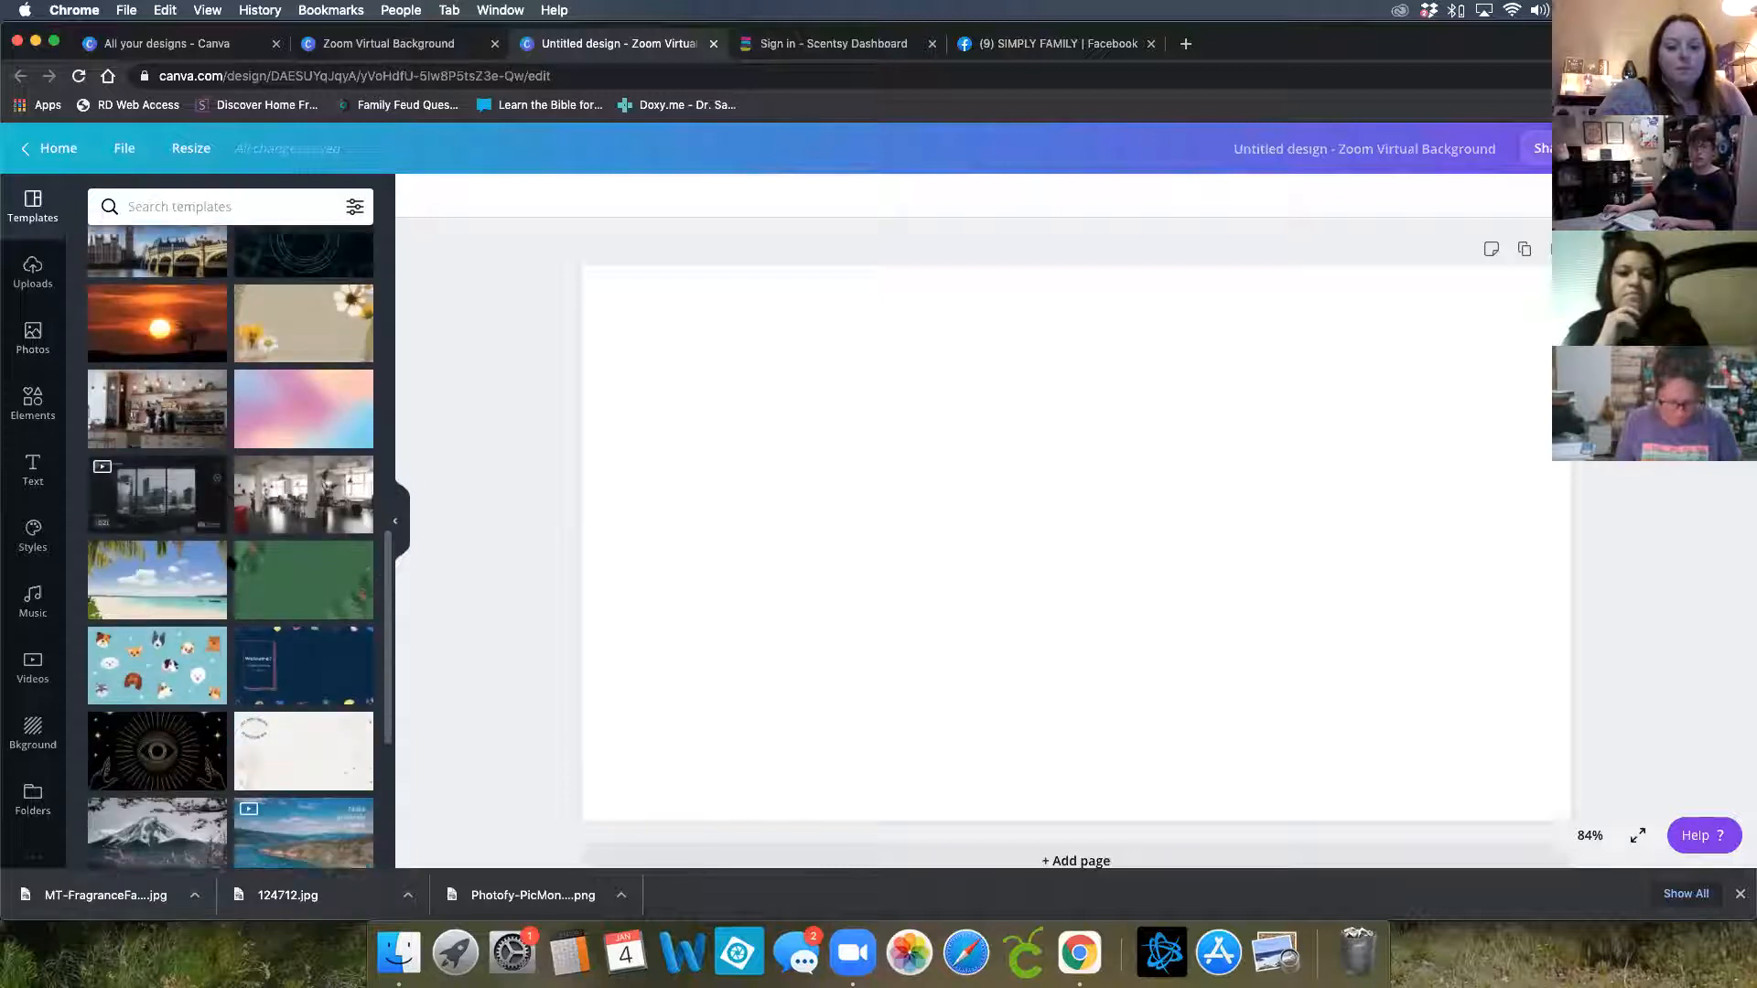
scroll(235, 569, "up", 8)
scroll(236, 568, "up", 4)
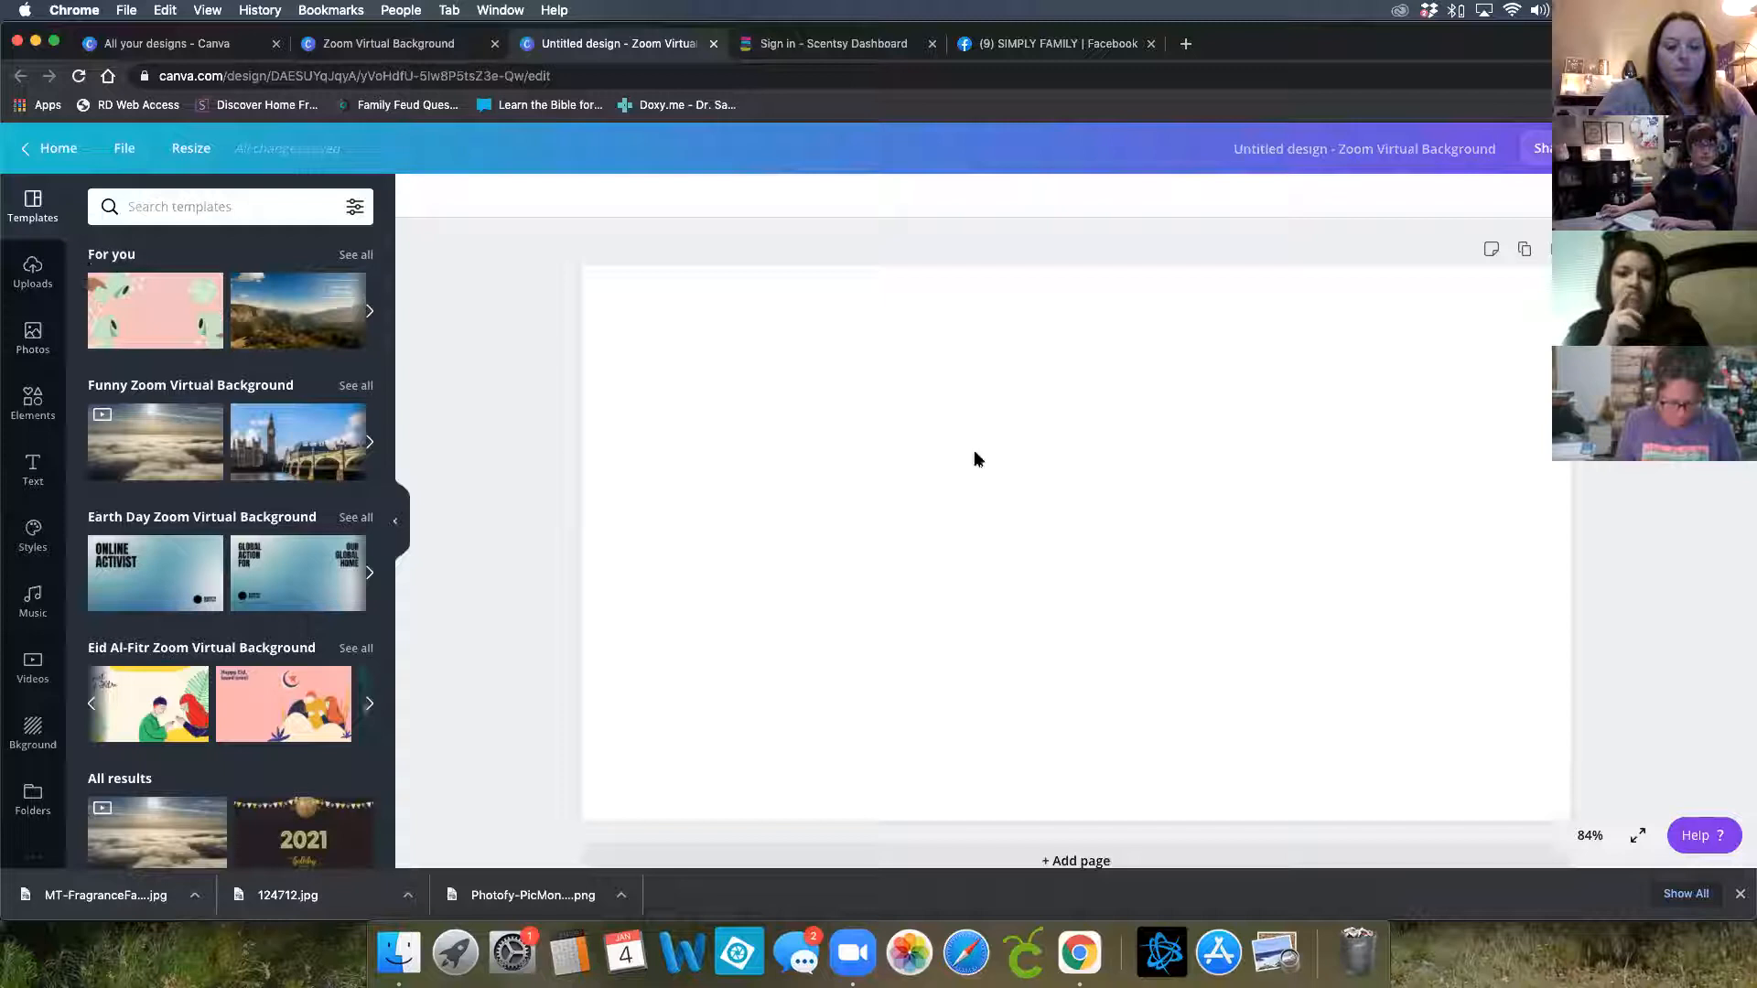
Upload the MT-Wax-NewFra...1-R1.jpg wax bars image from the Downloads folder on the device
left_click(33, 271)
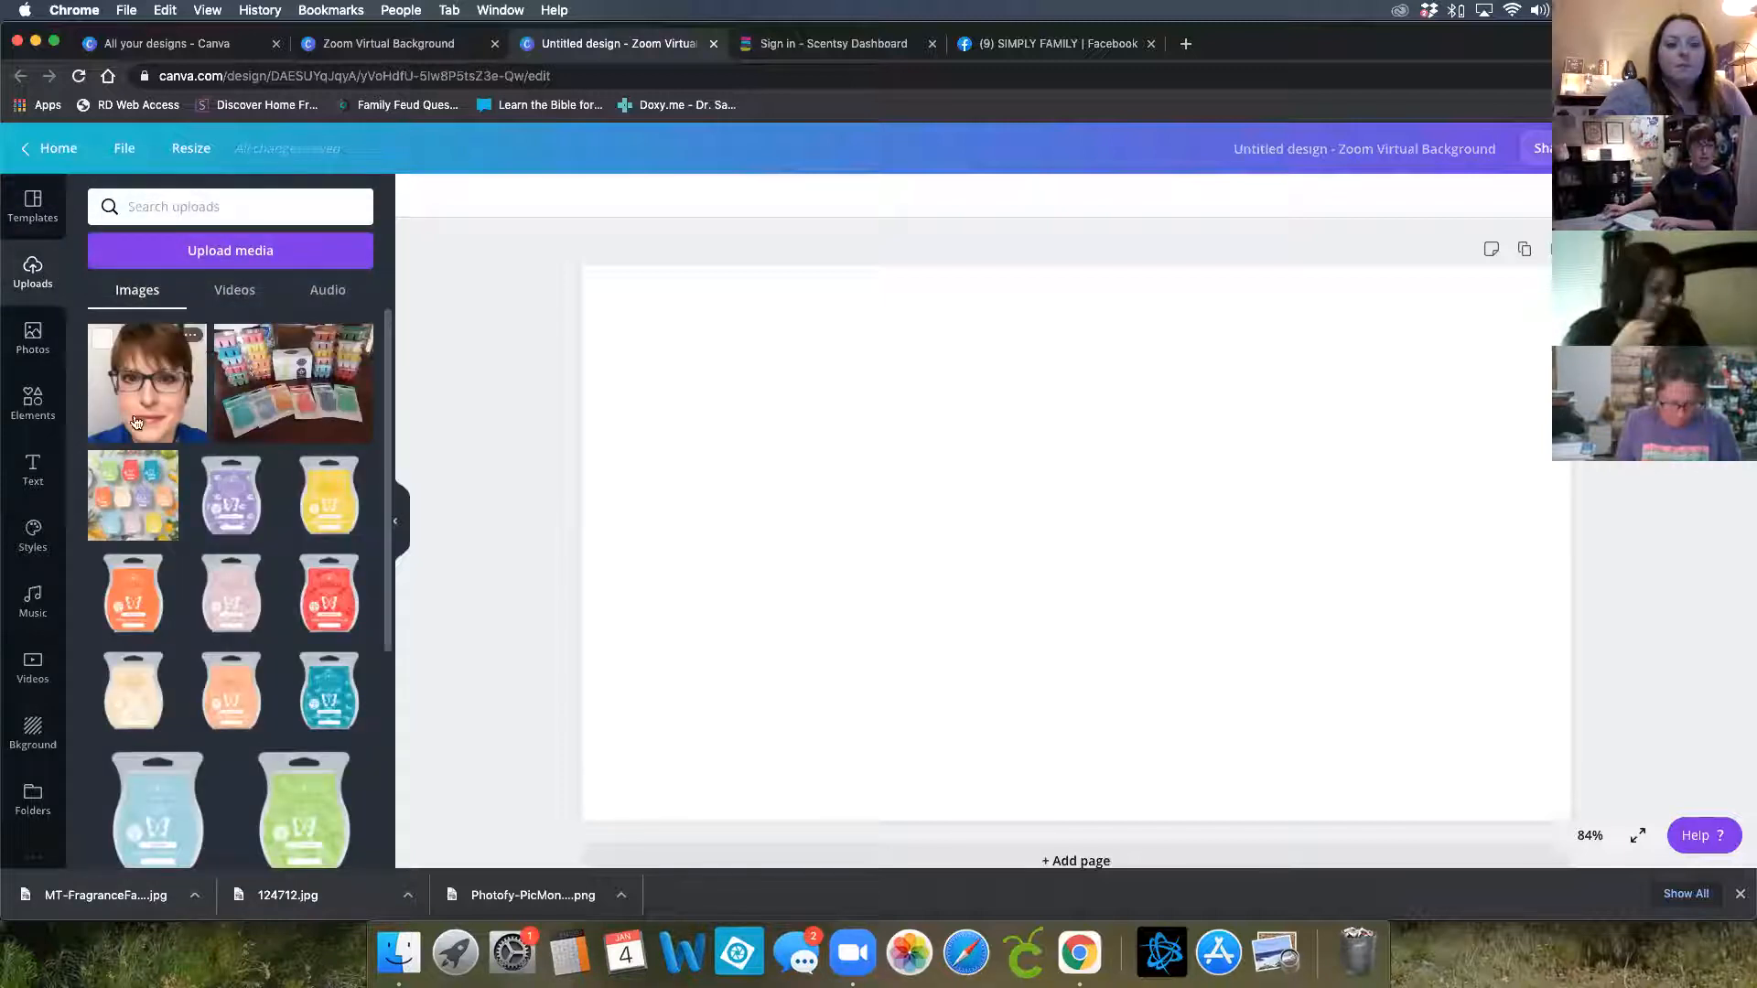
left_click(229, 258)
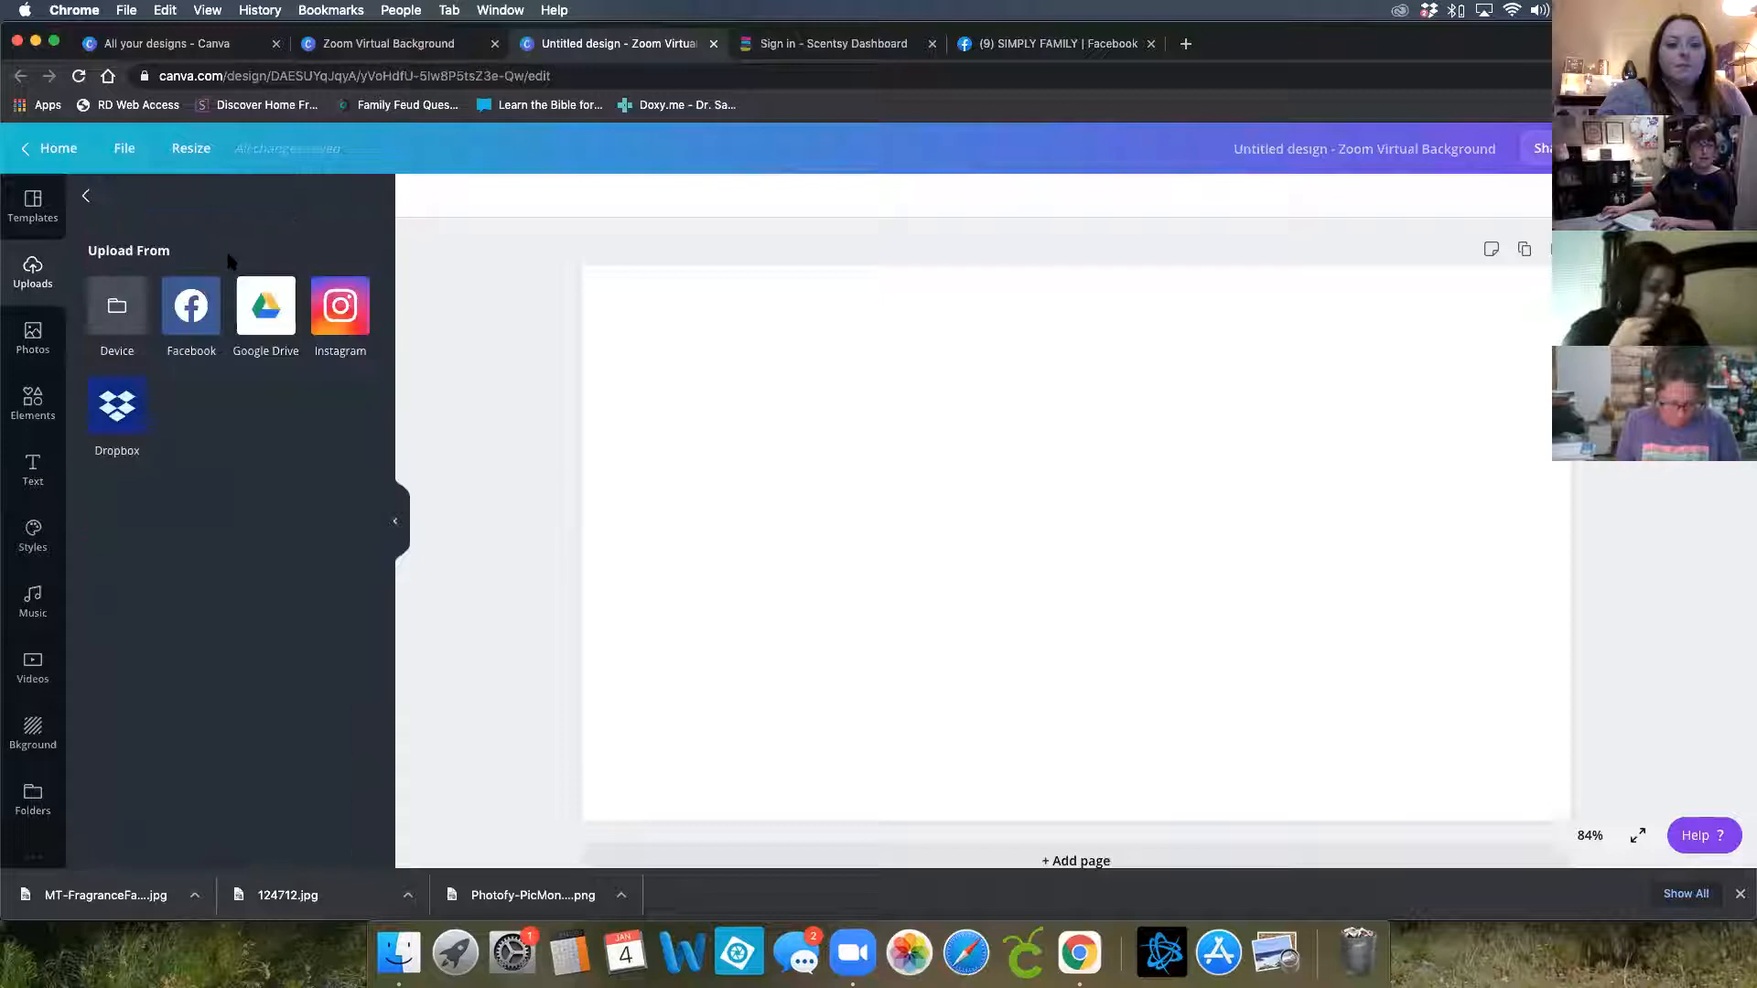
left_click(120, 305)
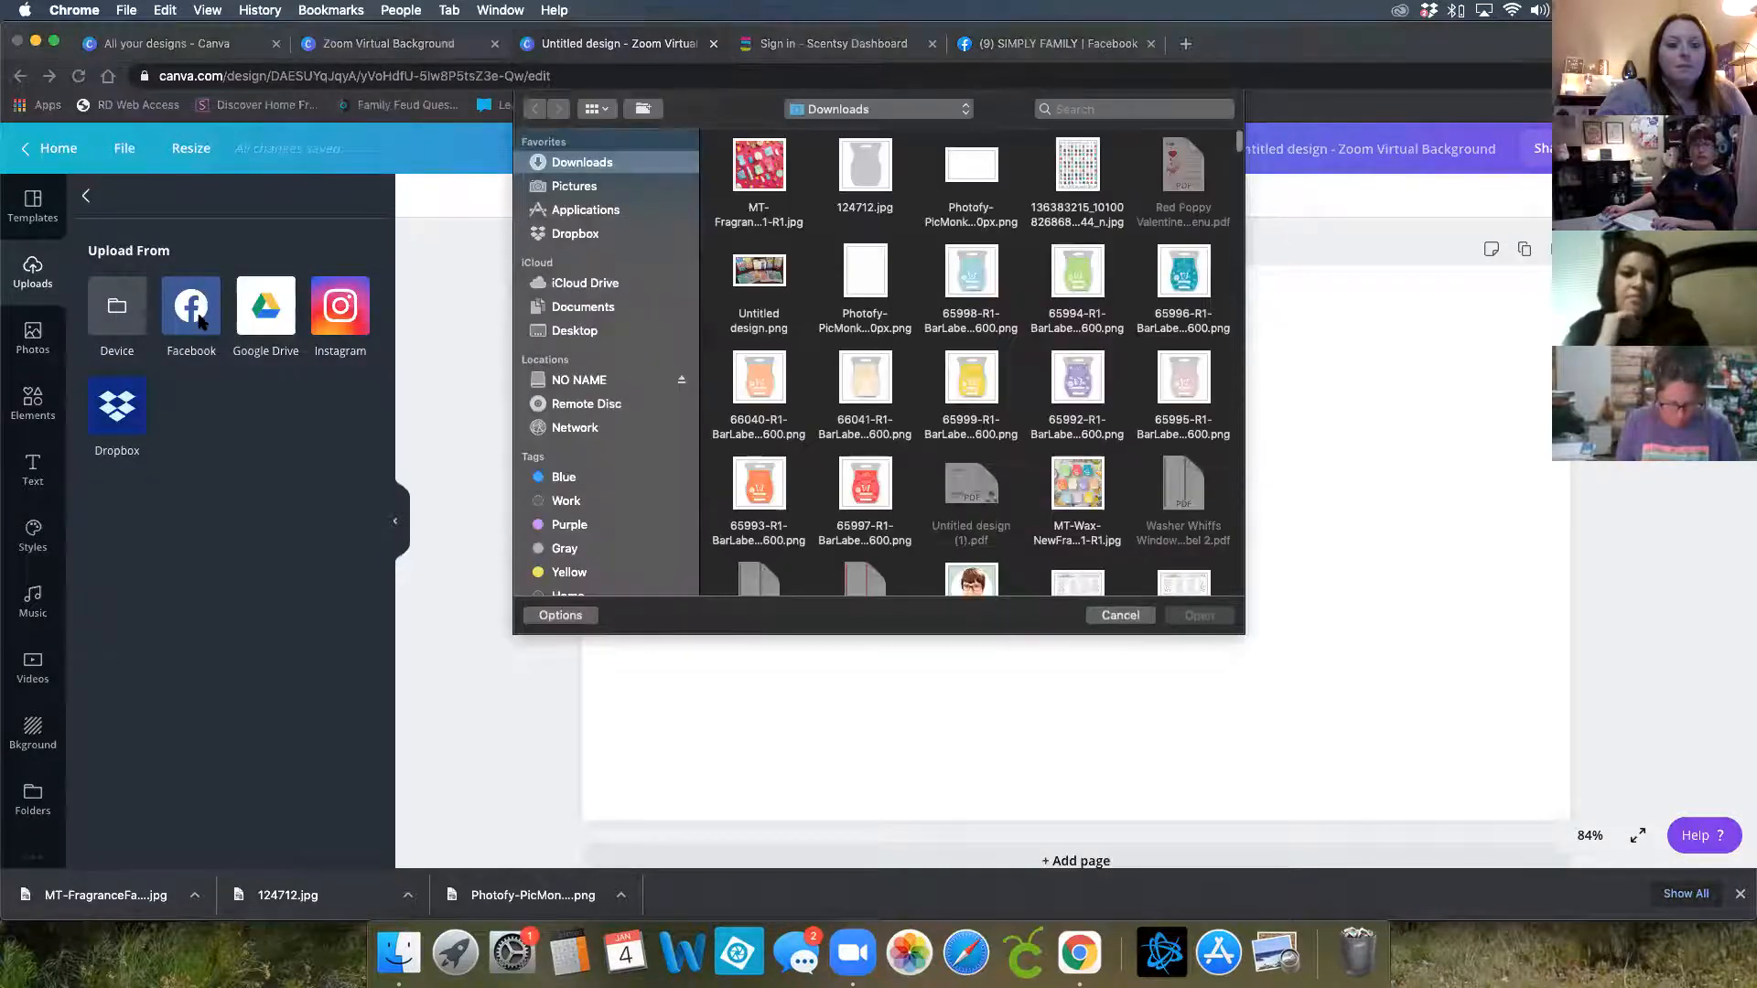
left_click(1077, 482)
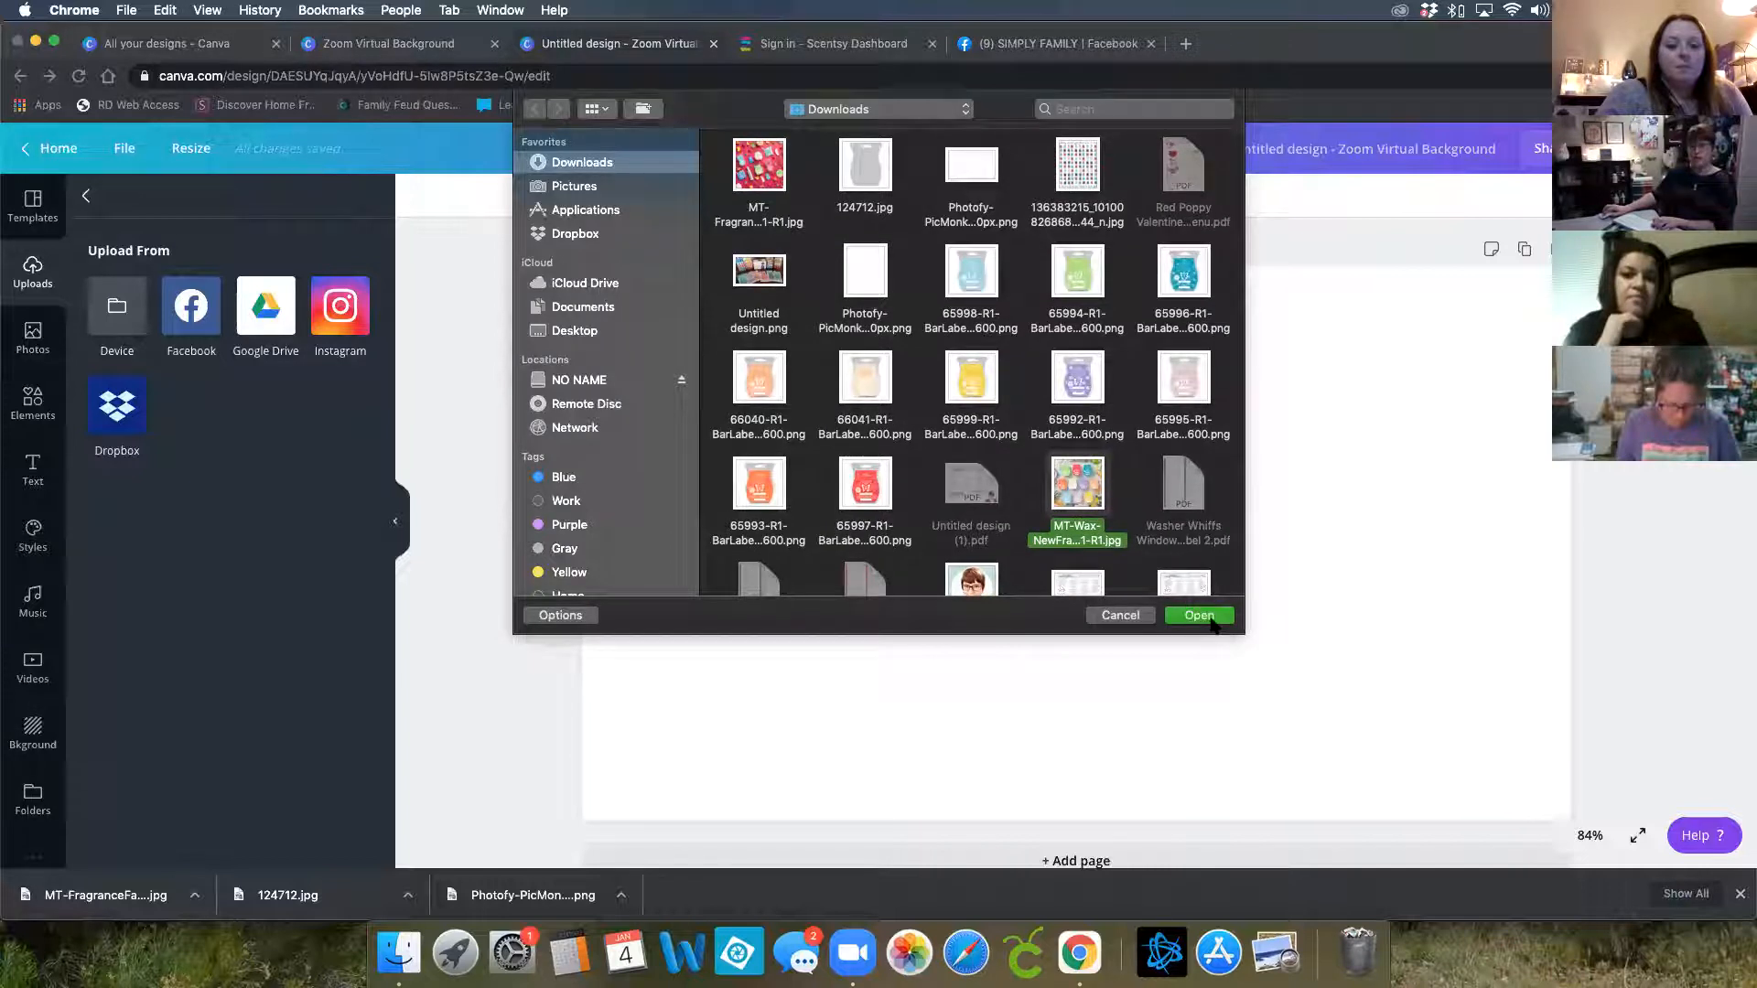
left_click(1210, 619)
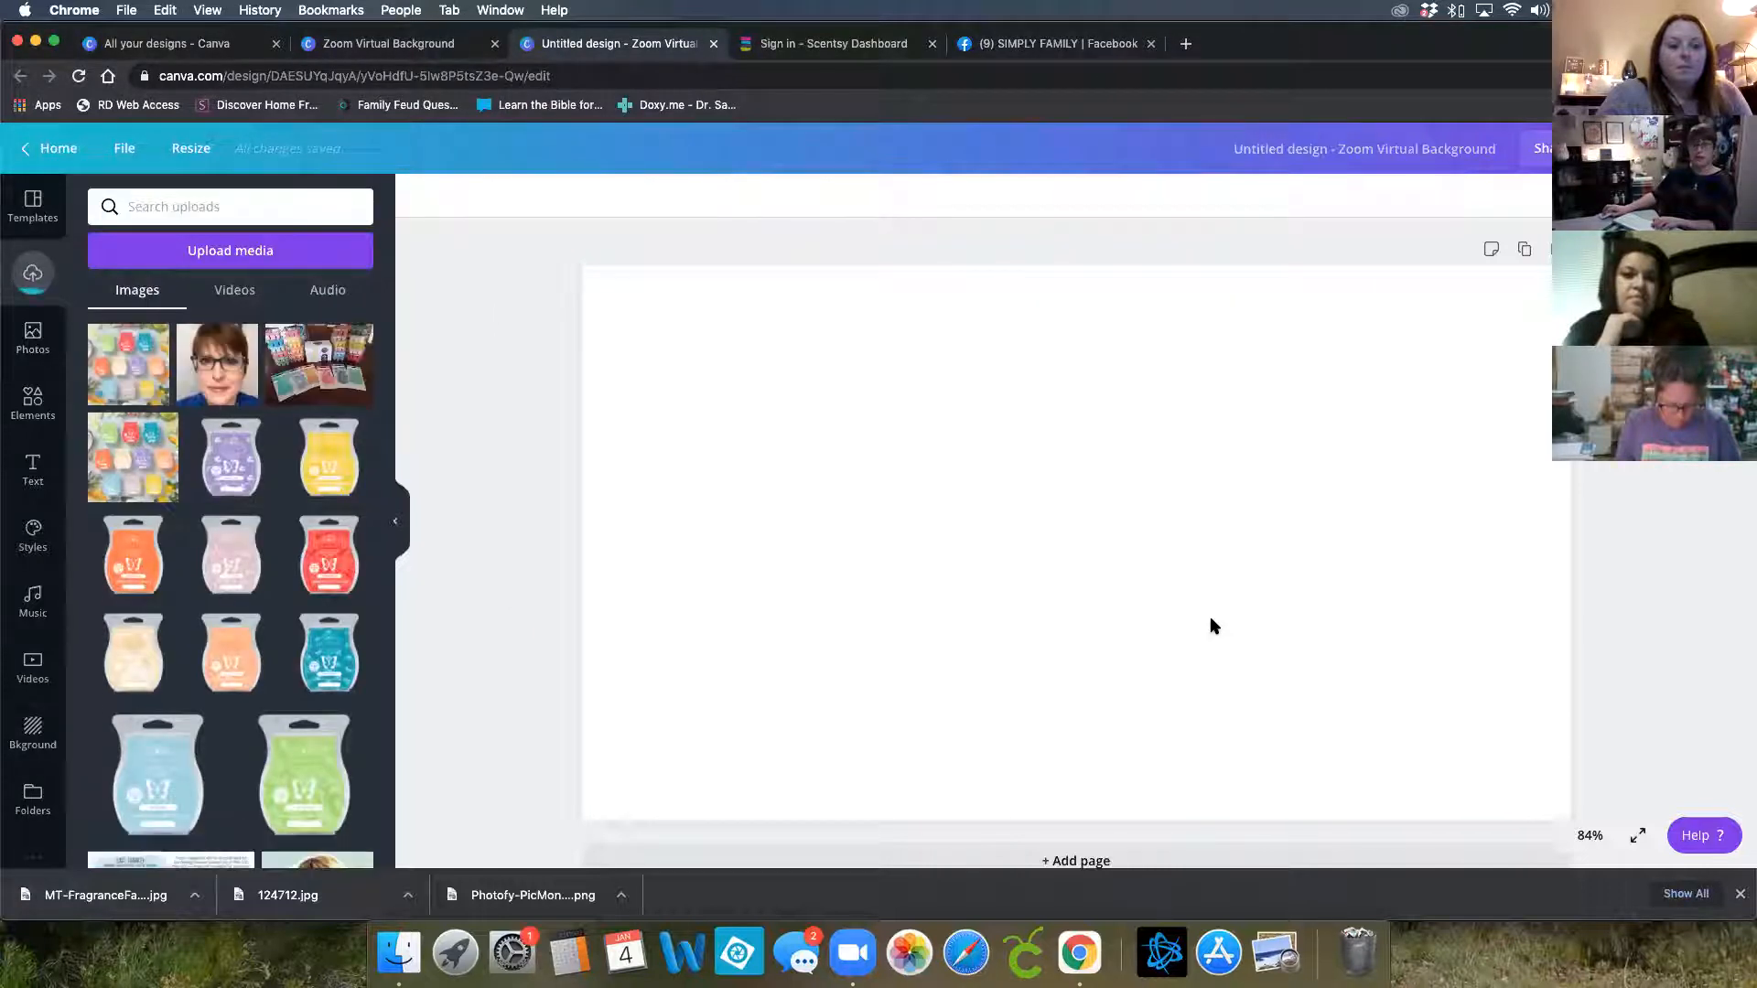
Place the uploaded wax bars image on the page and stretch it to cover the whole background
left_click(143, 378)
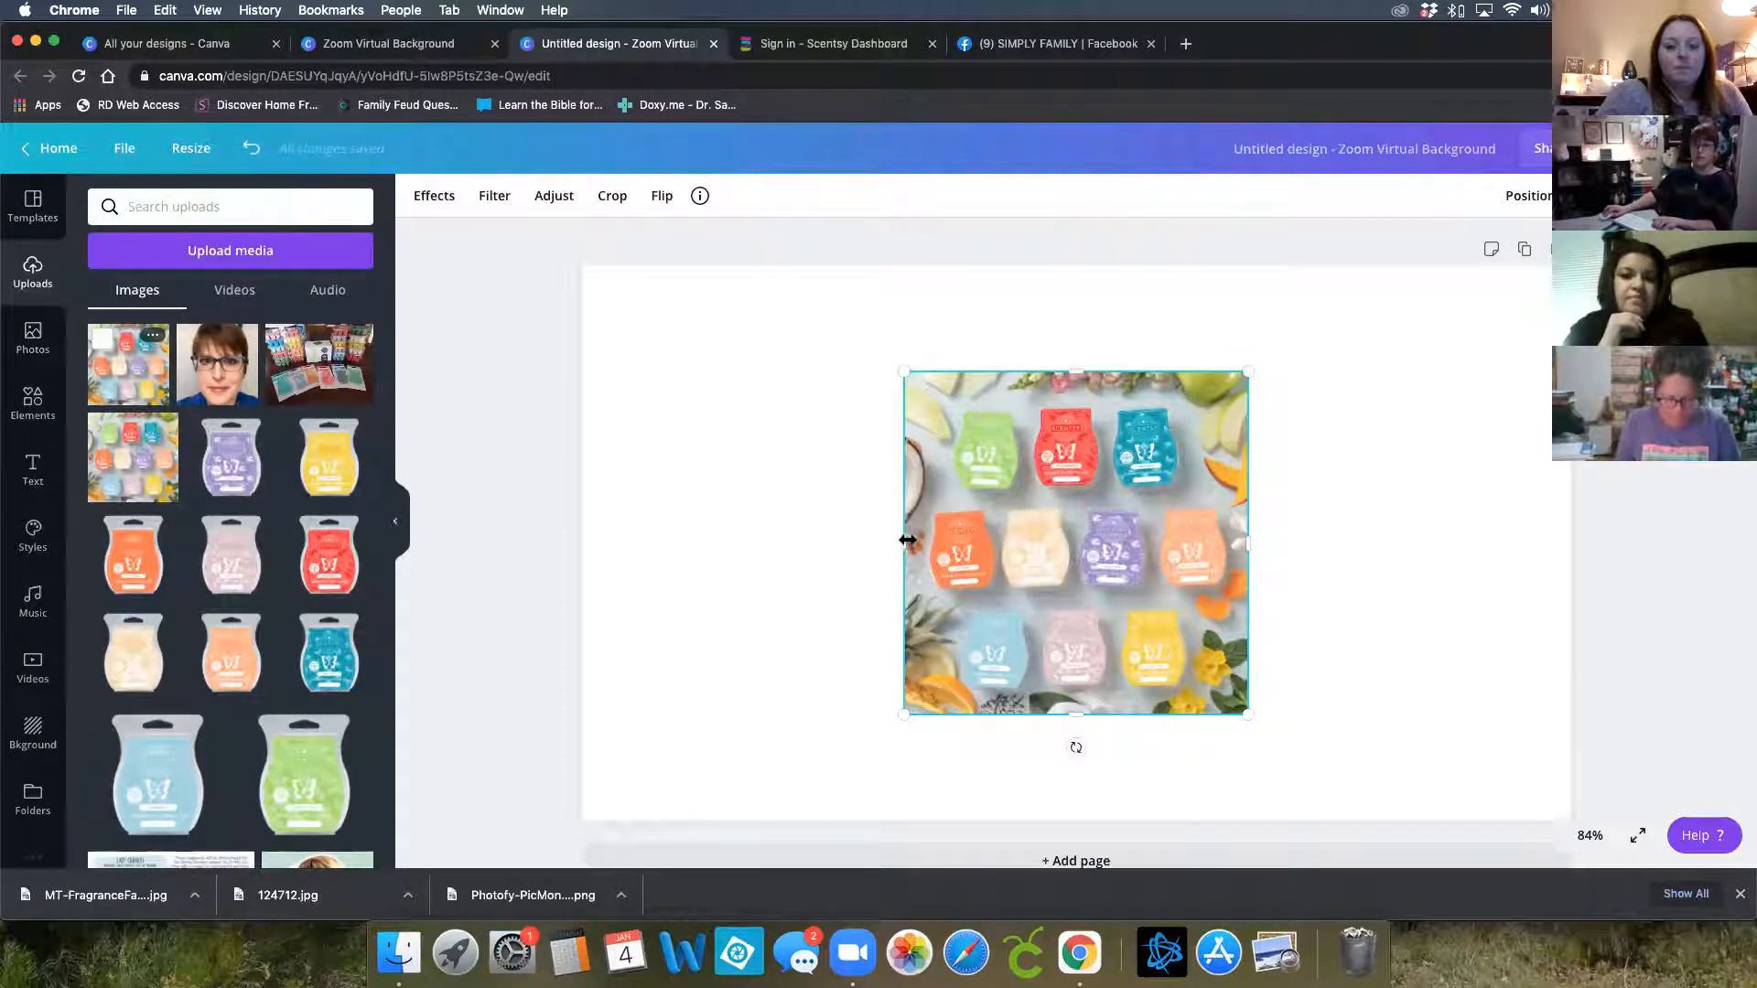
left_click_drag(751, 550, 572, 553)
left_click_drag(1248, 546, 1656, 549)
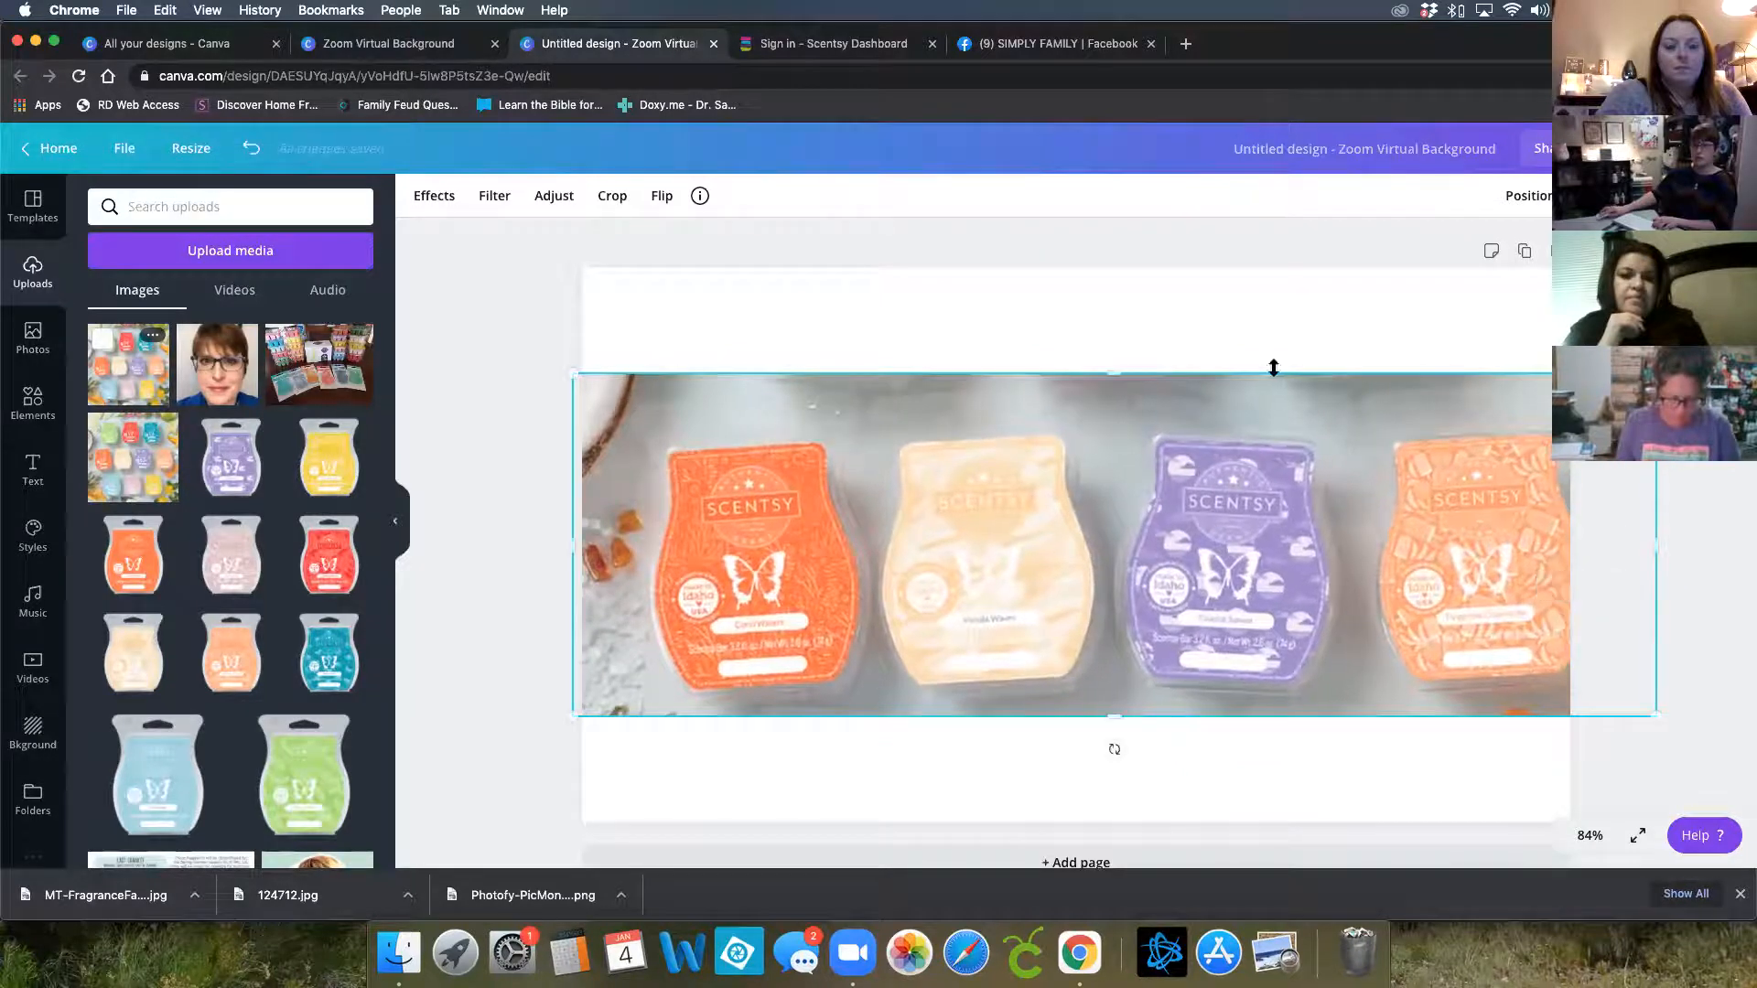
left_click_drag(1117, 375, 1084, 259)
left_click_drag(1098, 495, 1040, 463)
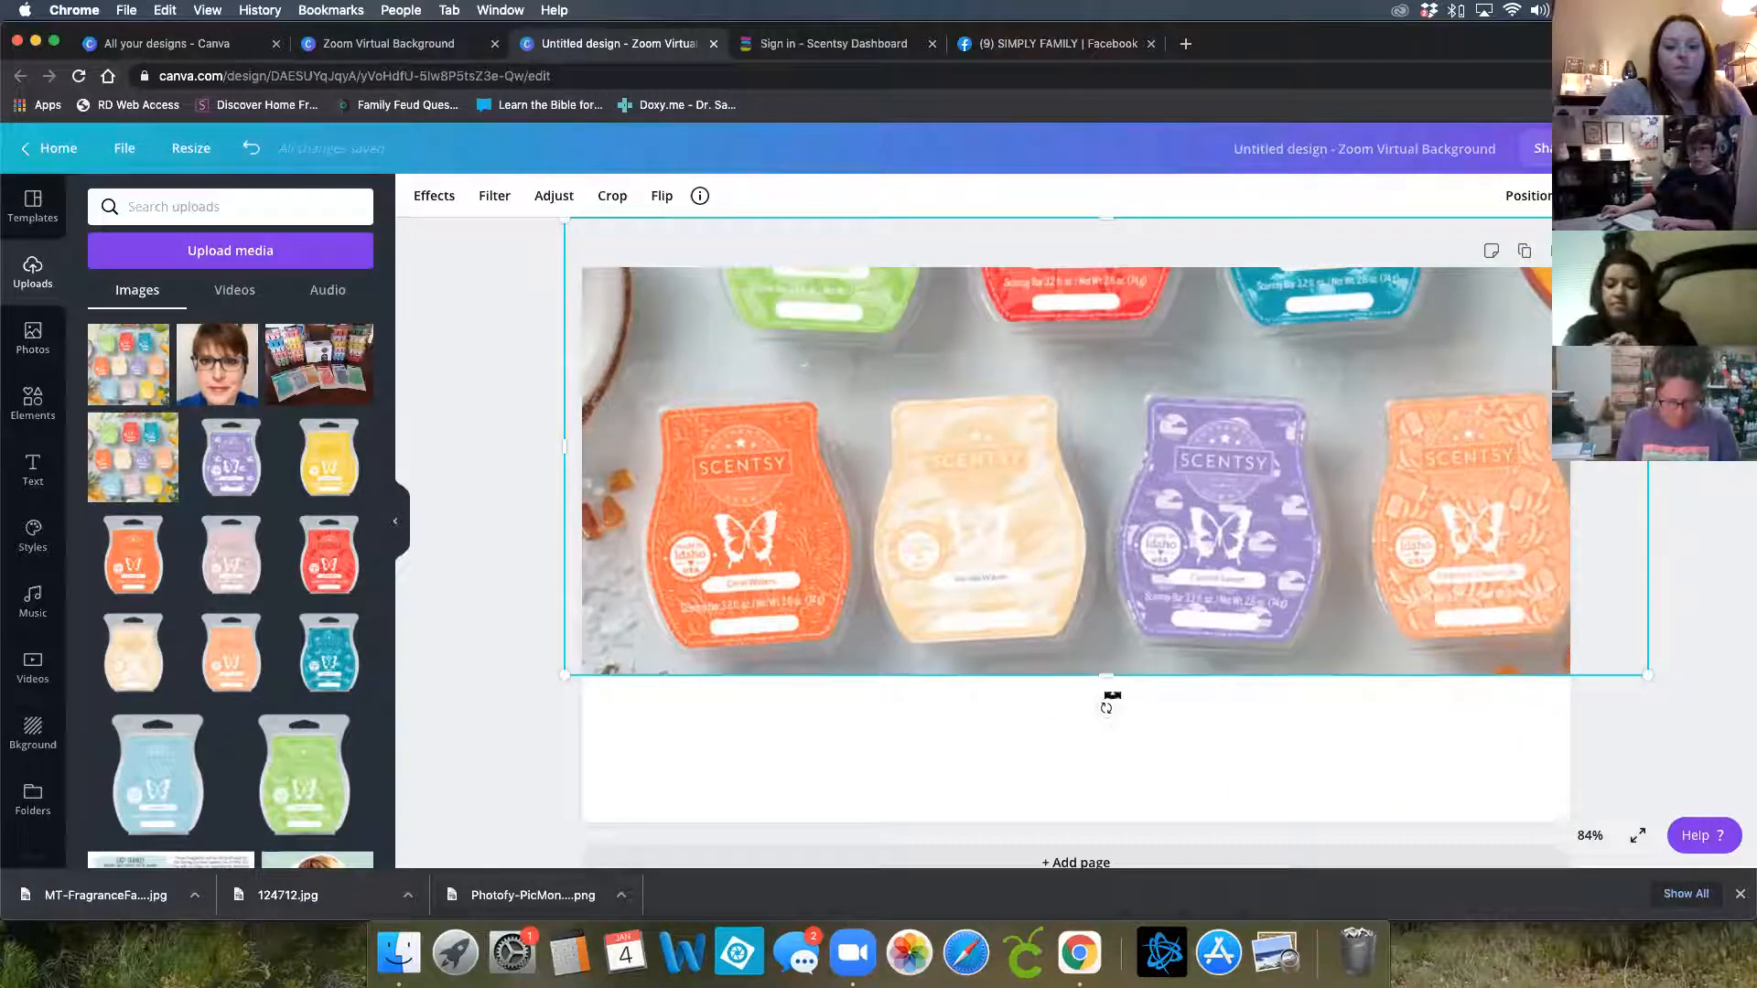
left_click_drag(1106, 677, 1148, 844)
left_click_drag(1129, 639, 1125, 650)
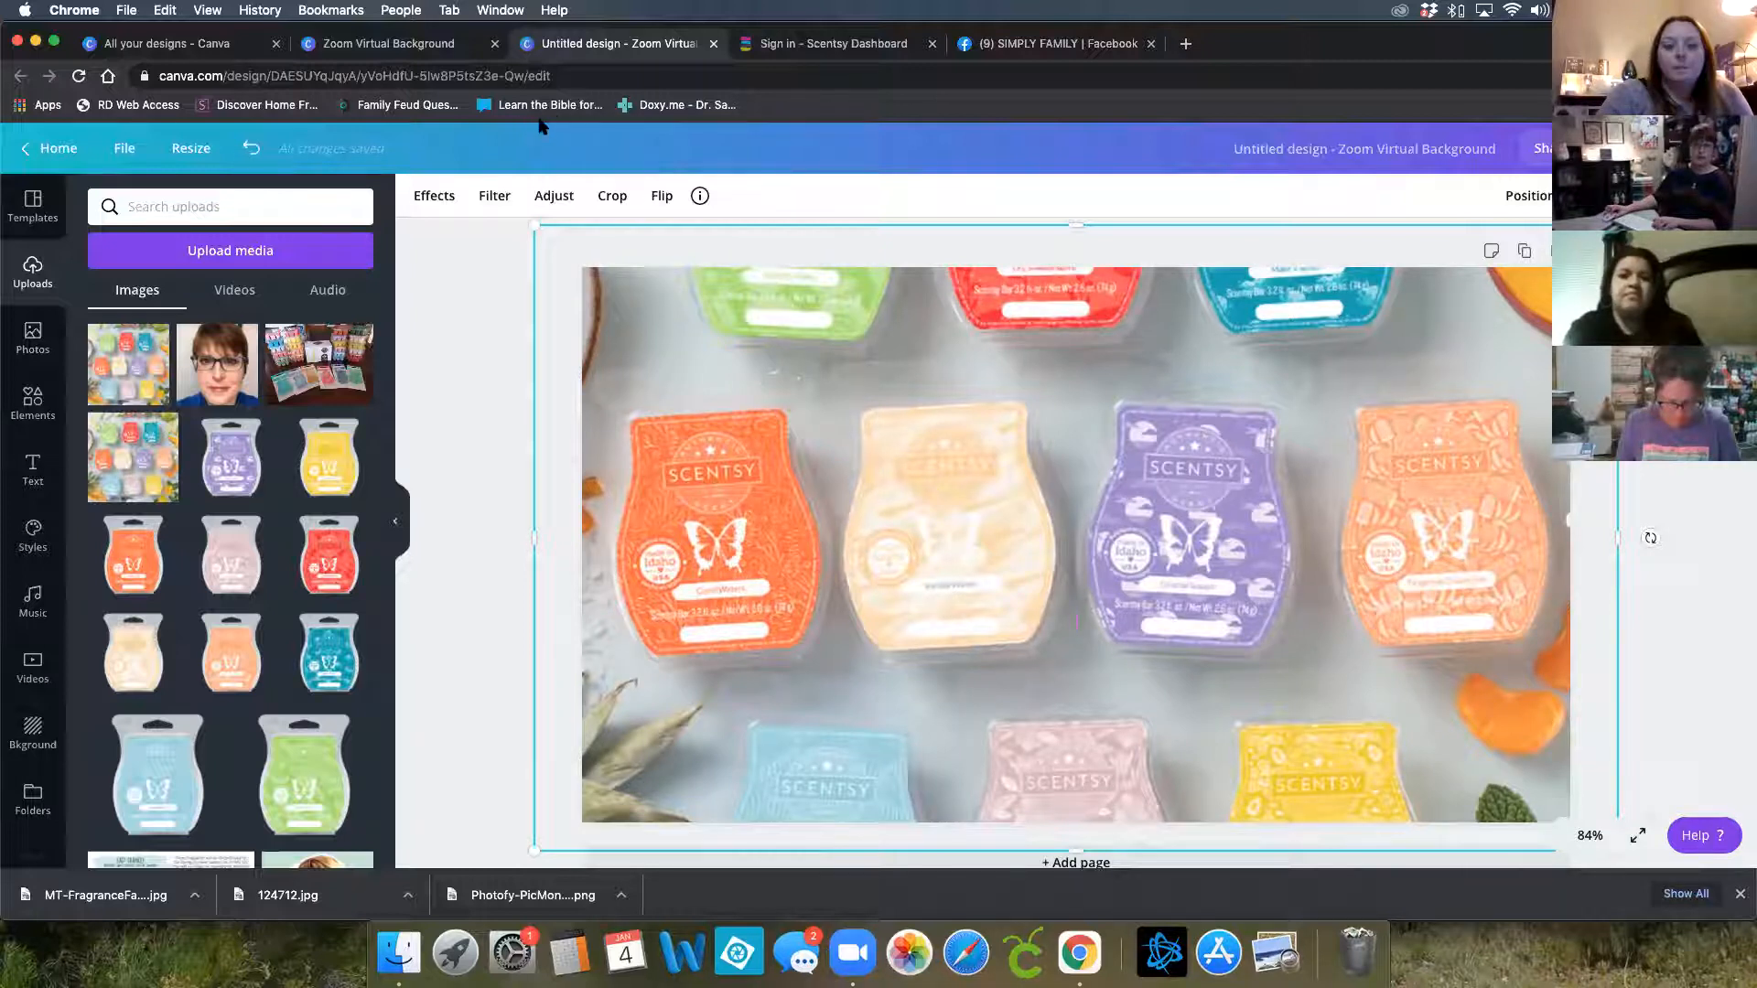
Download the design as a PNG file and close the saved-design message
scroll(824, 352, "down", 1)
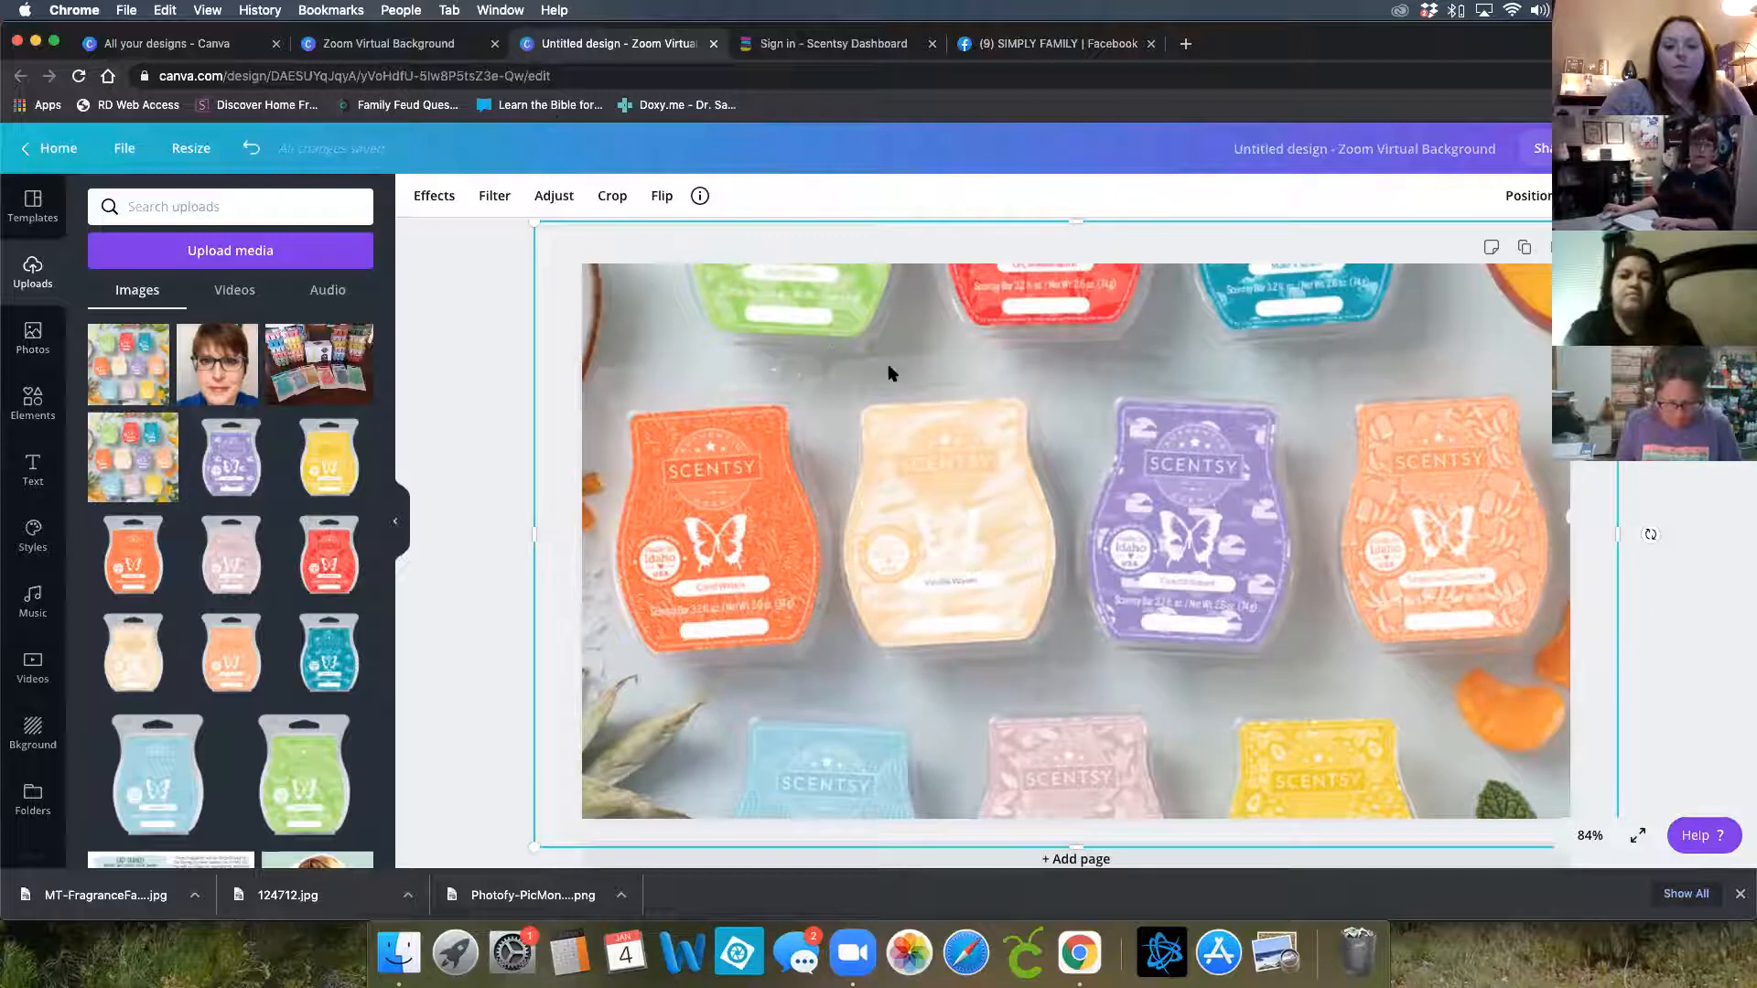
scroll(929, 352, "up", 1)
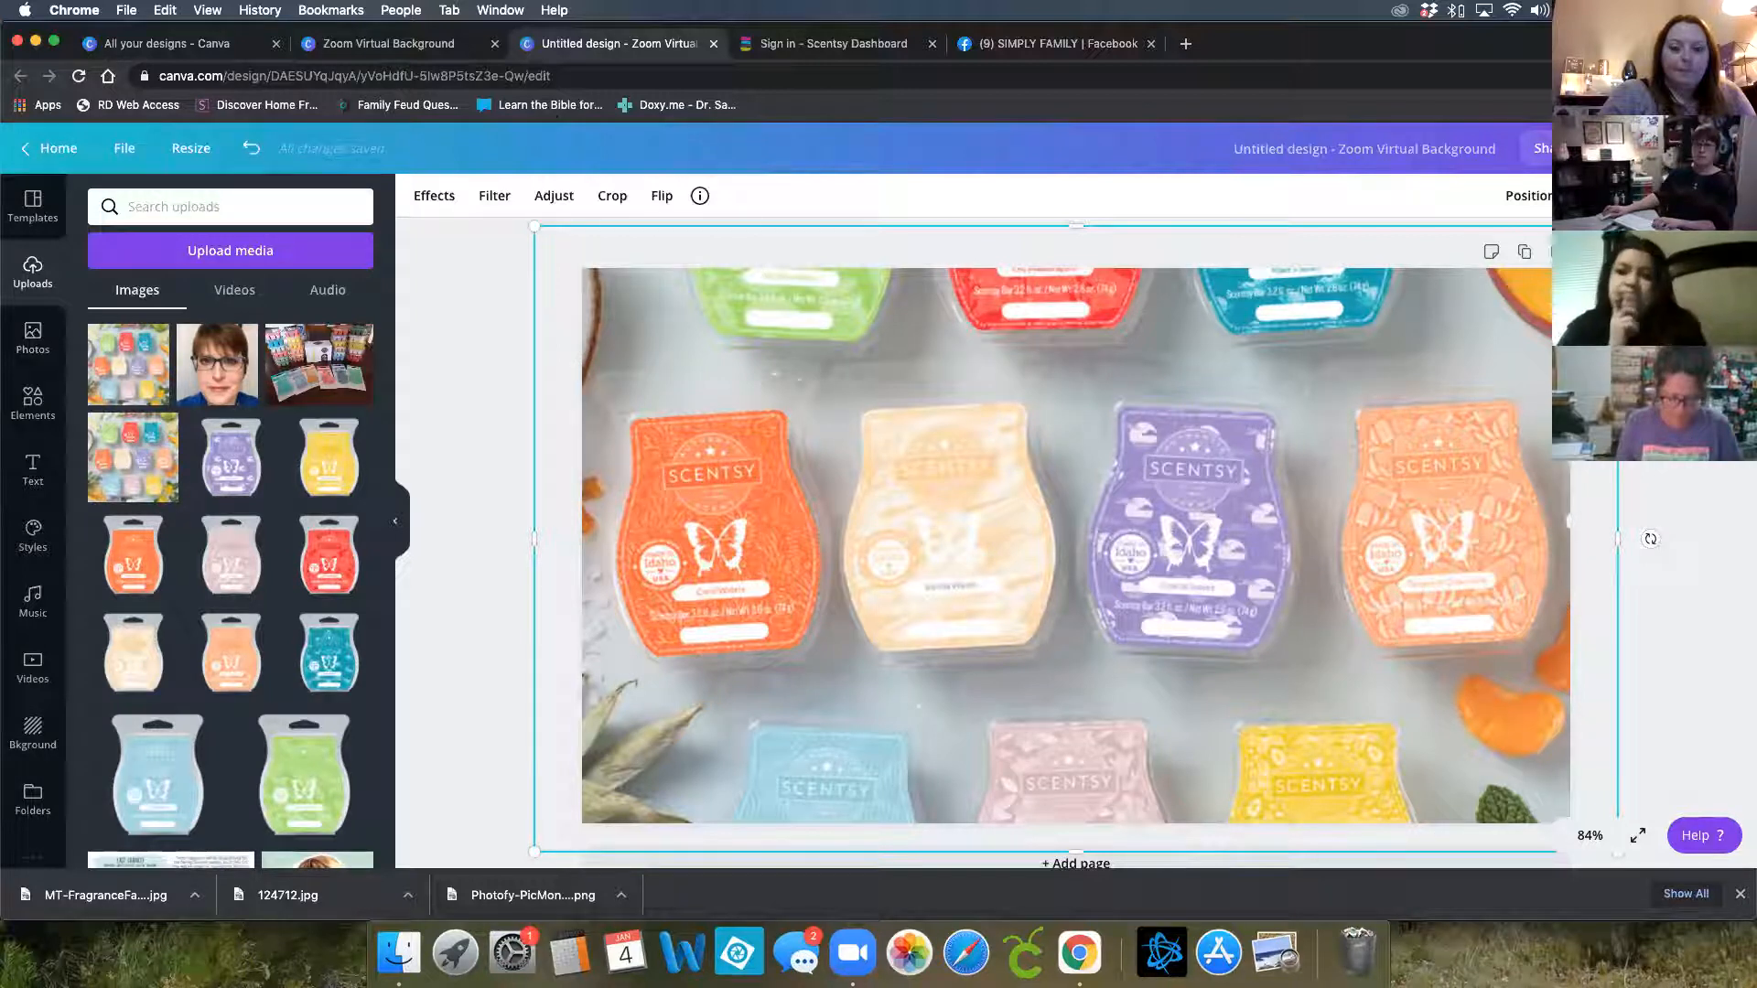
left_click(1680, 148)
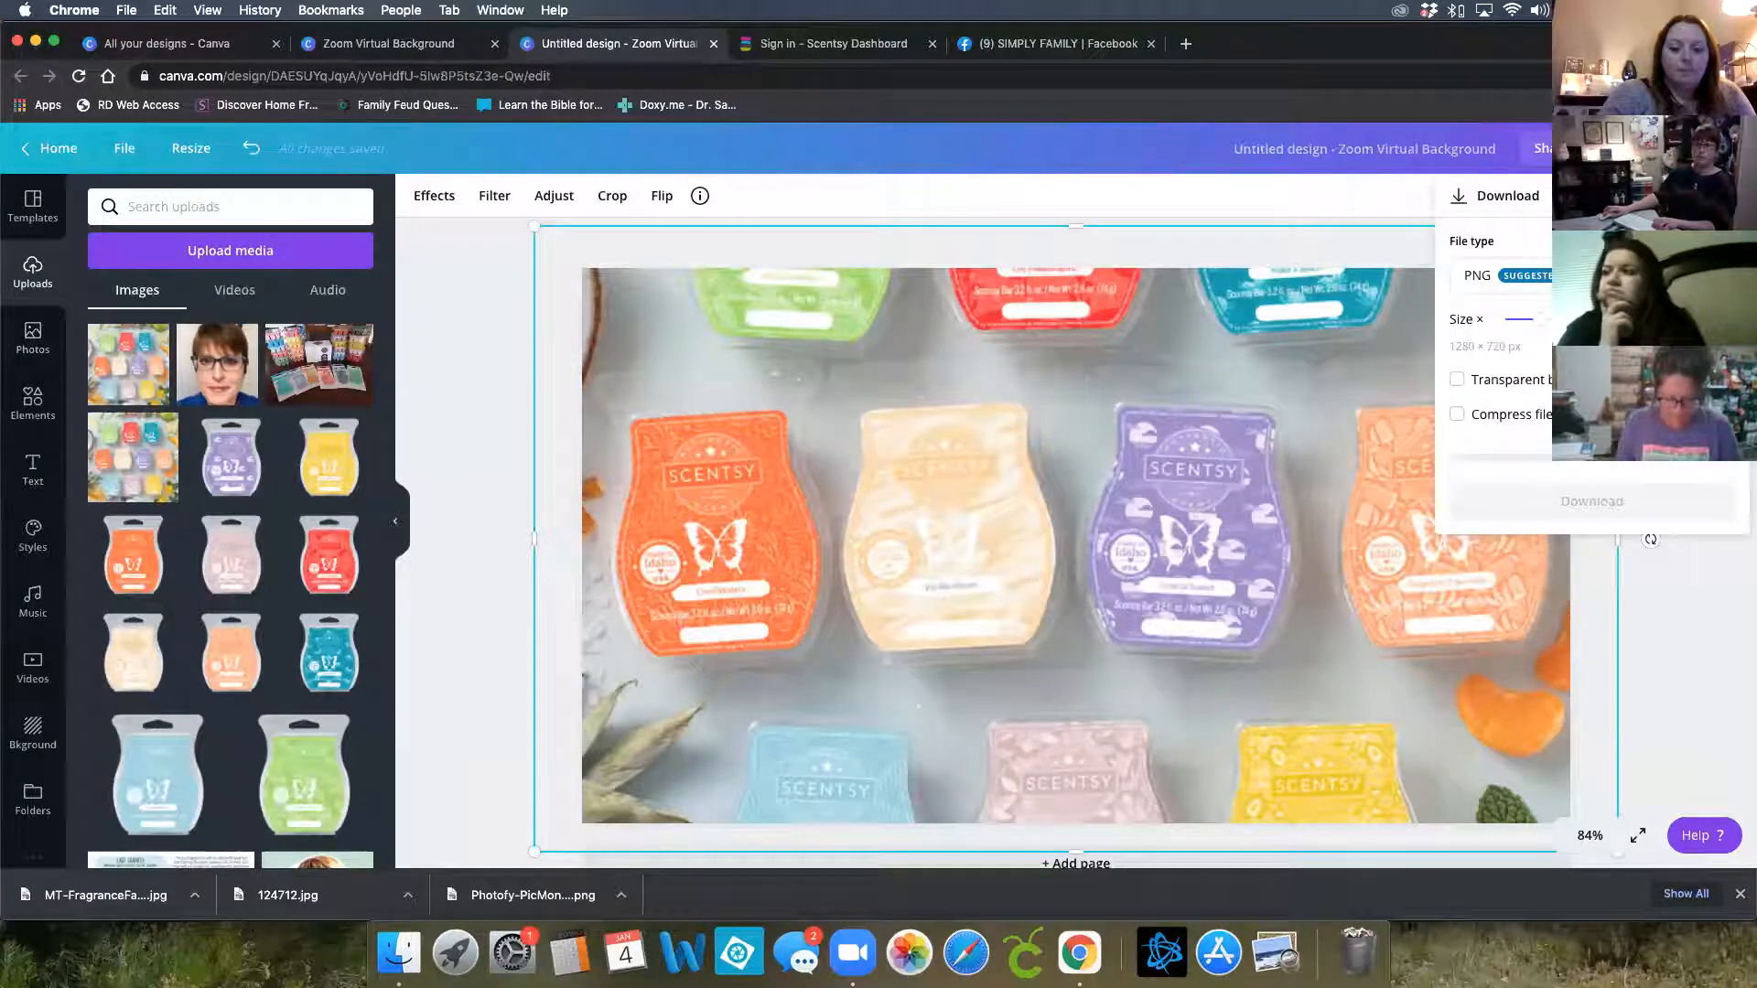
left_click(1483, 289)
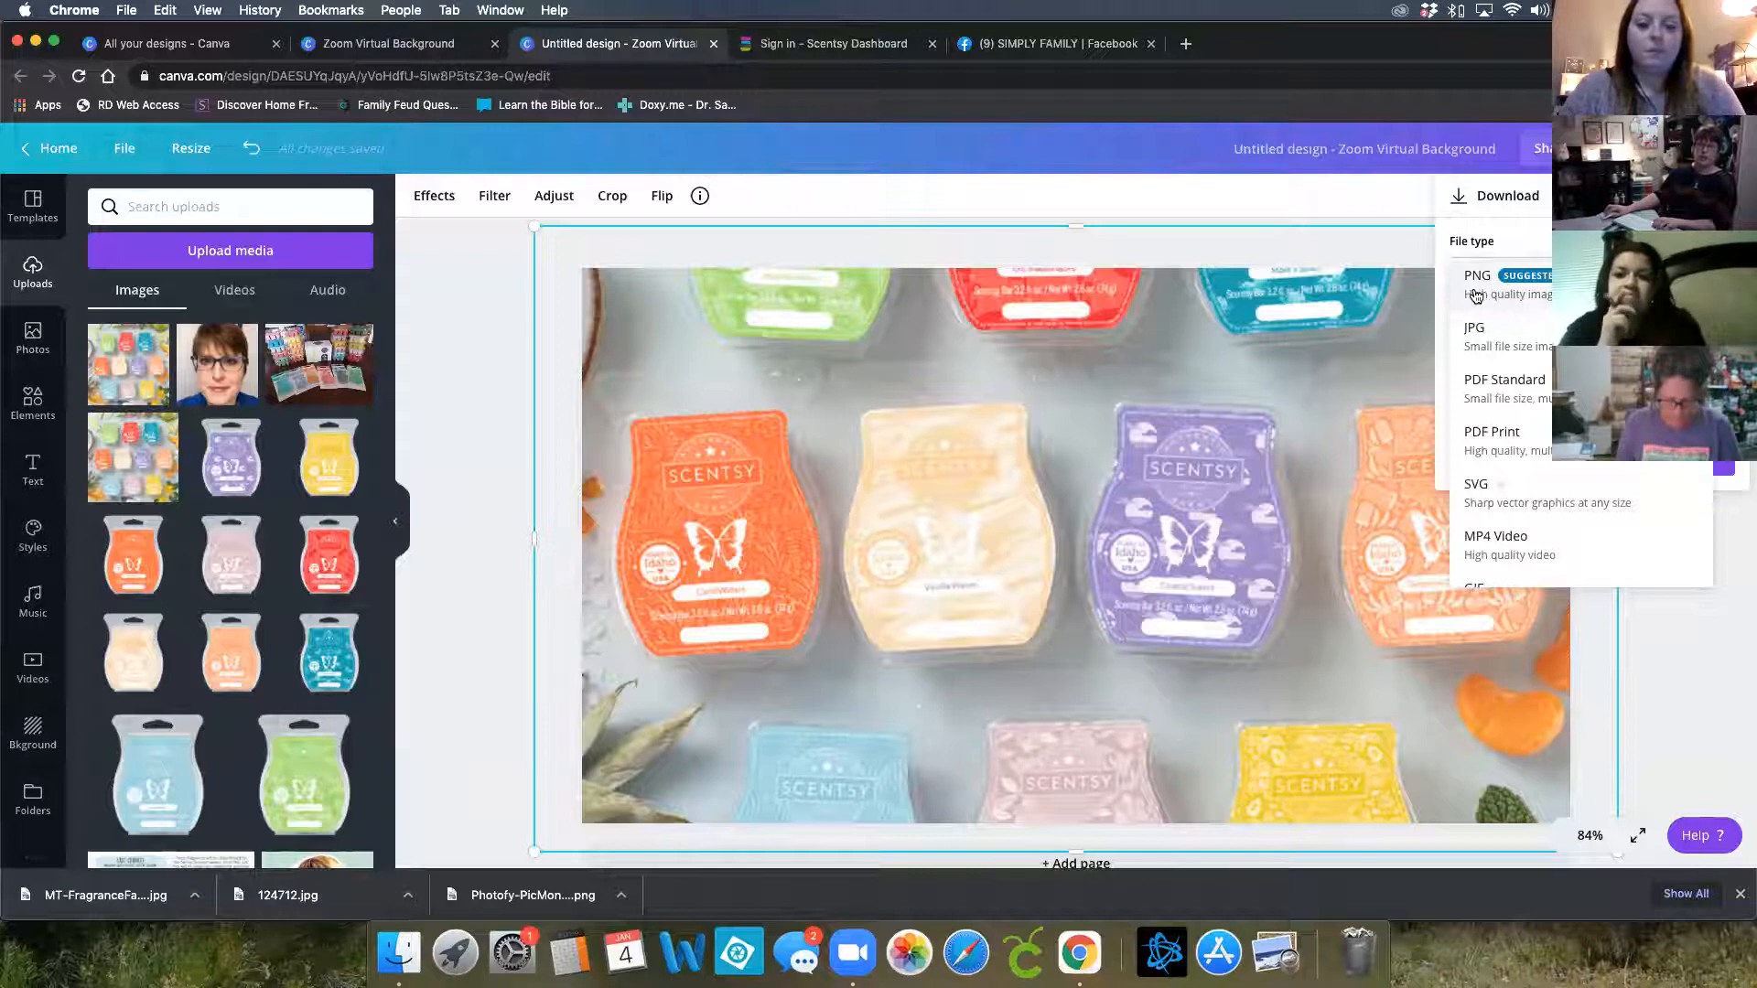
left_click(1475, 296)
left_click(1510, 458)
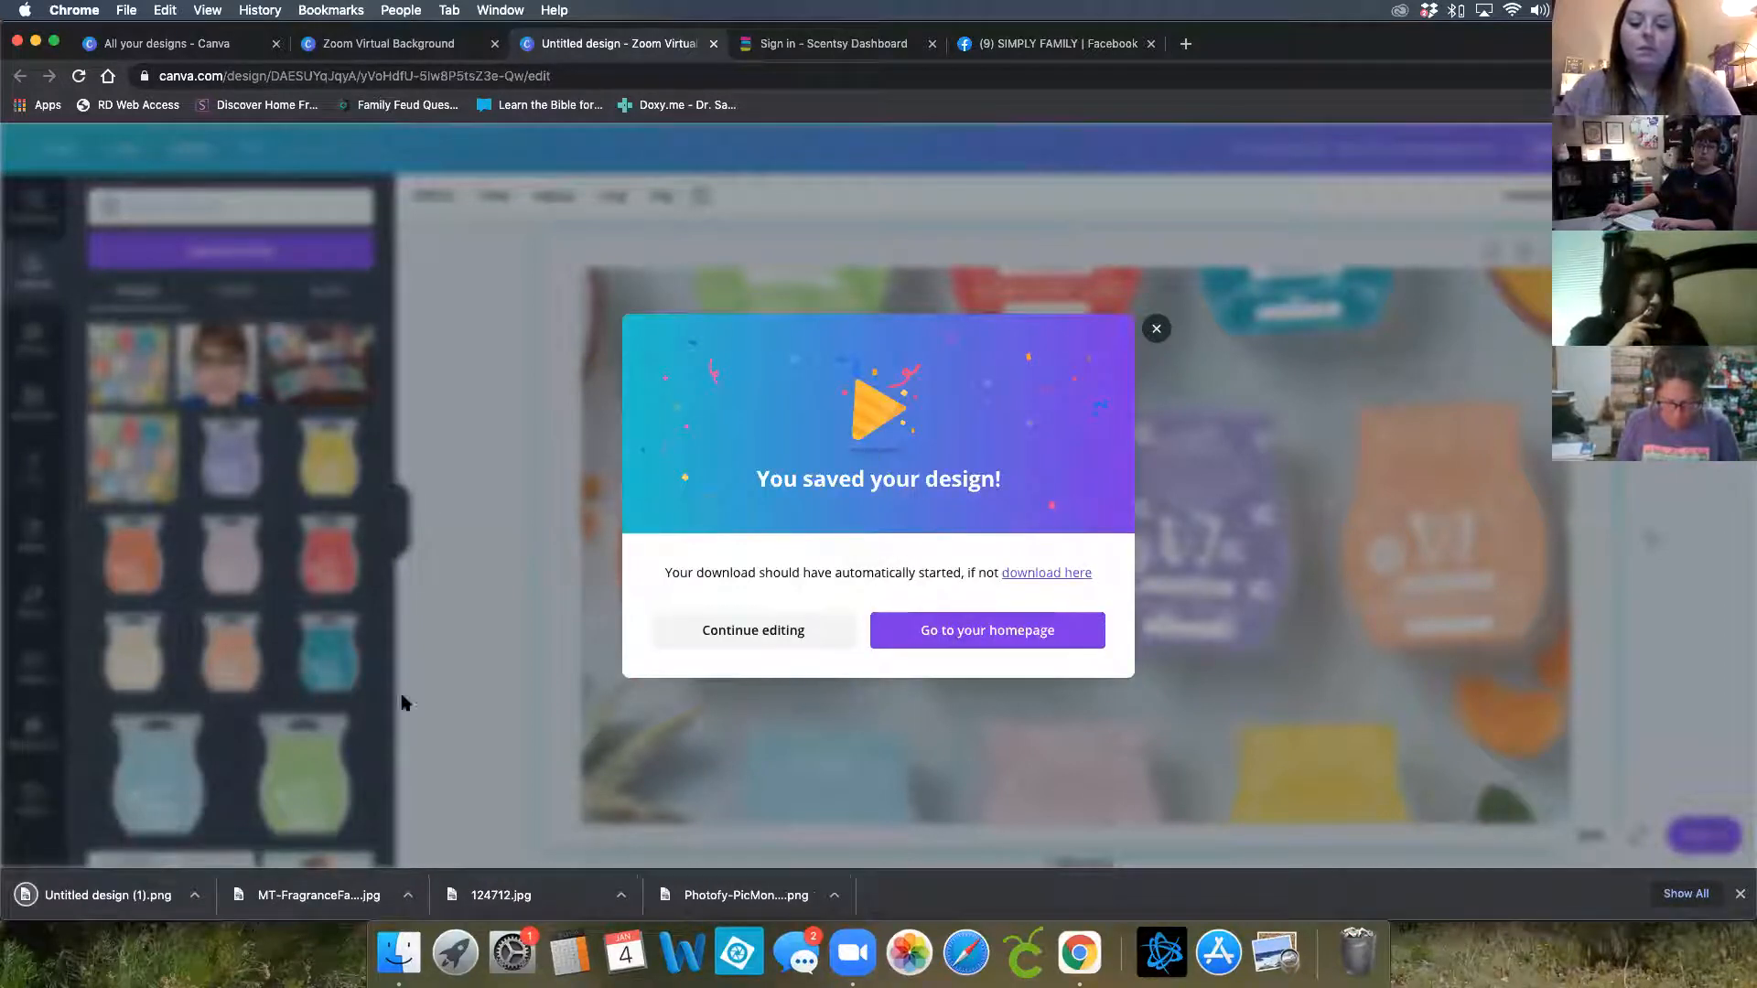
left_click(1155, 328)
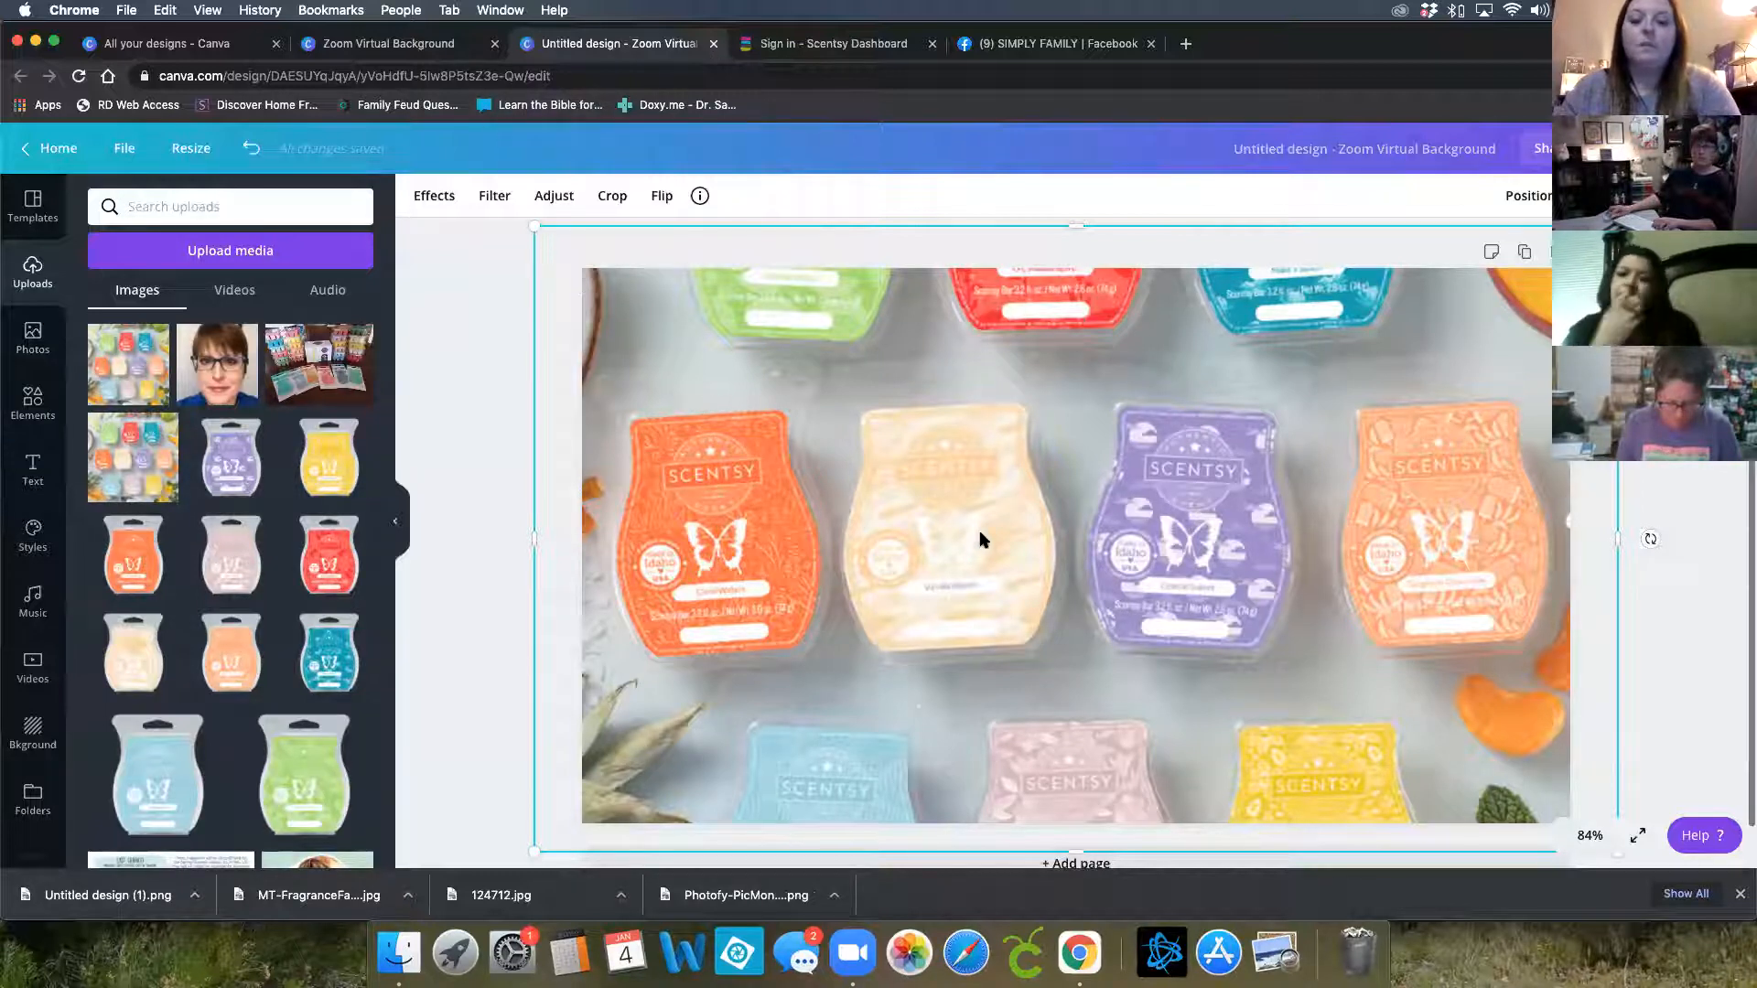
scroll(1099, 715, "down", 1)
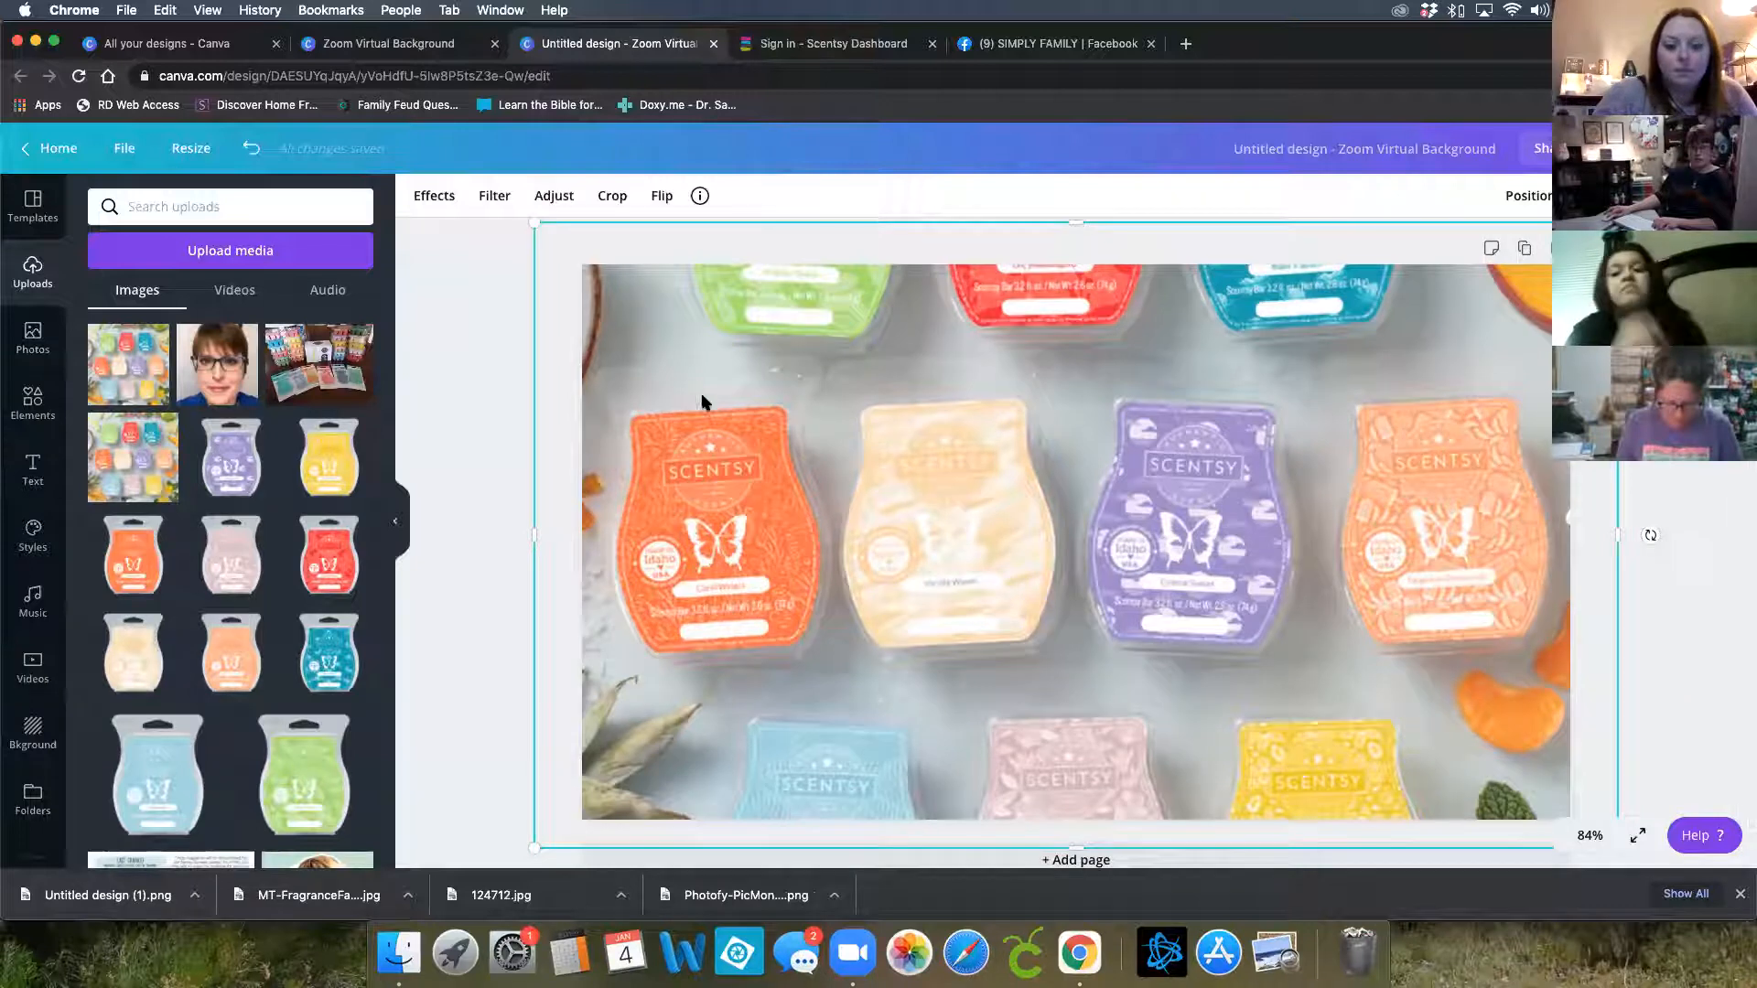
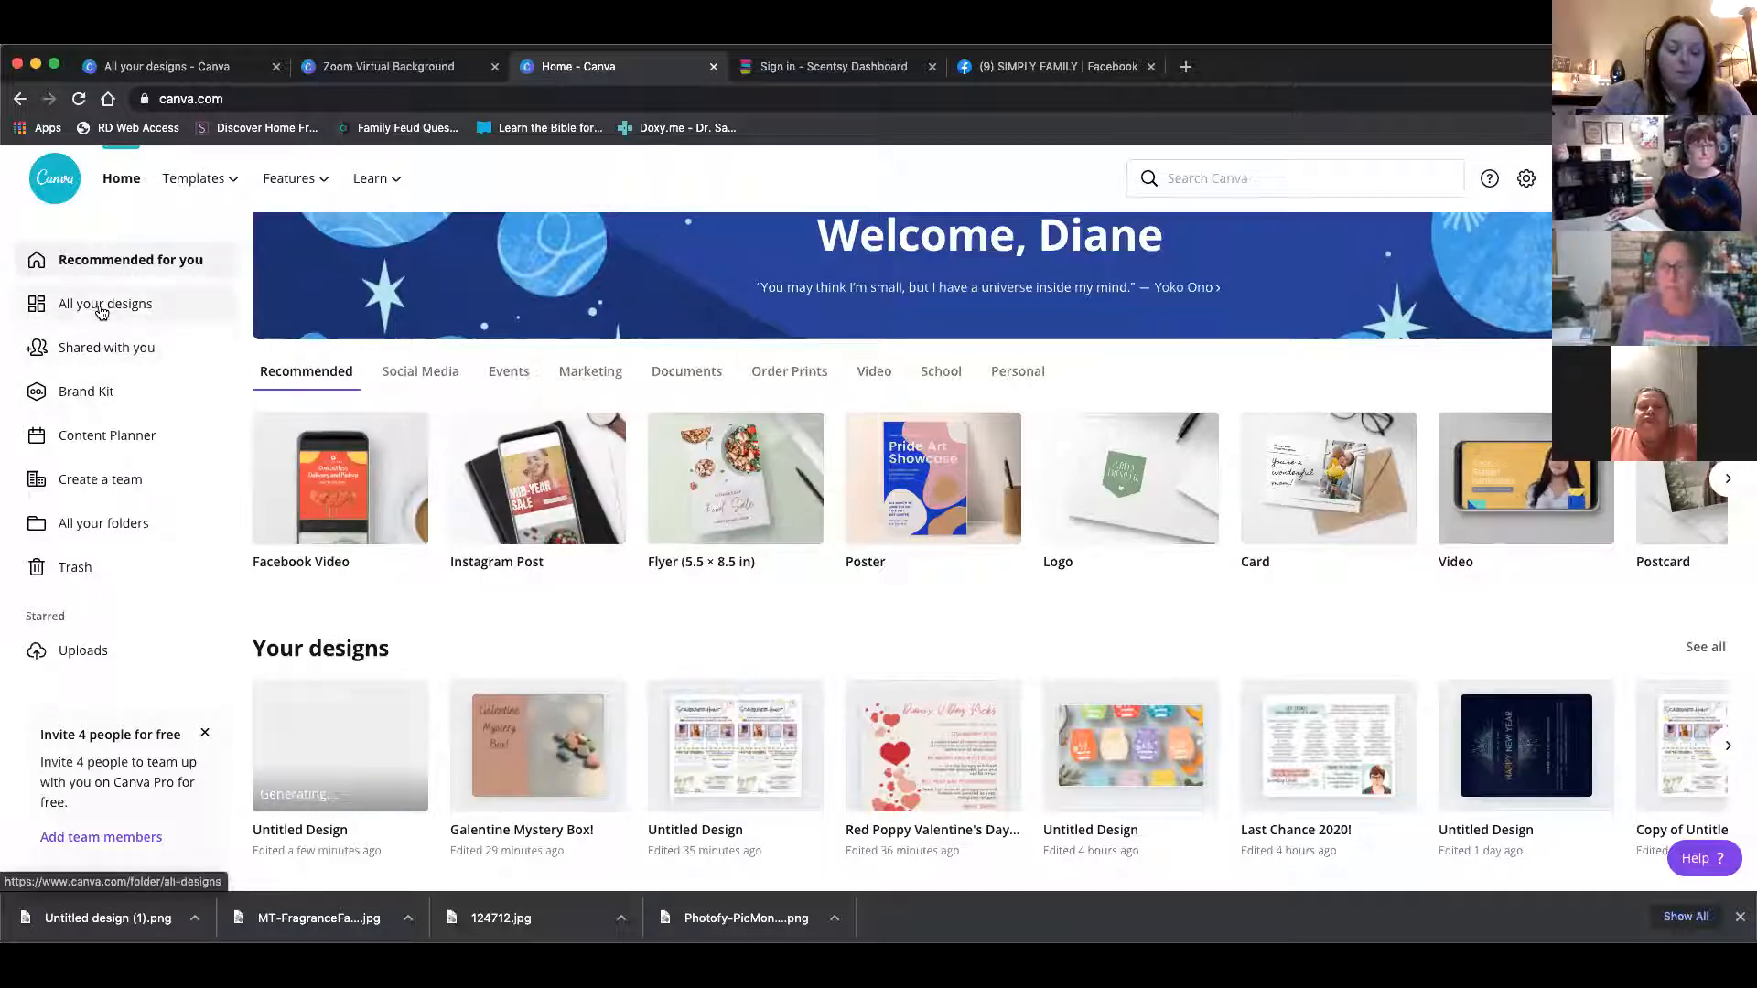
Search the templates for postcard and create a blank Postcard design
left_click(1297, 183)
type("postcard")
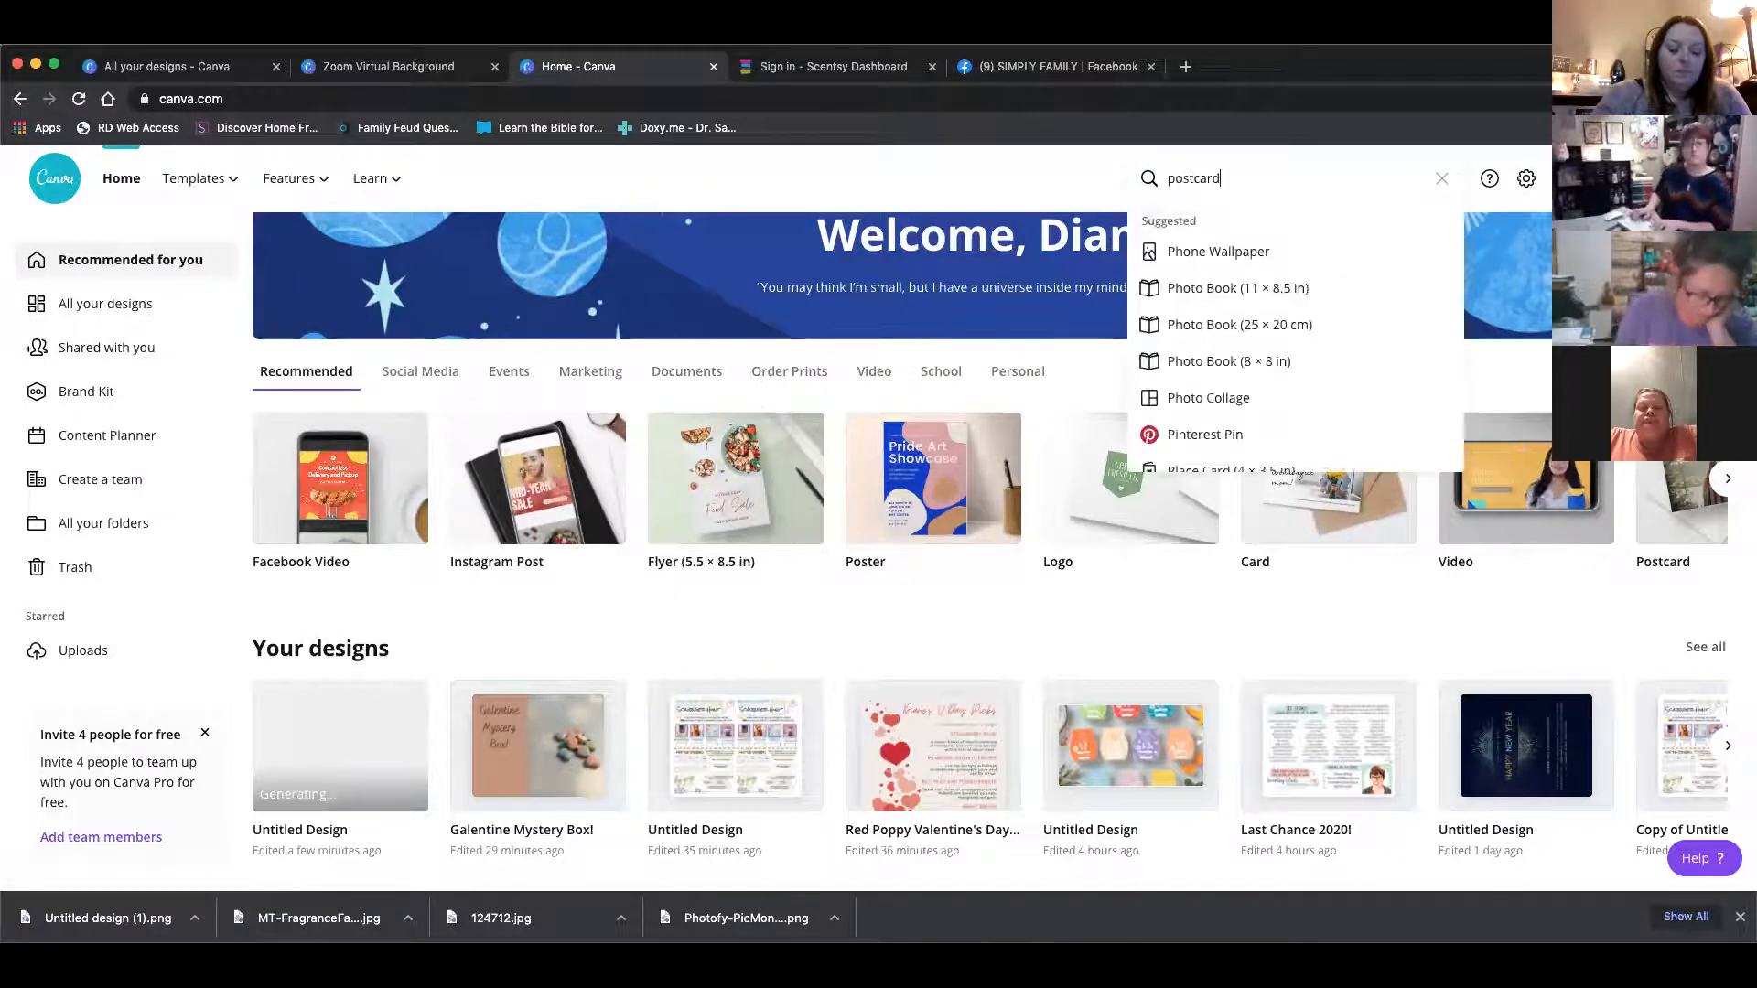
key("Return")
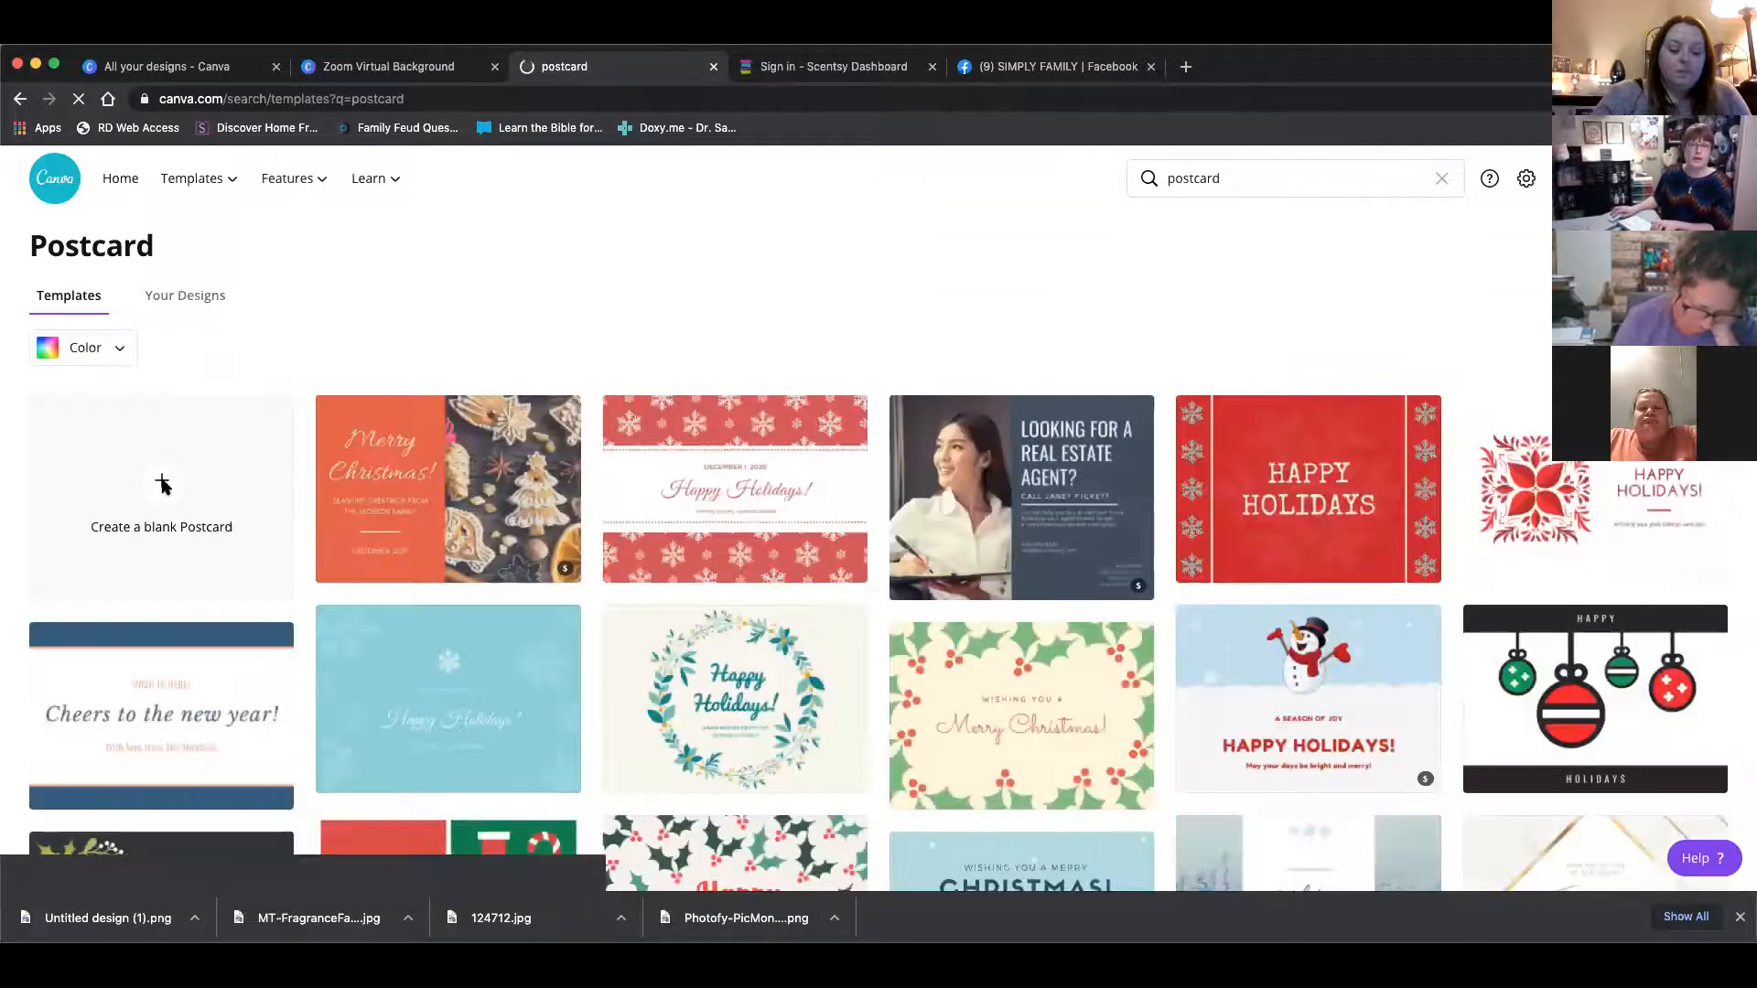
left_click(161, 481)
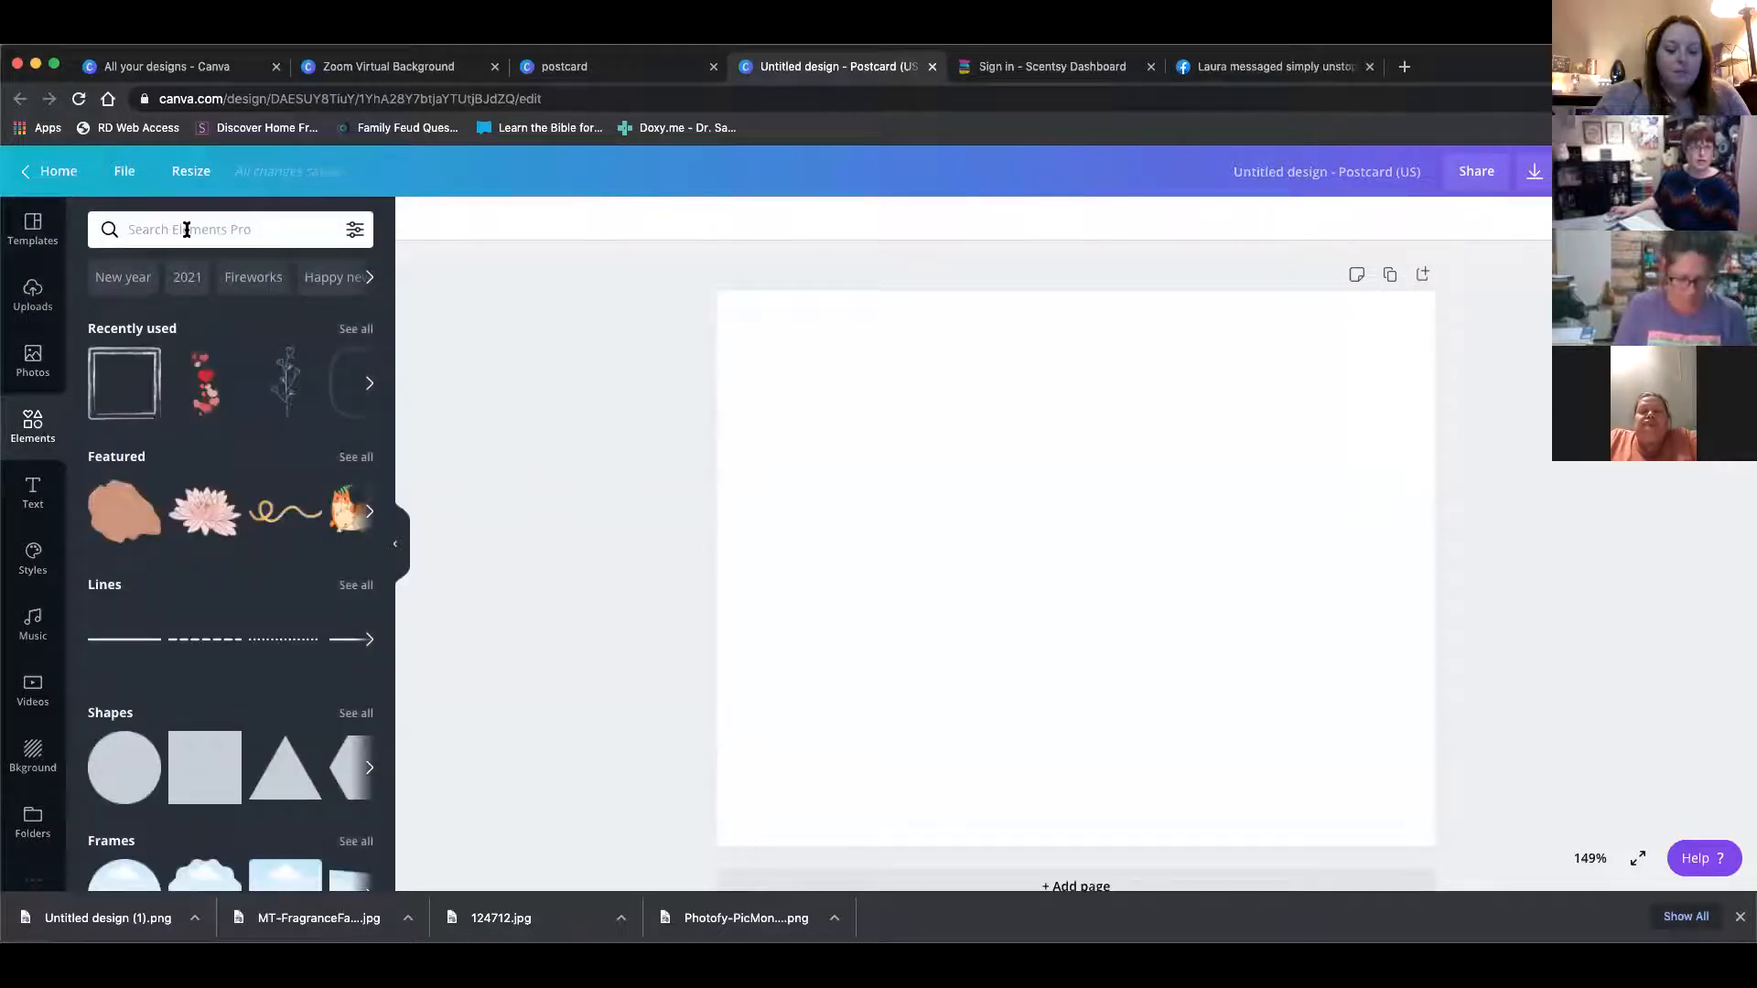
Search the elements for frames and borders and browse the results, then clear the search
left_click(187, 230)
type("frames")
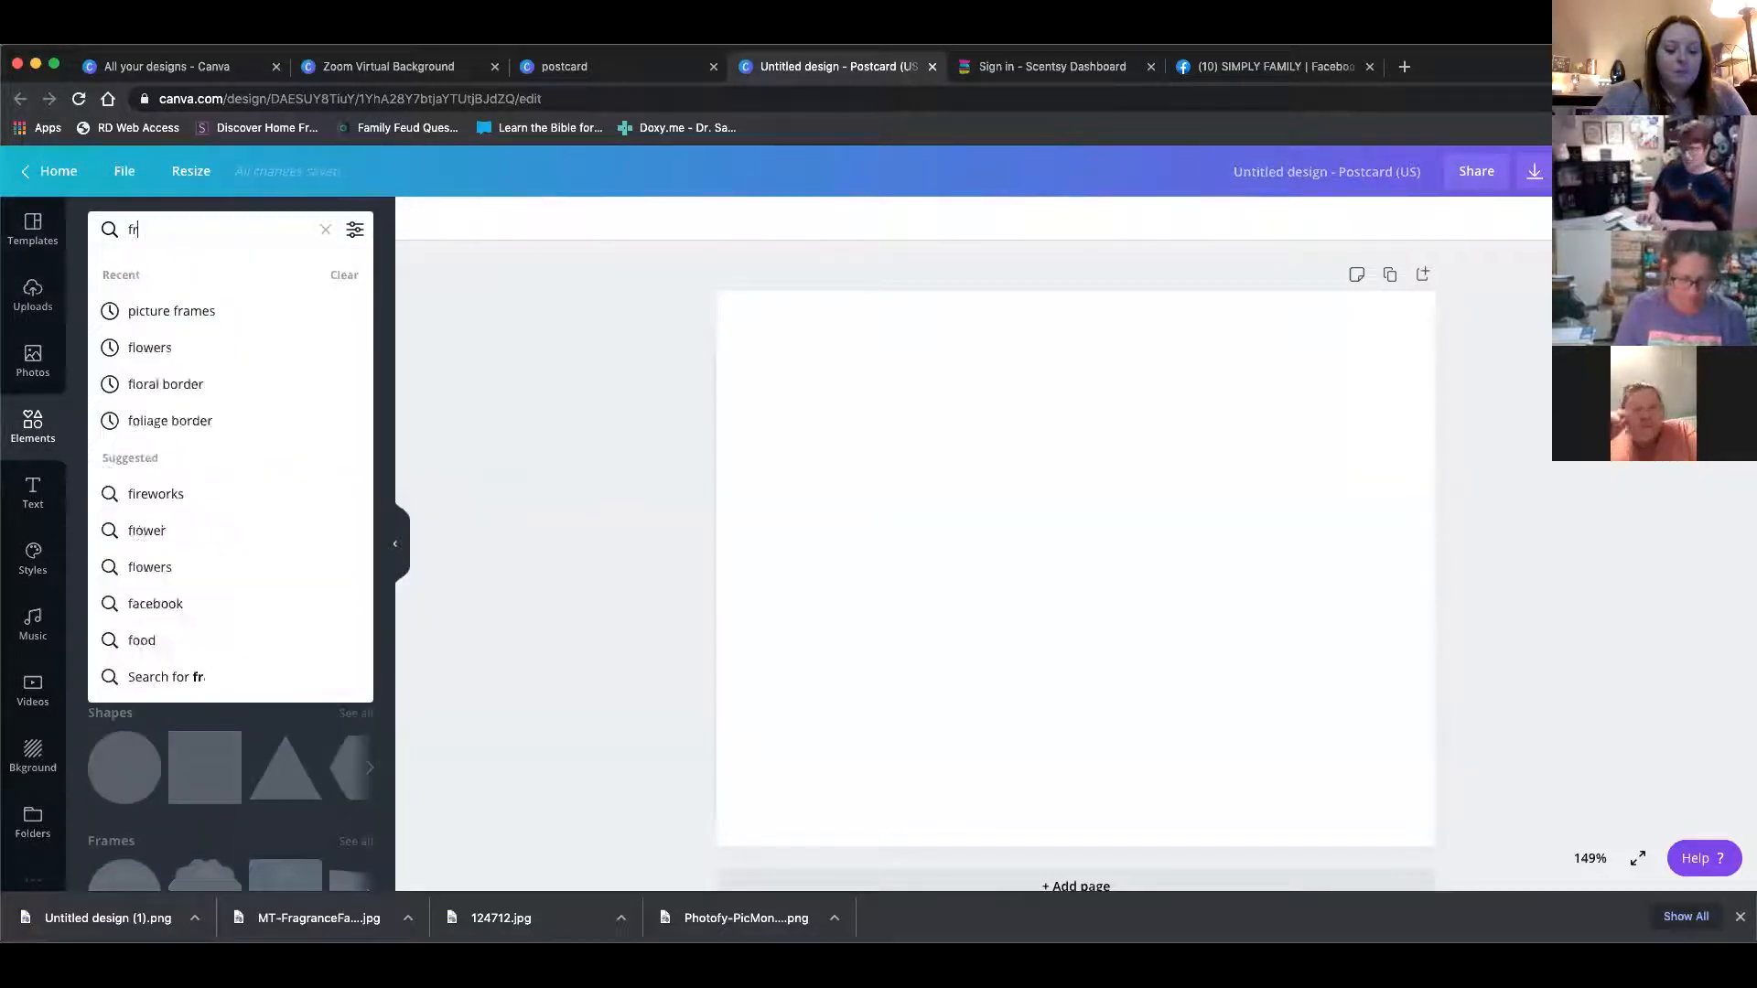
key("Return")
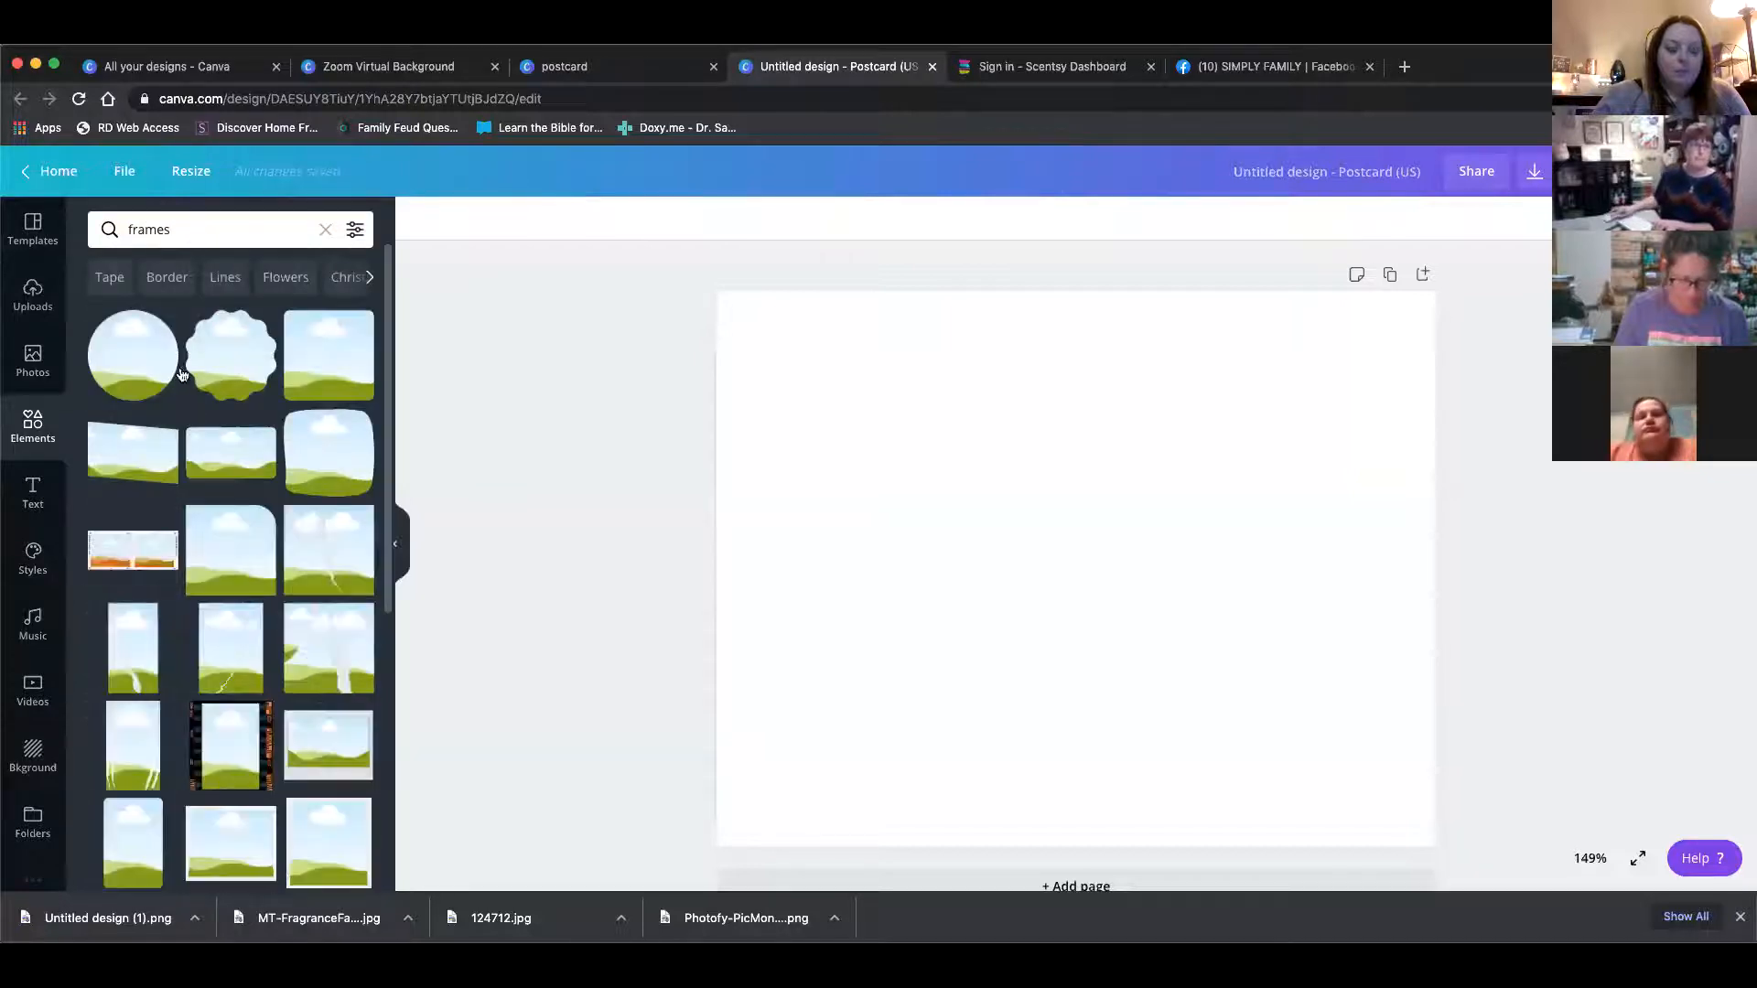
scroll(188, 431, "down", 5)
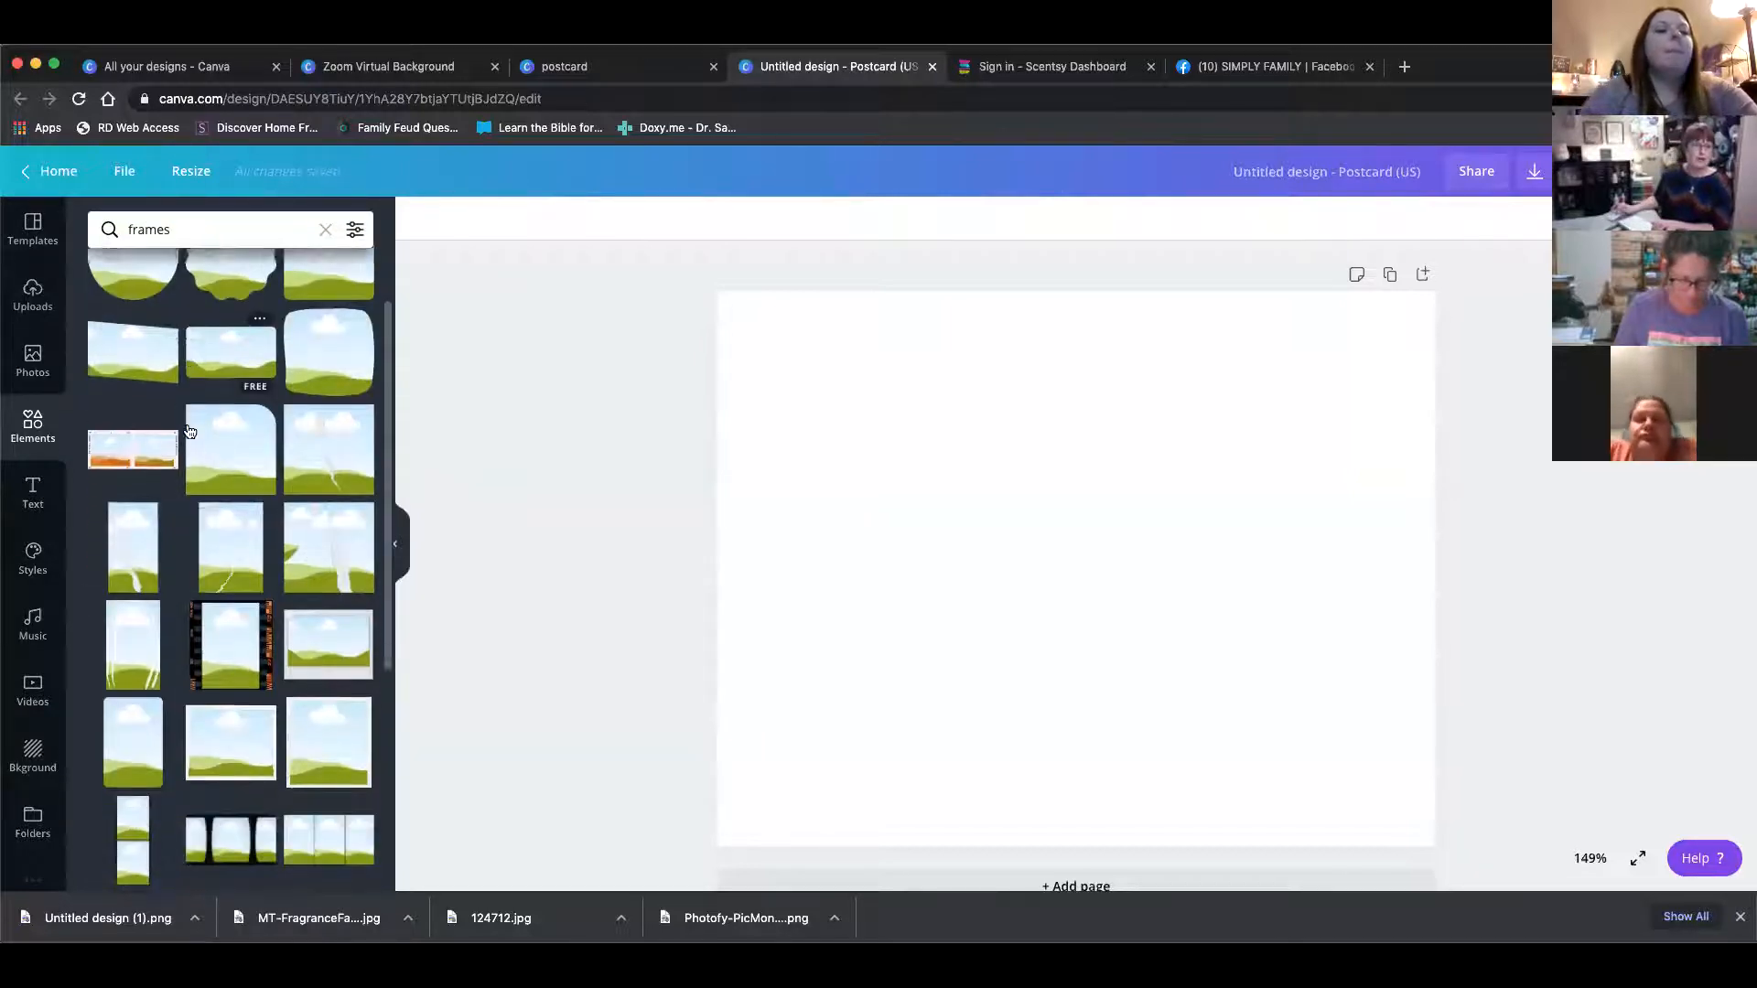
scroll(189, 431, "up", 5)
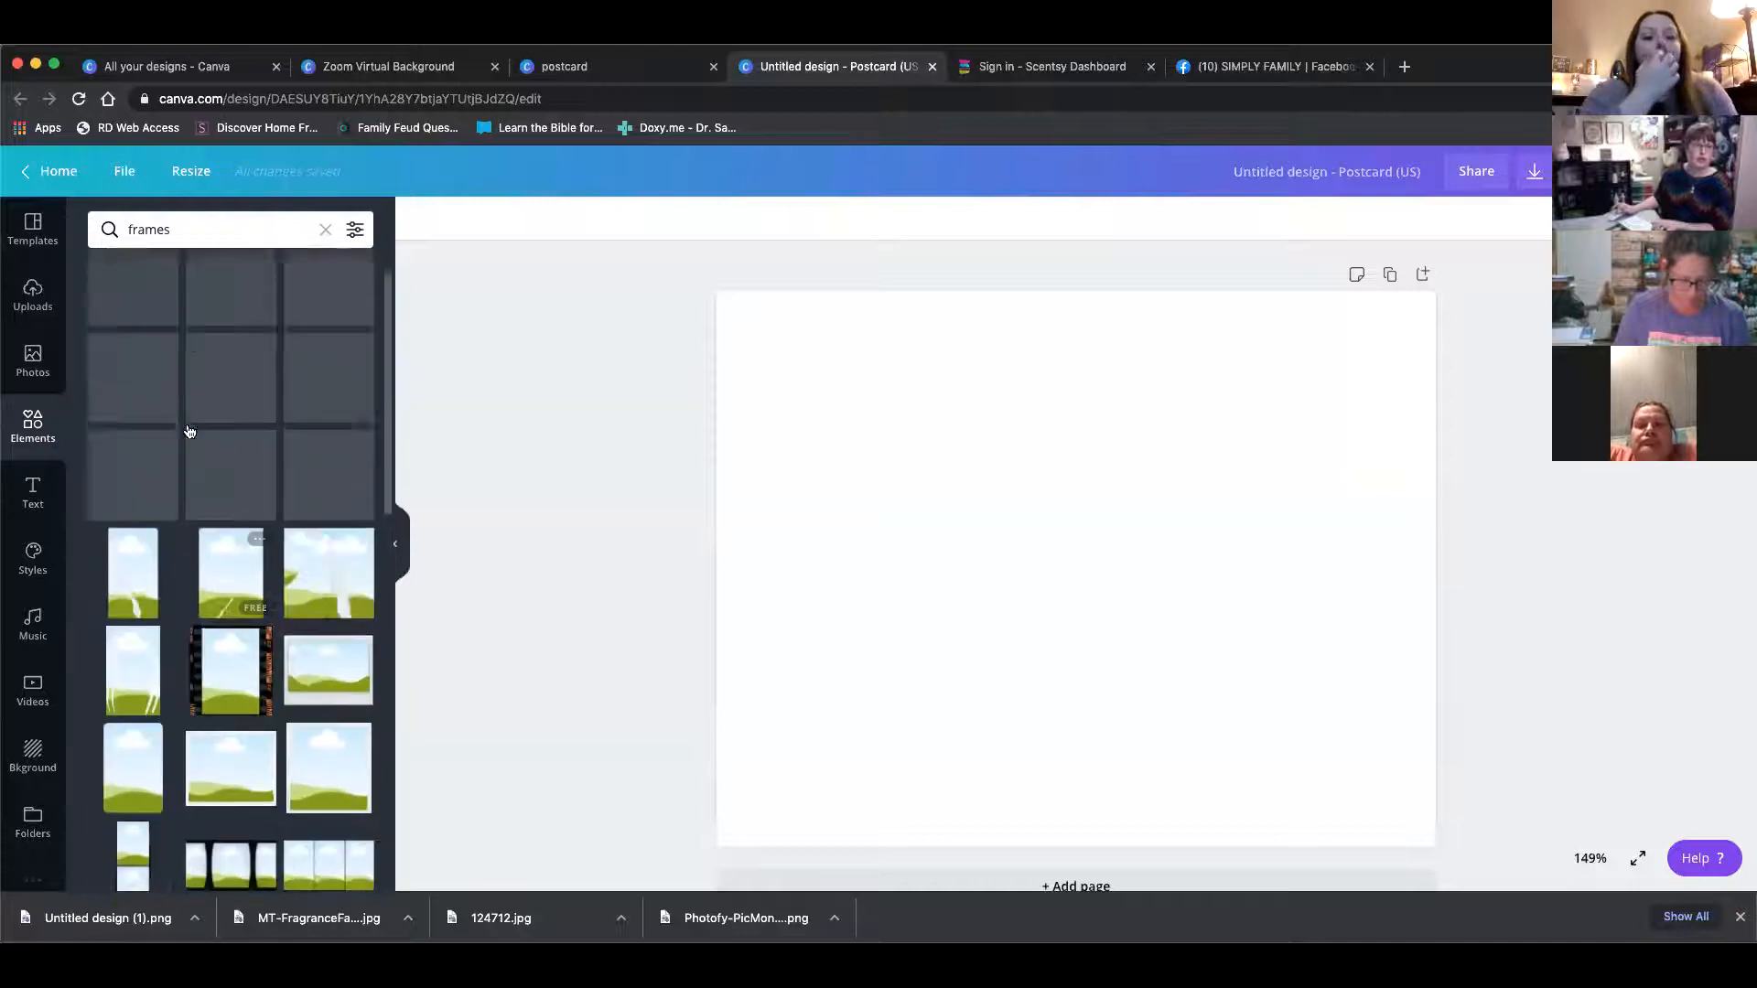
left_click(169, 277)
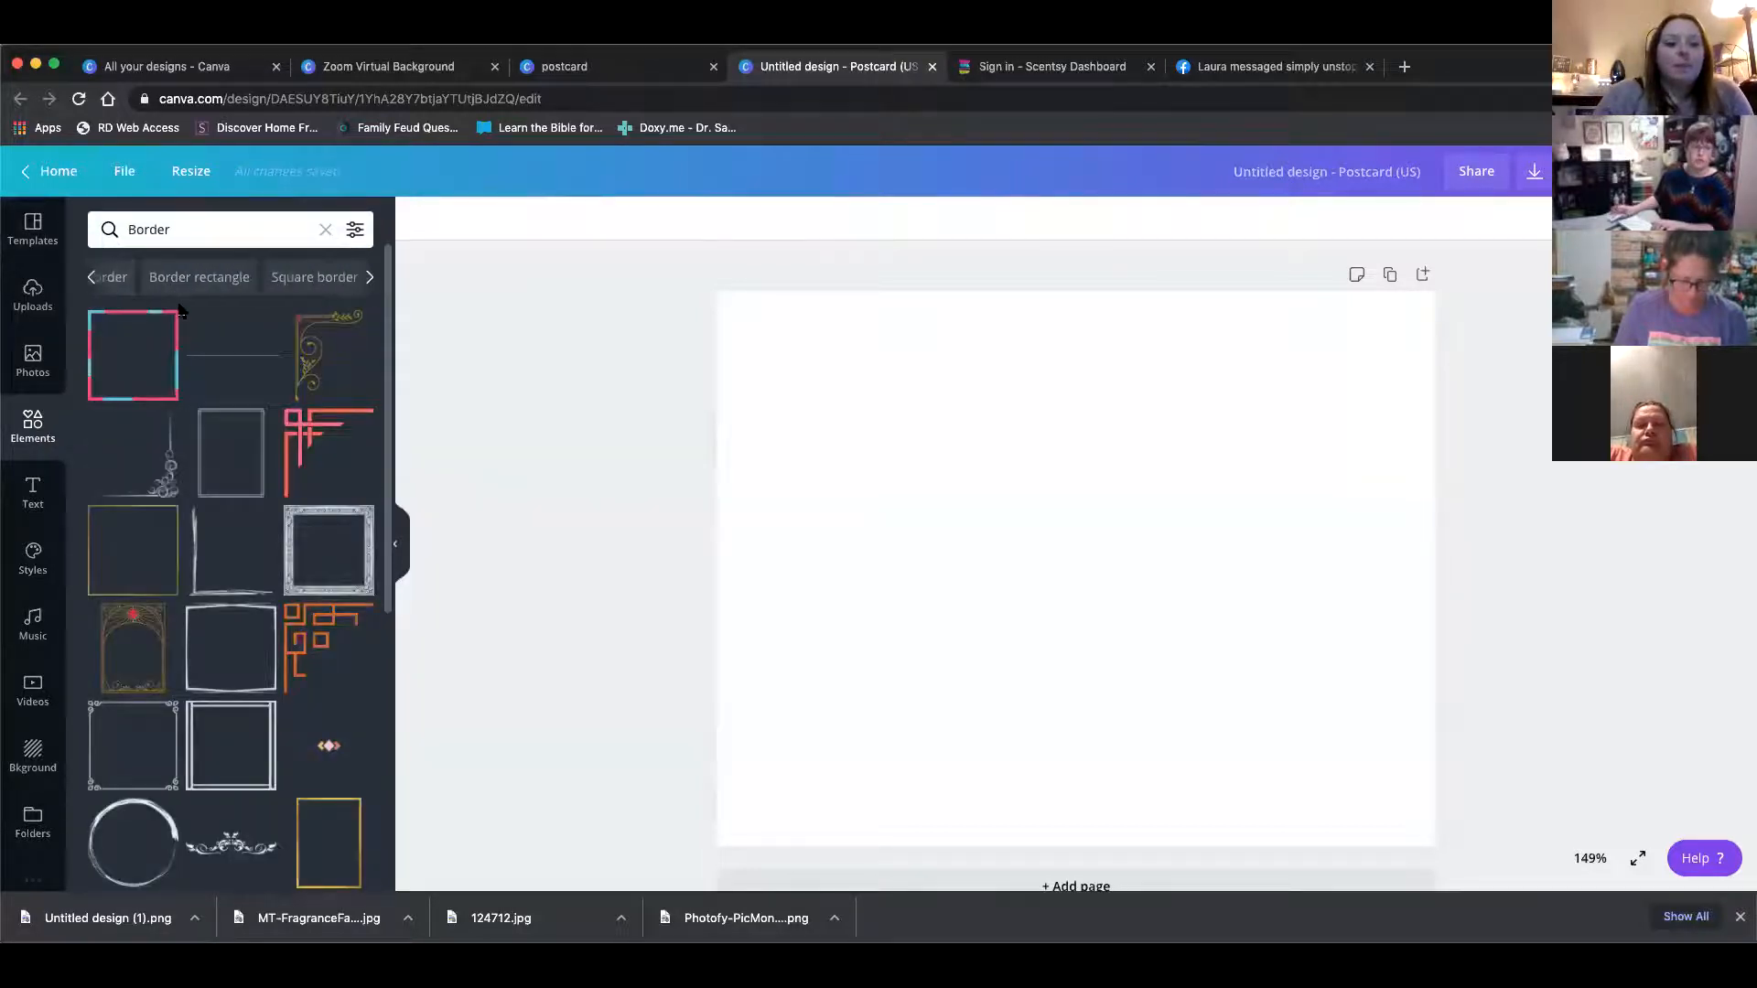
scroll(174, 293, "down", 3)
scroll(179, 311, "down", 4)
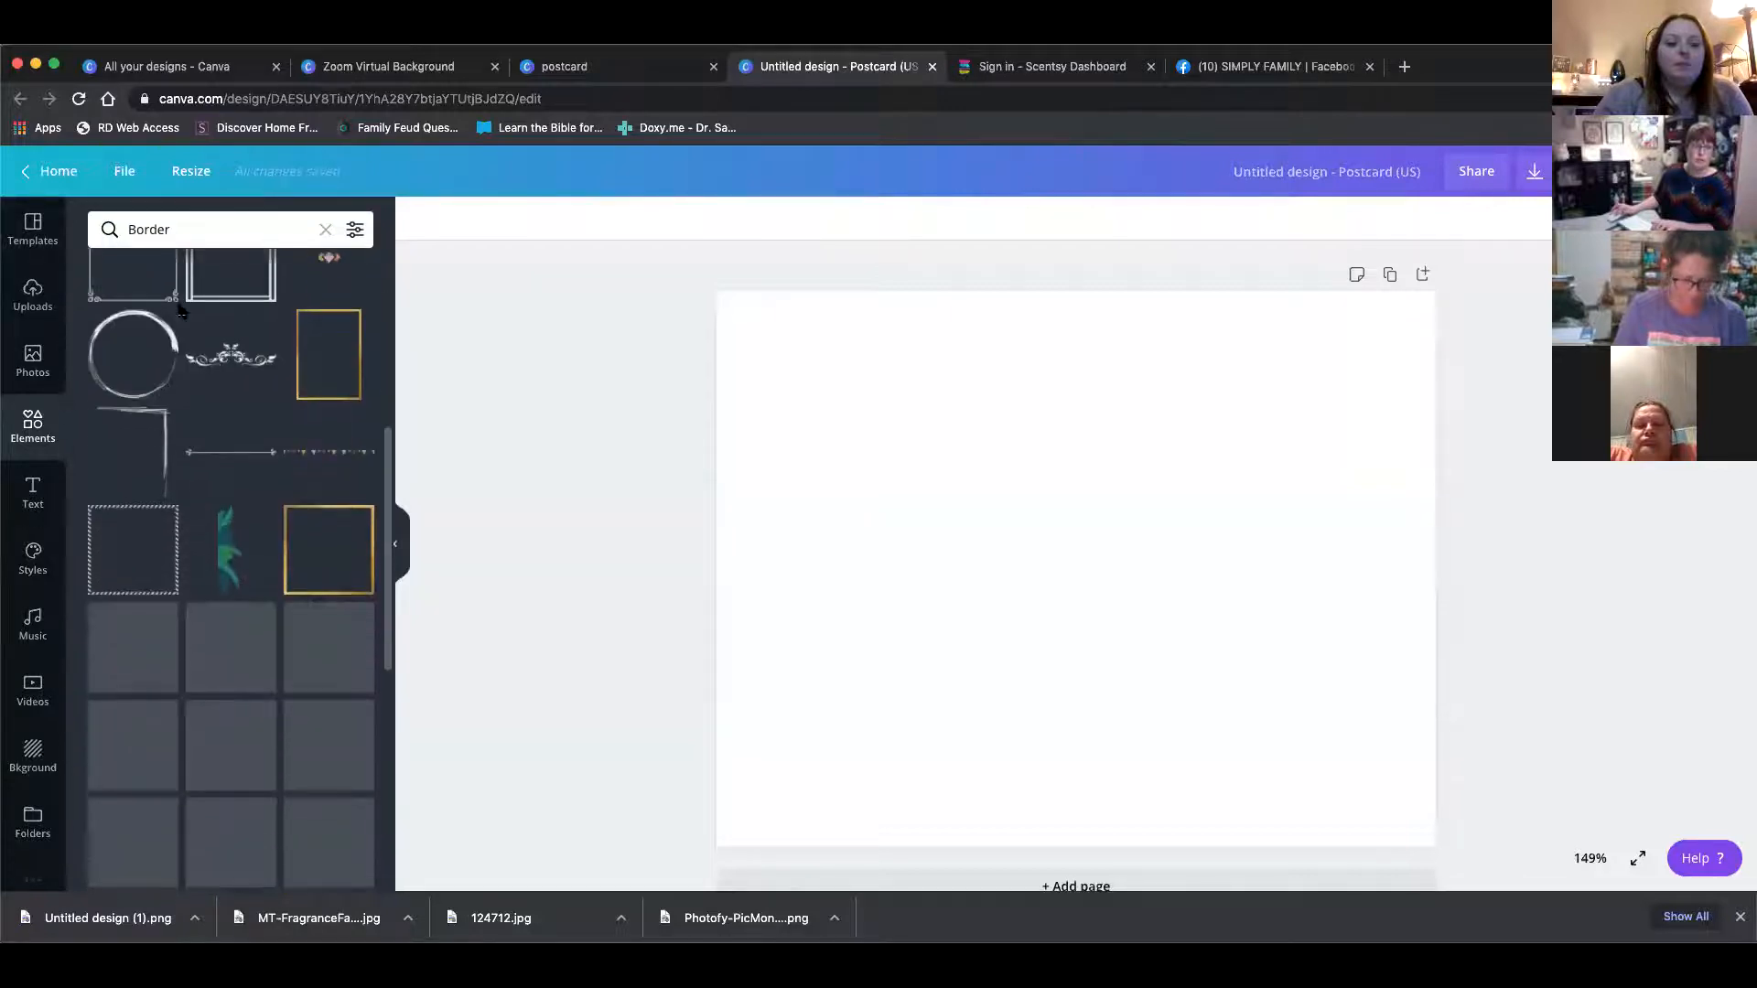
scroll(180, 311, "down", 5)
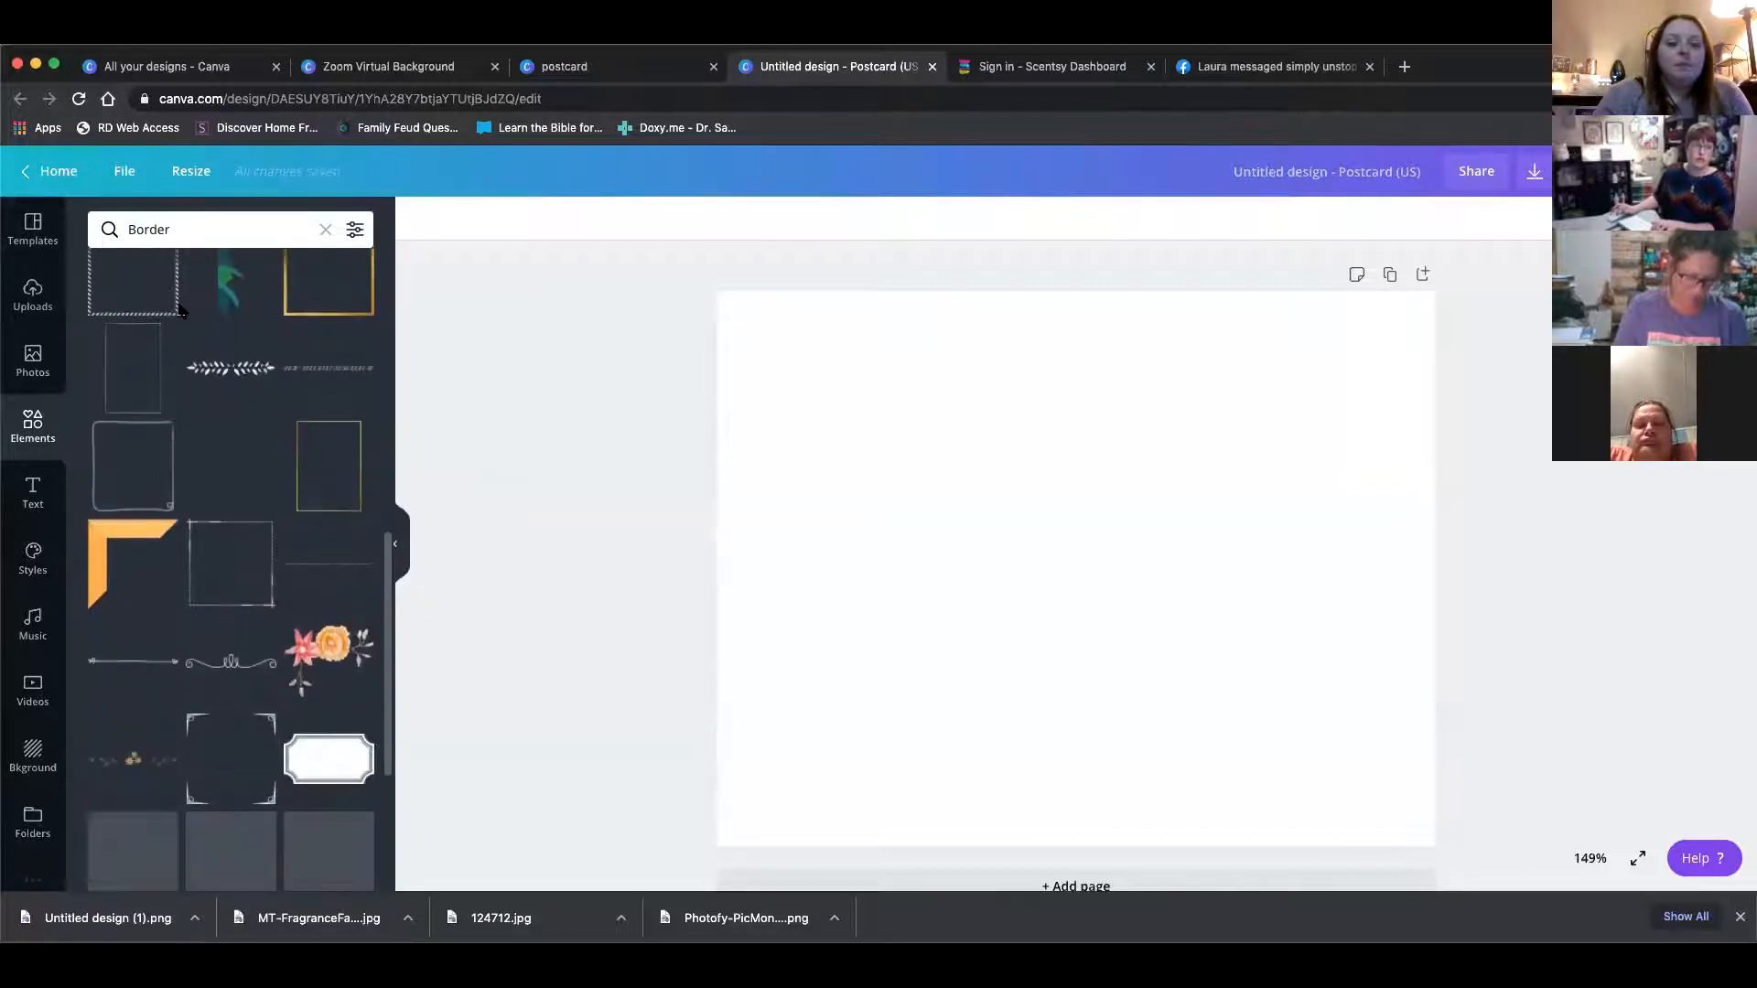
scroll(180, 312, "up", 15)
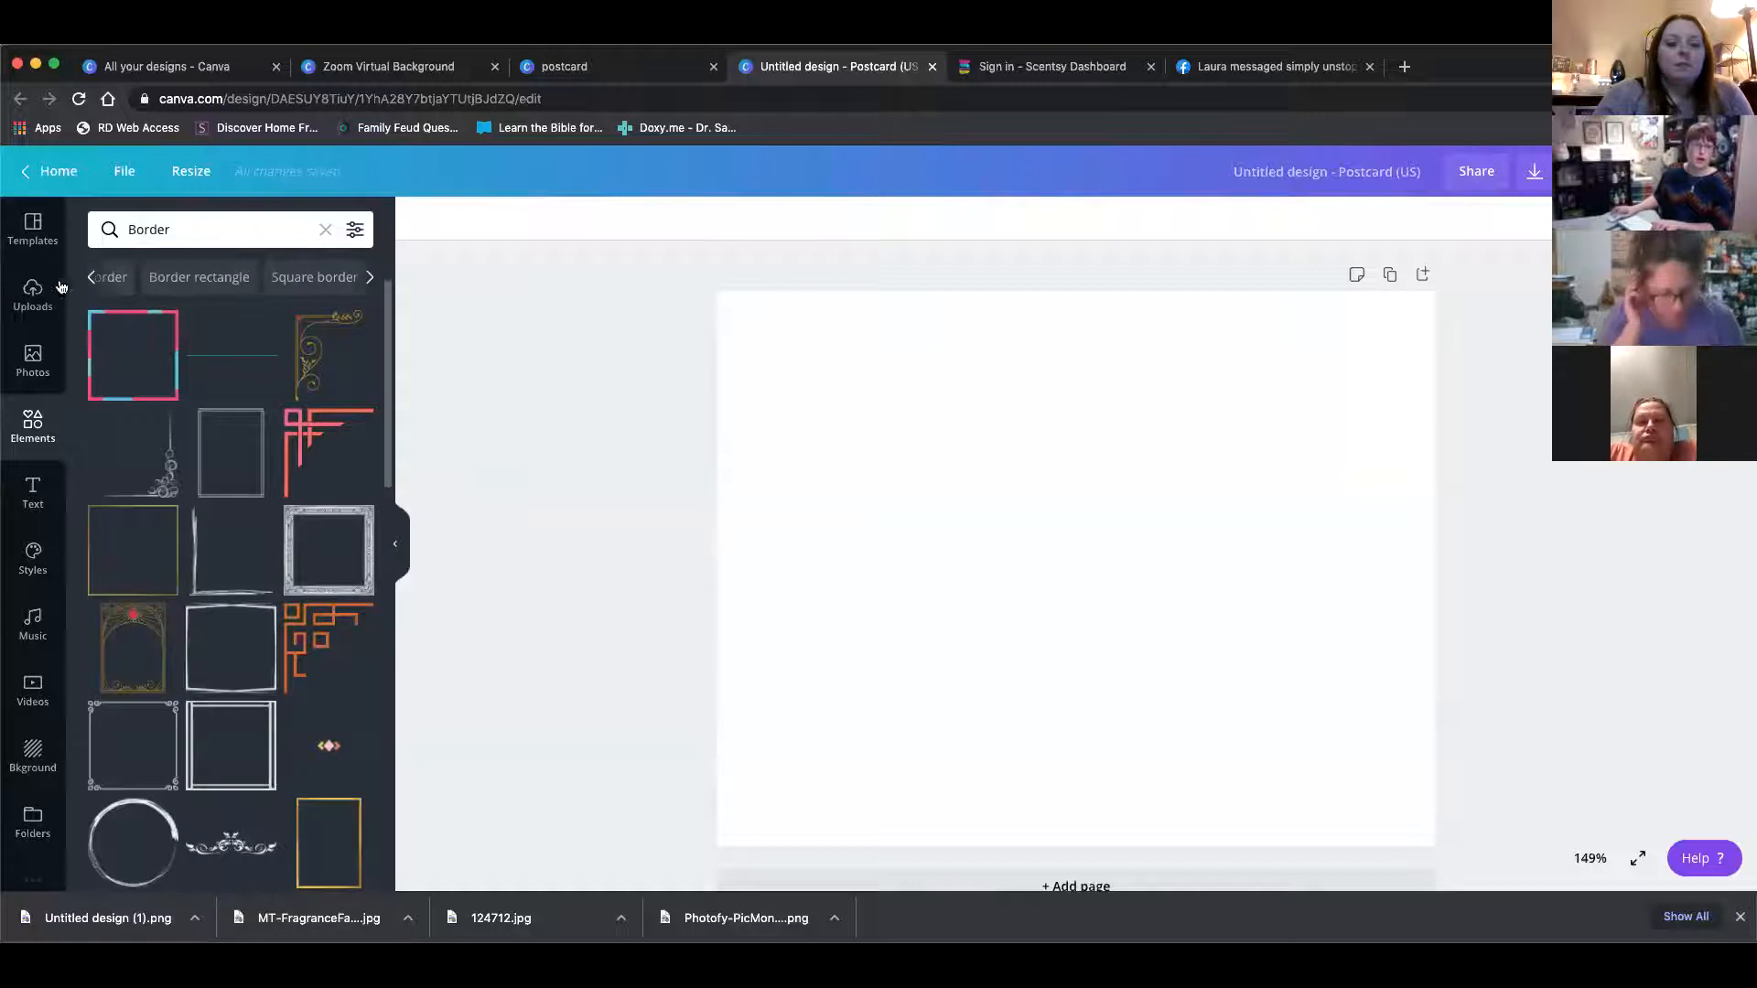
left_click(325, 229)
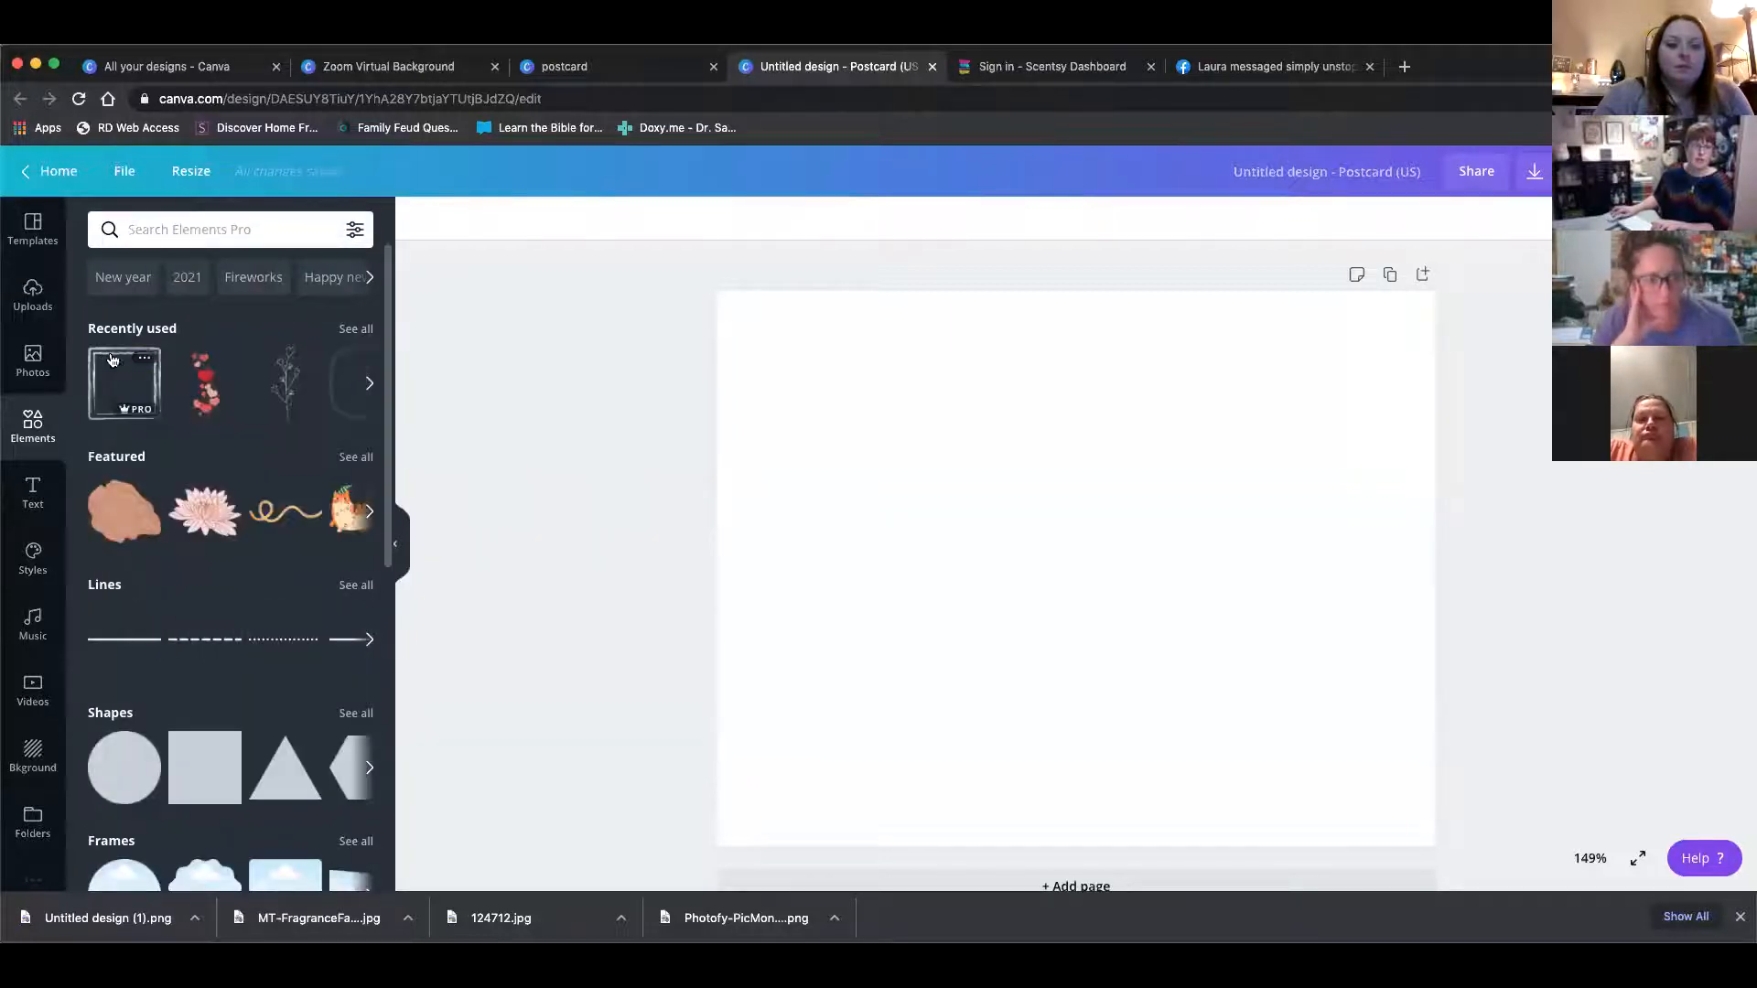
Add three copies of the recently used square frame element to the page
left_click(113, 359)
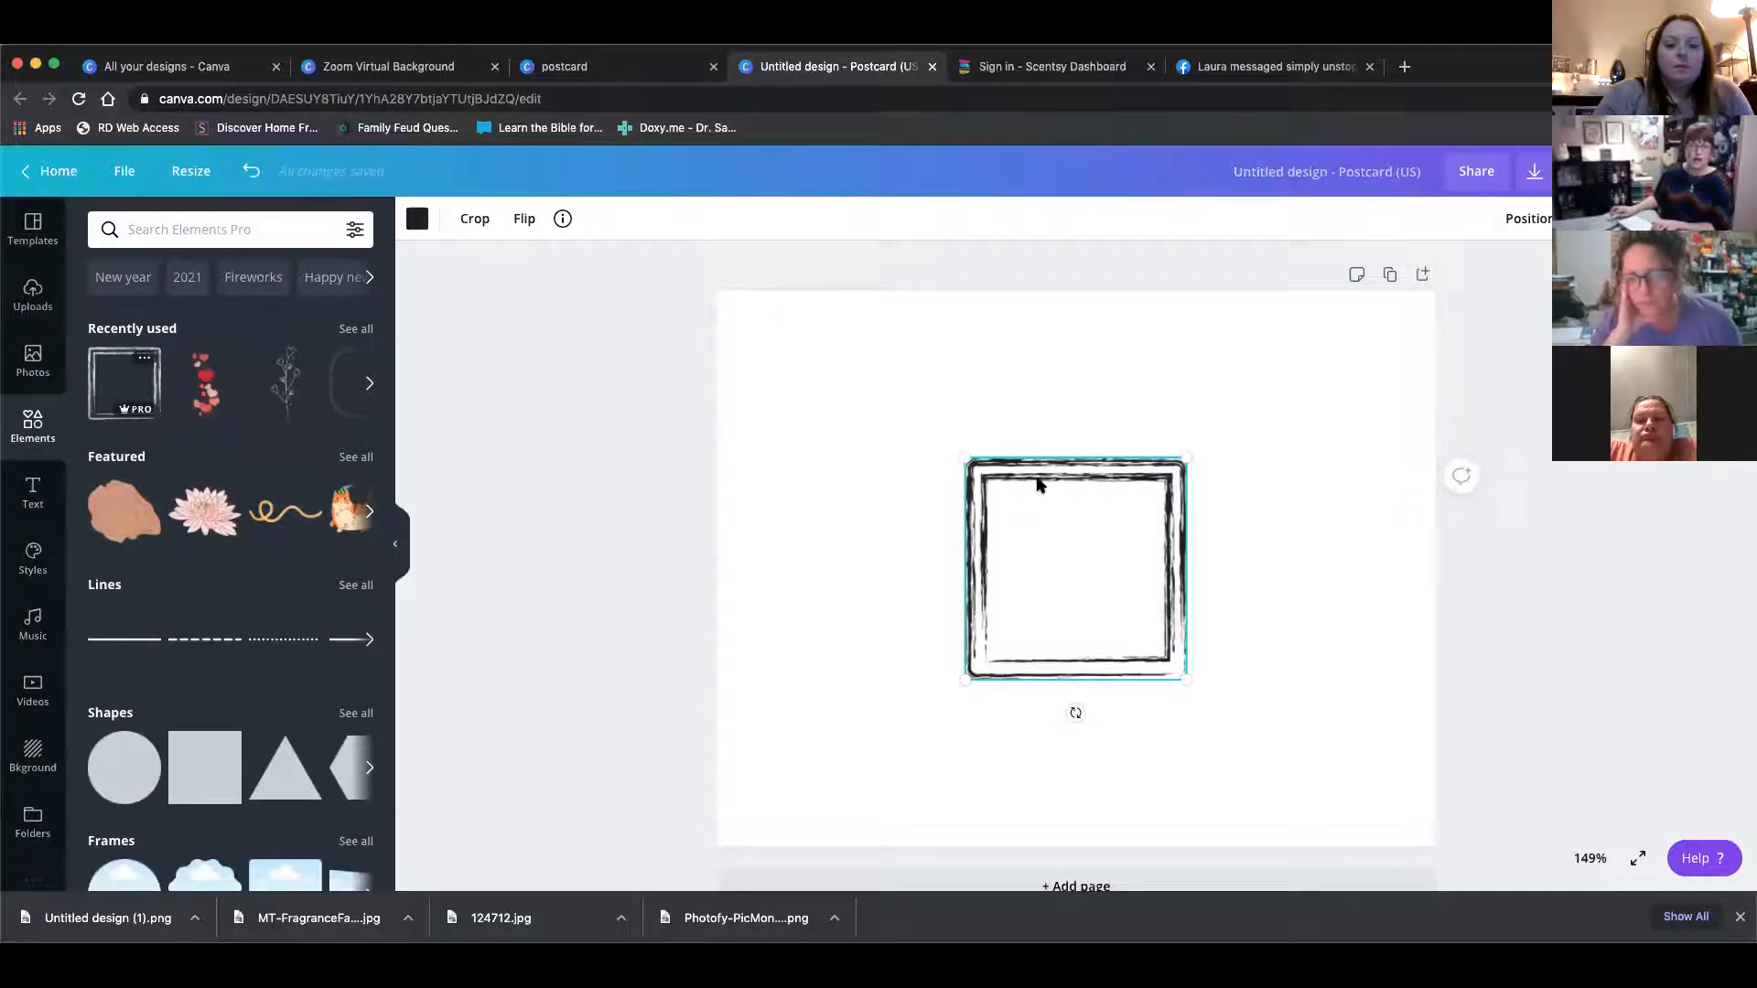
left_click_drag(1040, 475, 853, 454)
left_click(108, 402)
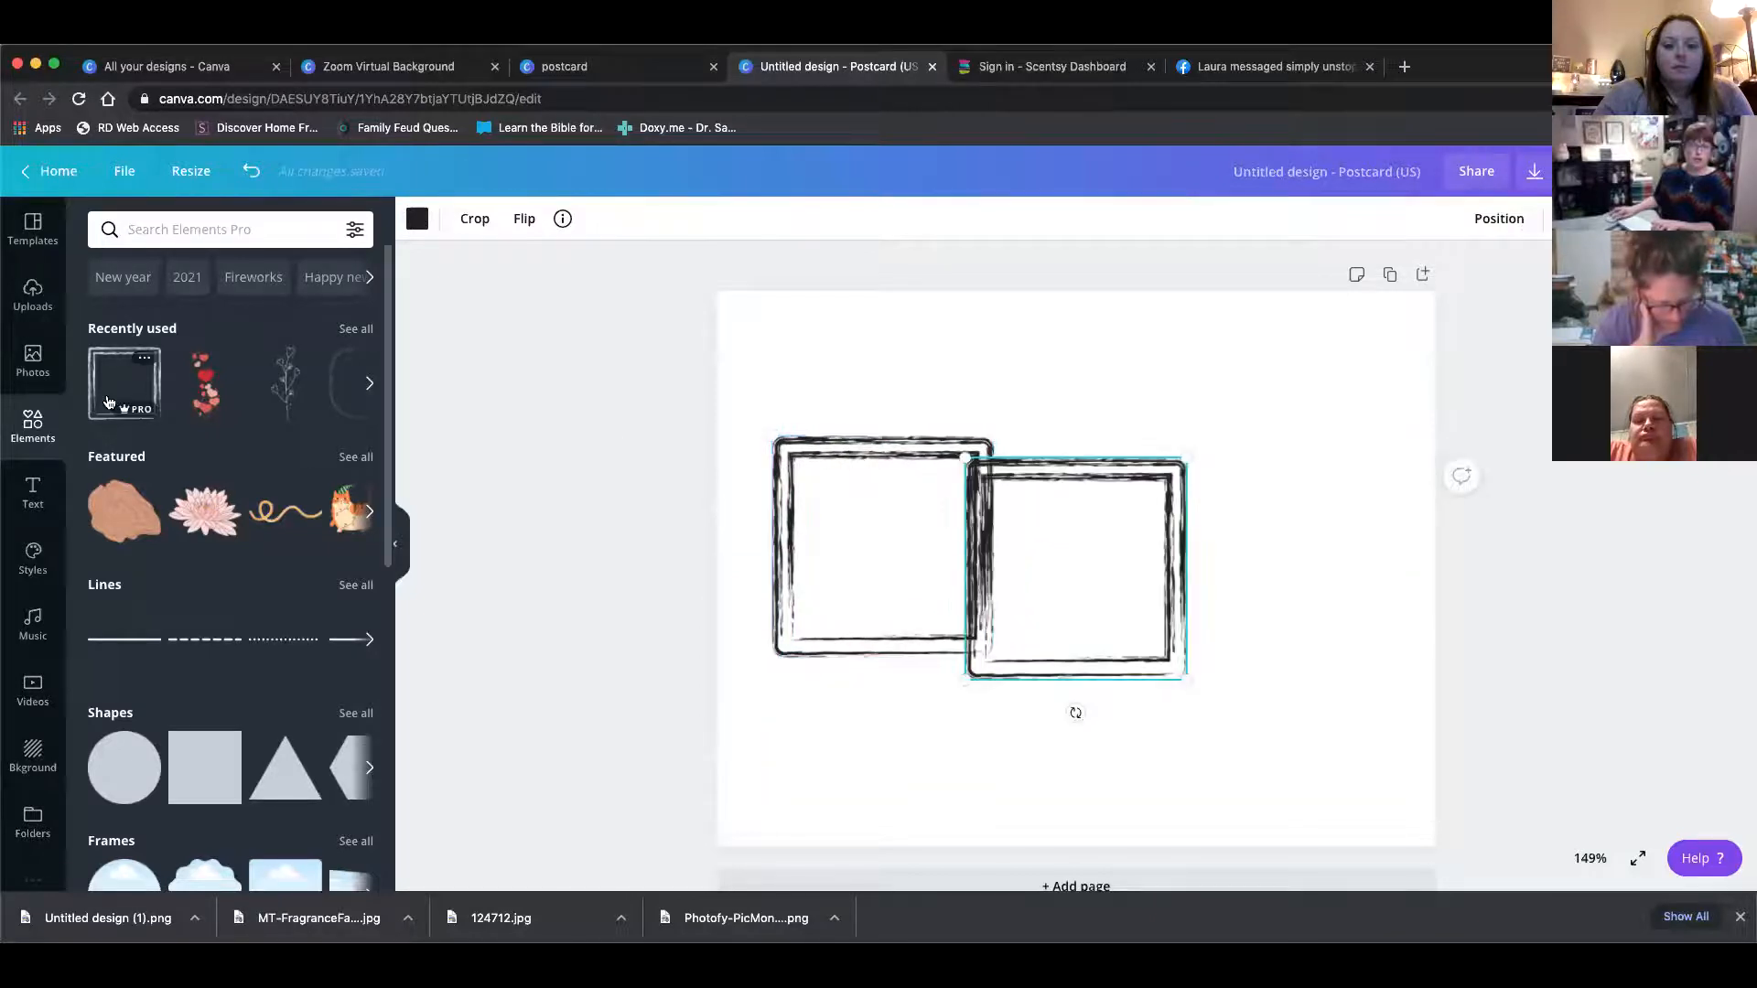
left_click(108, 403)
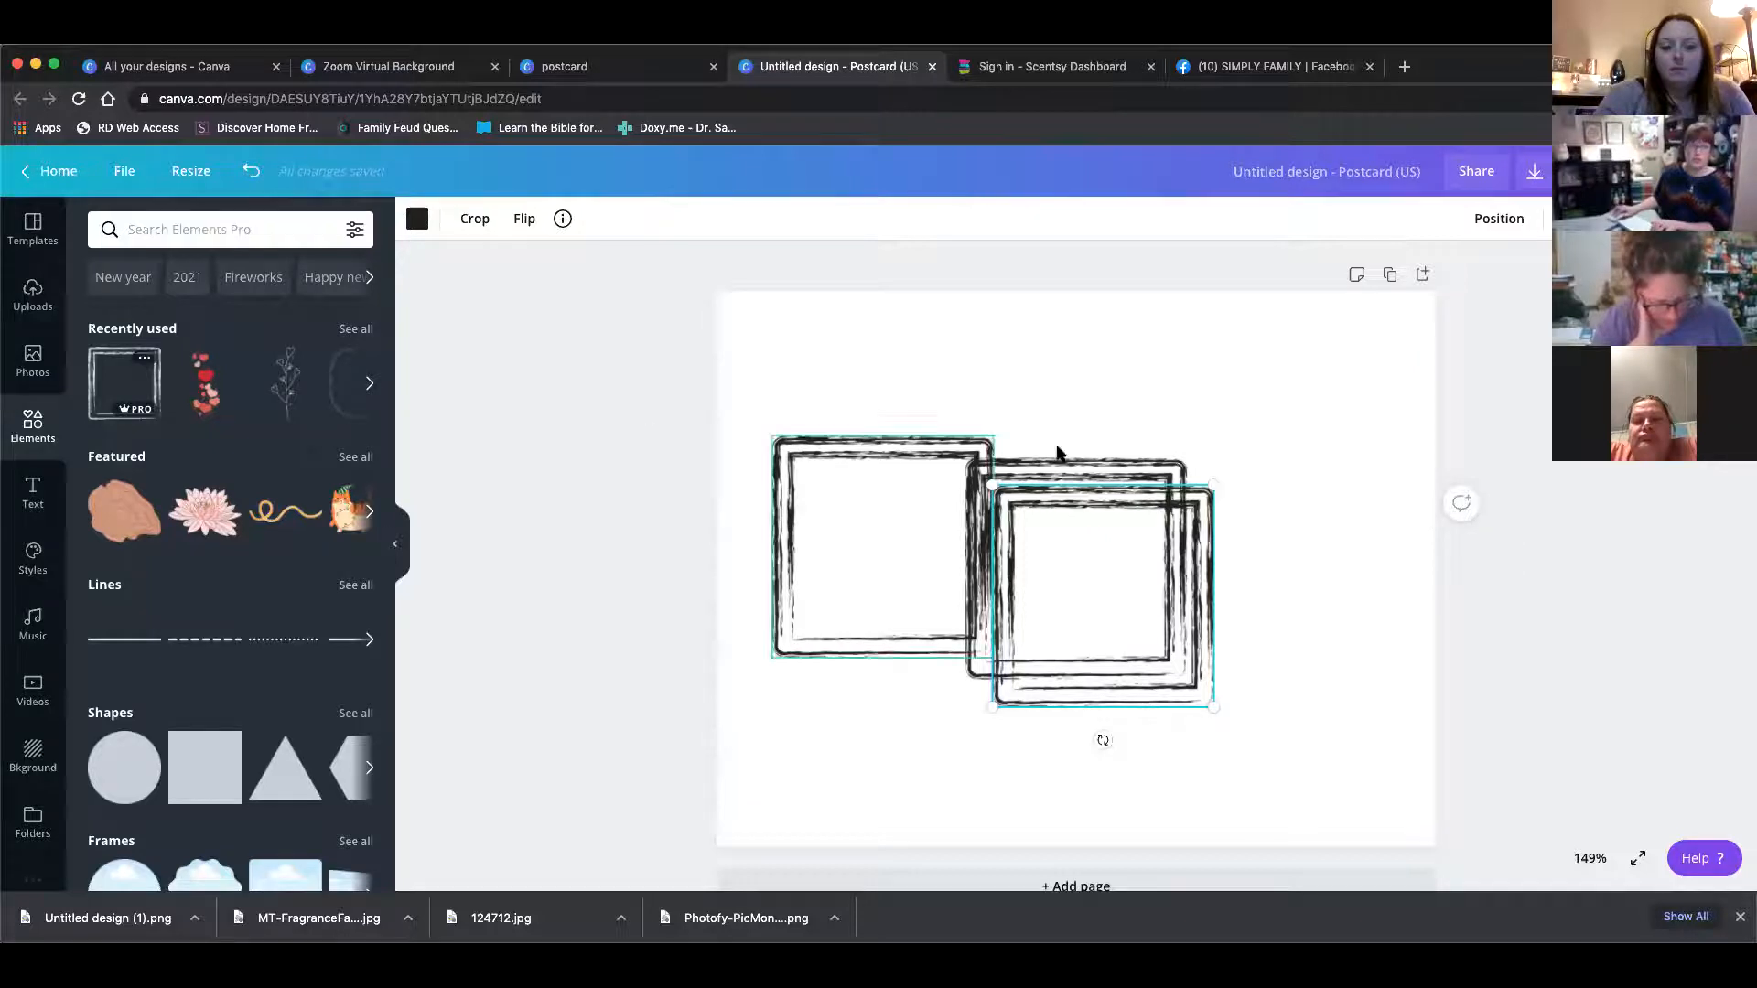
Arrange the three square frames in a staggered layout across the postcard
left_click_drag(1126, 502, 1274, 382)
mouse_move(1038, 619)
left_mouse_down()
mouse_move(1090, 667)
mouse_move(1095, 712)
left_mouse_up()
left_click_drag(1304, 506, 1319, 498)
left_click_drag(940, 579, 924, 567)
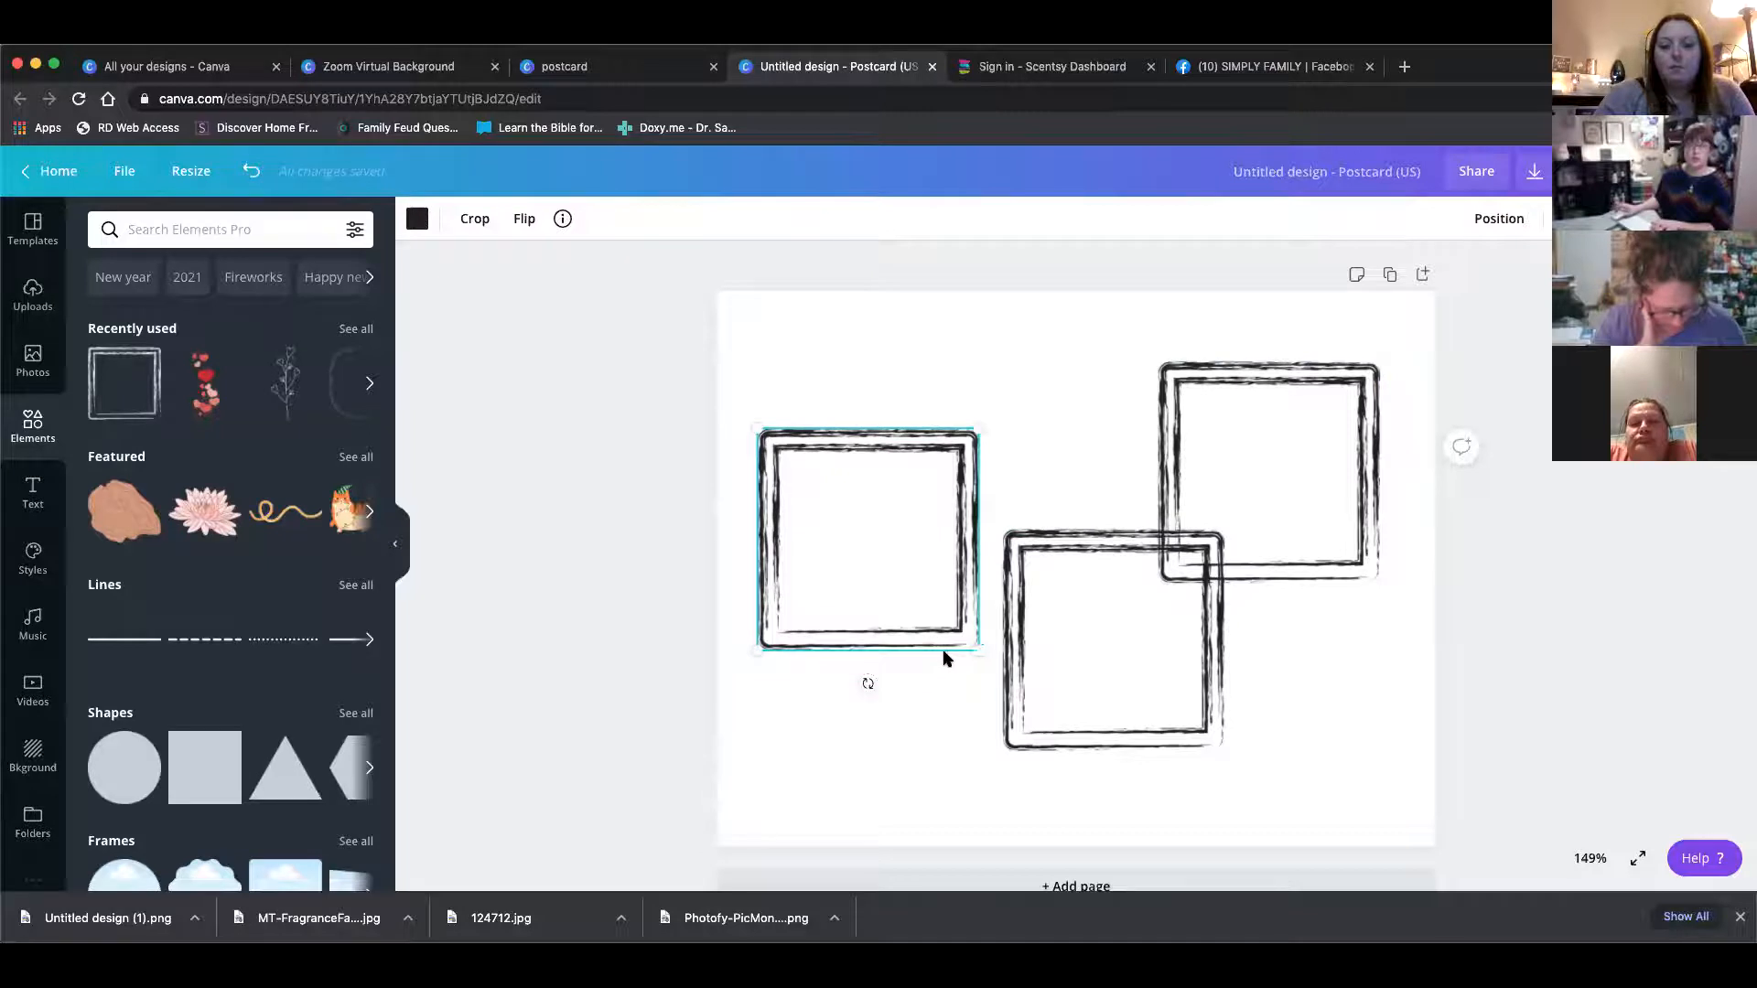
left_click_drag(1086, 683, 1086, 581)
mouse_move(1314, 535)
left_mouse_down()
mouse_move(1318, 552)
mouse_move(1318, 534)
left_mouse_up()
left_click_drag(1160, 646, 1161, 716)
left_click_drag(878, 600, 894, 586)
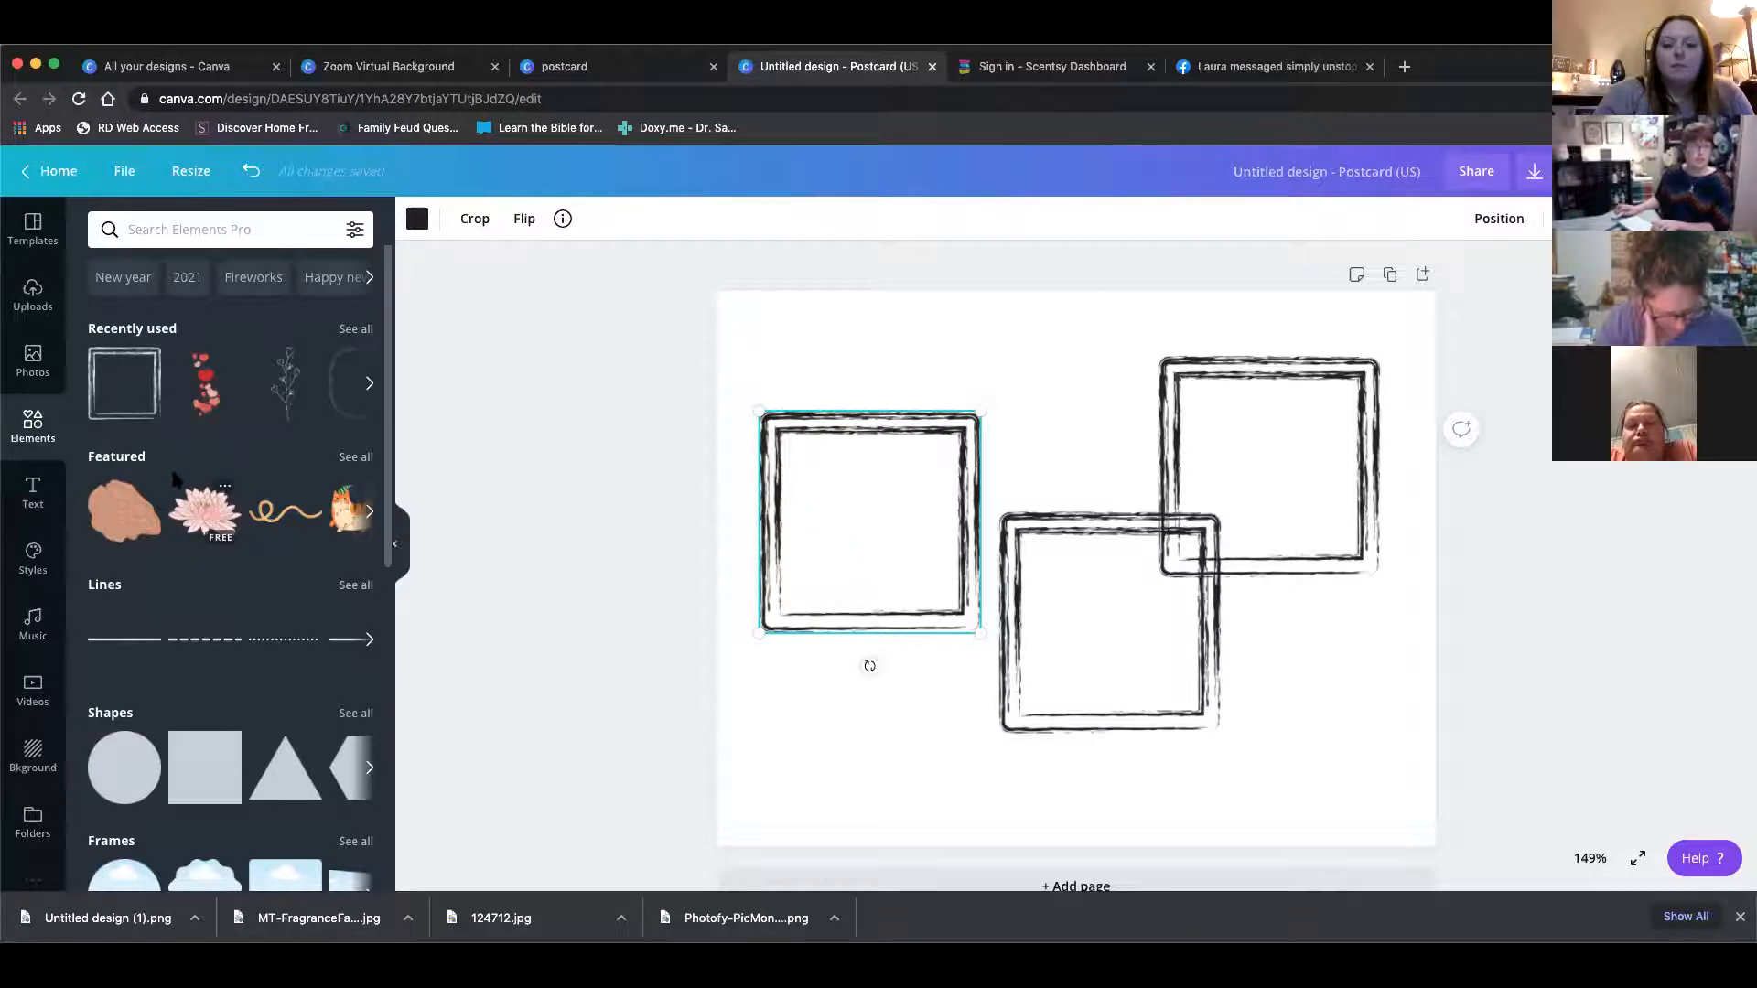
Add a subheading text box below the first frame and change its text to Scent of the Month!
left_click(33, 494)
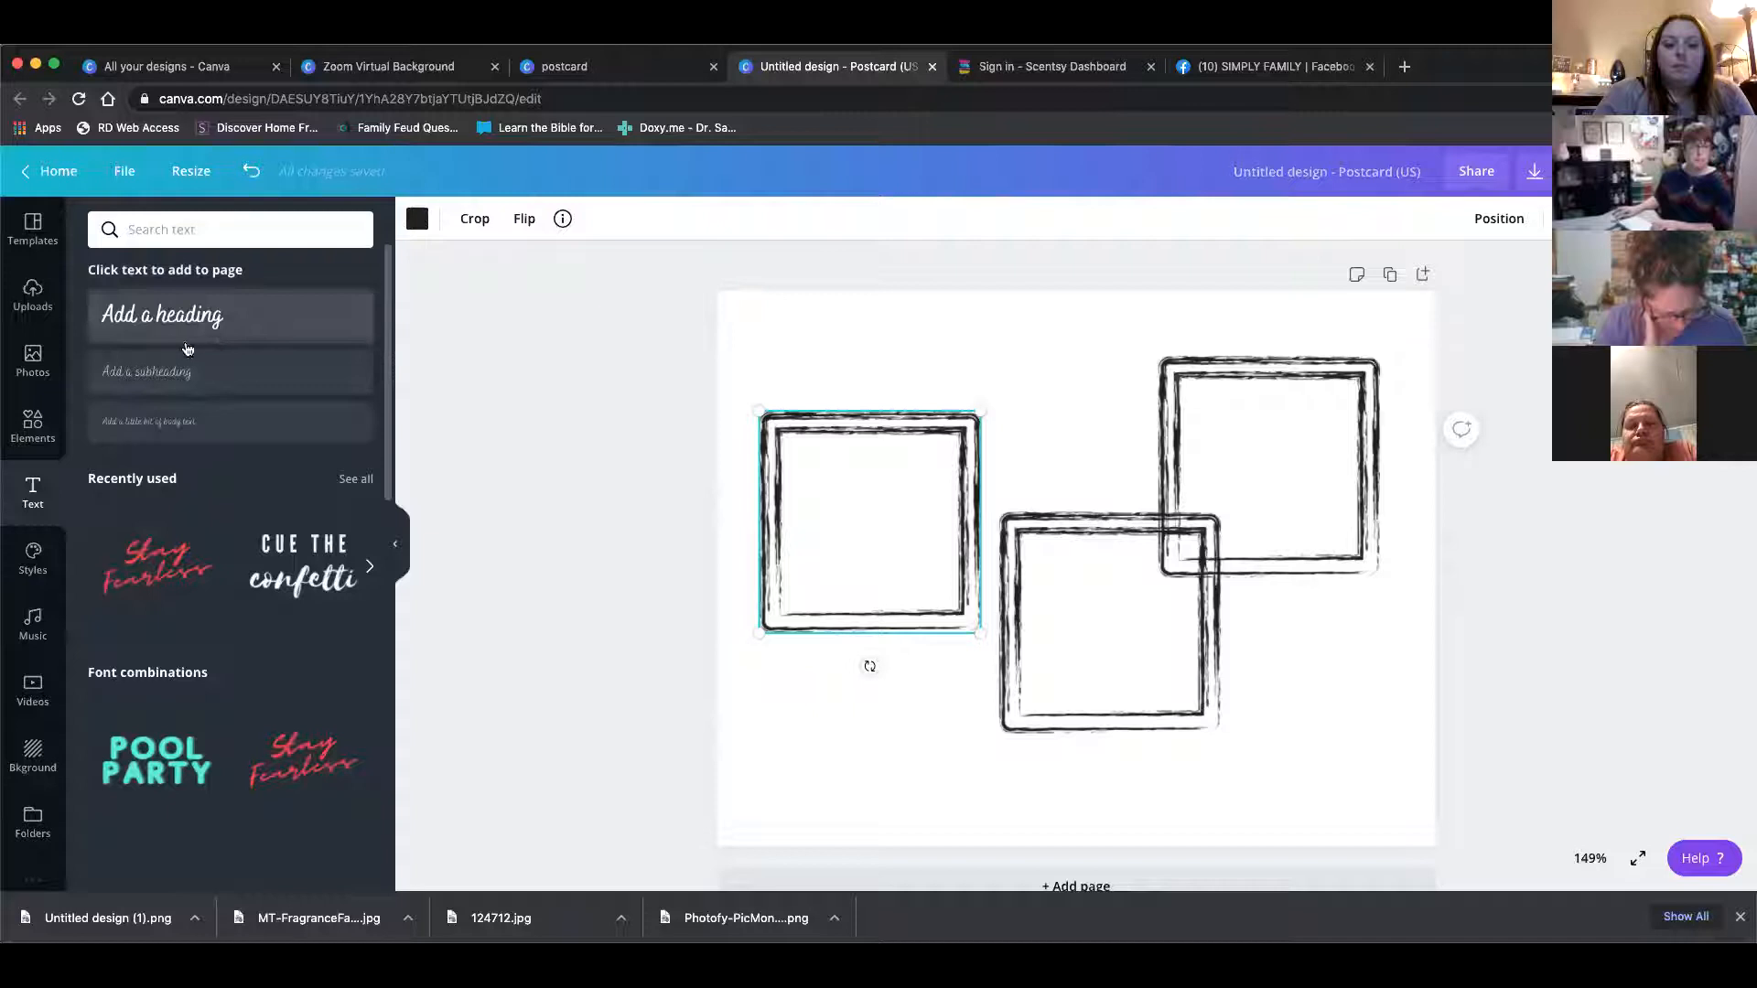
left_click(172, 375)
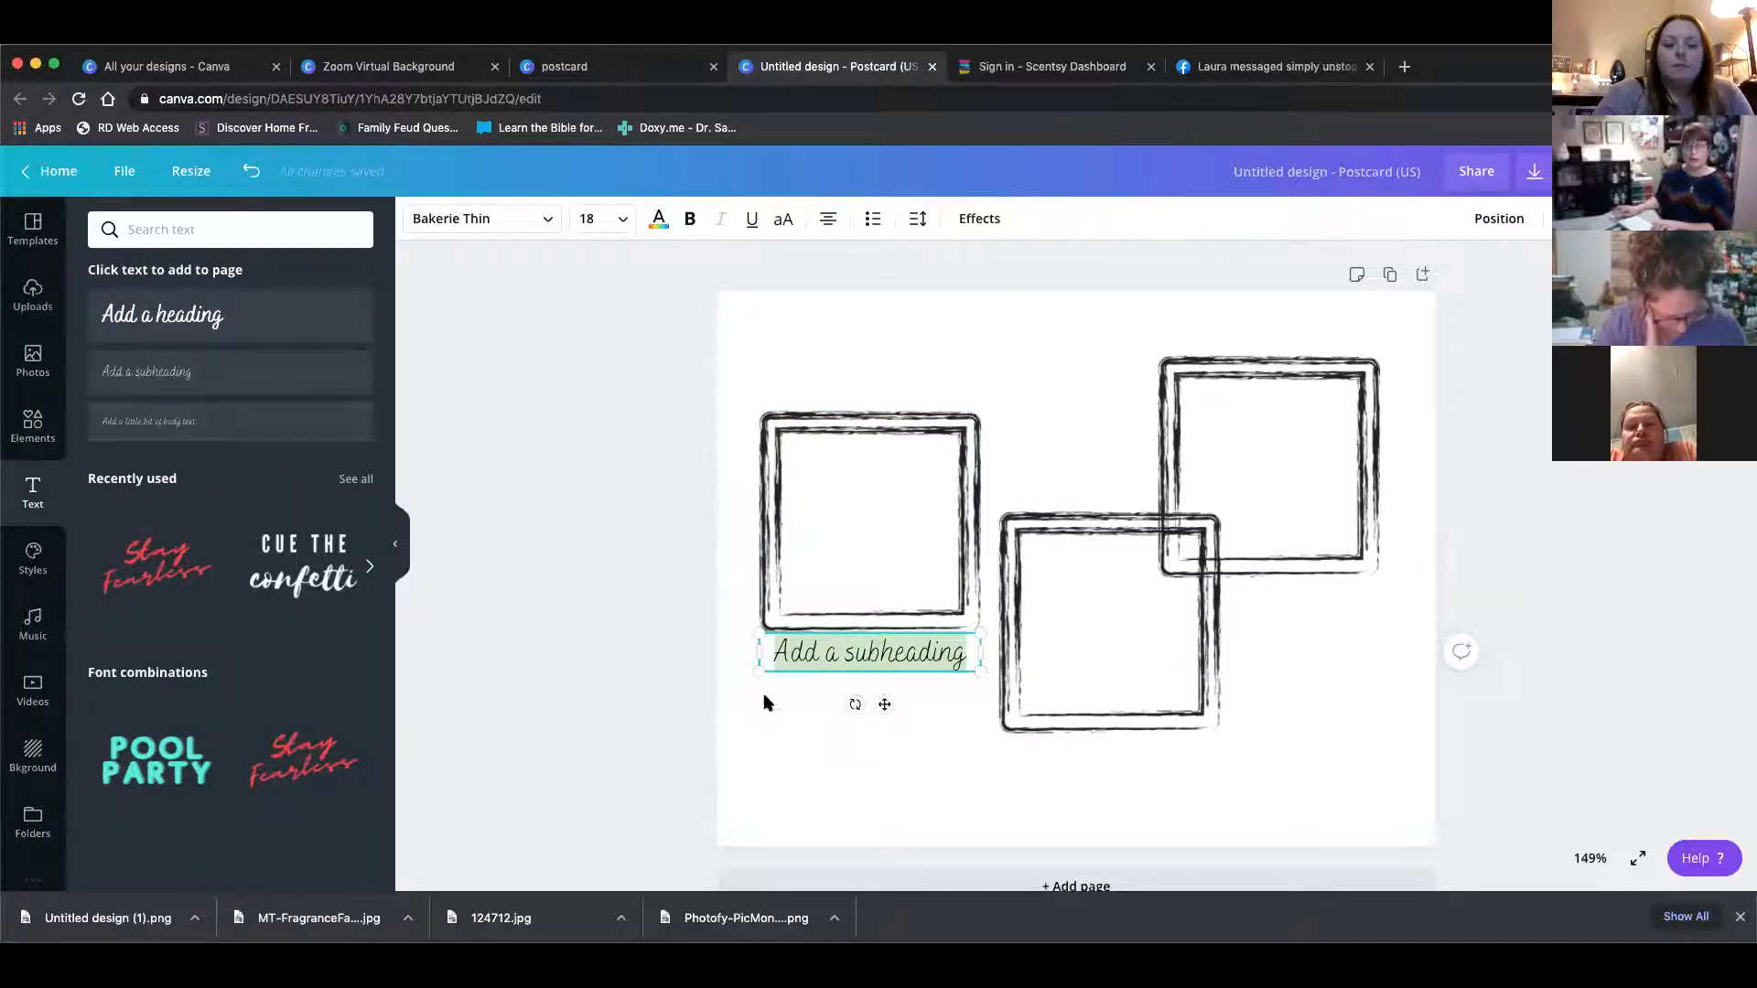
mouse_move(754, 673)
left_mouse_down()
mouse_move(690, 722)
mouse_move(951, 604)
mouse_move(775, 683)
left_mouse_up()
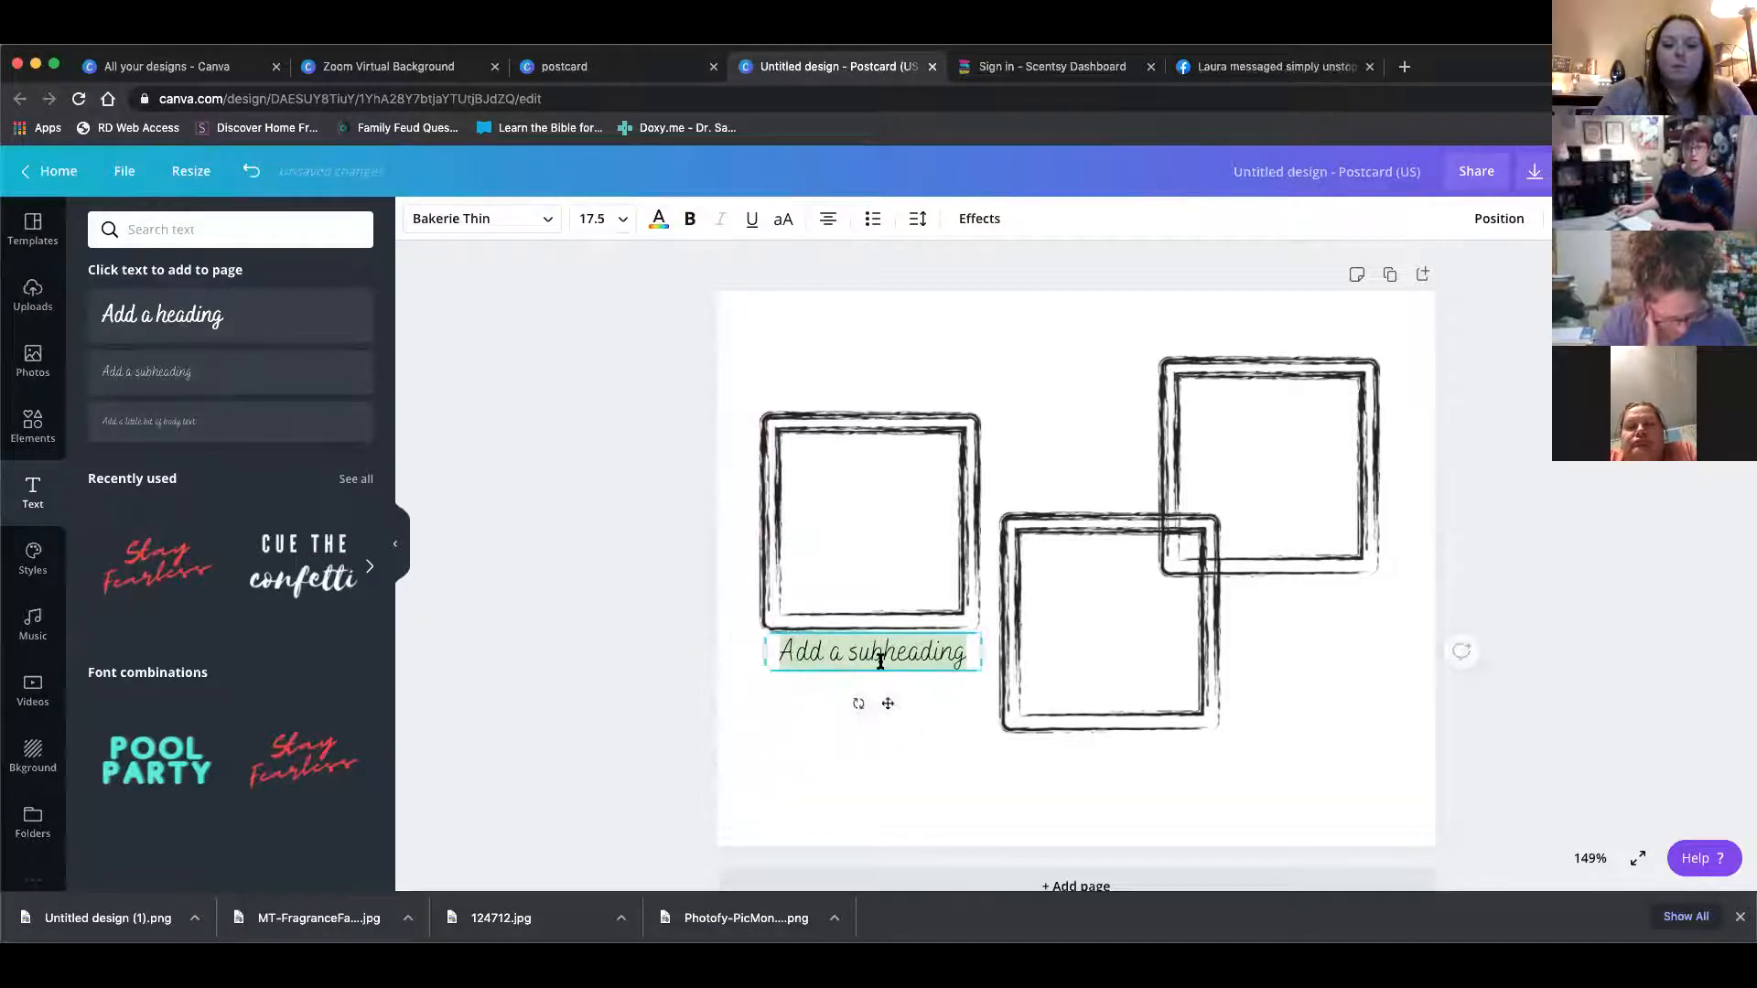
left_click(883, 657)
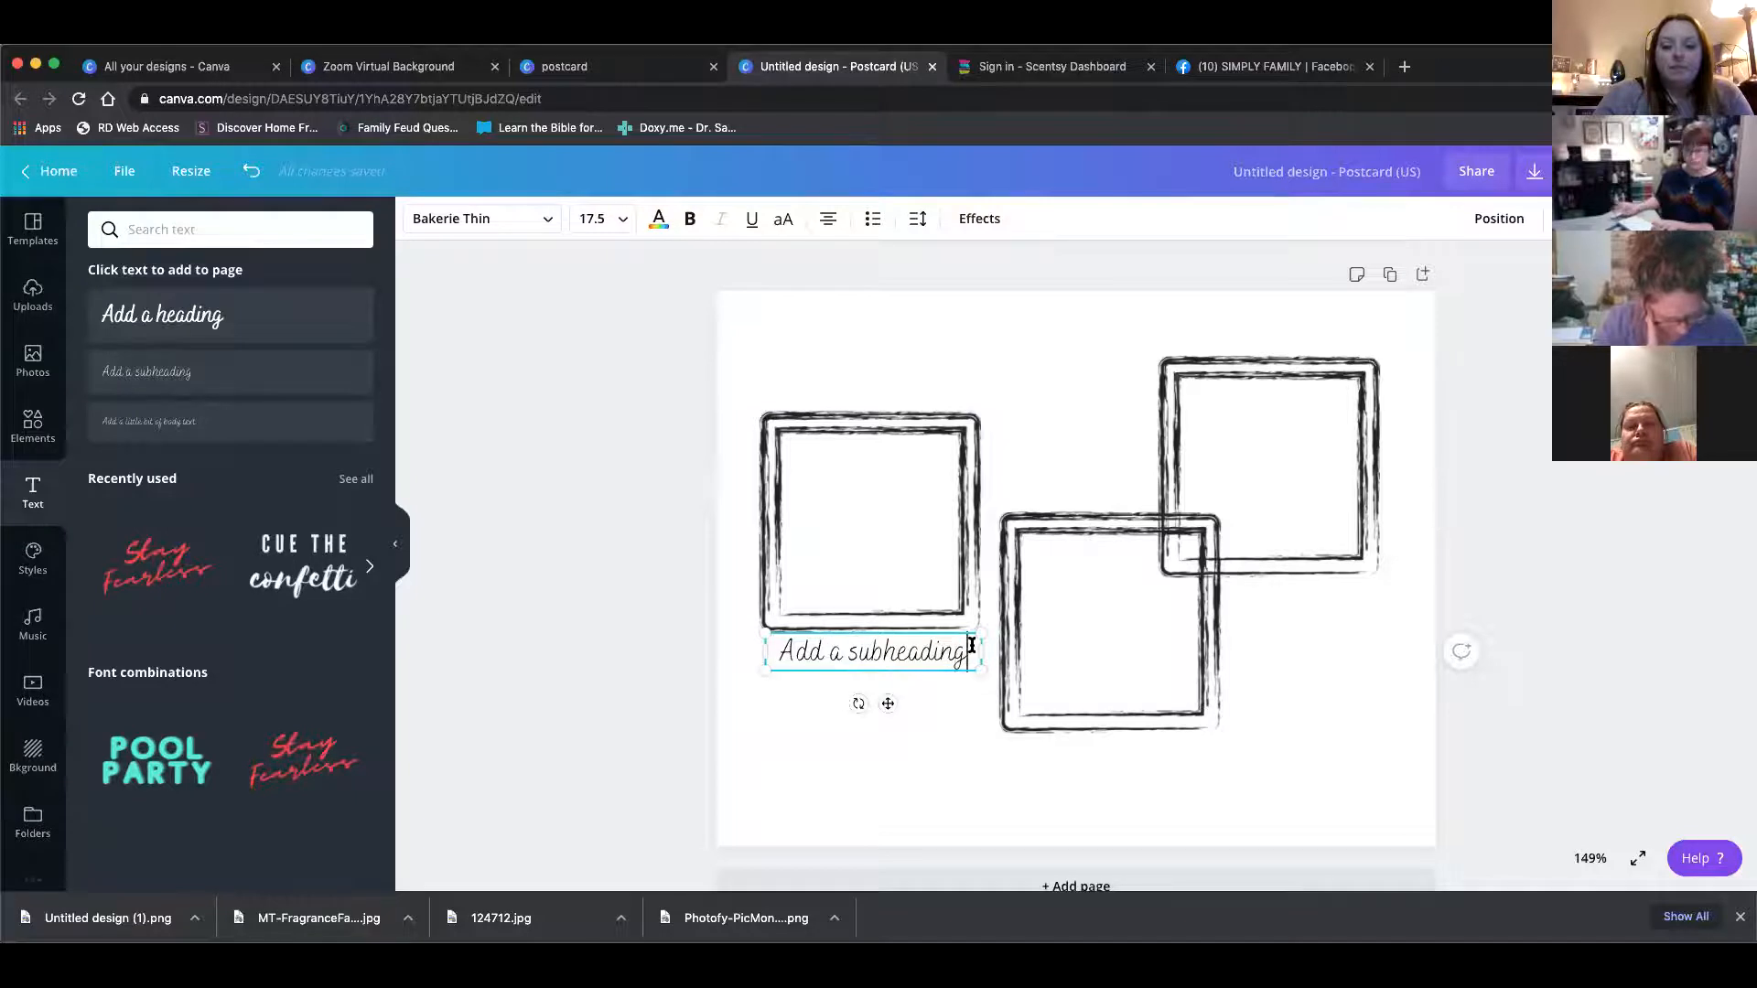
key("BackSpace")
key("BackSpace")
key("BackSpace")
key("BackSpace")
key("BackSpace")
key("BackSpace")
key("BackSpace")
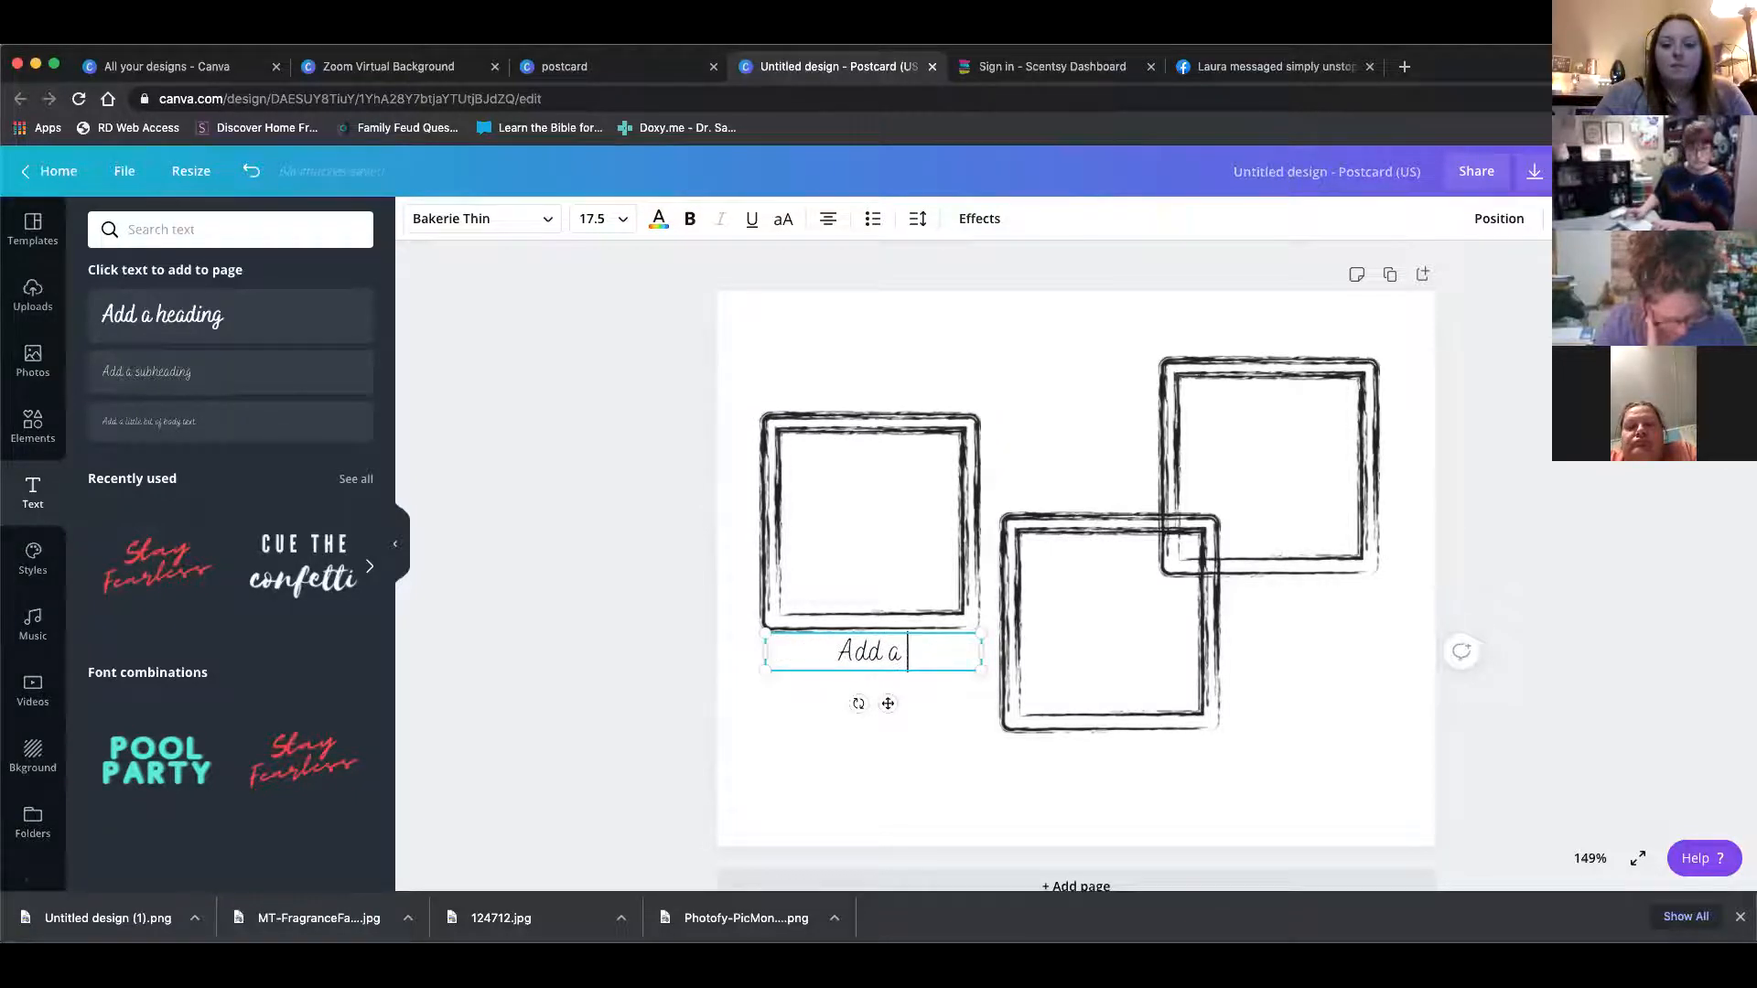
key("BackSpace")
key("BackSpace")
key("BackSpace")
type("Se")
type("ent of the Month!")
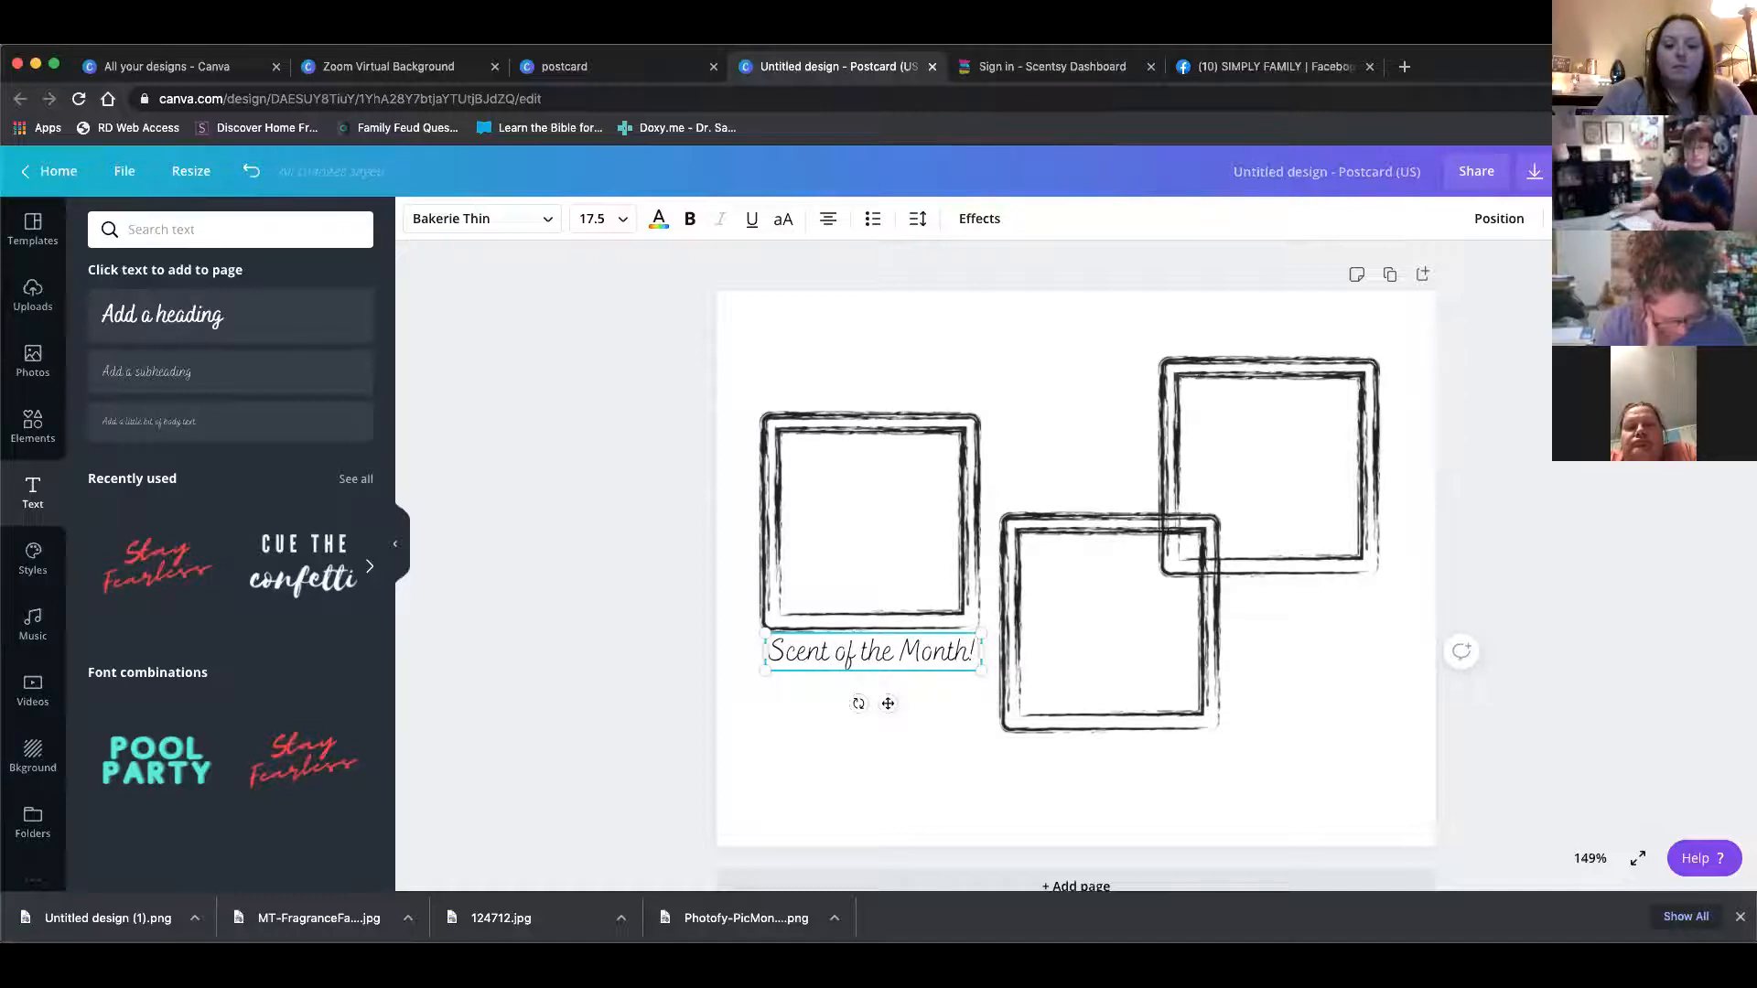
Shrink the Scent of the Month! text to about 12.6 and move it to the top inside the first frame
scroll(1012, 549, "down", 1)
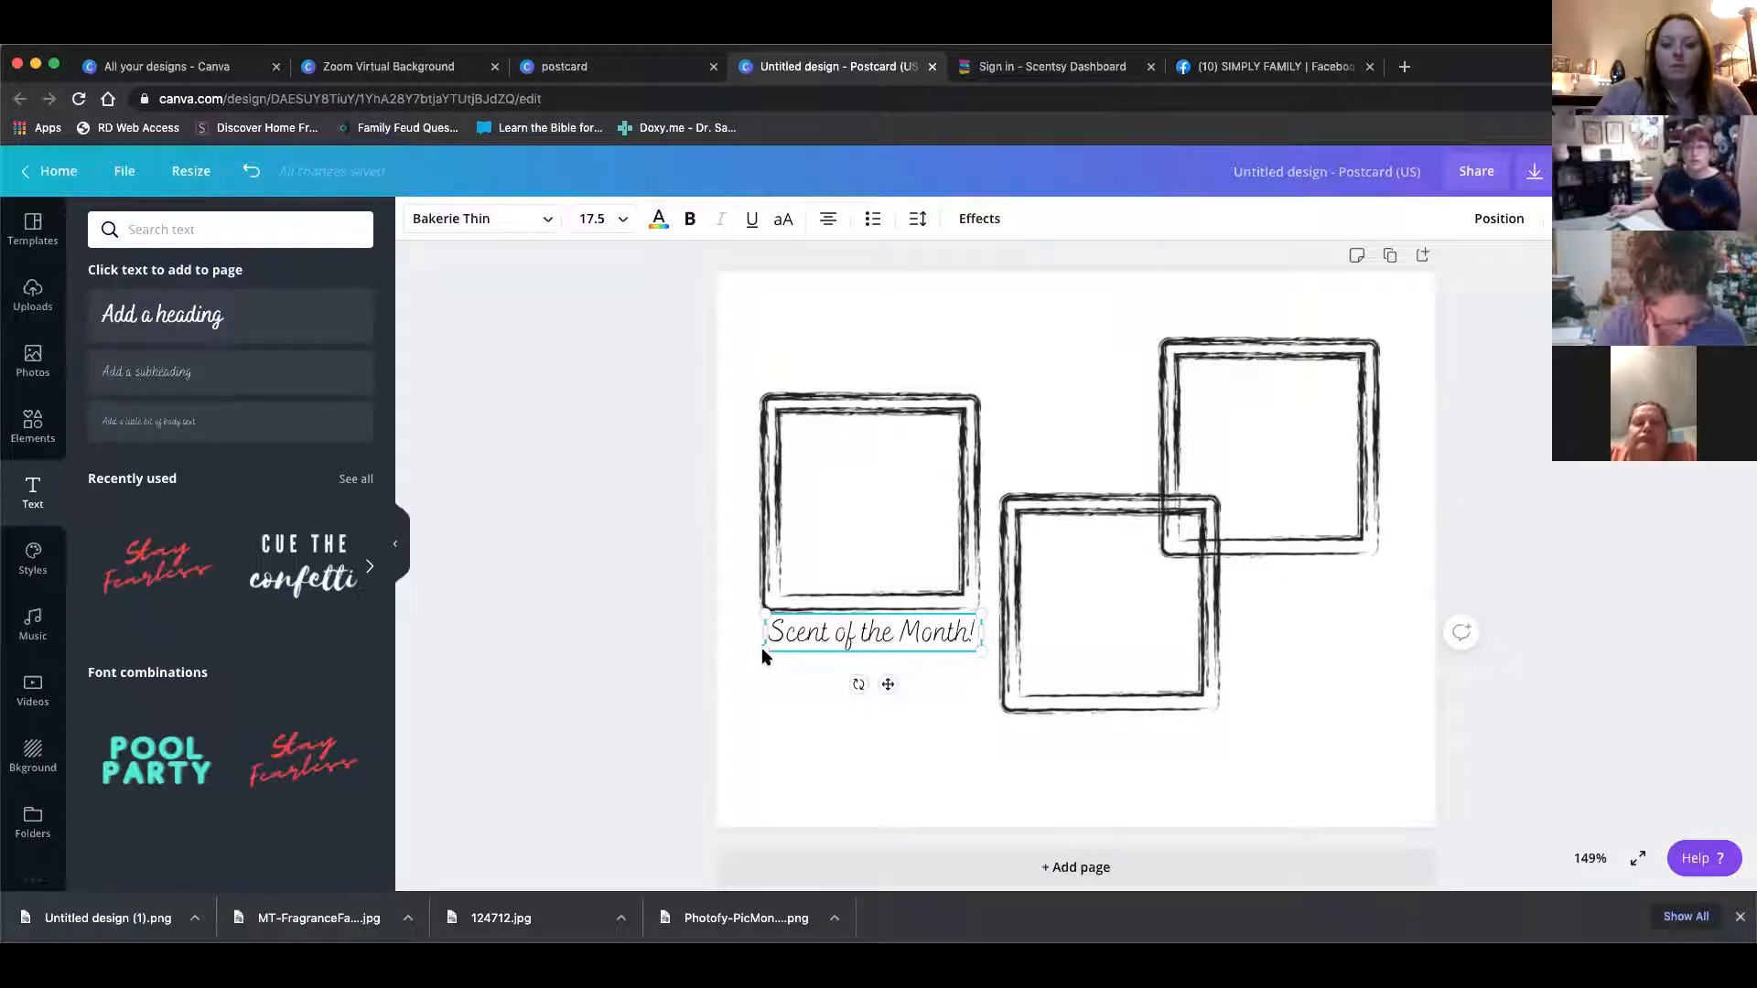
left_click_drag(763, 650, 826, 641)
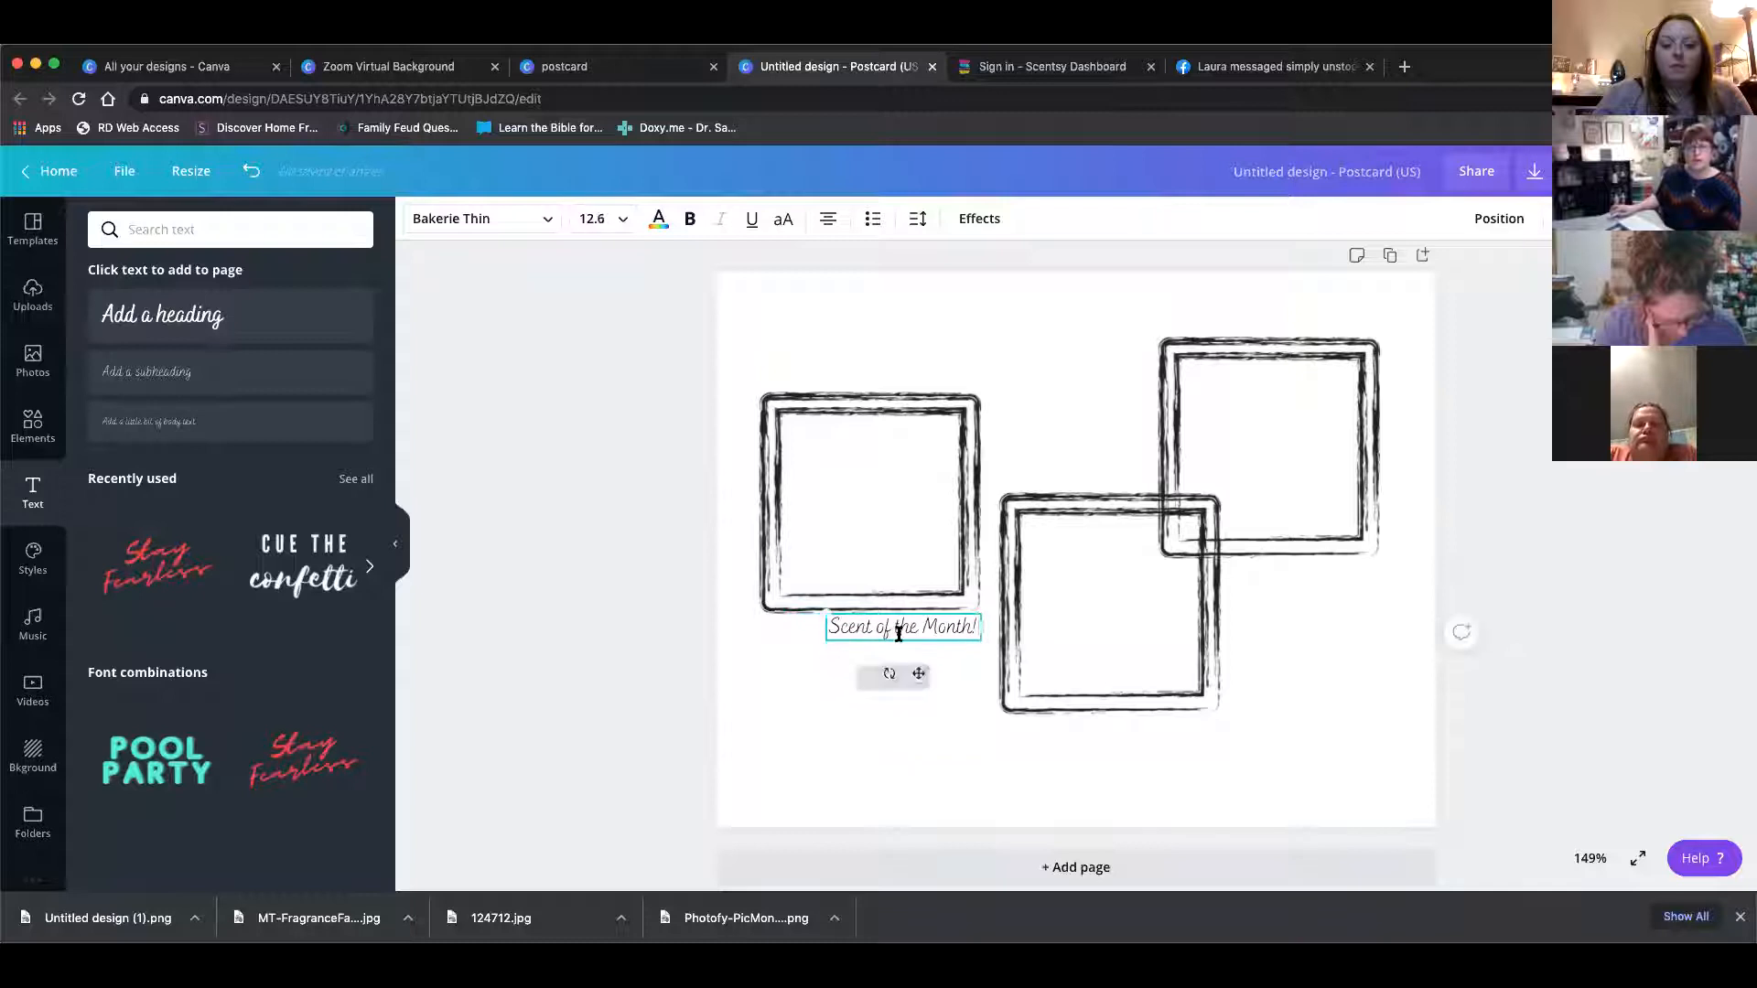
left_click_drag(917, 674, 881, 547)
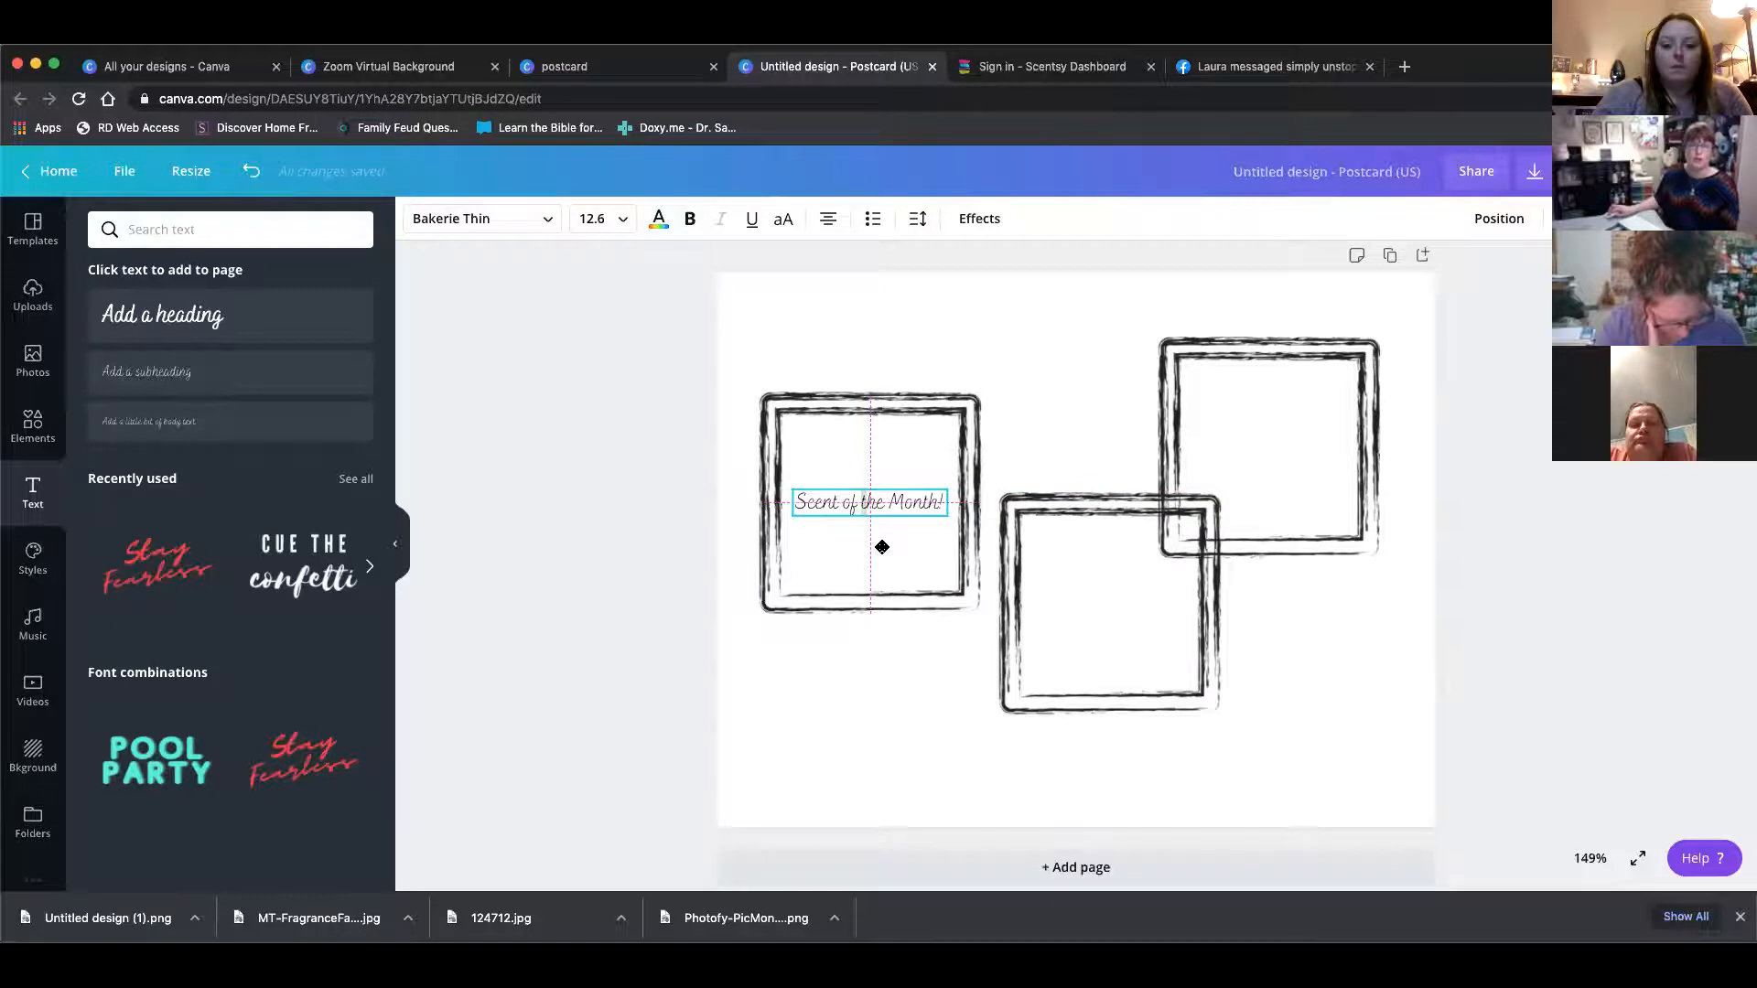
left_click_drag(881, 547, 886, 479)
left_click(895, 661)
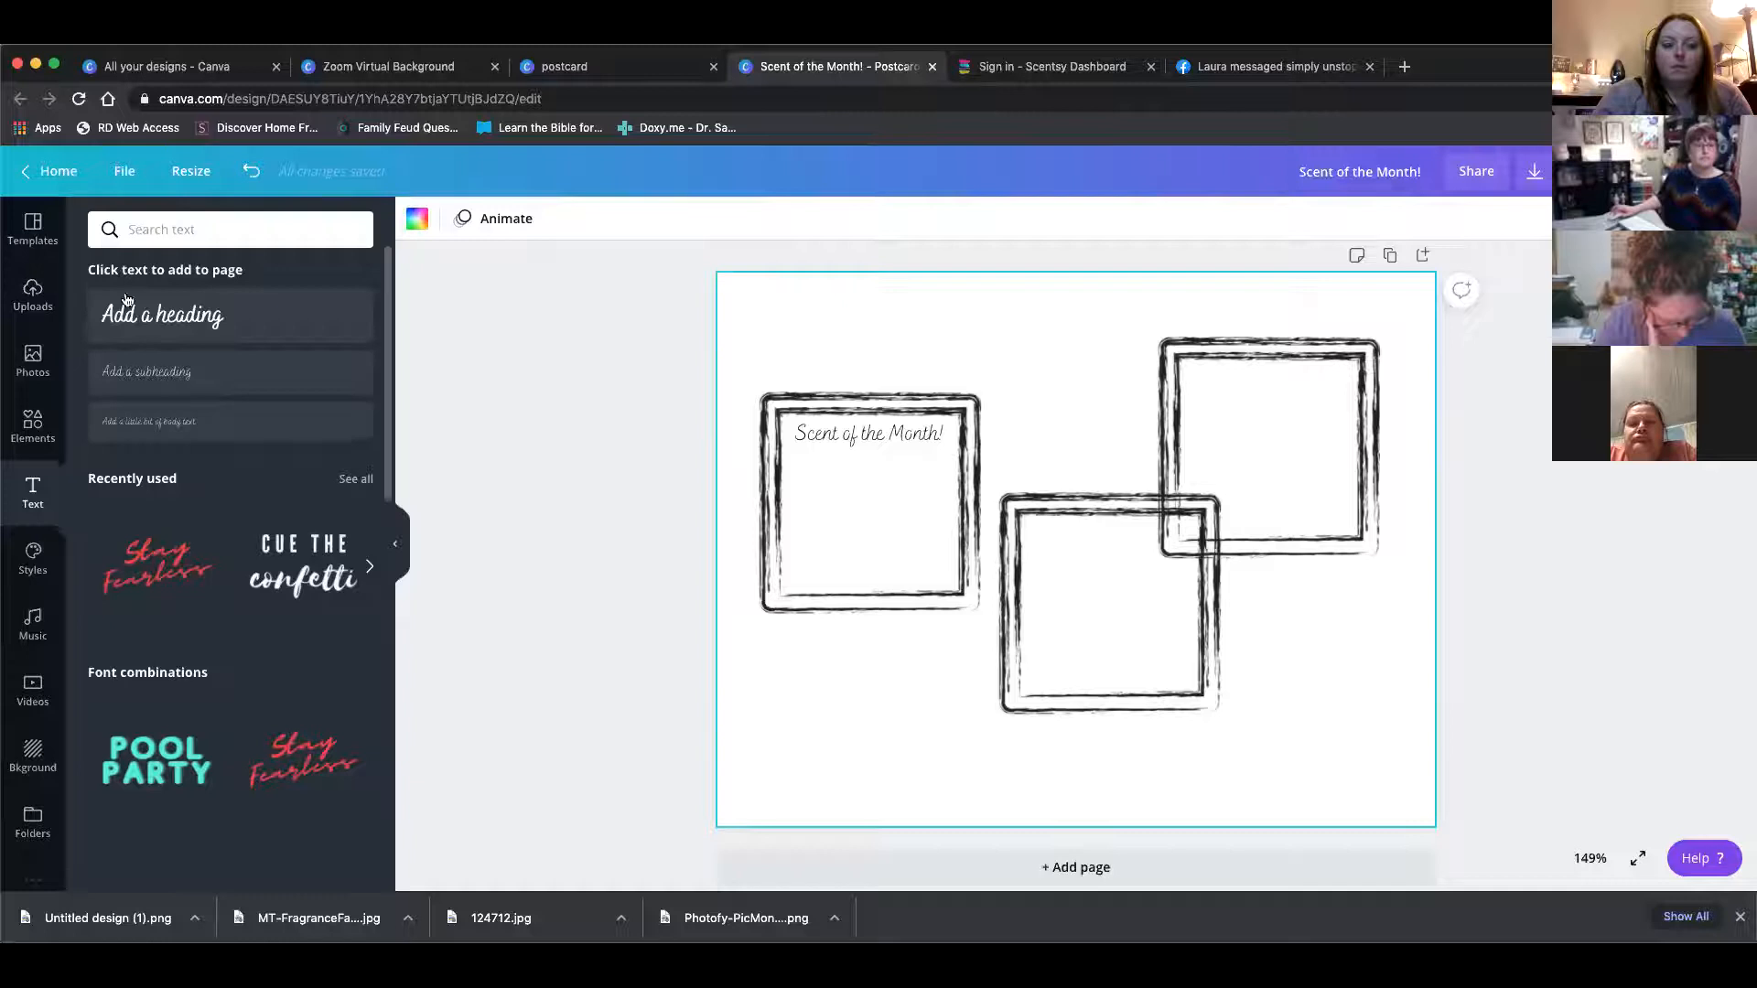
Place the uploaded headshot photo into the upper-right frame
scroll(125, 306, "down", 1)
left_click(33, 294)
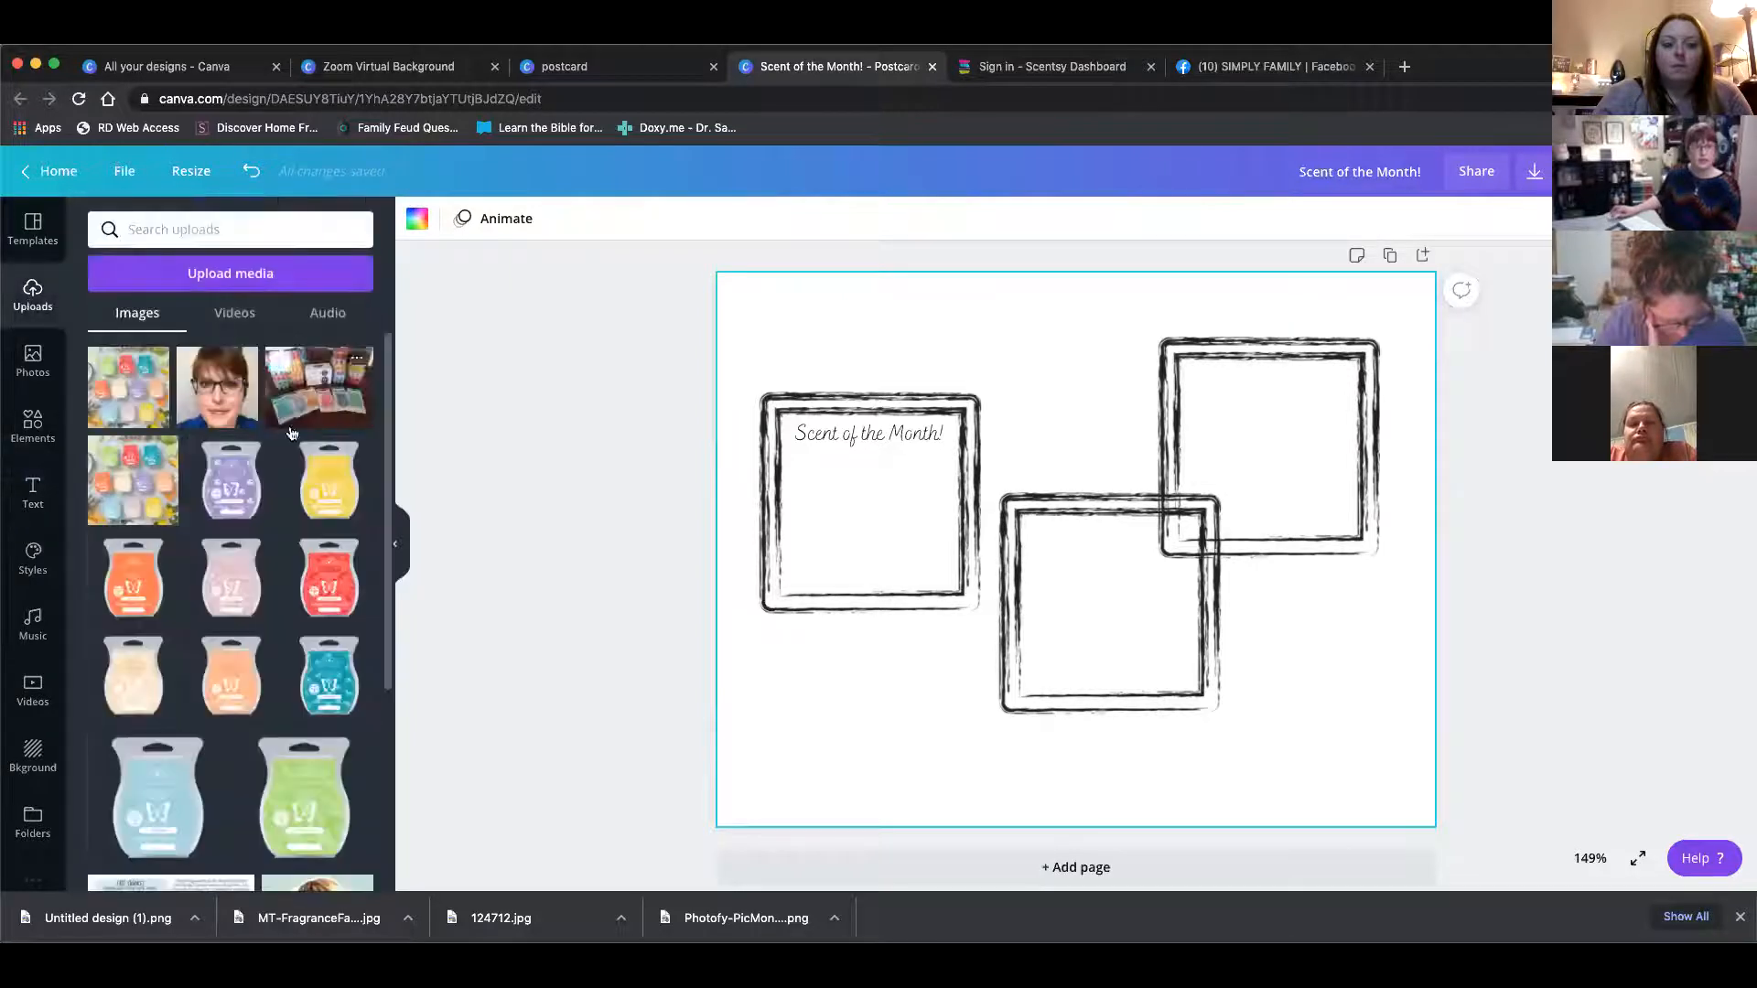
left_click(243, 371)
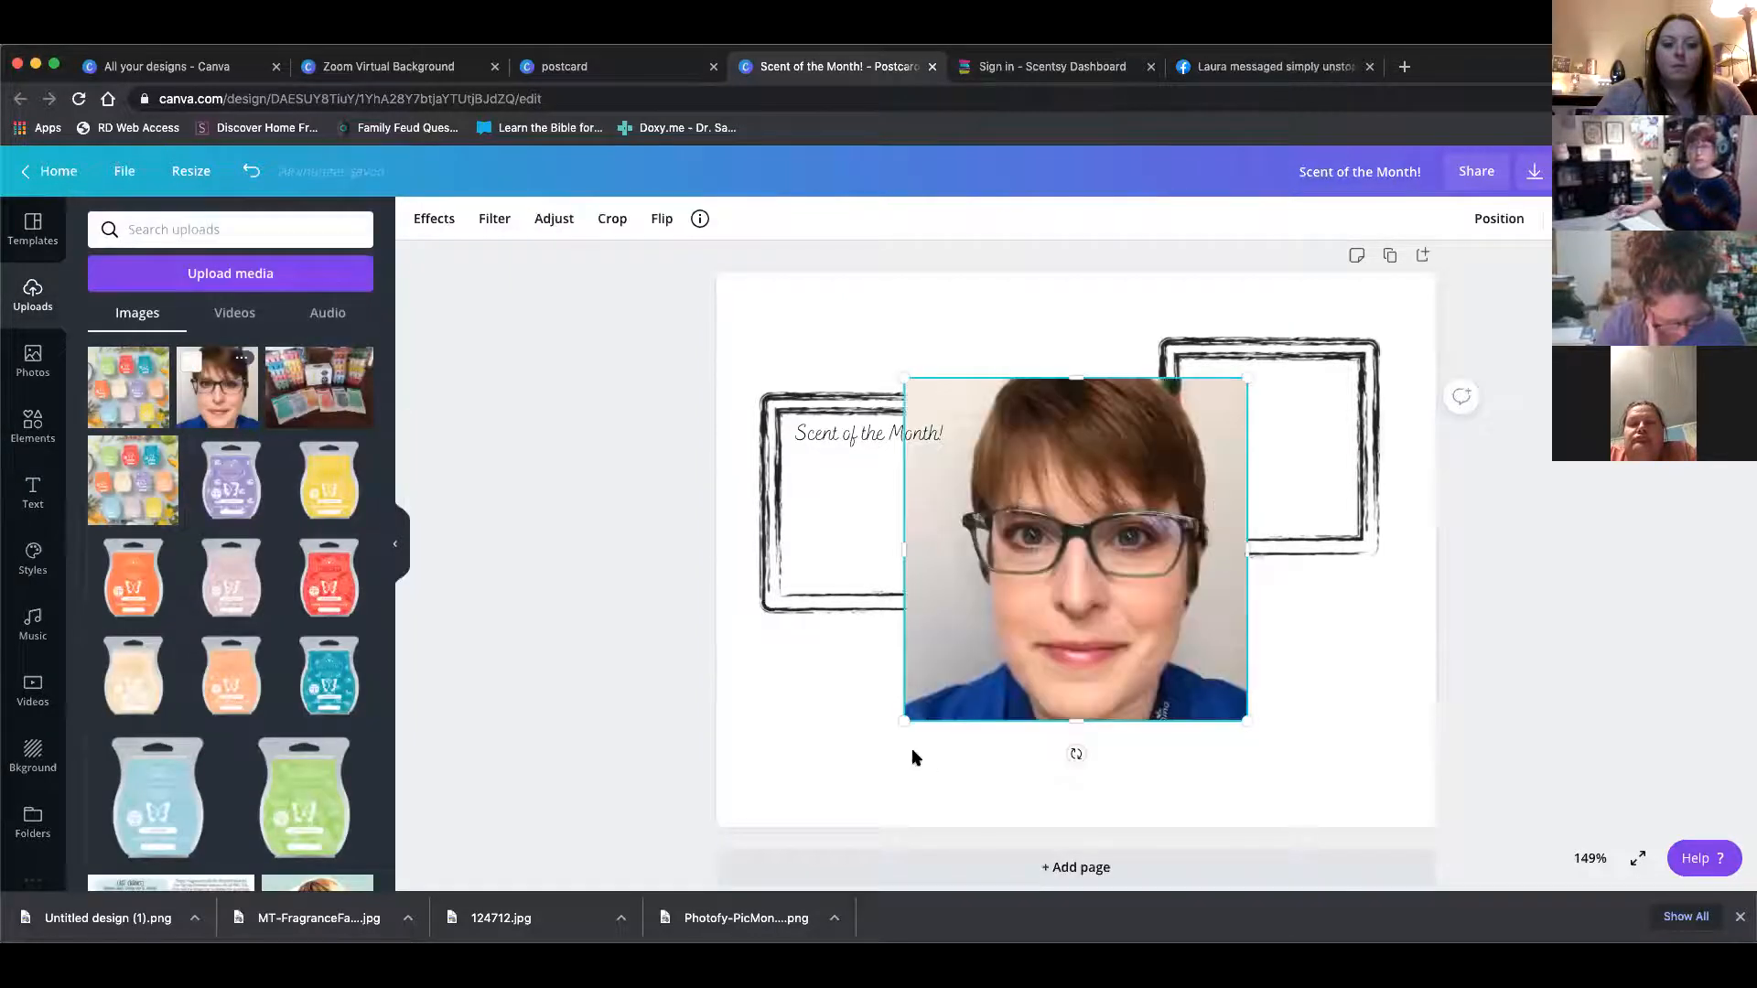
left_click_drag(906, 719, 1060, 579)
left_click_drag(1149, 483, 1279, 468)
left_click_drag(1184, 565, 1232, 500)
left_click(1321, 661)
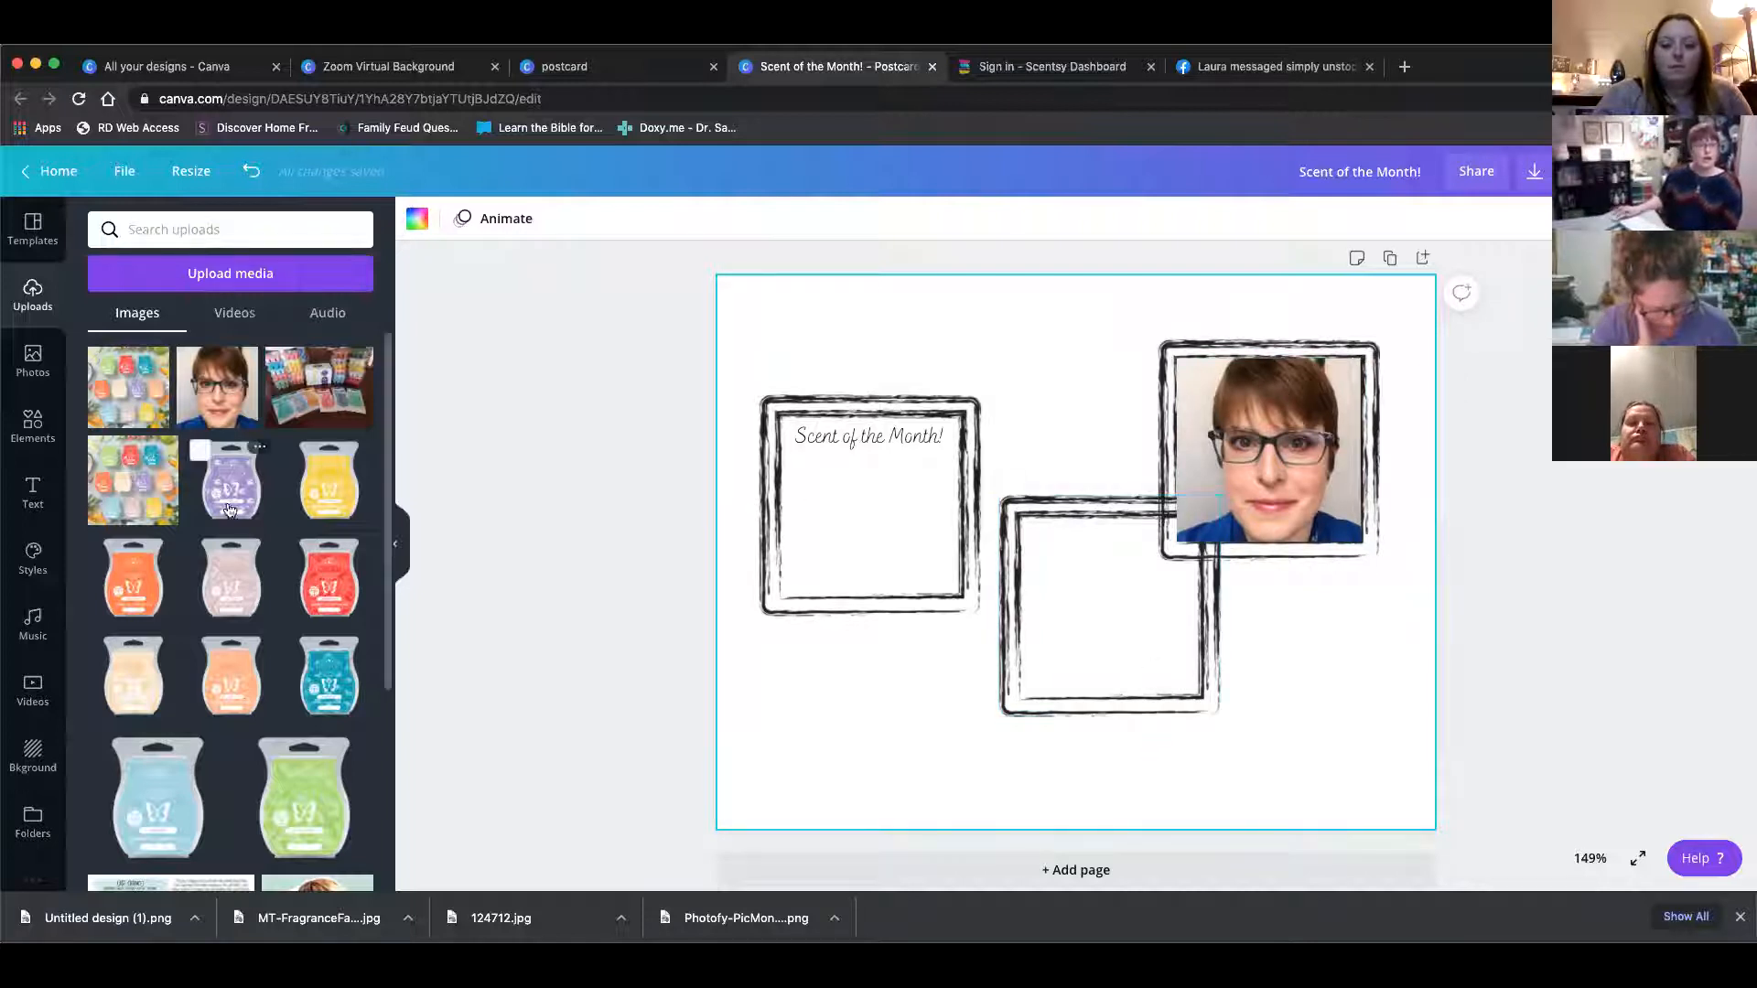
Upload the MT-Fragrance JPG photo from the Downloads folder into the design's uploads
scroll(274, 526, "down", 3)
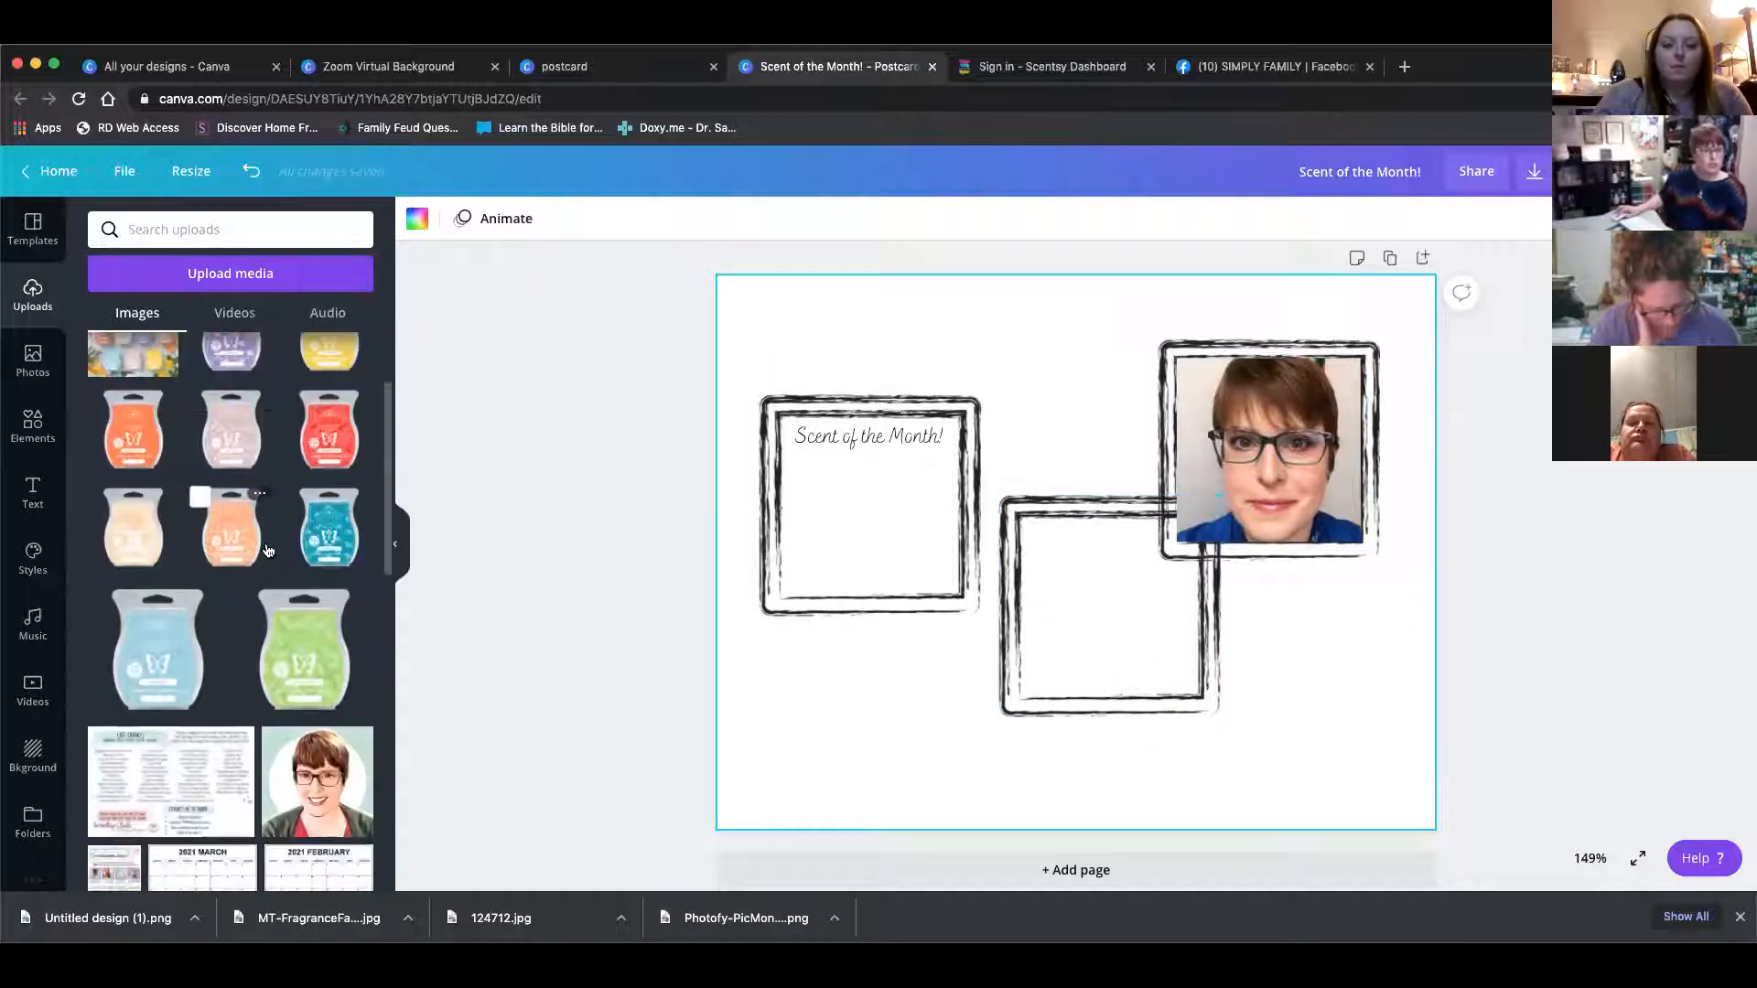
scroll(270, 541, "down", 4)
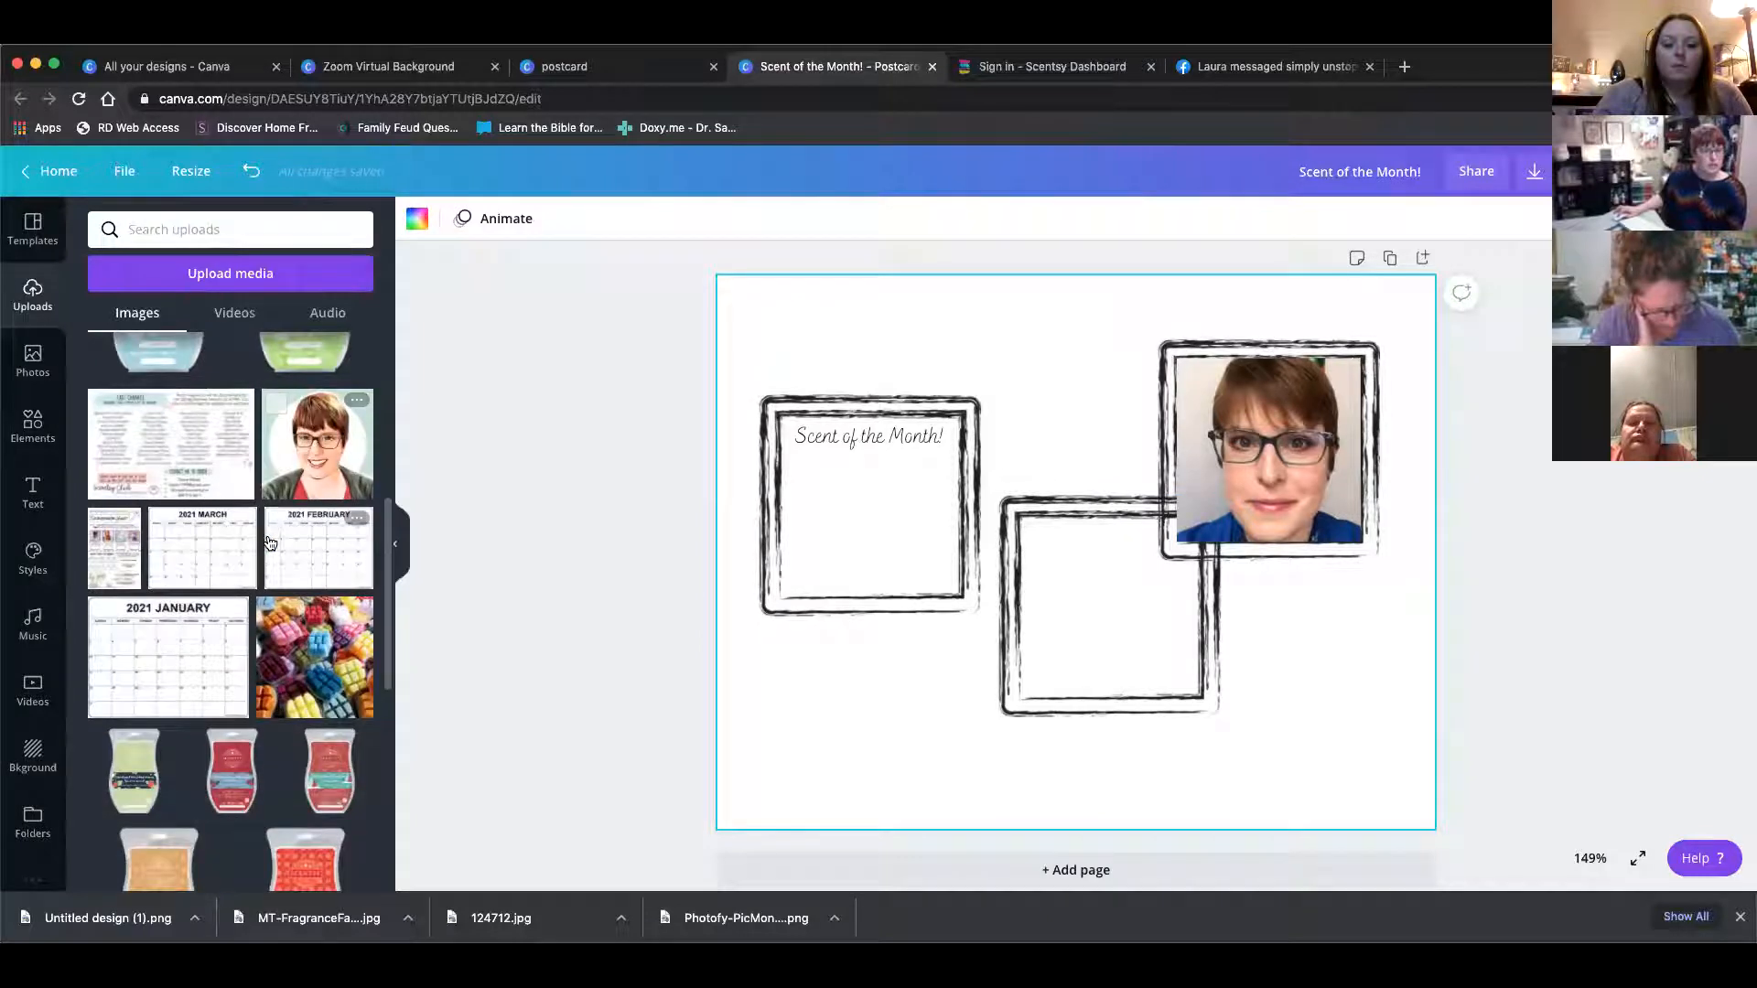
scroll(270, 544, "up", 5)
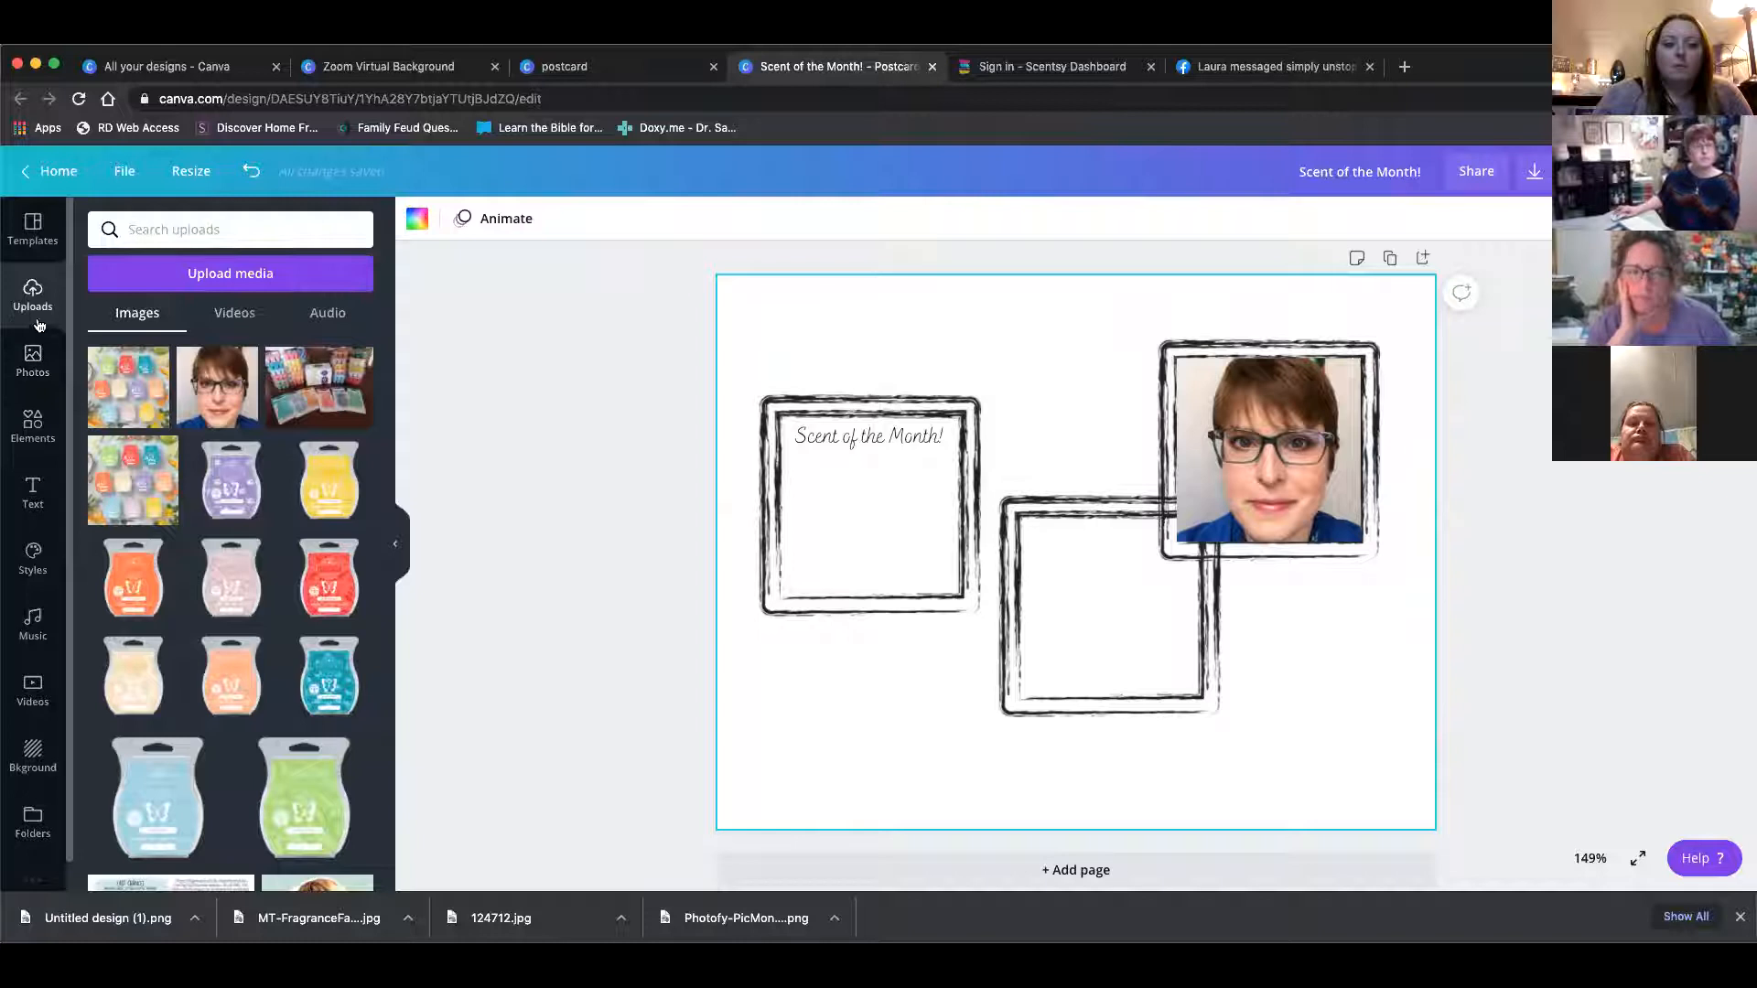
left_click(192, 274)
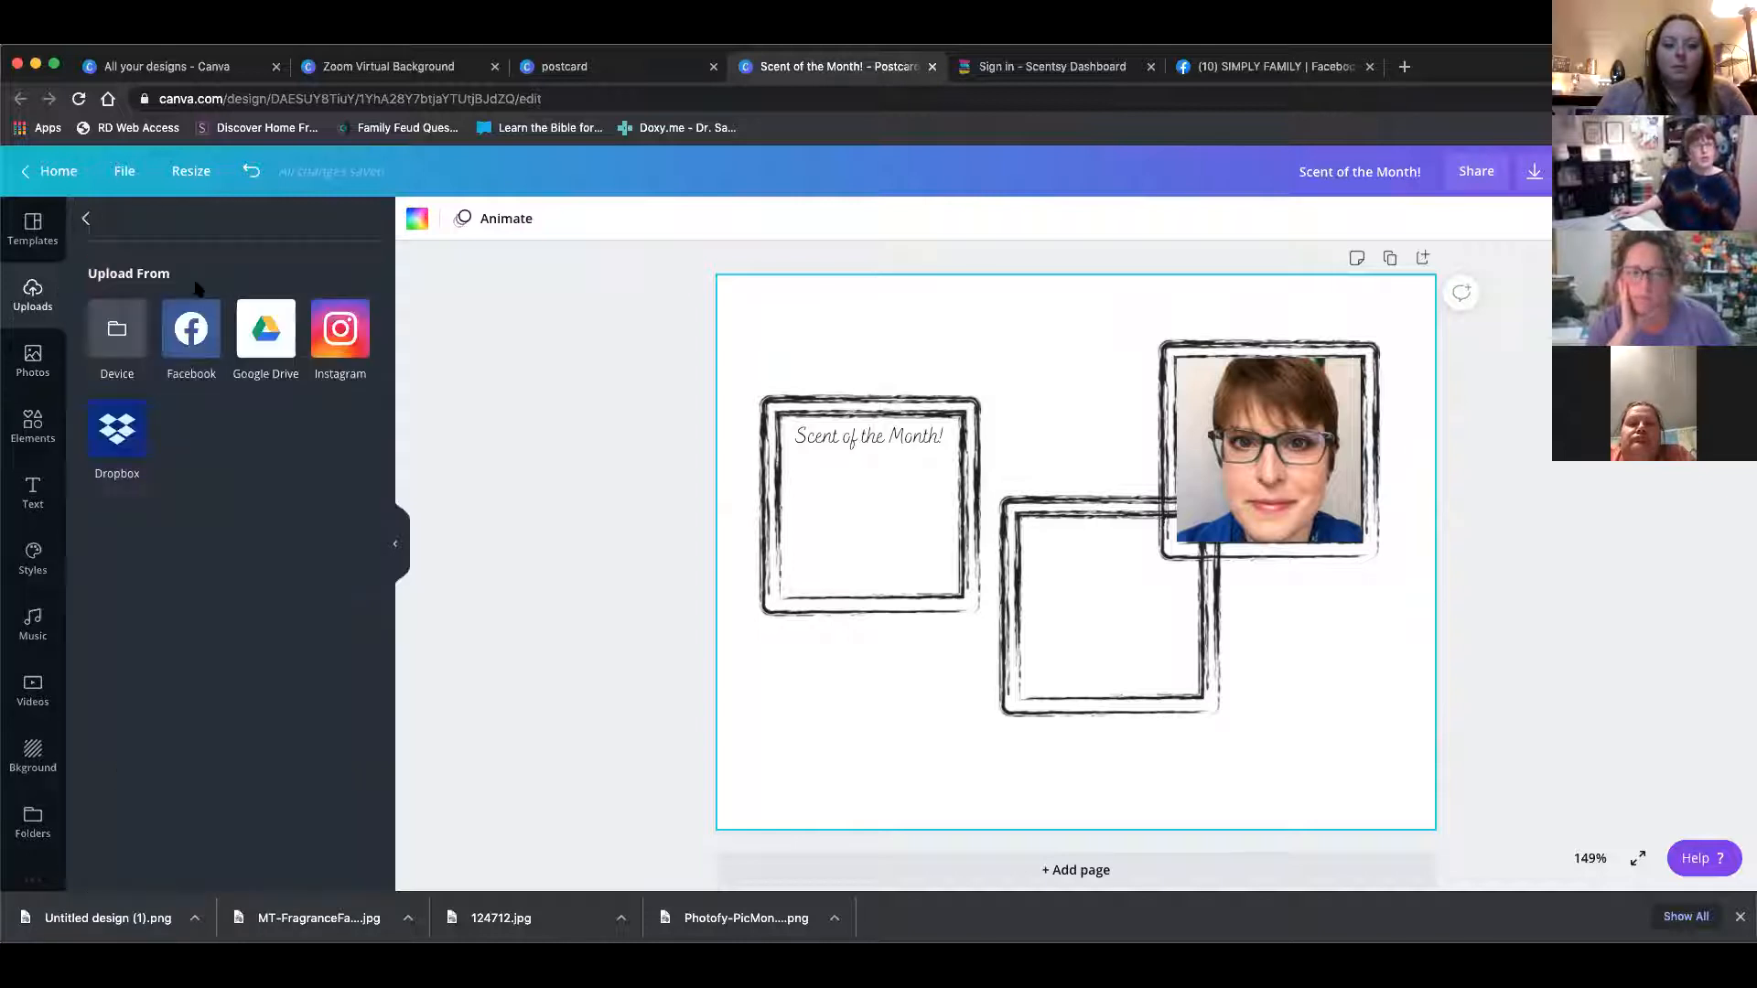
left_click(111, 327)
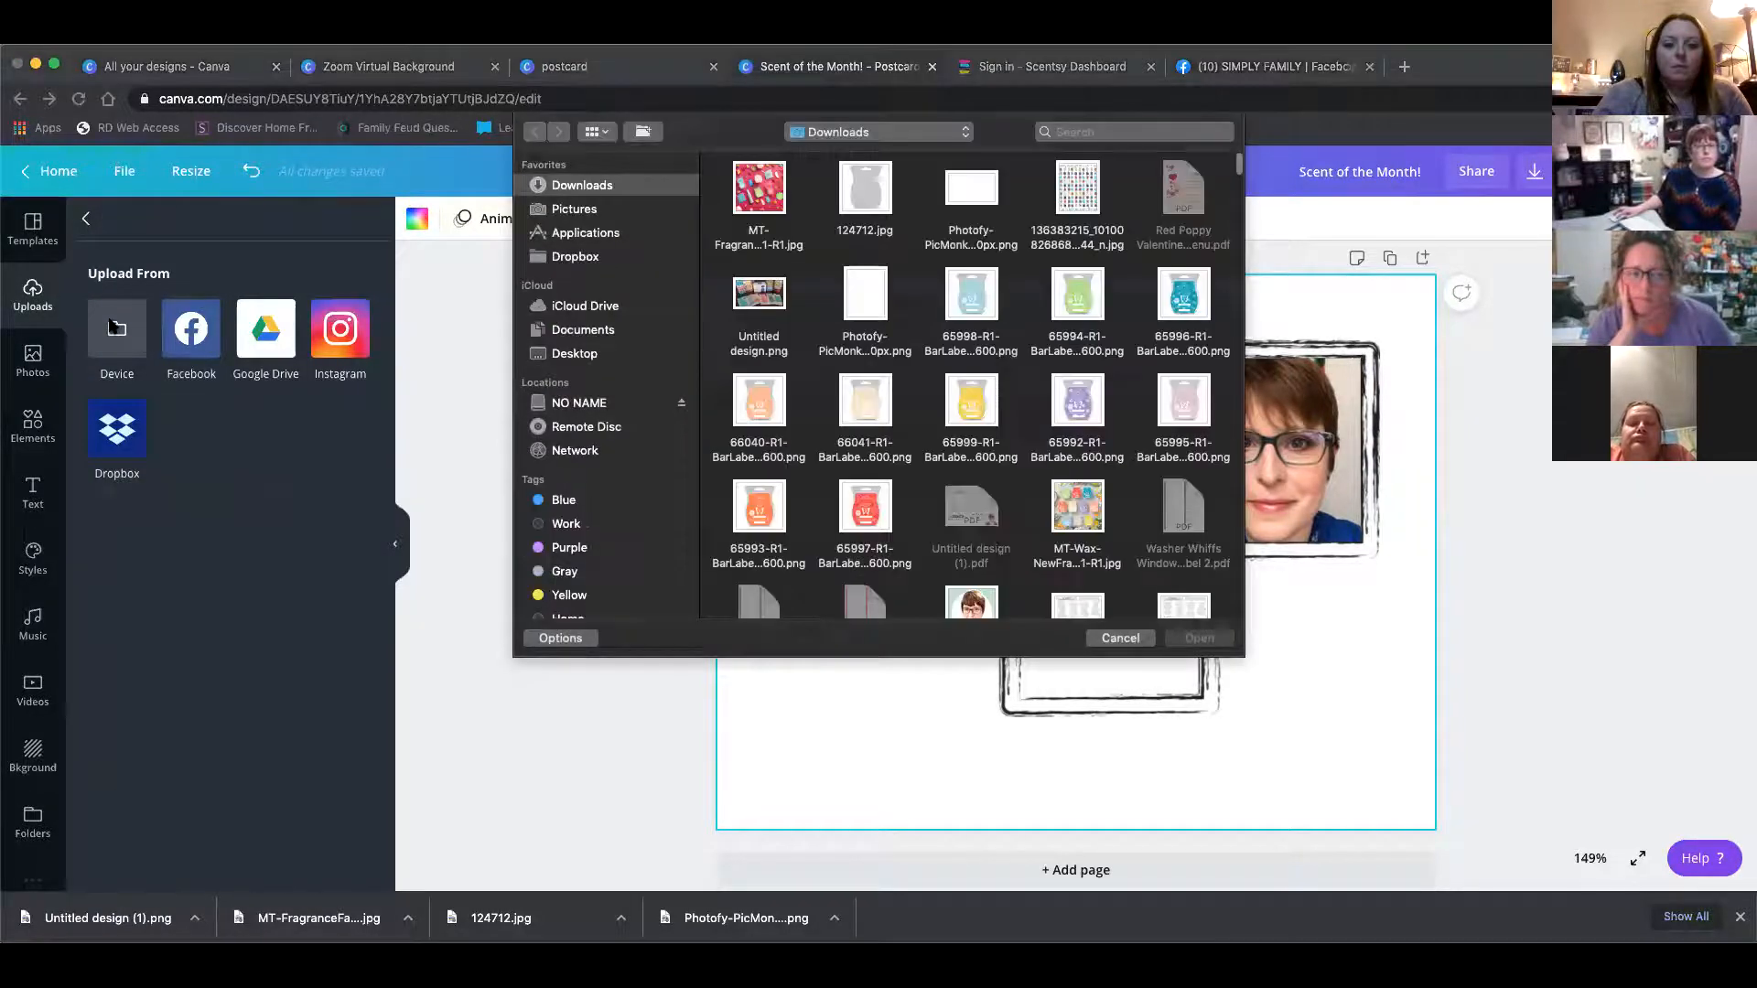
left_click(865, 199)
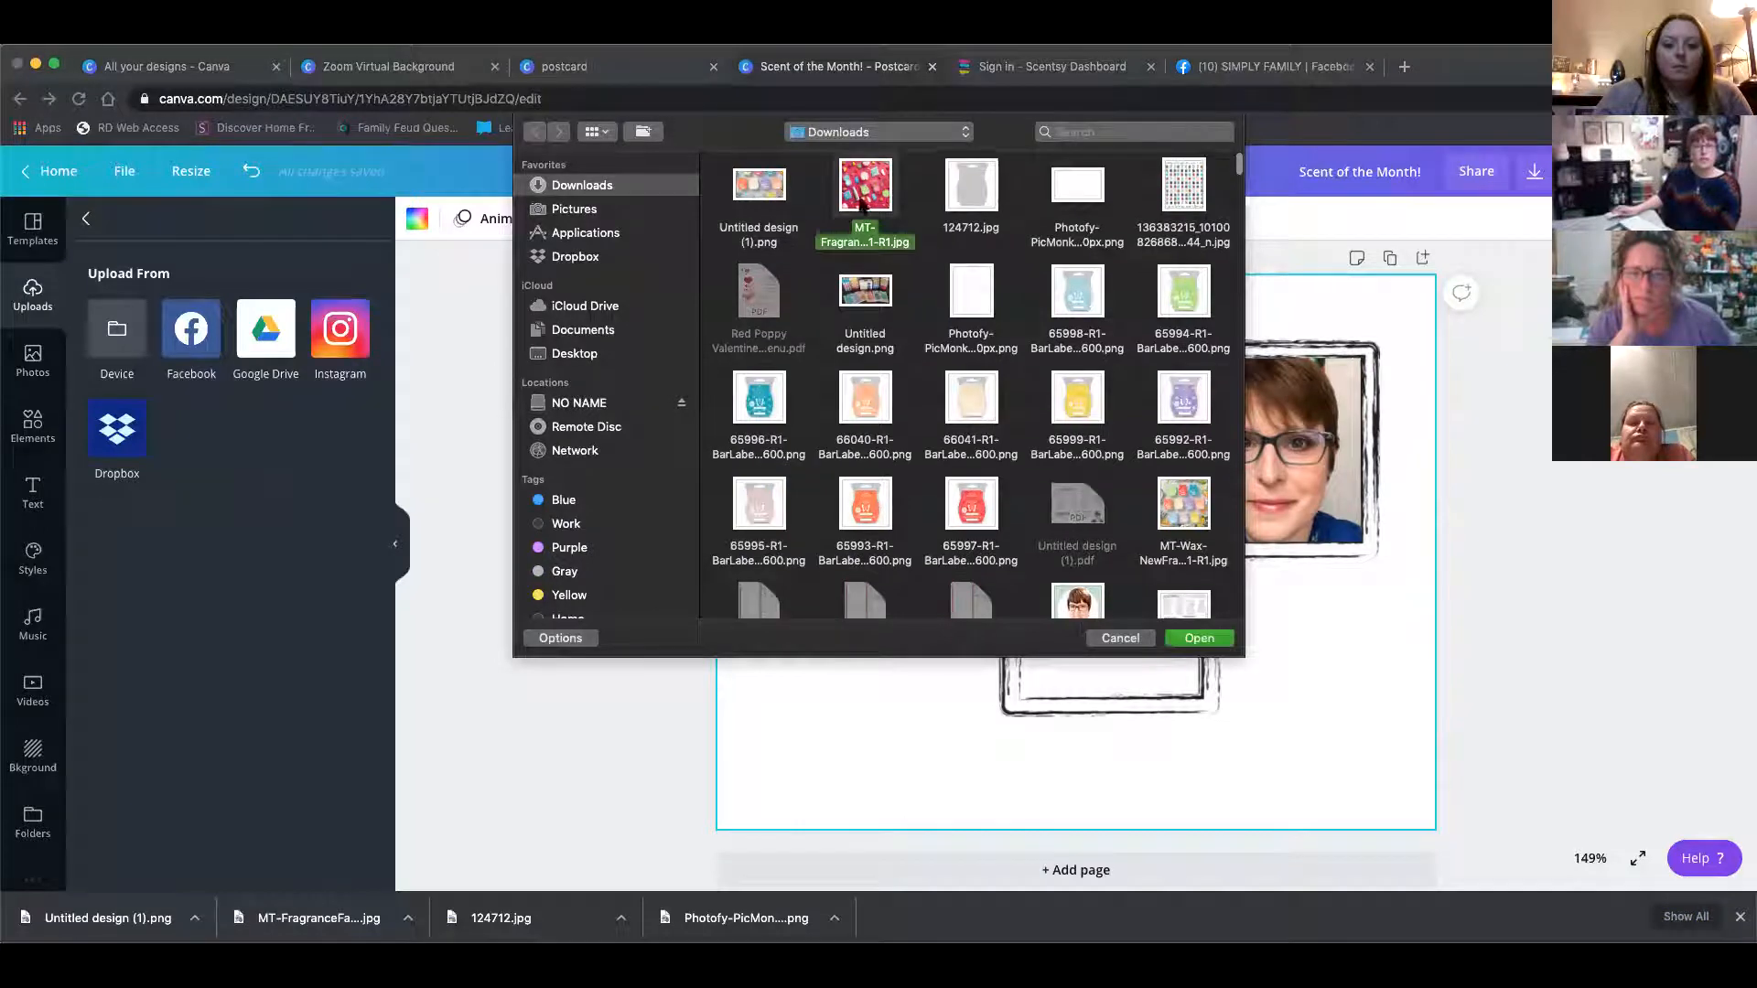
left_click(1218, 638)
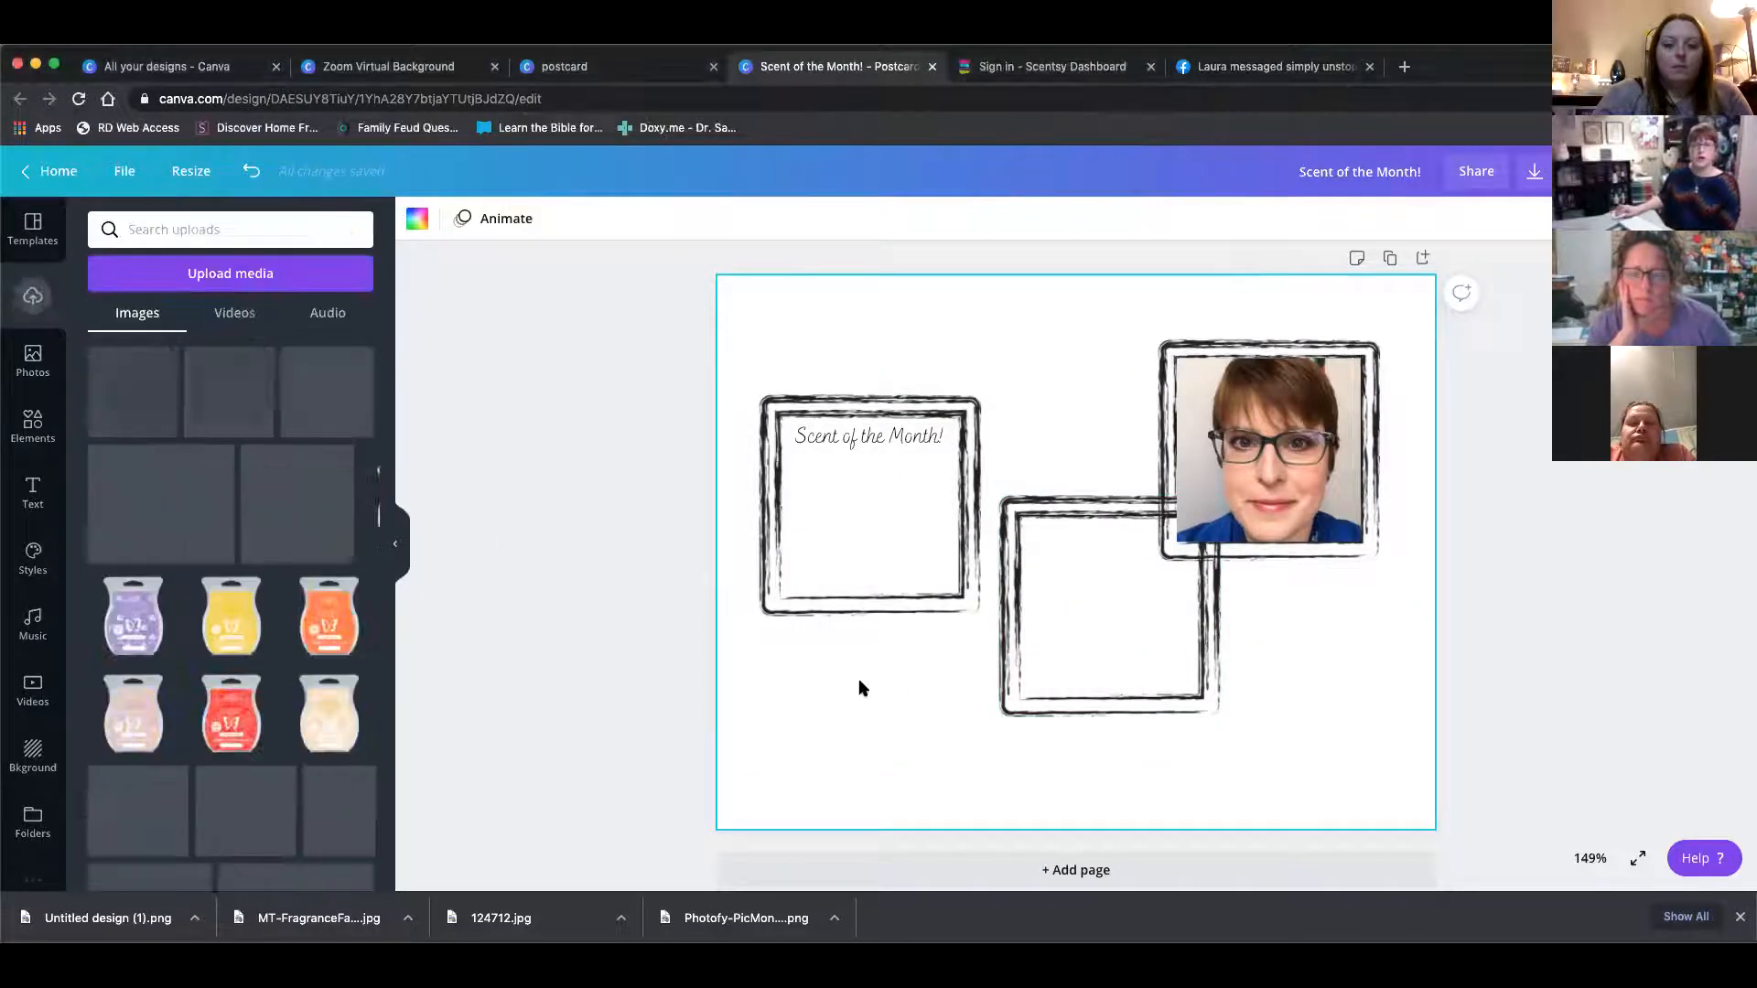
Place the pink Scentsy products photo into the middle frame of the postcard
left_click(126, 409)
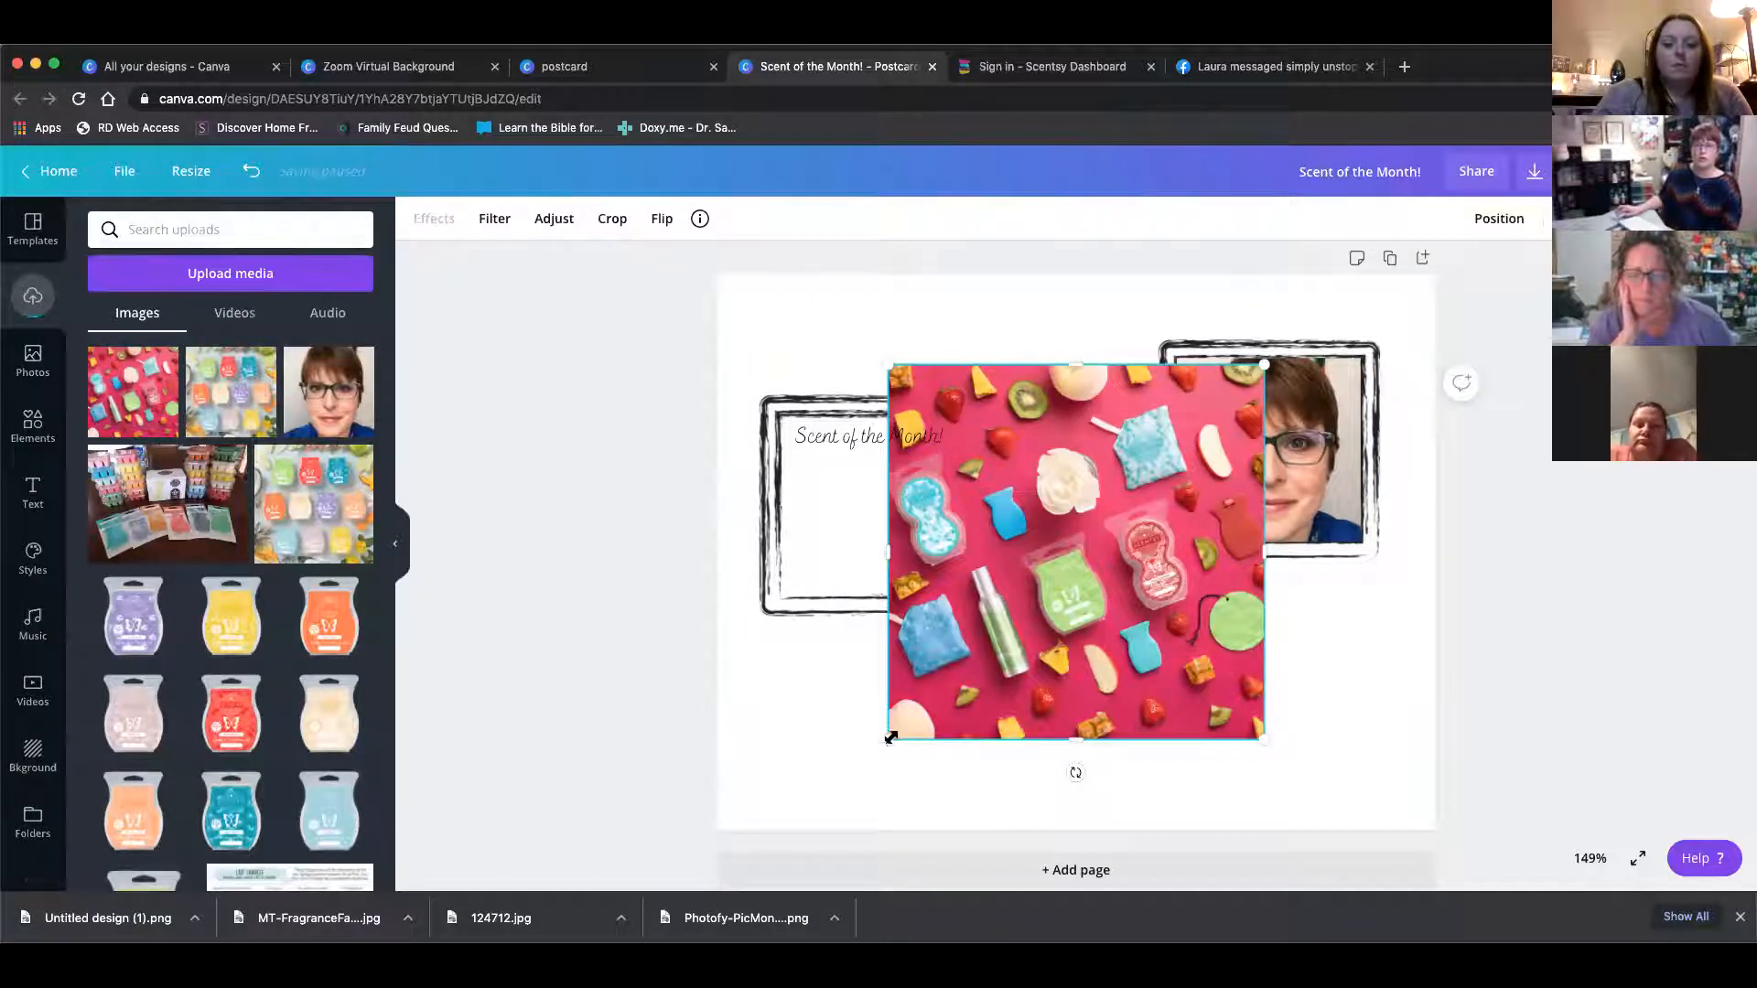
left_click_drag(888, 738, 970, 646)
left_click_drag(1001, 611, 1078, 544)
left_click_drag(1146, 474, 1086, 620)
Select the headshot frame and adjust its layer order with the Position options
left_click(1308, 547)
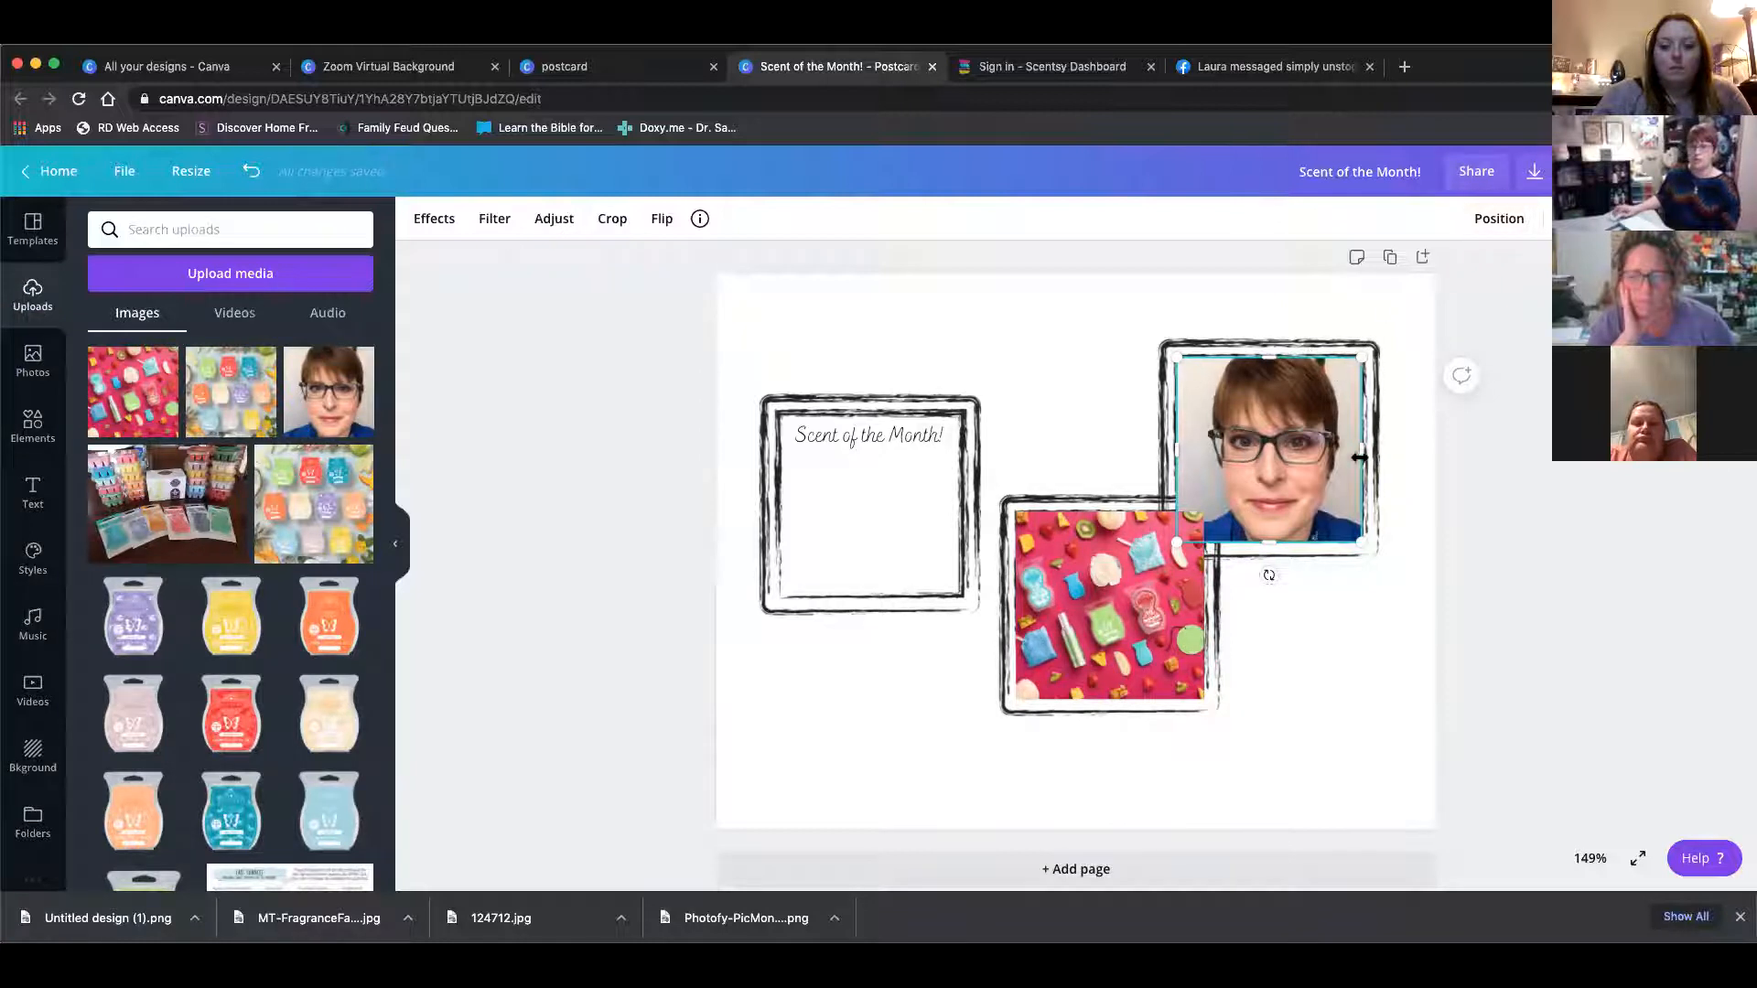
left_click(1493, 221)
left_click(1282, 313)
left_click(1384, 631)
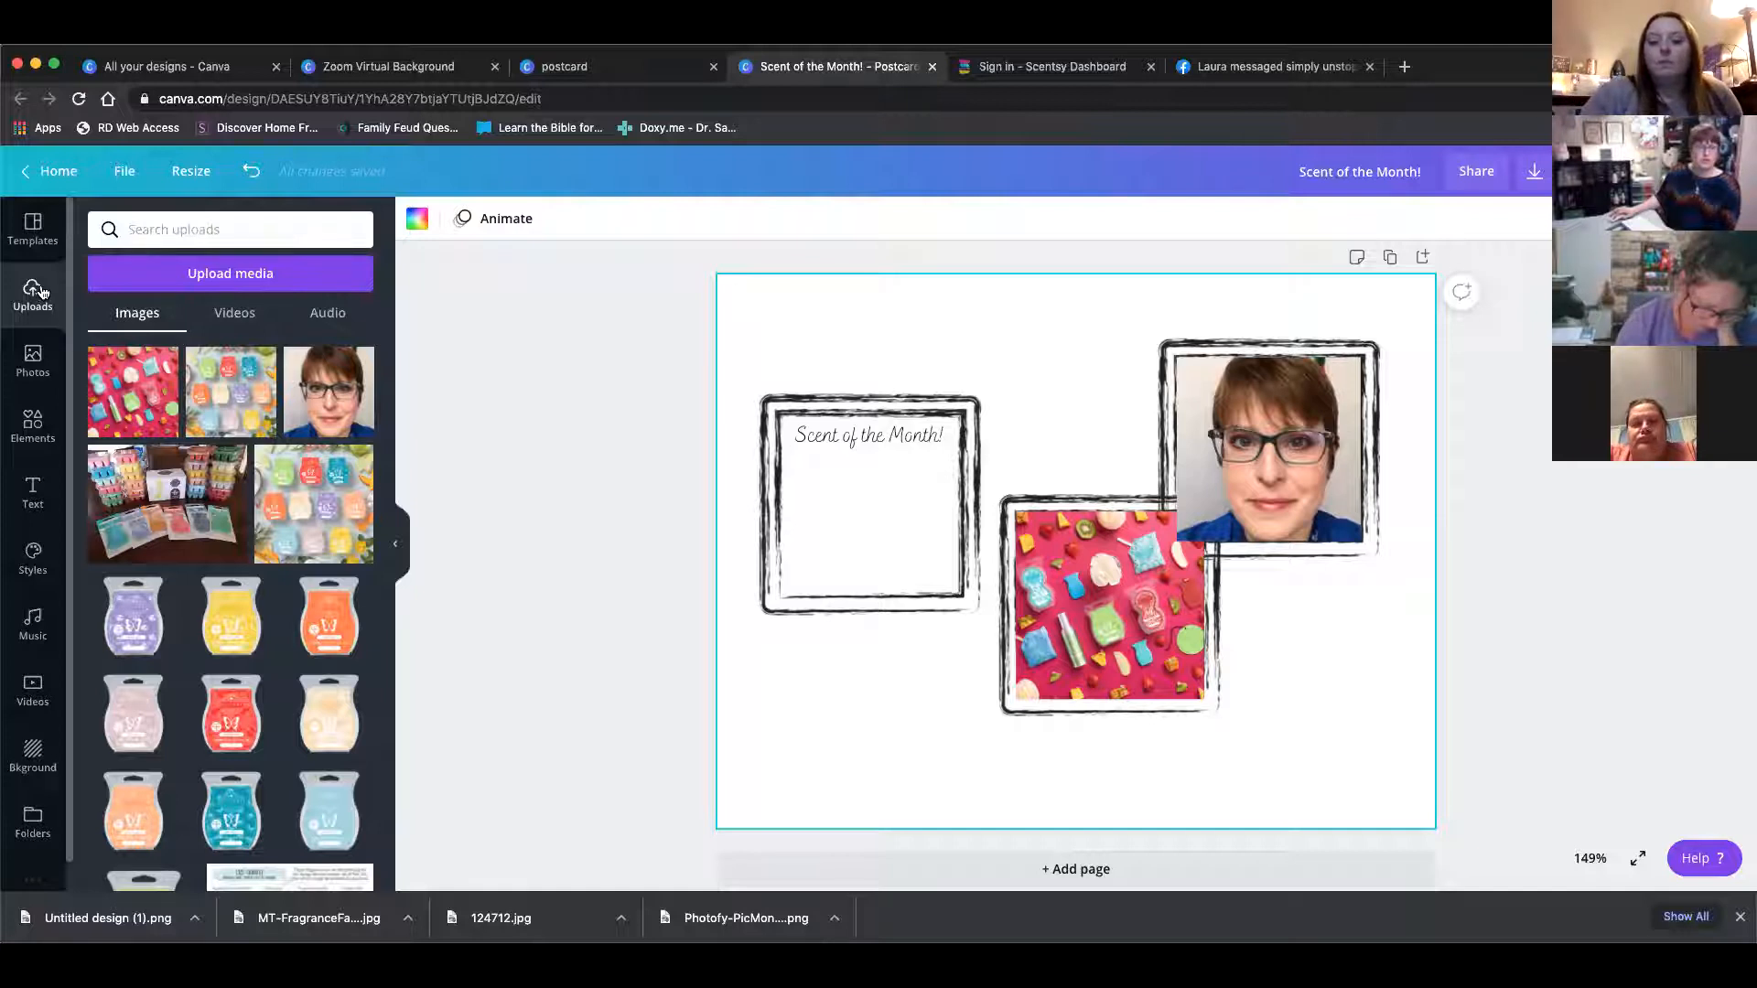
Upload the 124712.jpg warmer silhouette image from the Downloads folder
left_click(186, 274)
left_click(137, 323)
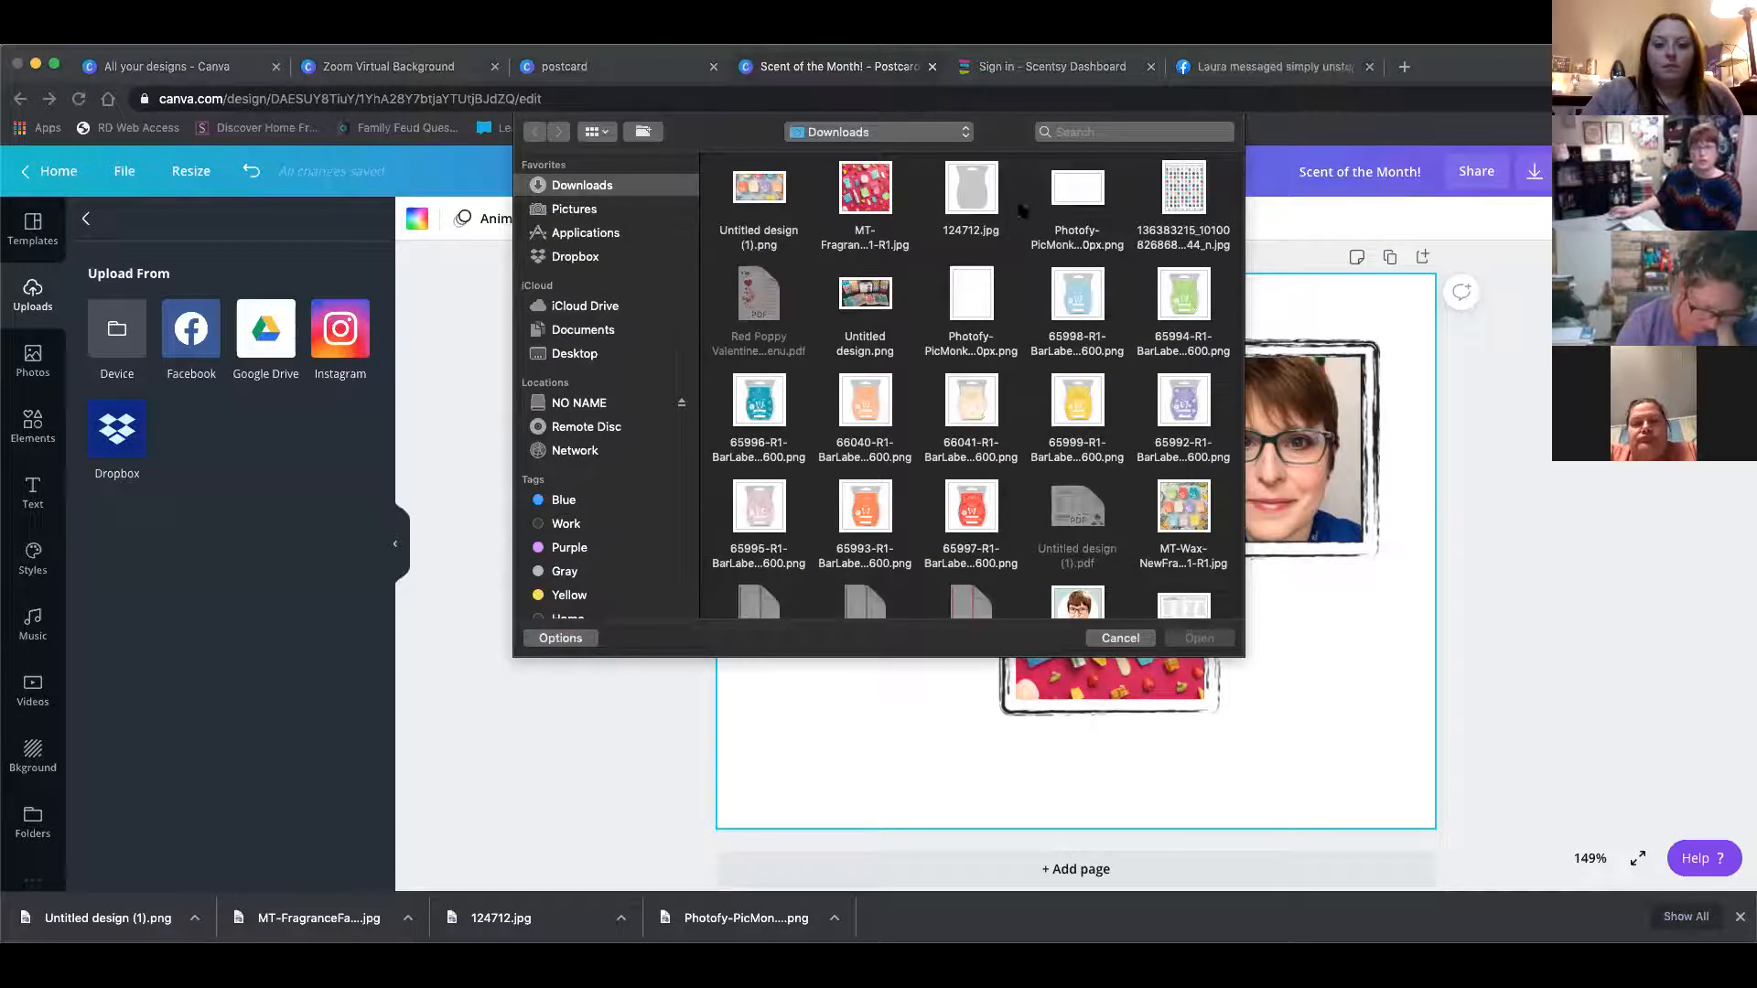
left_click(993, 203)
left_click(1199, 638)
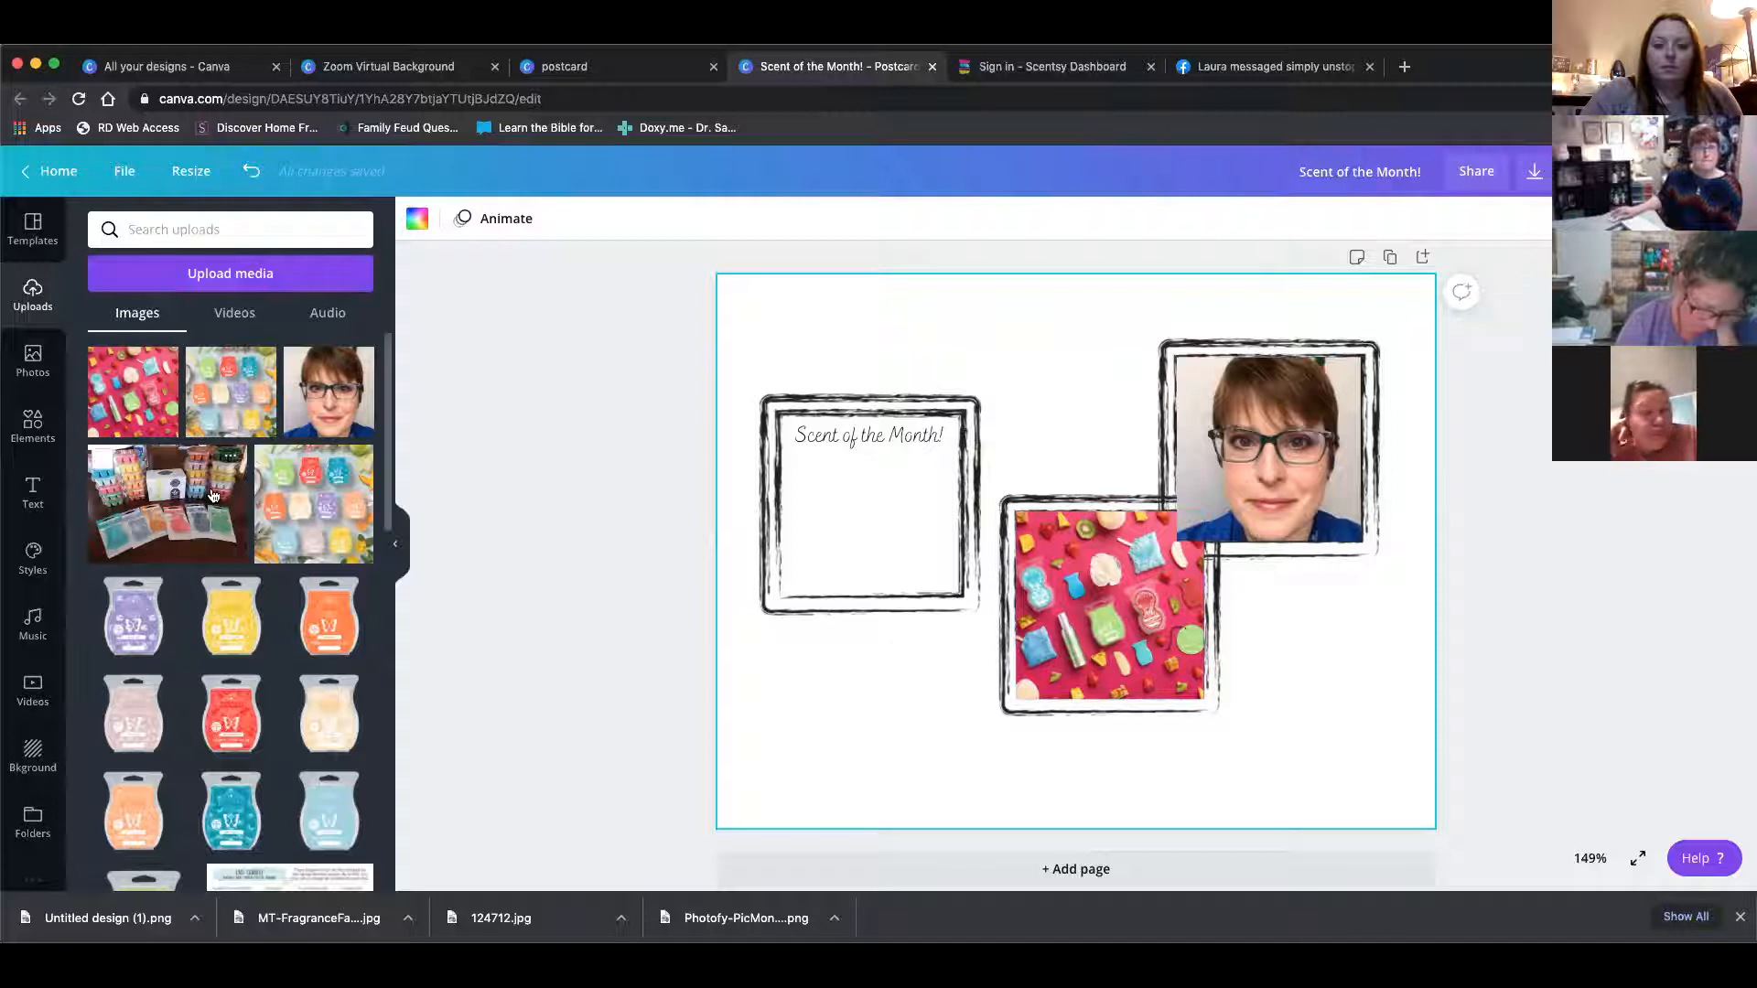
left_click(213, 276)
left_click(117, 331)
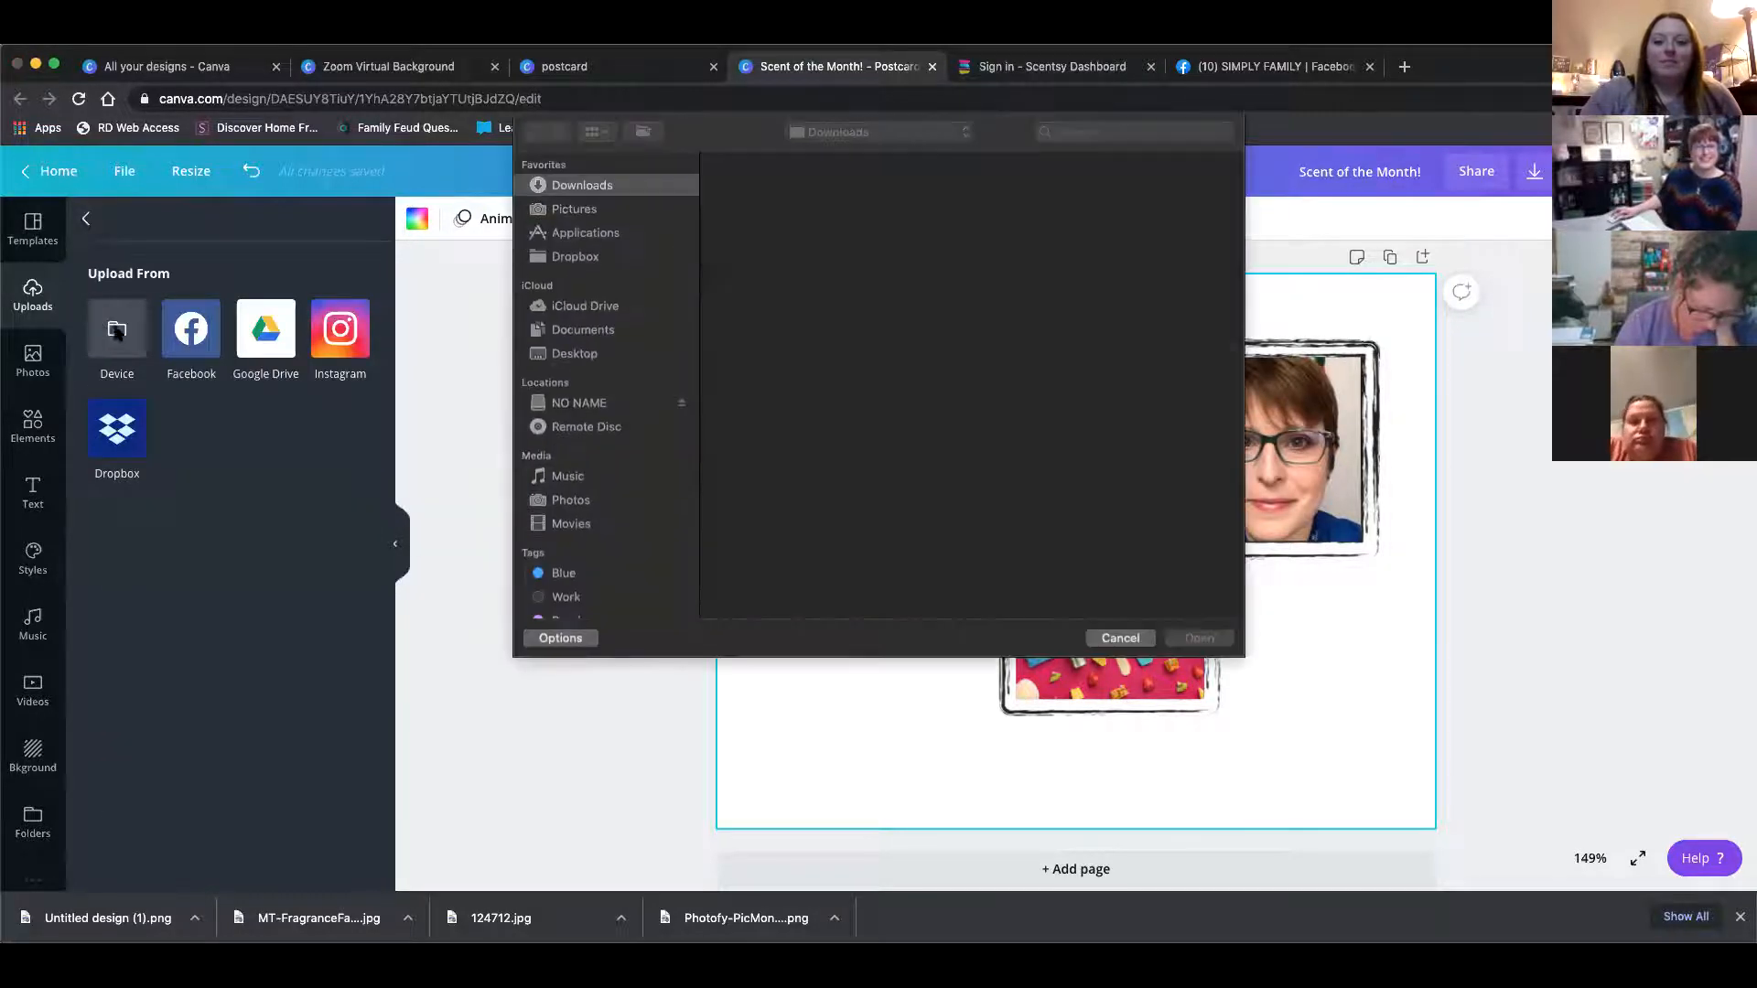
double_click(972, 197)
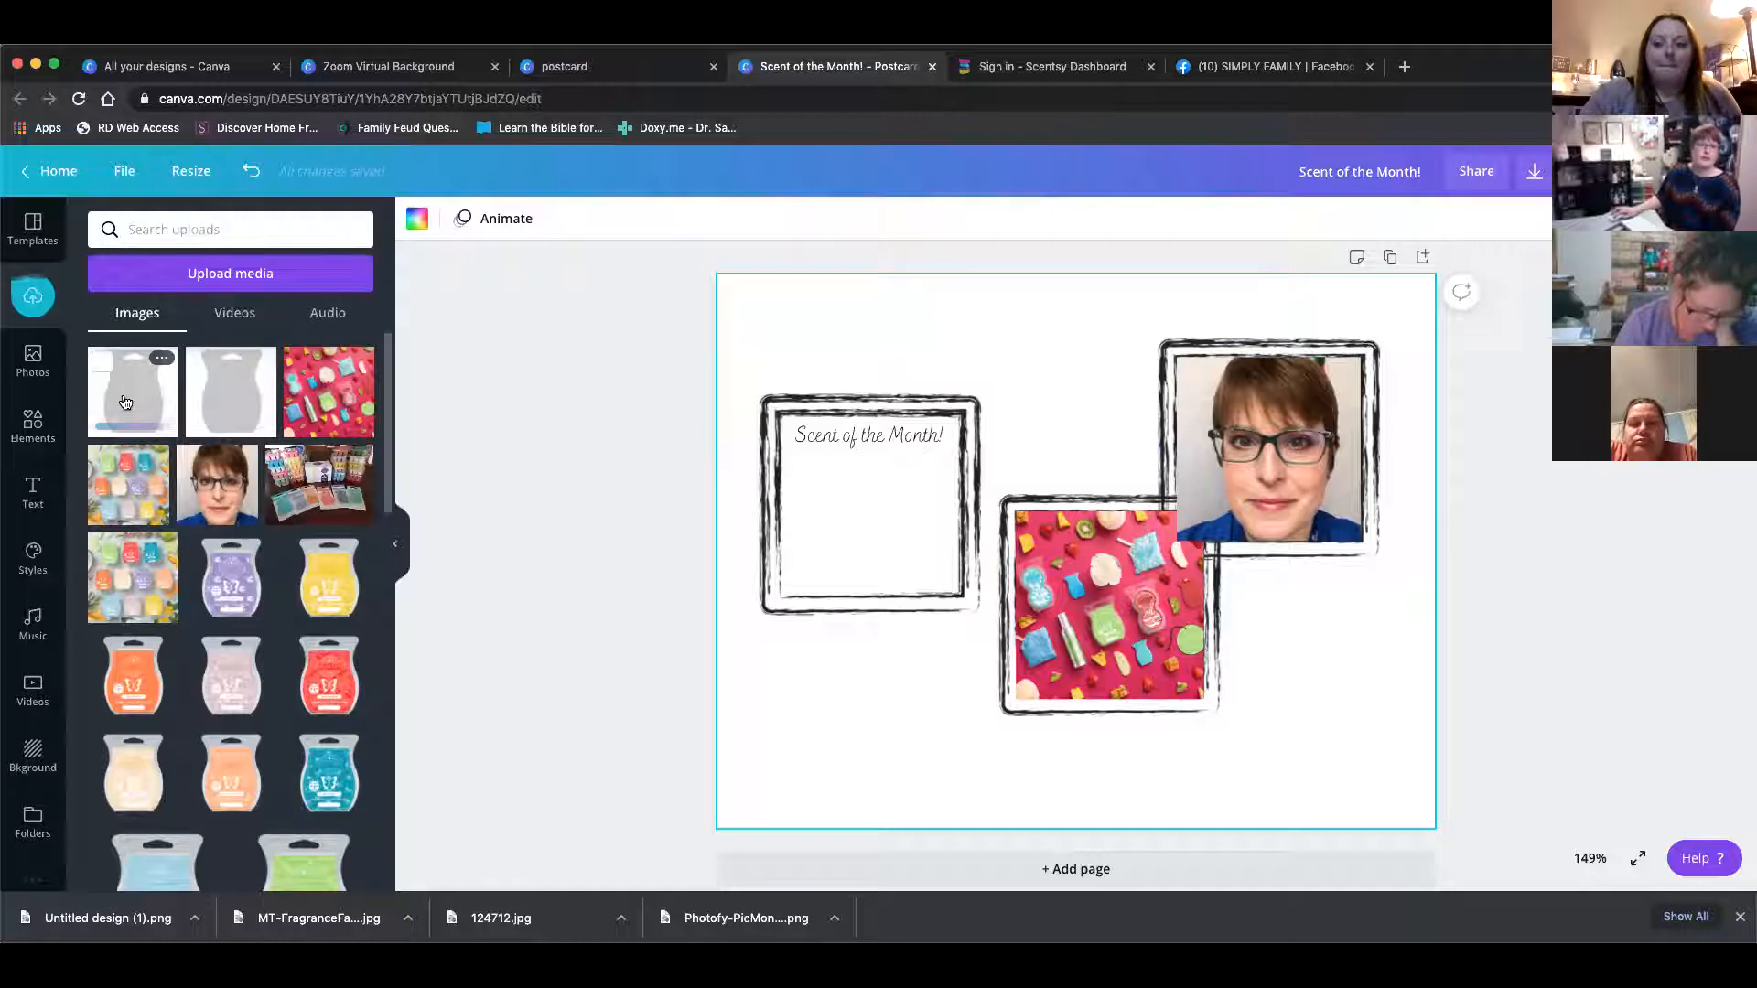
Add the grey warmer silhouette image to the canvas, resize it, and drop it into the first frame
left_click(201, 402)
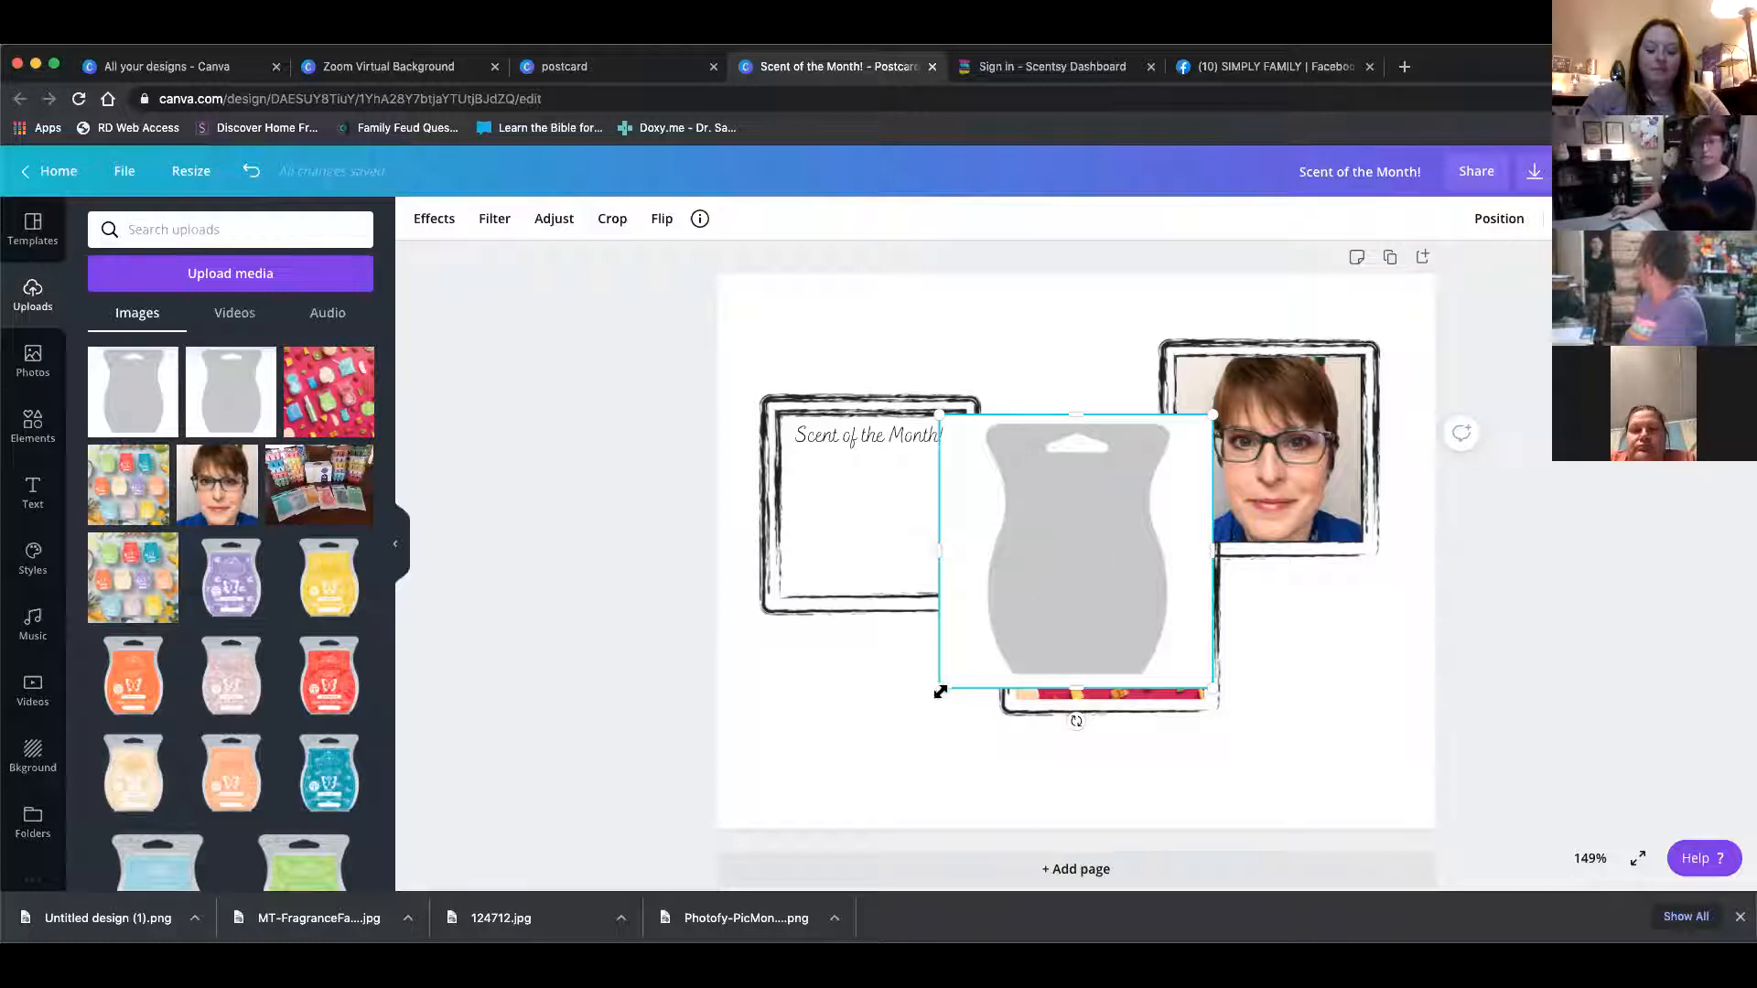
left_click_drag(953, 674, 1033, 576)
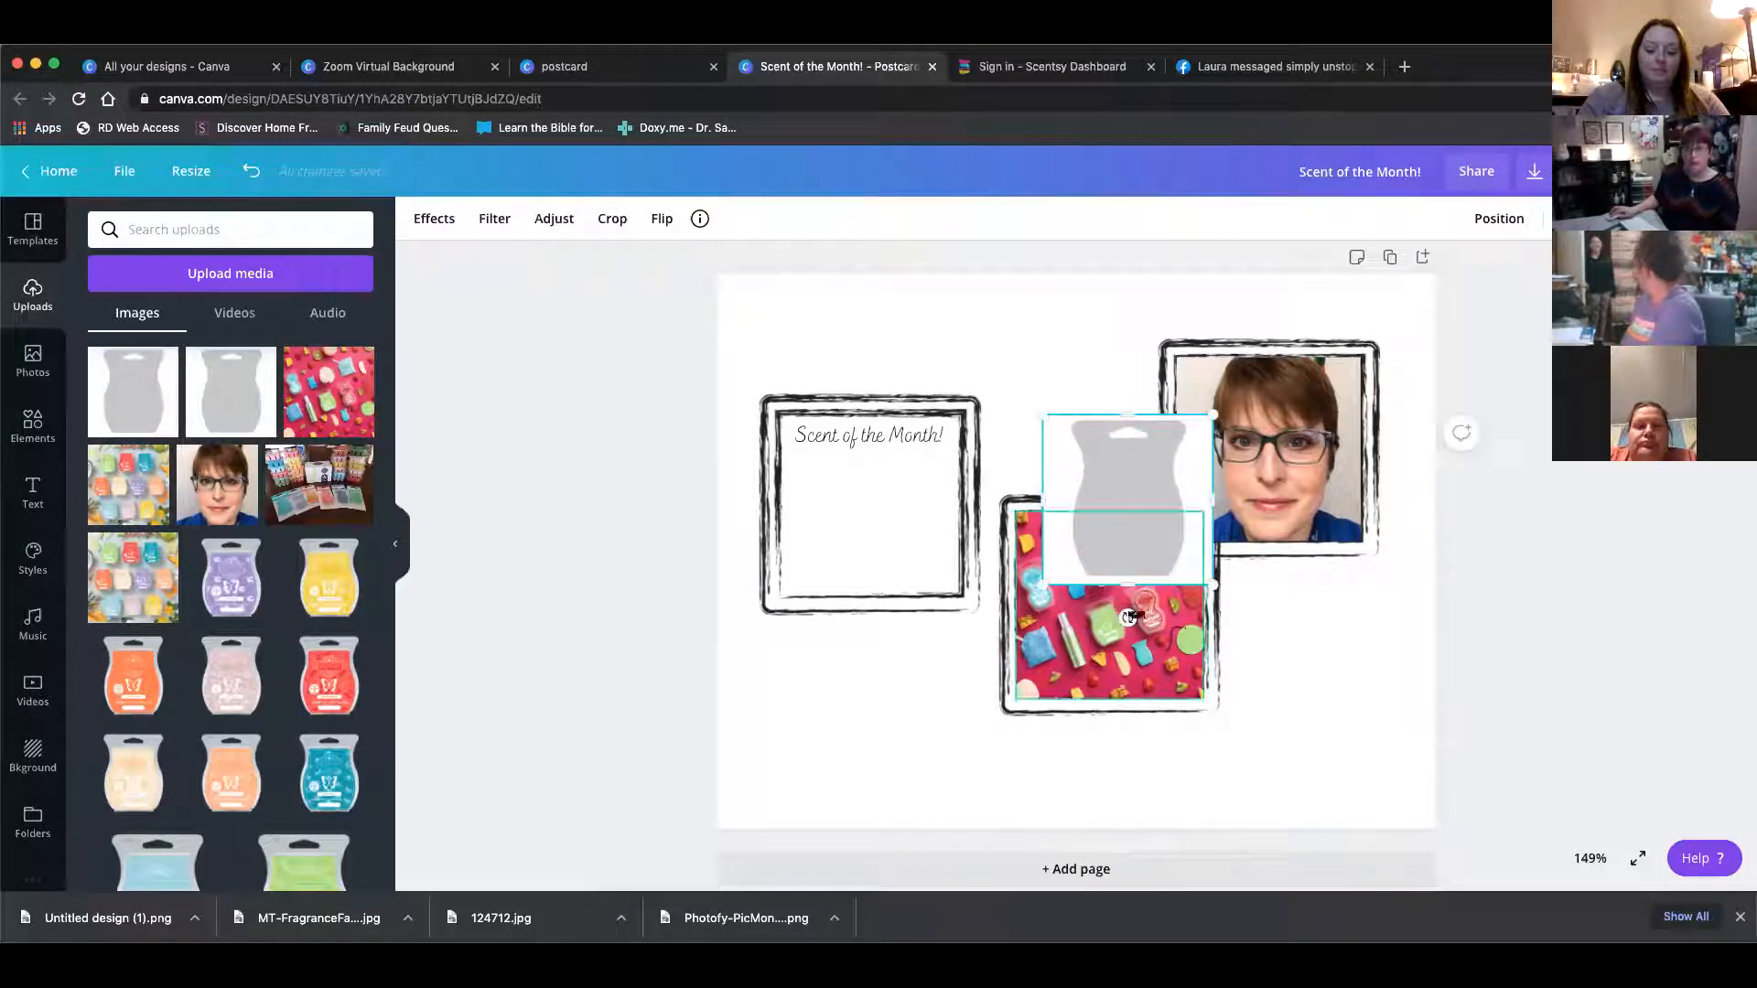
left_click_drag(1125, 502, 860, 701)
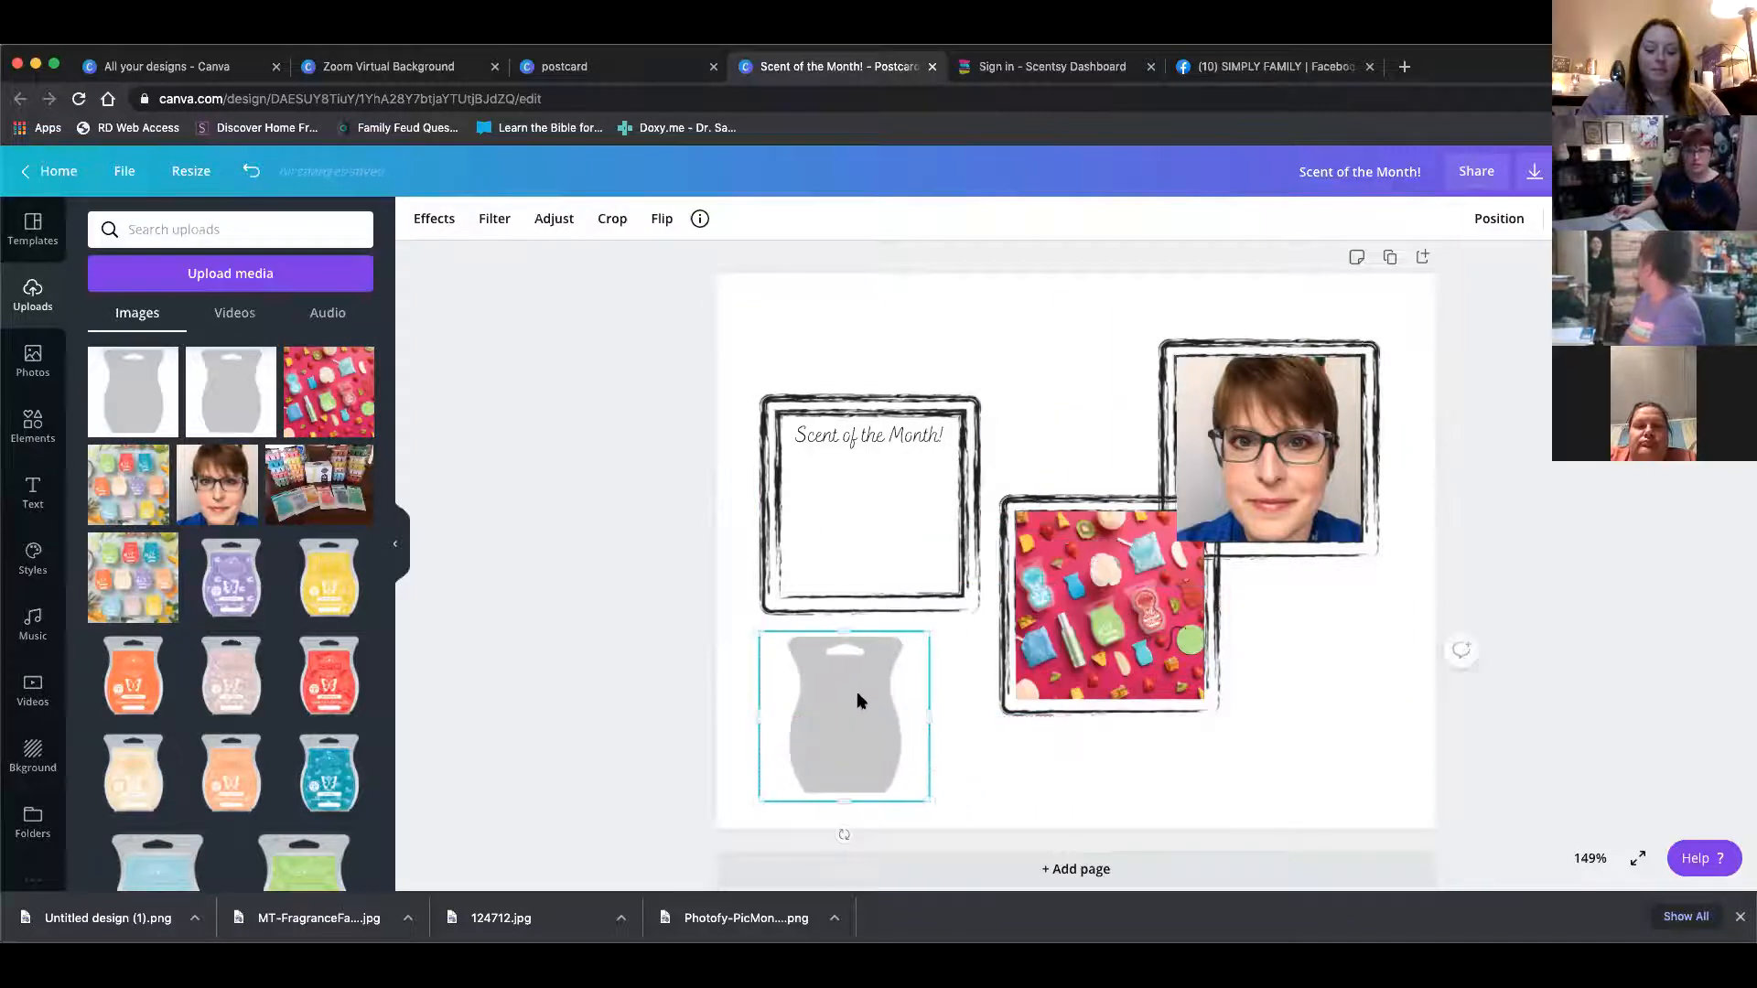
right_click(856, 707)
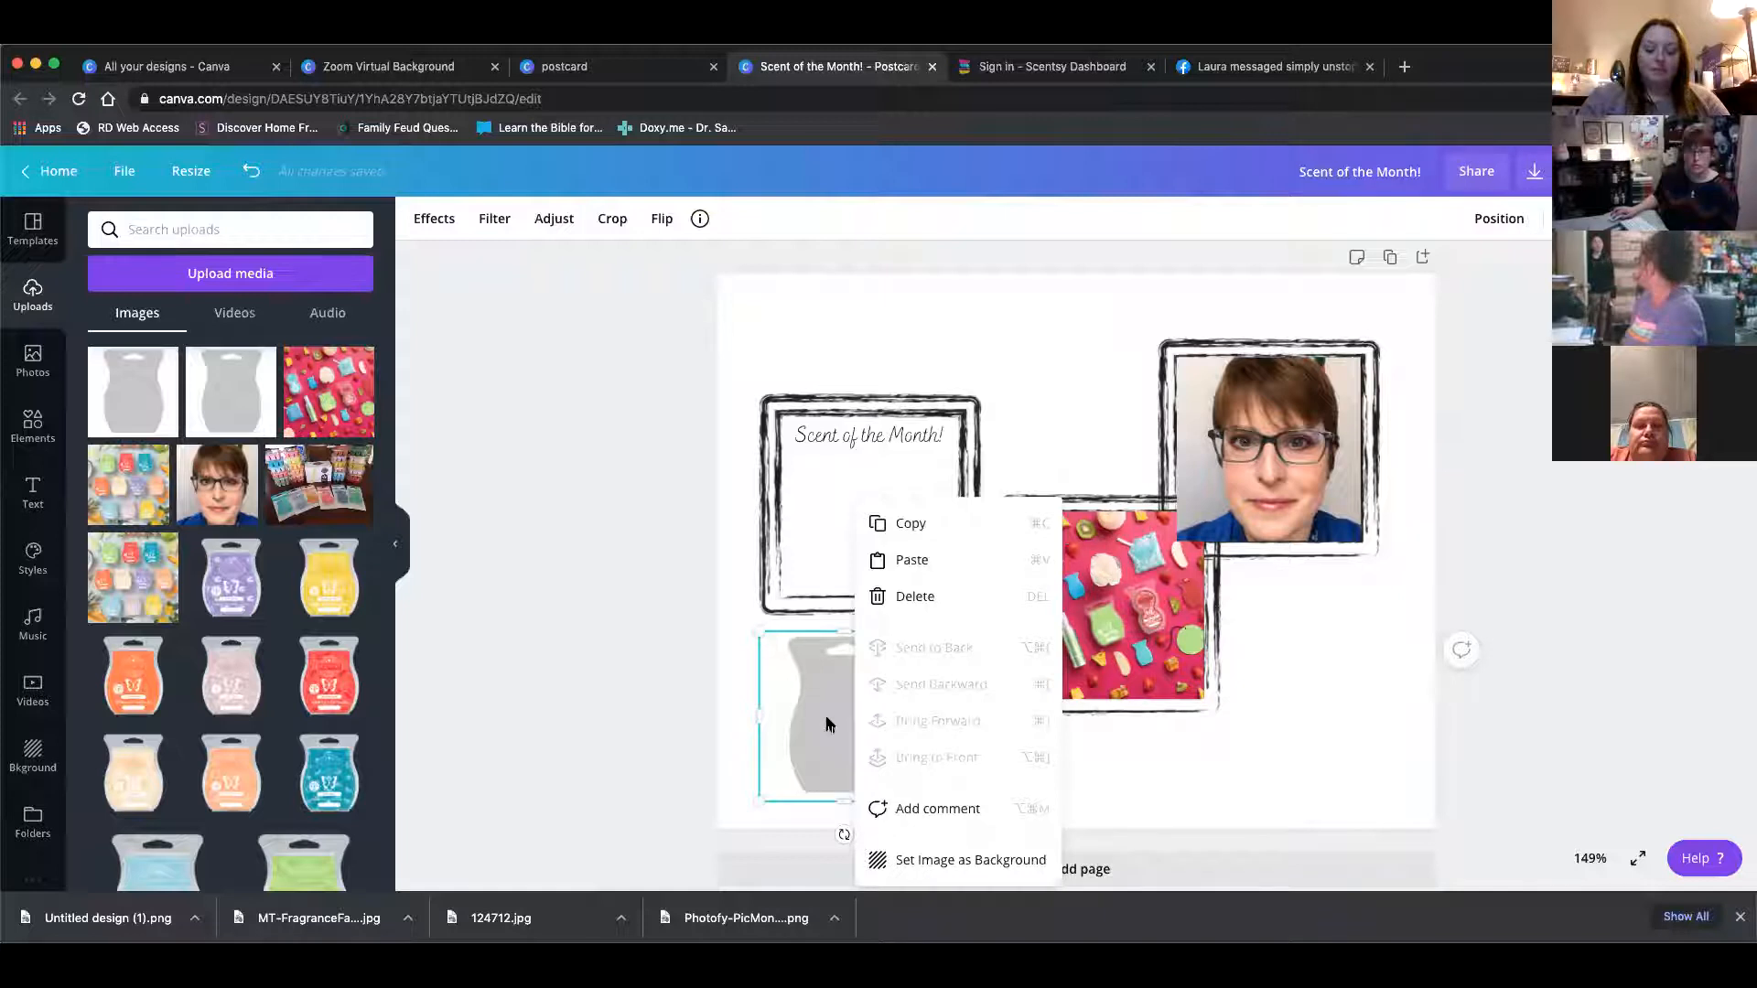
left_click(808, 762)
left_click_drag(777, 792, 788, 780)
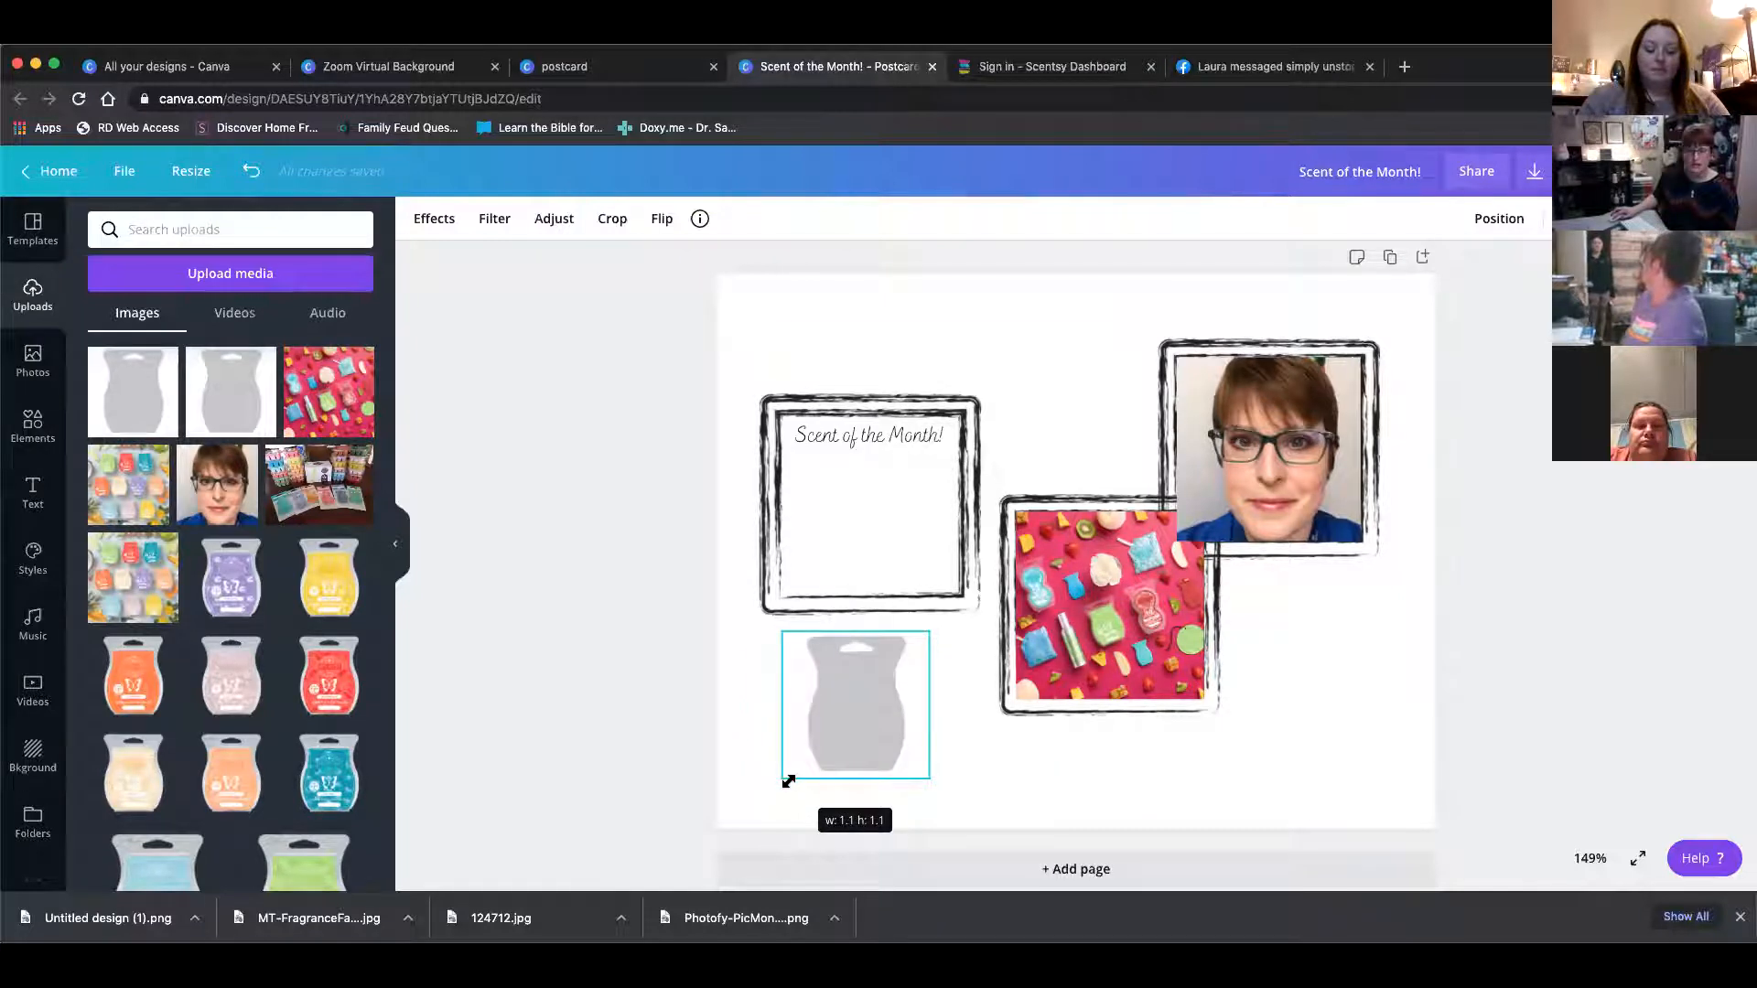
left_click_drag(788, 781, 743, 813)
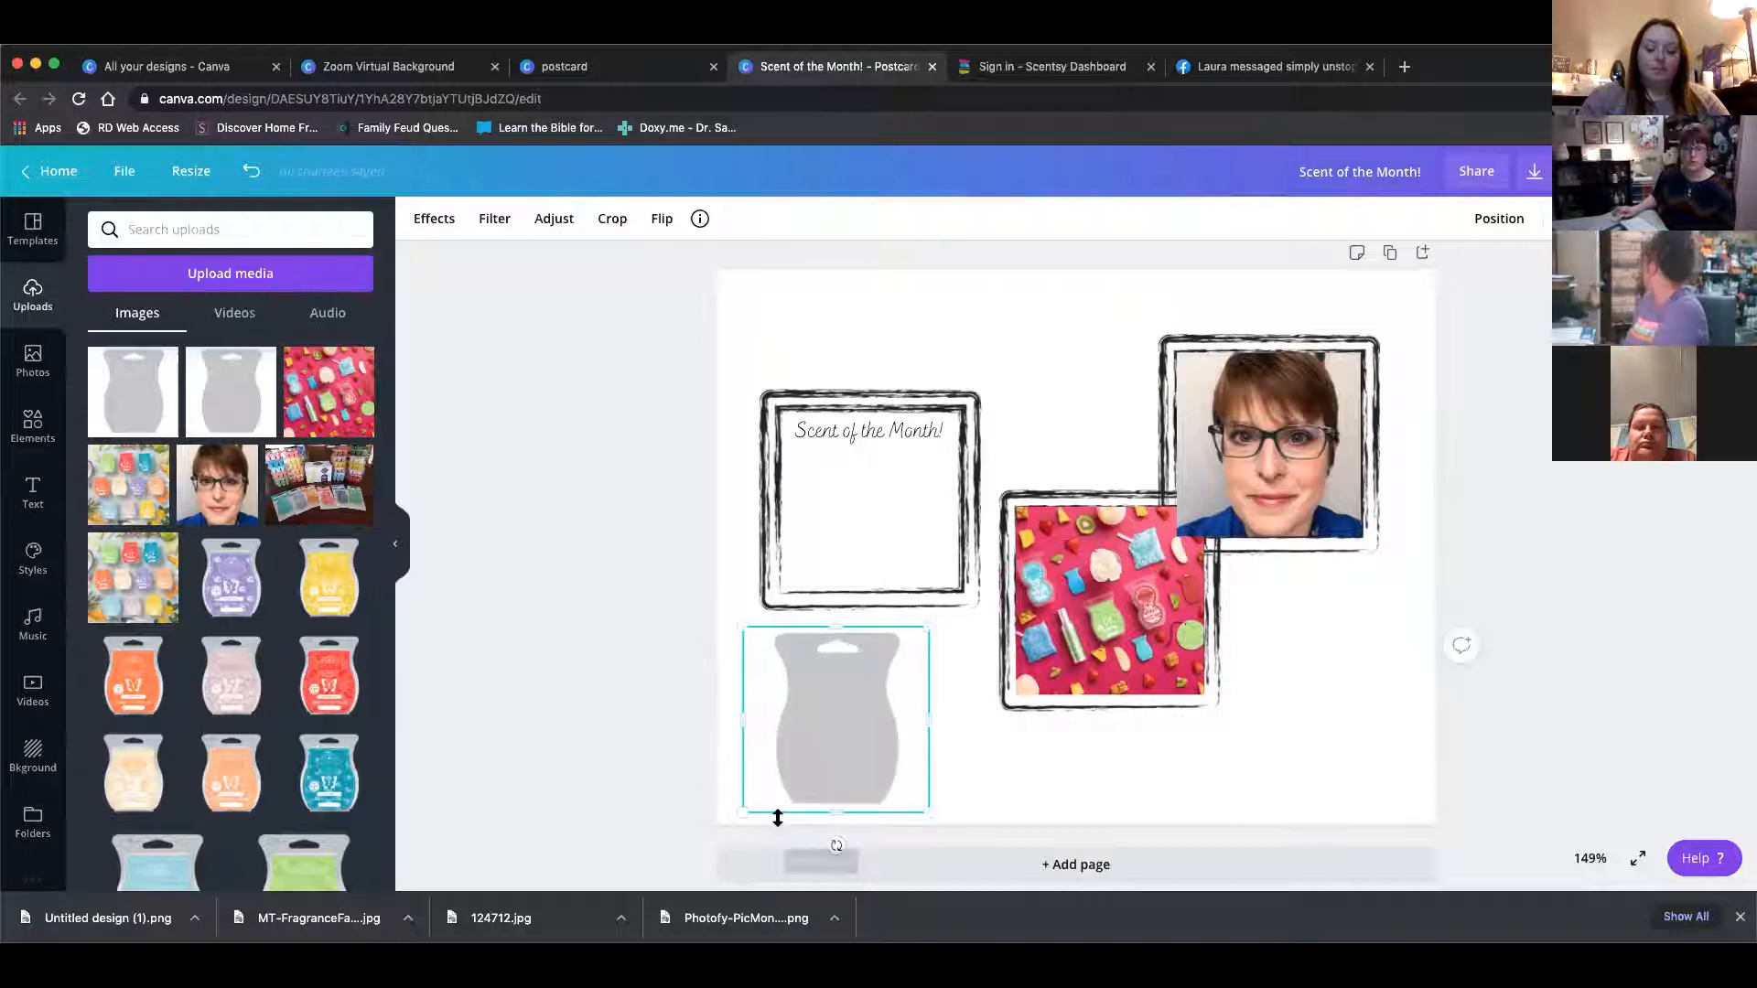
scroll(804, 781, "down", 1)
left_click(844, 509)
left_click(851, 654)
scroll(854, 665, "down", 1)
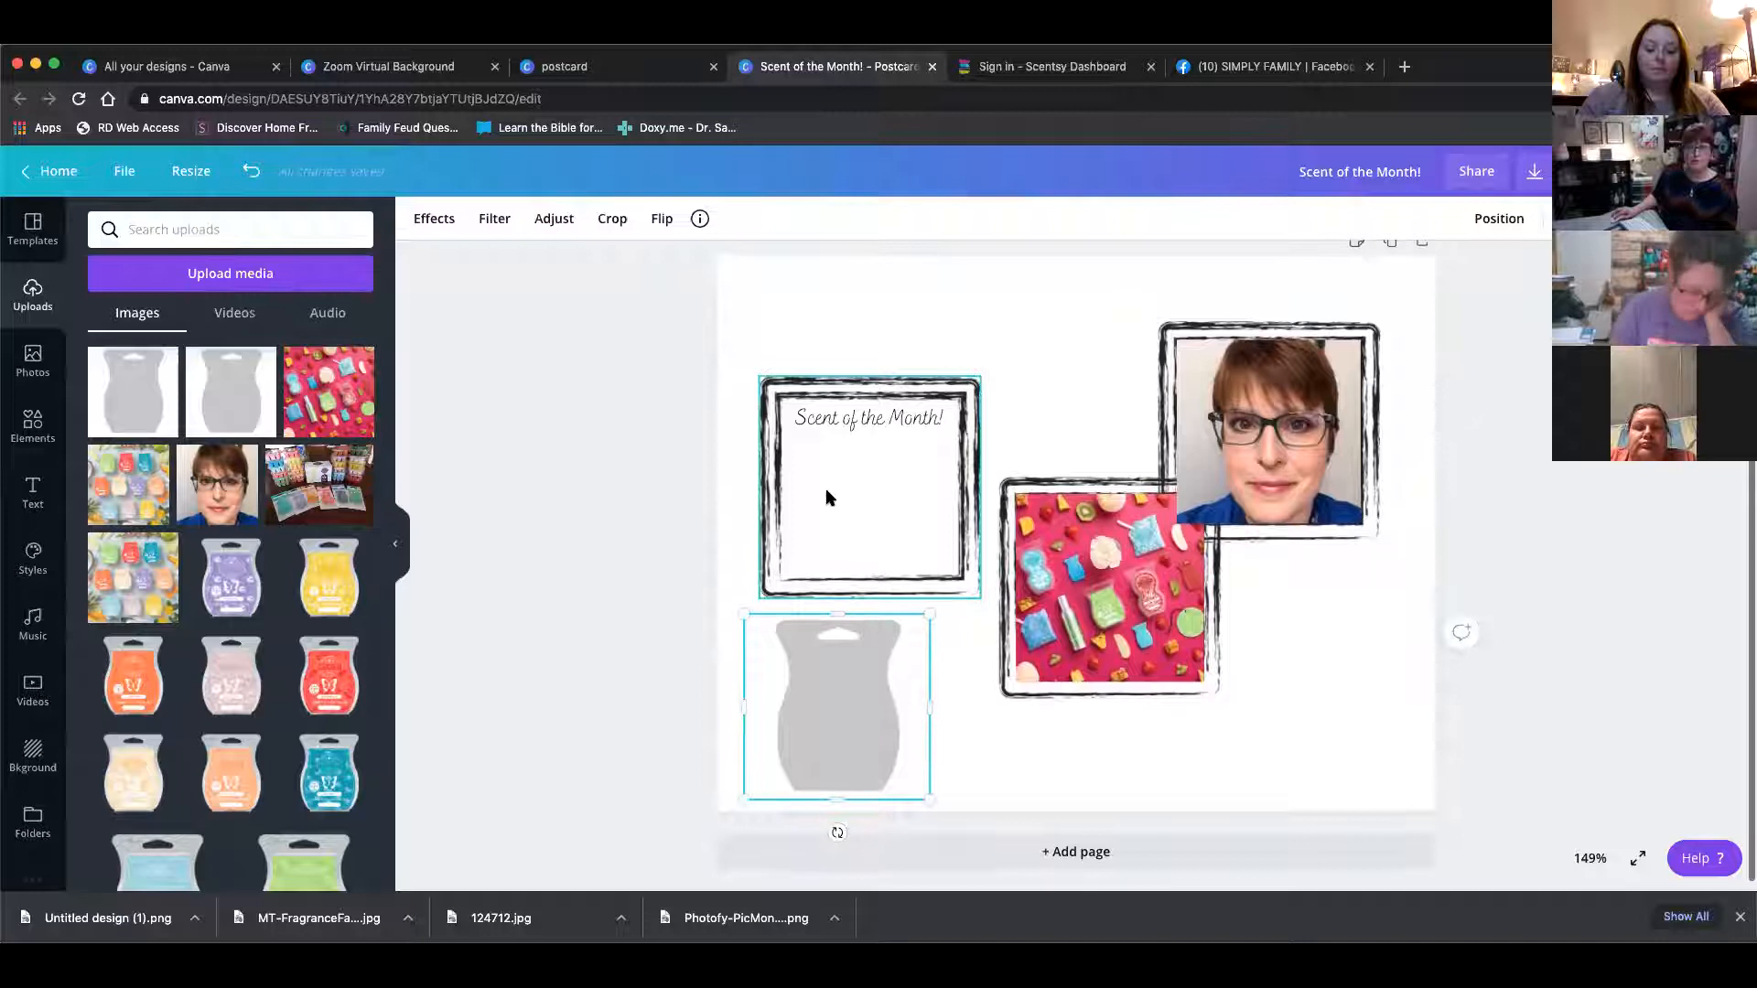
left_click_drag(831, 718, 867, 488)
Enlarge the first frame slightly and move the Scent of the Month! text to the frame's bottom edge
left_click(763, 589)
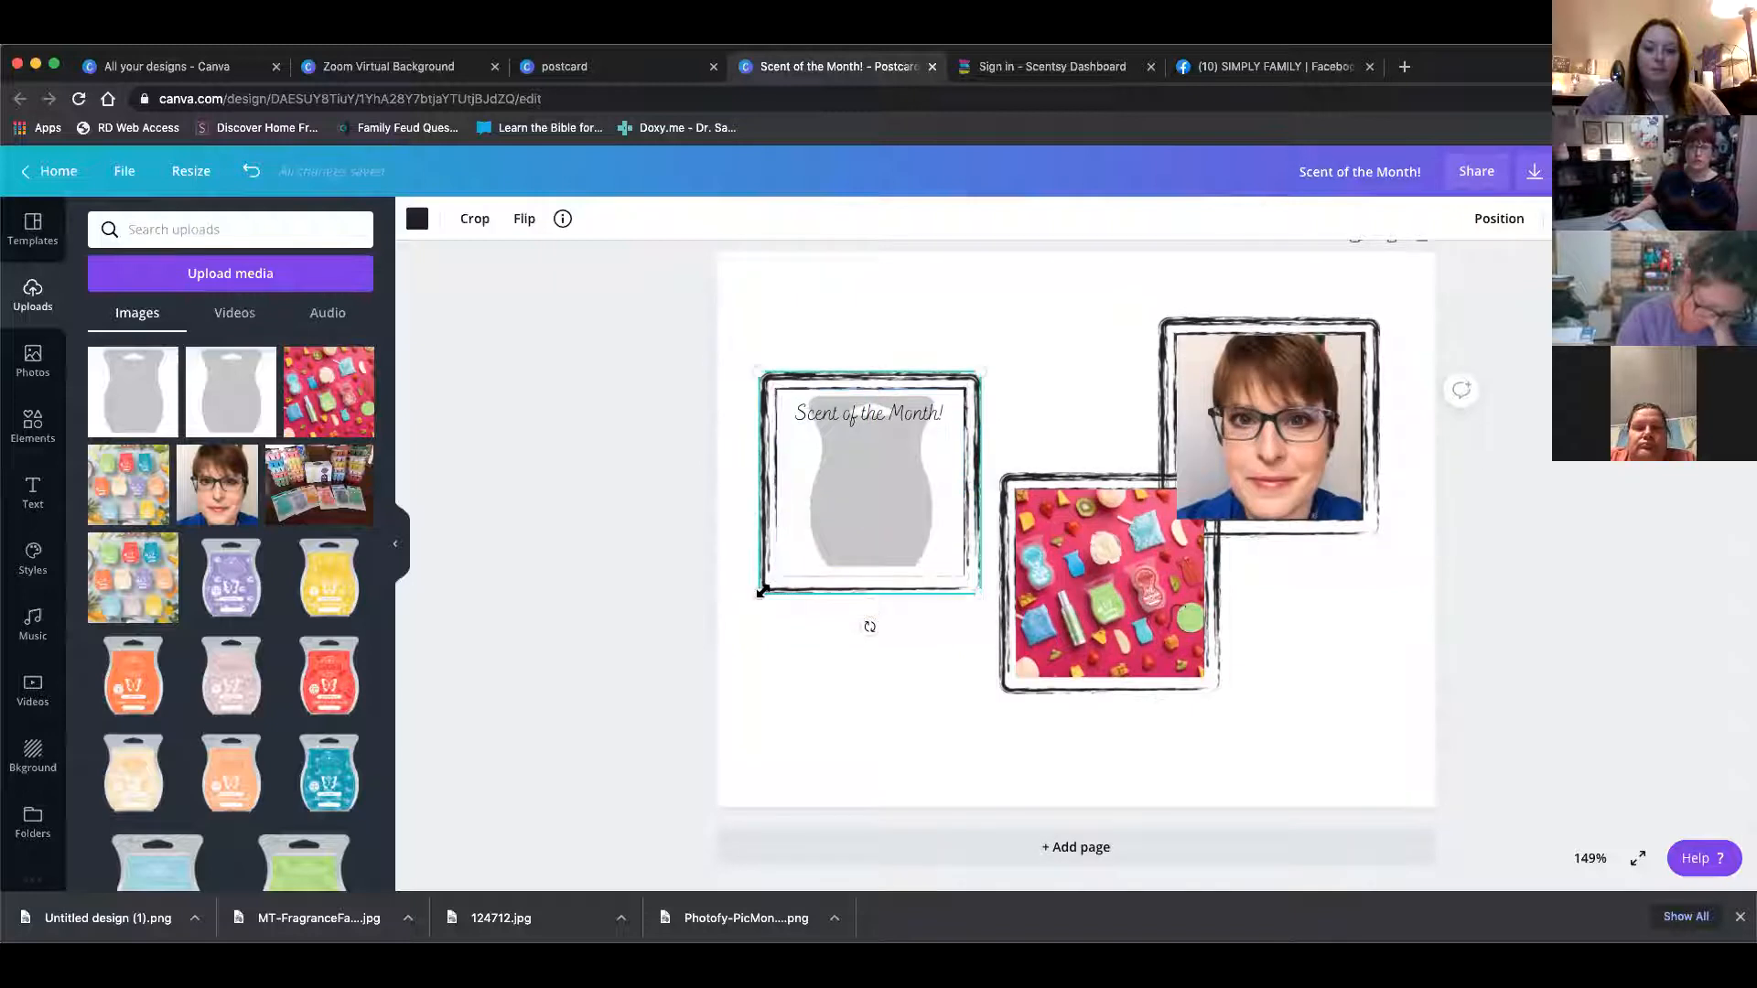
left_click_drag(763, 598, 820, 600)
left_click_drag(851, 419, 851, 573)
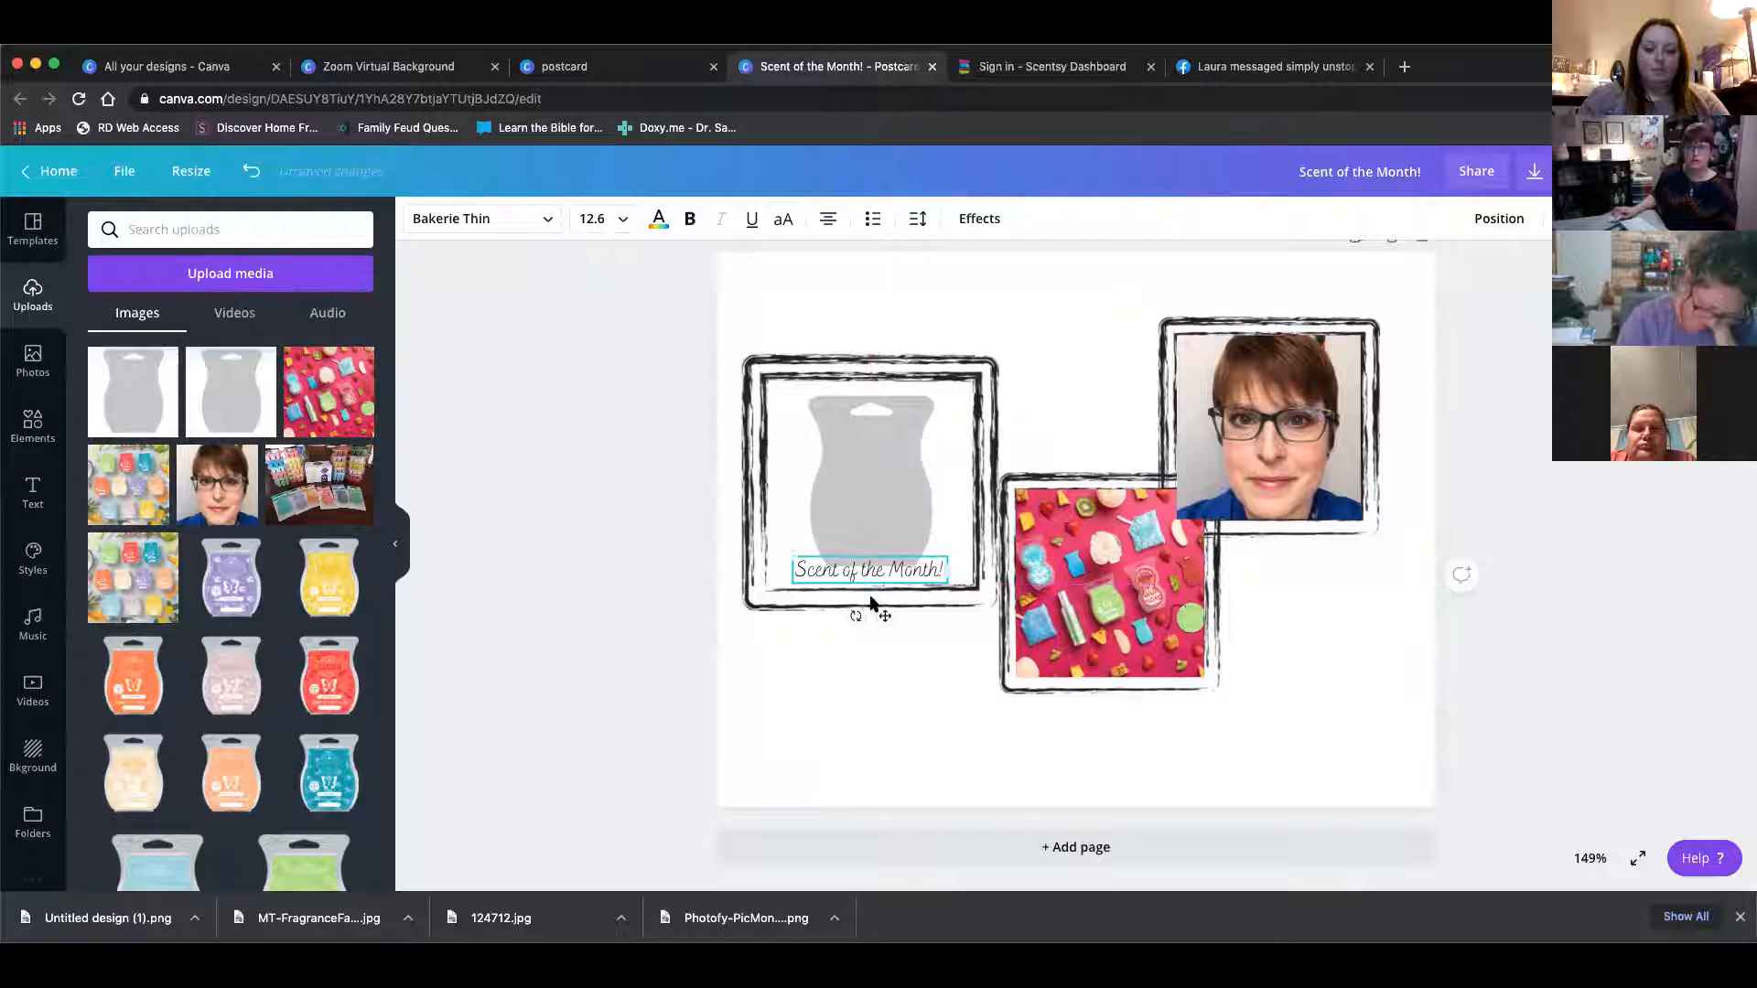
left_click(906, 667)
left_click(881, 500)
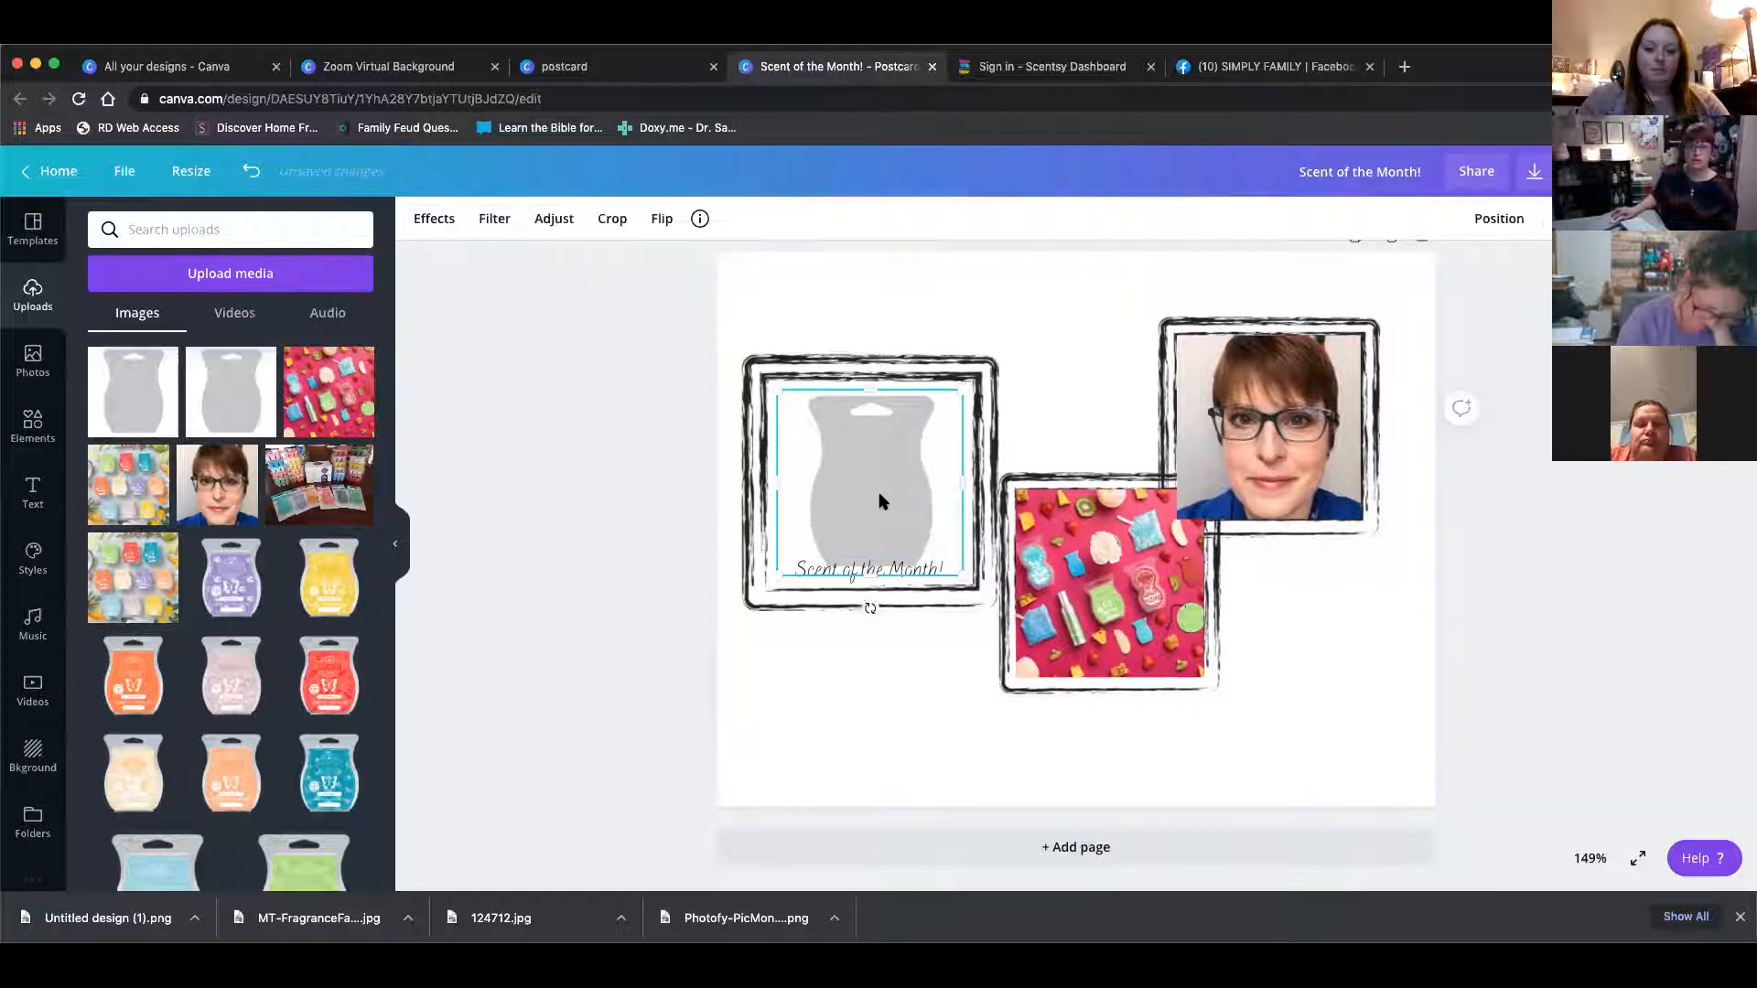
left_click(892, 636)
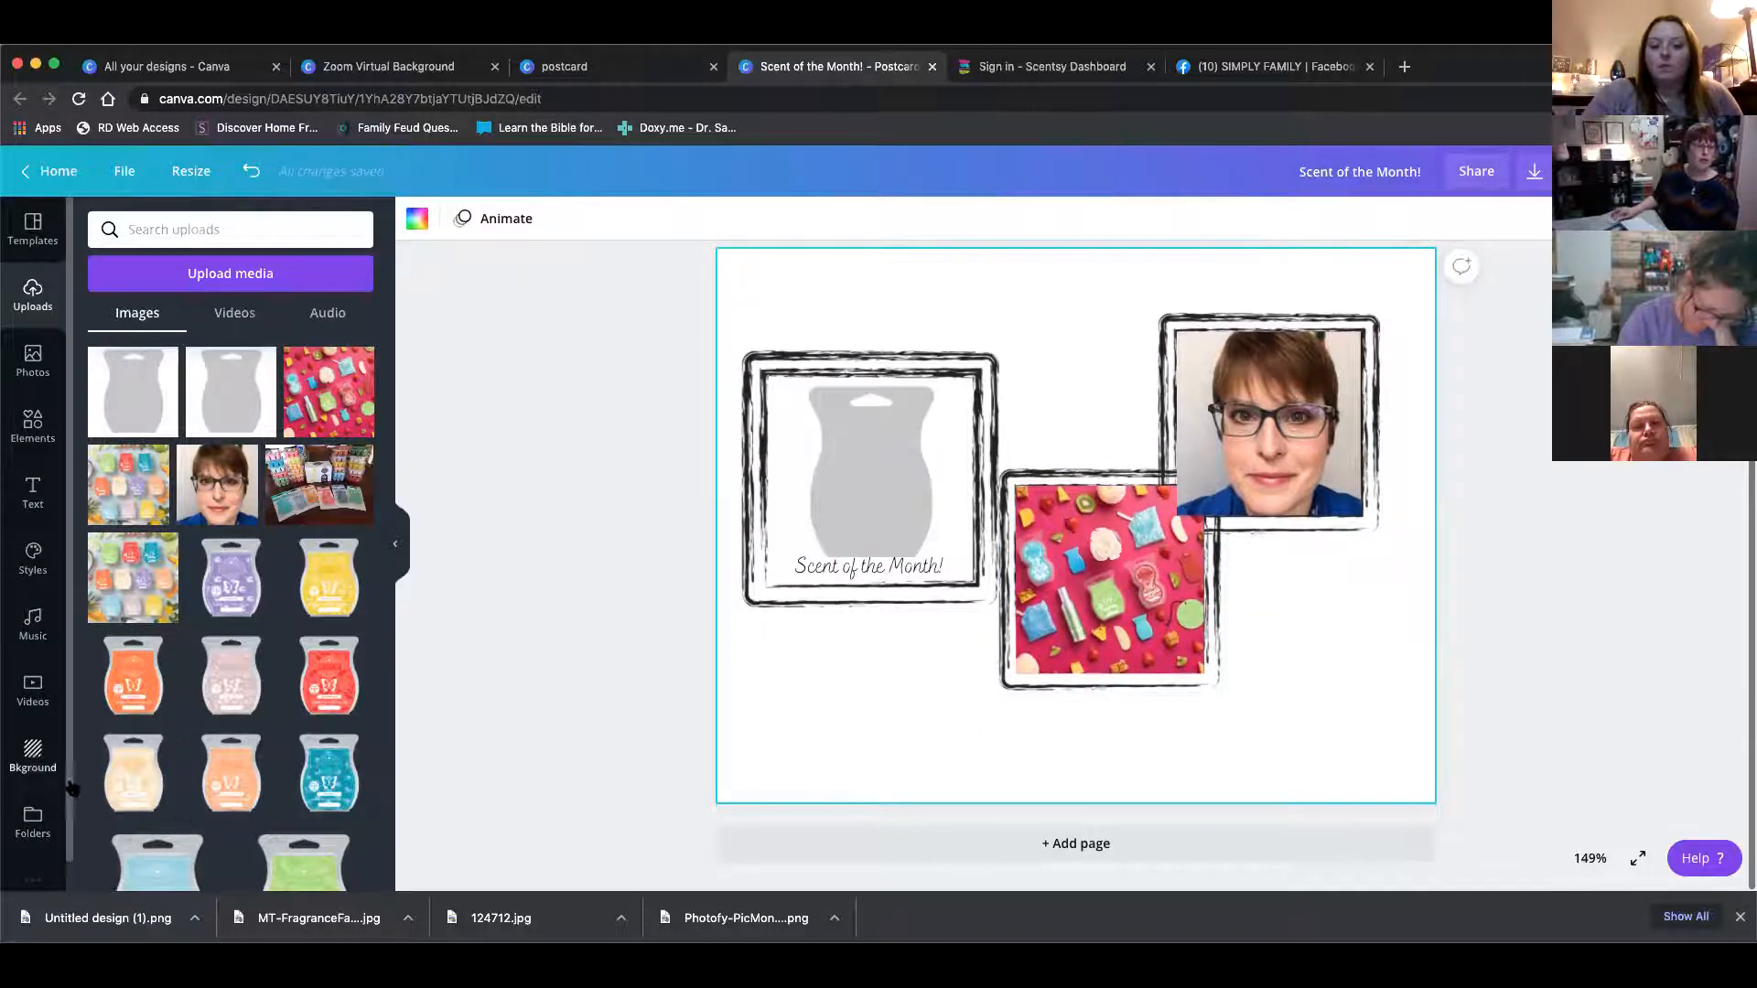
Try several backgrounds and apply the white brick wall background to the postcard
left_click(35, 758)
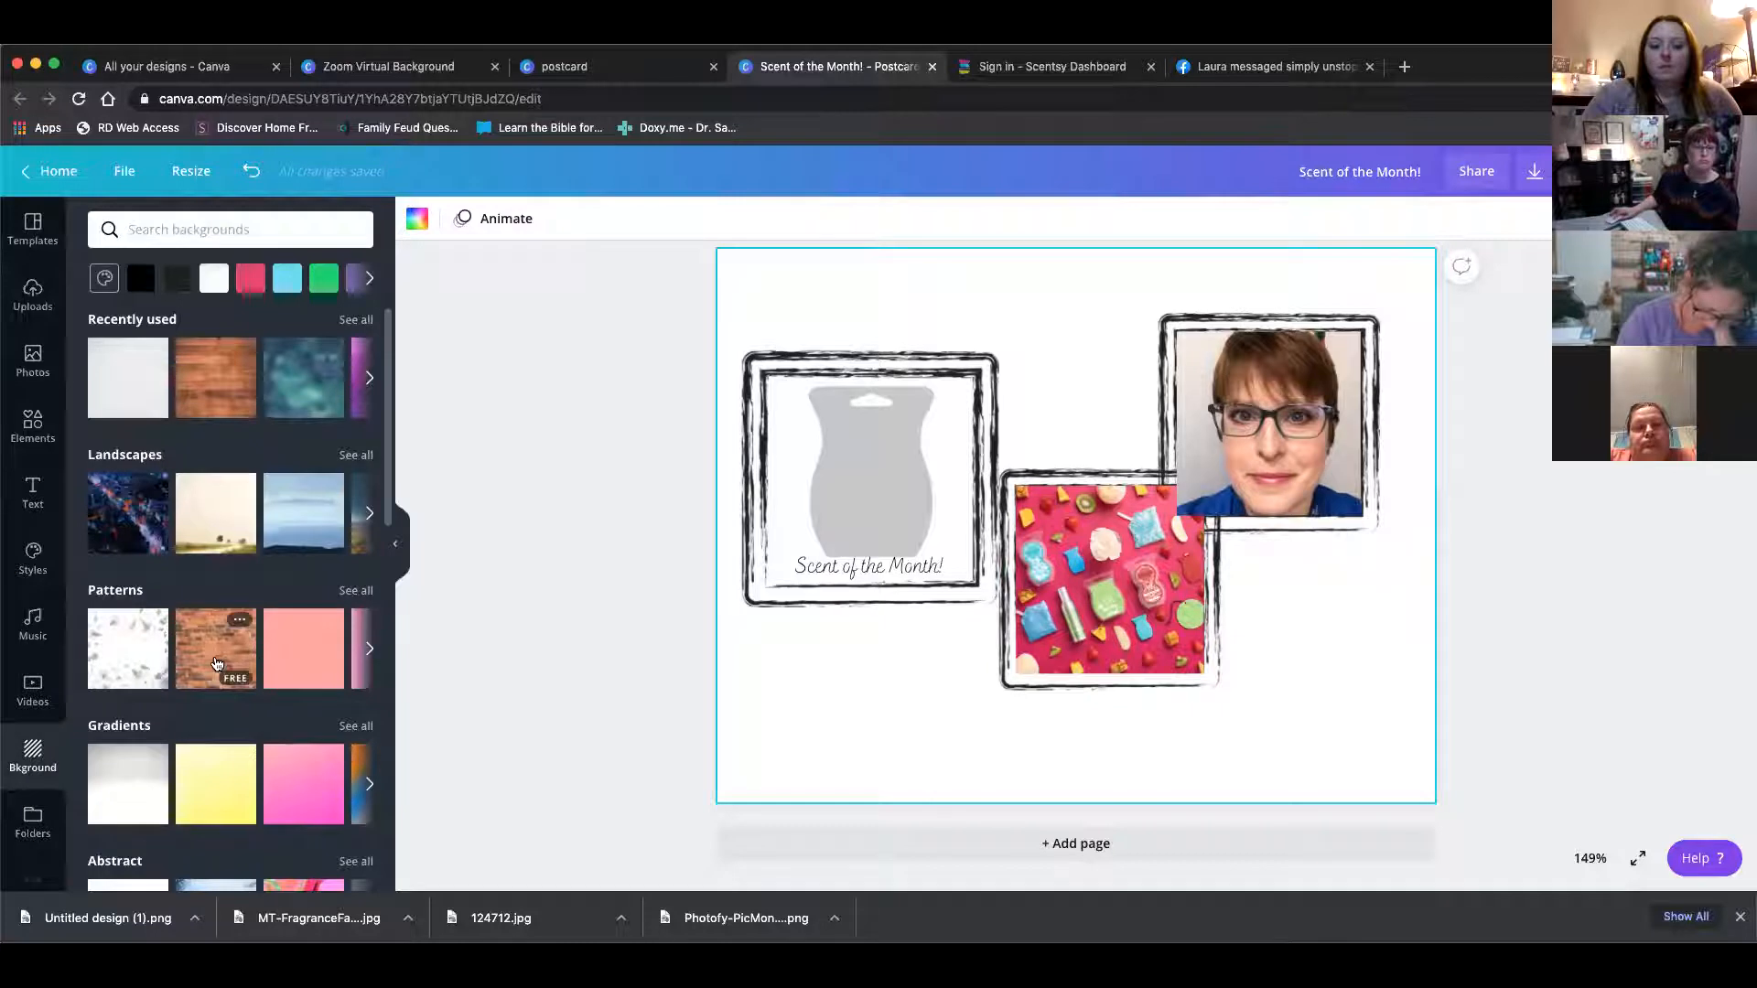
left_click(217, 663)
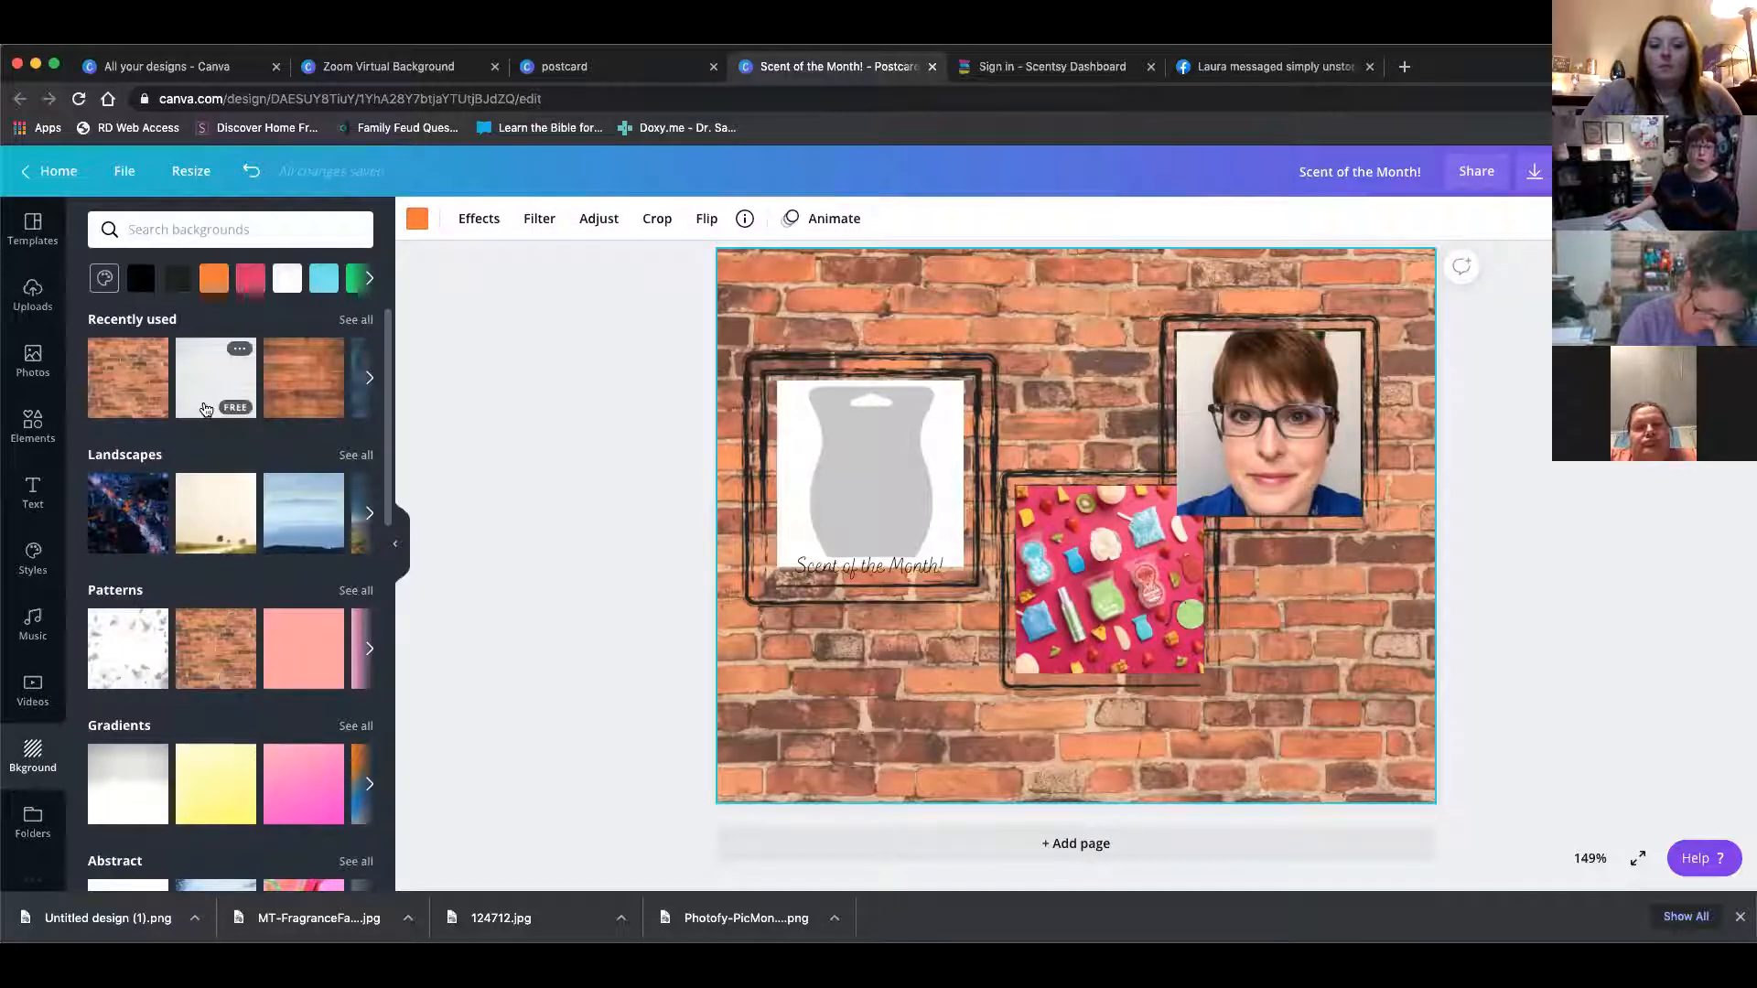
left_click(218, 384)
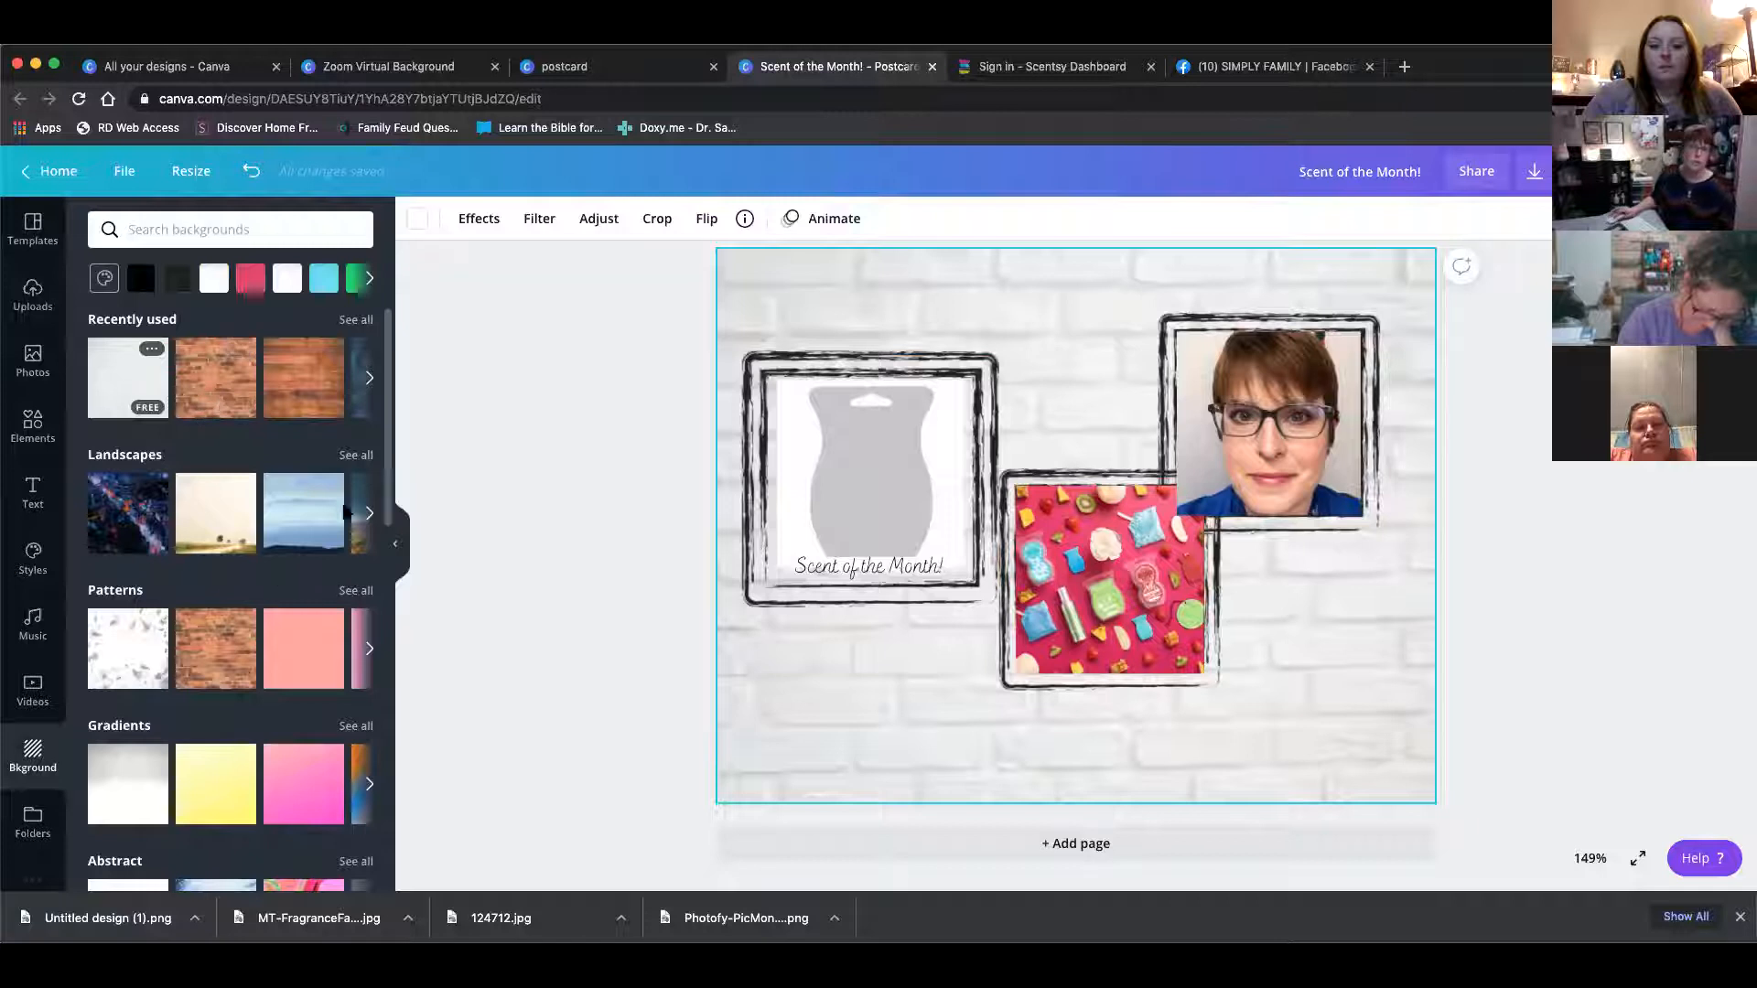
scroll(313, 379, "right", 3)
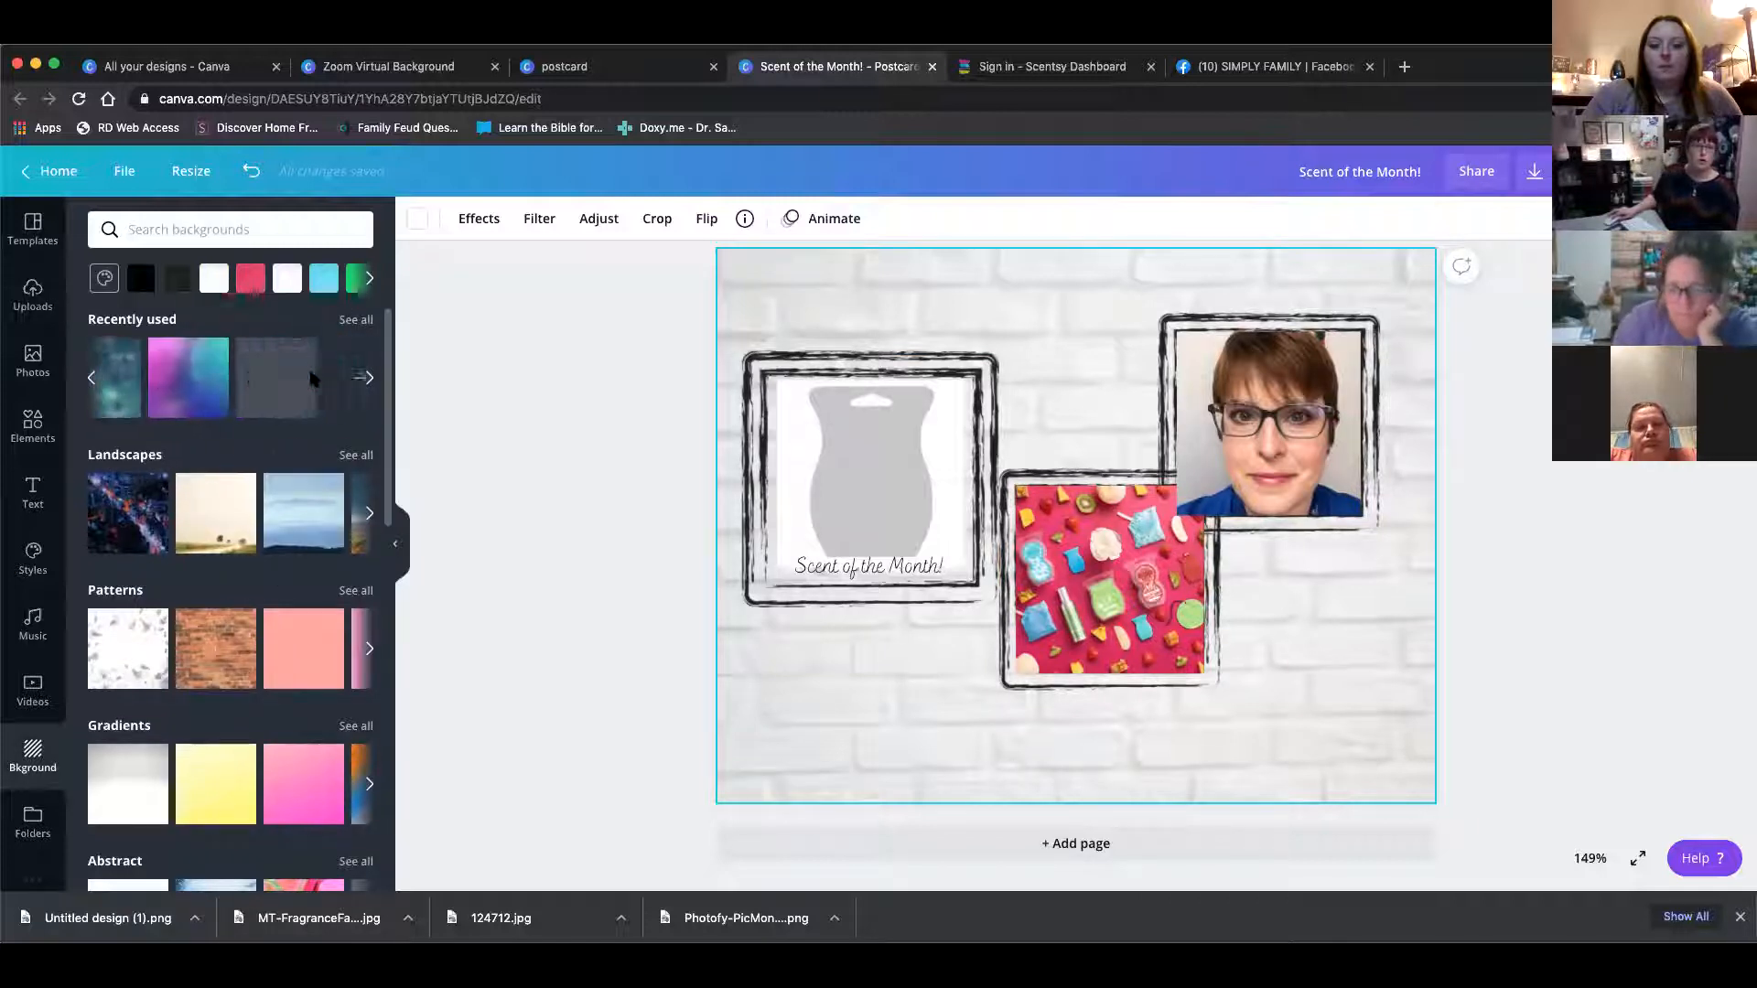
left_click(306, 366)
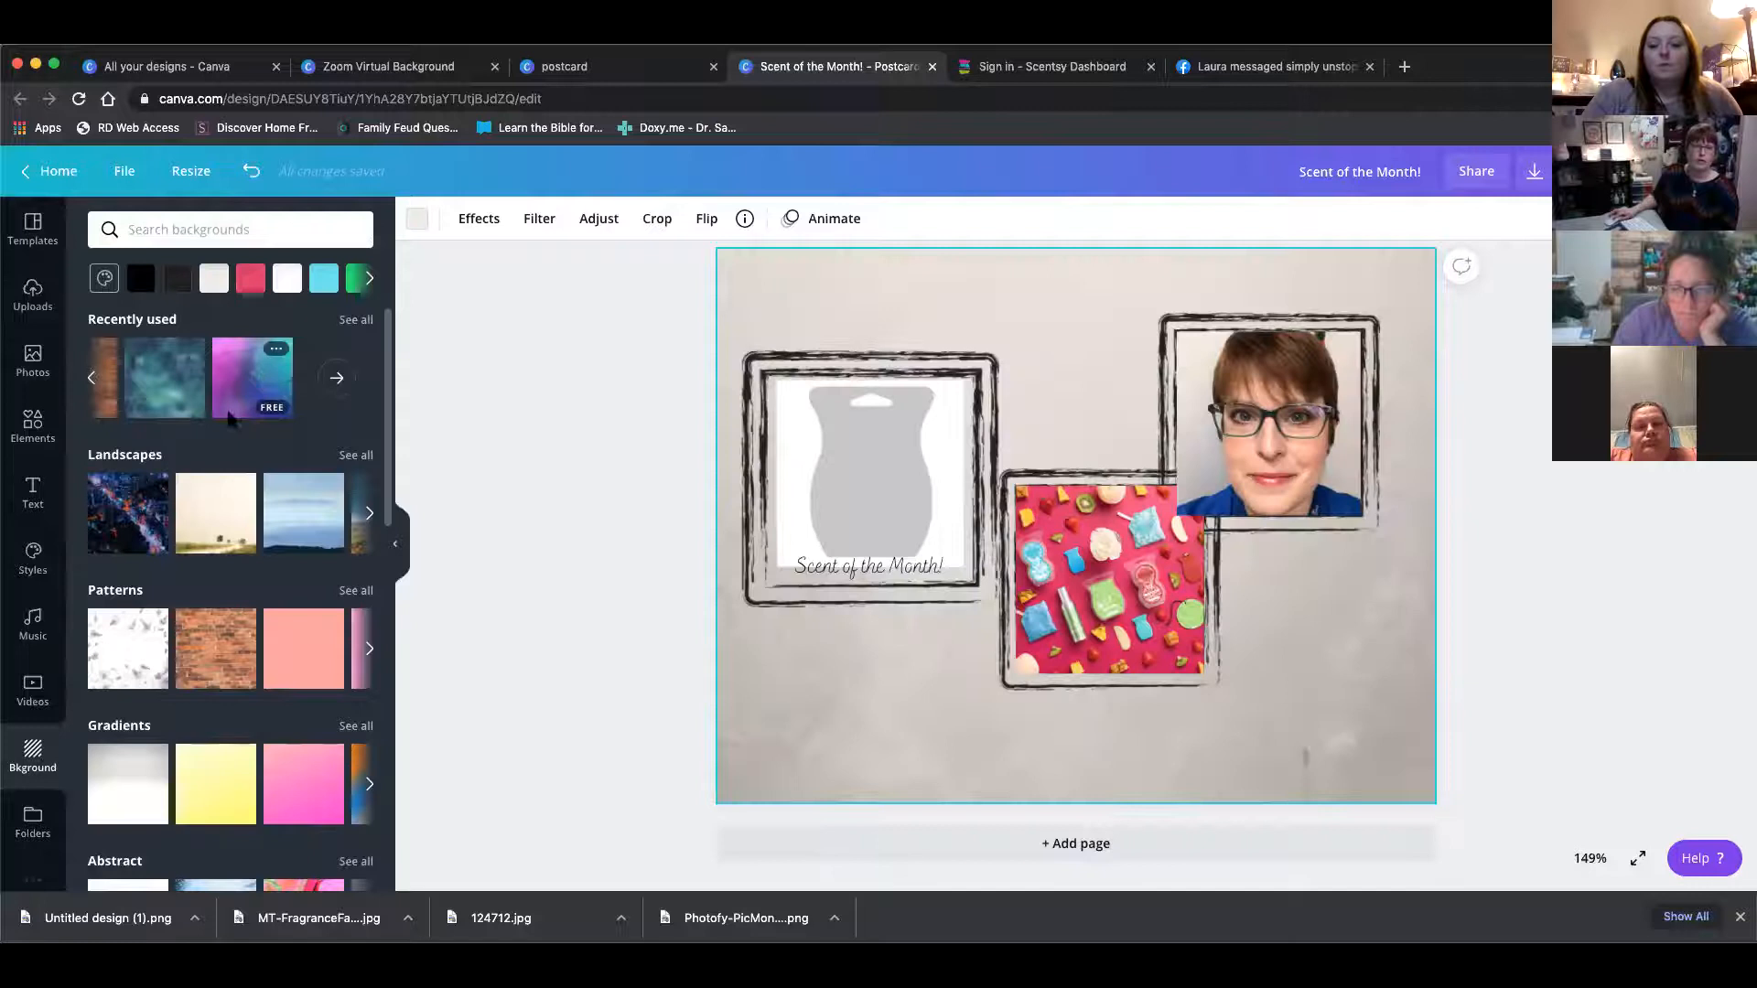
scroll(271, 688, "down", 2)
scroll(272, 687, "down", 2)
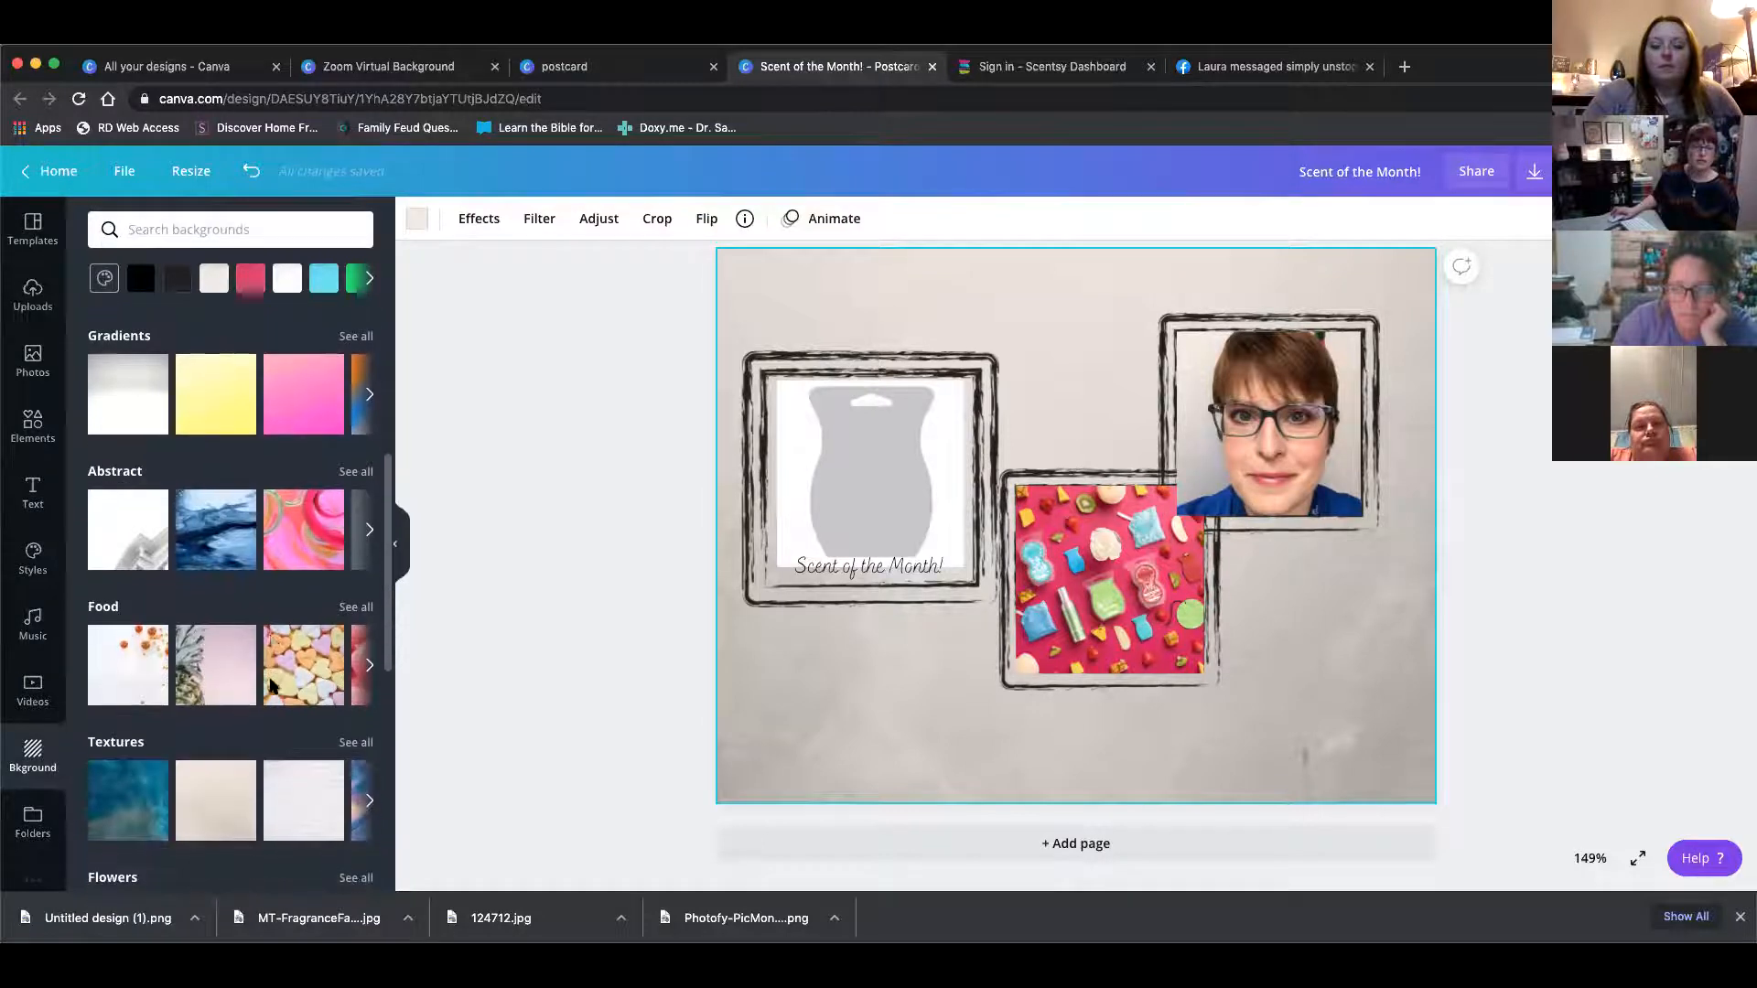
scroll(272, 687, "down", 1)
left_click(139, 762)
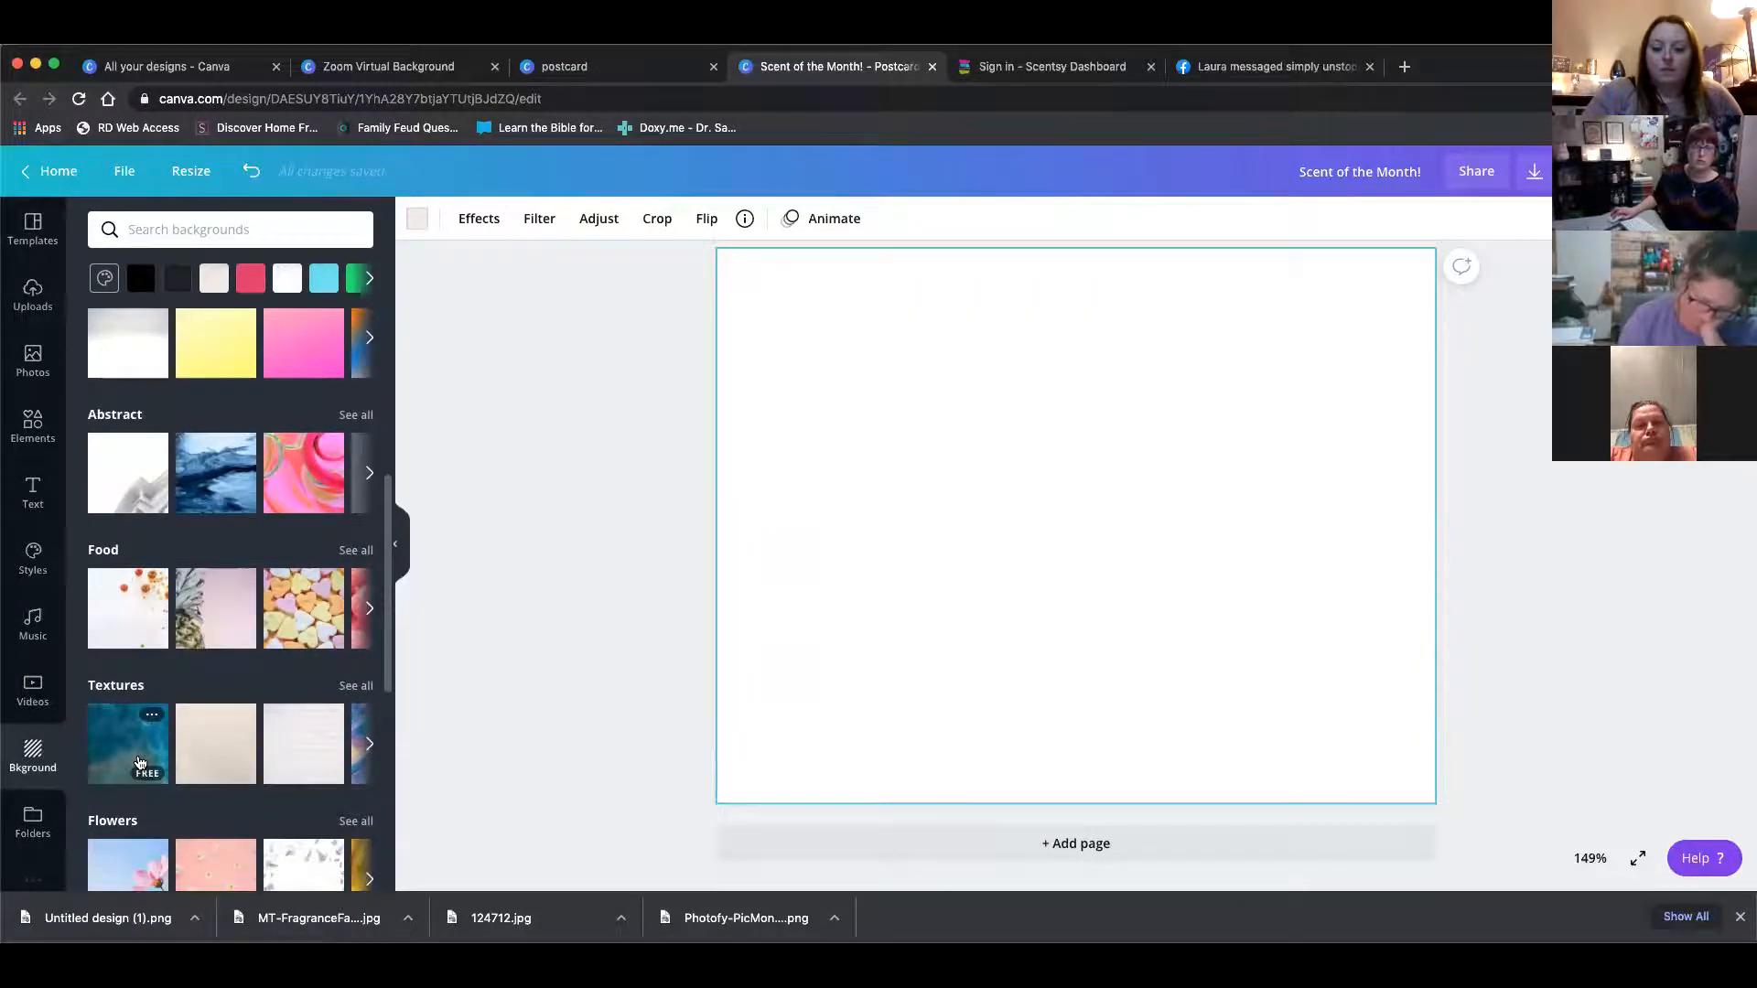
scroll(229, 743, "right", 5)
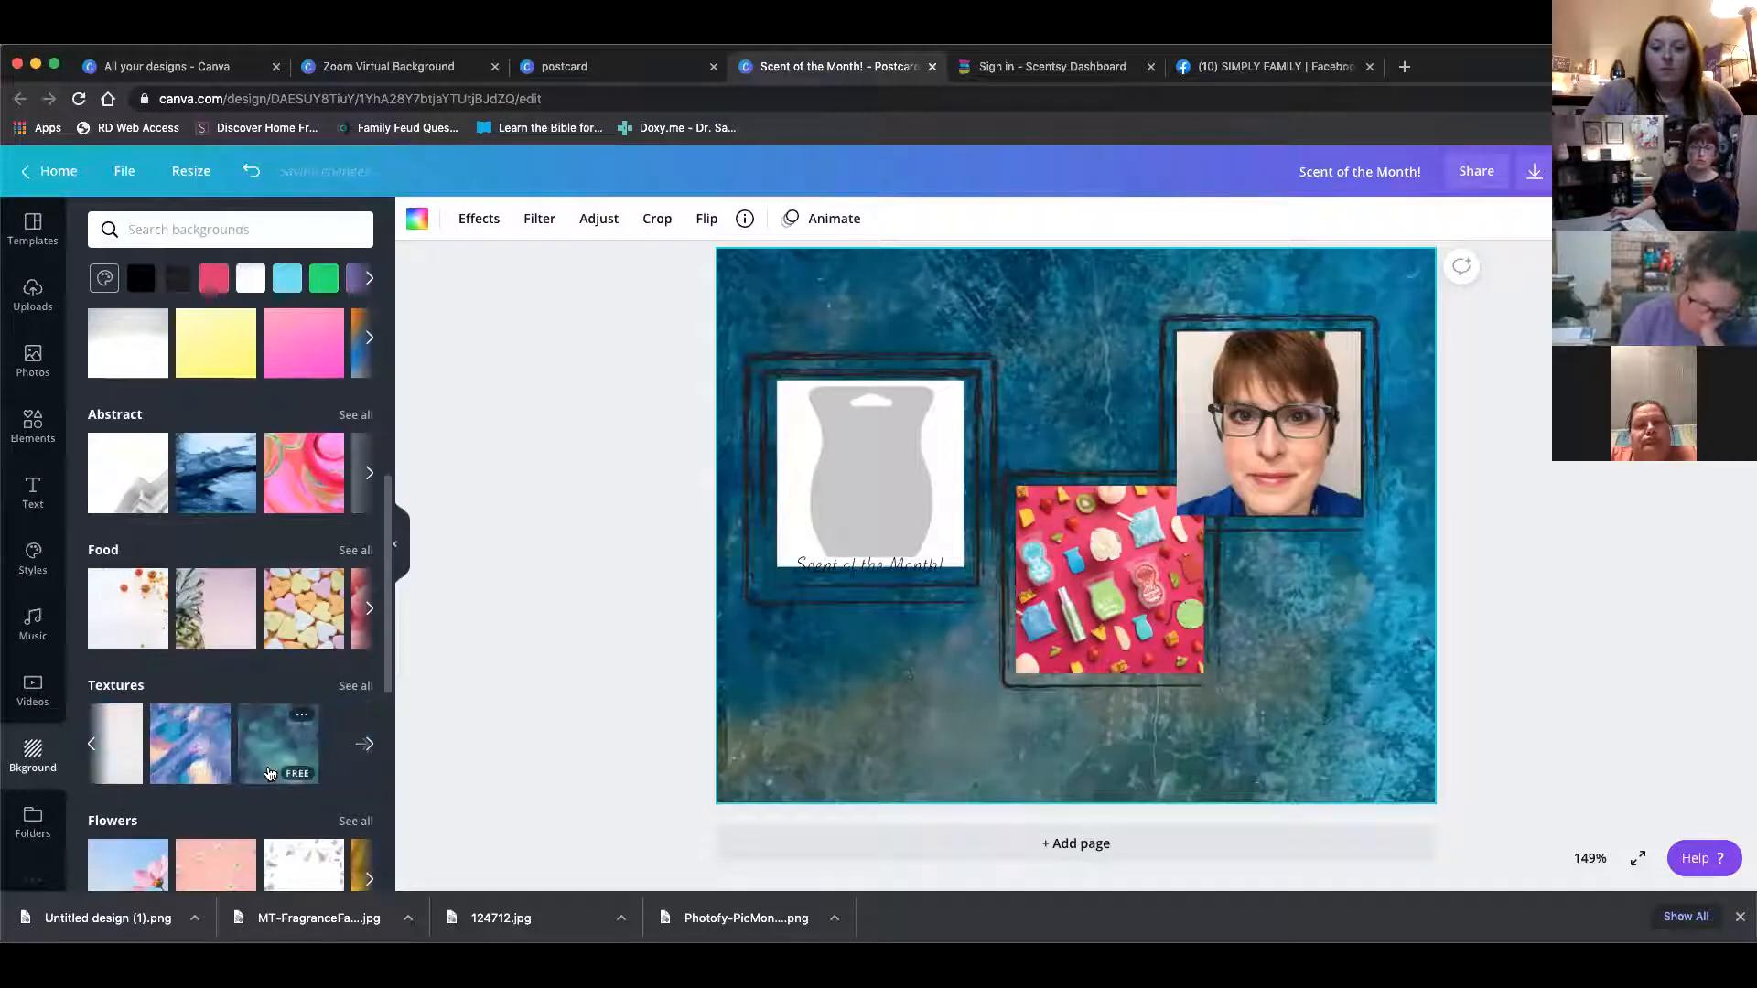
left_click(119, 743)
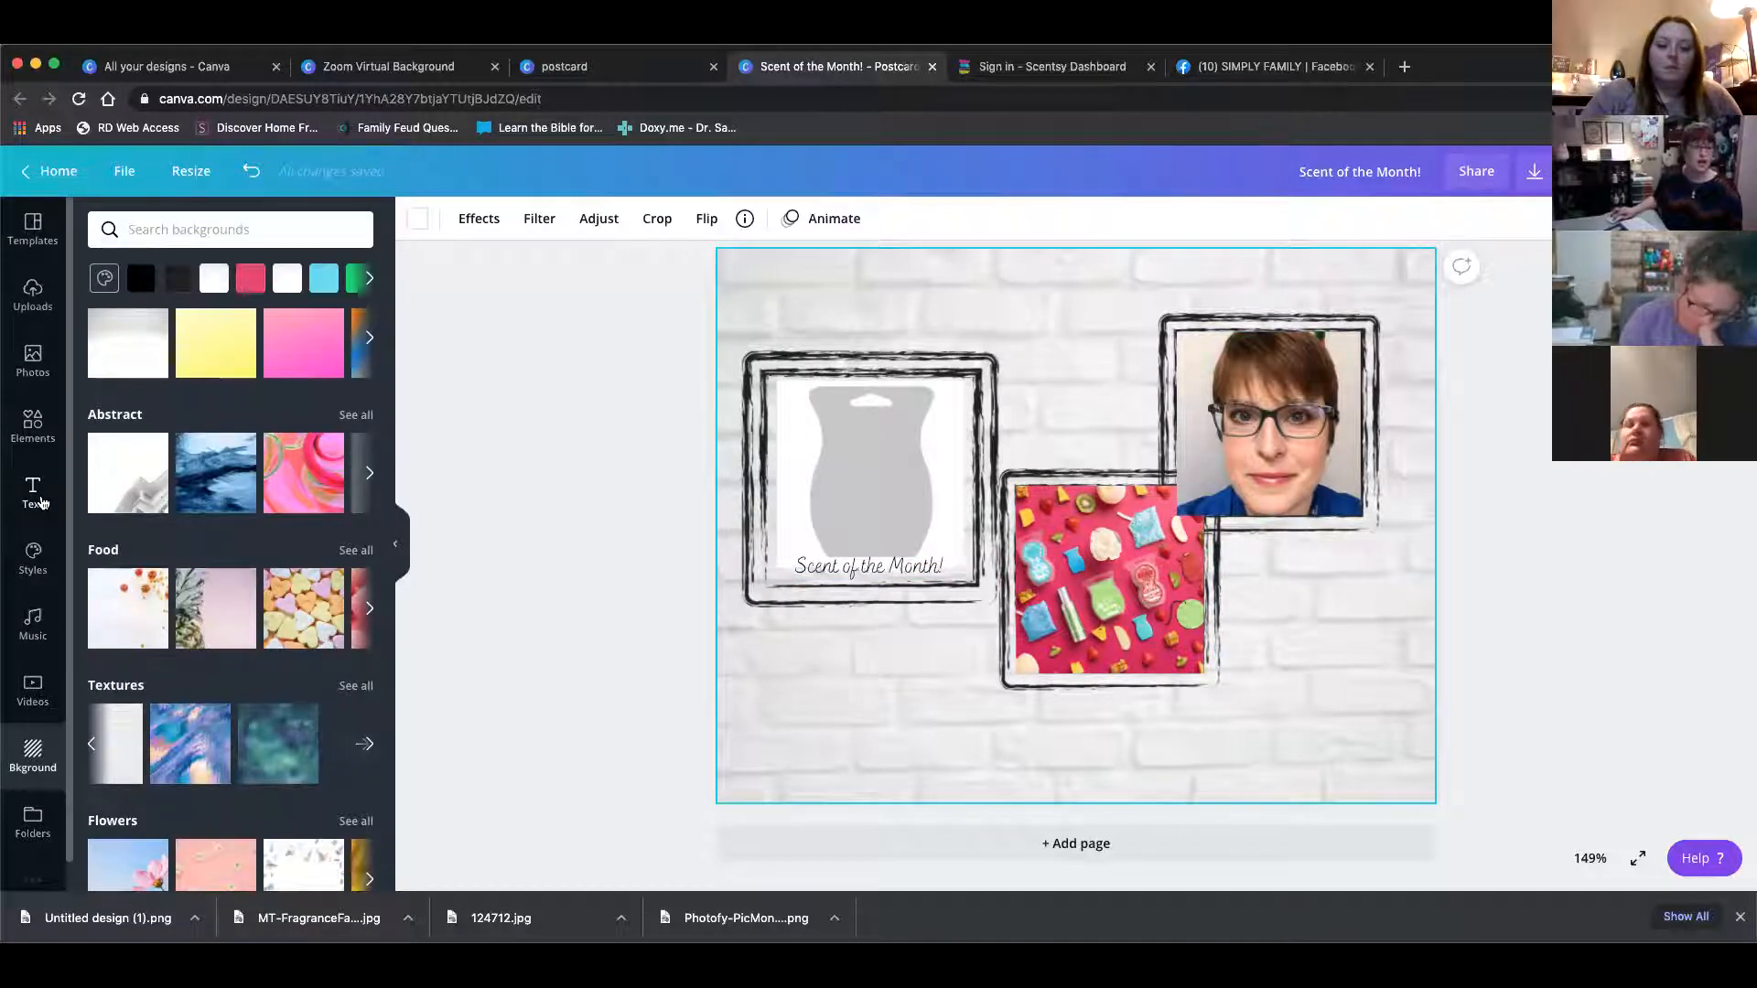
Add a heading text box to the postcard, deleting the extra duplicate headings that were added
left_click(42, 503)
left_click(137, 263)
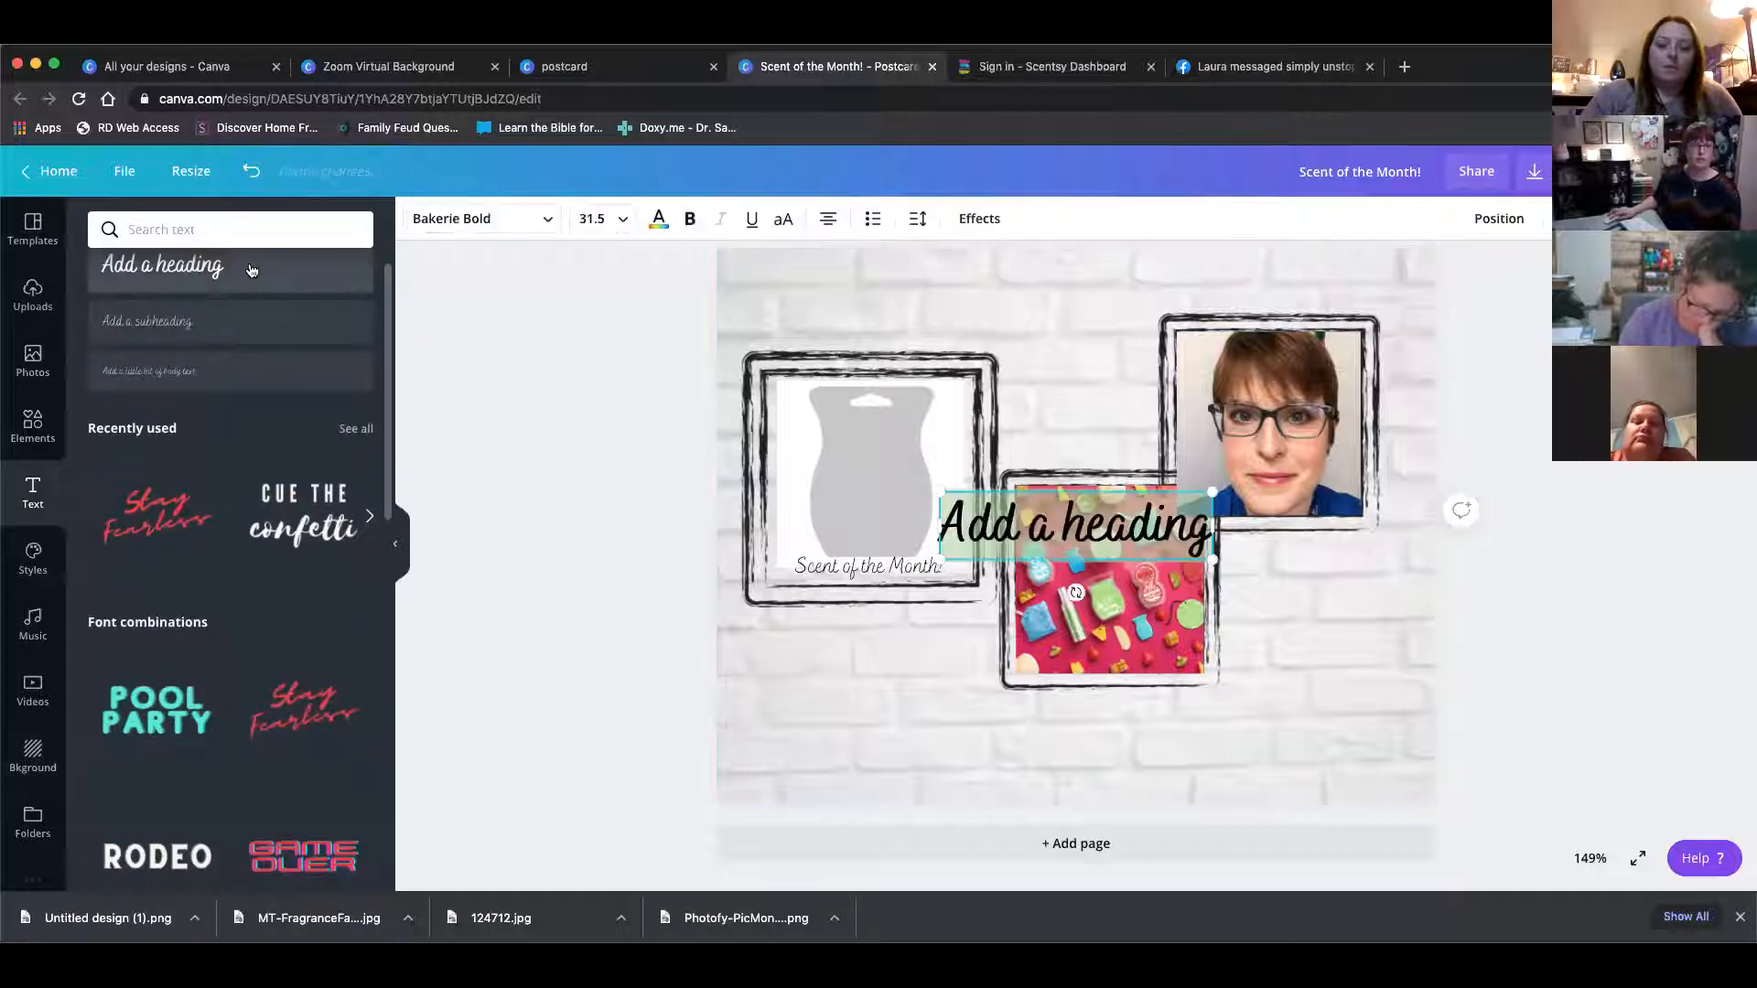
left_click(136, 263)
left_click(137, 263)
left_click(137, 263)
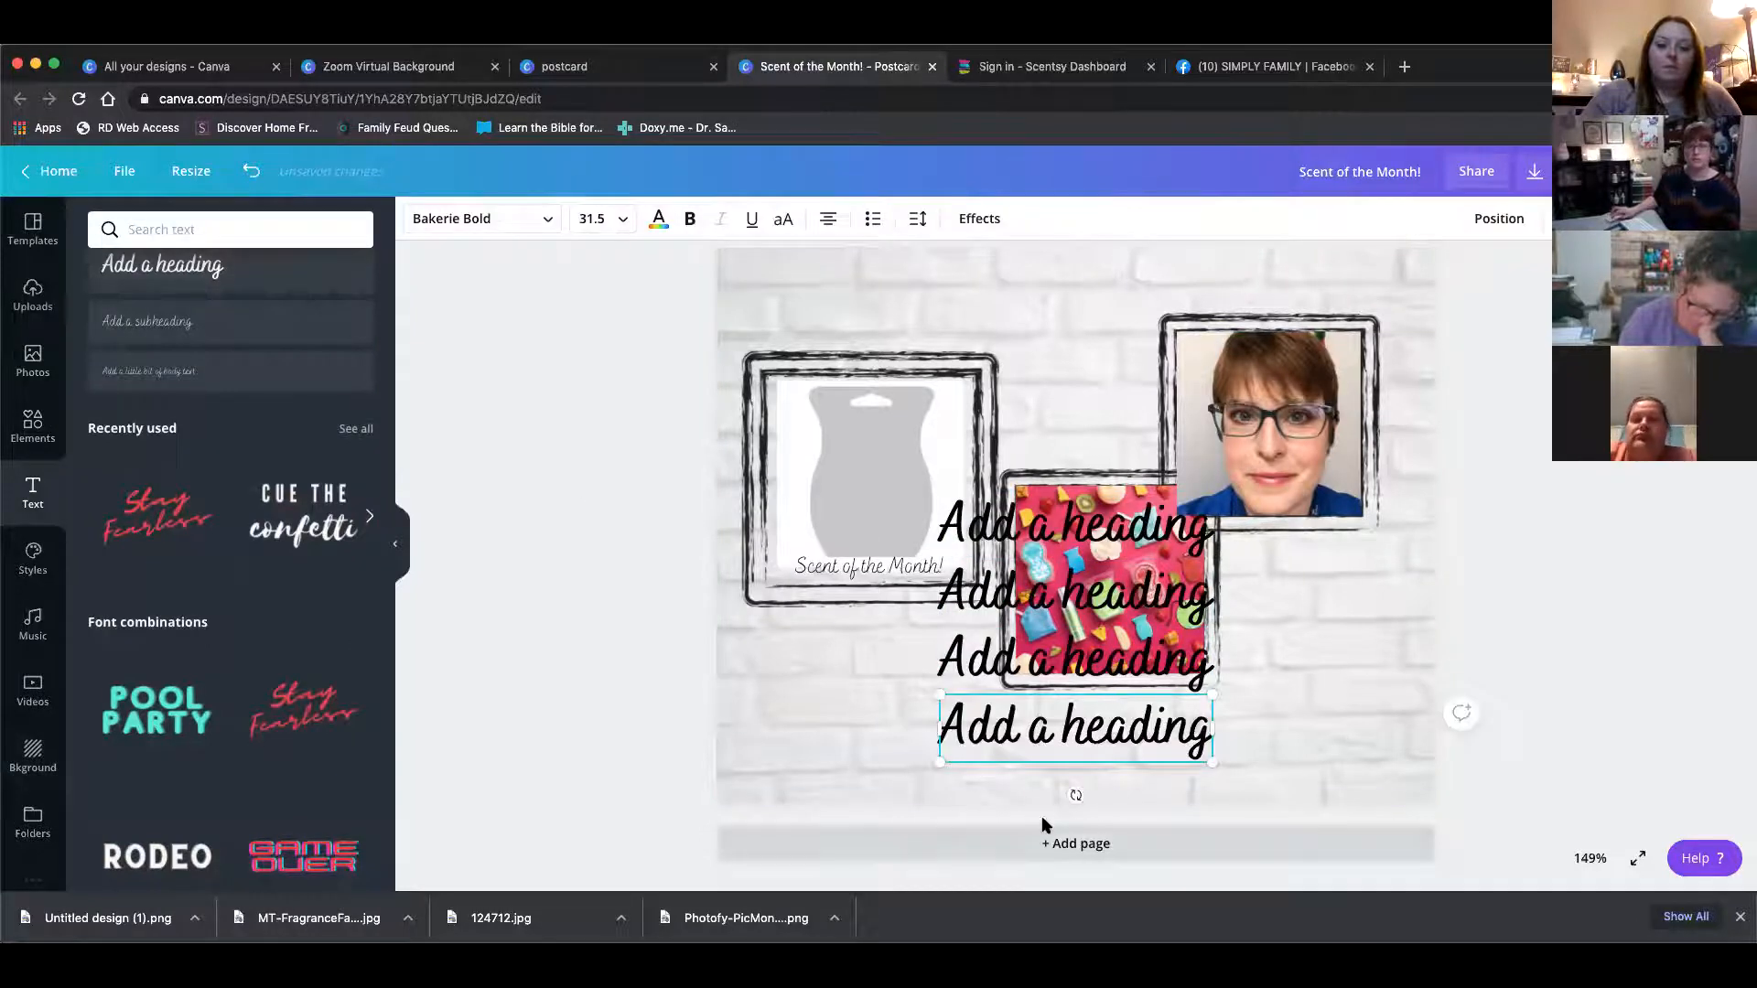
right_click(1111, 725)
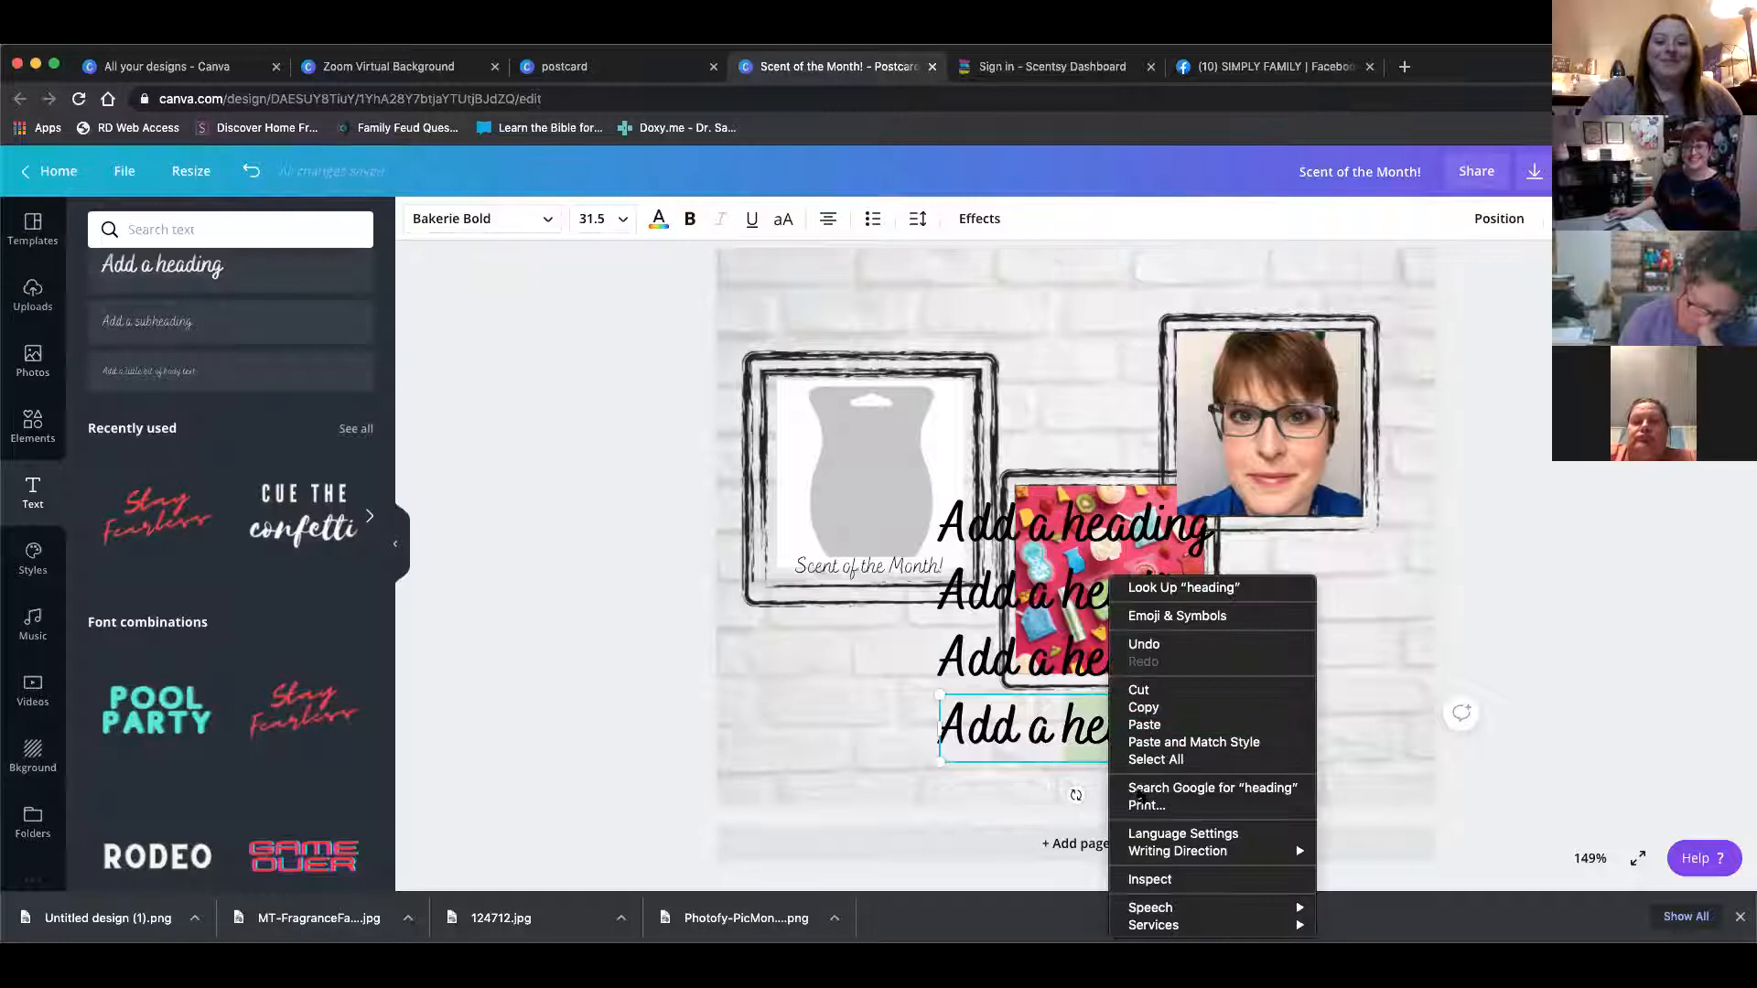
left_click(1017, 728)
right_click(1014, 727)
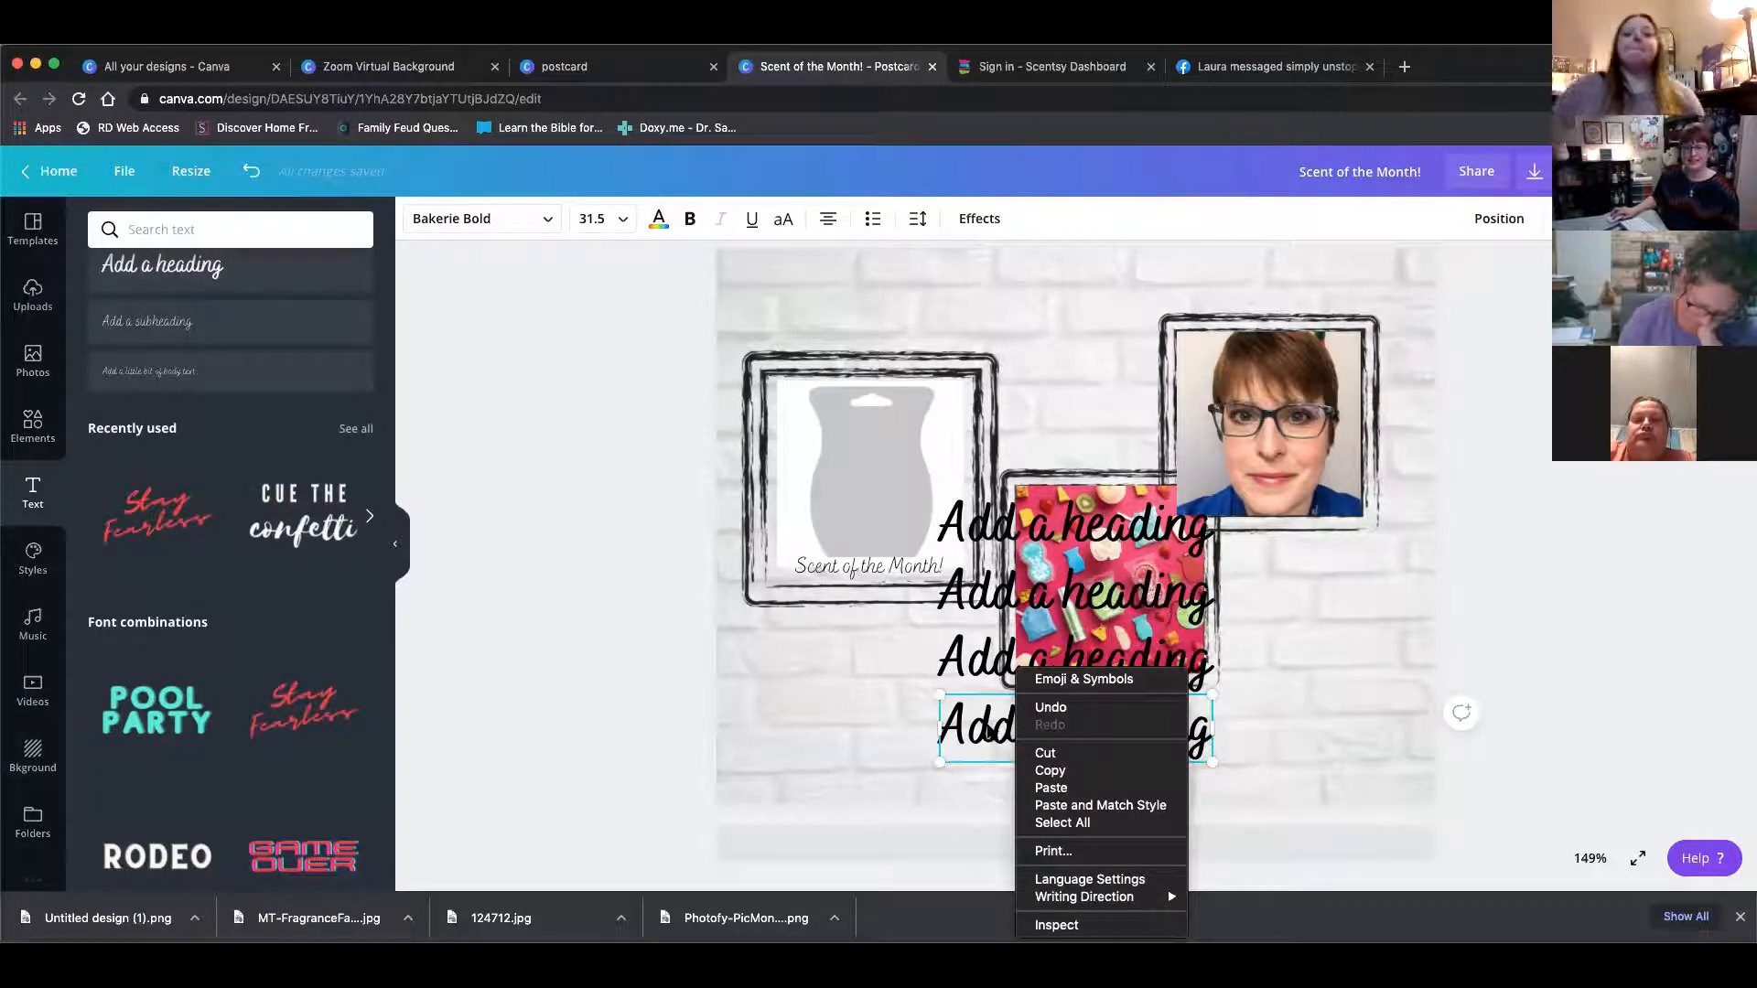
left_click(938, 676)
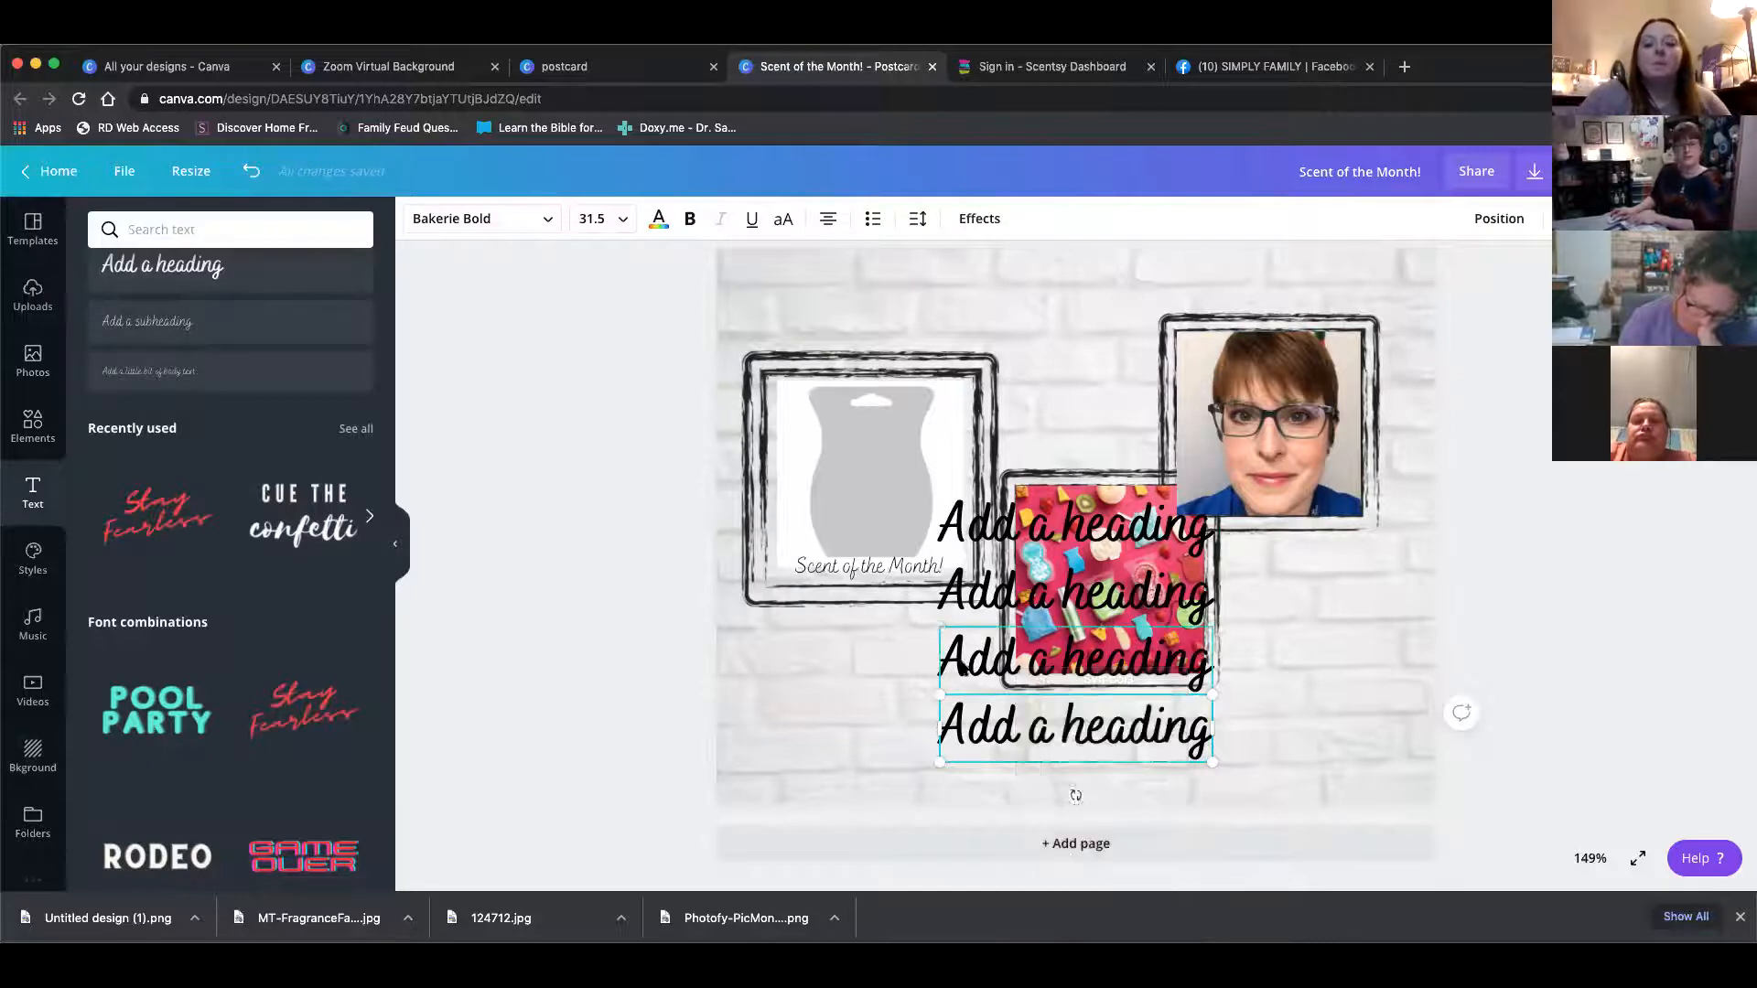
key("Delete")
left_click(1016, 728)
key("Delete")
left_click(1058, 587)
key("Delete")
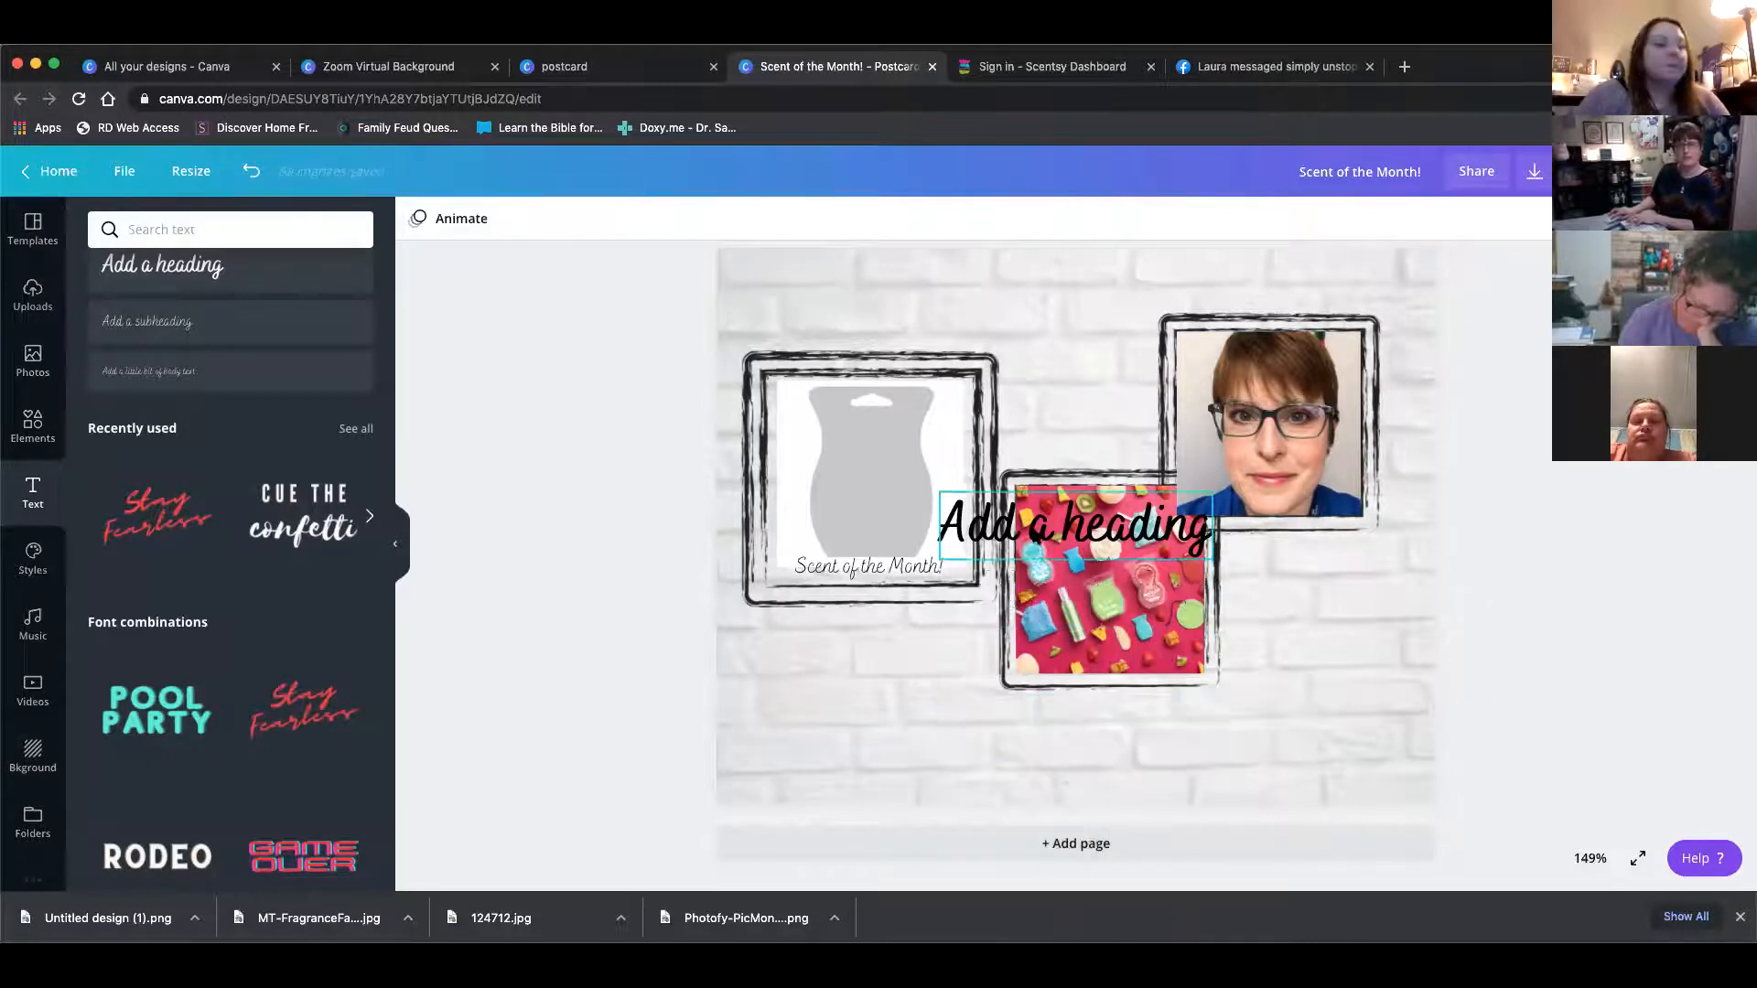
Move the heading below the frames, retype it as Living the Scentsy Life, and widen its box to fit one line
left_click_drag(969, 577, 1038, 730)
left_click(934, 737)
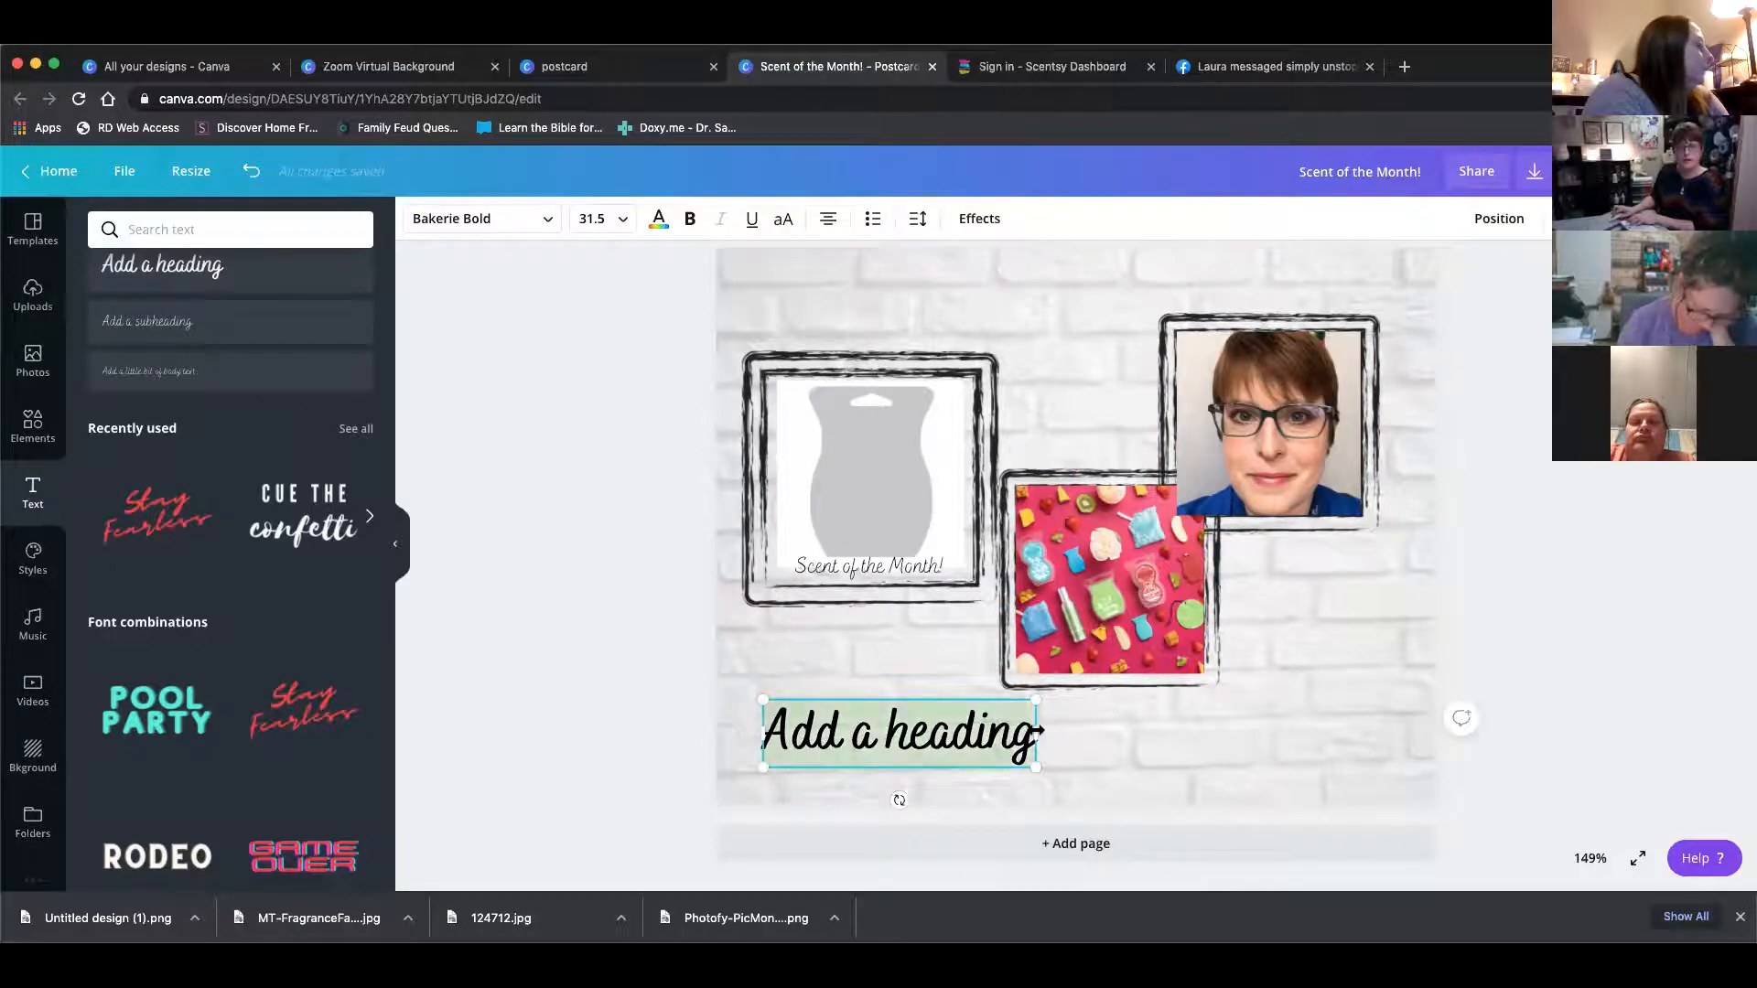
type("Living t")
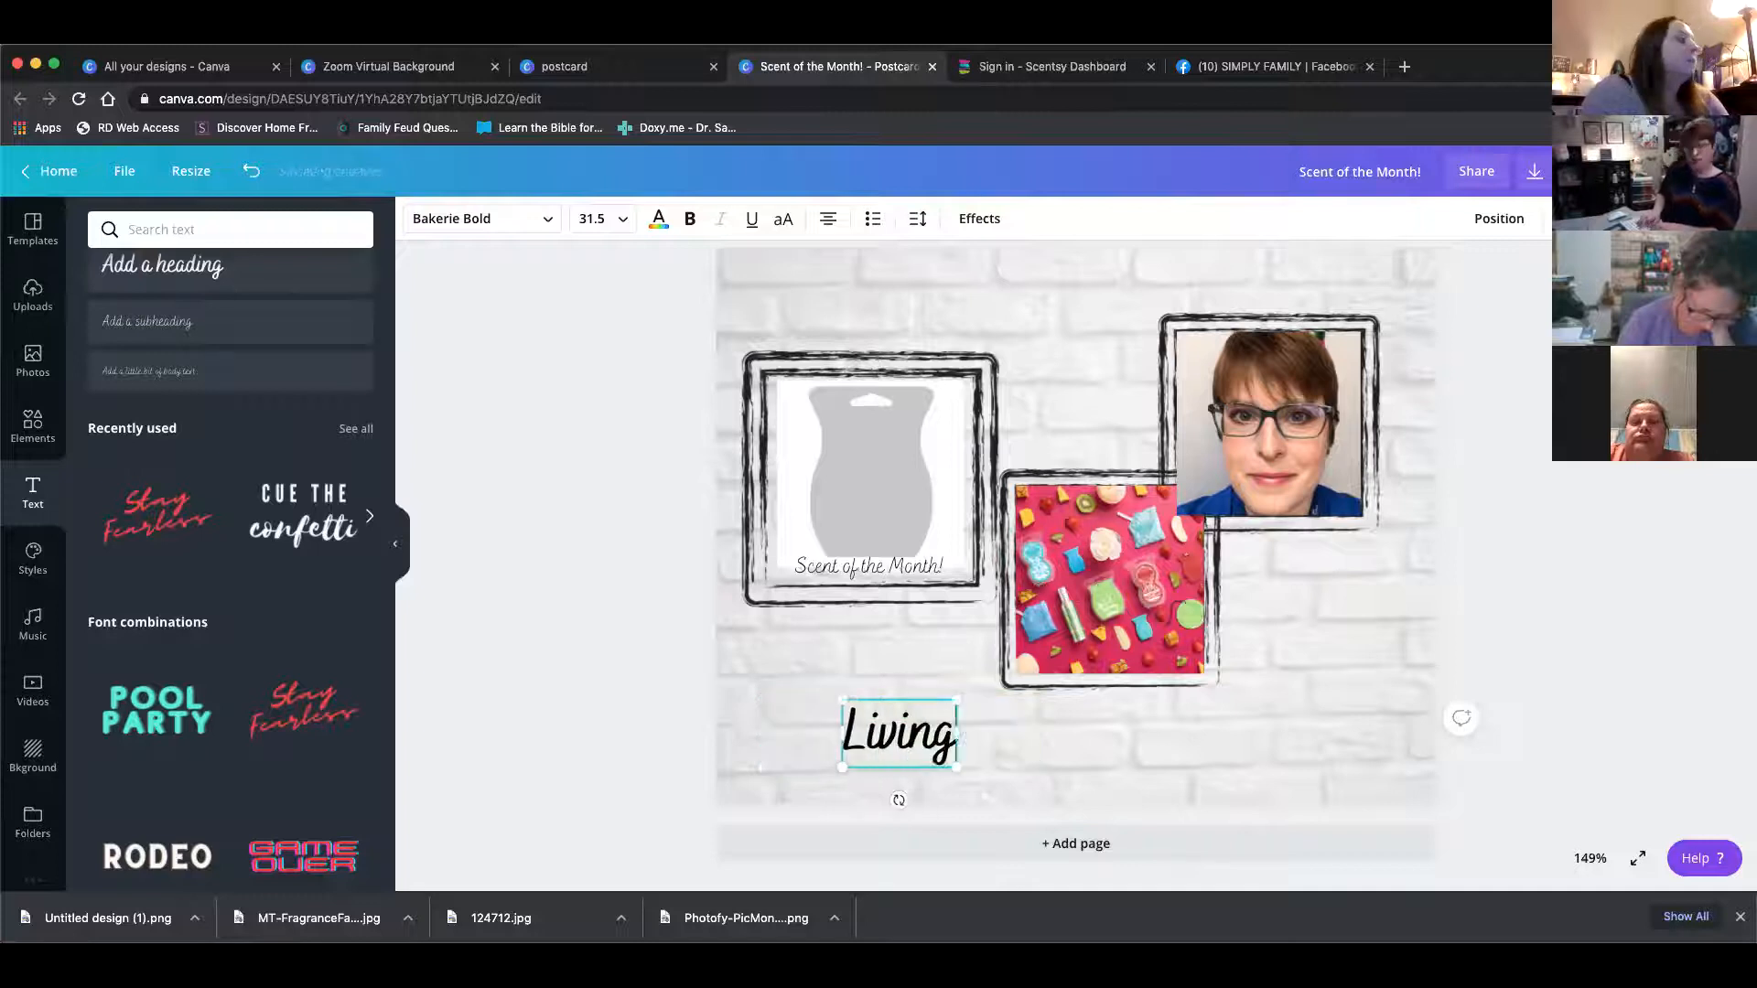
key("BackSpace")
key("BackSpace")
type("yhr")
key("BackSpace")
key("BackSpace")
key("BackSpace")
type("h")
key("BackSpace")
type("th")
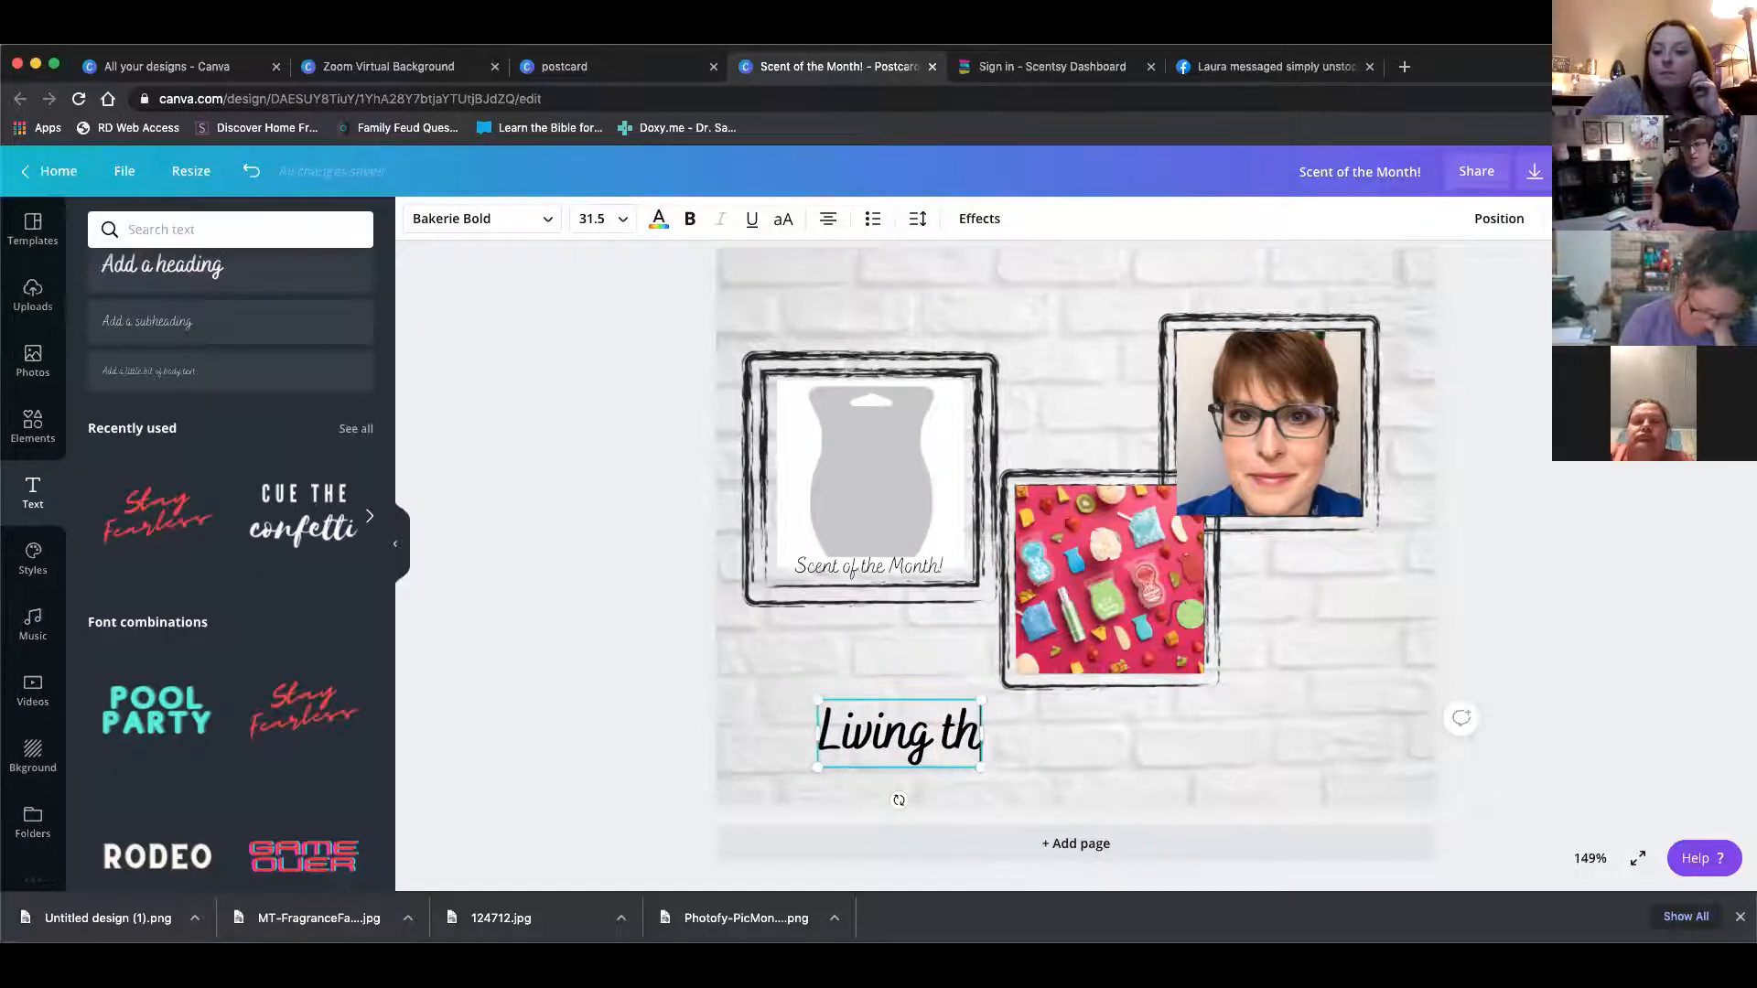
type("e Sce")
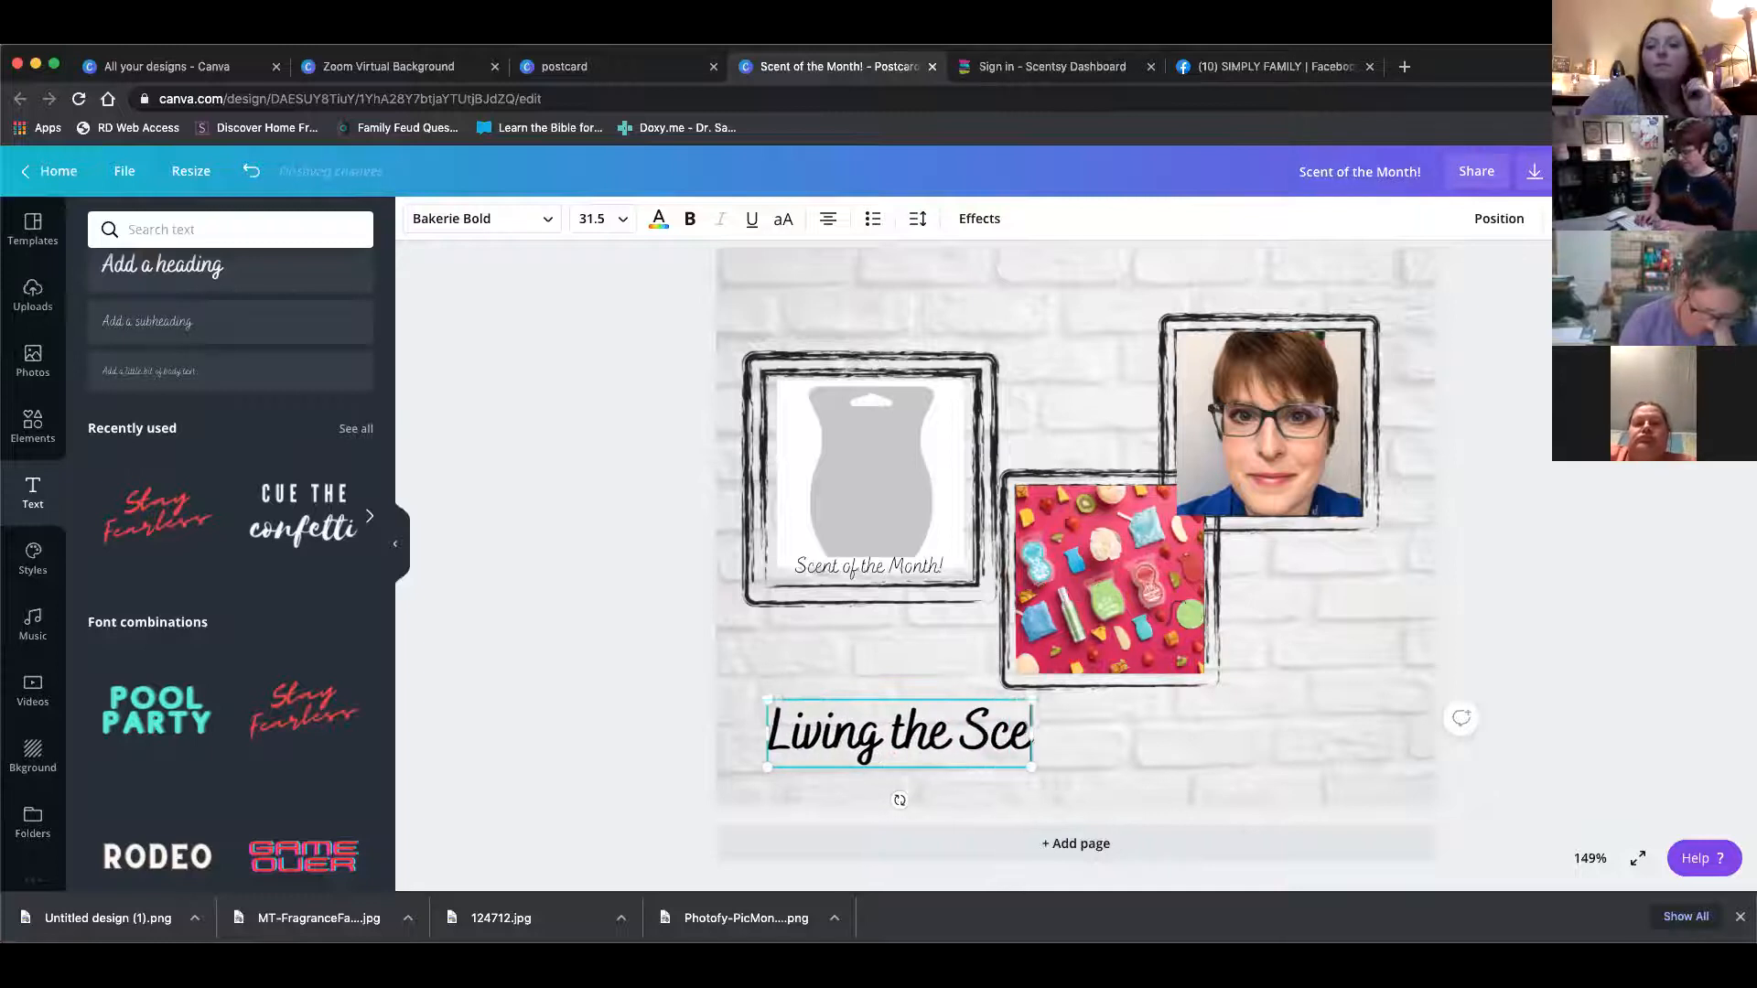
type("ntsy")
key("Return")
type("L")
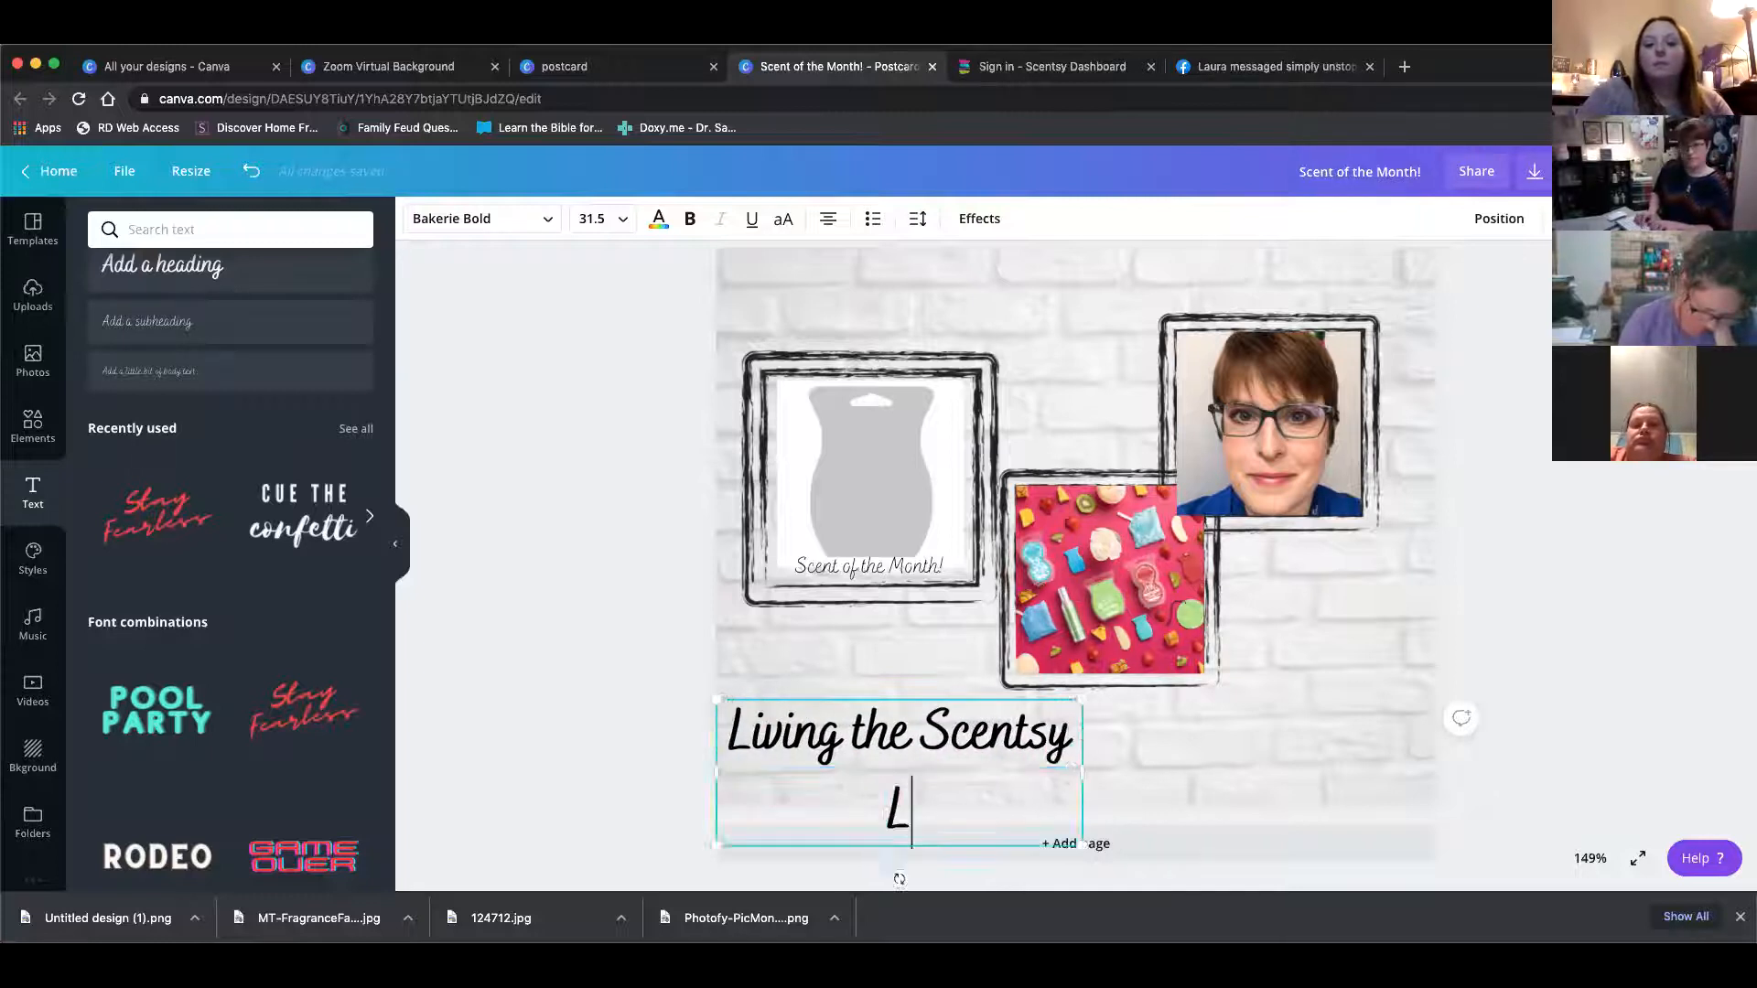
type("ife")
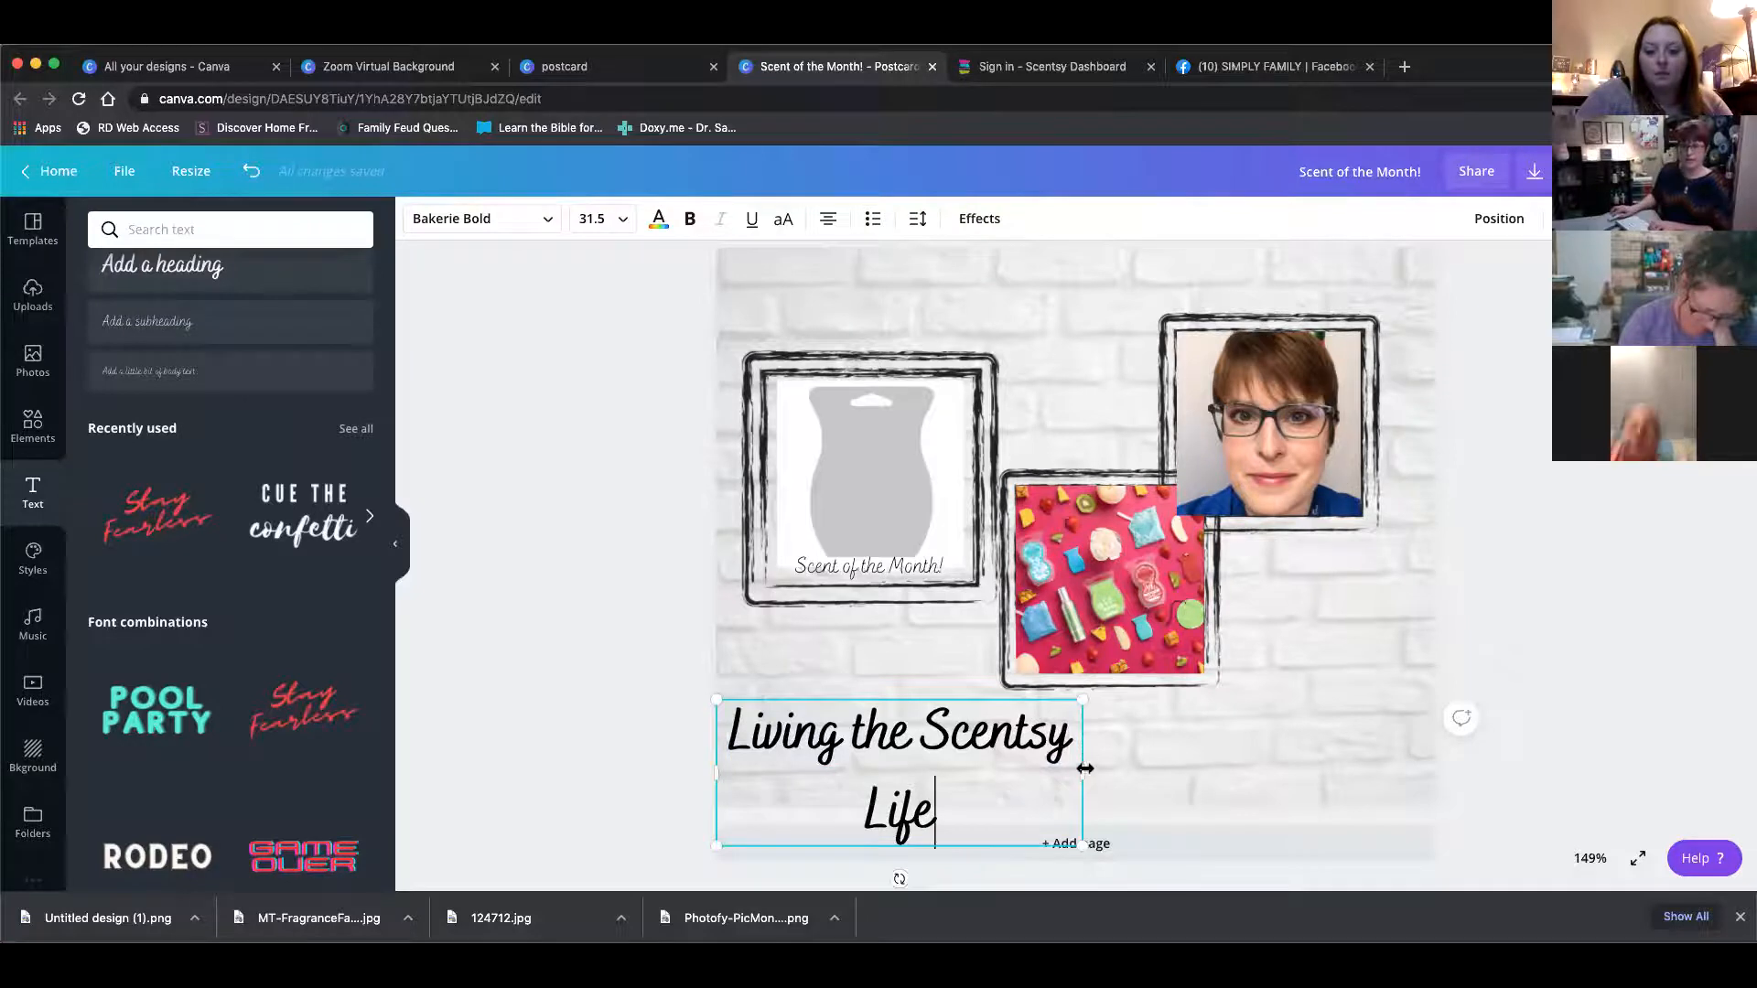
left_click_drag(1143, 758, 1239, 745)
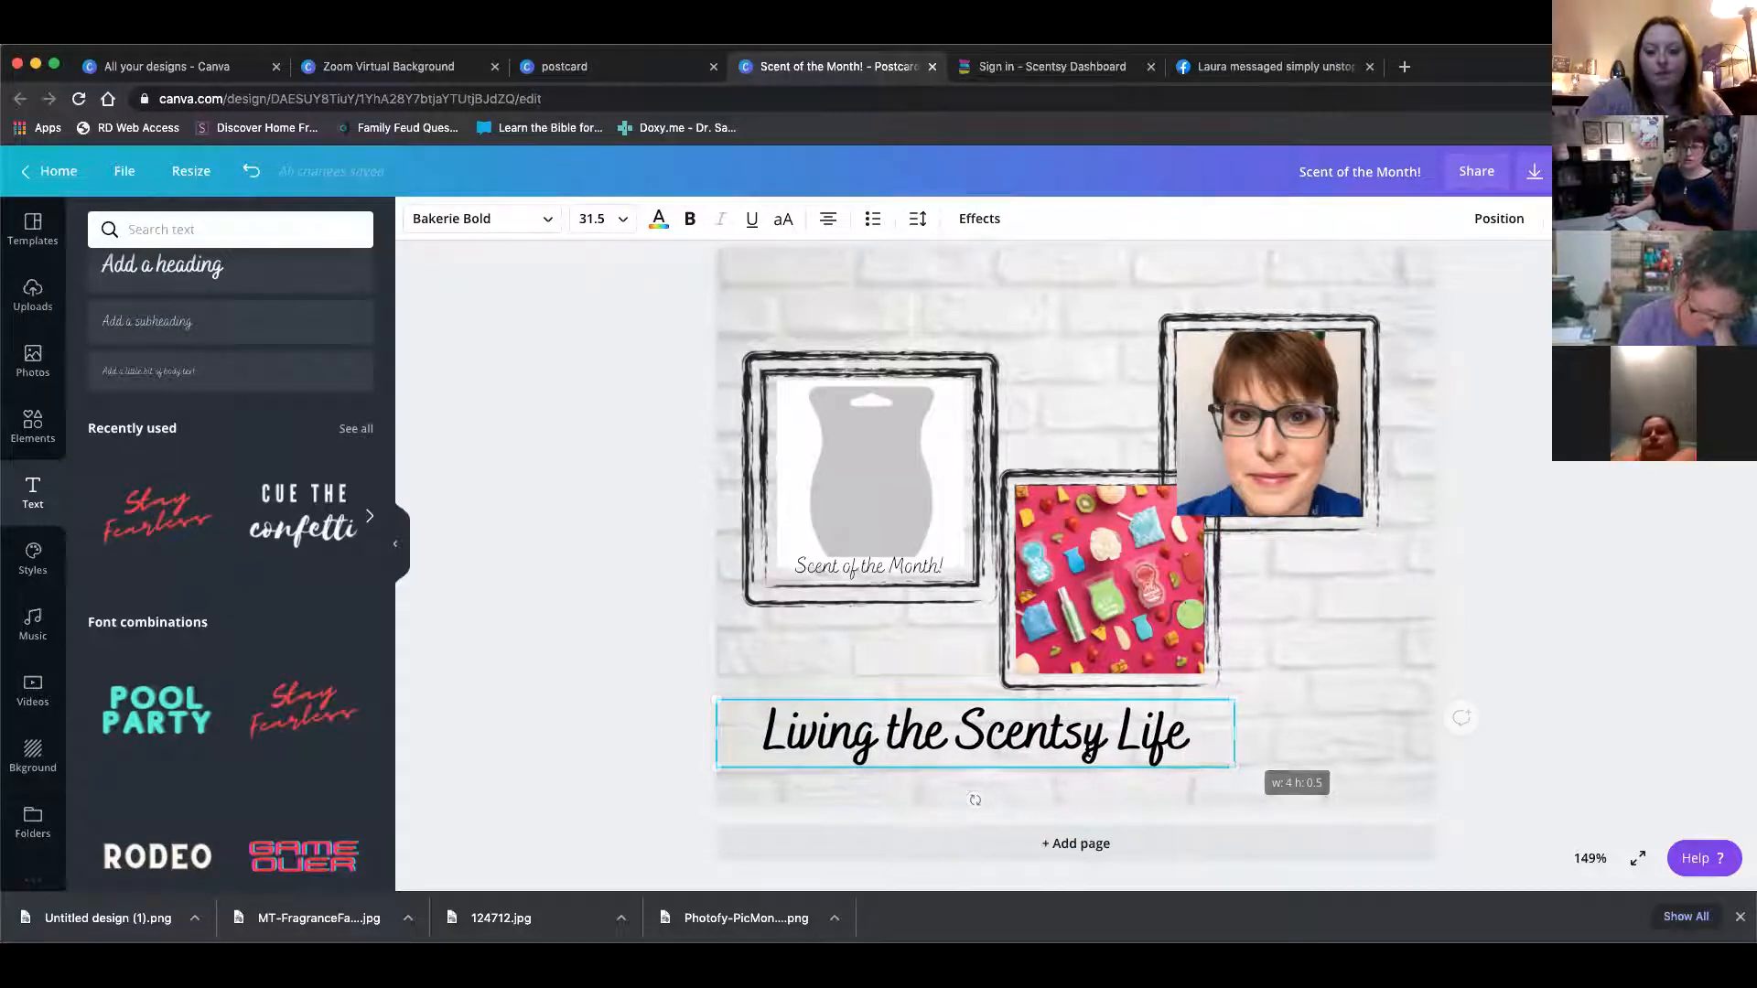
left_click(1298, 733)
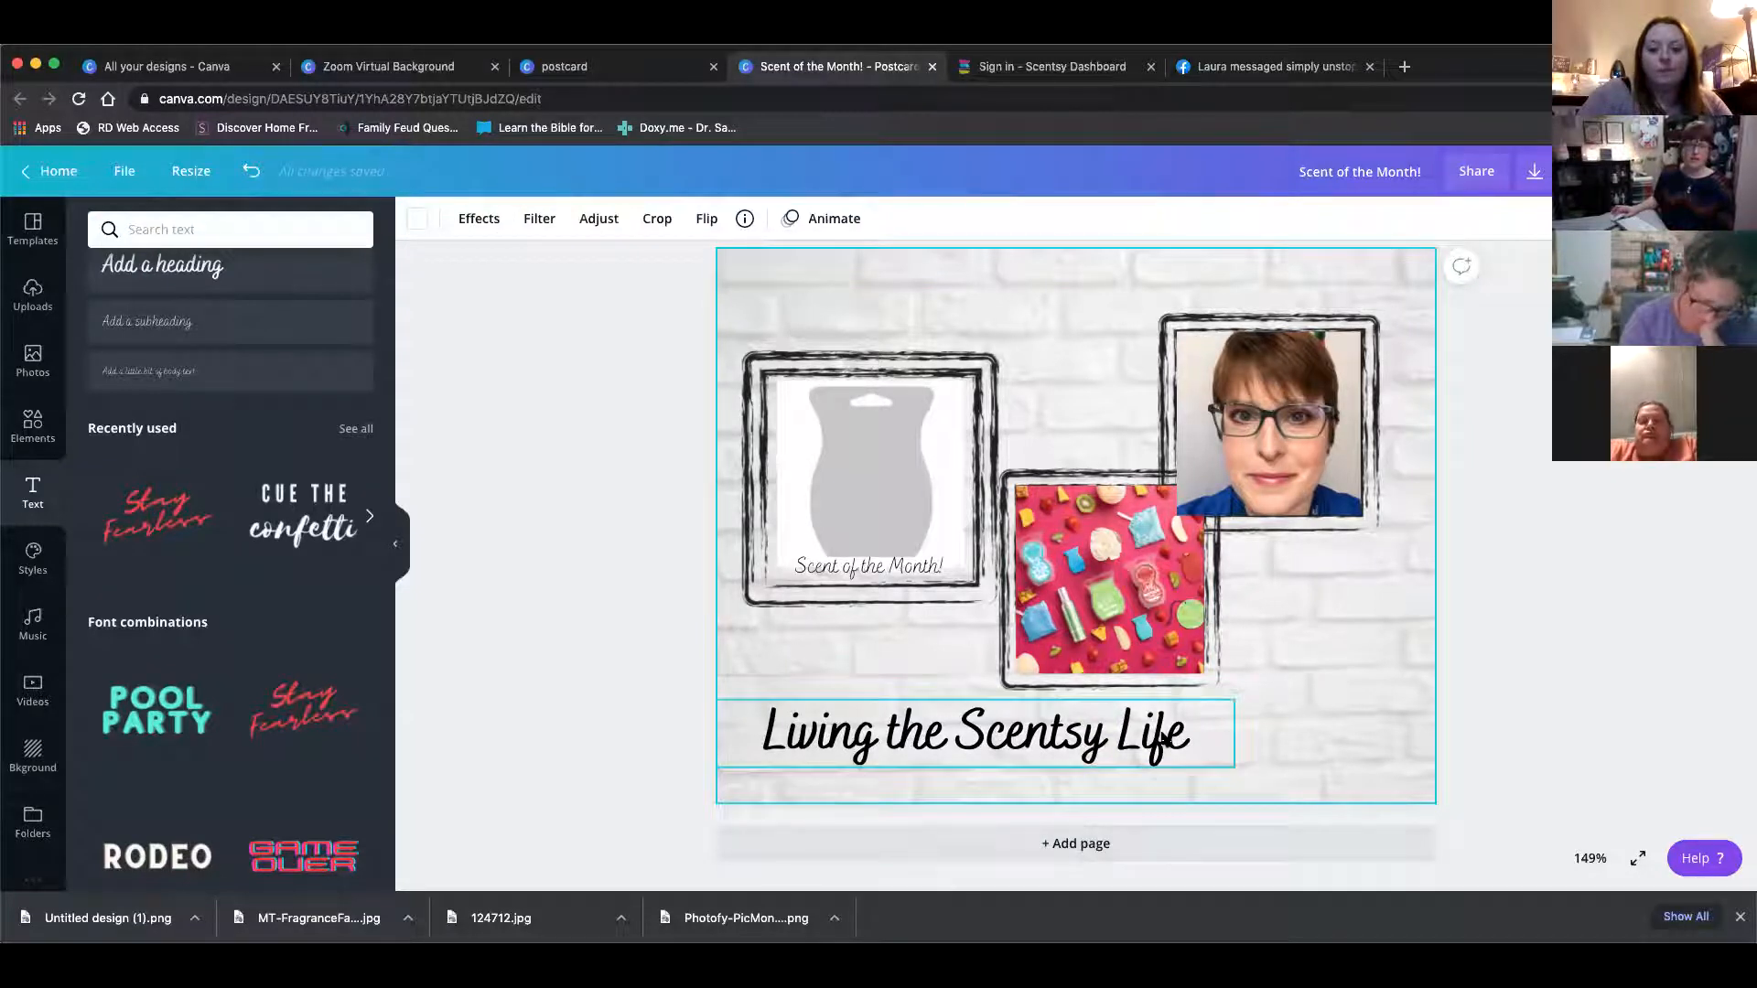
Add a second page and insert the red rough hand-drawn line from the Lines elements
left_click(1076, 843)
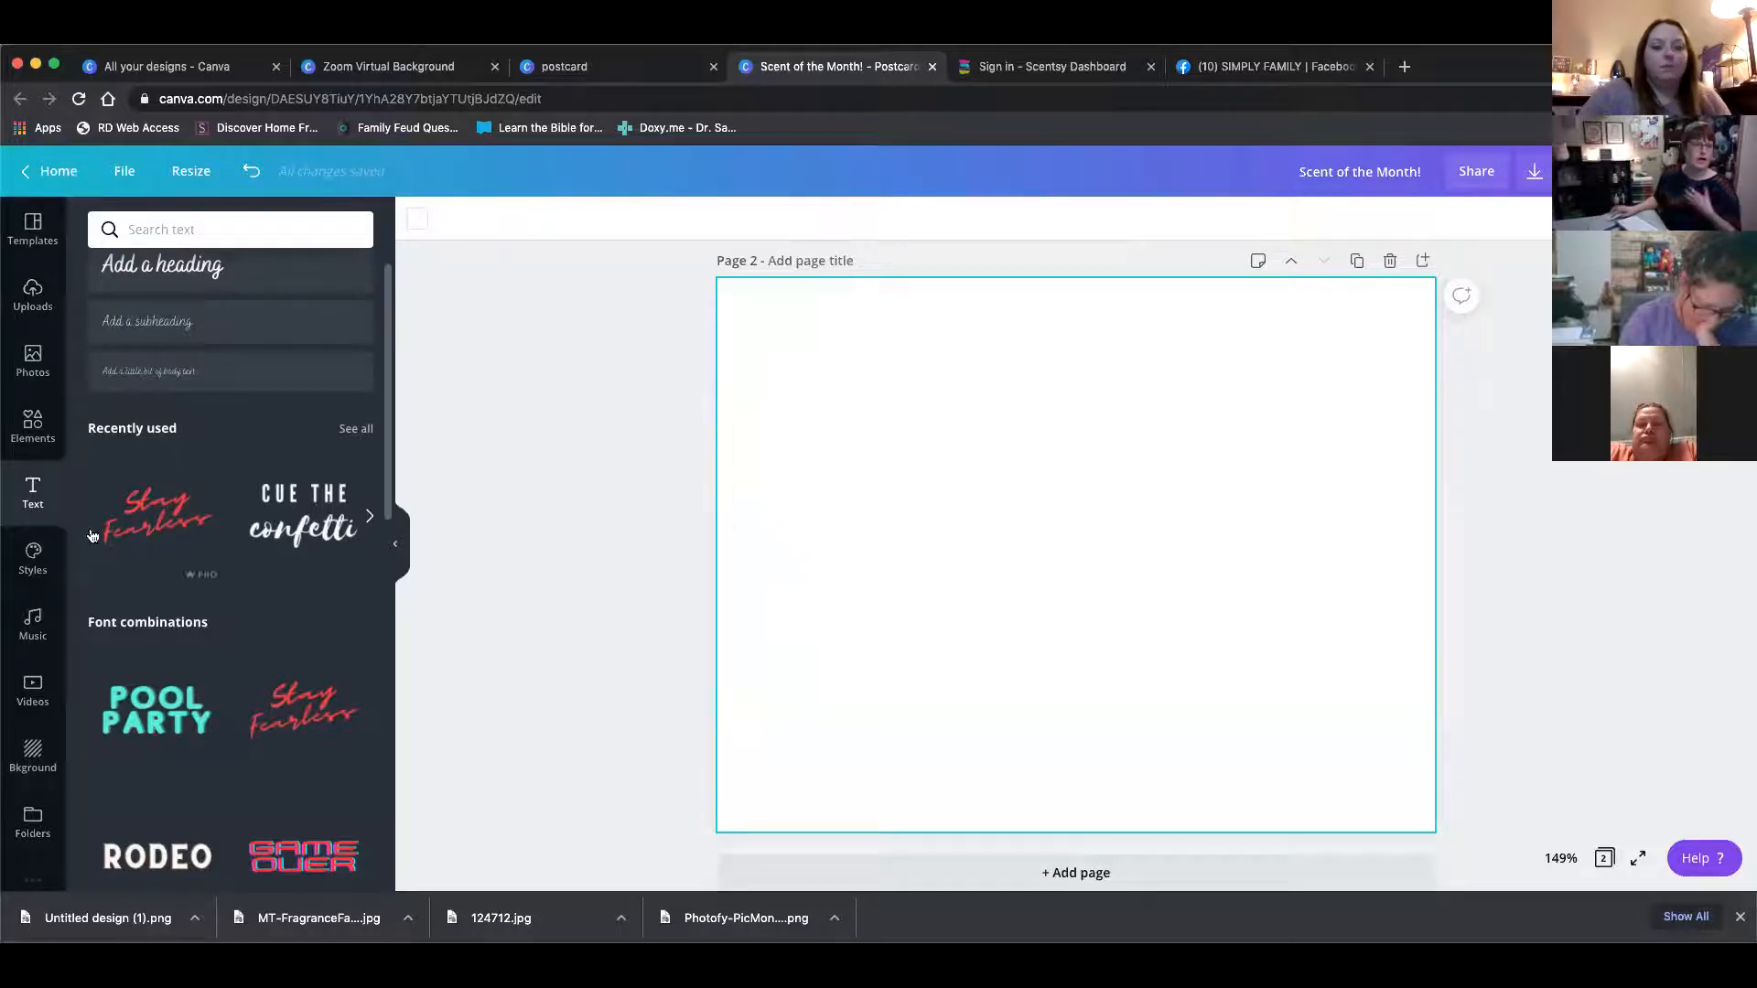
left_click(29, 433)
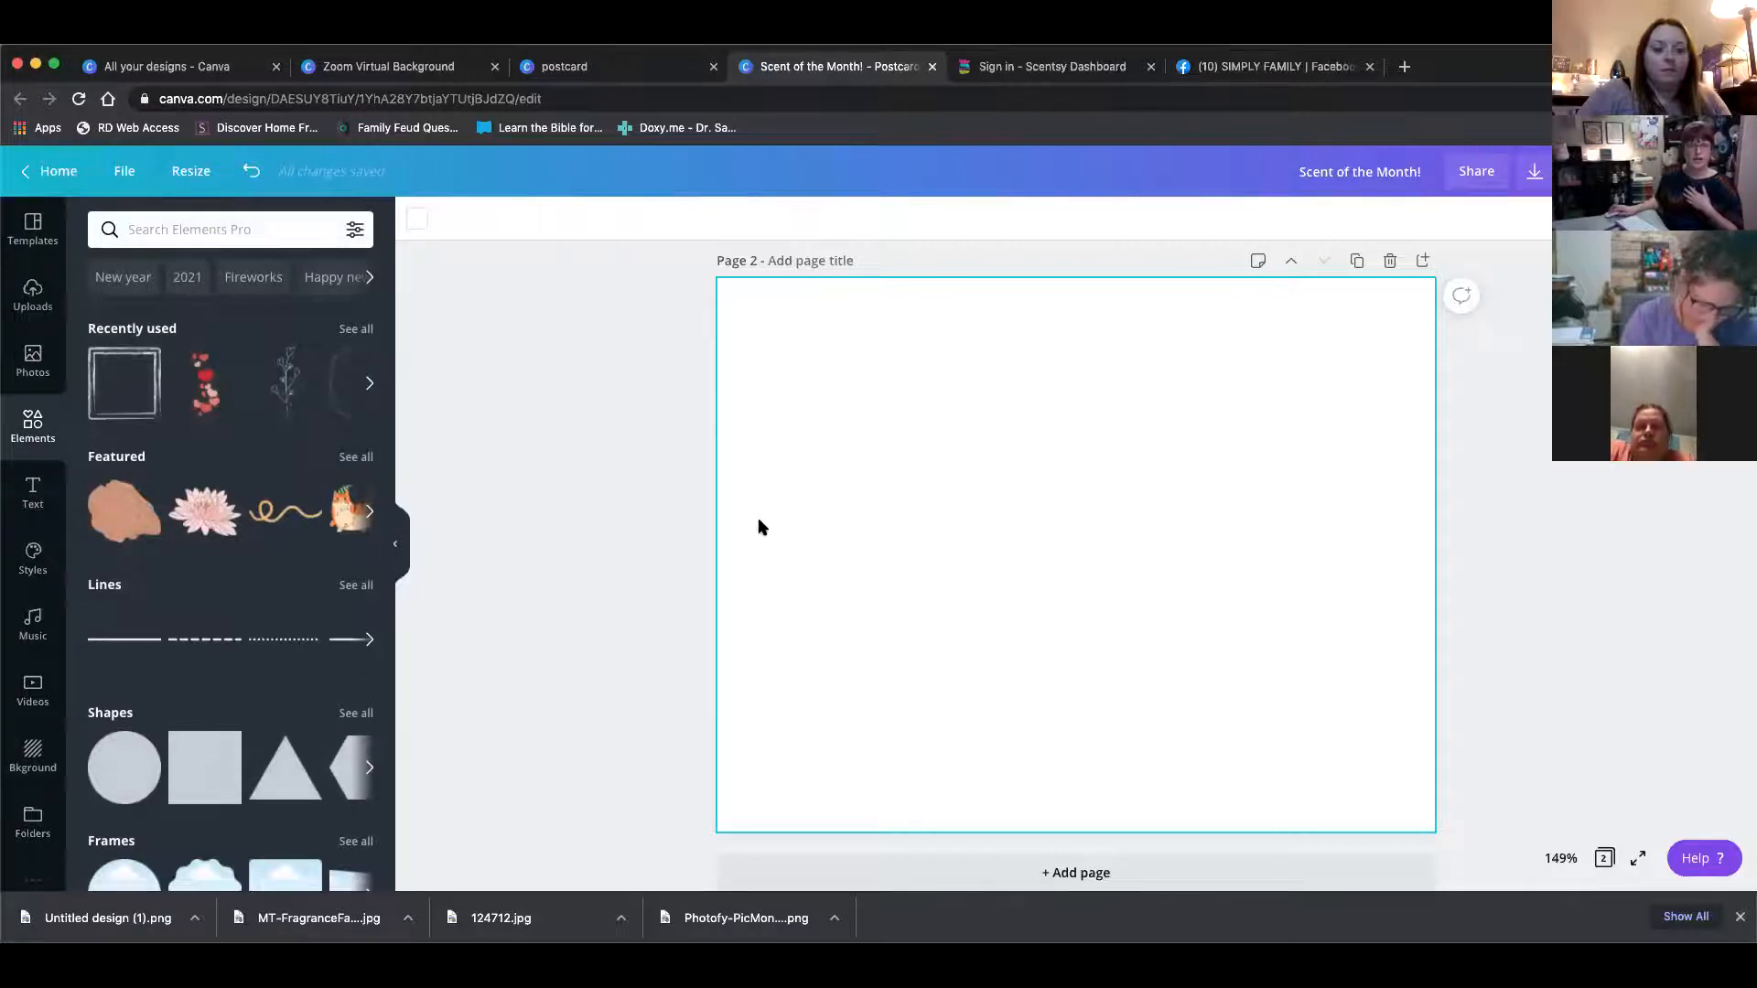
left_click(367, 641)
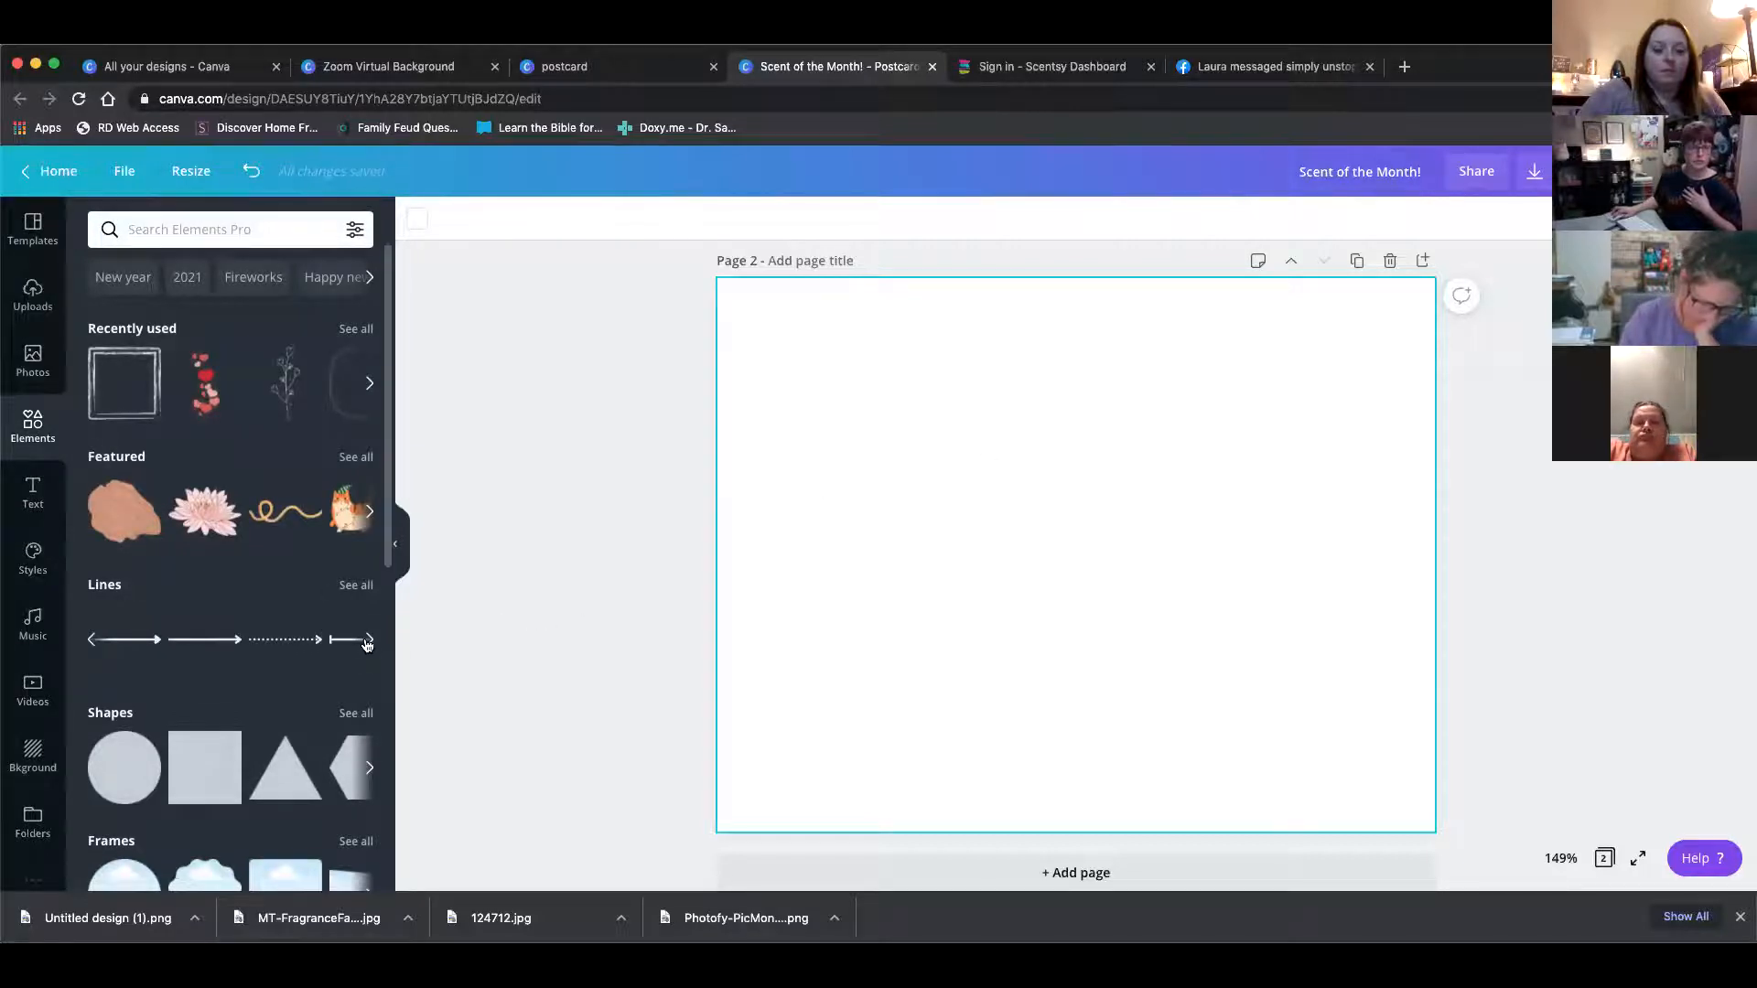
left_click(366, 641)
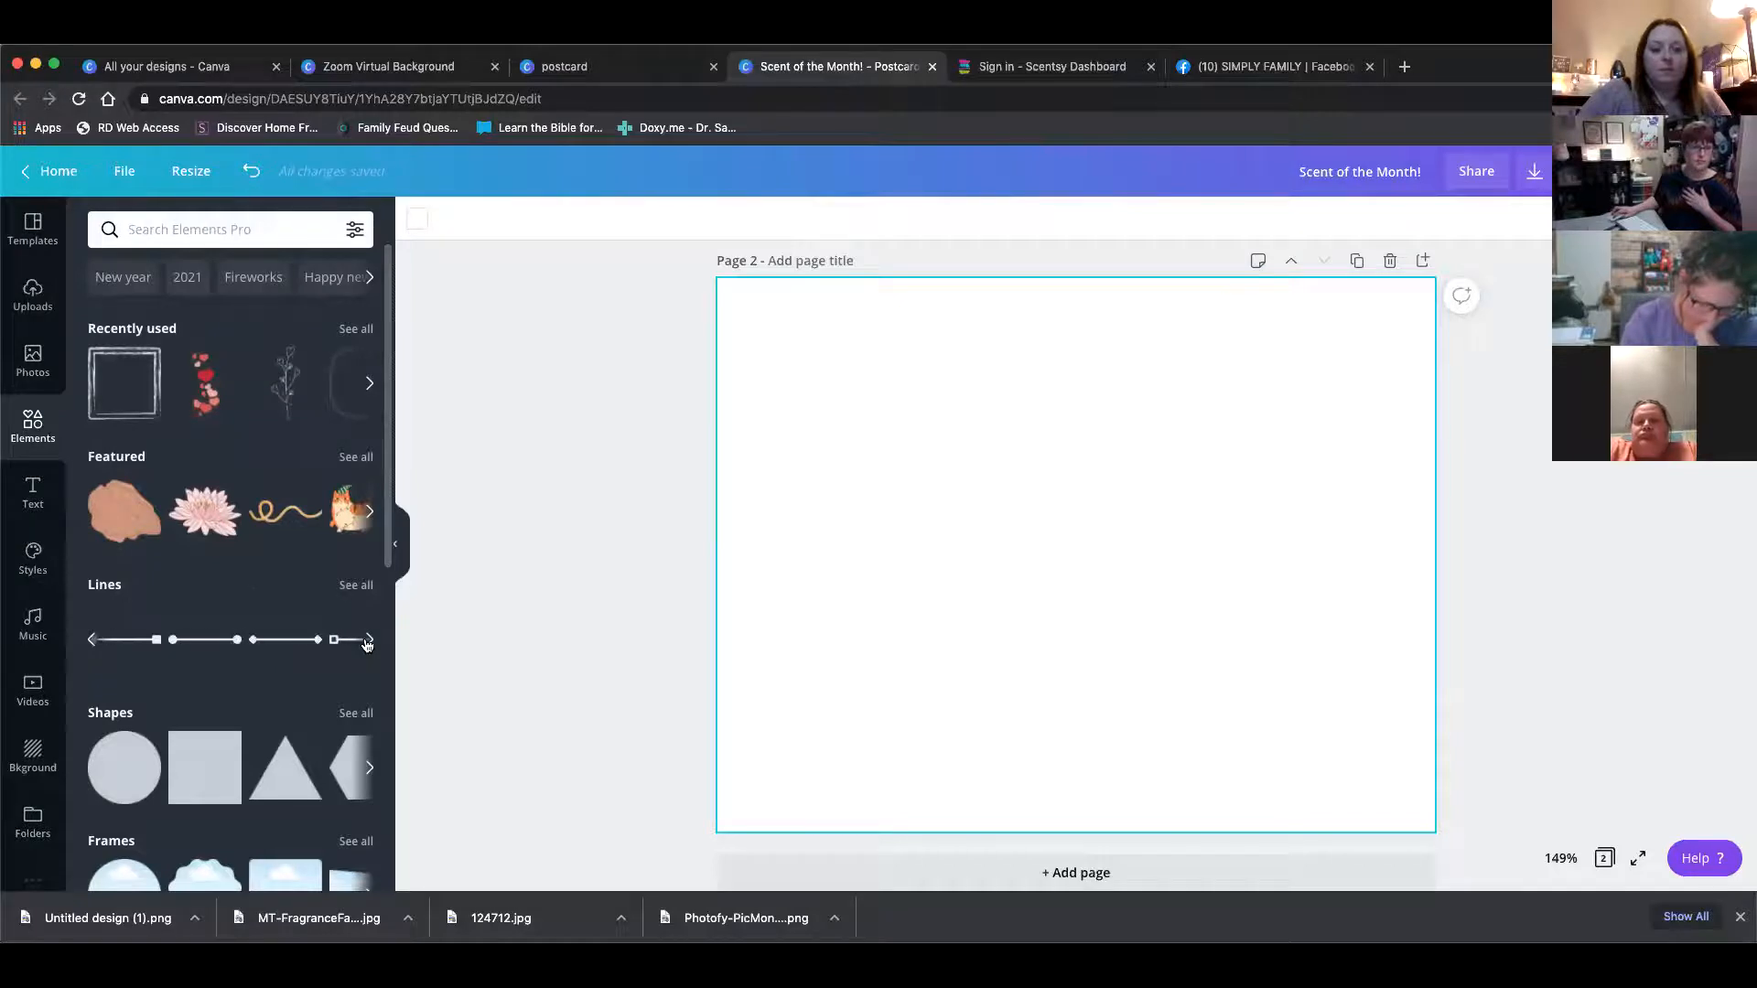
left_click(367, 641)
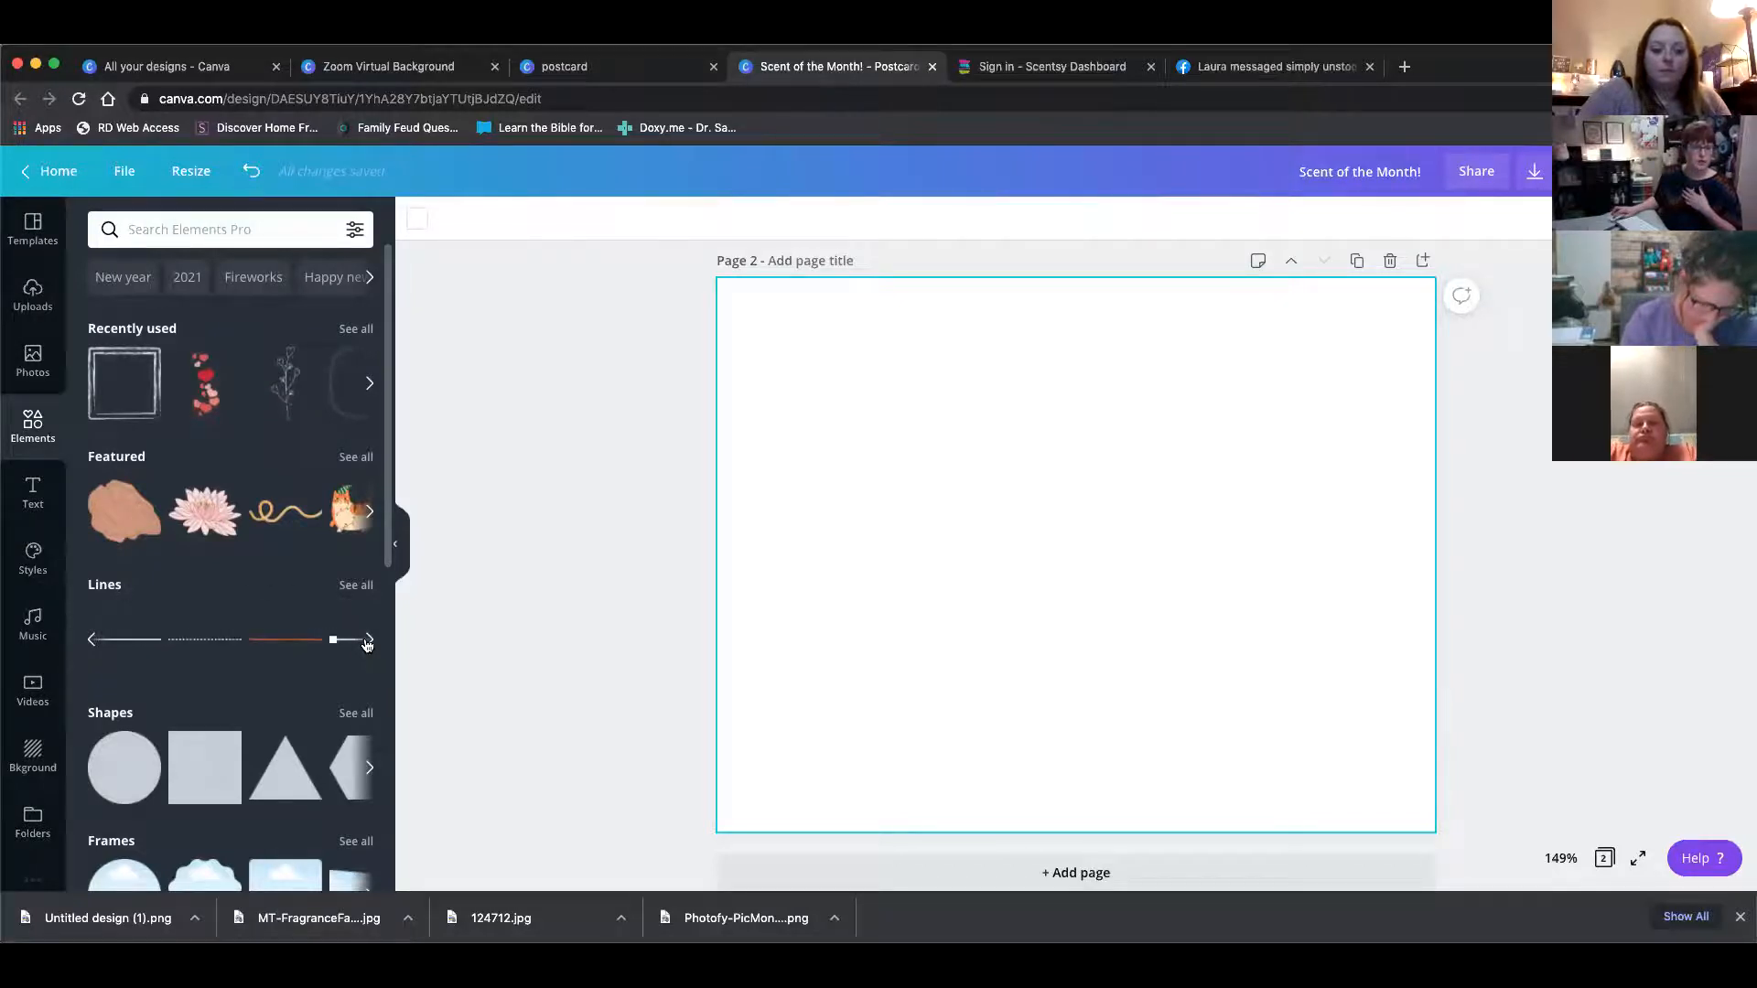
left_click(367, 641)
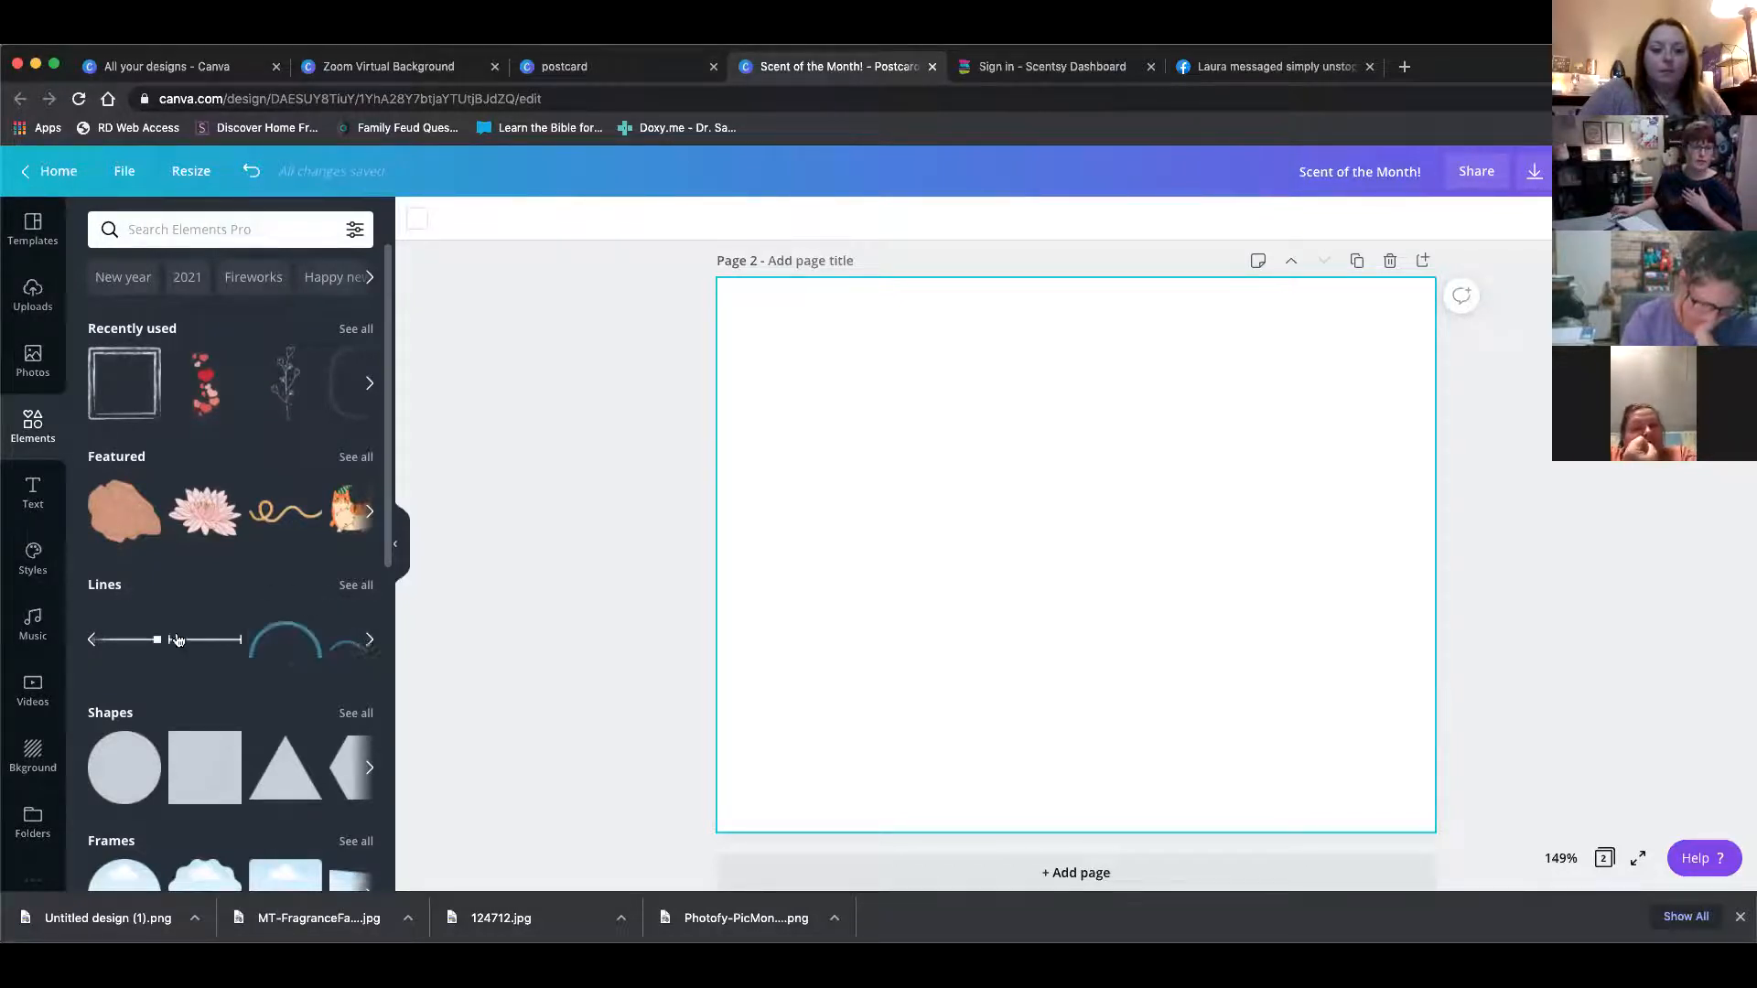
left_click(93, 641)
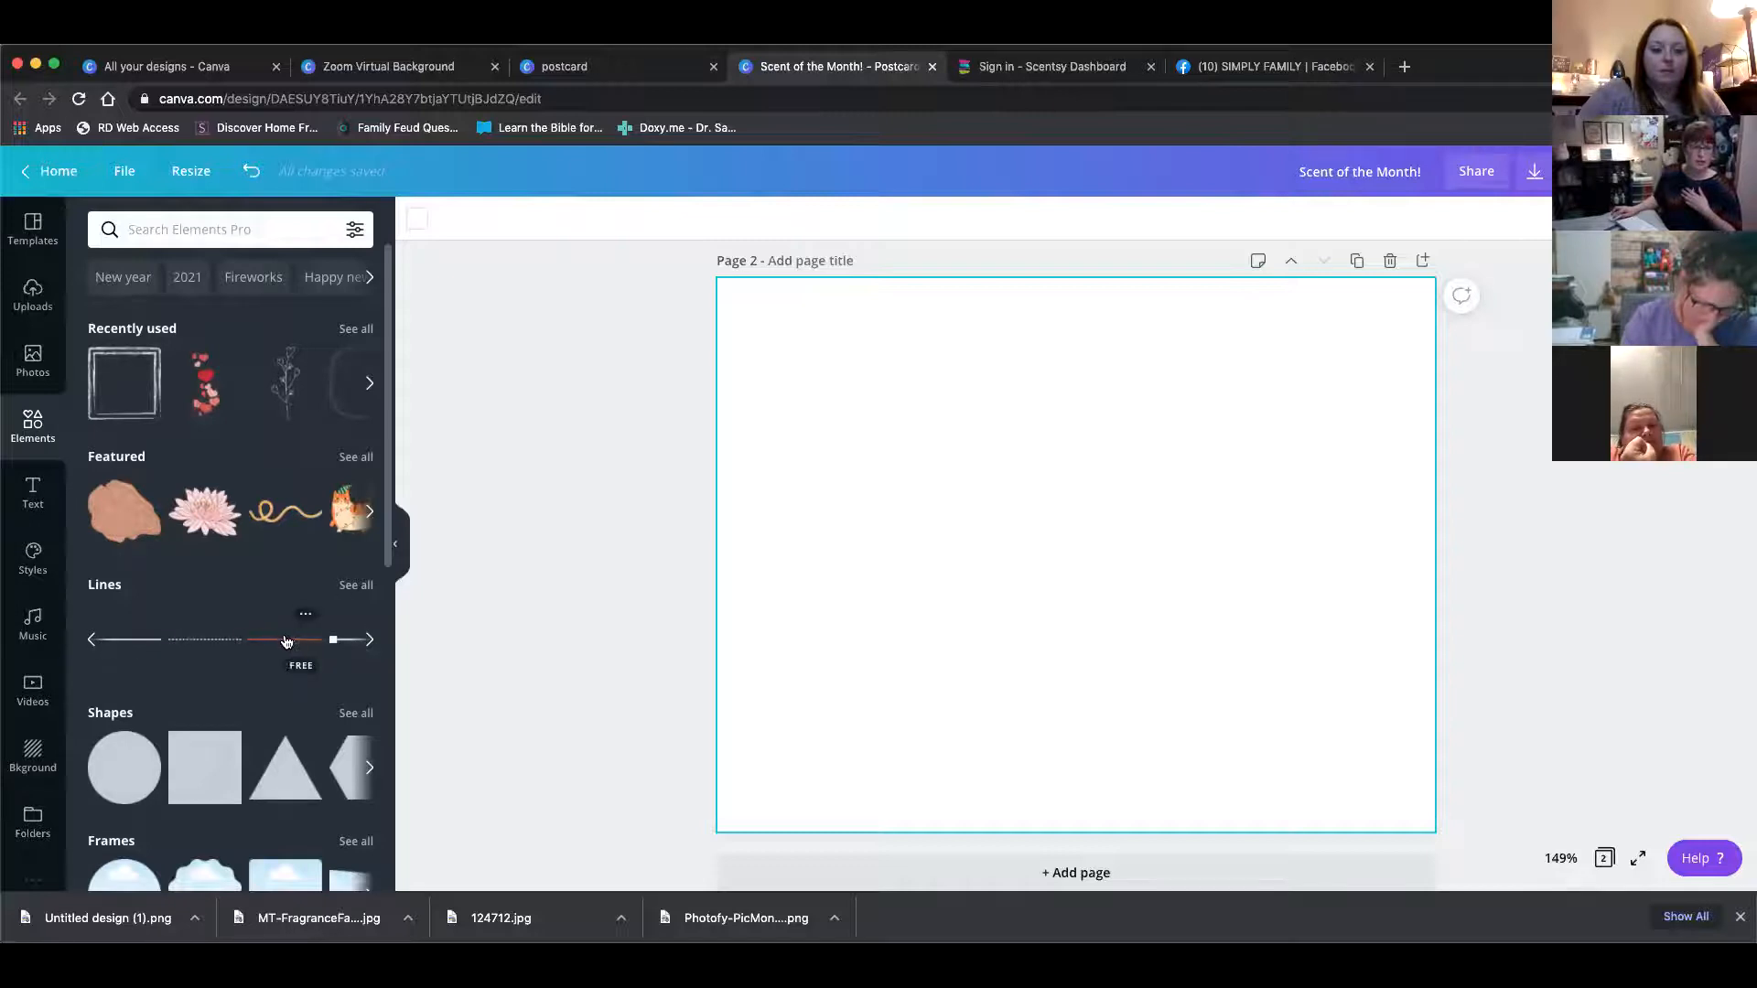
left_click(287, 640)
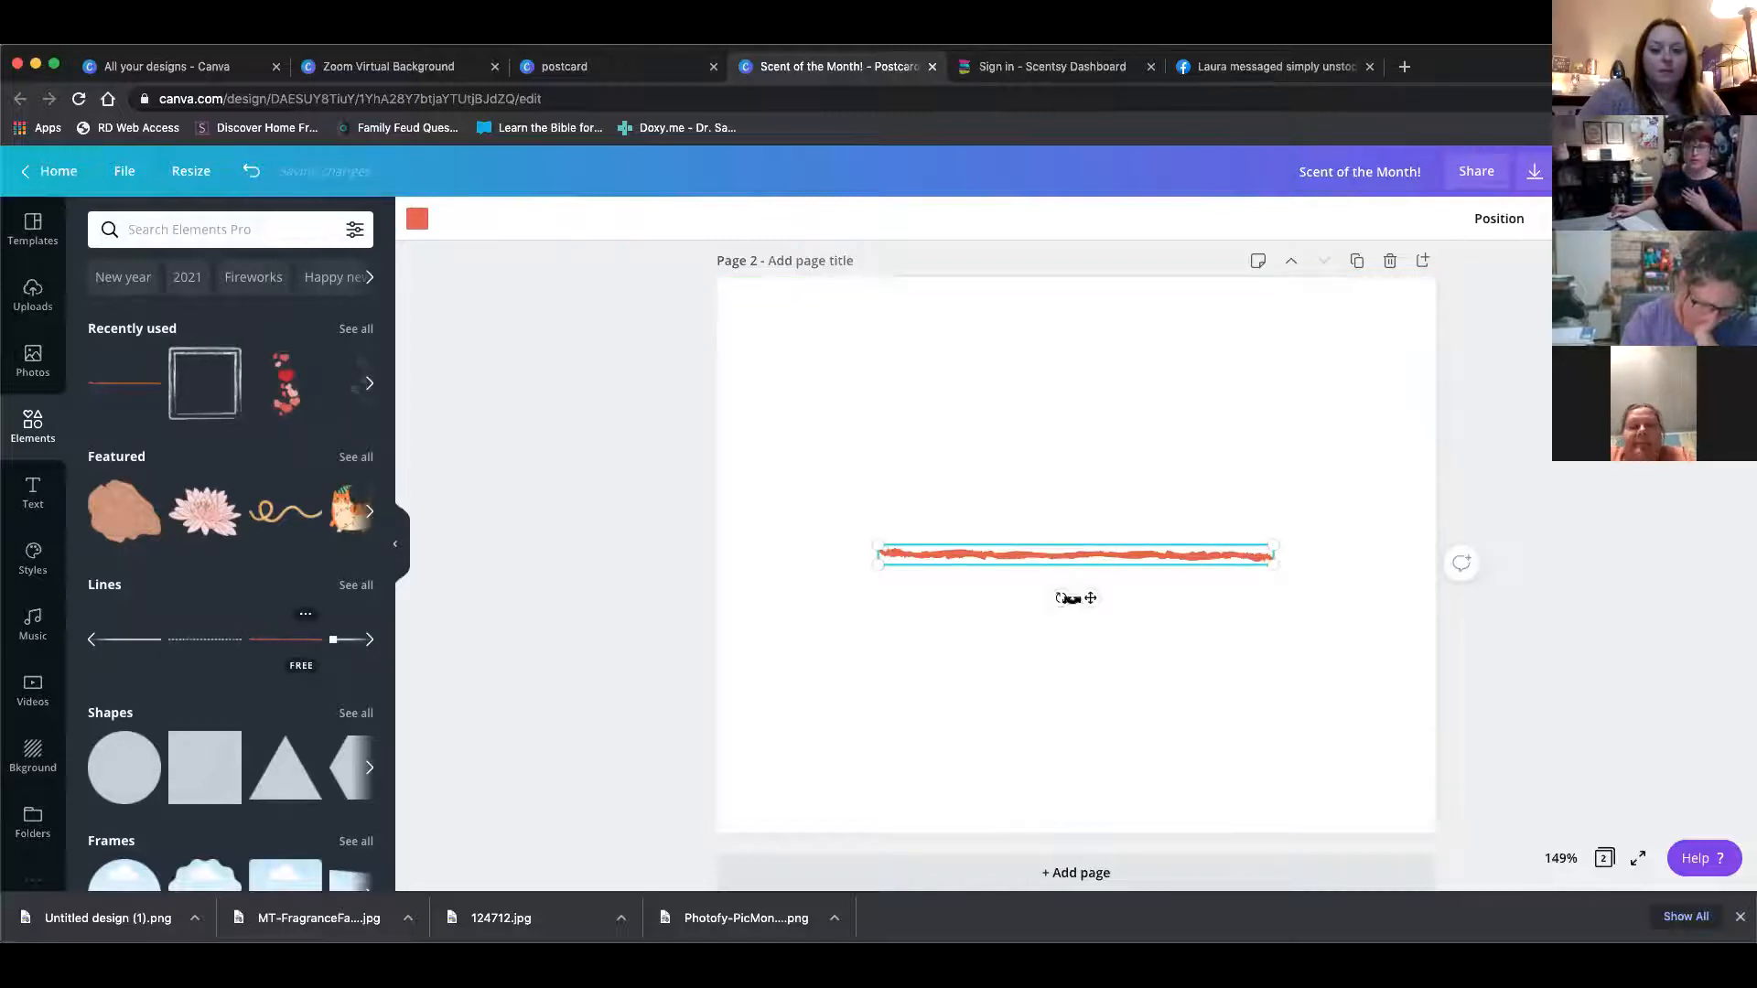
Rotate the red line to vertical and stretch it to nearly the full height of the page
mouse_move(1057, 596)
left_mouse_down()
mouse_move(1039, 592)
mouse_move(1046, 518)
mouse_move(988, 513)
mouse_move(980, 538)
mouse_move(1007, 546)
left_mouse_up()
left_click_drag(1077, 355, 1074, 309)
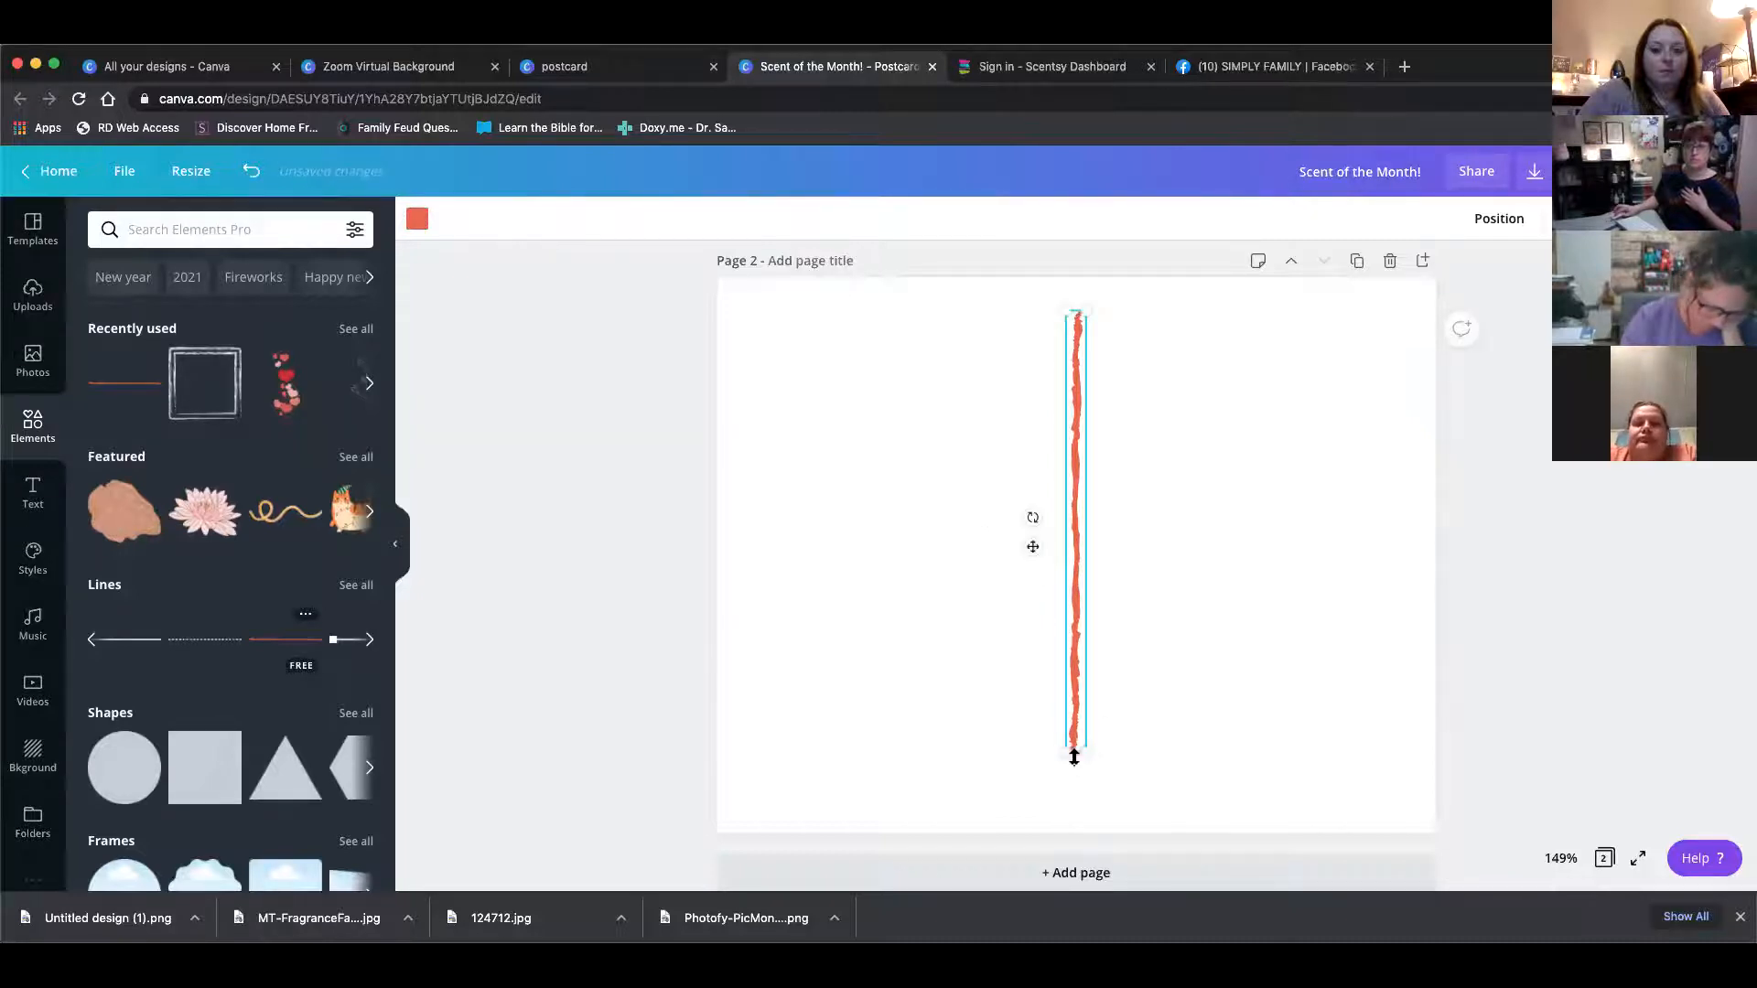
left_click_drag(1080, 774, 1080, 821)
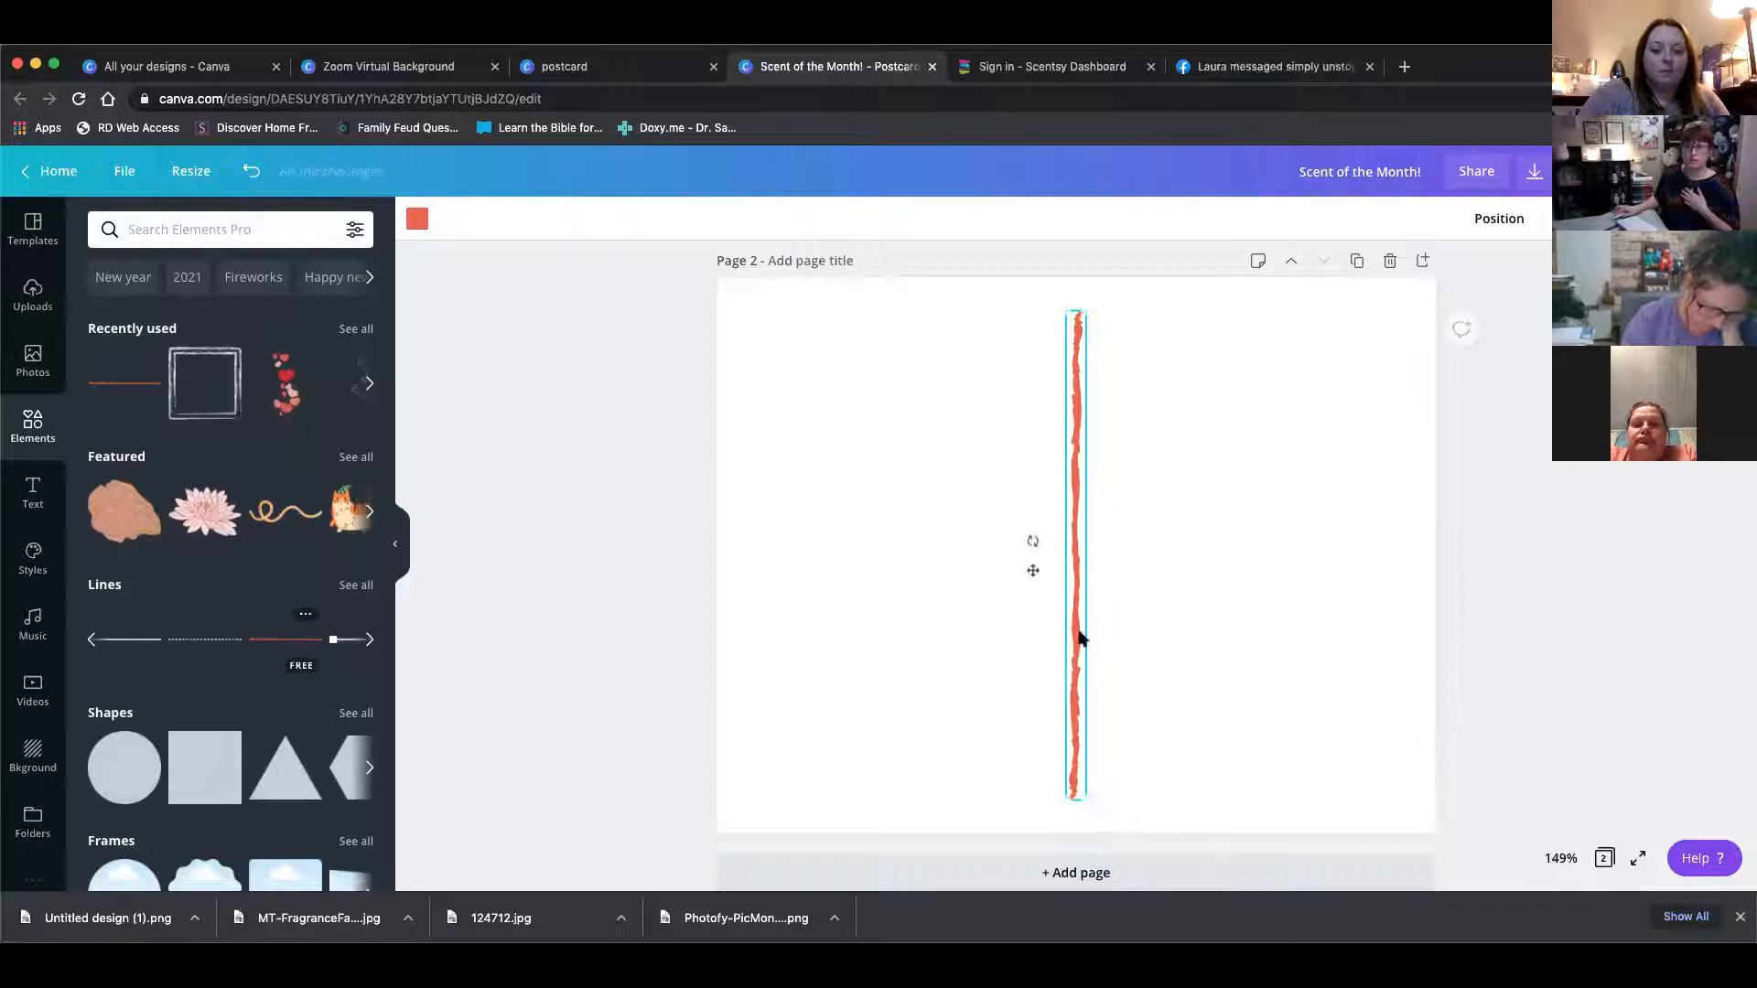
left_click_drag(1082, 631, 1080, 627)
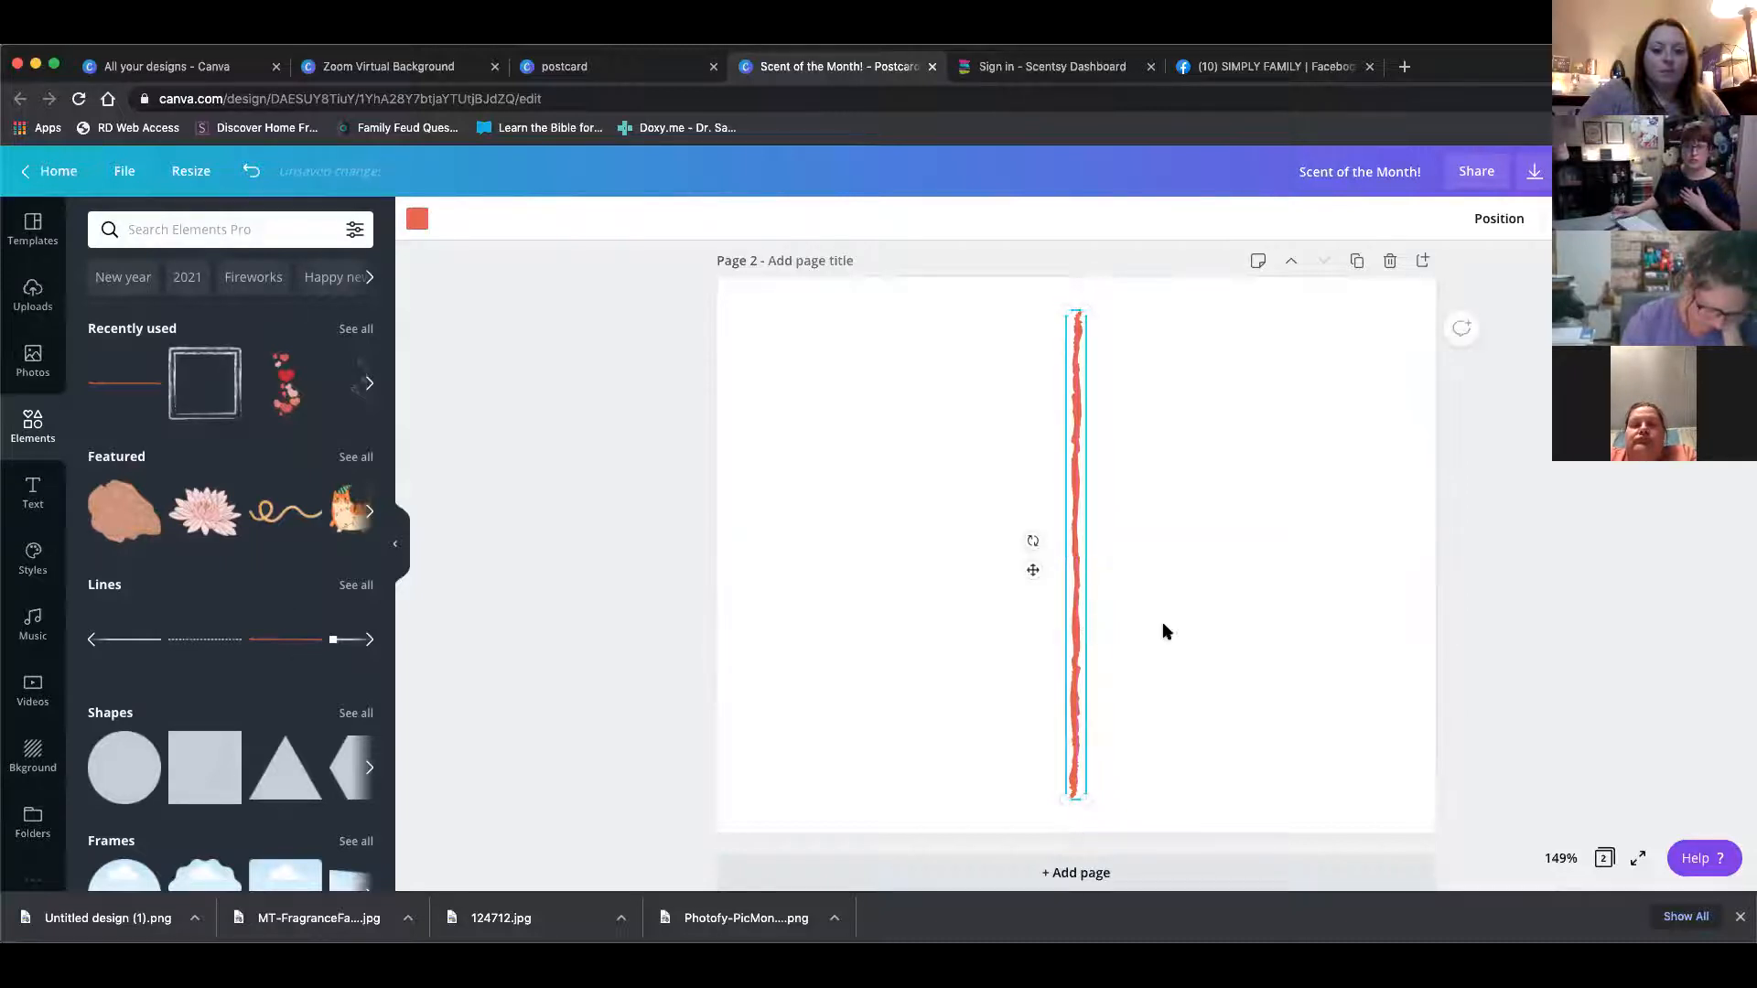
left_click(1274, 650)
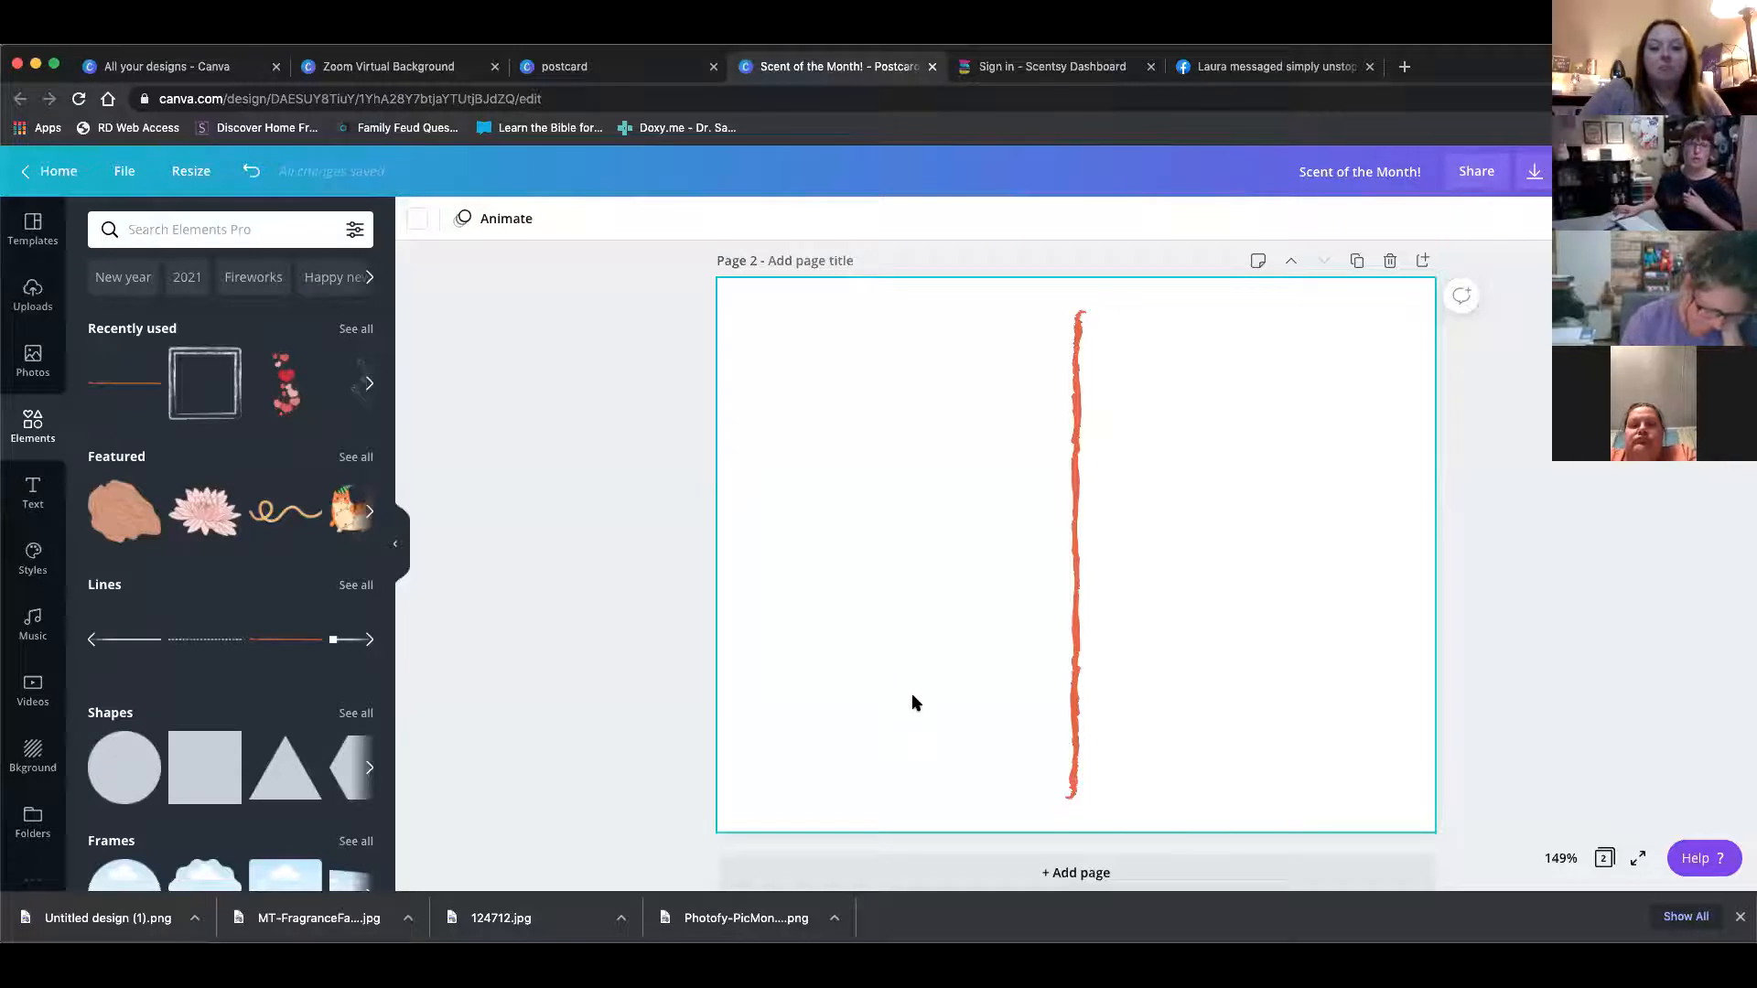
Switch to the Scentsy Workstation tab and sign in with the saved consultant ID and password
scroll(918, 697, "down", 1)
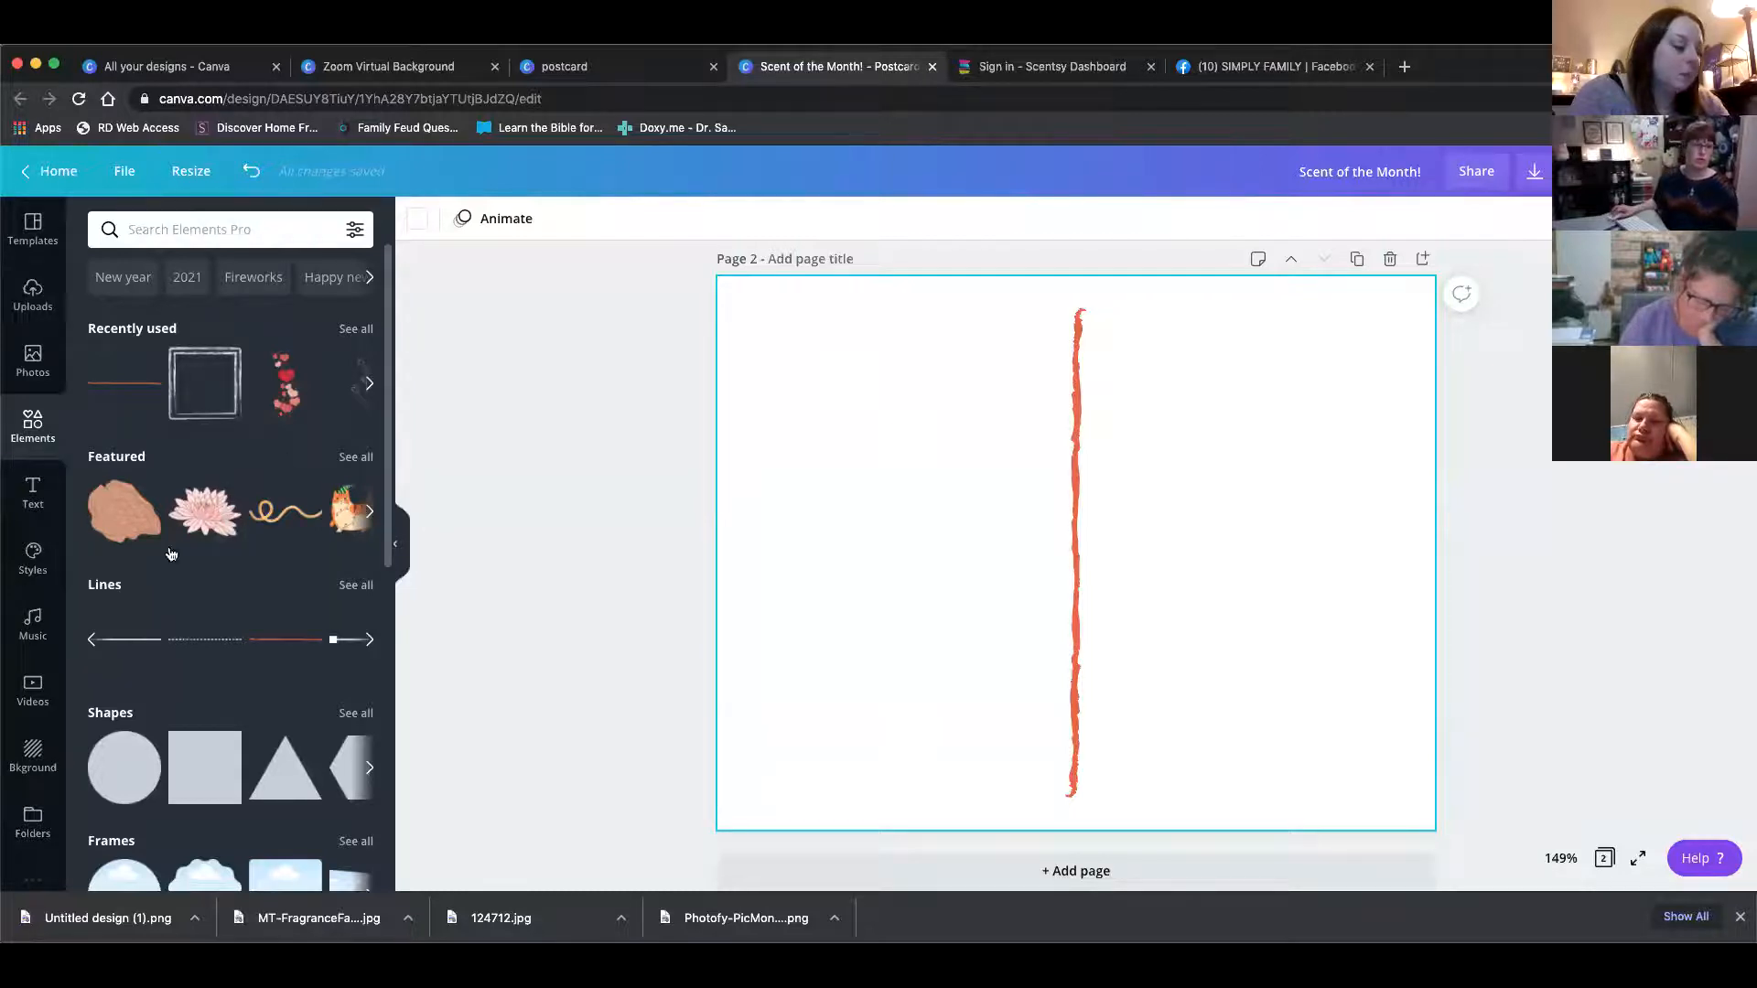
left_click(216, 229)
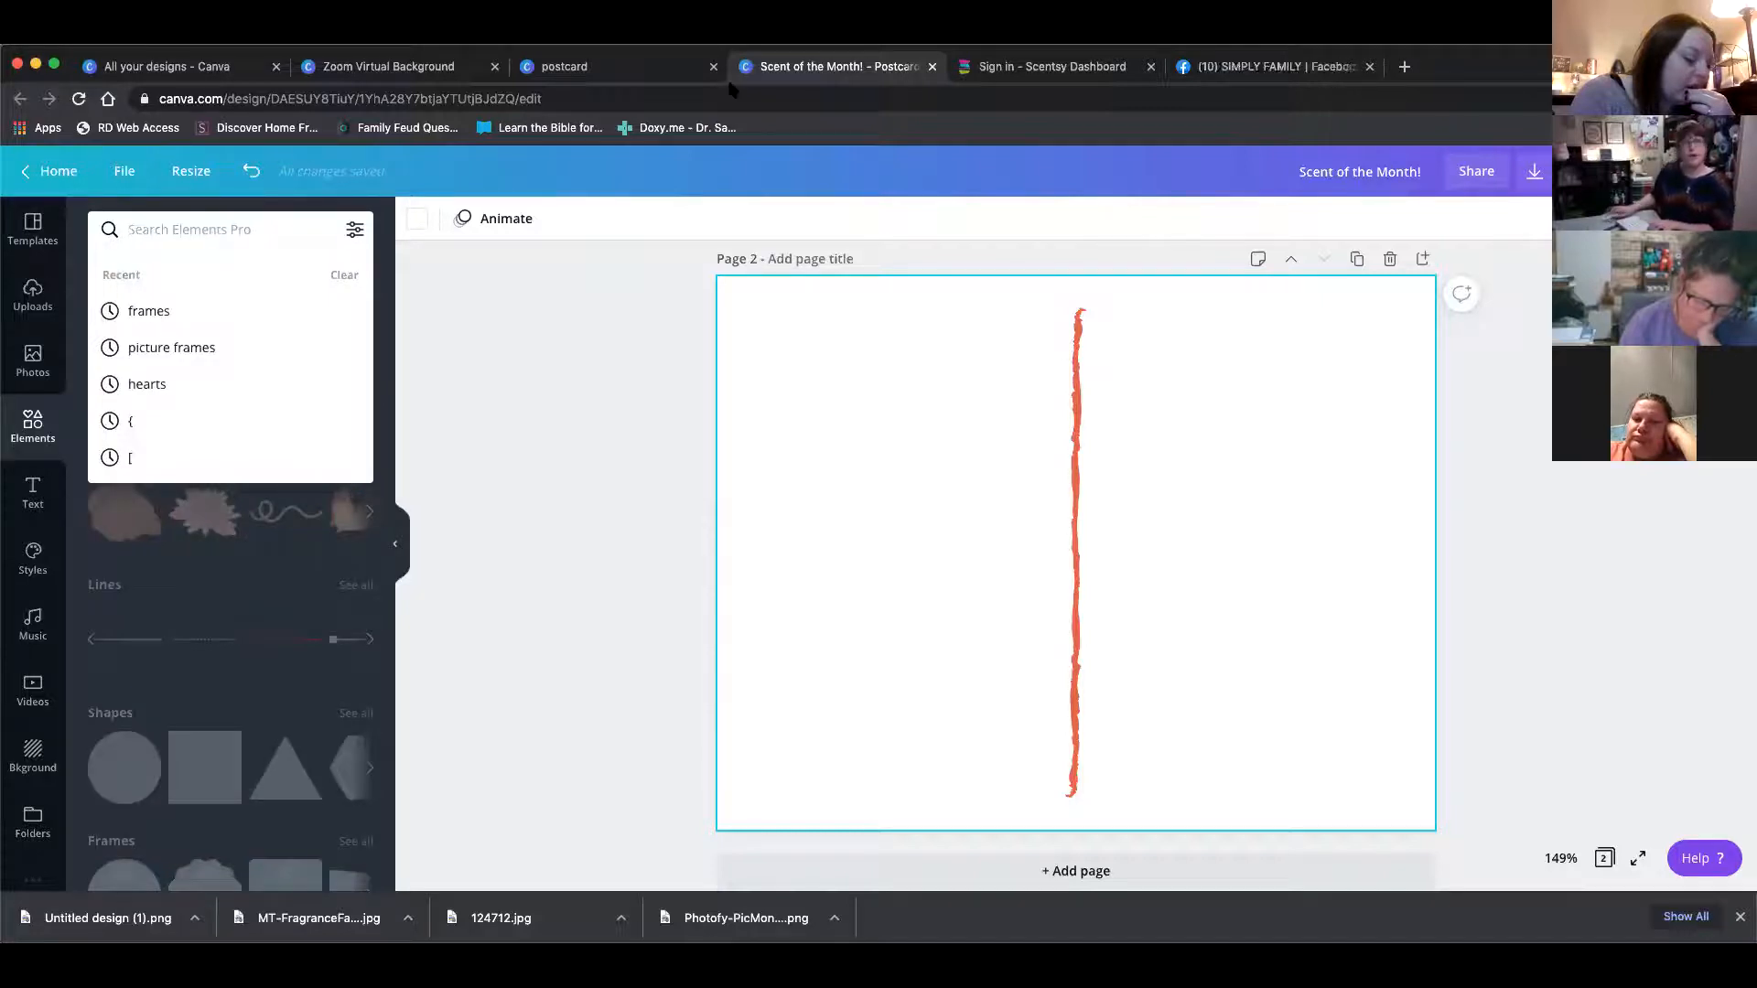
left_click(1076, 72)
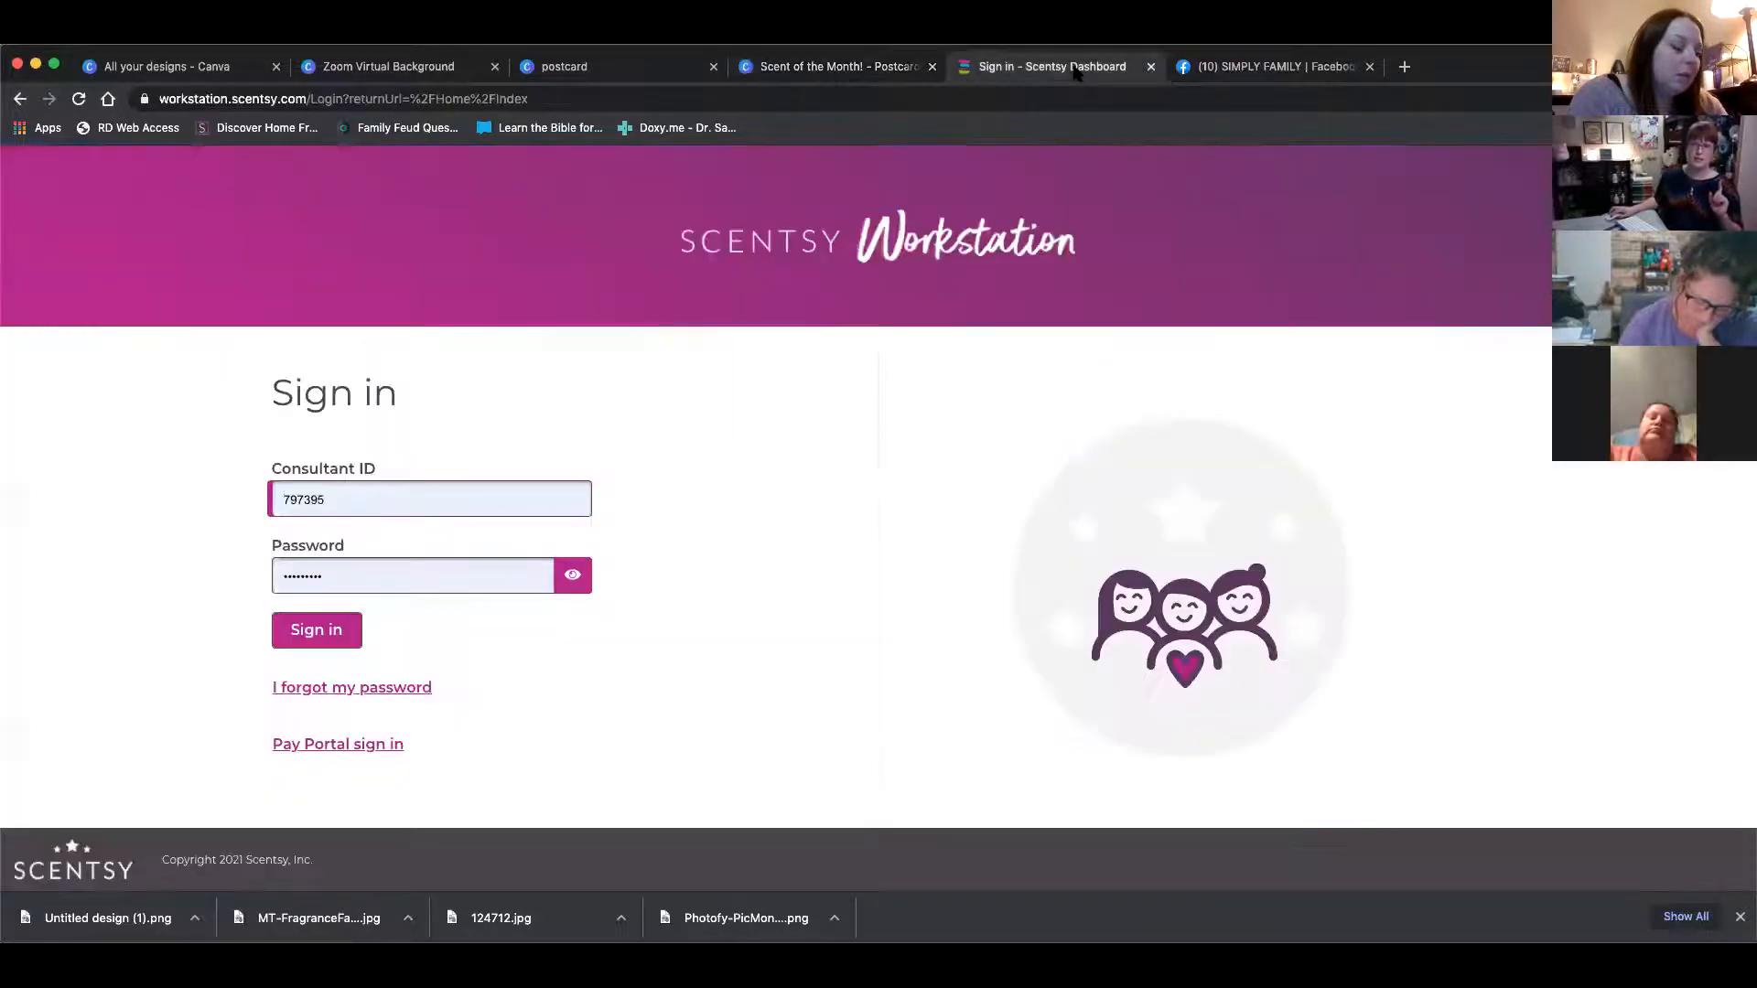
left_click(338, 646)
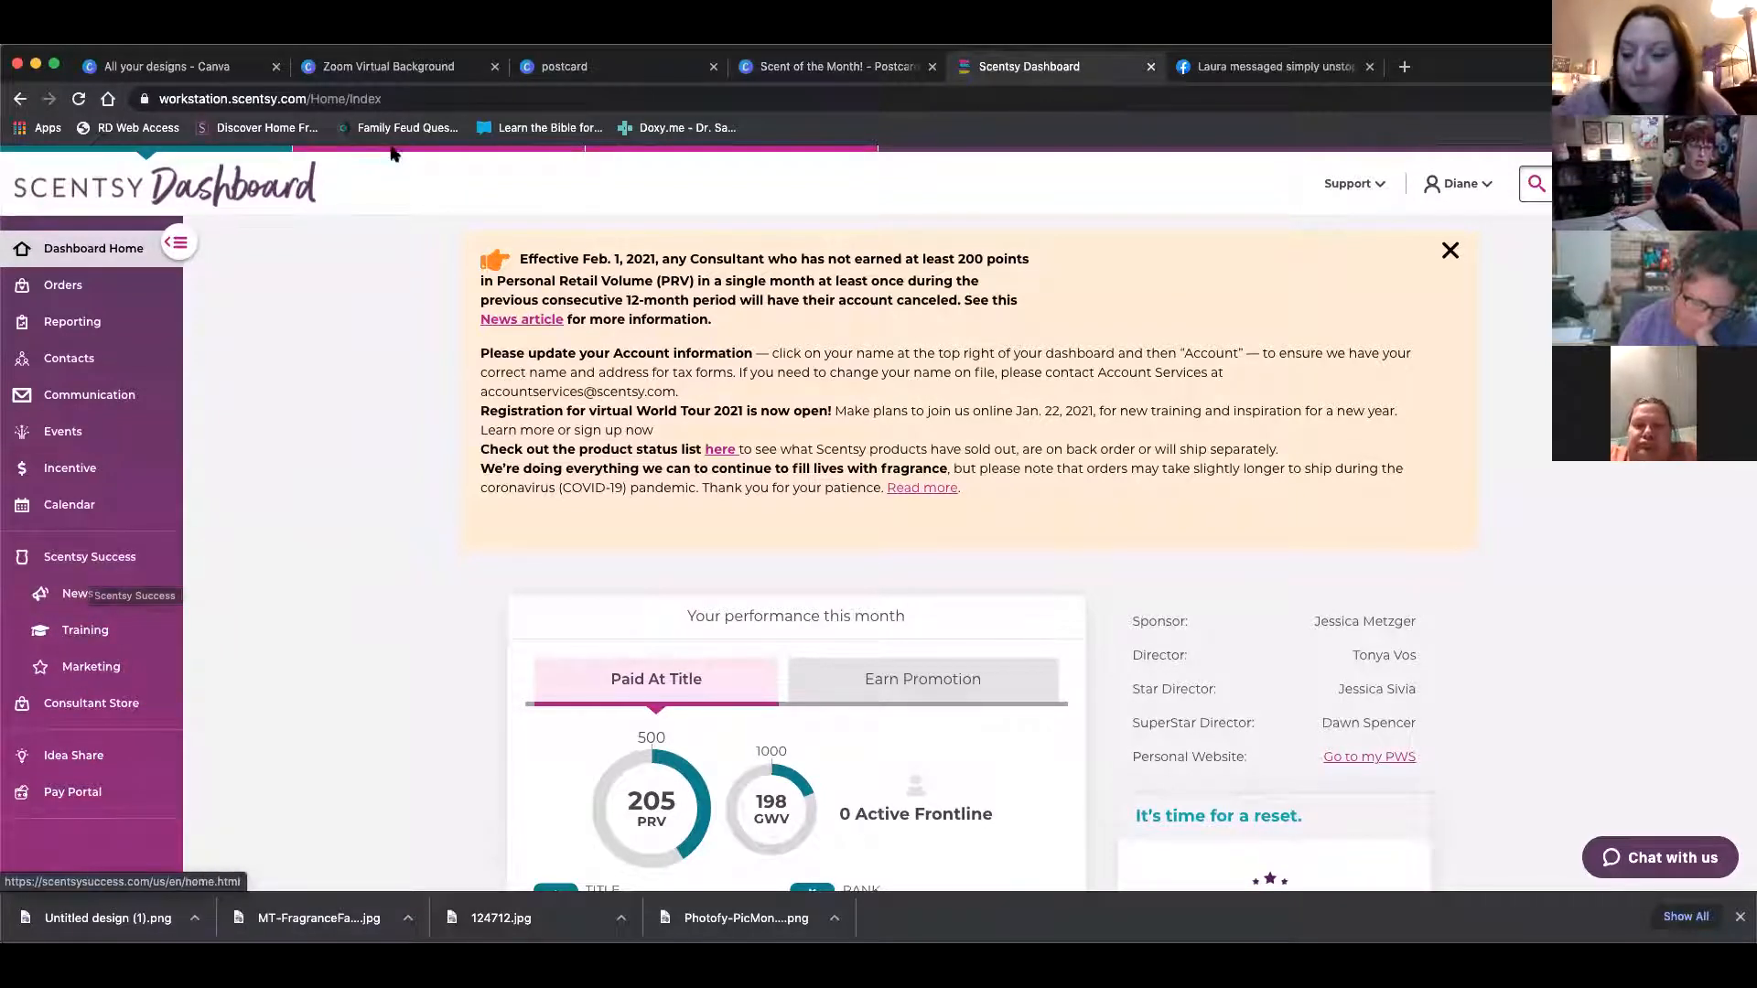
Open Scentsy Success and filter the marketing resources by the Logos and Stickers categories
left_click(104, 556)
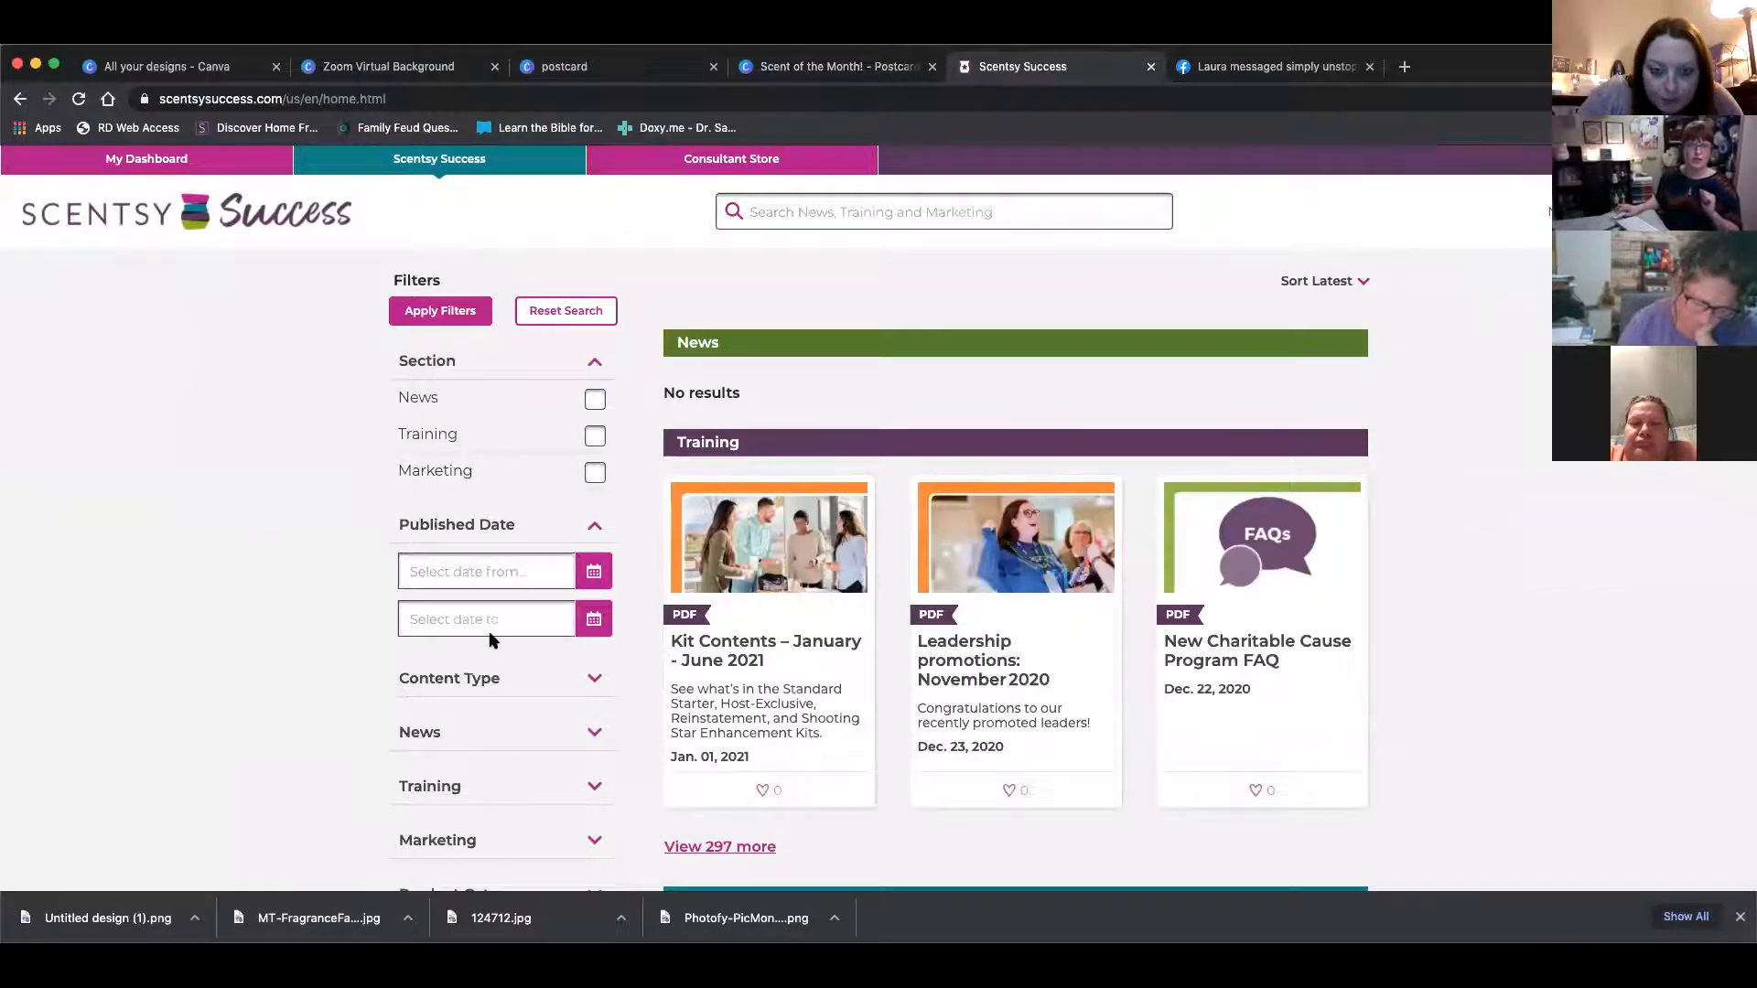
scroll(495, 635, "down", 3)
left_click(595, 655)
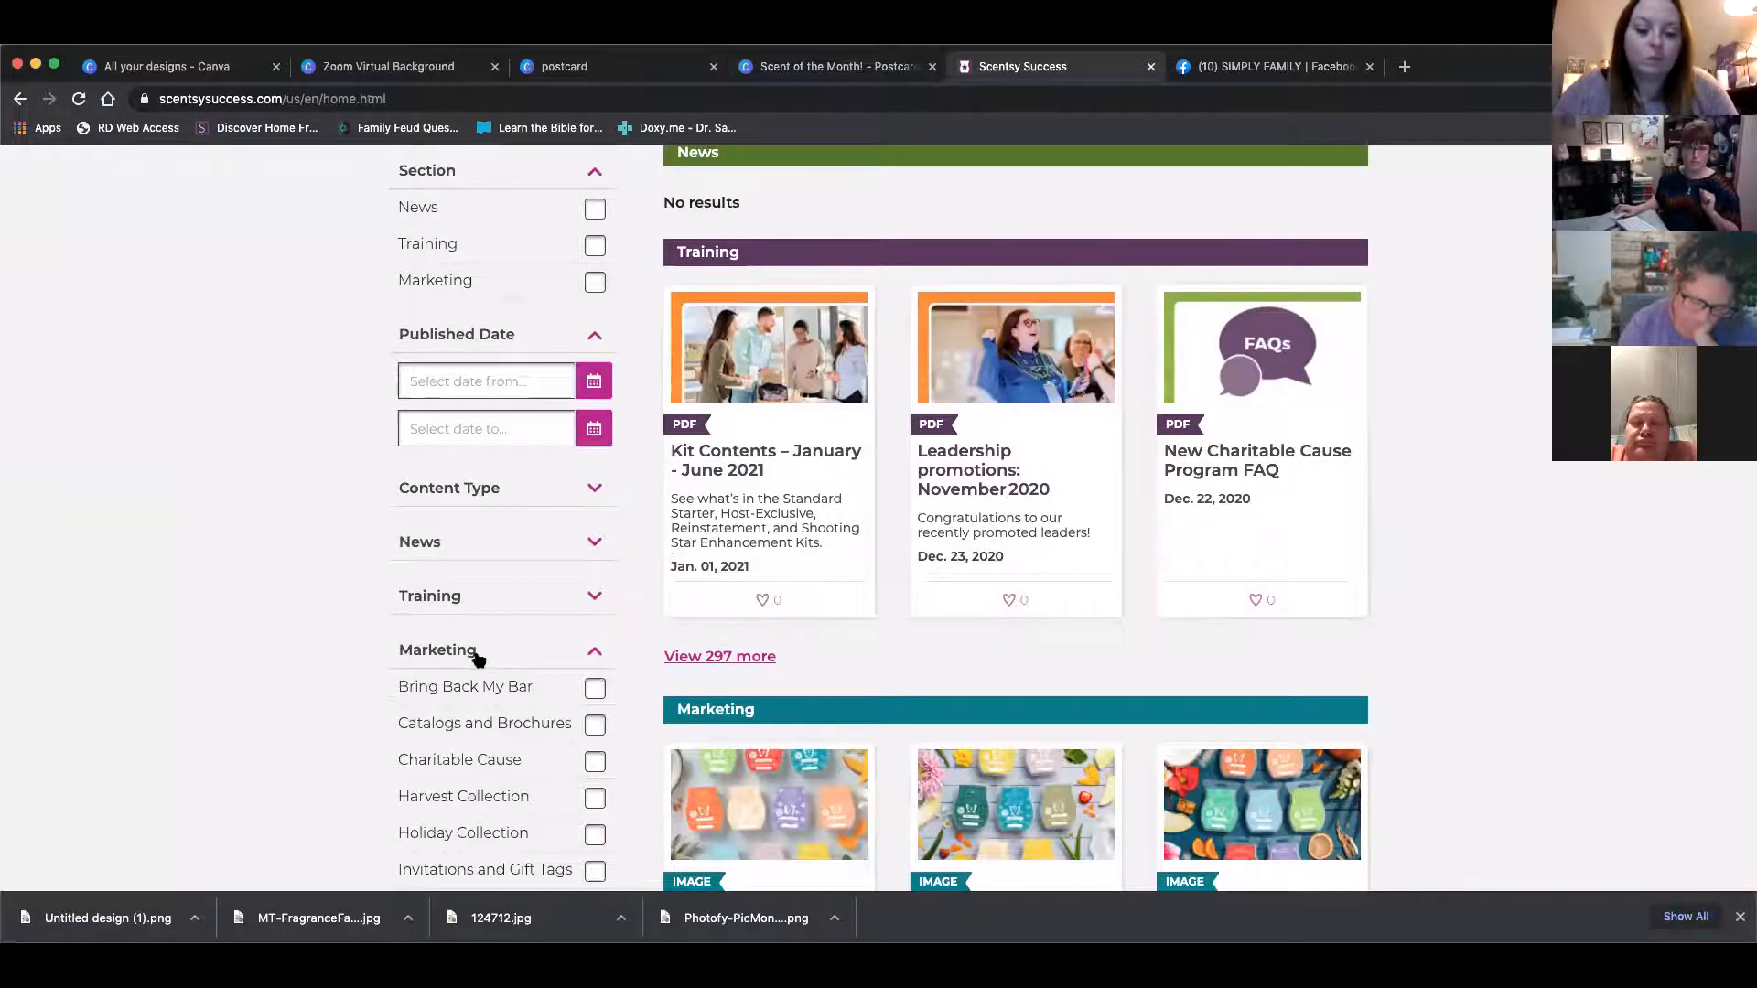
scroll(477, 659, "down", 3)
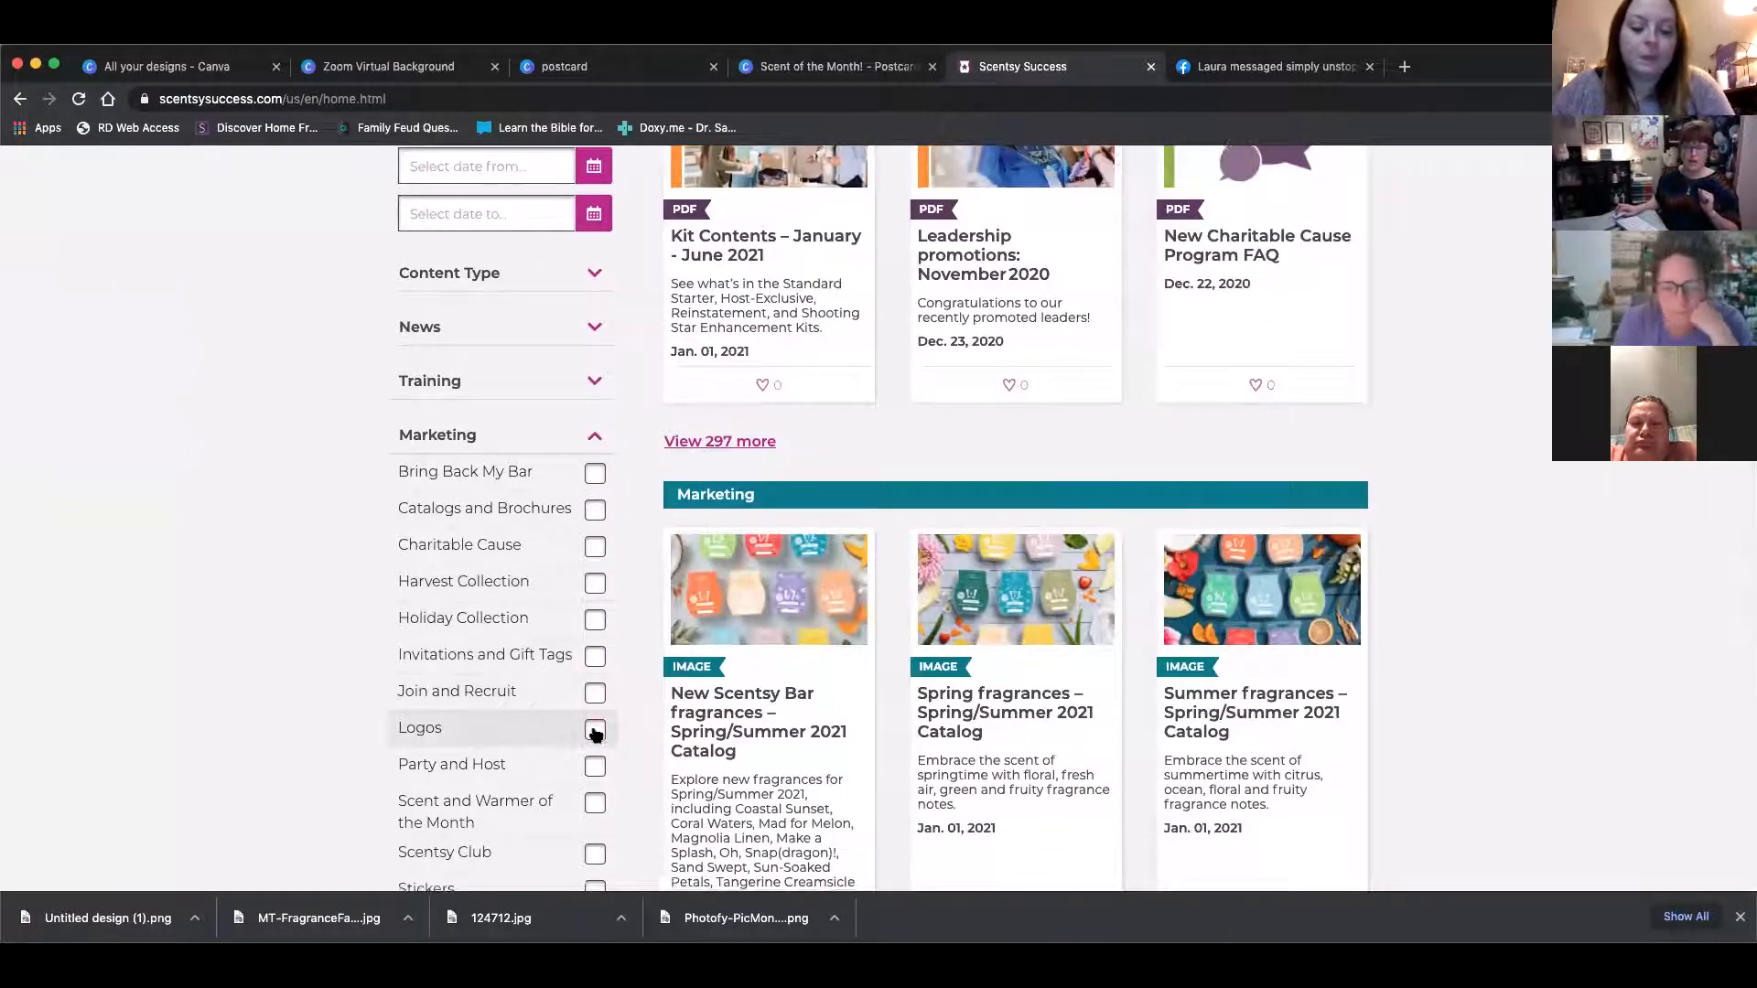
left_click(594, 732)
scroll(512, 727, "down", 2)
left_click(595, 753)
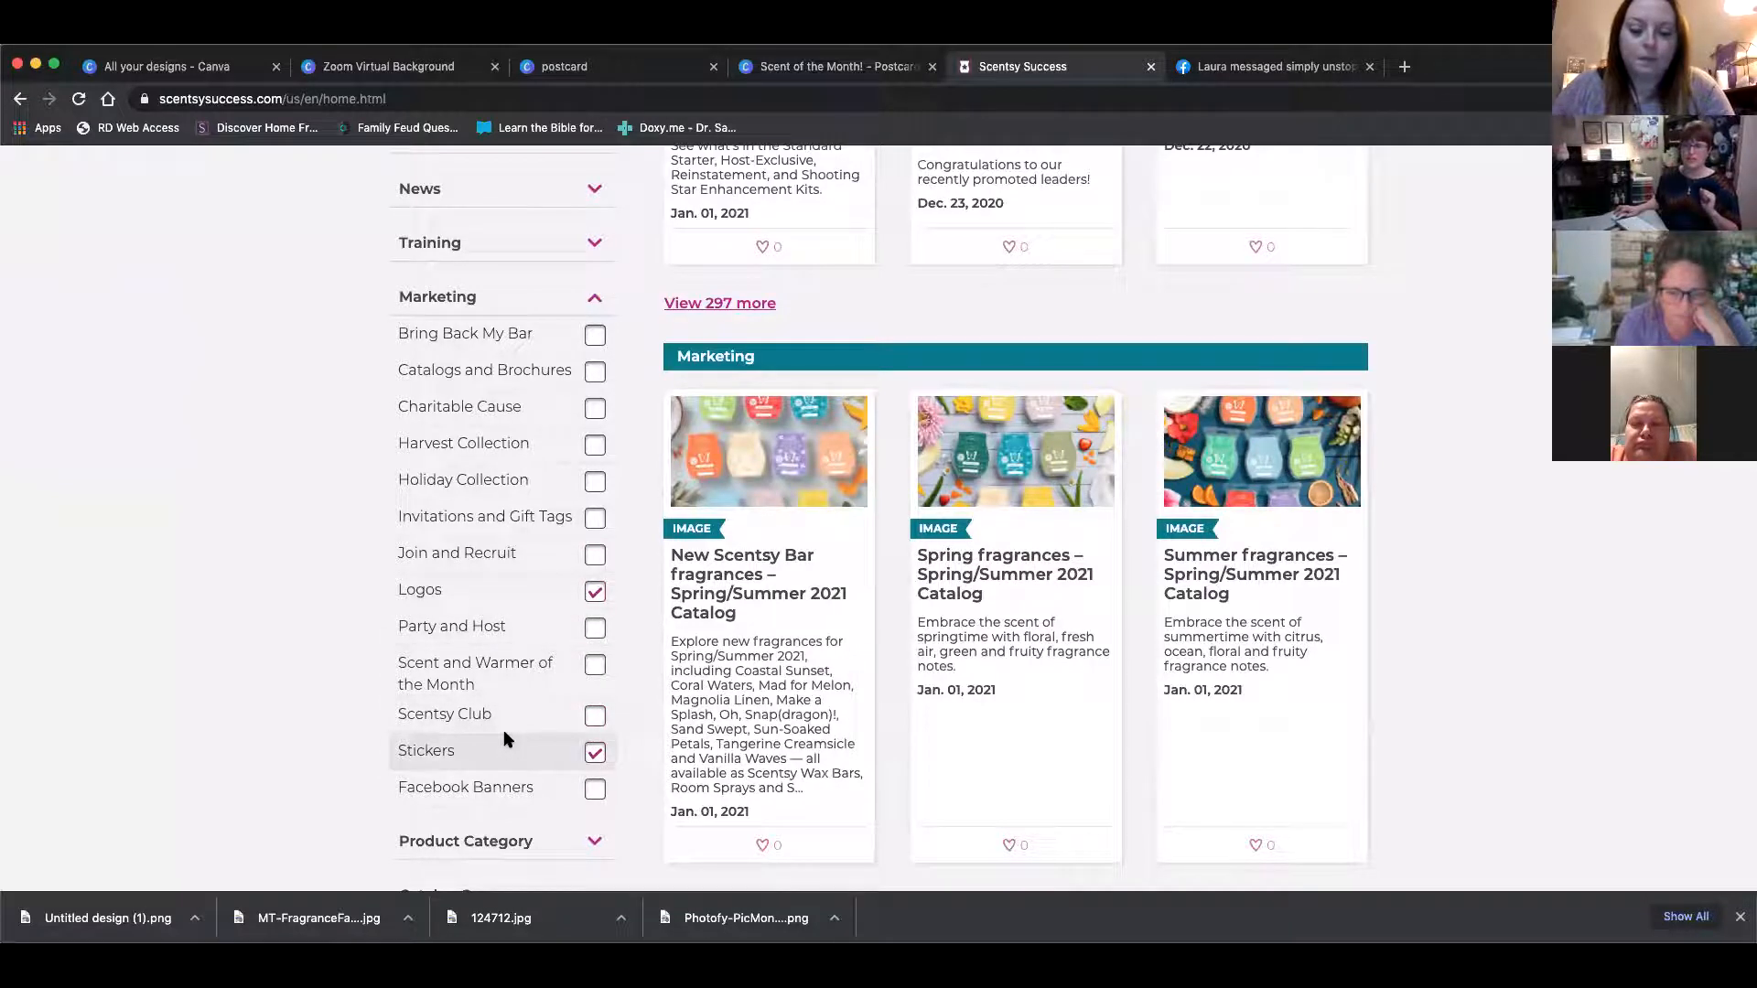
scroll(508, 723, "up", 8)
left_click(440, 313)
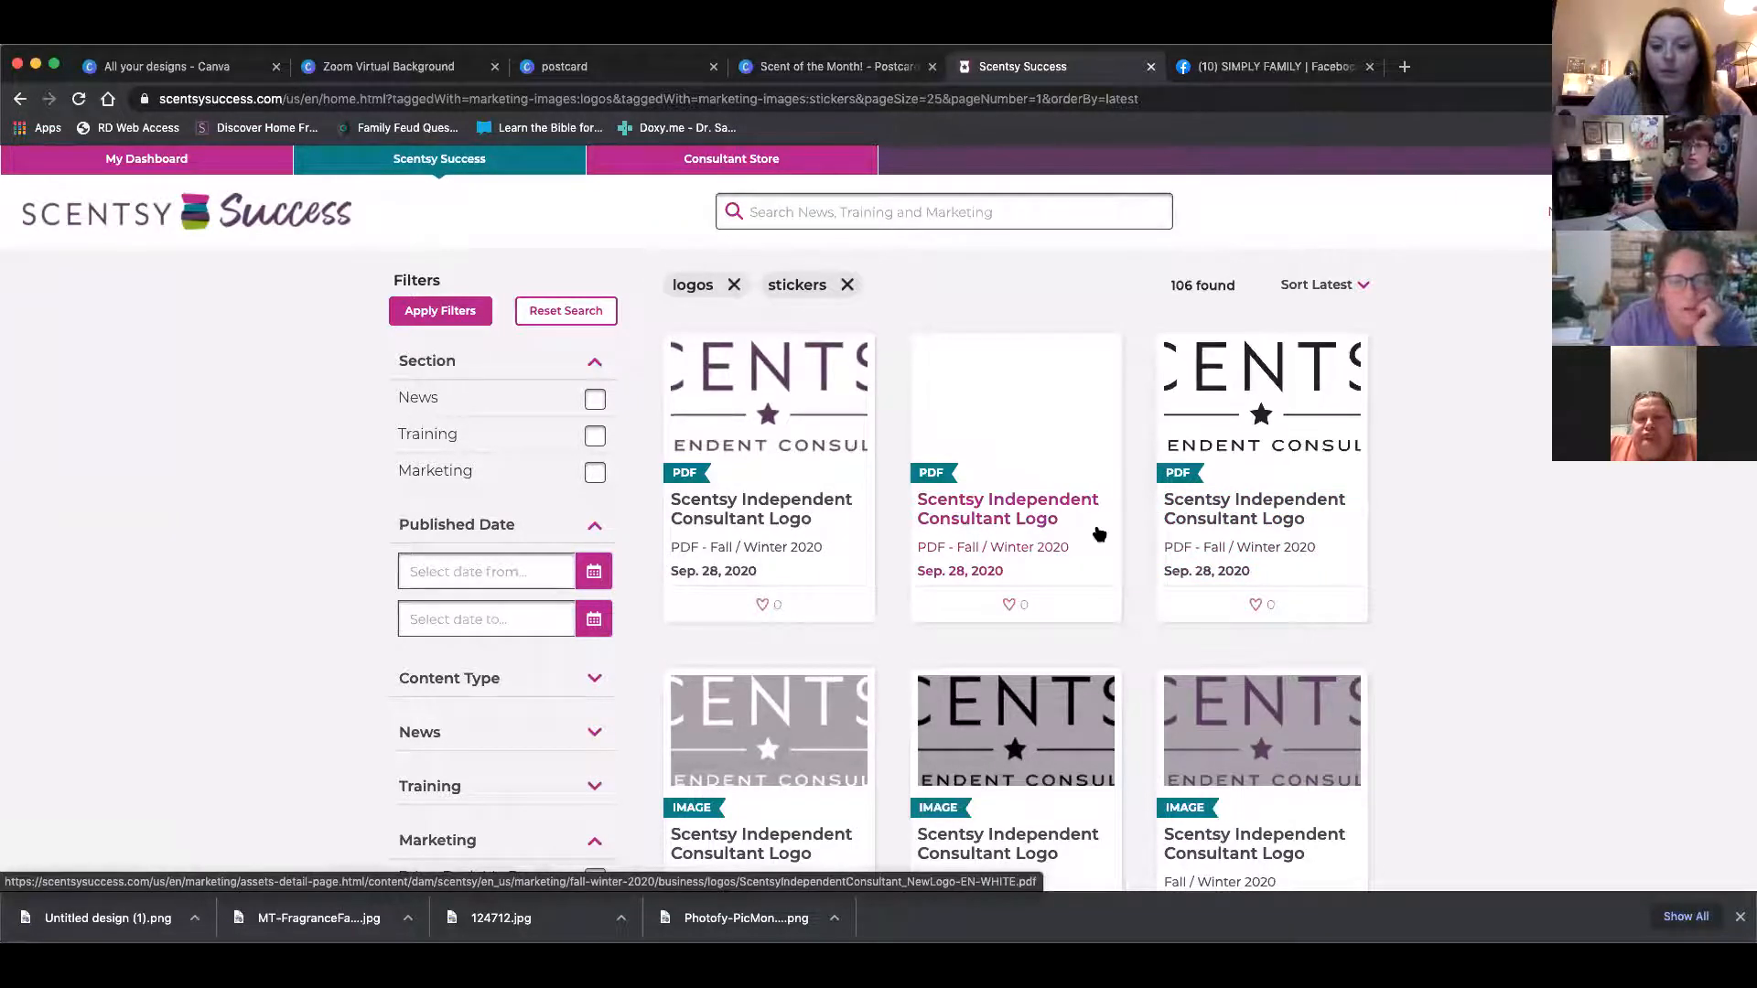
Open the Downward arrow sticker from the filtered Scentsy Success results and download its original file
scroll(1098, 533, "down", 5)
scroll(1098, 533, "down", 6)
scroll(922, 329, "up", 1)
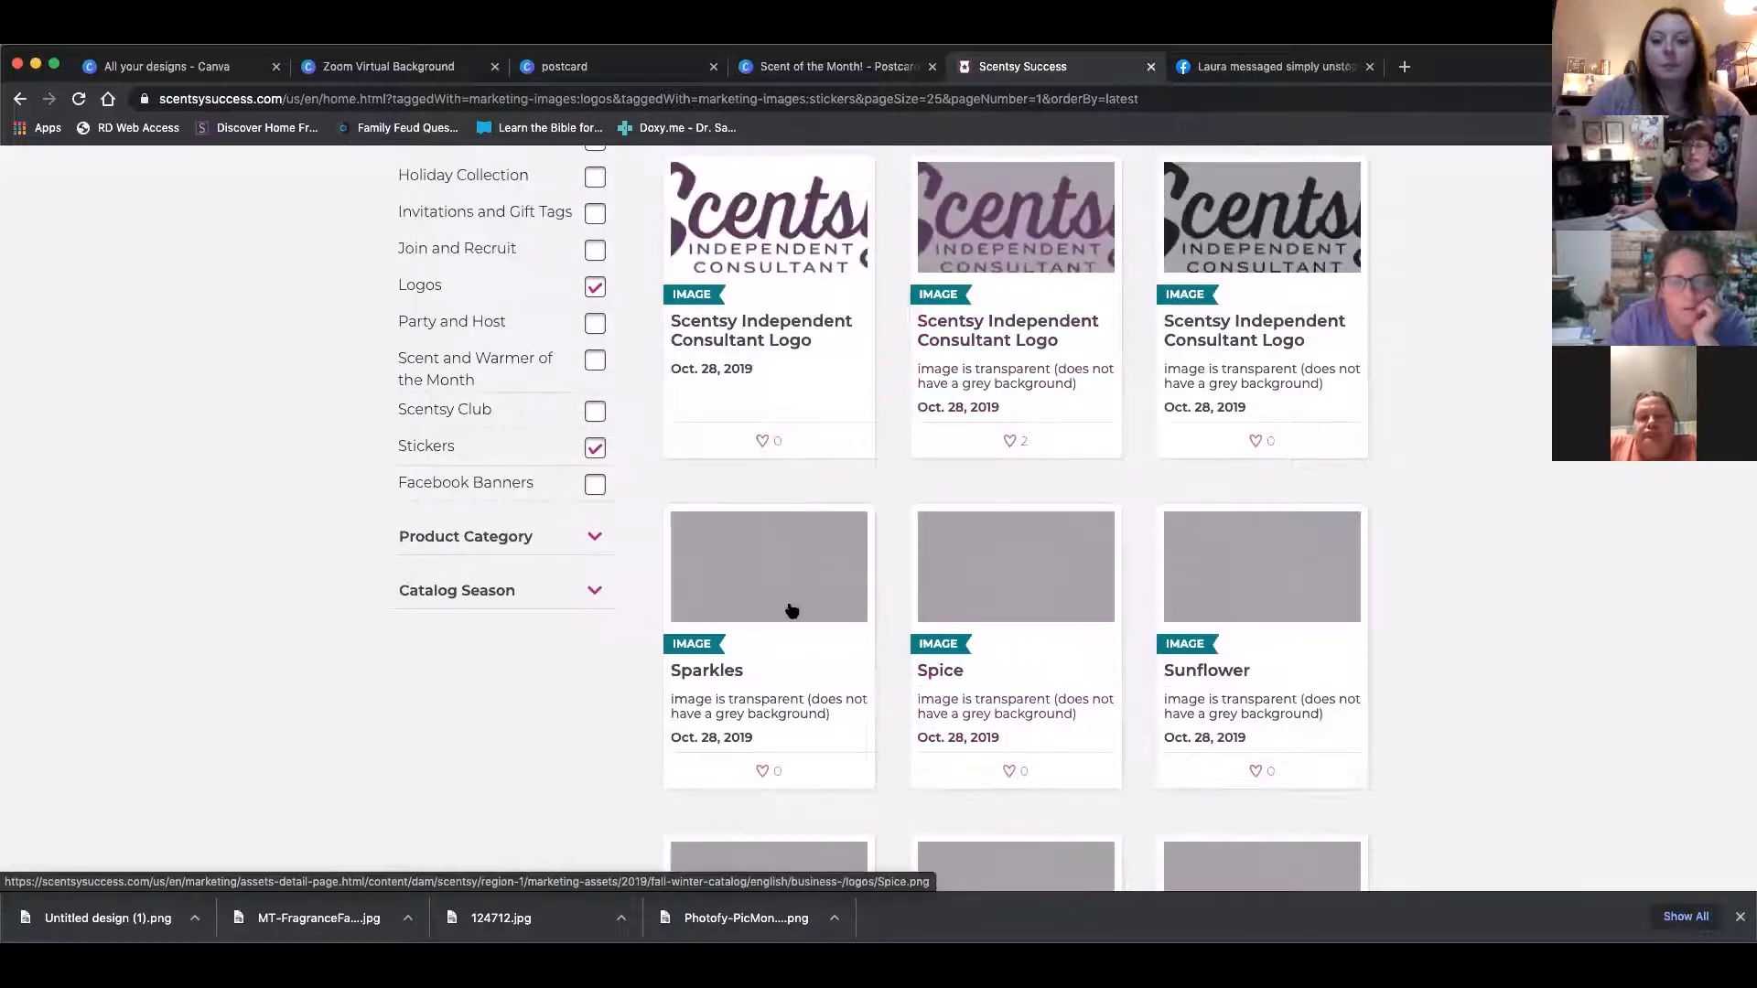
scroll(791, 610, "down", 3)
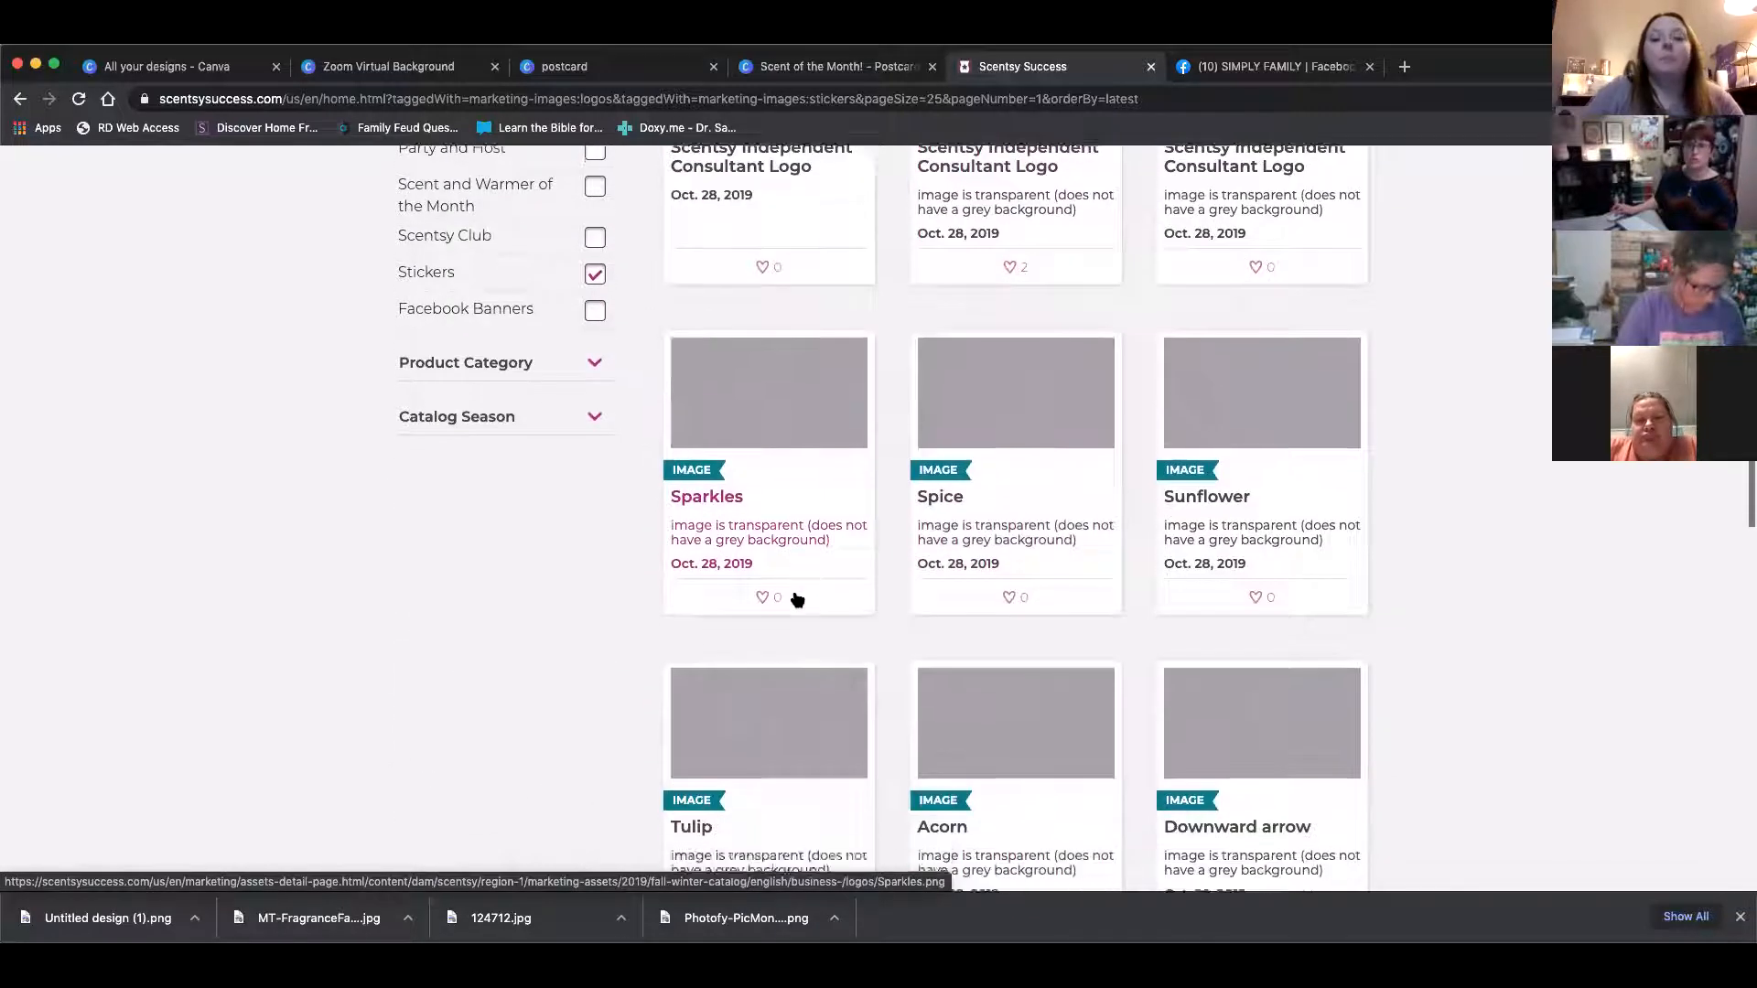
scroll(797, 600, "down", 5)
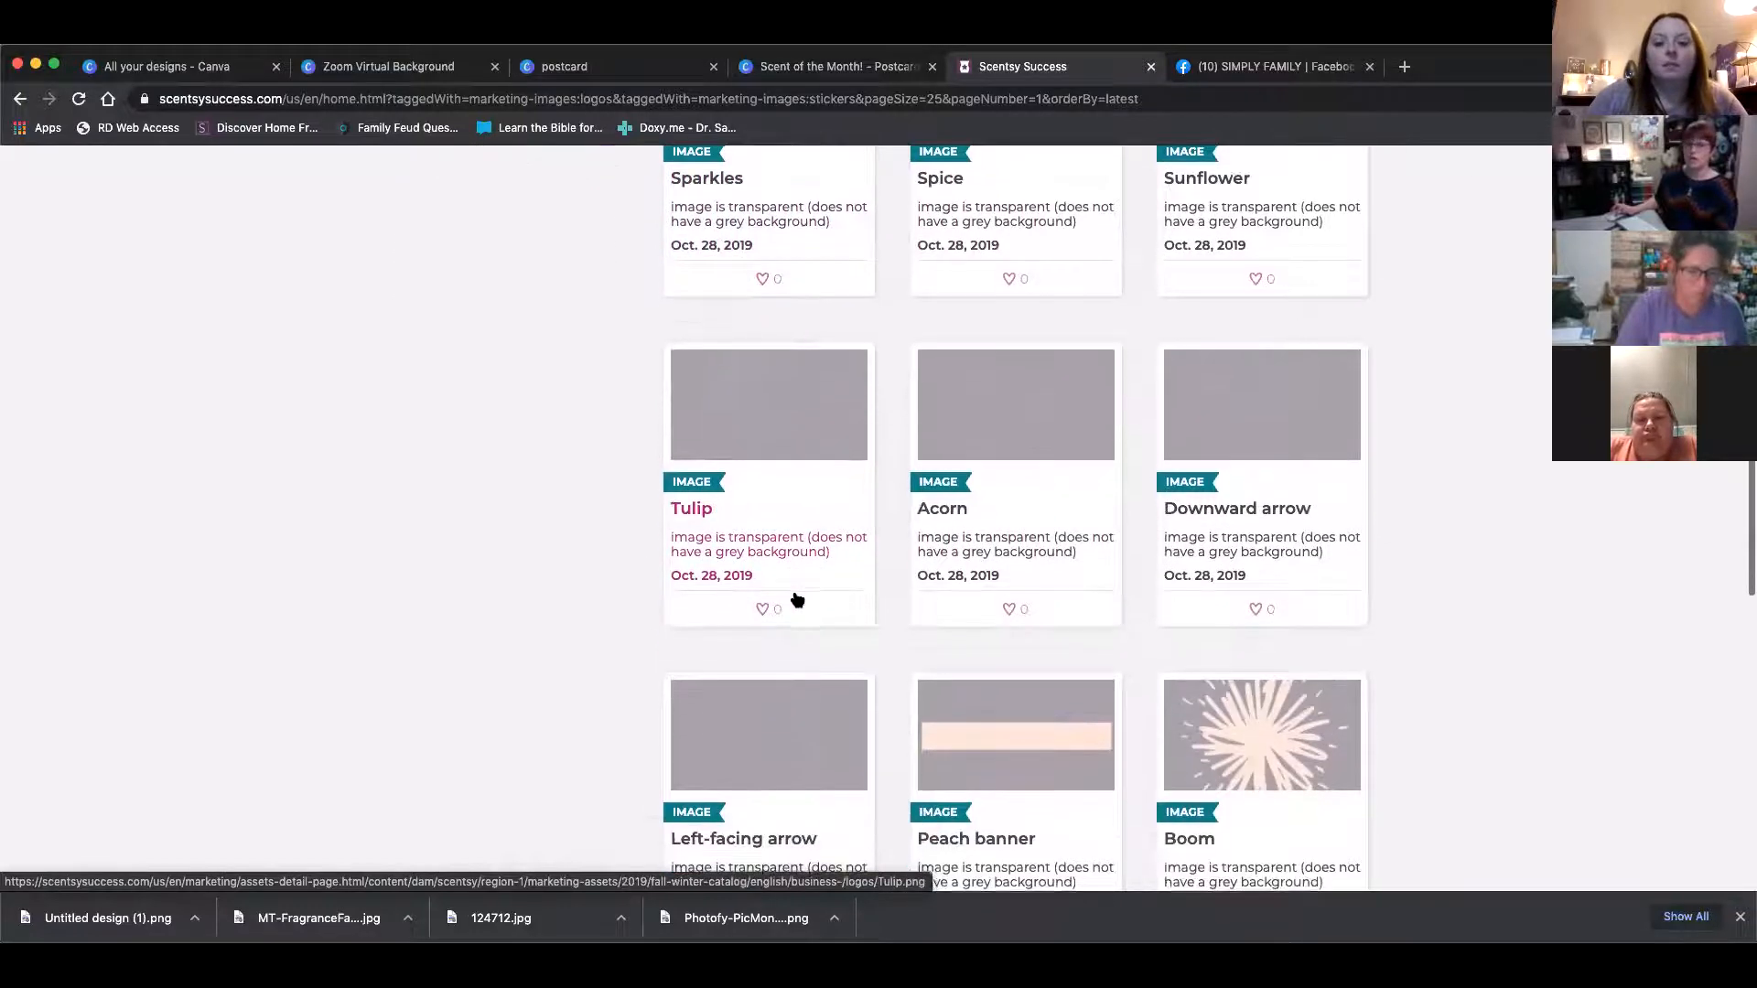
left_click(1252, 404)
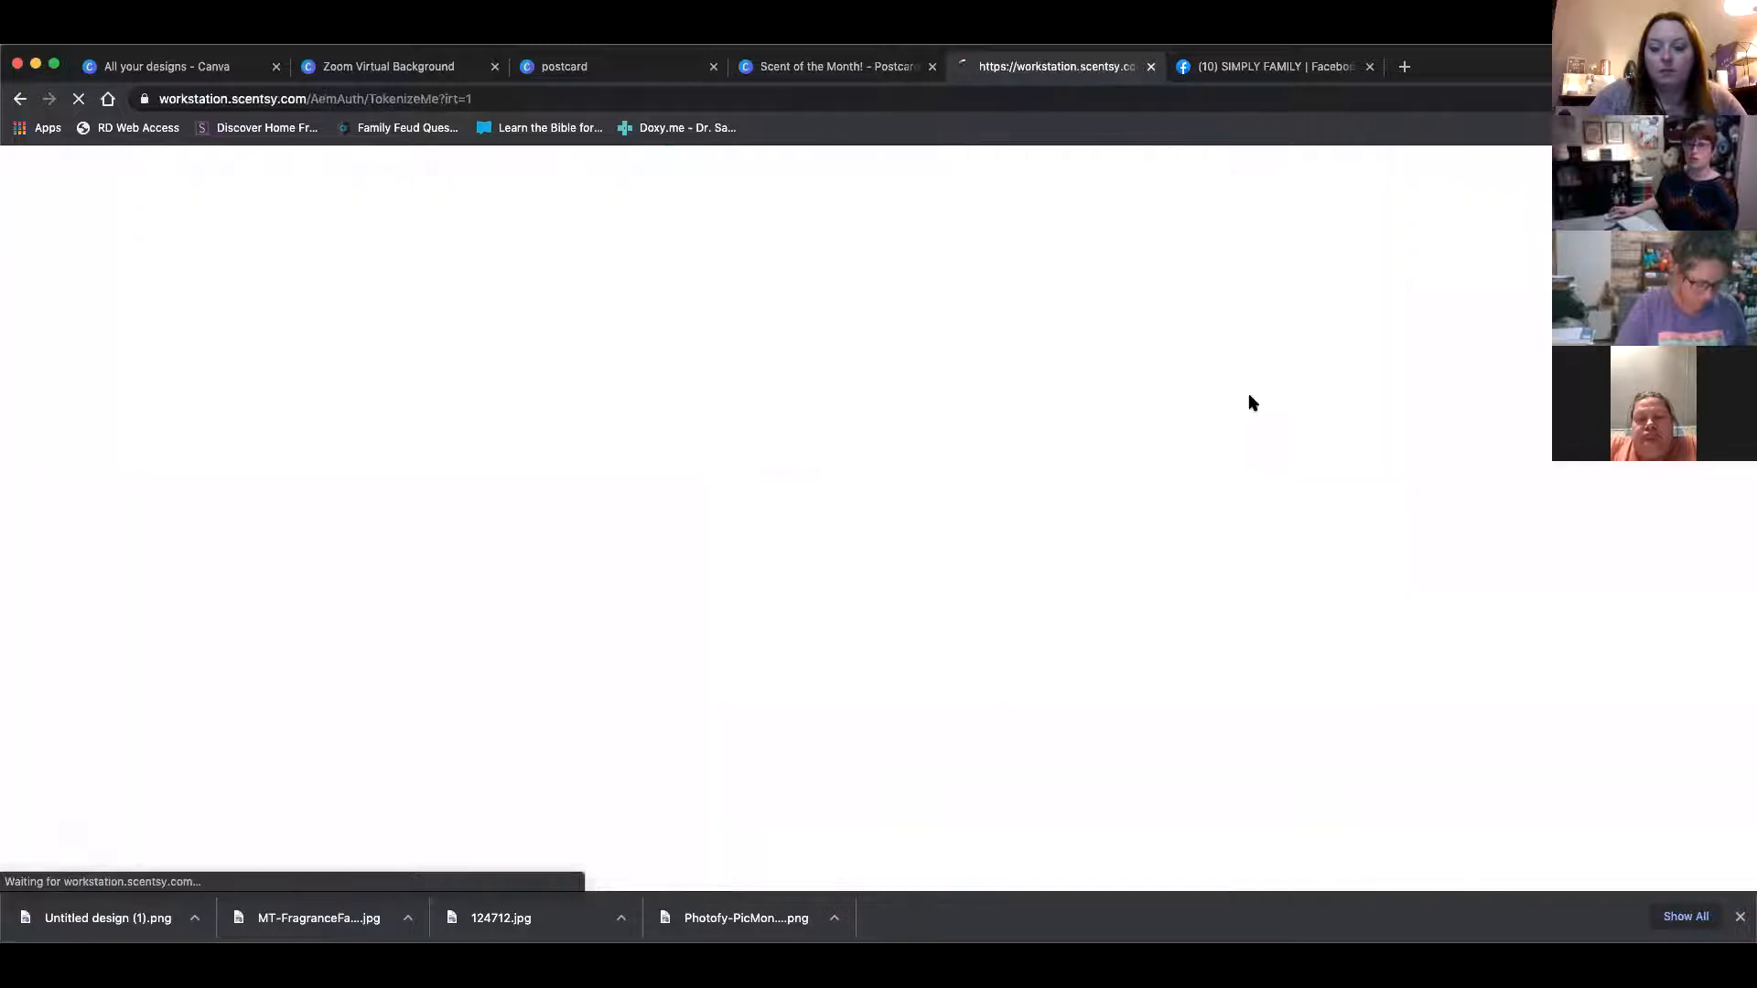
scroll(771, 538, "down", 1)
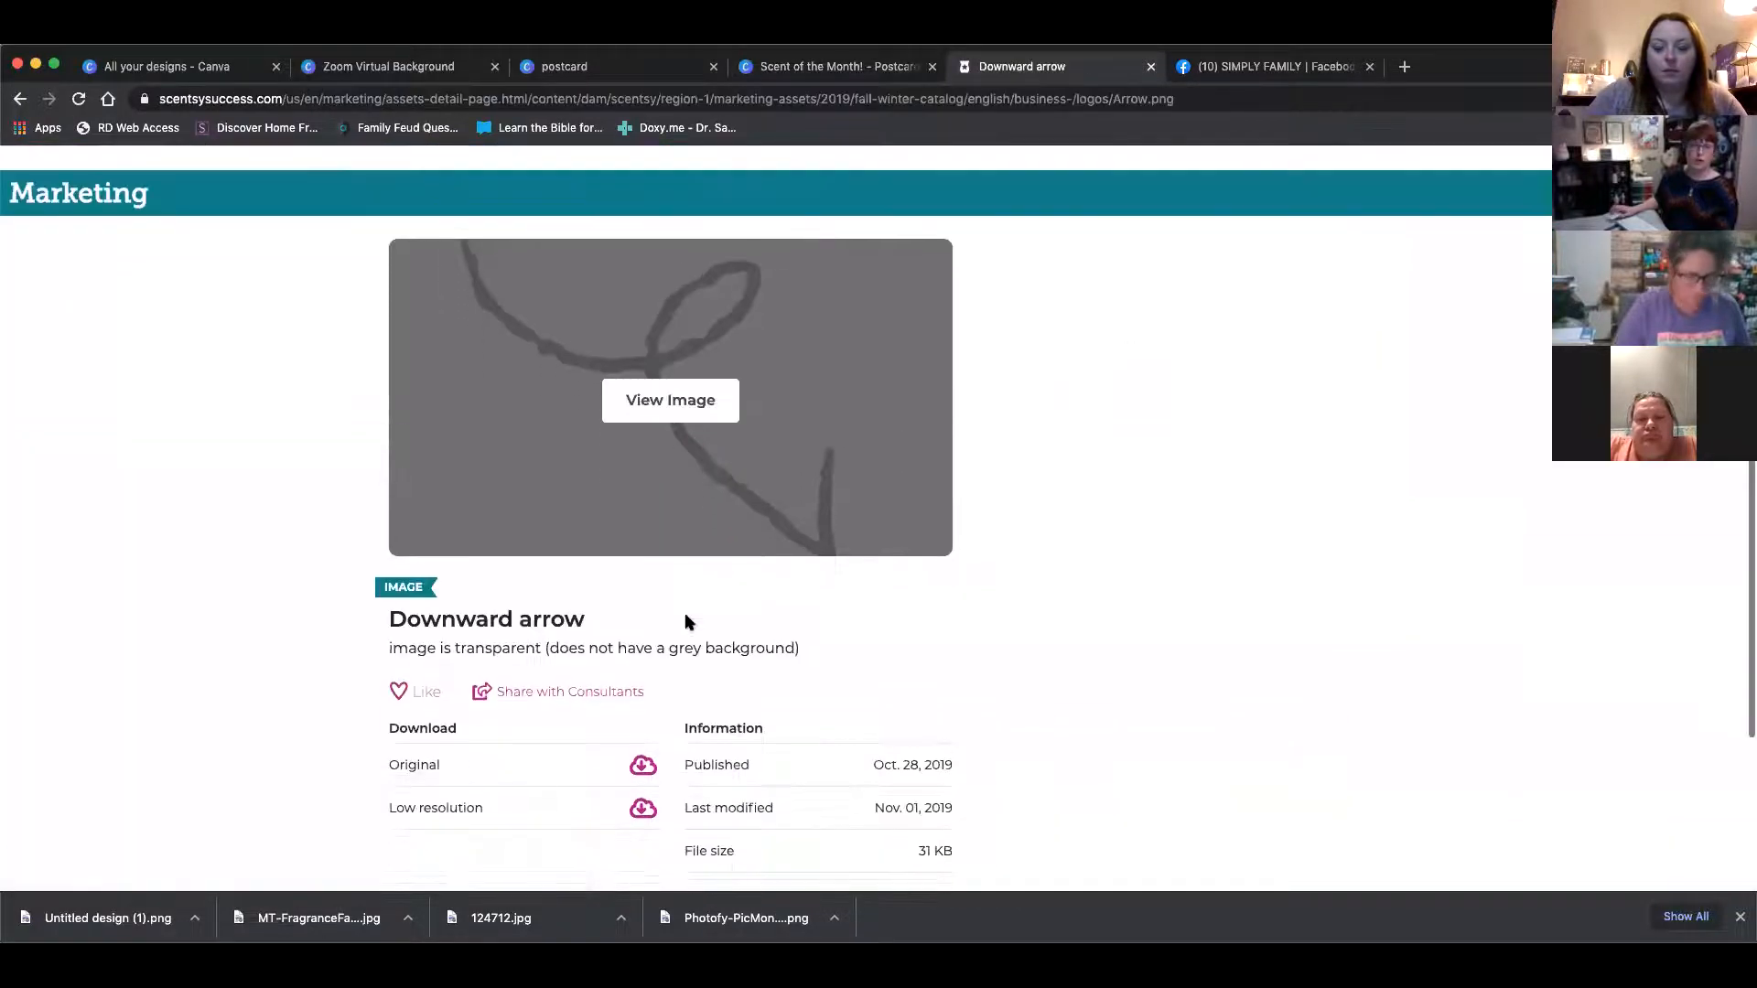
left_click(641, 765)
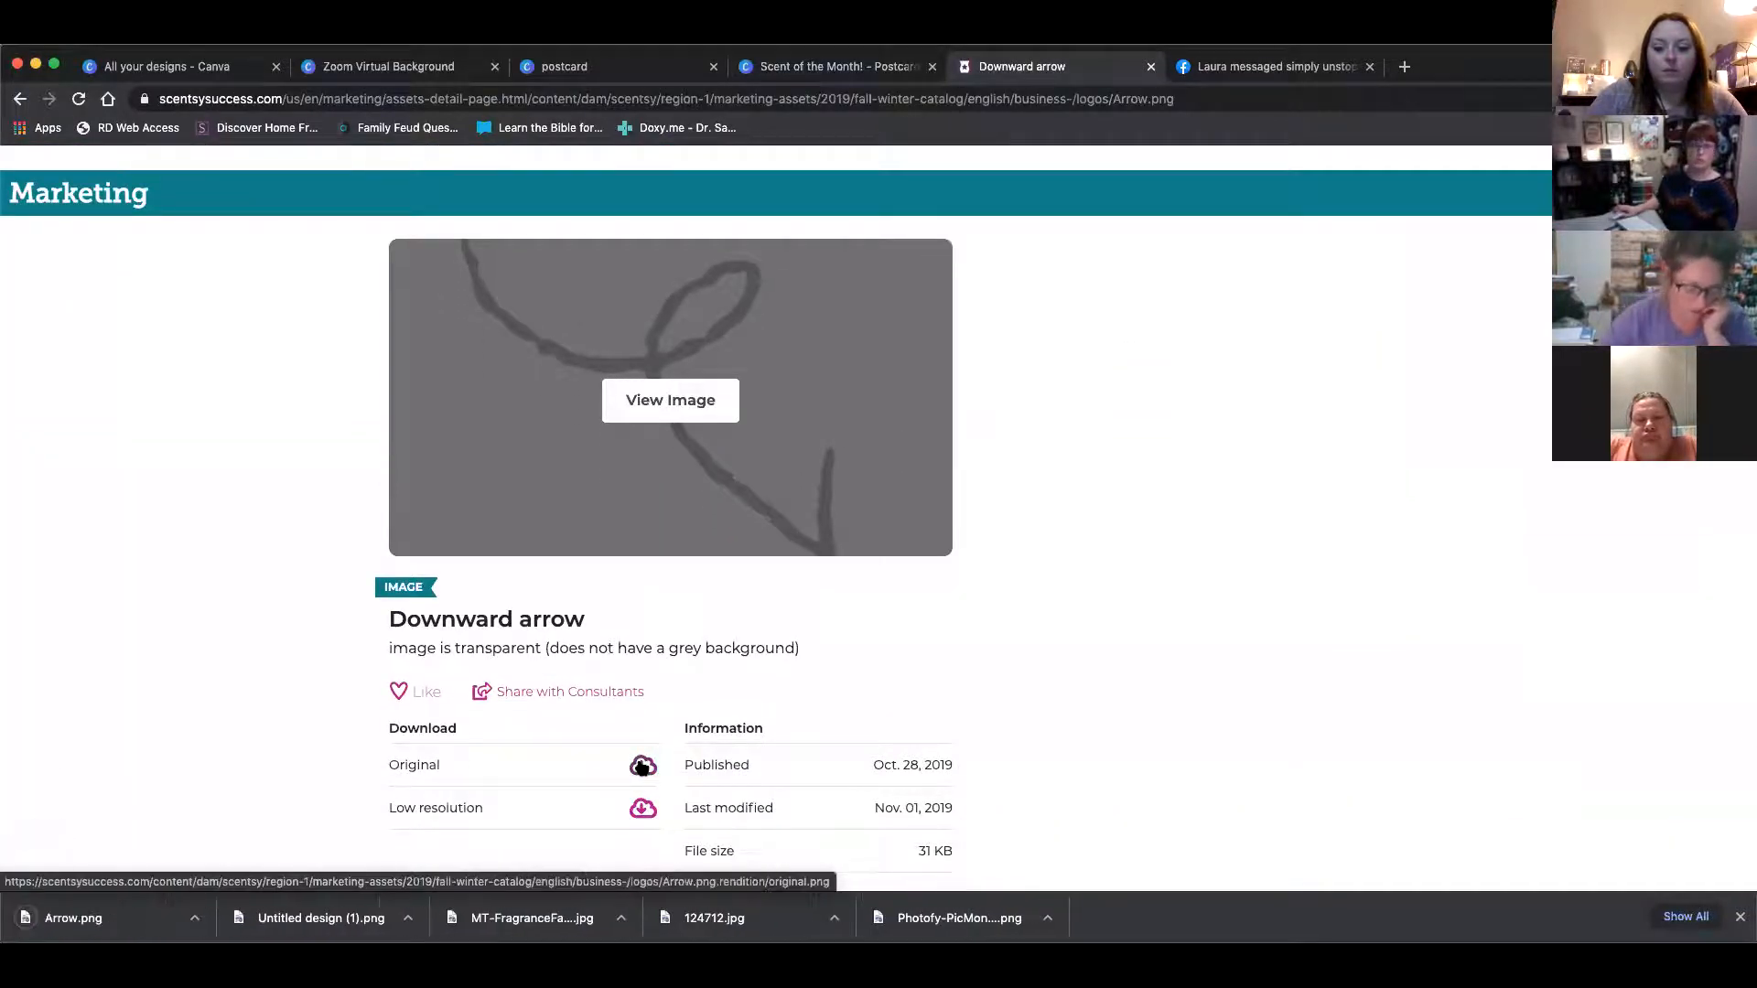
Return to the Scent of the Month design and upload Arrow.png from the Downloads folder
left_click(180, 66)
mouse_move(375, 179)
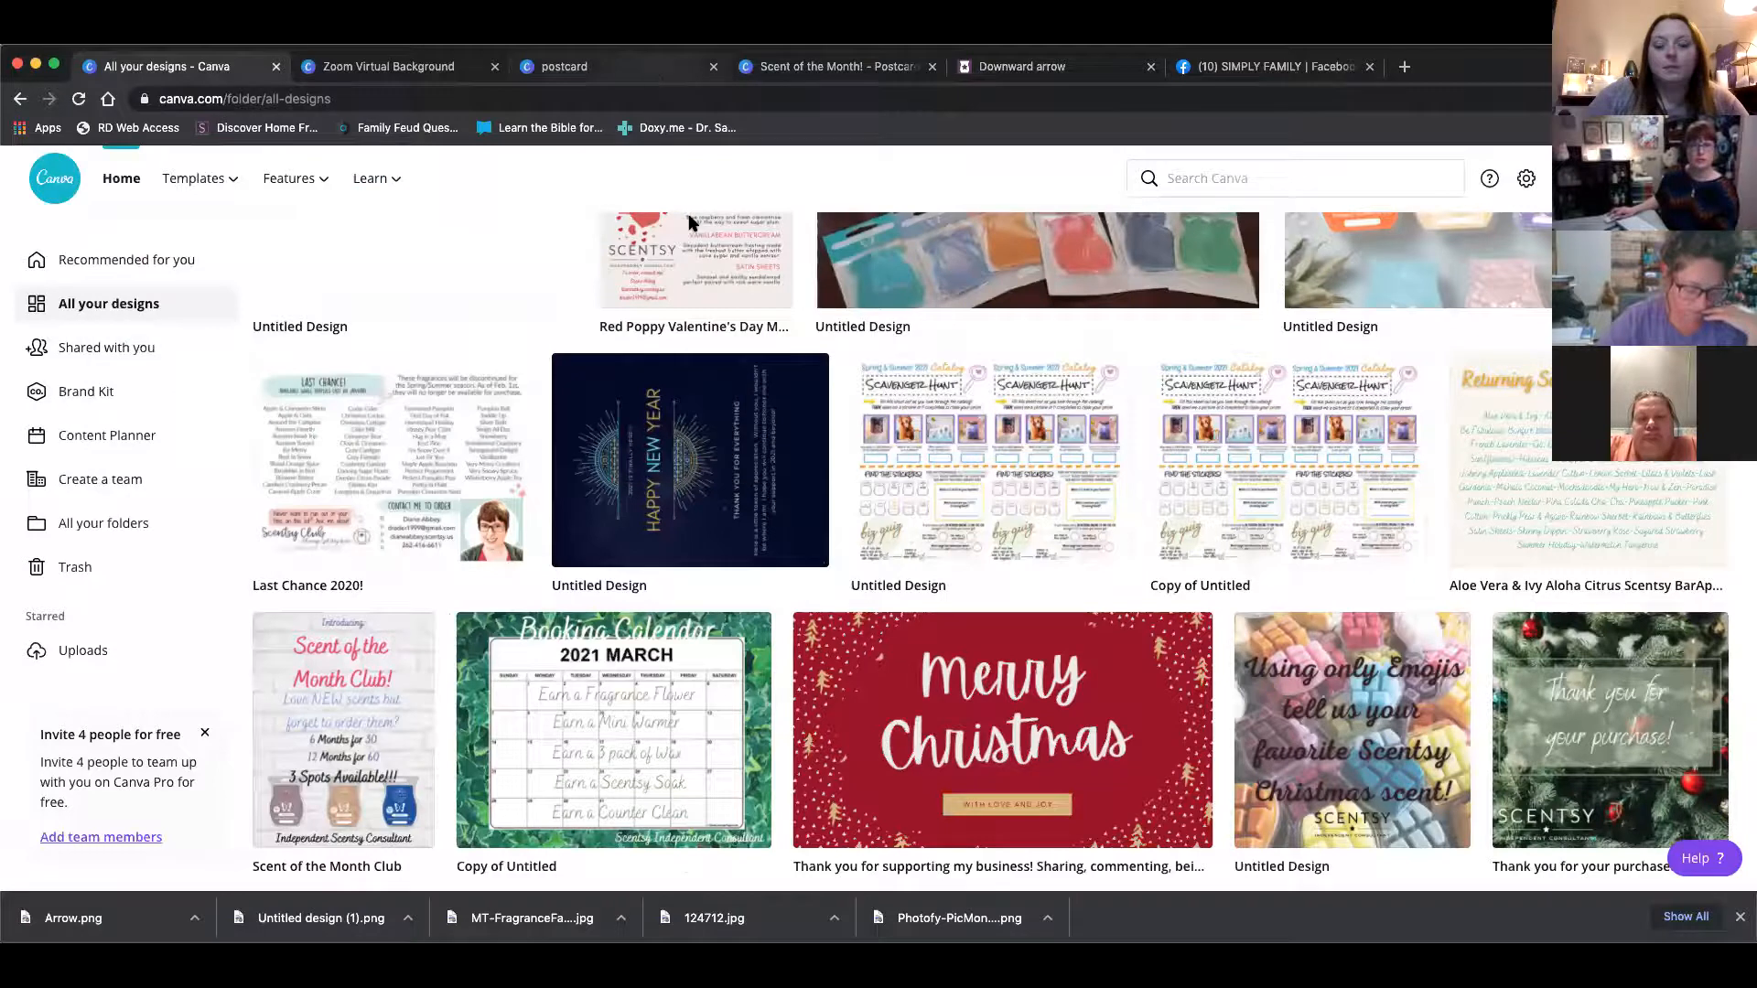
left_click(658, 66)
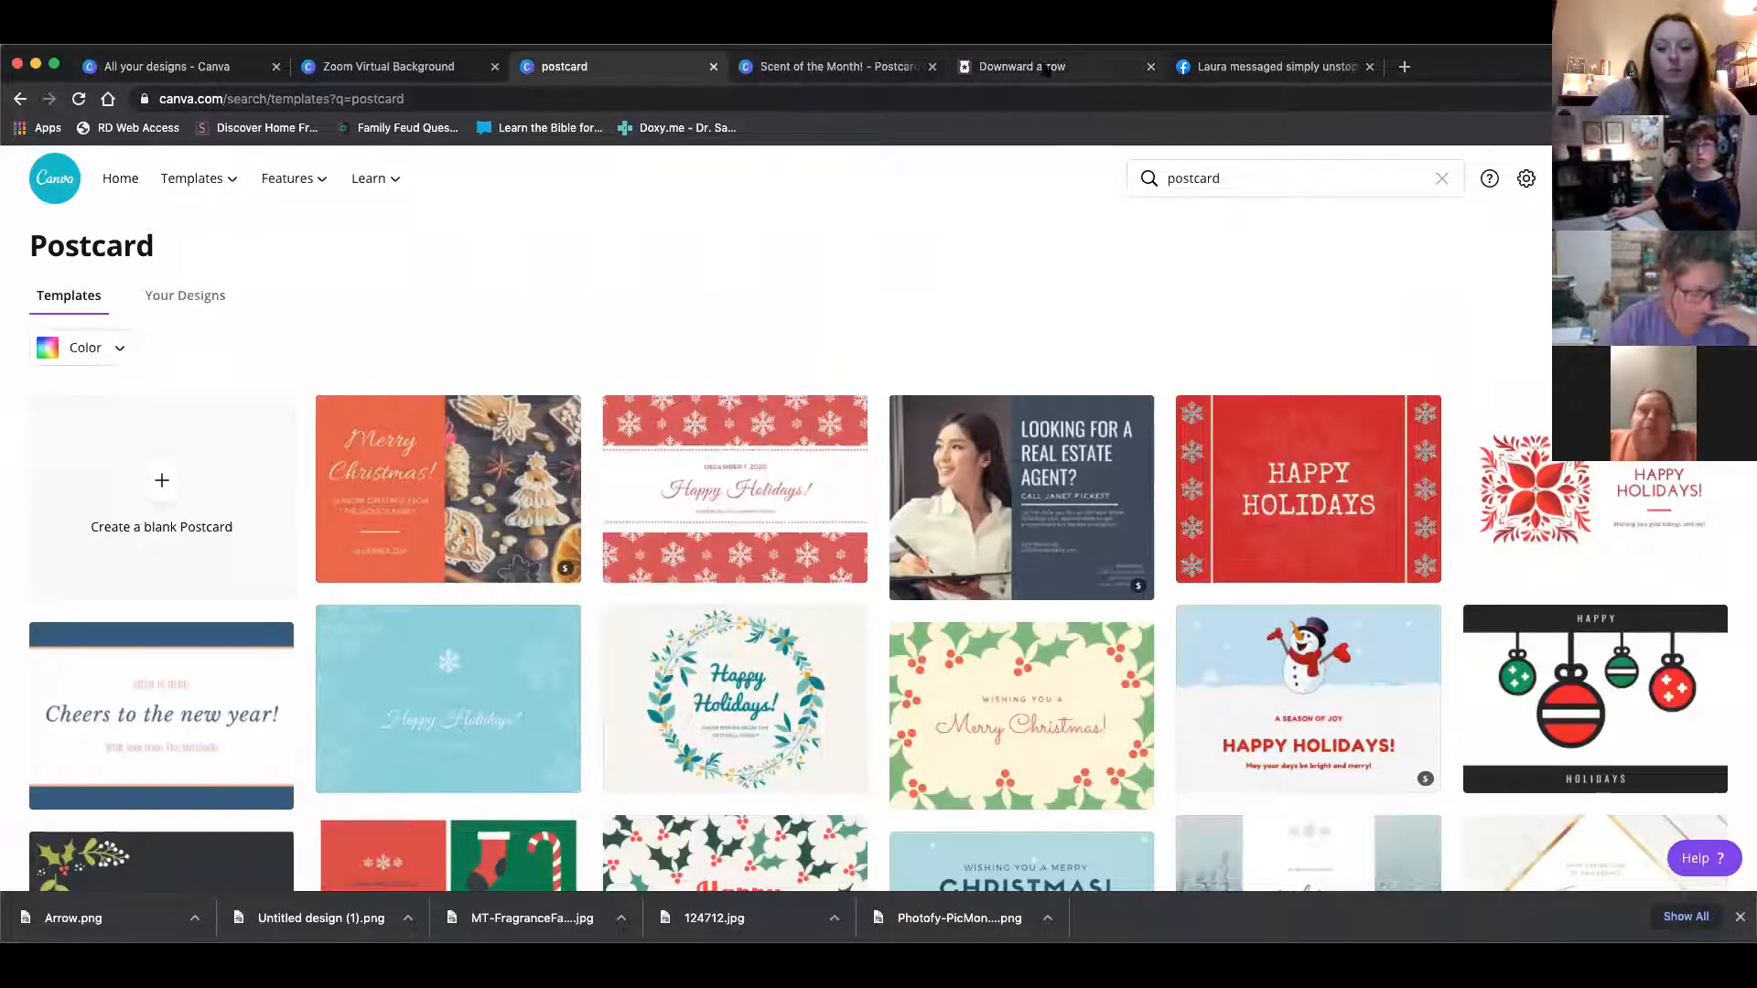
left_click(846, 69)
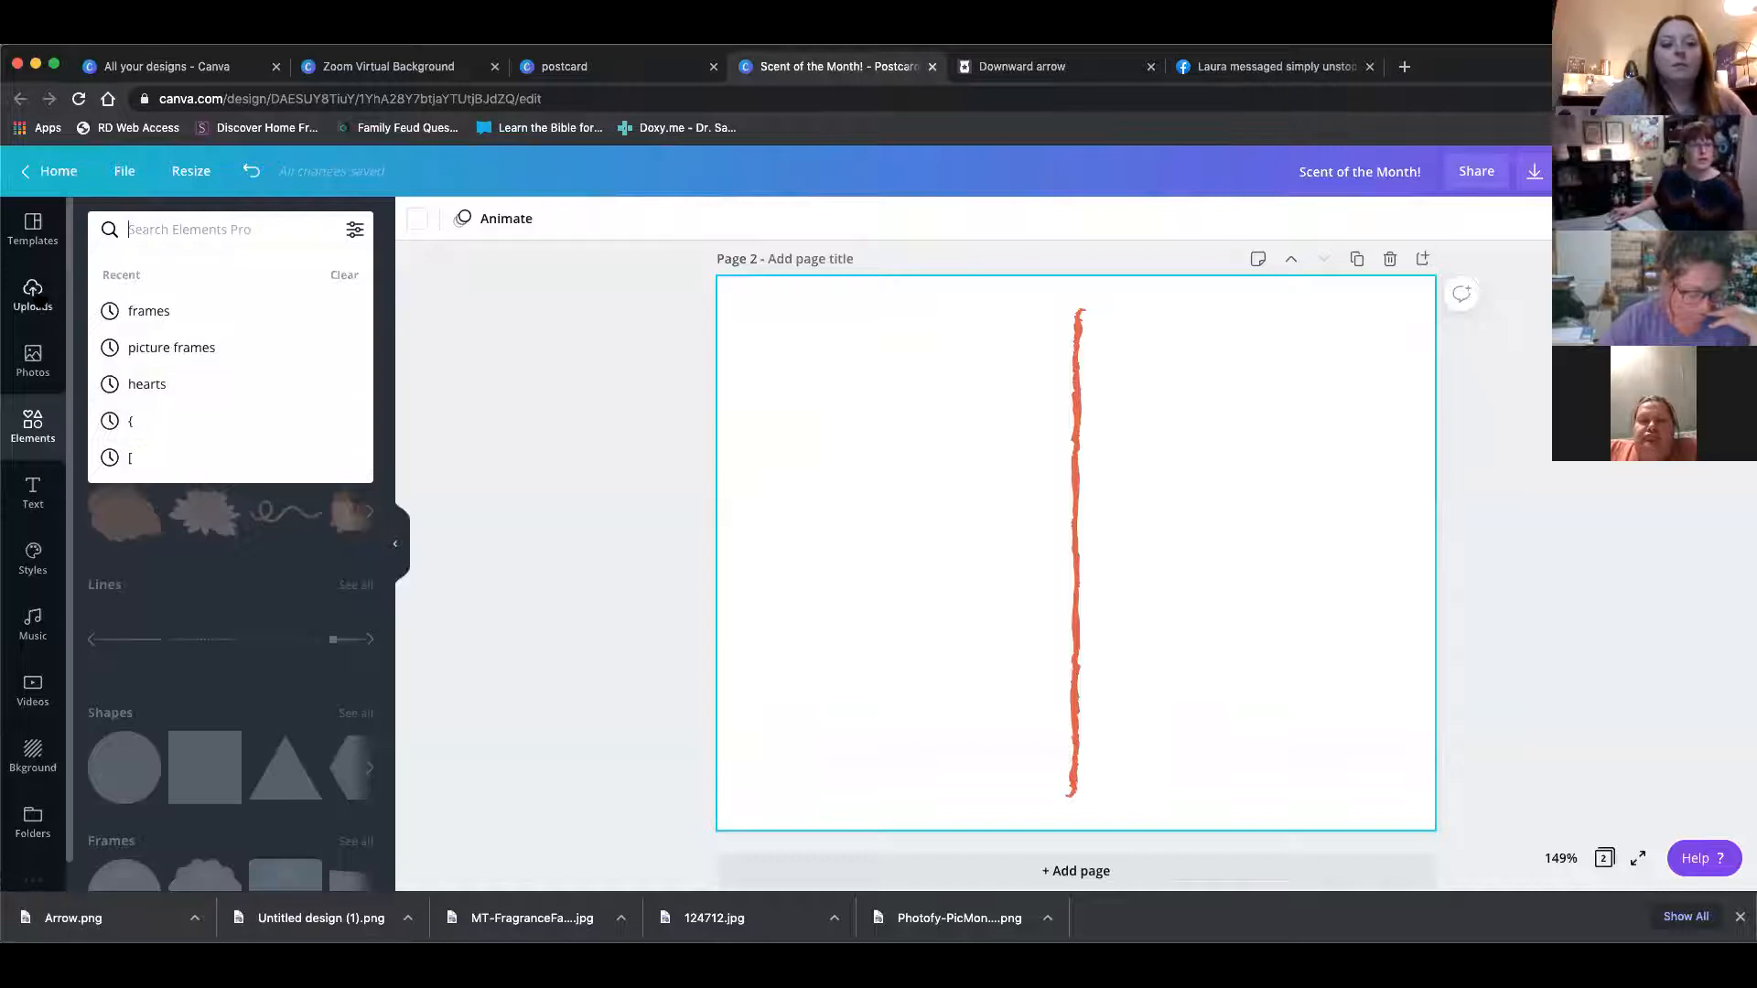
left_click(33, 295)
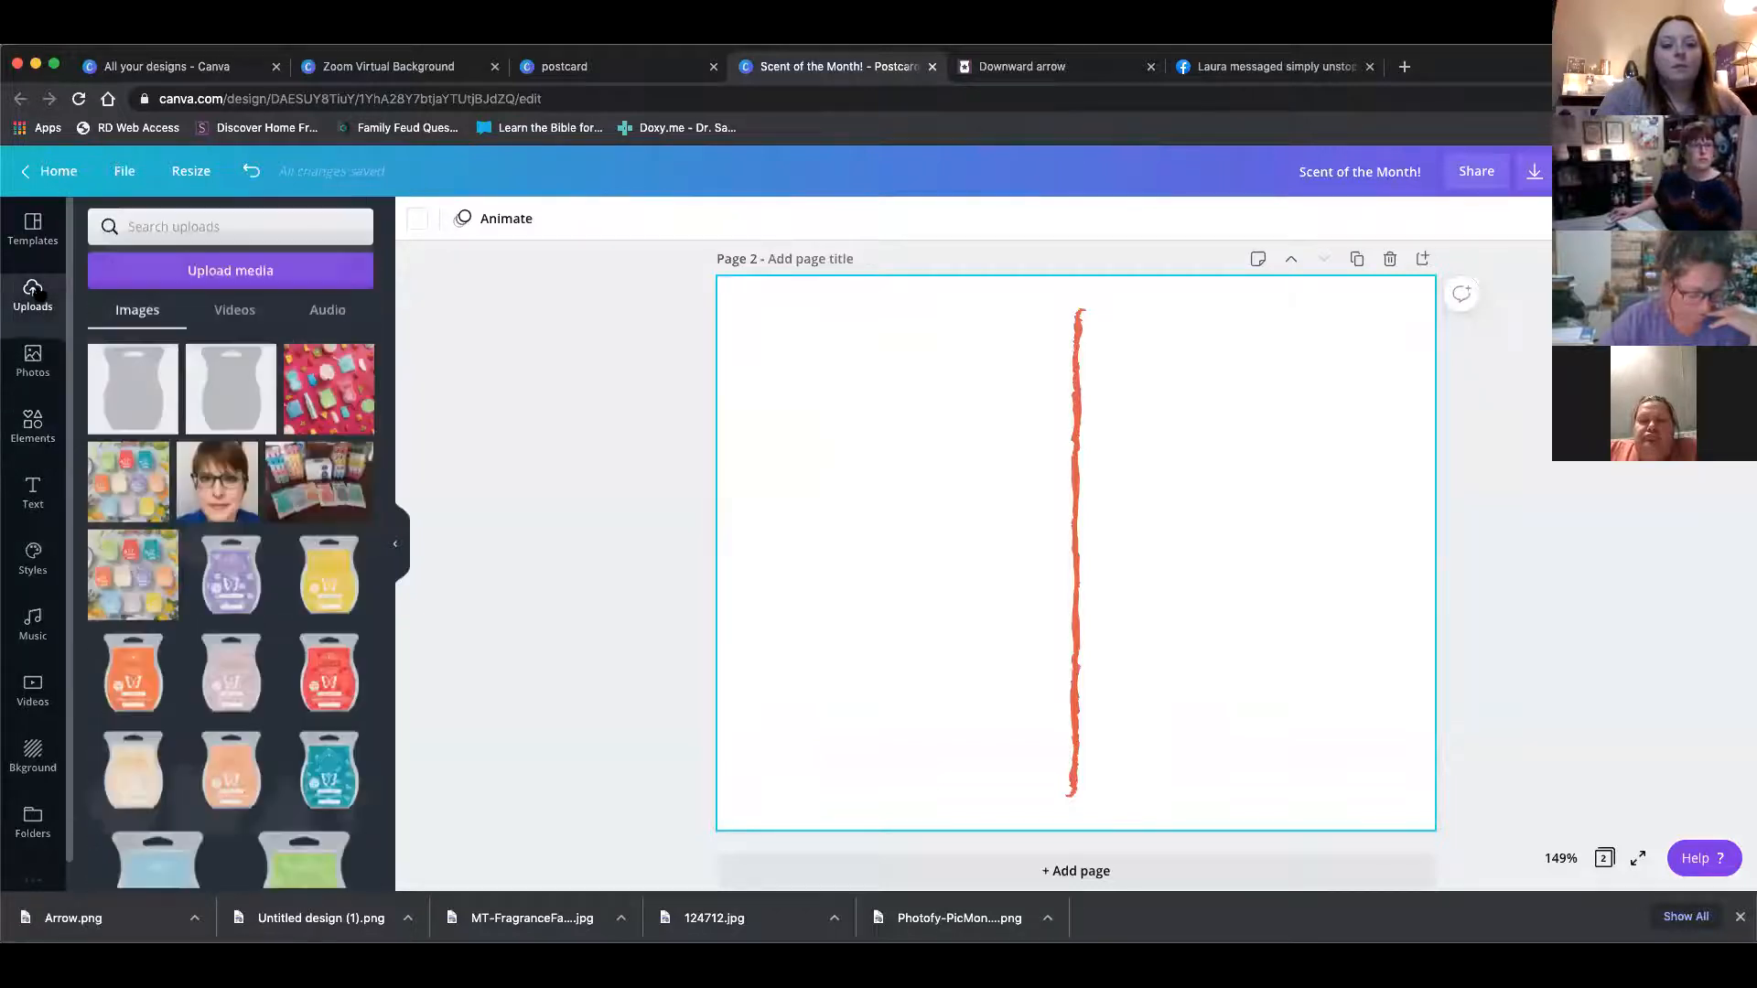
left_click(222, 280)
left_click(135, 331)
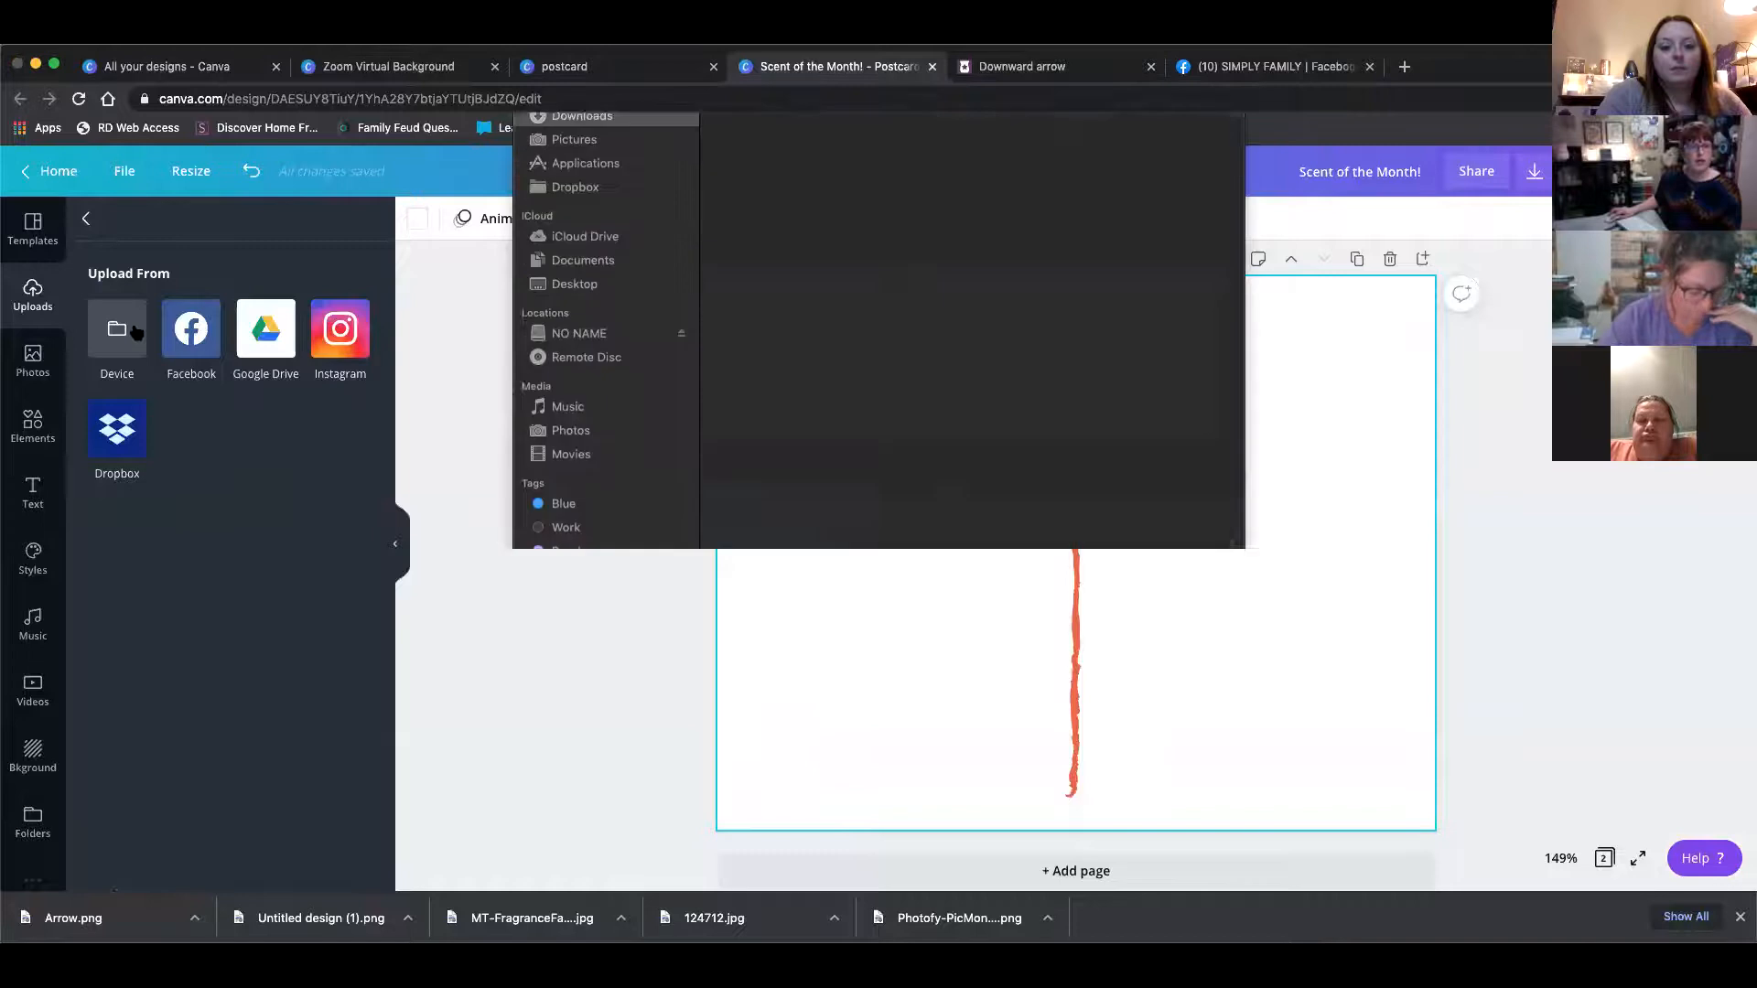
left_click(778, 186)
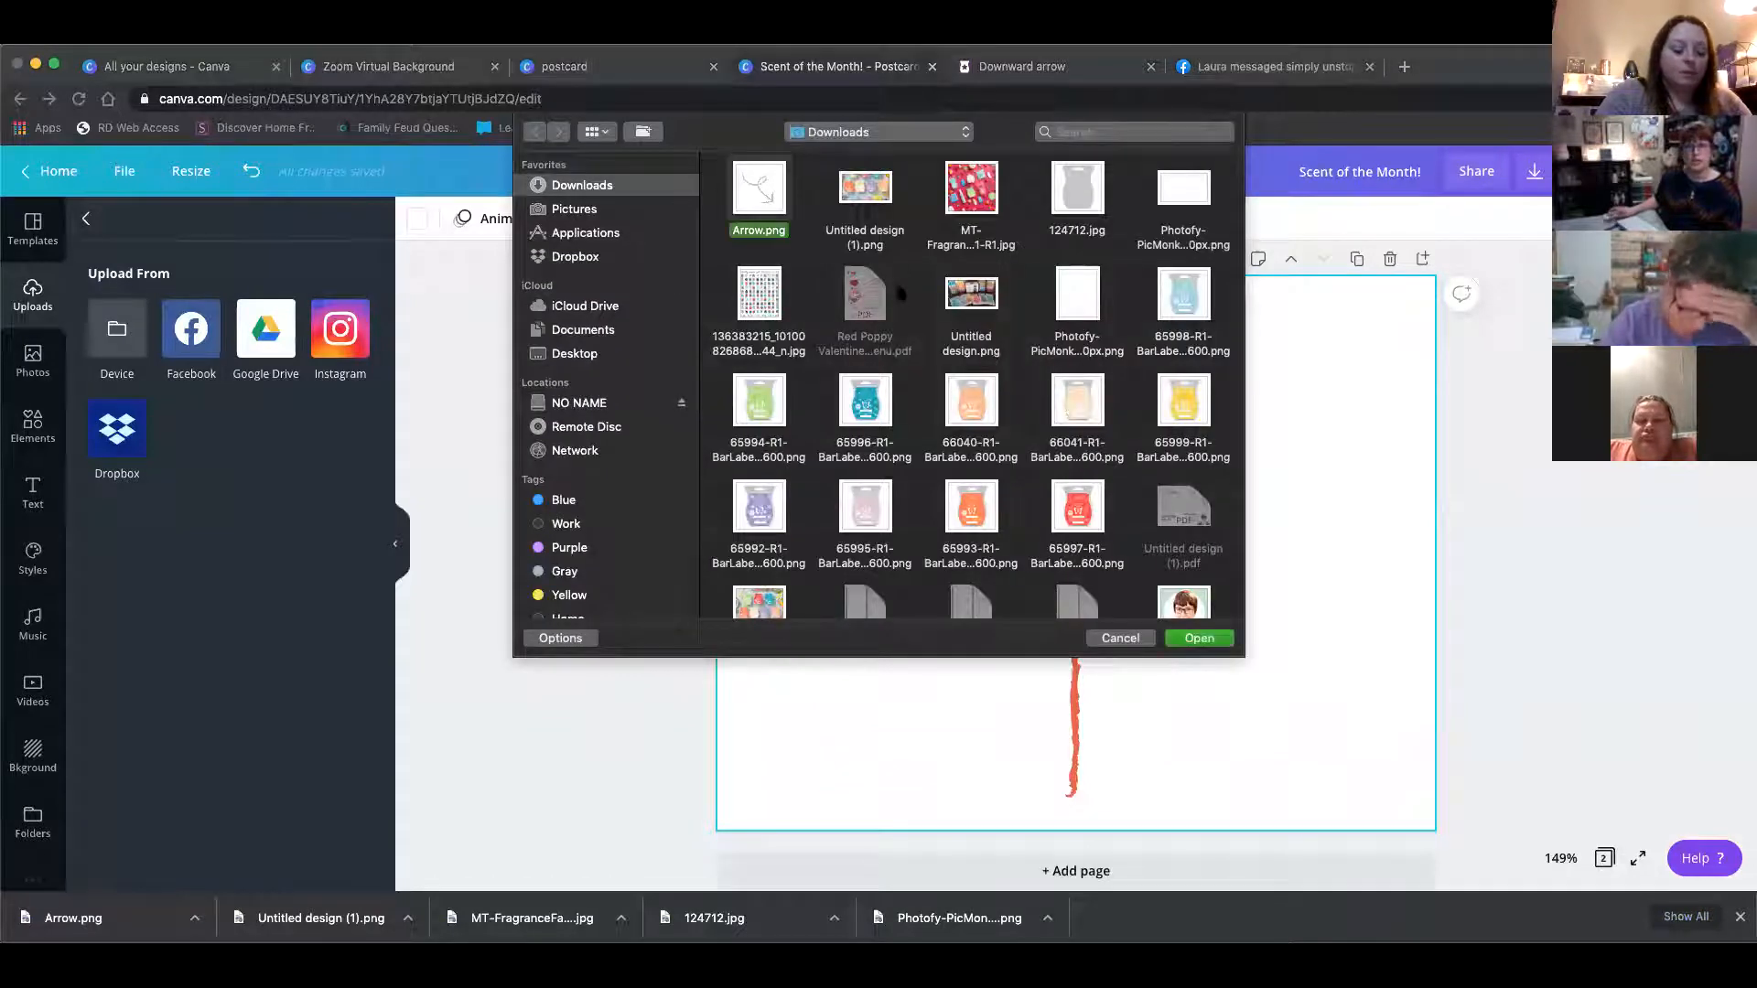
left_click(1212, 635)
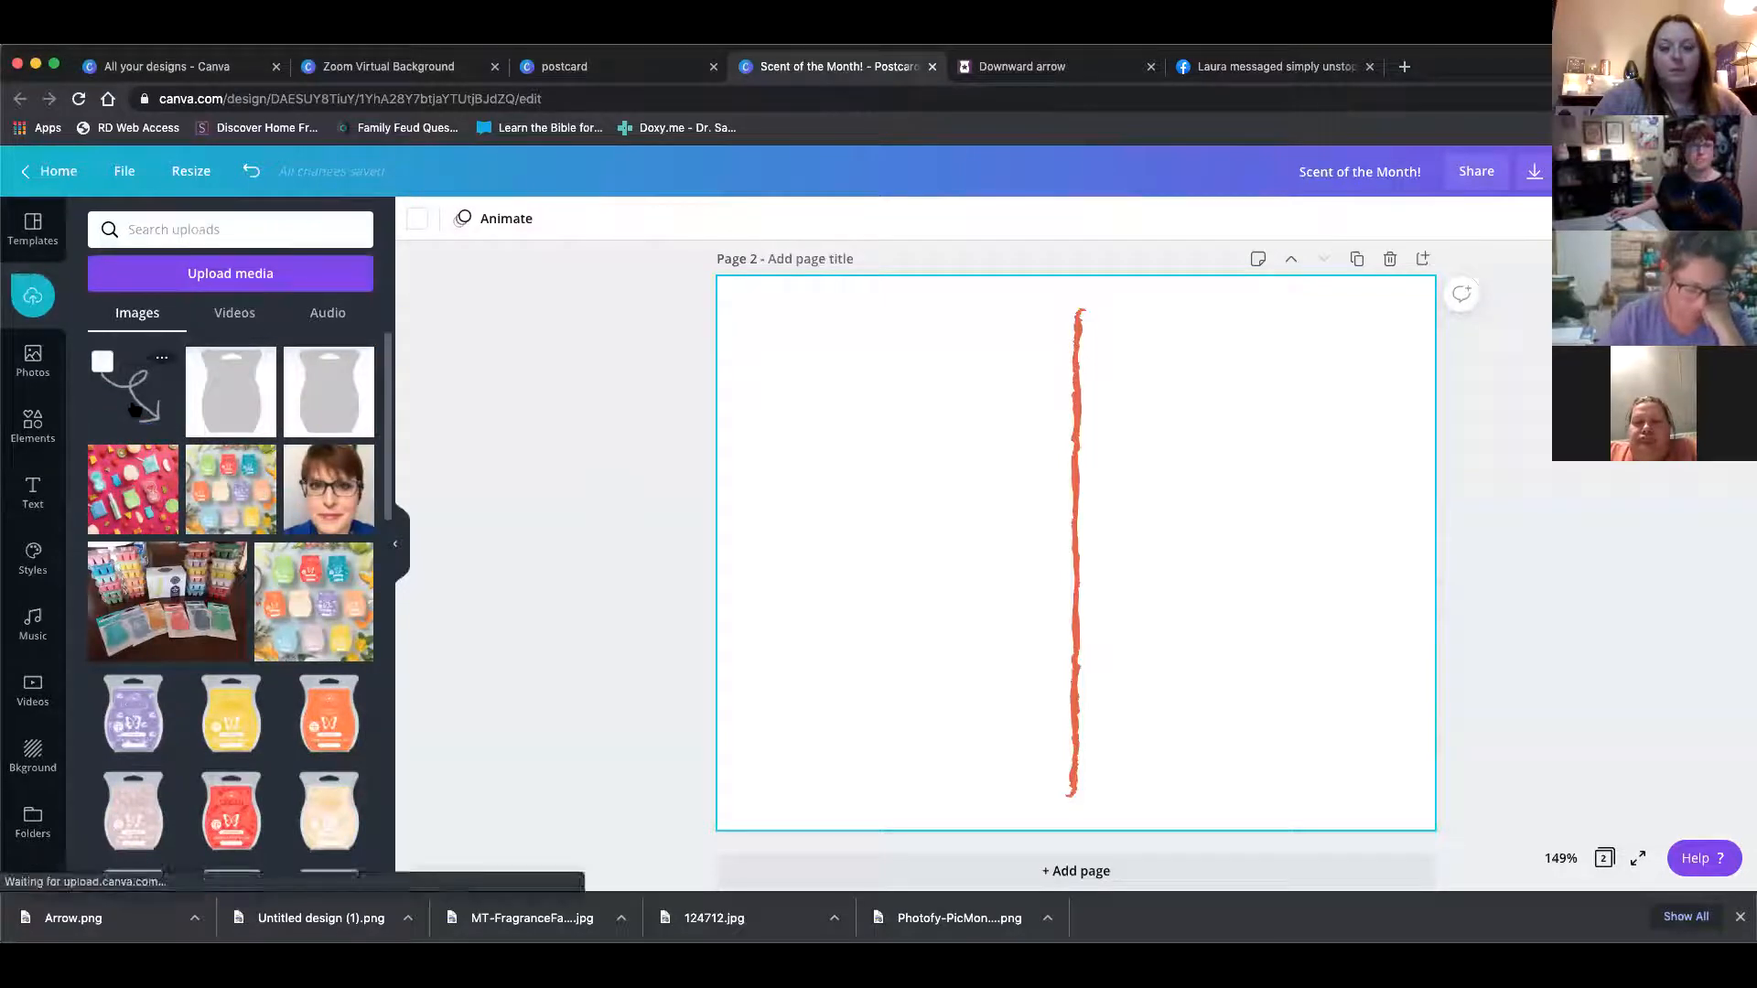
Add the uploaded arrow to page 2 and move it to the lower-left corner
left_click(135, 409)
left_click_drag(1238, 717, 775, 707)
left_click(960, 444)
left_click(820, 754)
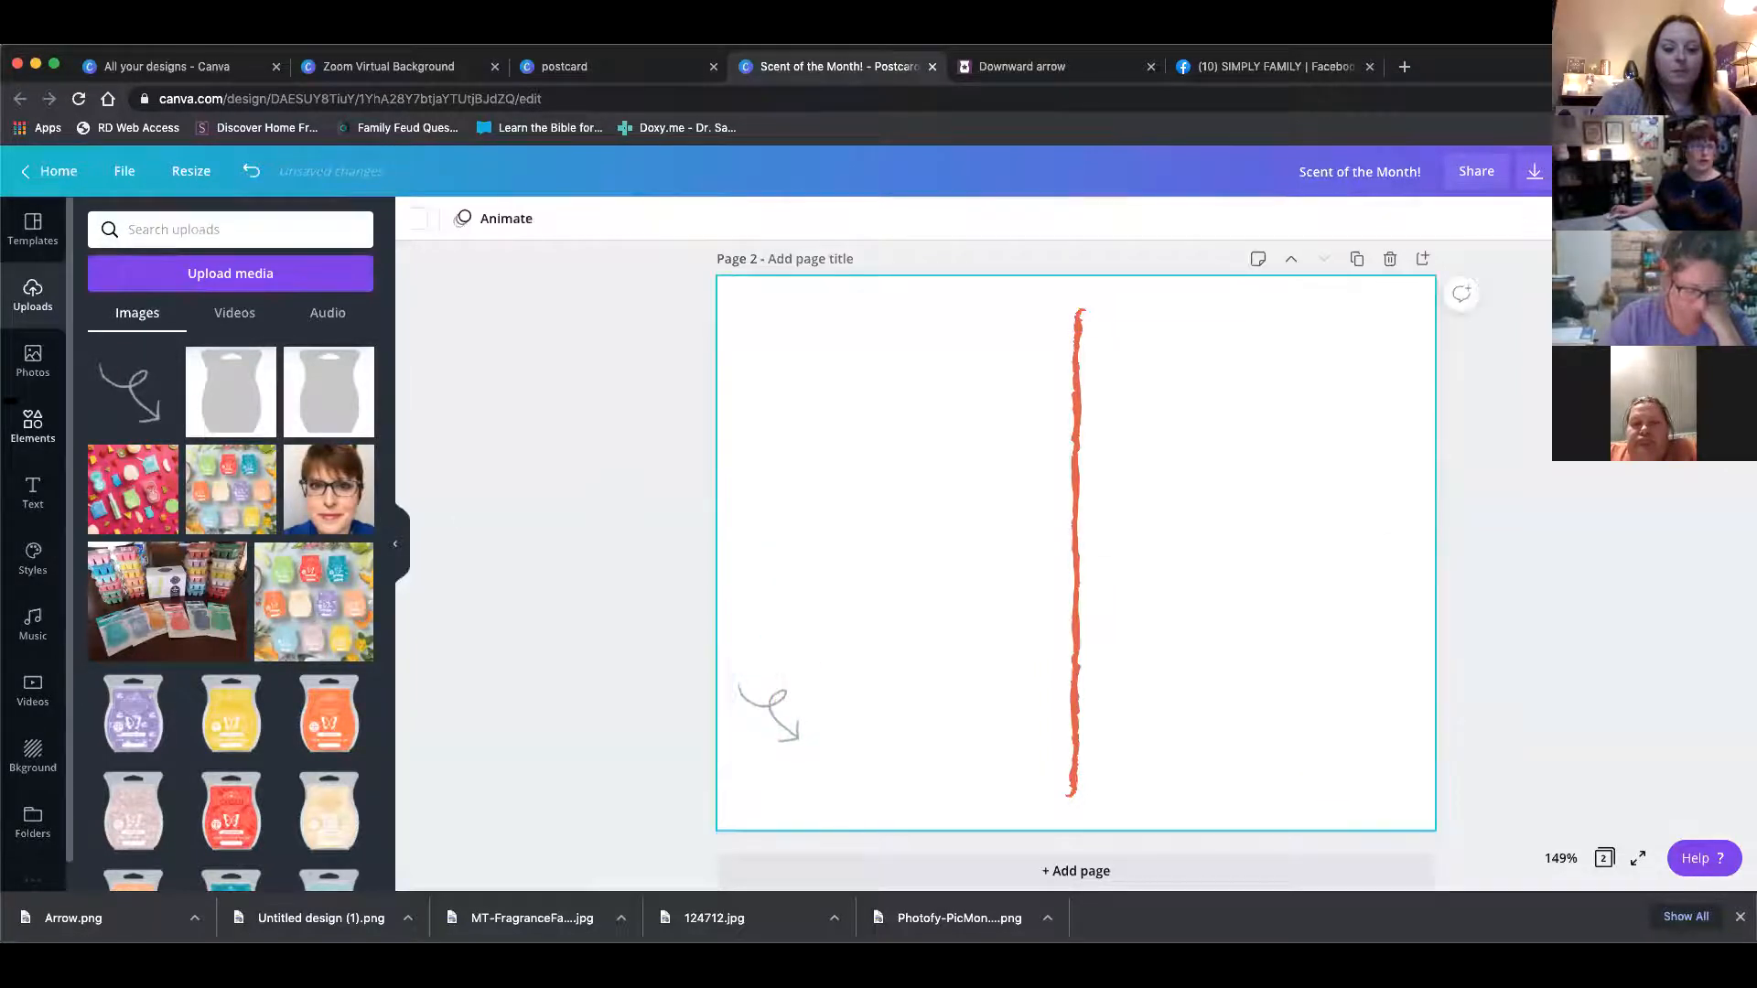
Add the QR code image from uploads, shrink it, and place it beside the arrow at the lower left of page 2
scroll(226, 636, "down", 2)
scroll(226, 636, "down", 10)
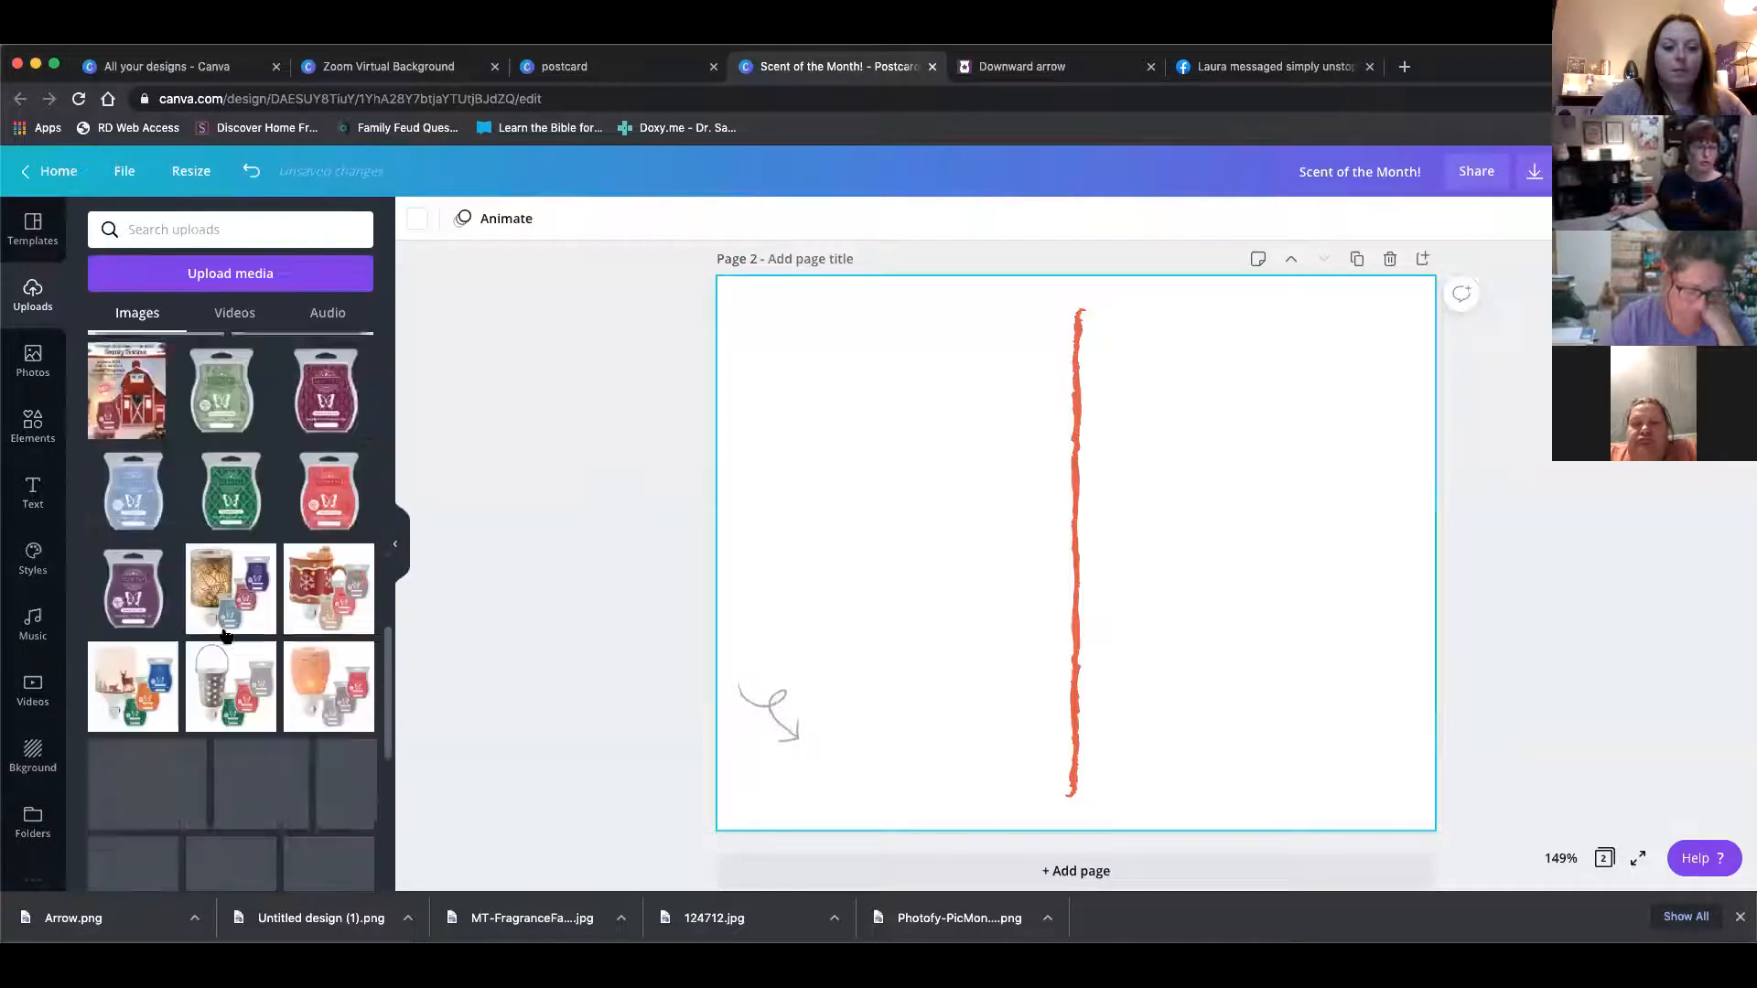
scroll(226, 635, "down", 10)
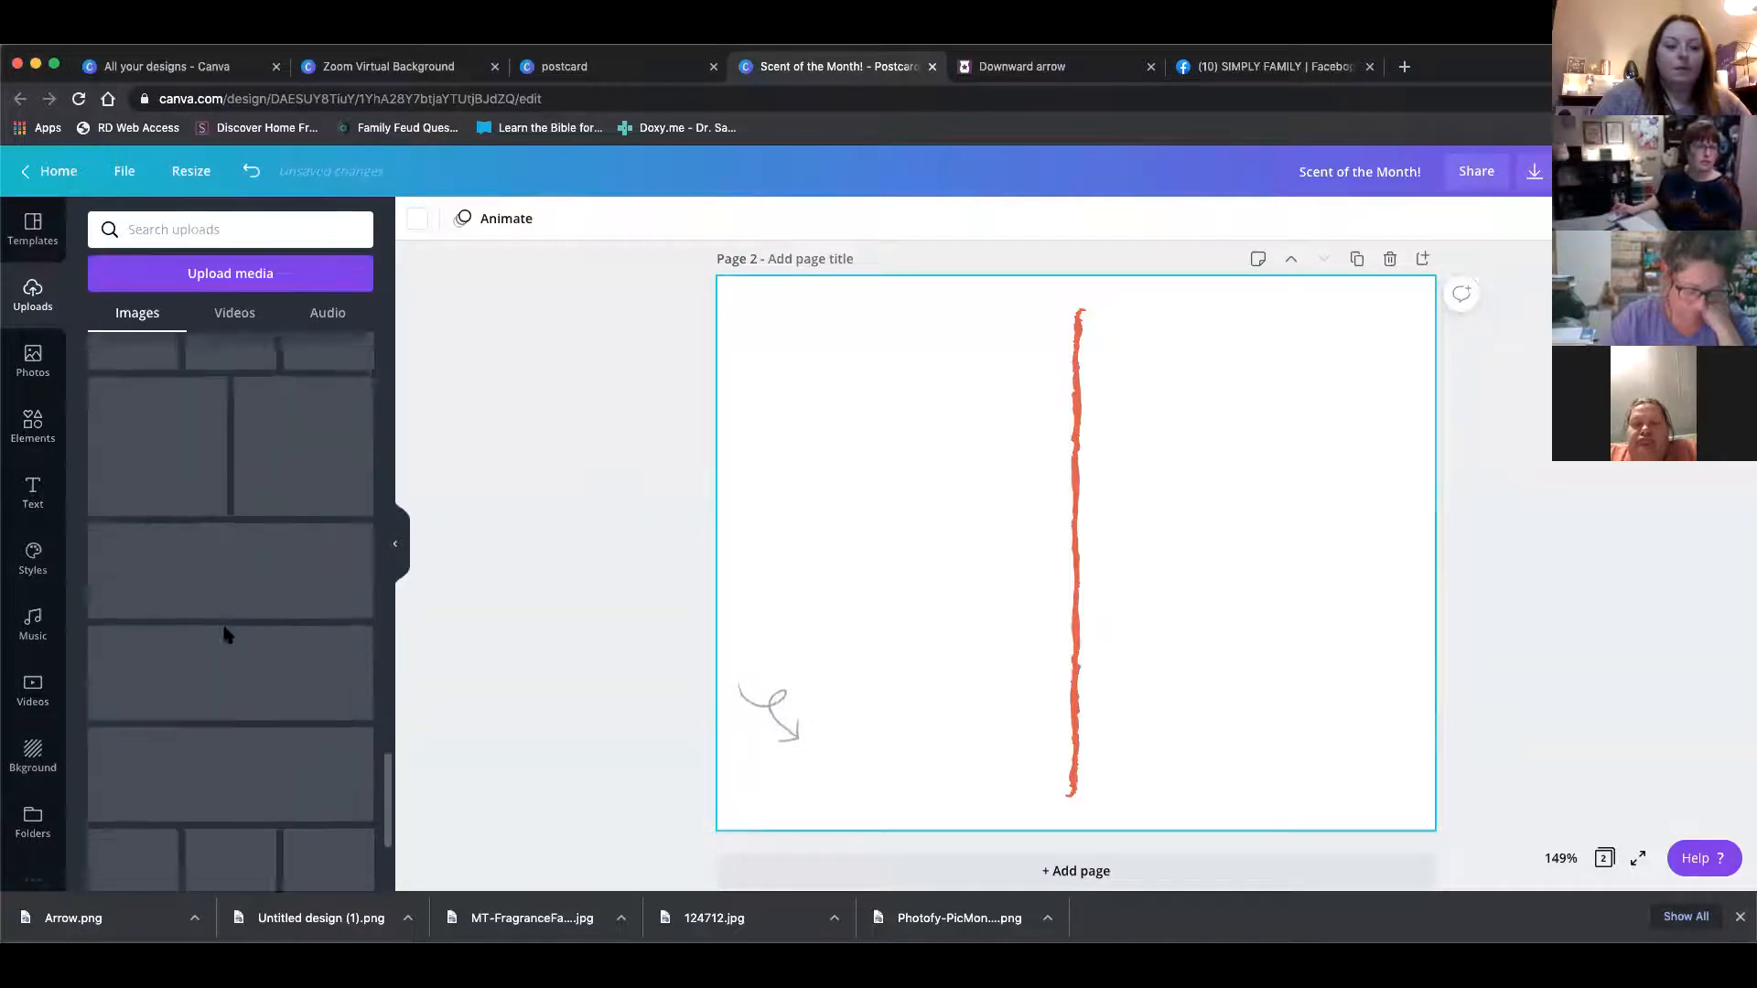
scroll(226, 636, "down", 10)
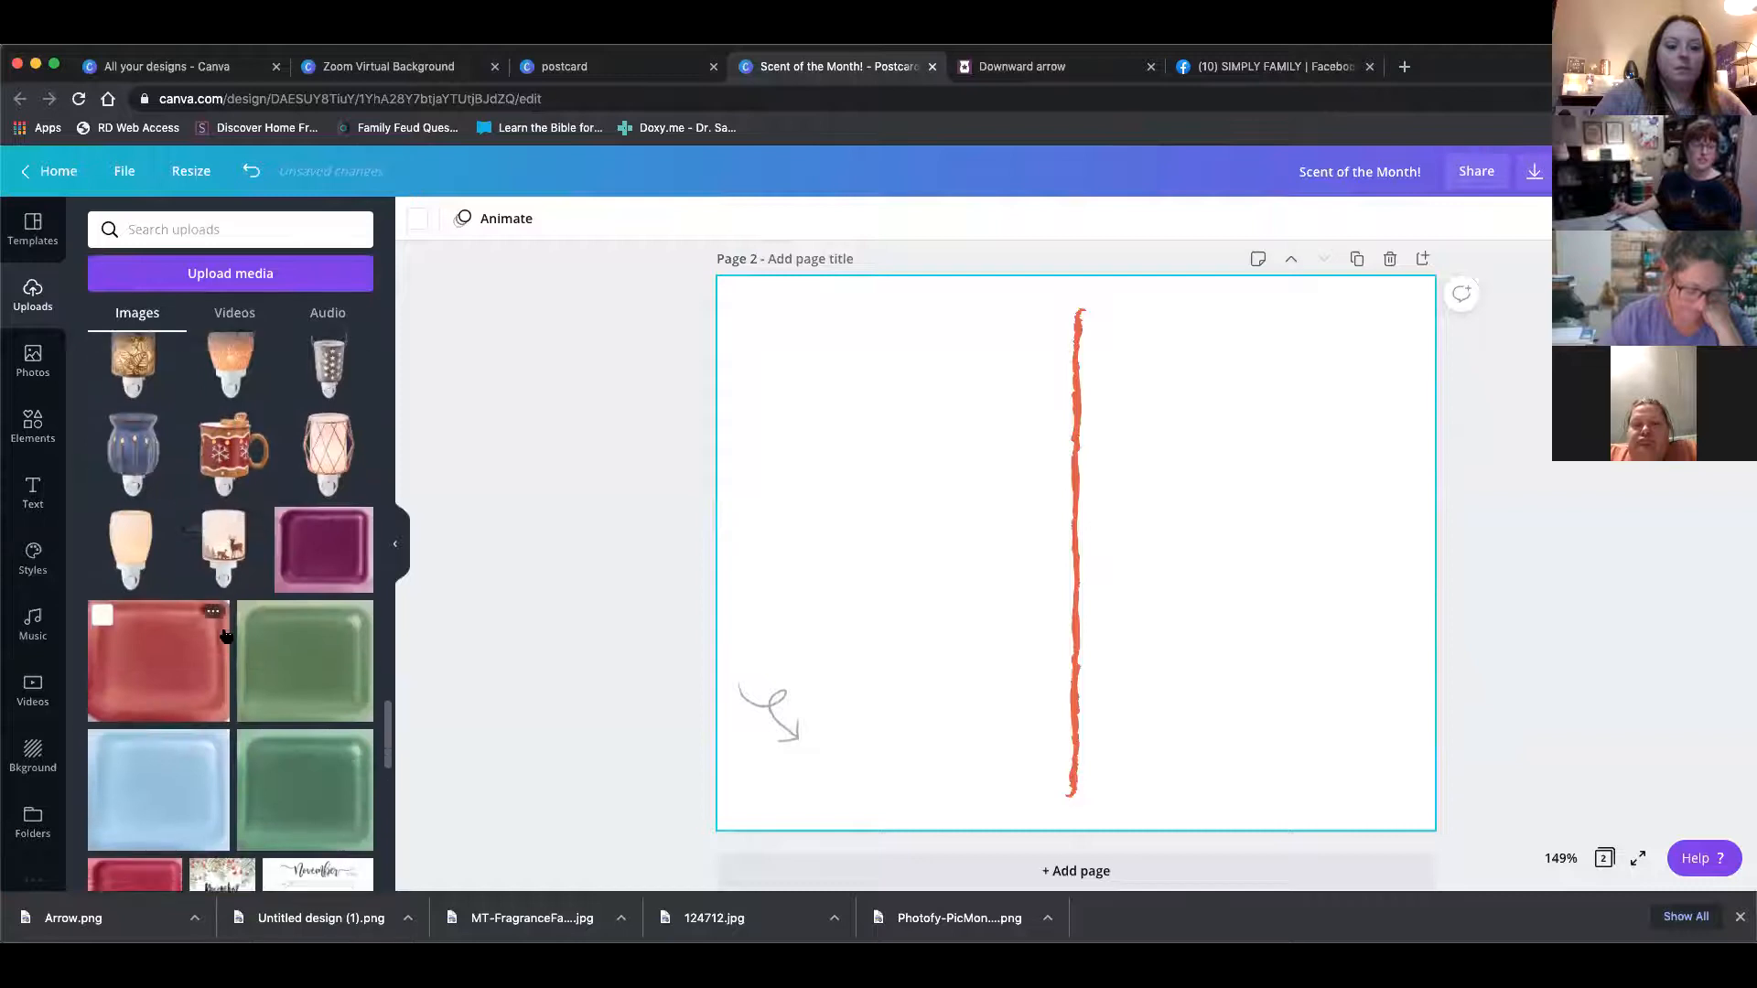
scroll(226, 636, "down", 10)
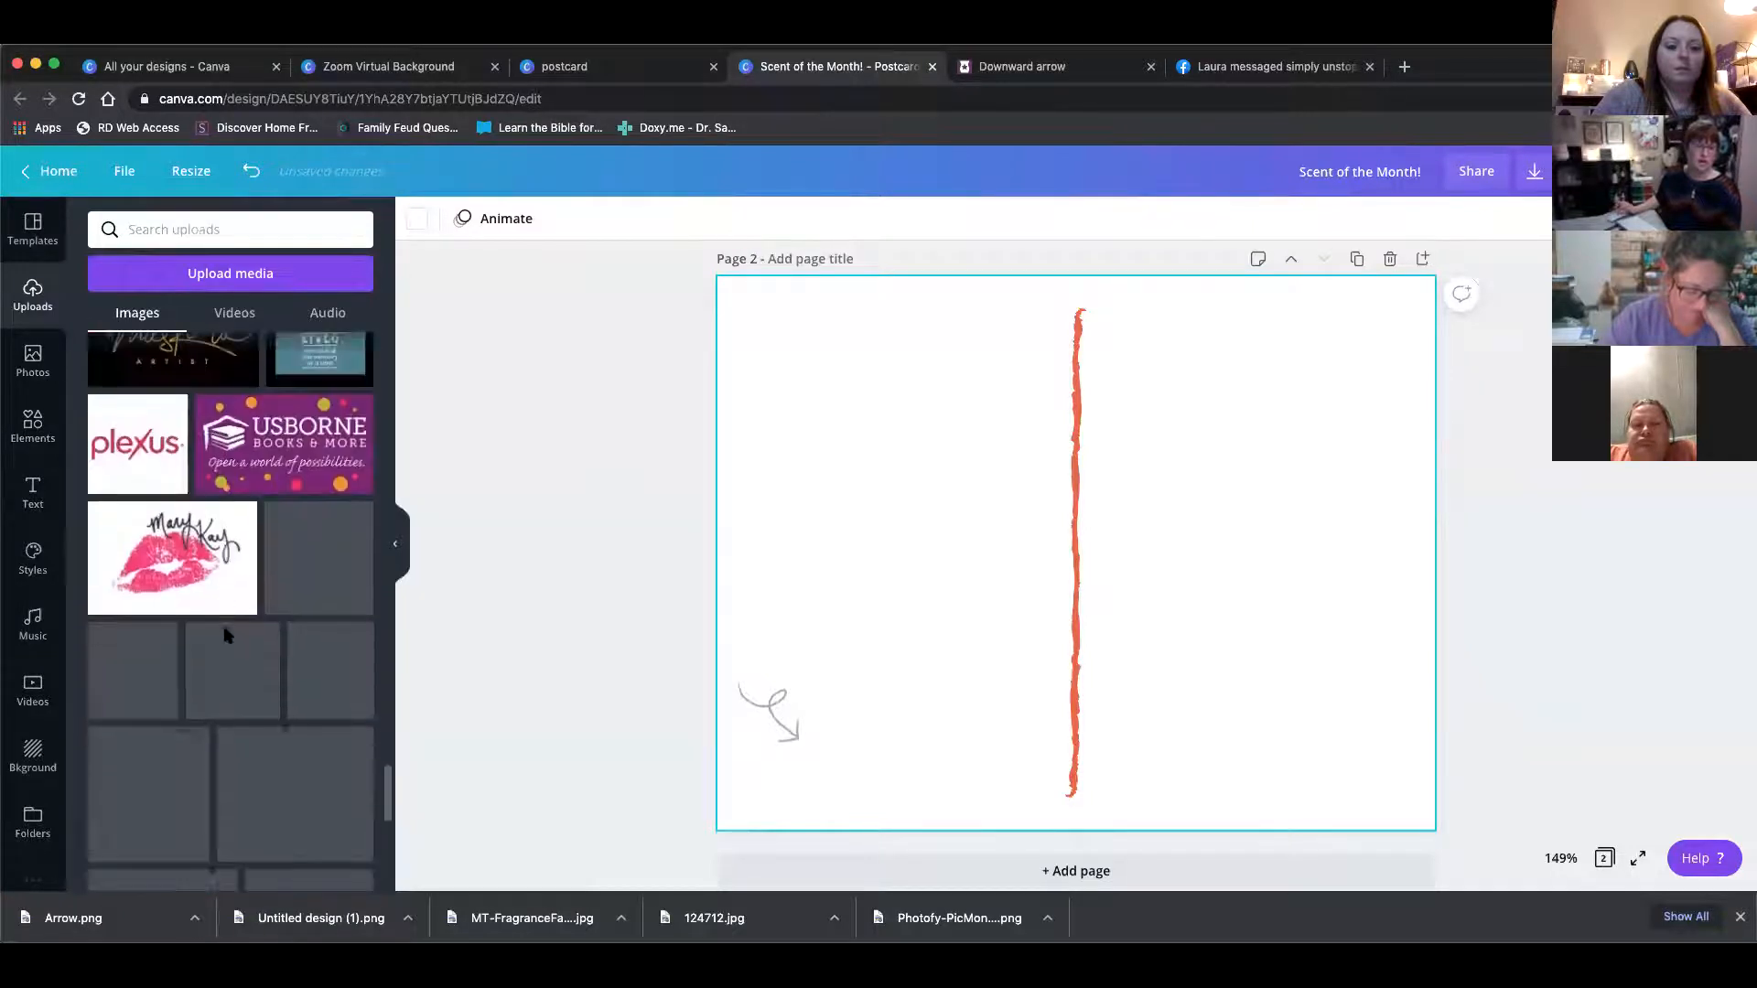
scroll(226, 636, "up", 5)
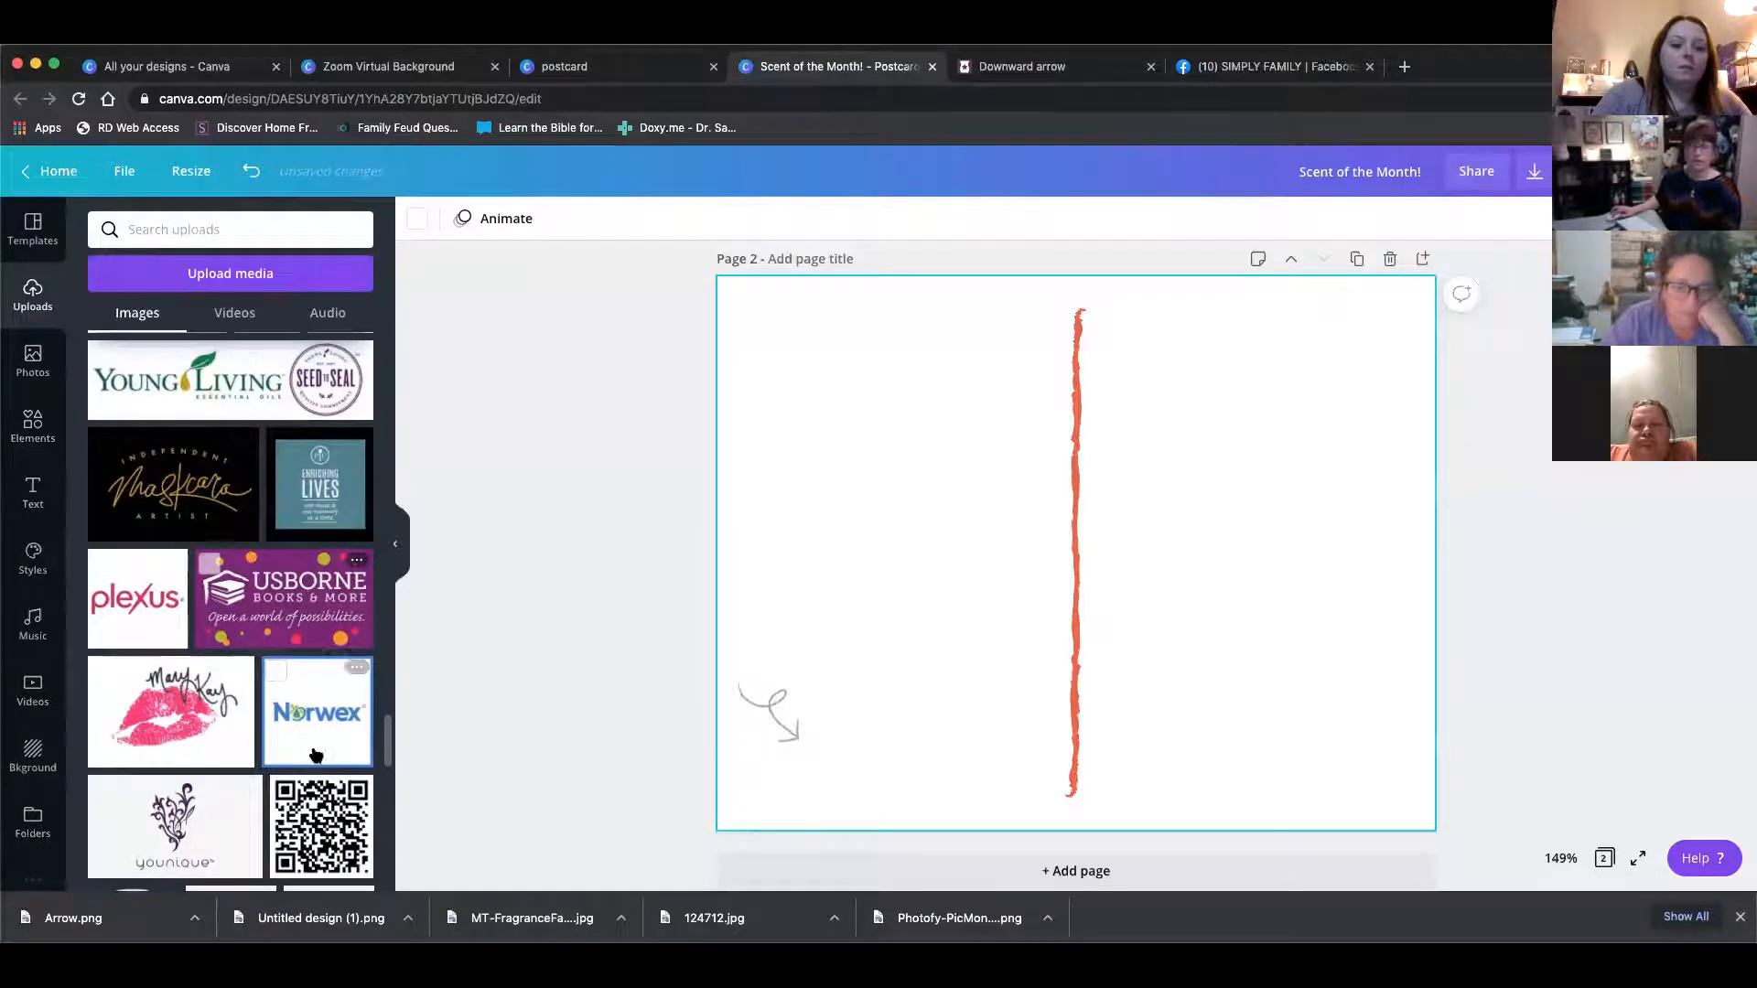
left_click(320, 826)
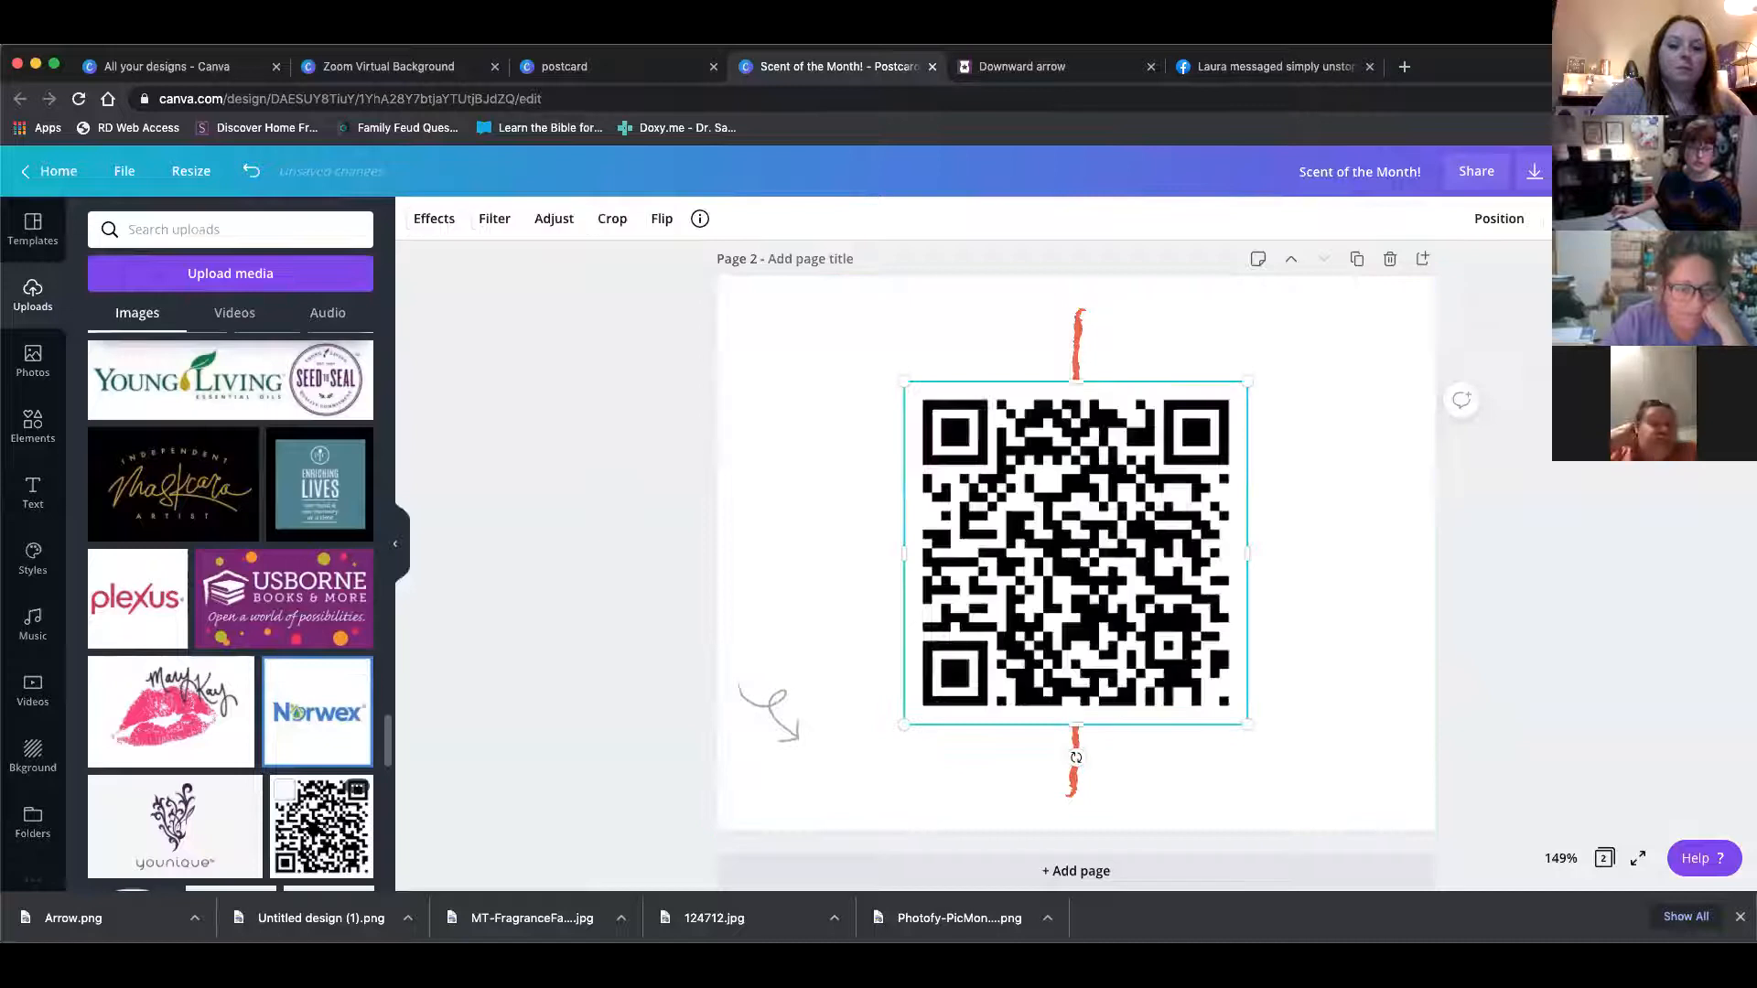
left_click_drag(1244, 726, 997, 499)
left_click_drag(957, 416, 860, 756)
left_click(776, 784)
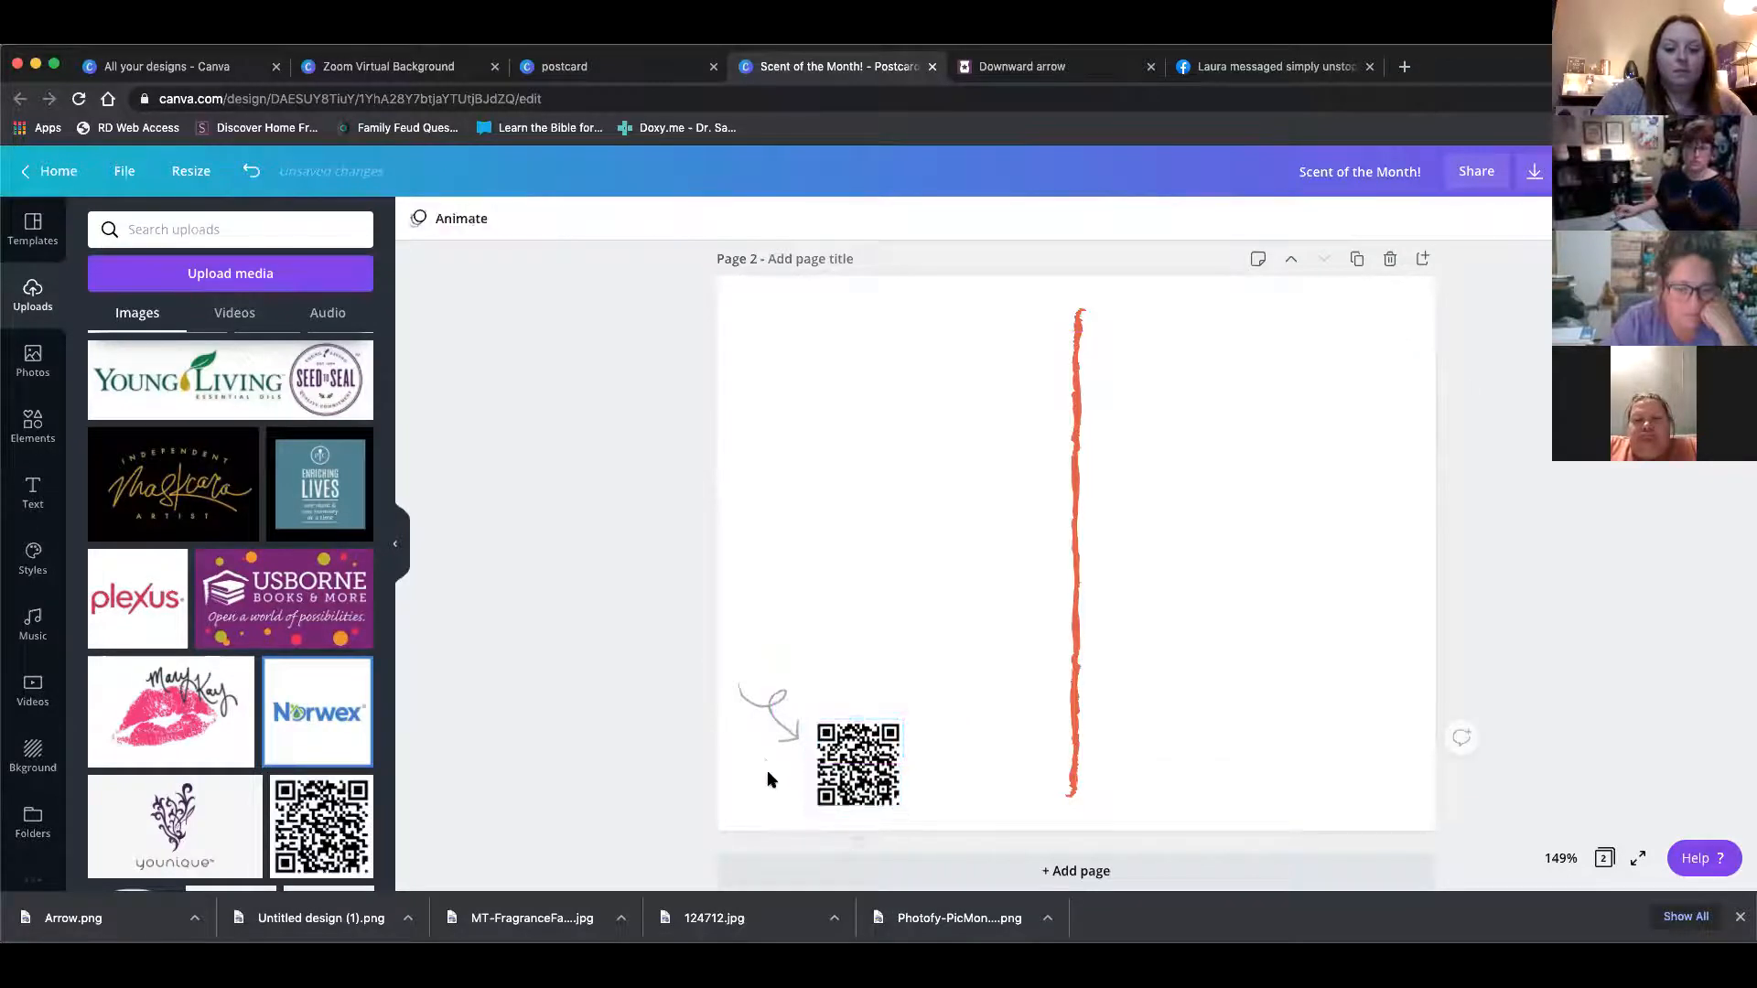
Add a subheading reading "Want to see more? Join my VIP group!", shrink it, and place it under the arrow beside the QR code
left_click(34, 494)
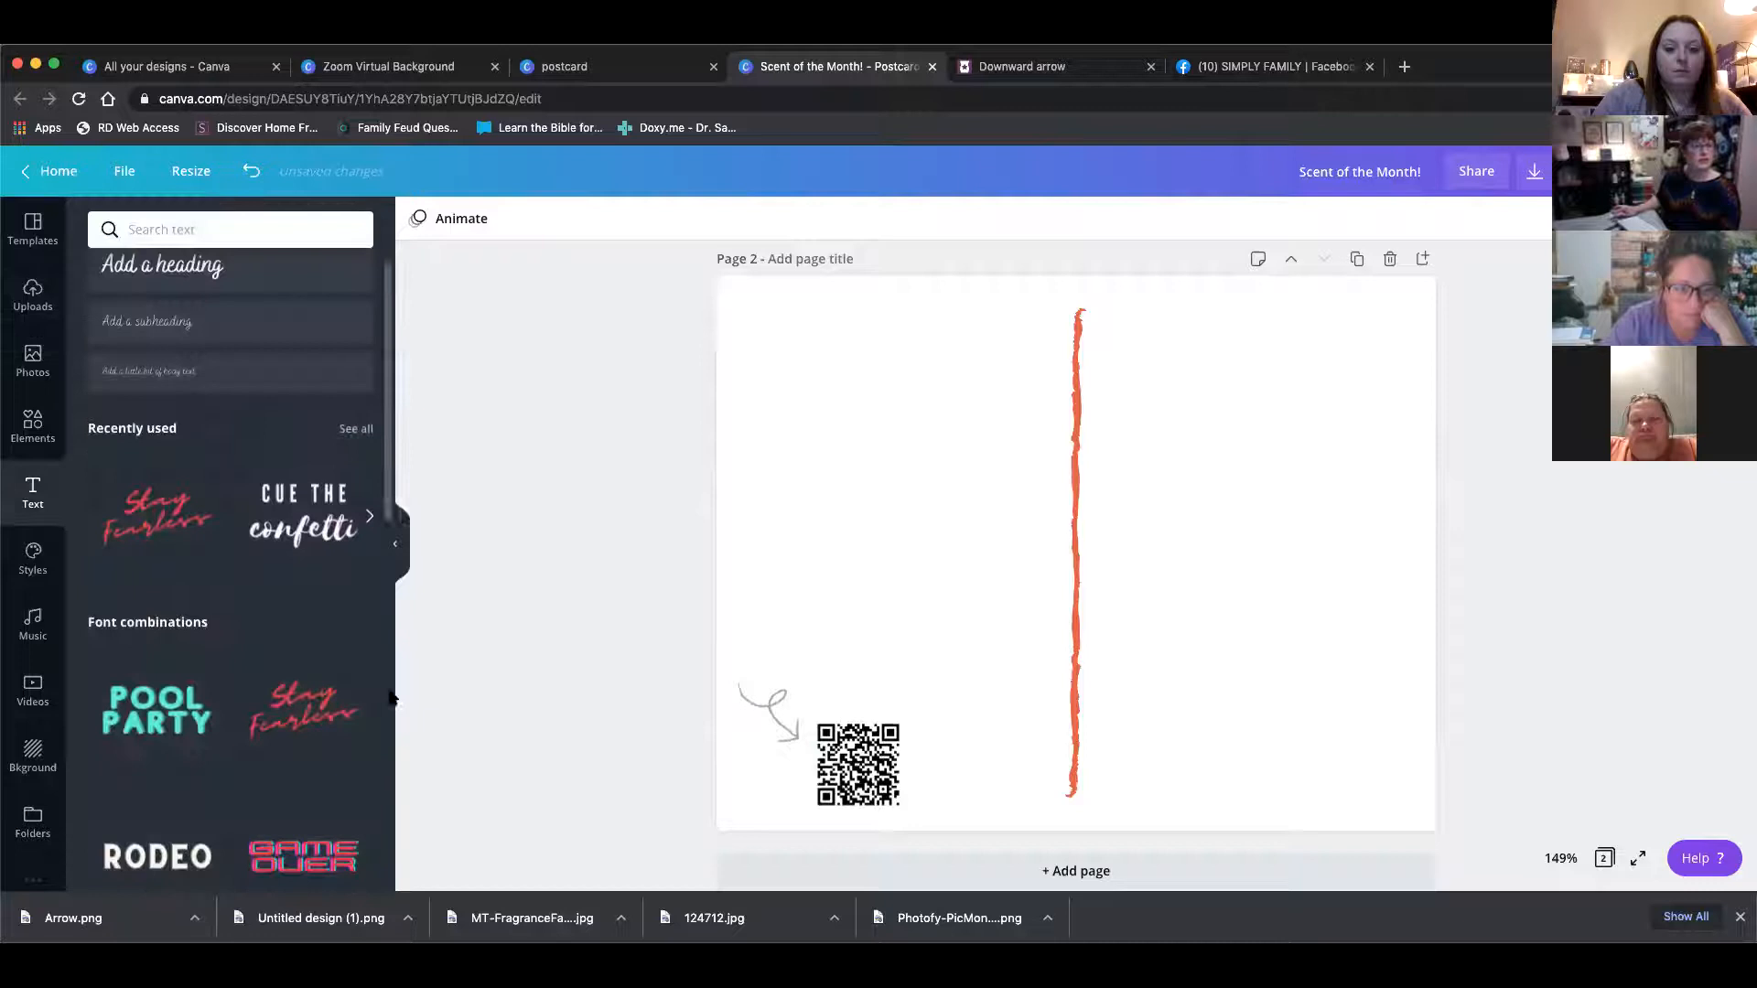
left_click(202, 339)
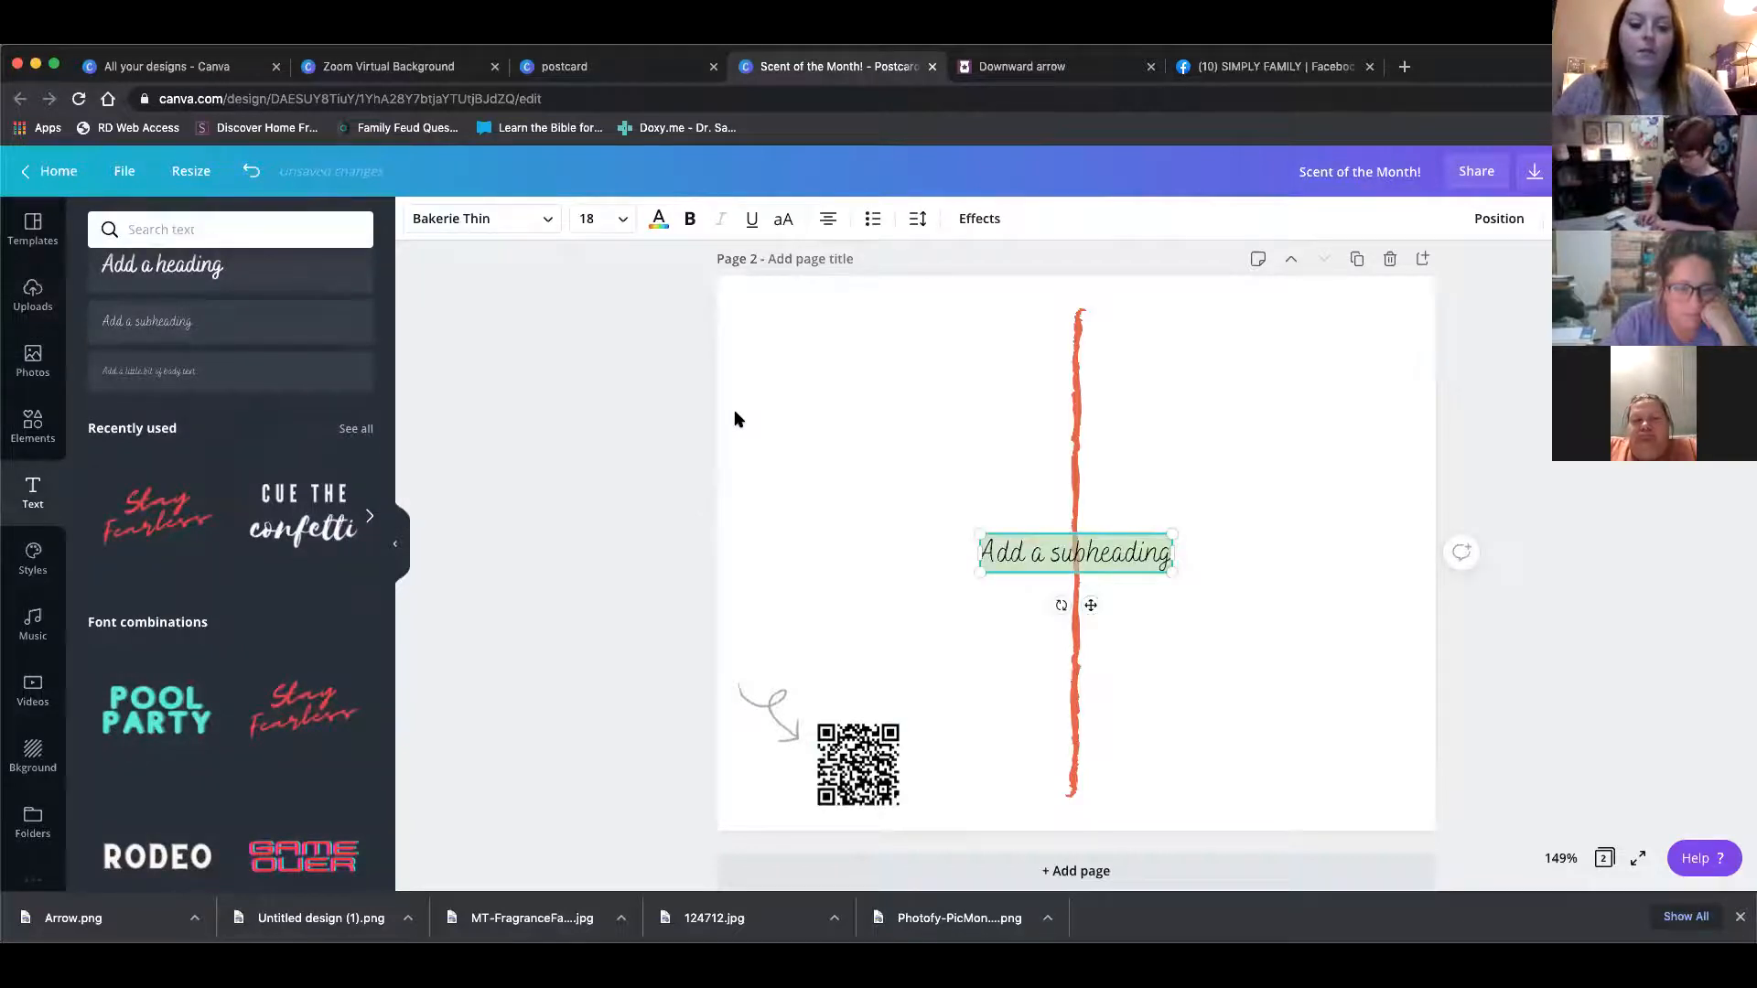
type("Want to")
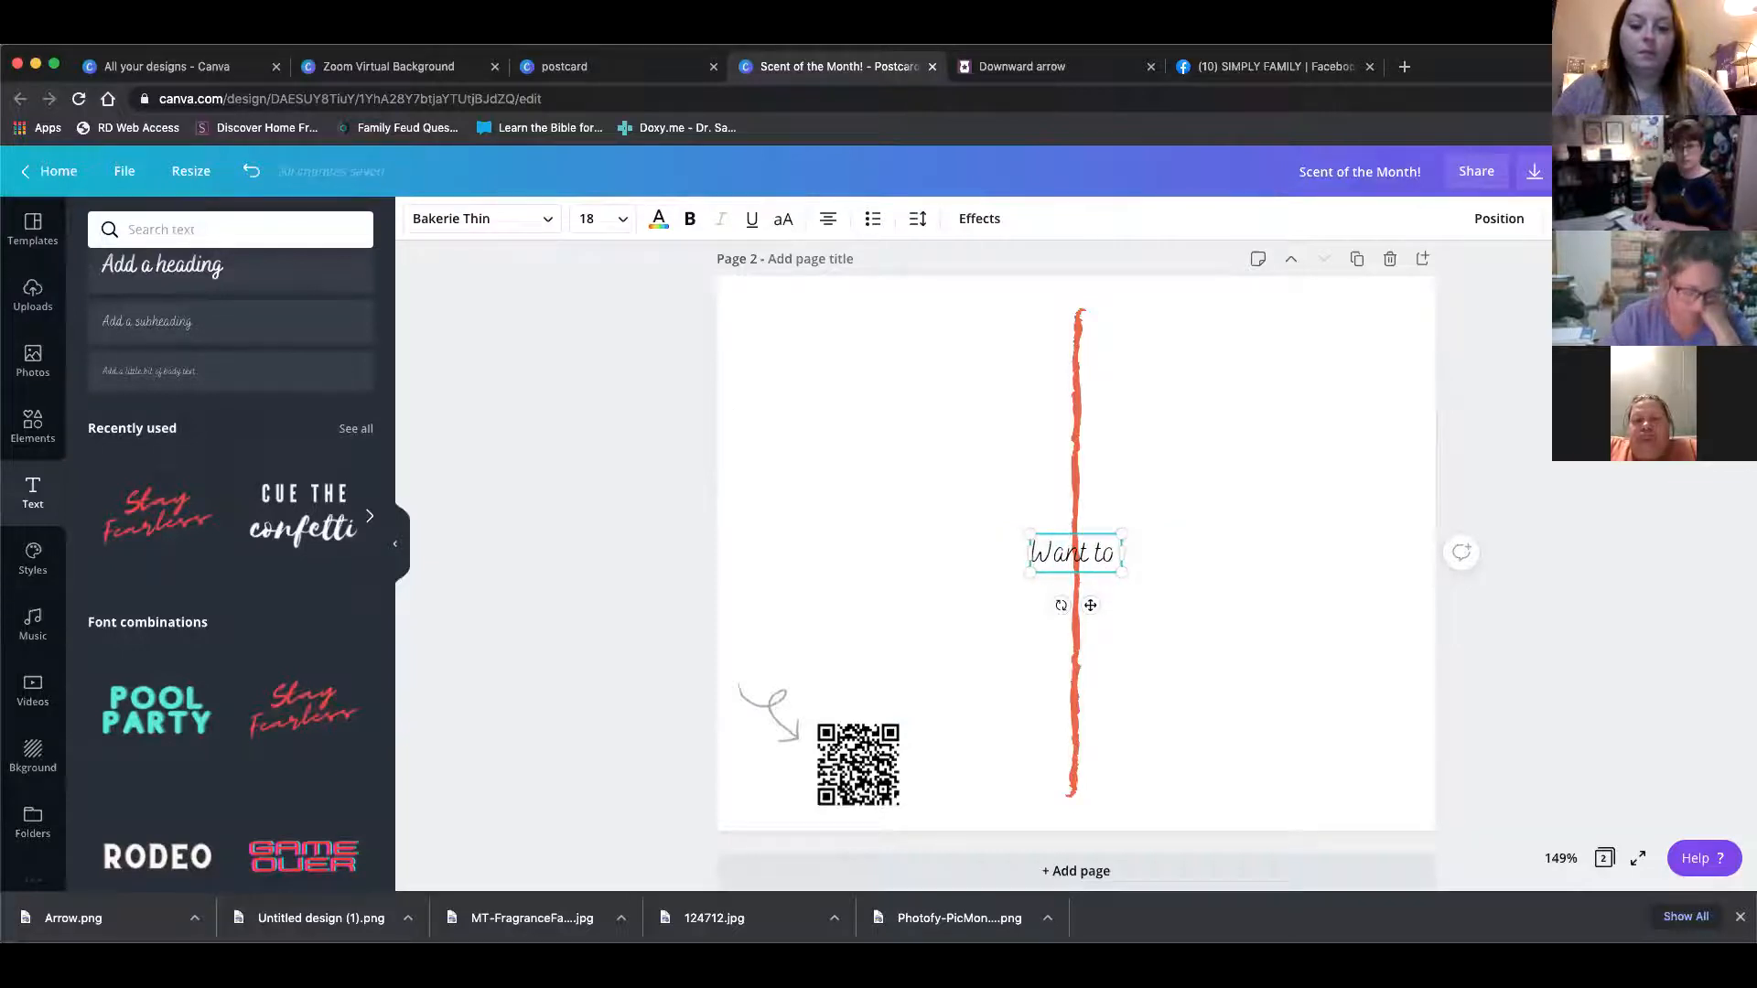
type(" see")
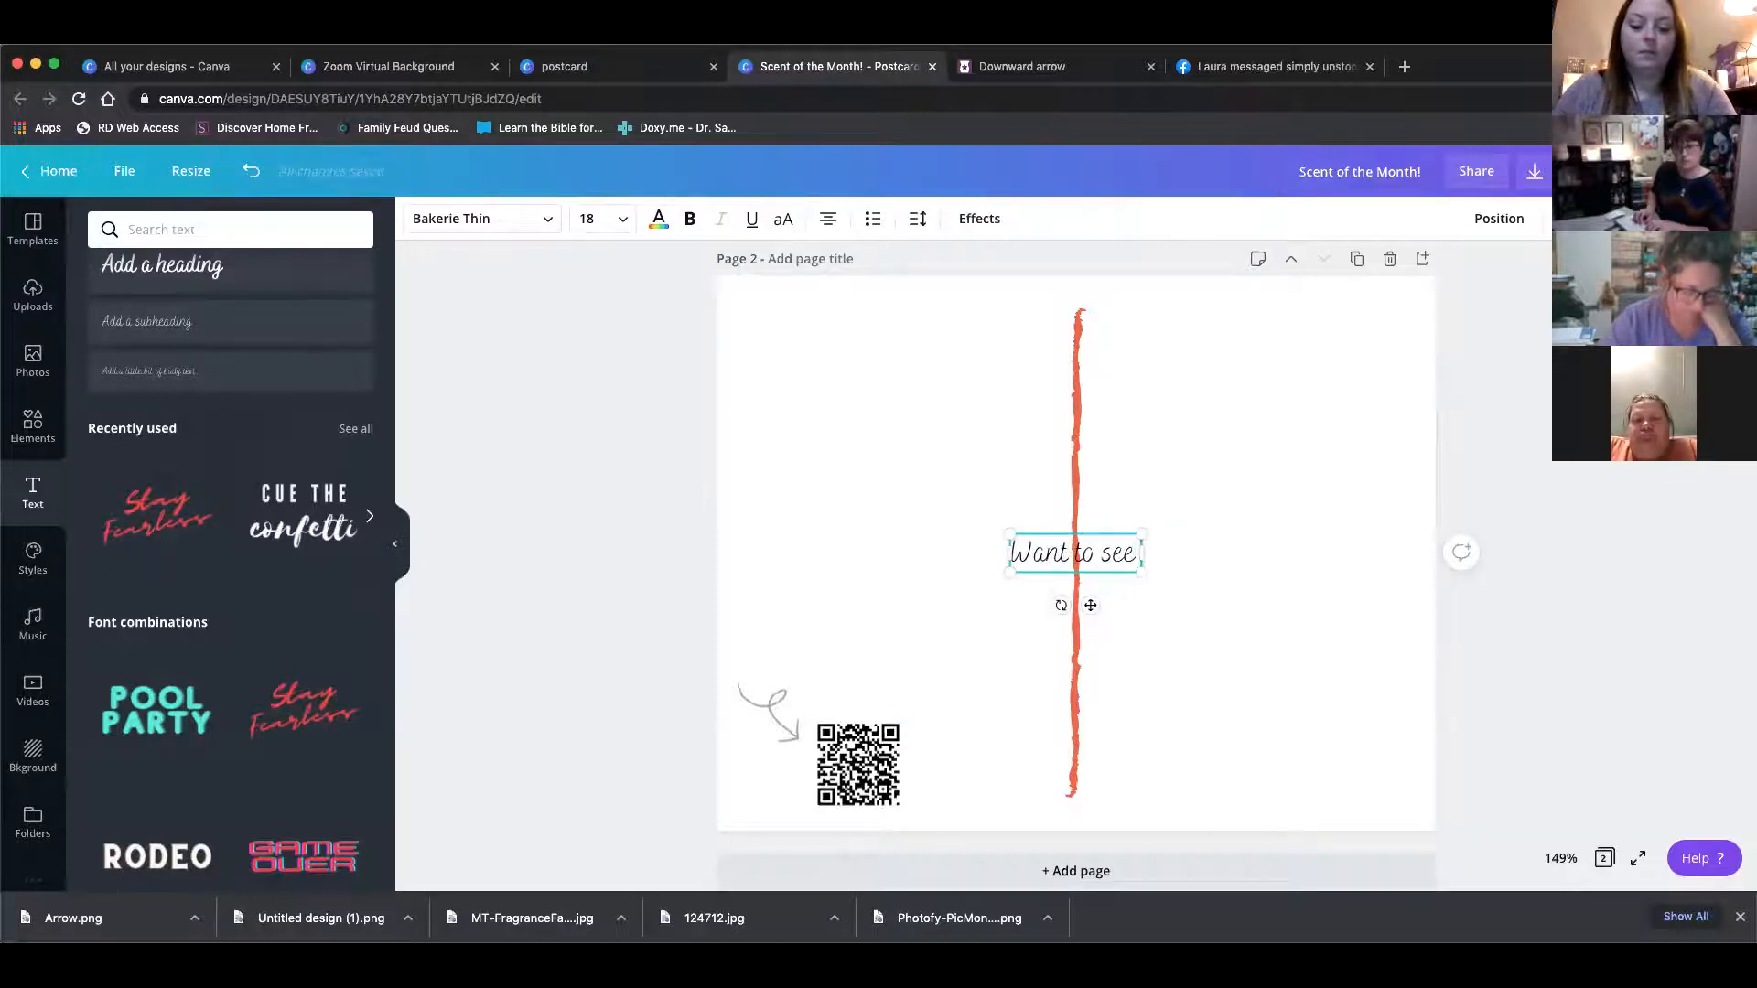
type(" more?")
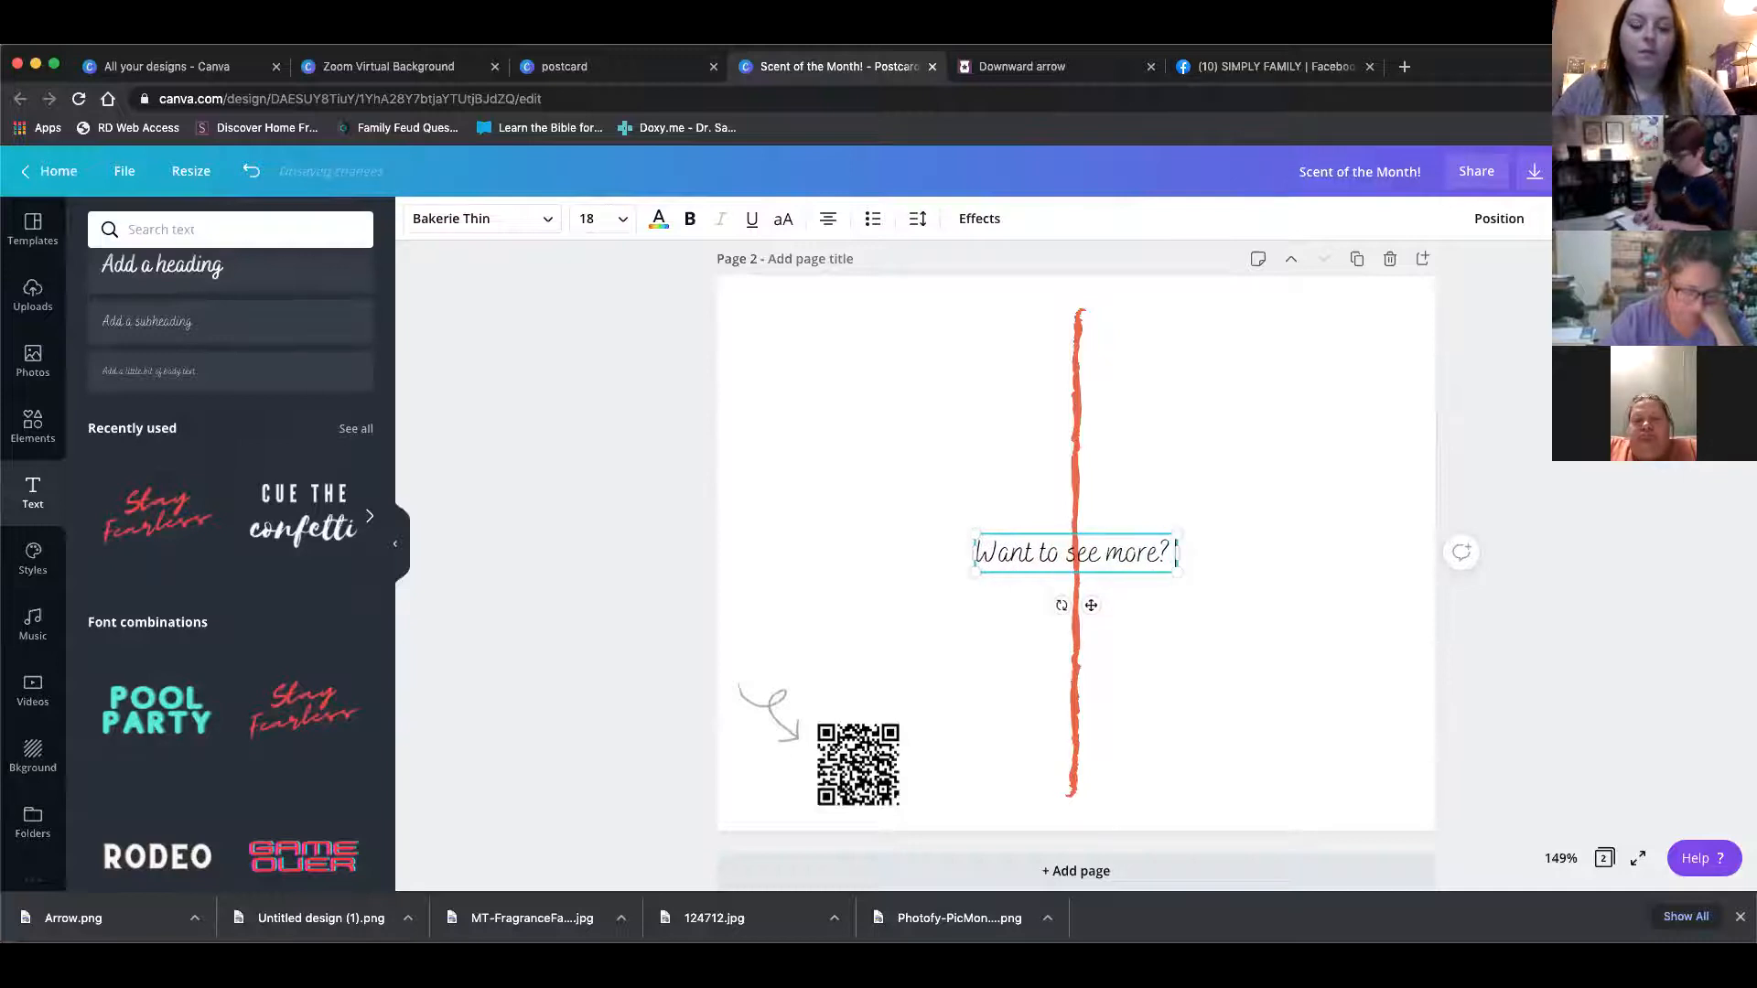
type(" Join m")
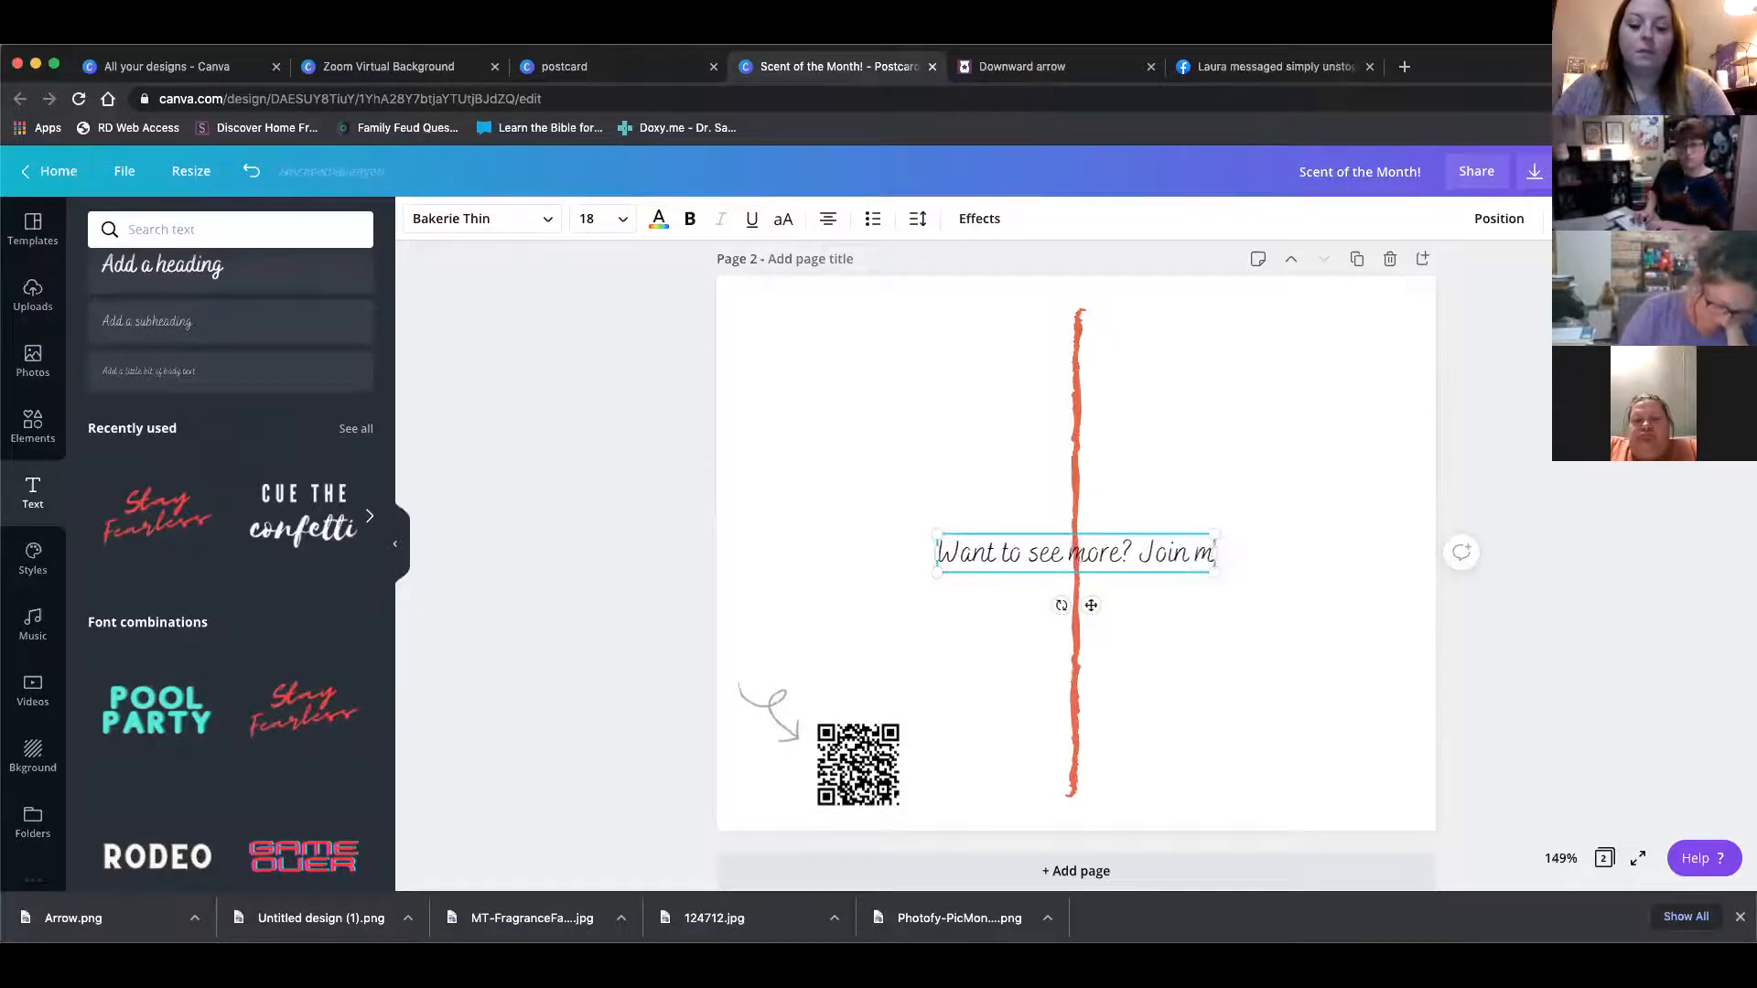
type("y VIP g")
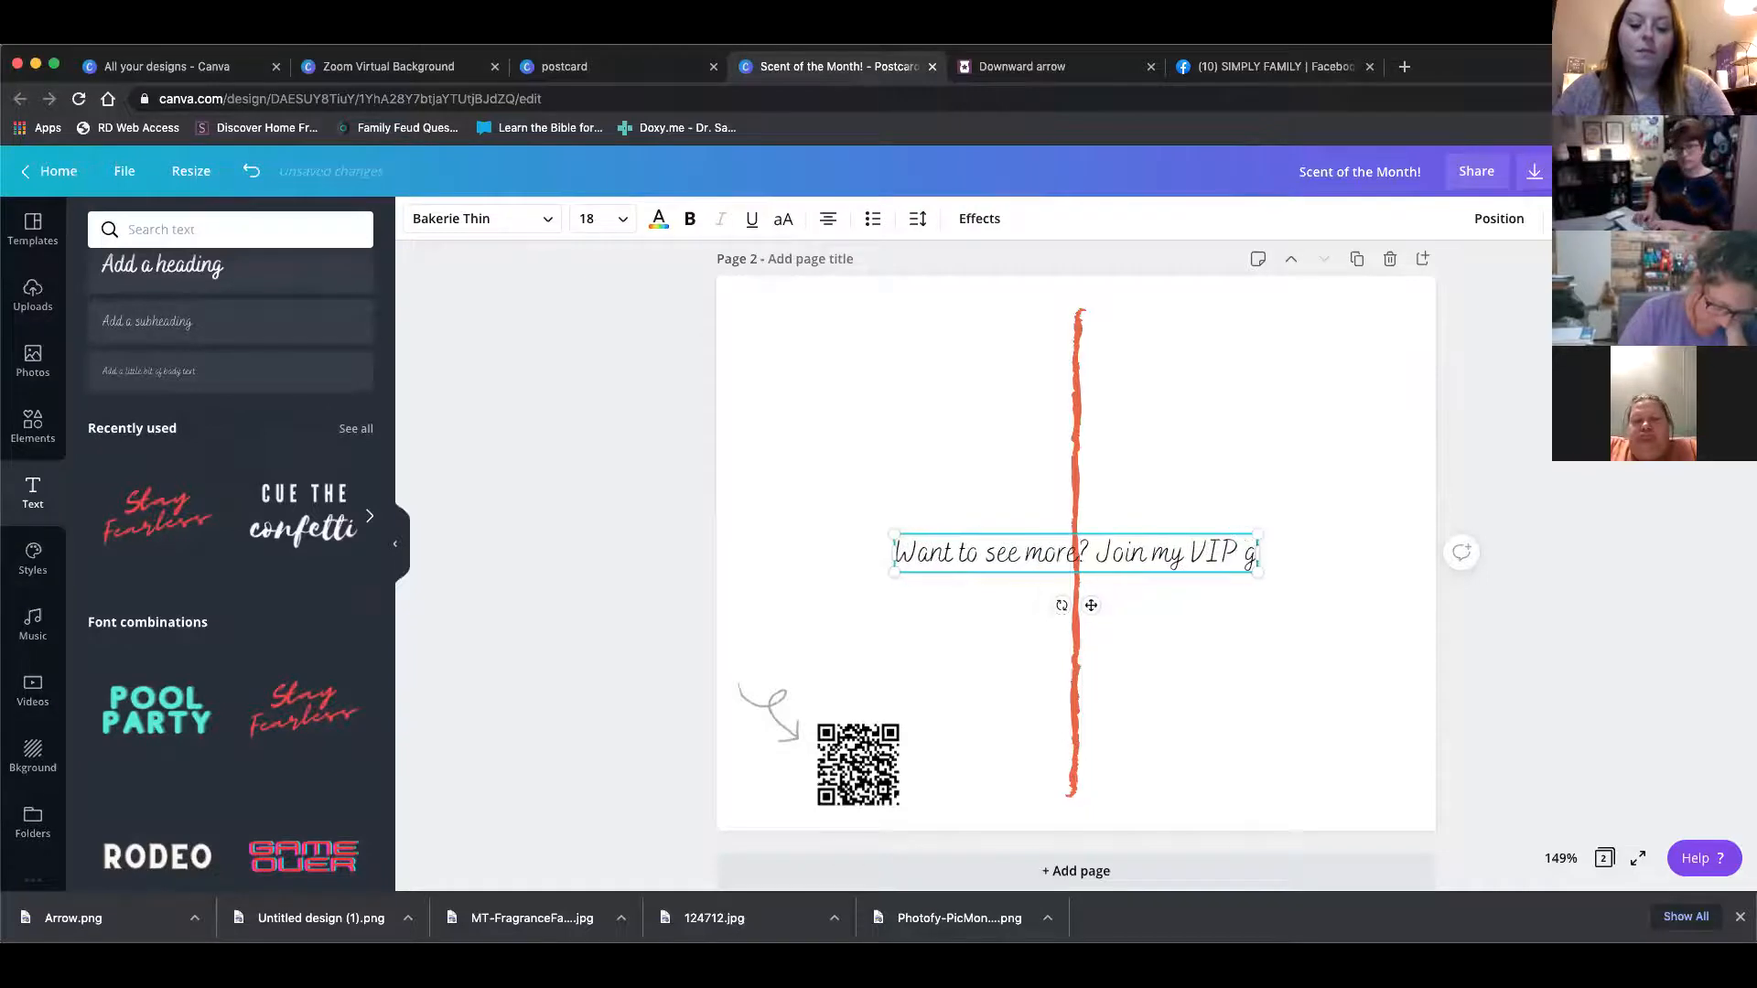
type("roup")
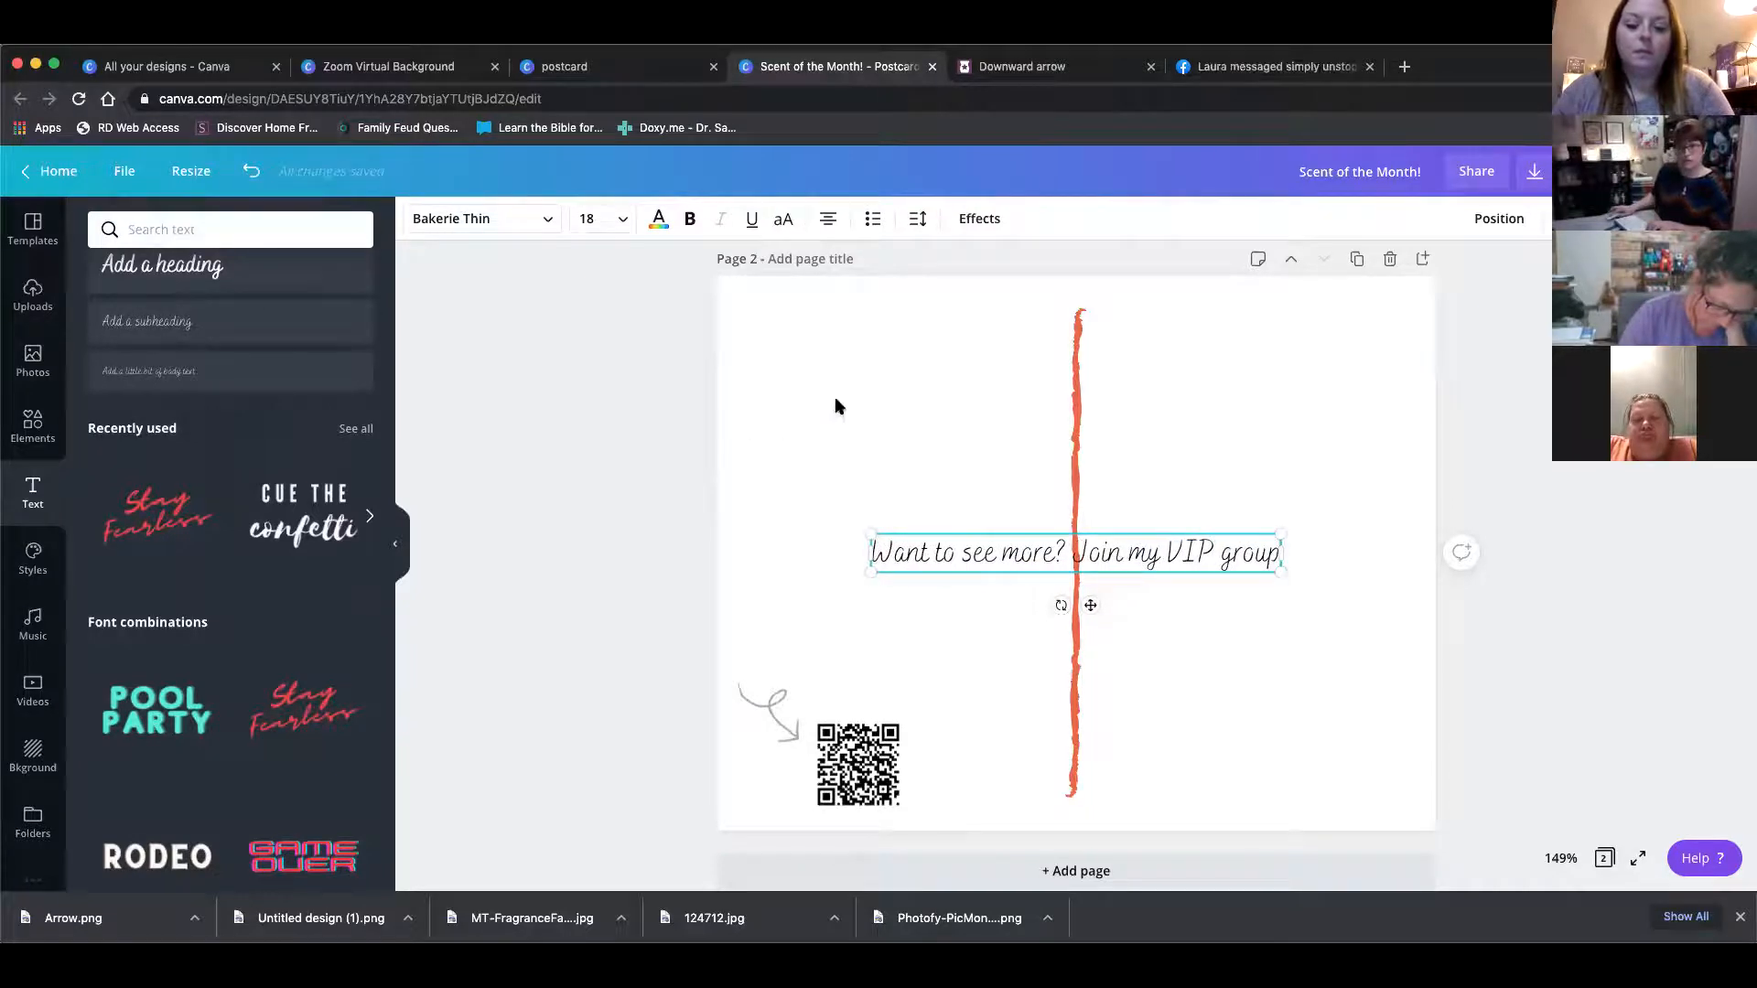
left_click_drag(1280, 571, 781, 843)
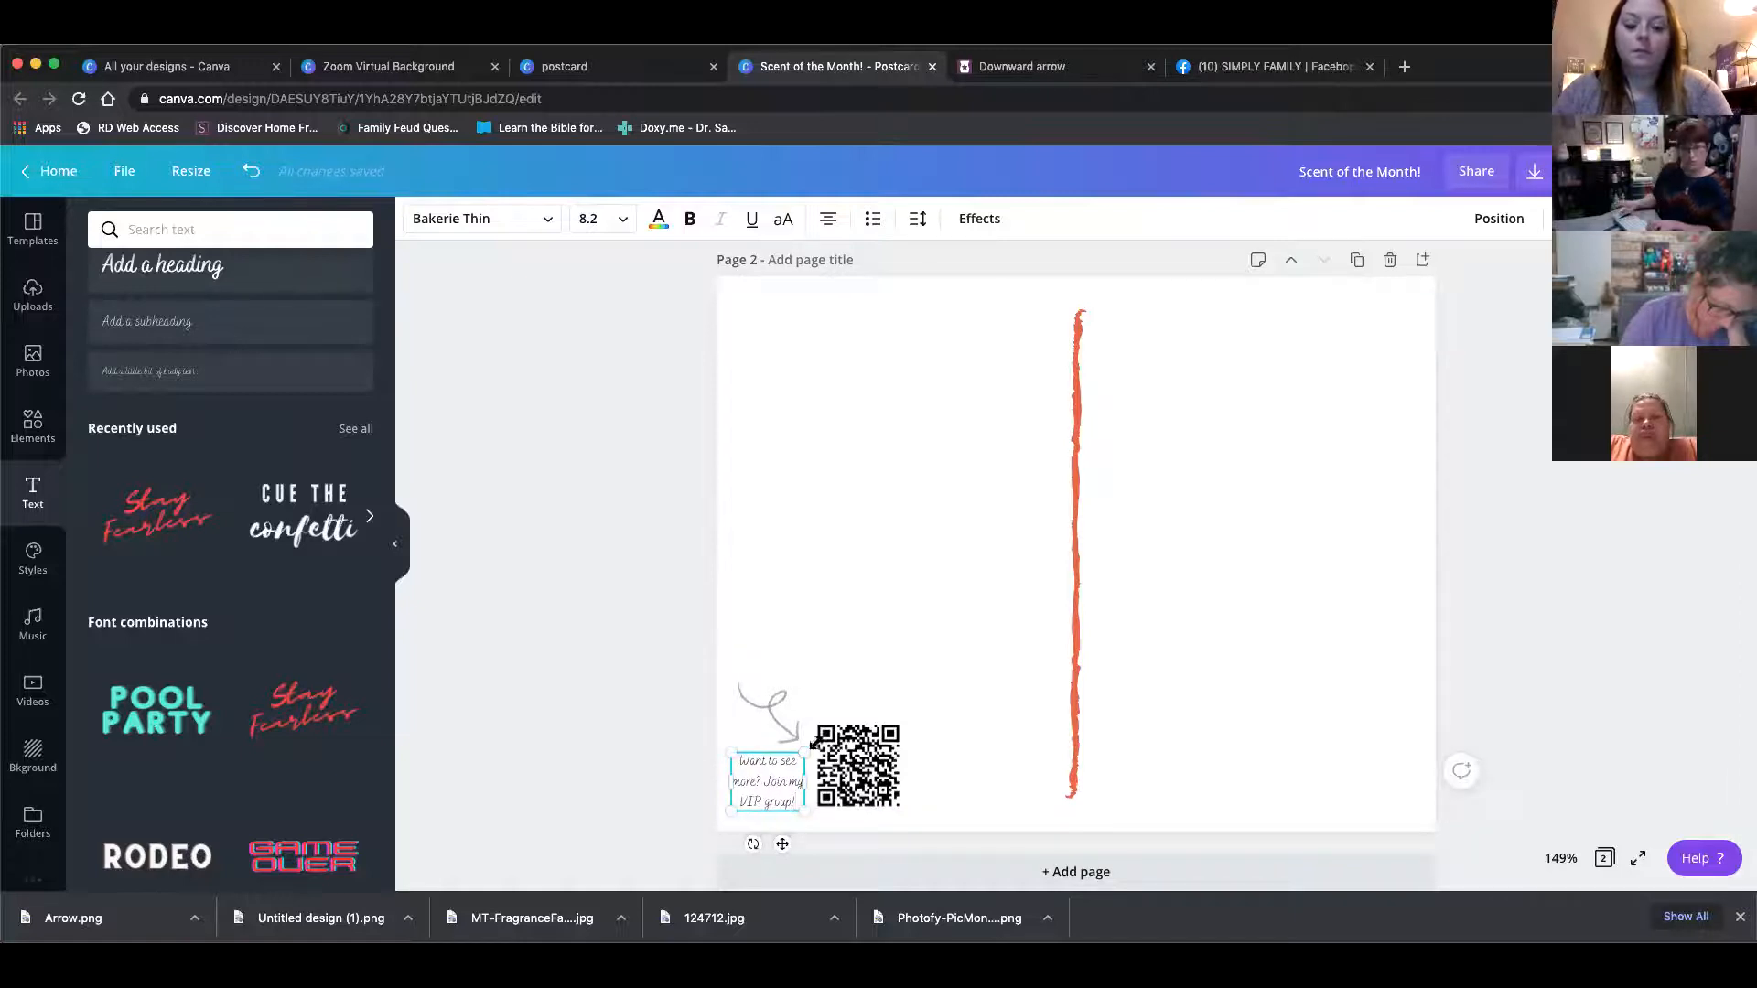
left_click(867, 552)
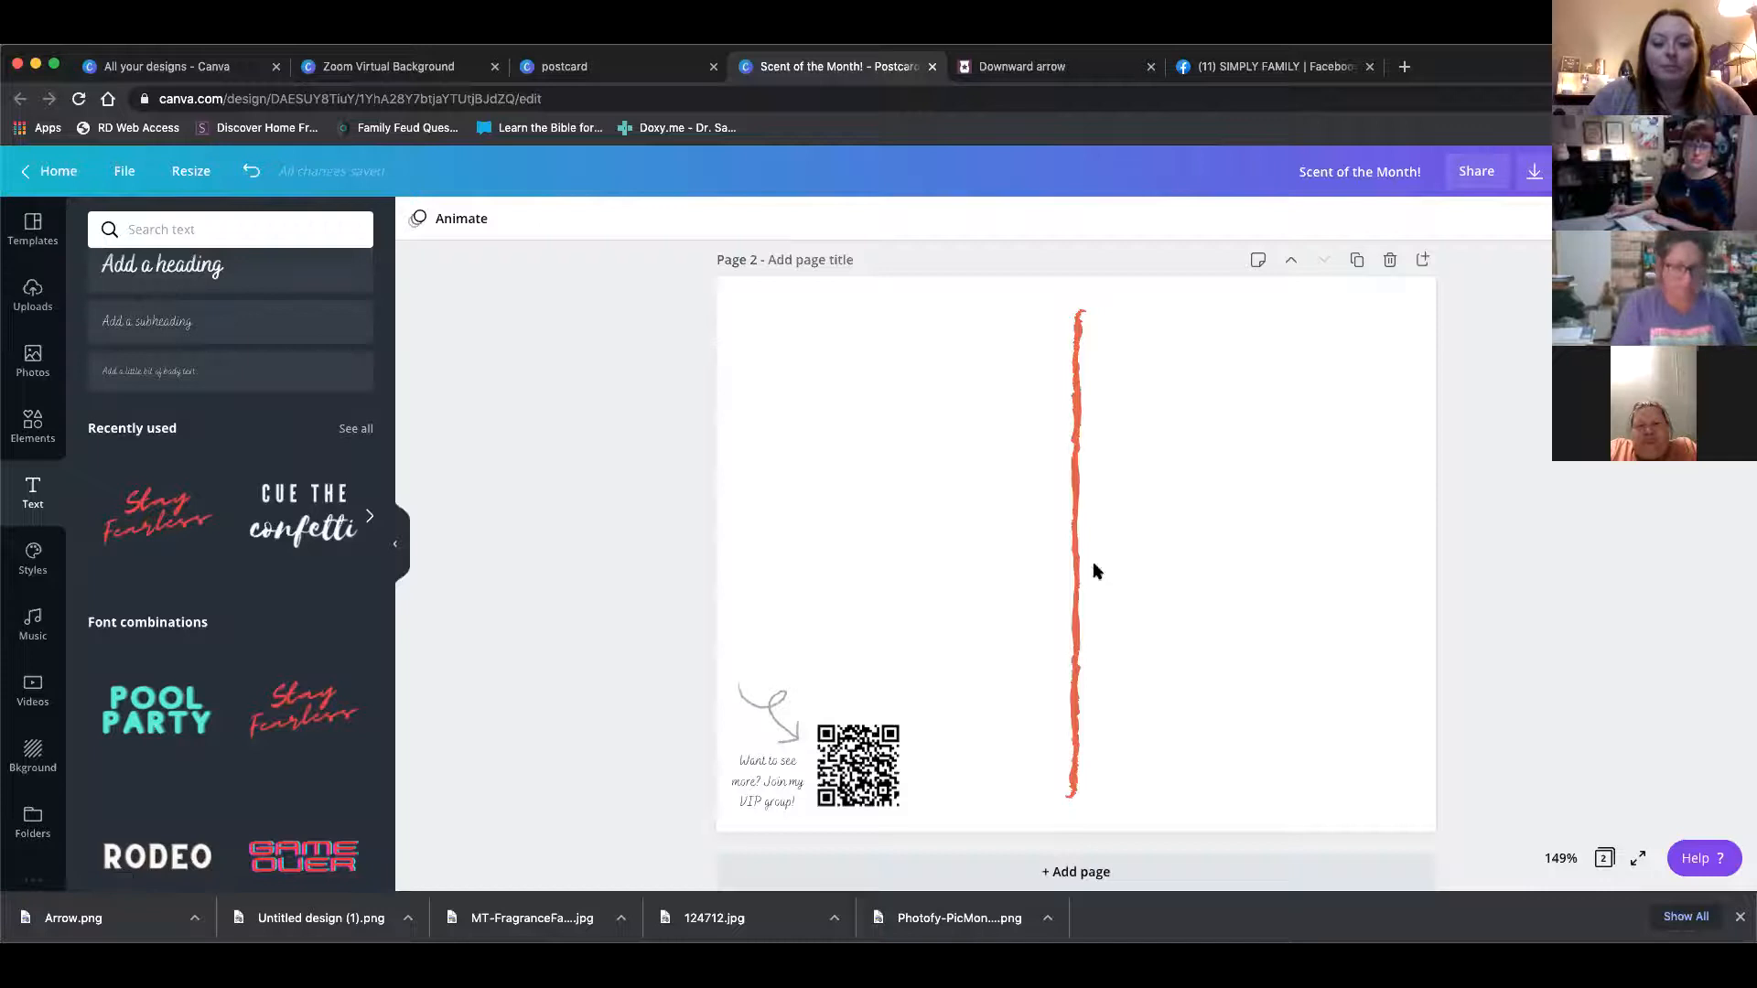
Apply Background Remover to the warmer image in the first frame on page 1
scroll(1064, 569, "up", 5)
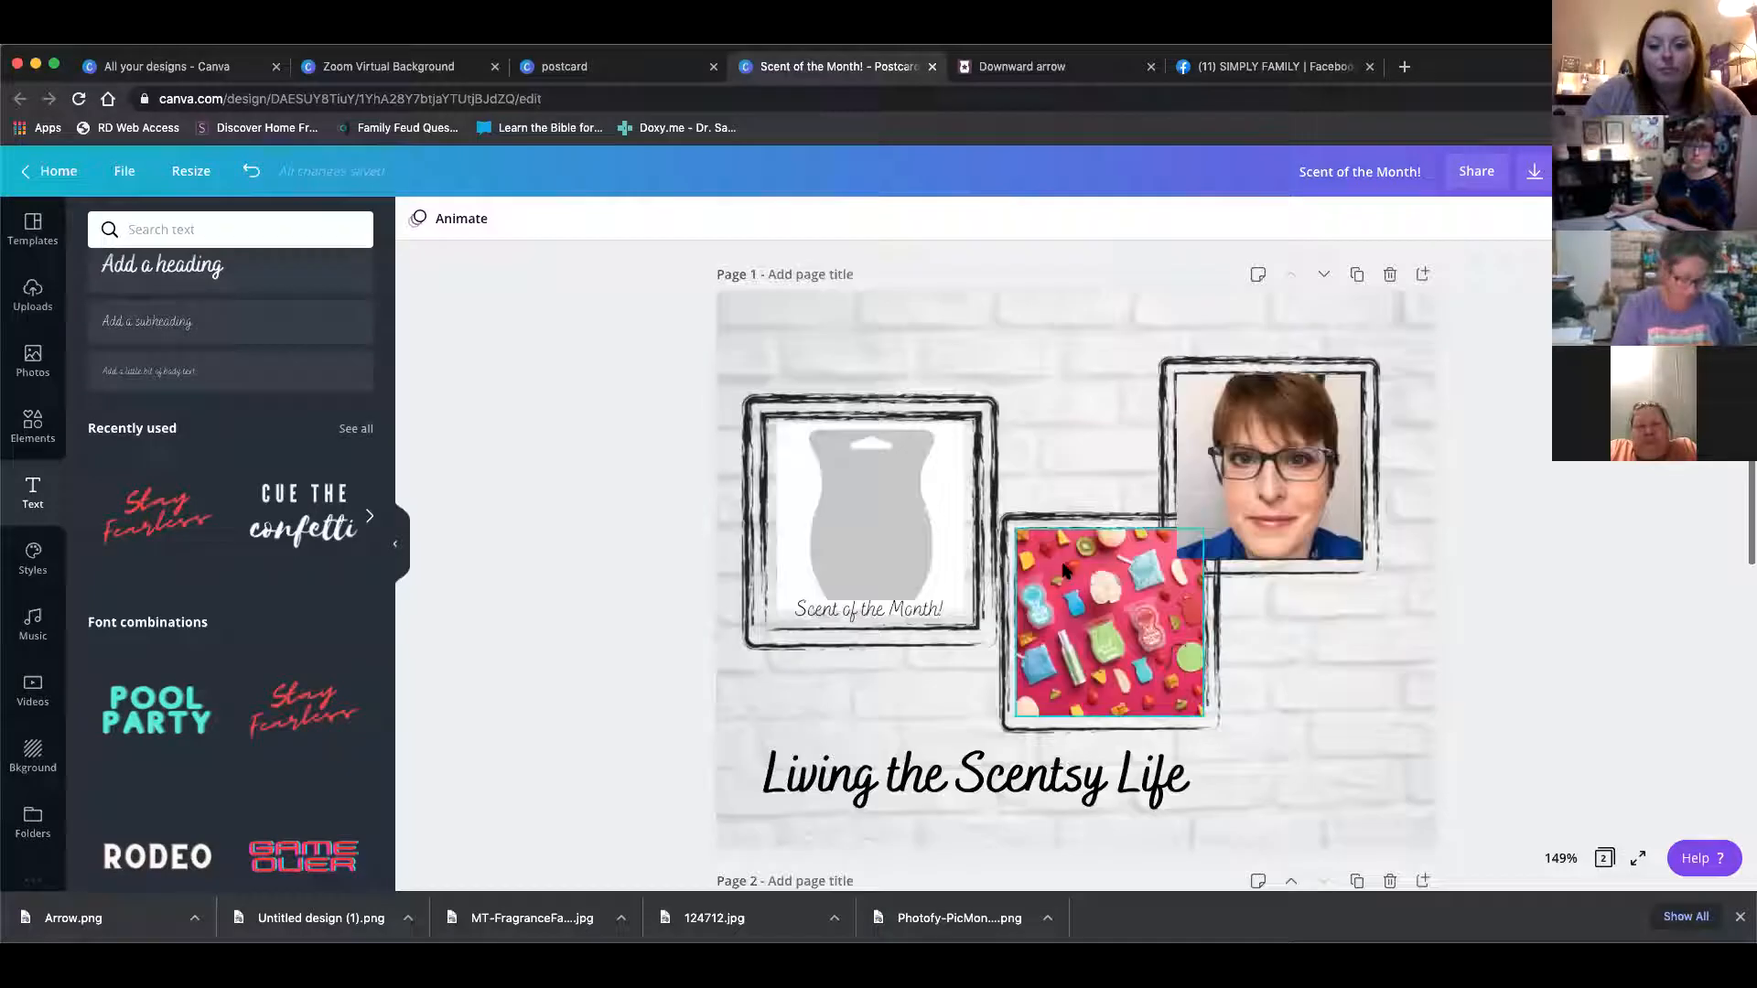
left_click(908, 529)
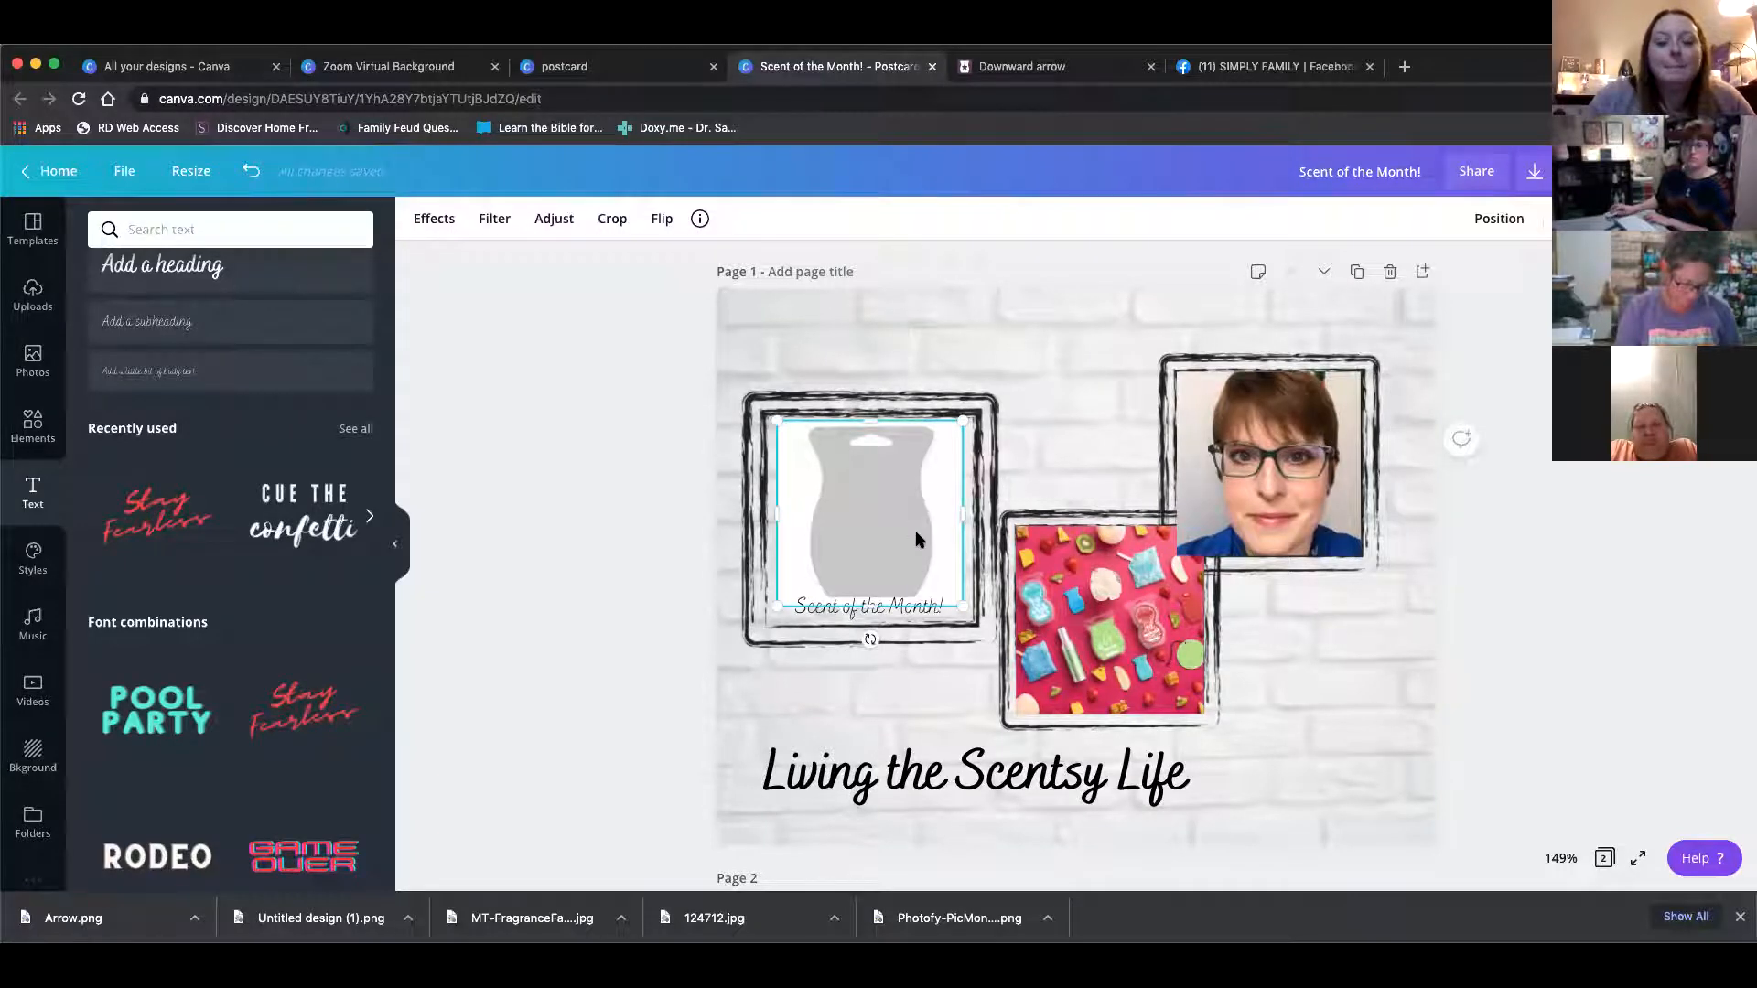
left_click(434, 220)
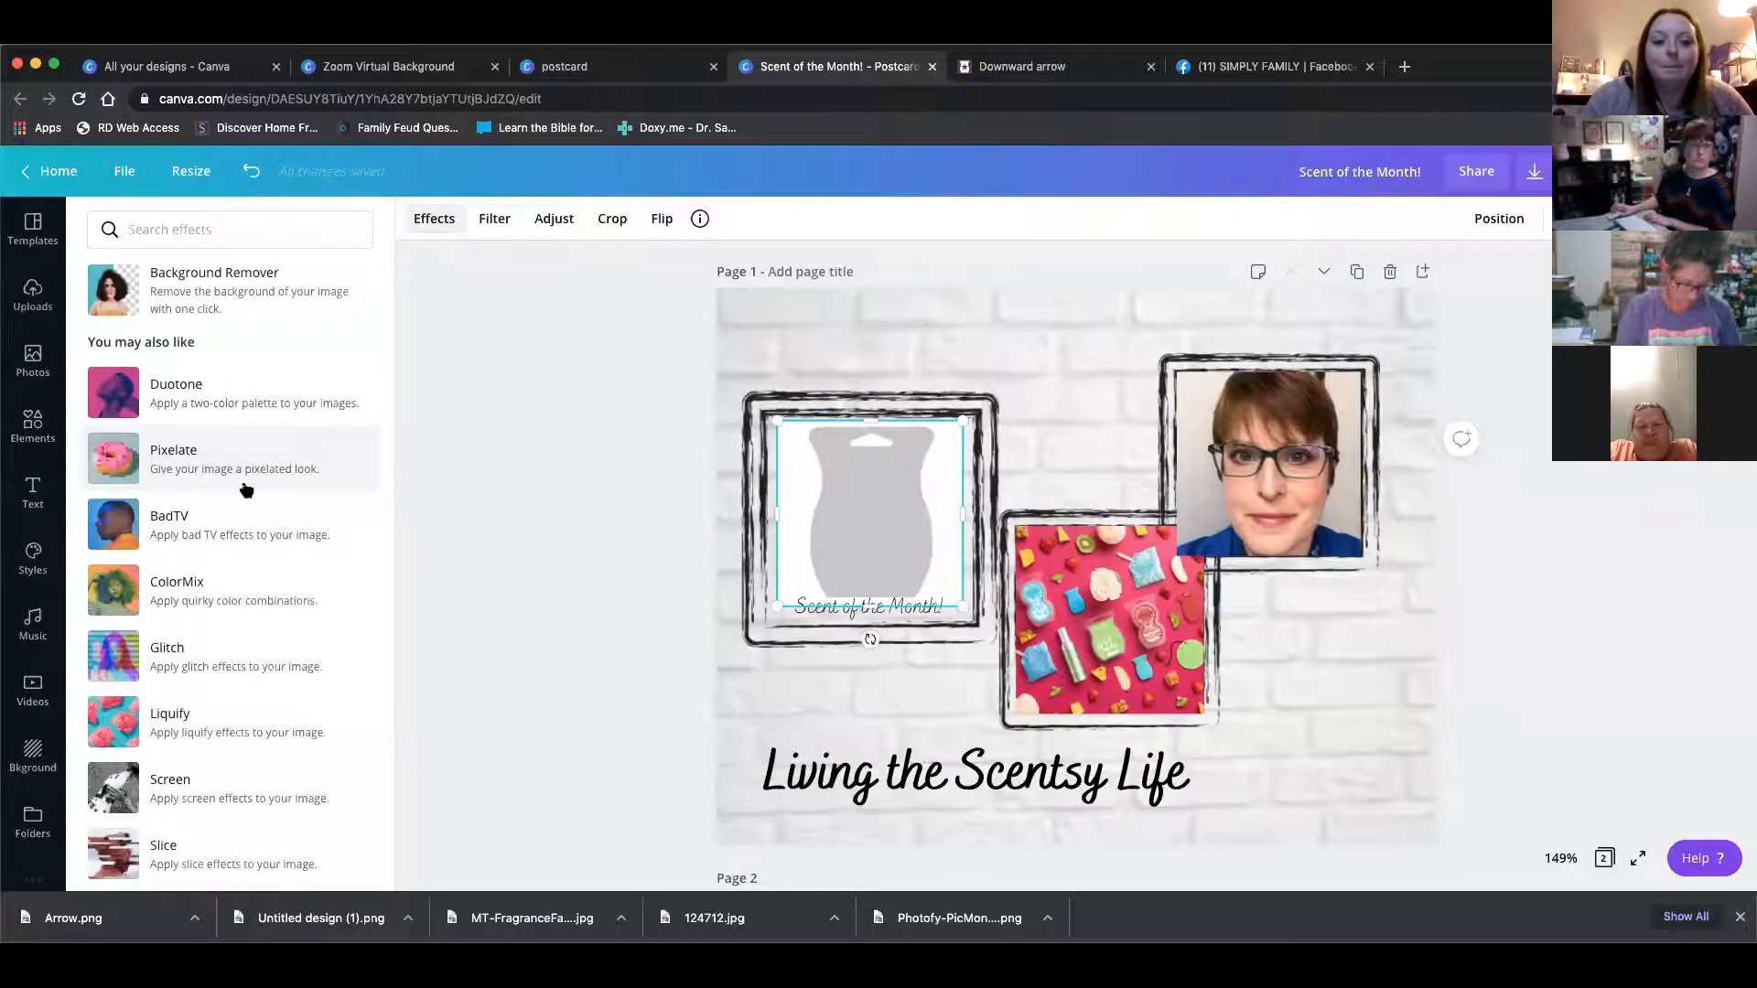
left_click(222, 290)
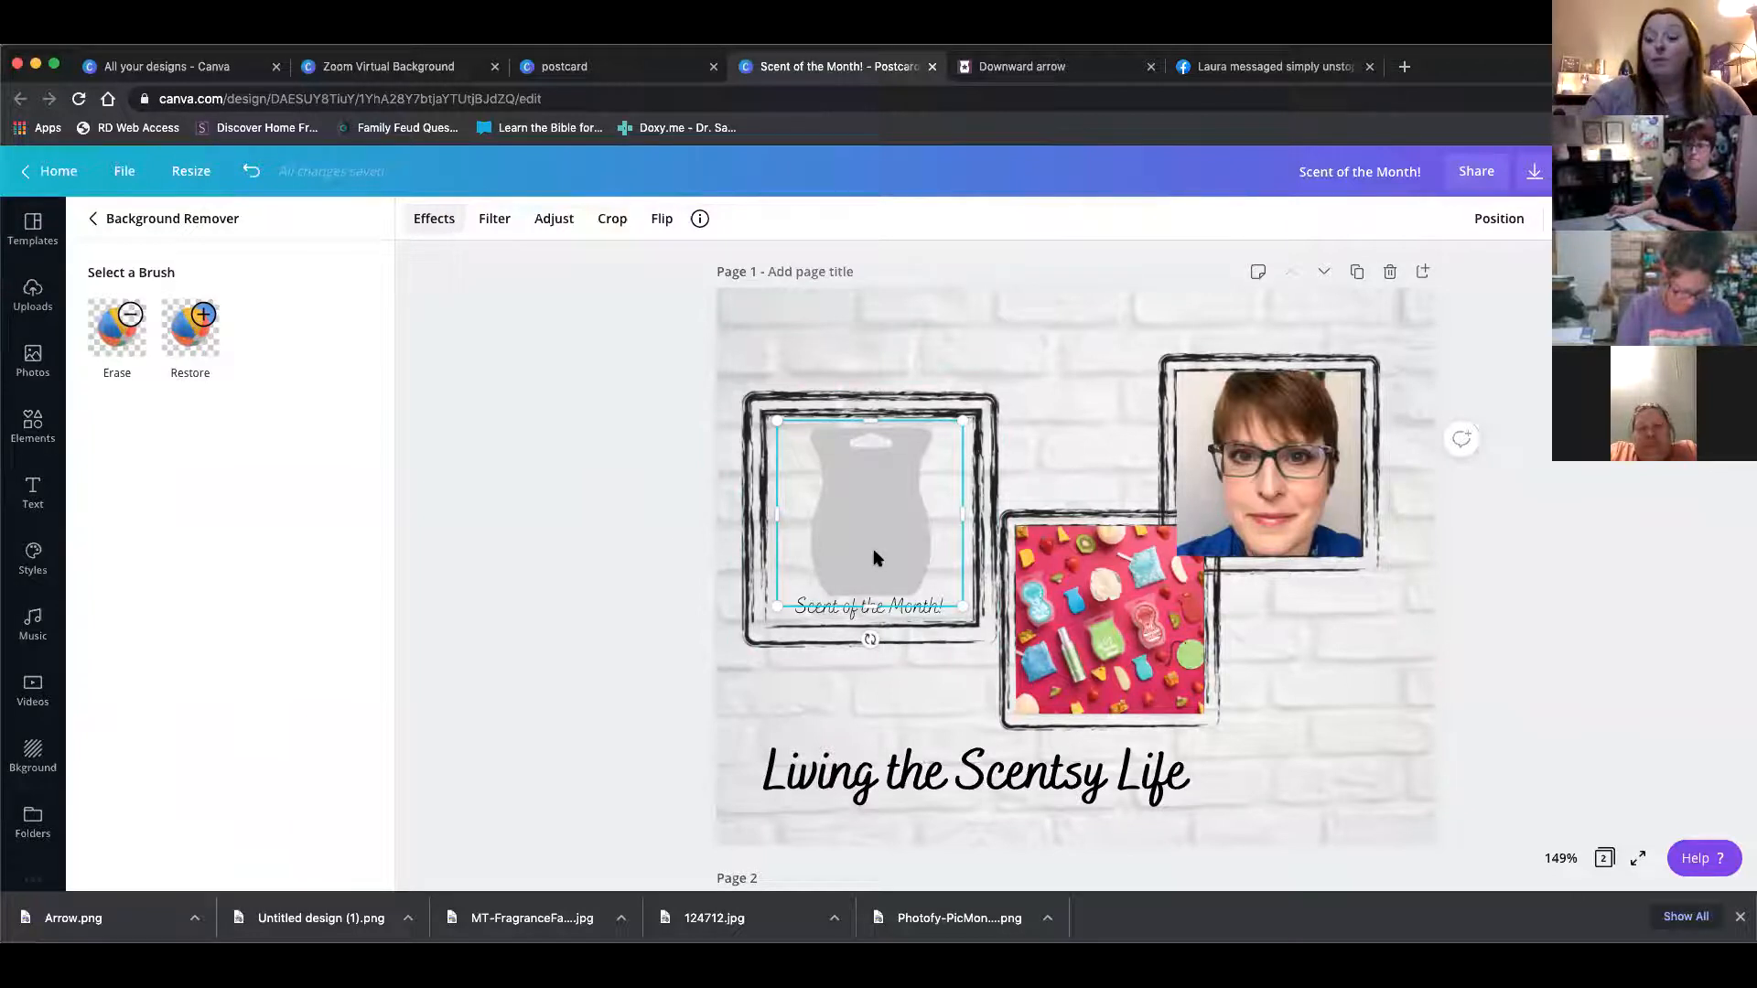
Shrink the background-removed warmer image so it sits smaller inside the first frame on page 1
left_click_drag(796, 594, 882, 540)
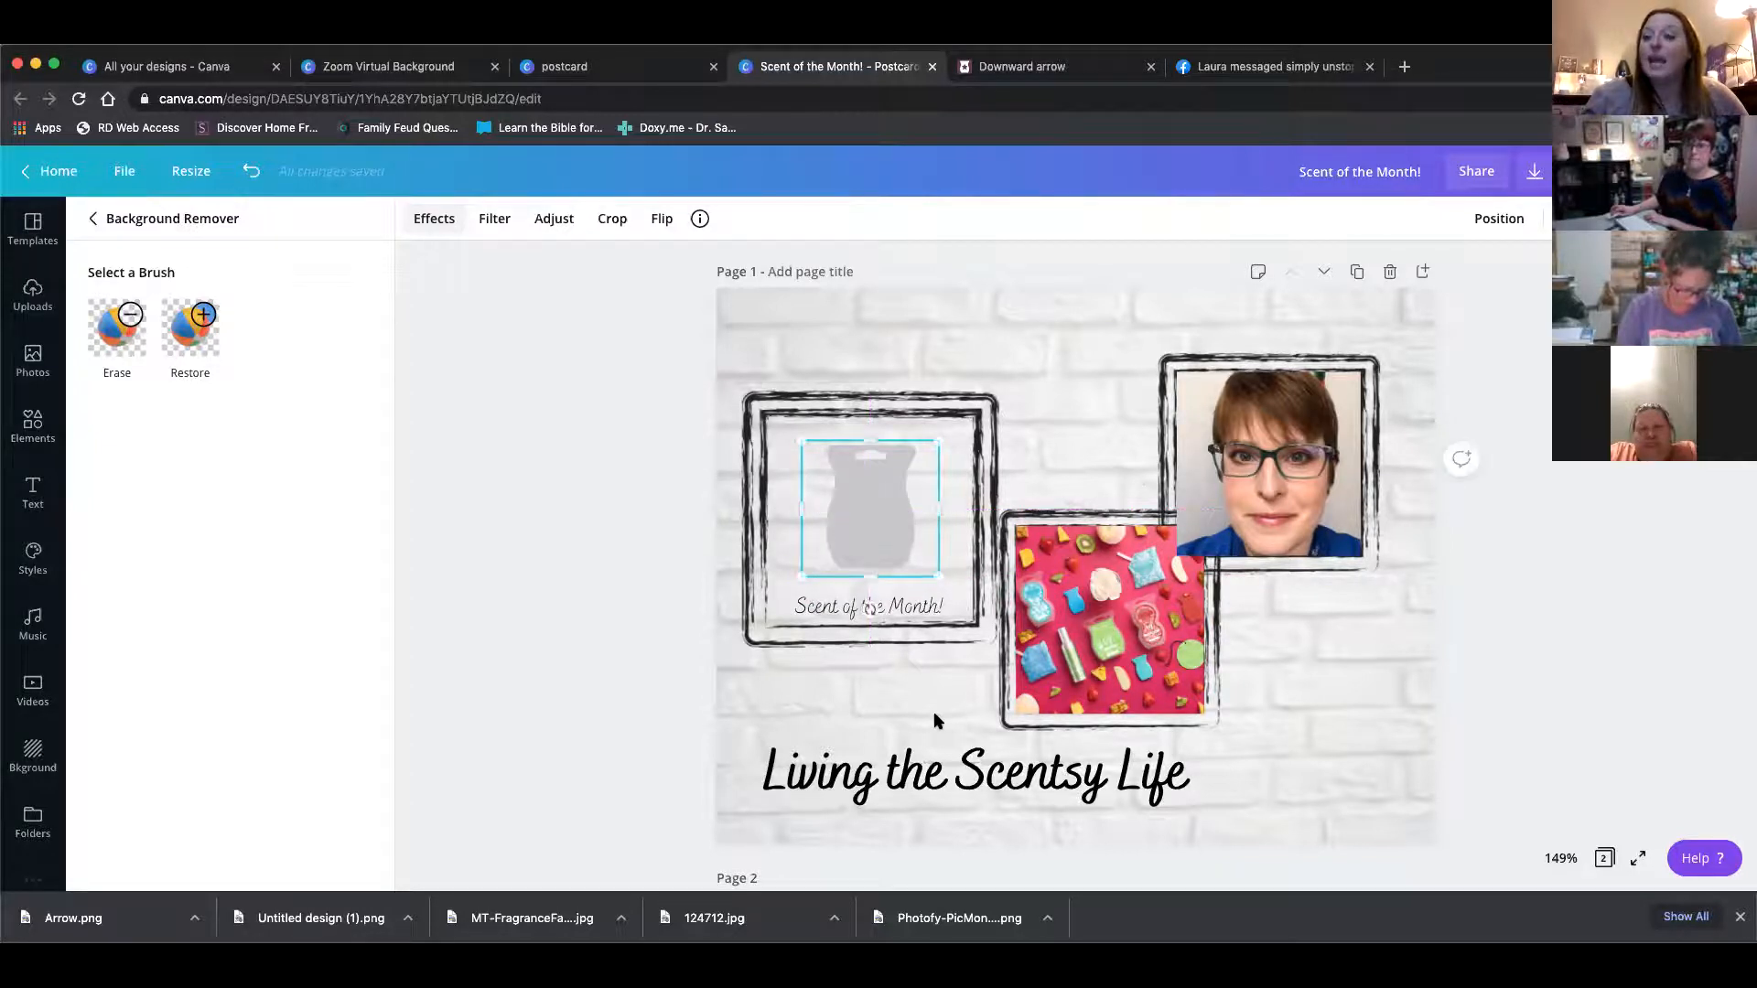
left_click(745, 705)
left_click(574, 679)
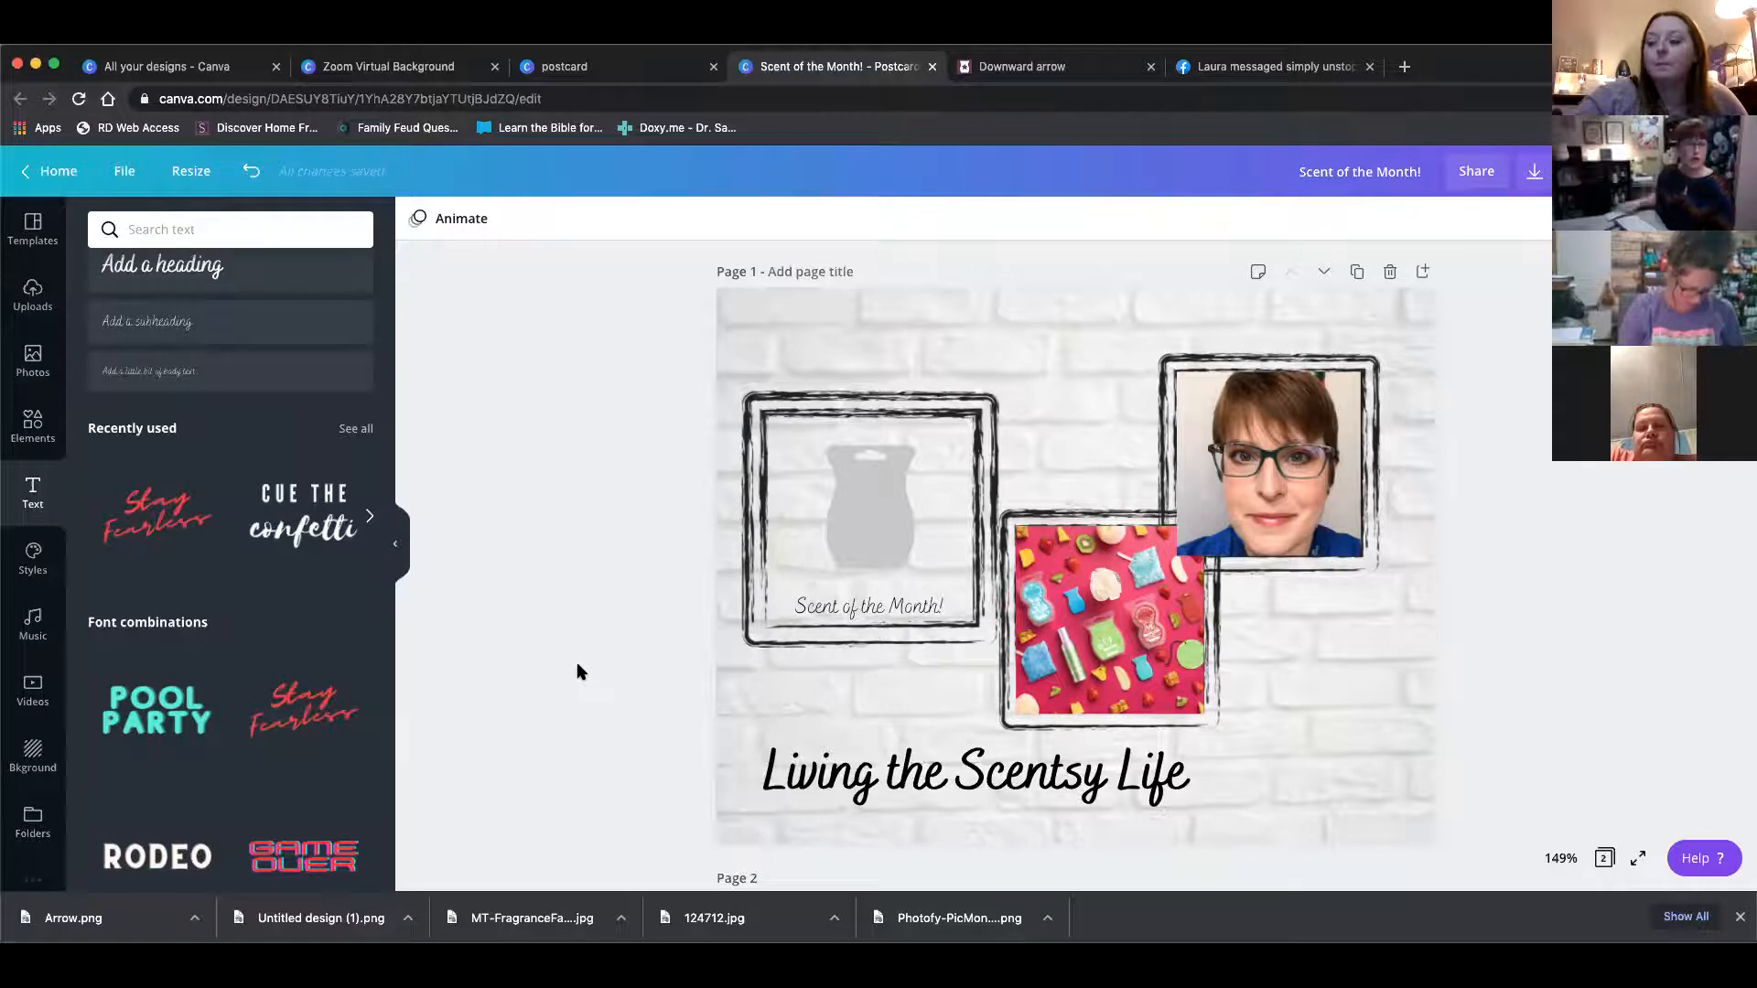
Go to the Canva home page and open the "Last Chance 2020!" design from all your designs to view it
scroll(576, 673, "down", 3)
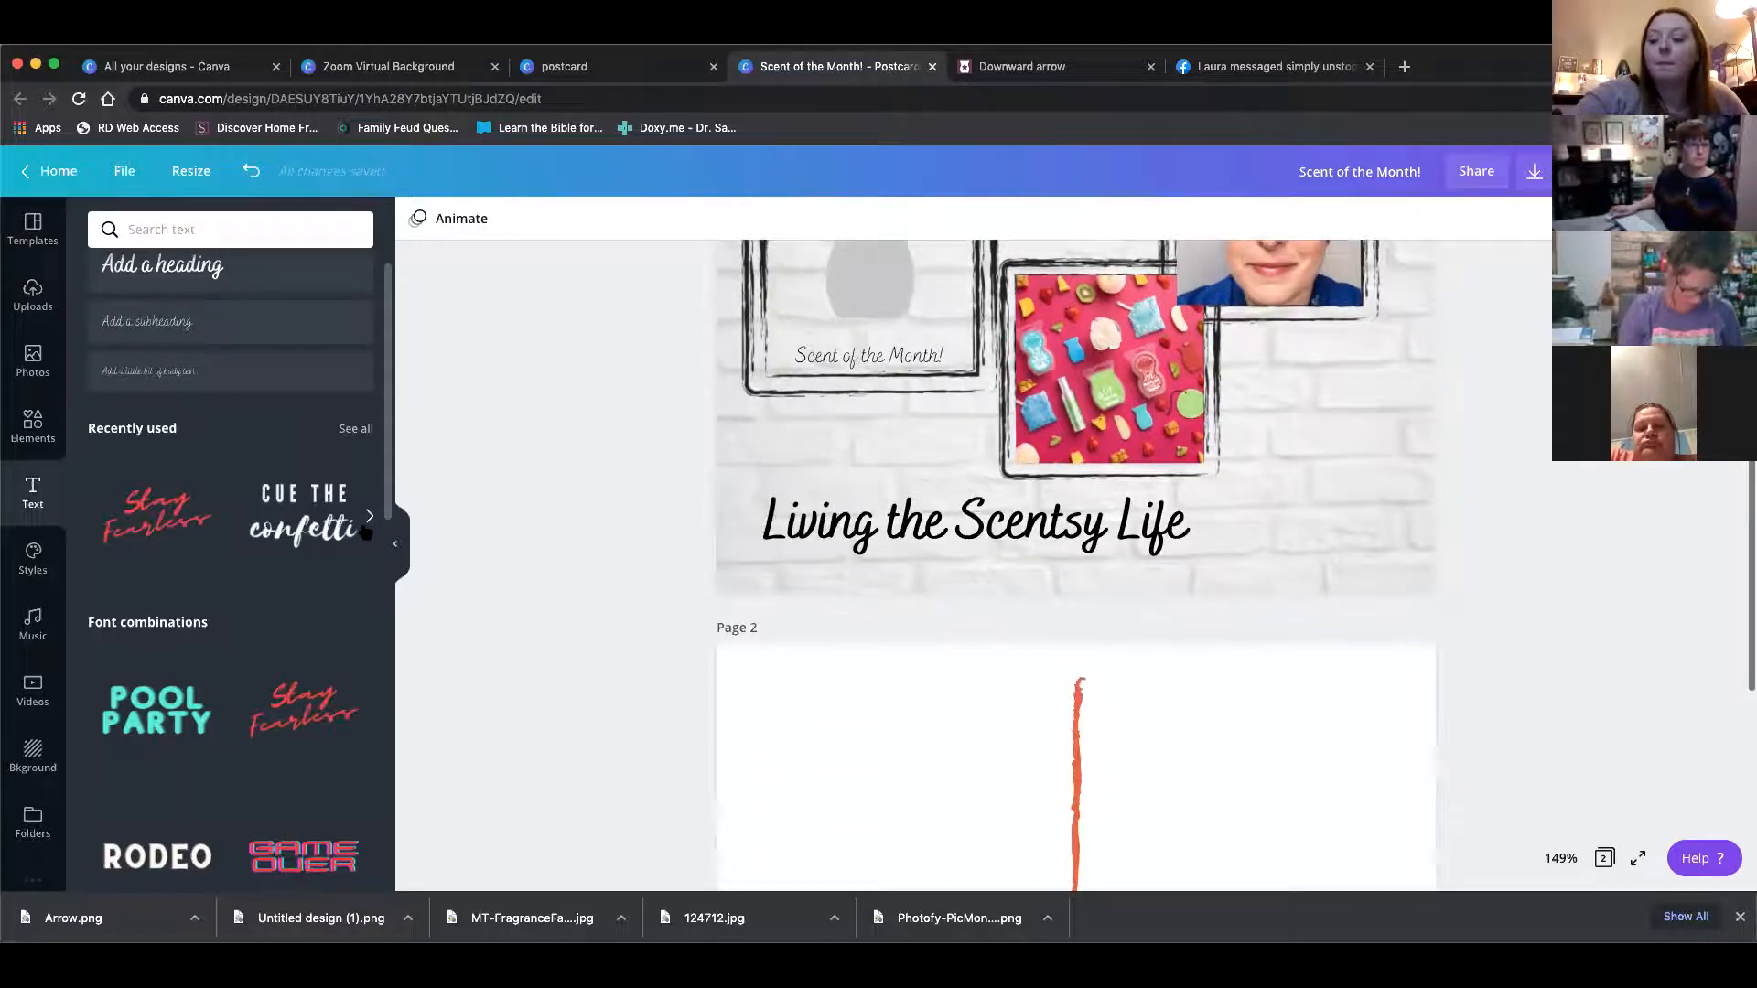
left_click(49, 174)
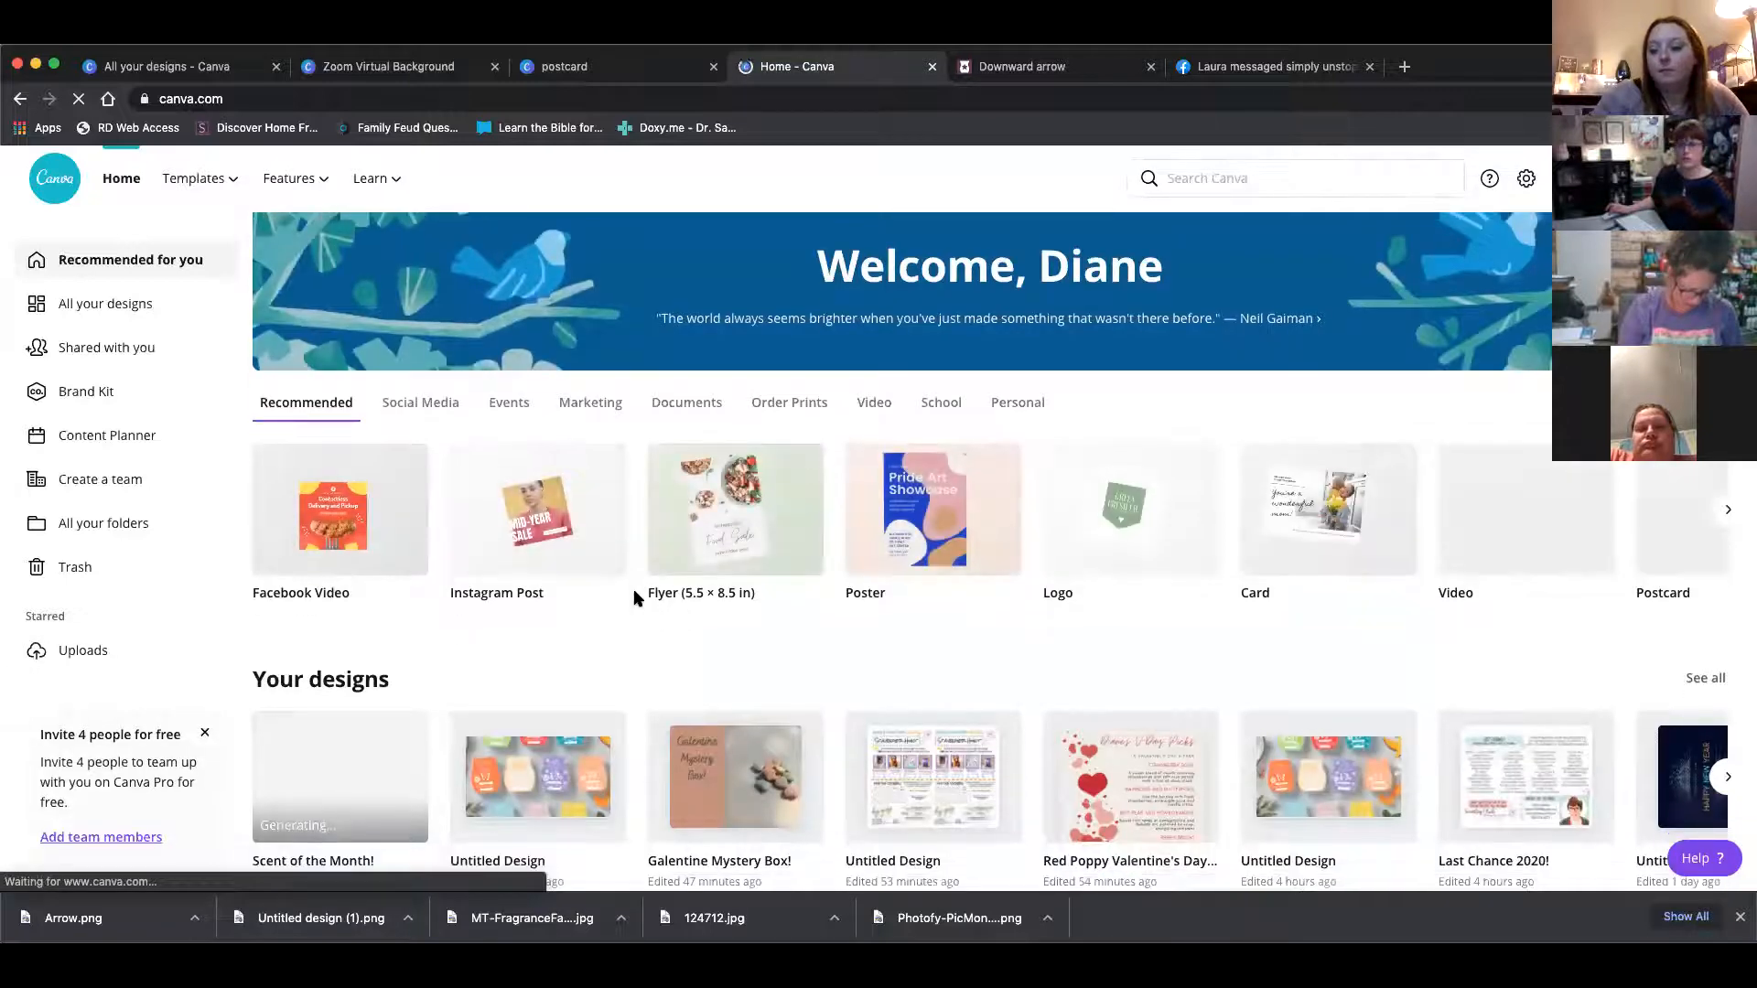
scroll(638, 599, "down", 2)
scroll(637, 599, "down", 3)
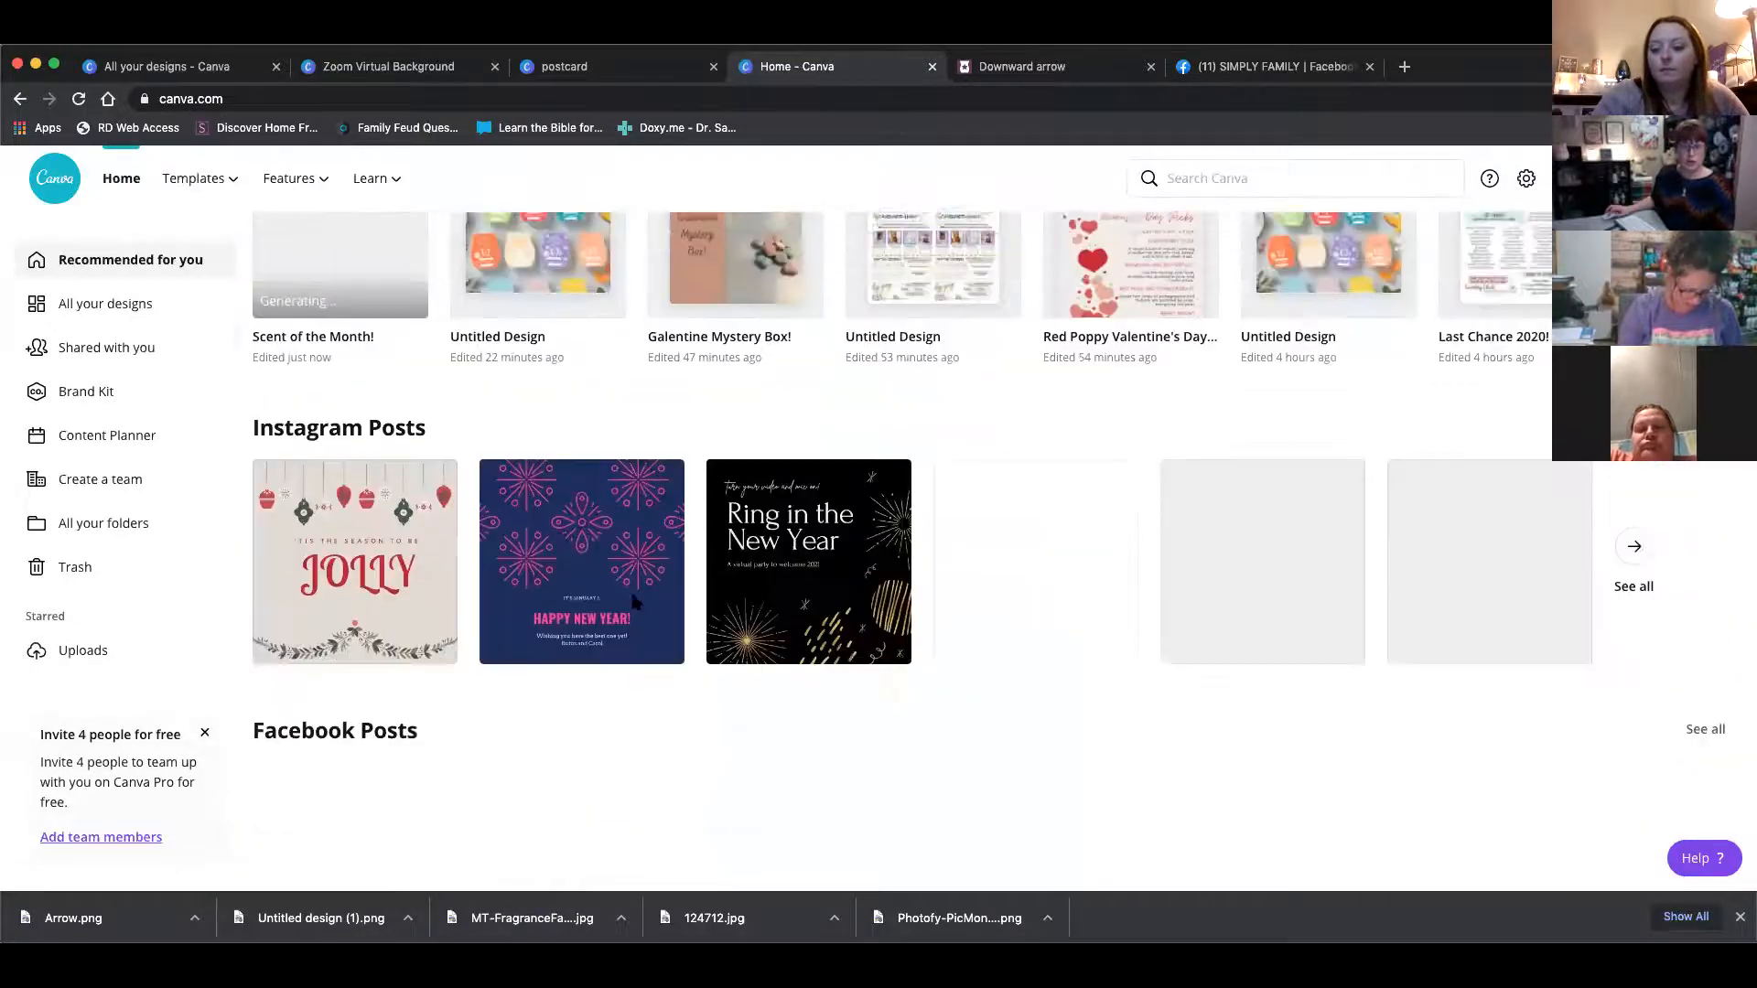
scroll(632, 591, "up", 3)
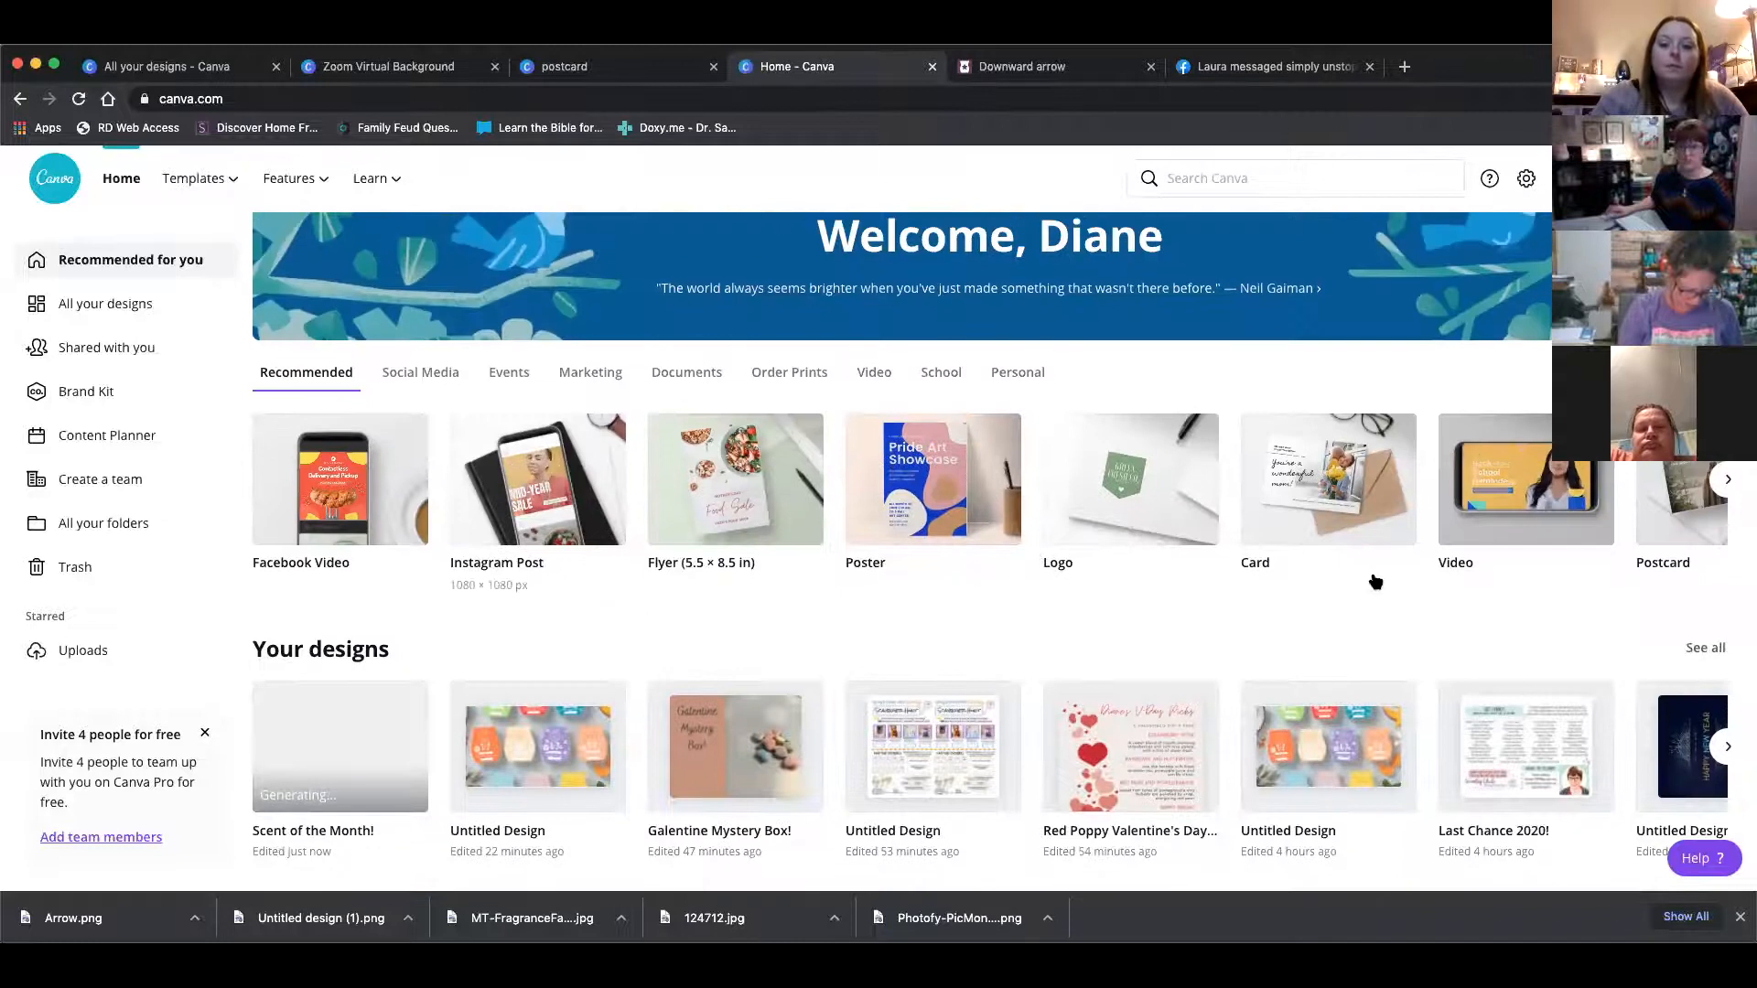
left_click(1702, 649)
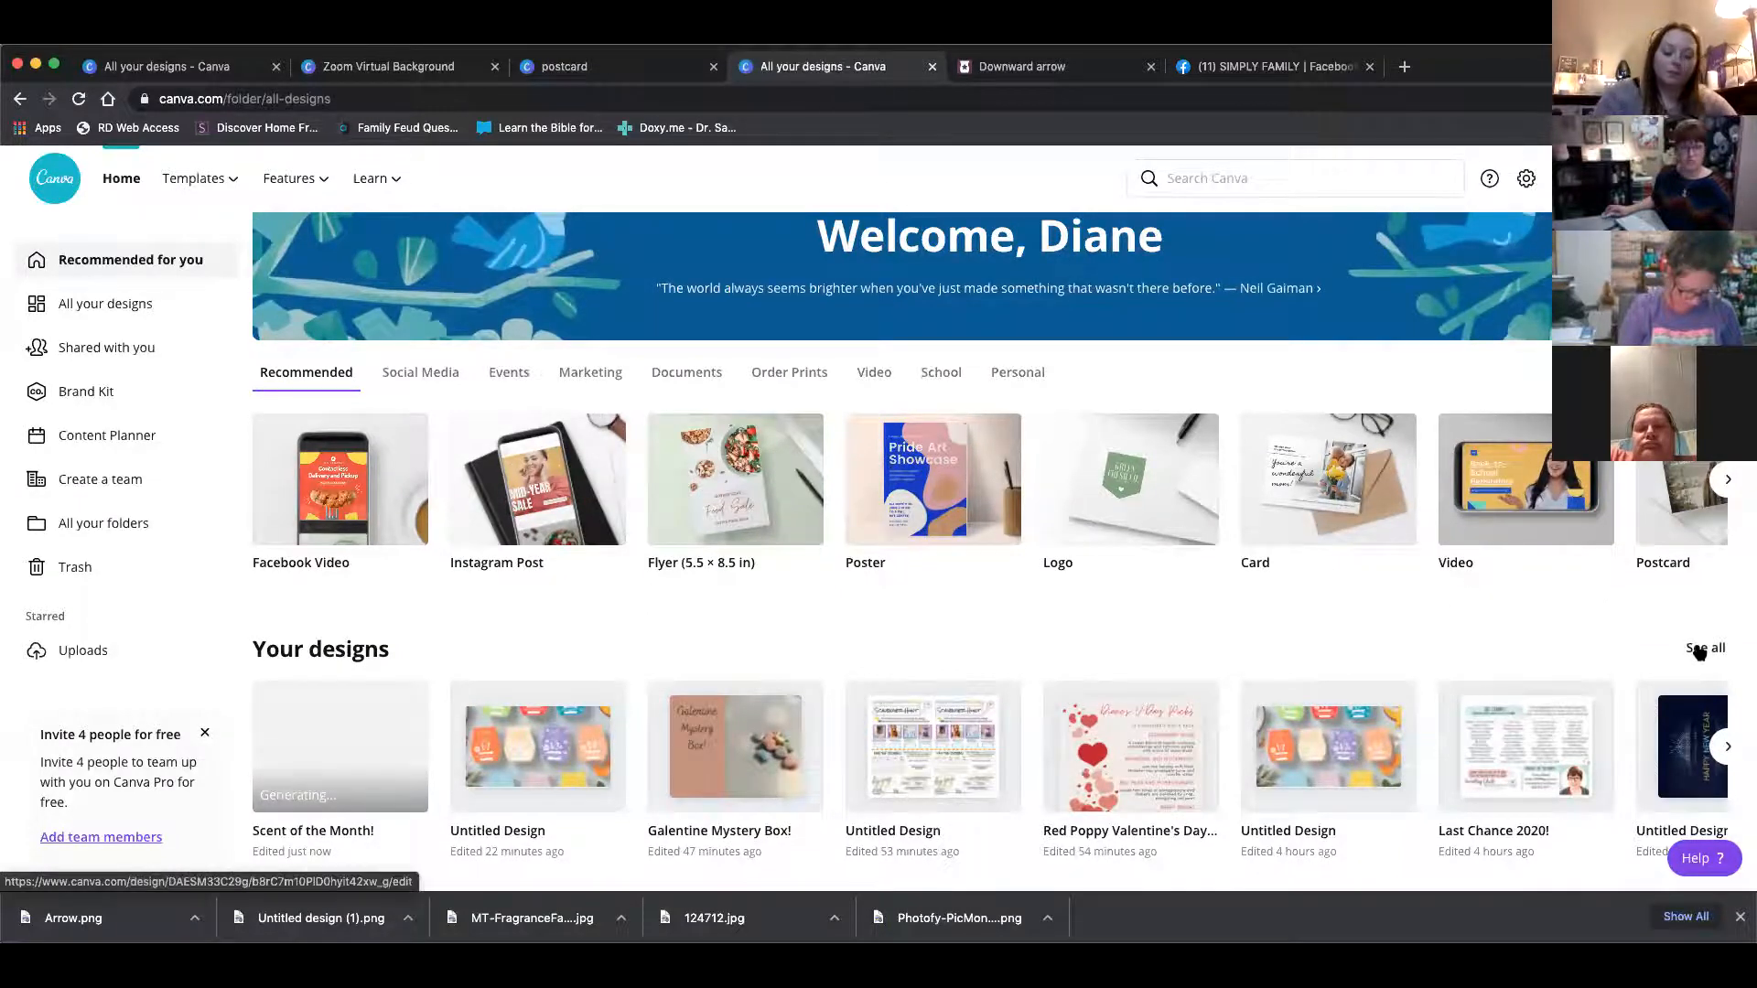
scroll(1455, 686, "down", 1)
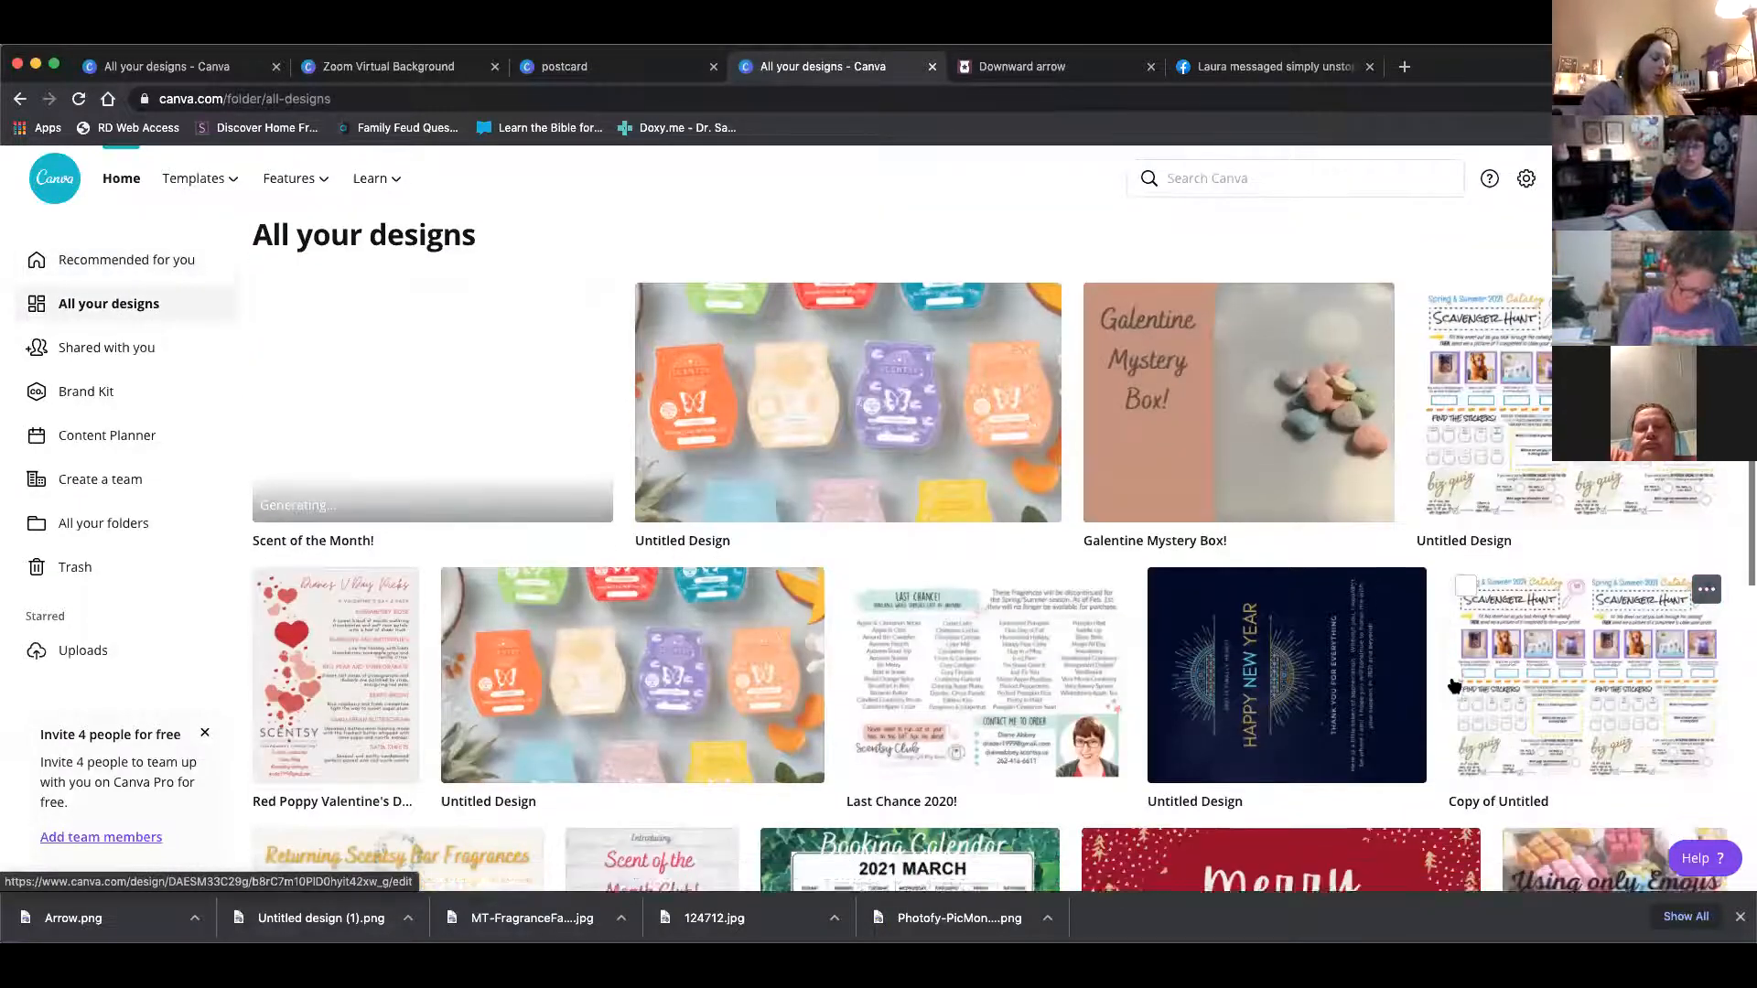
left_click(1004, 665)
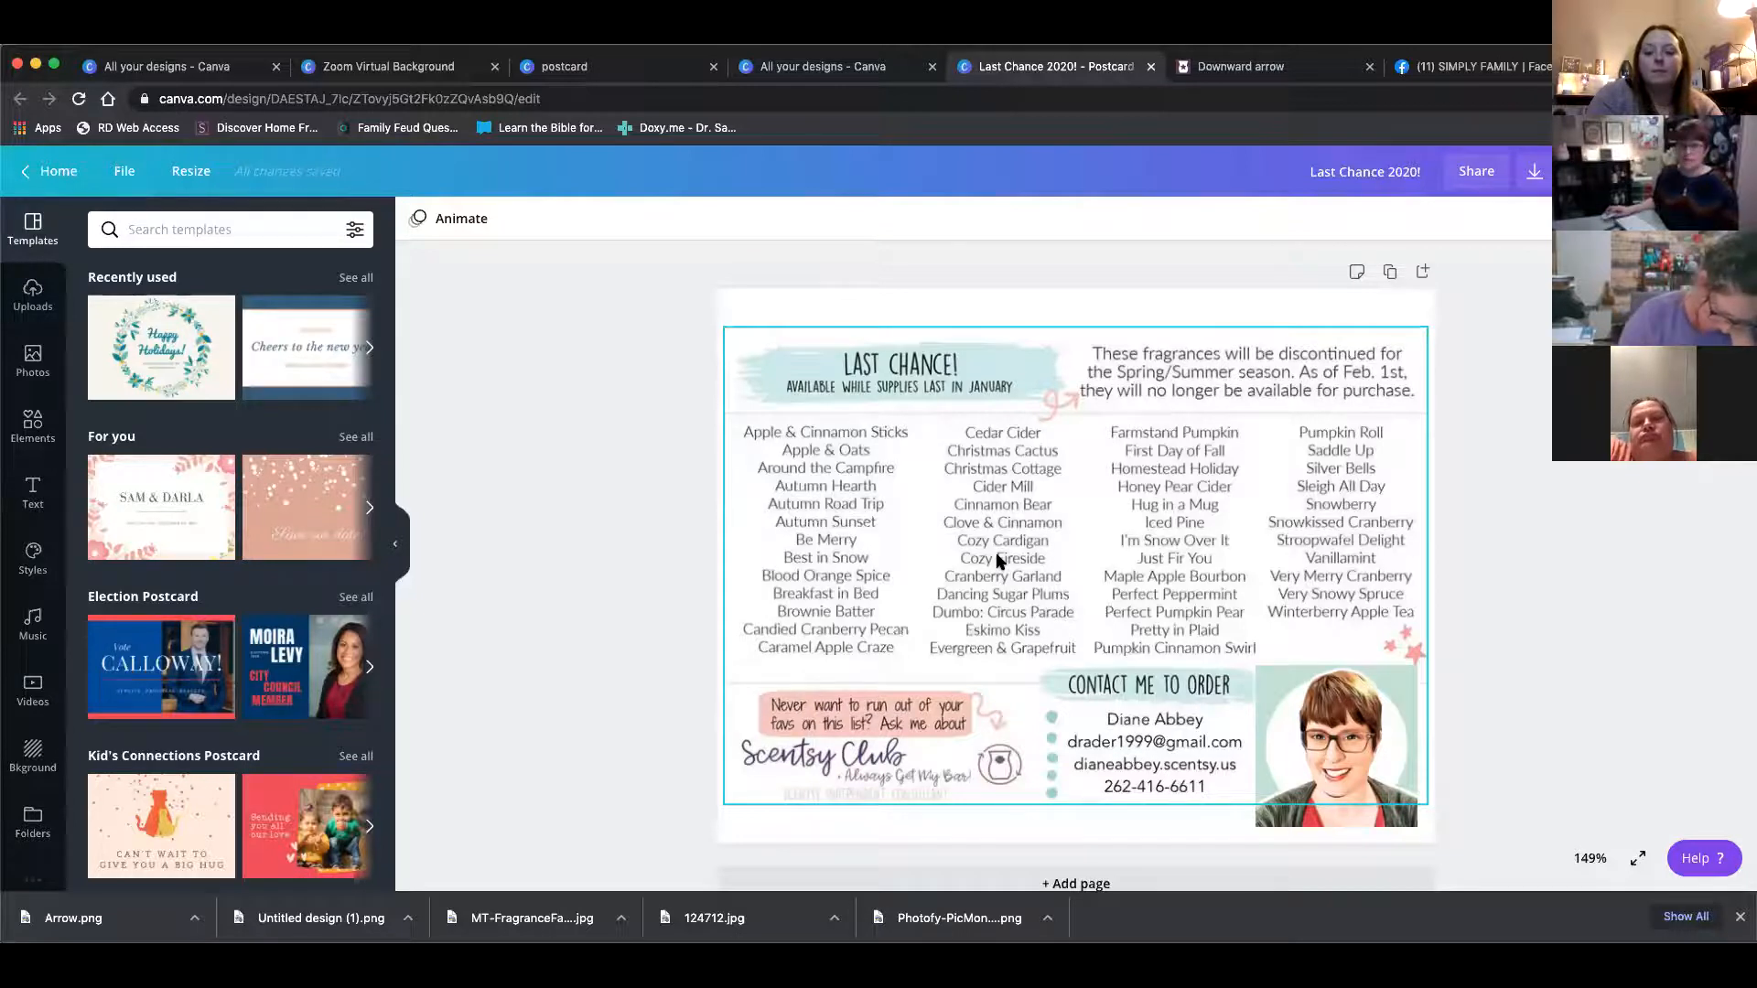
Return home and open another saved postcard design from all your designs to review its layout
left_click(55, 171)
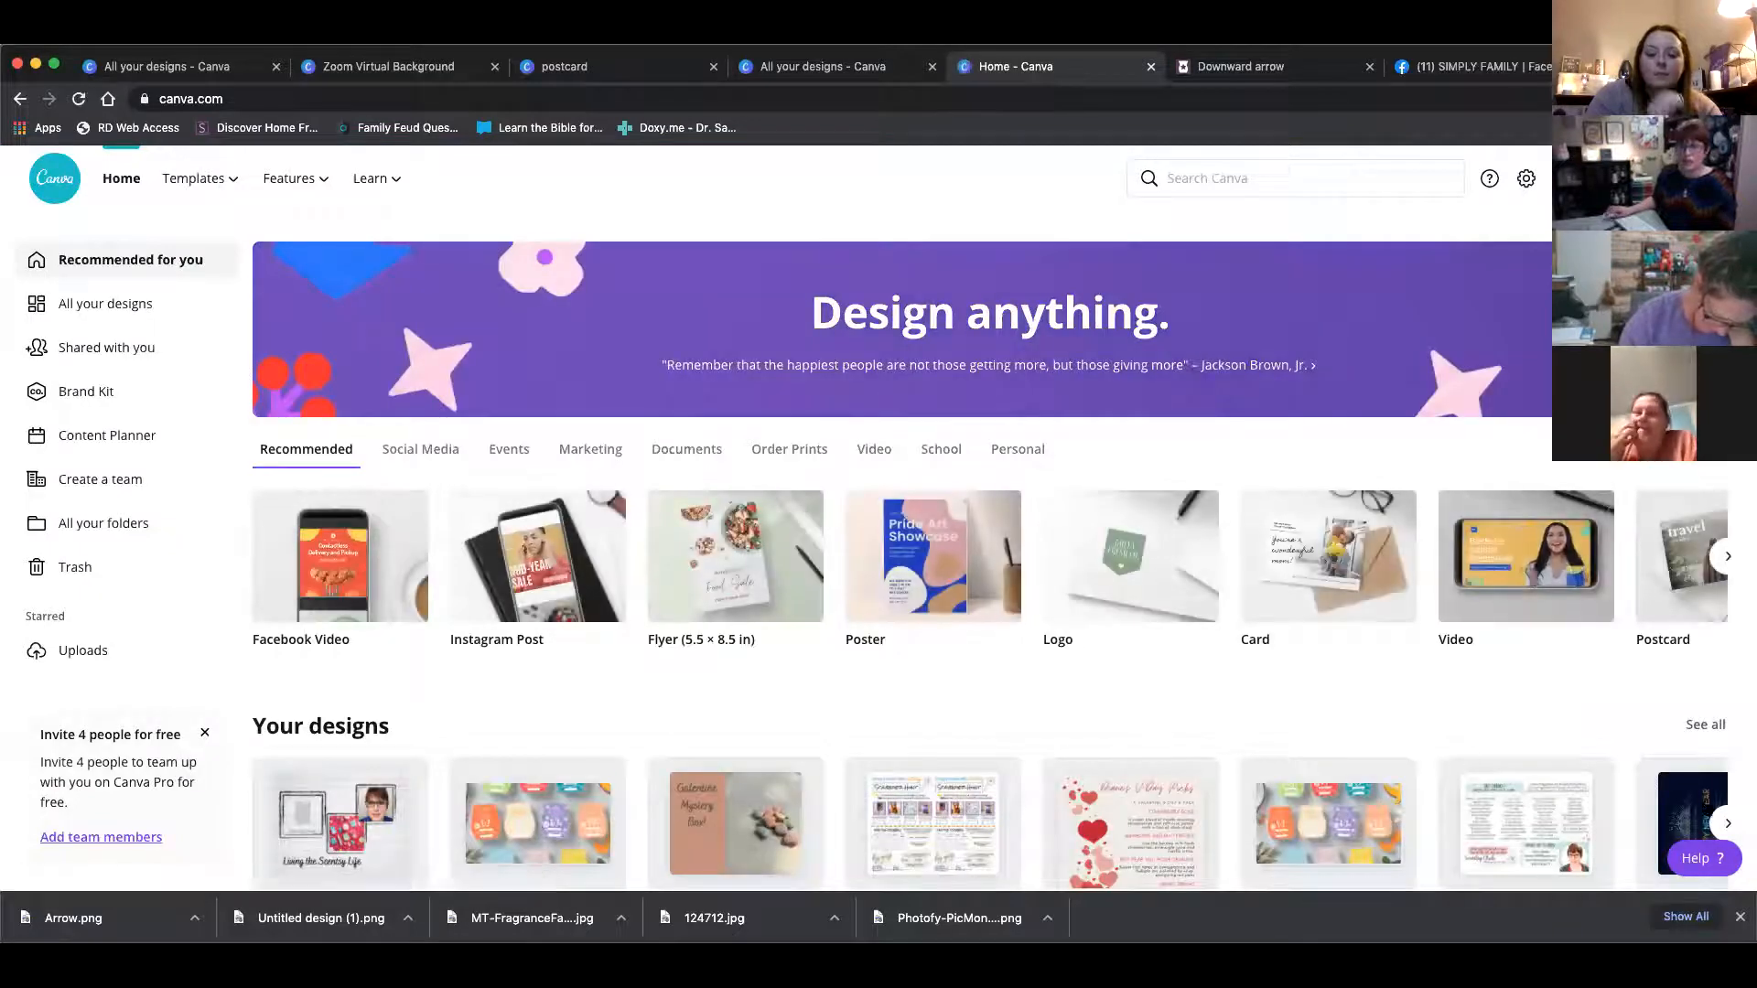
left_click(1694, 729)
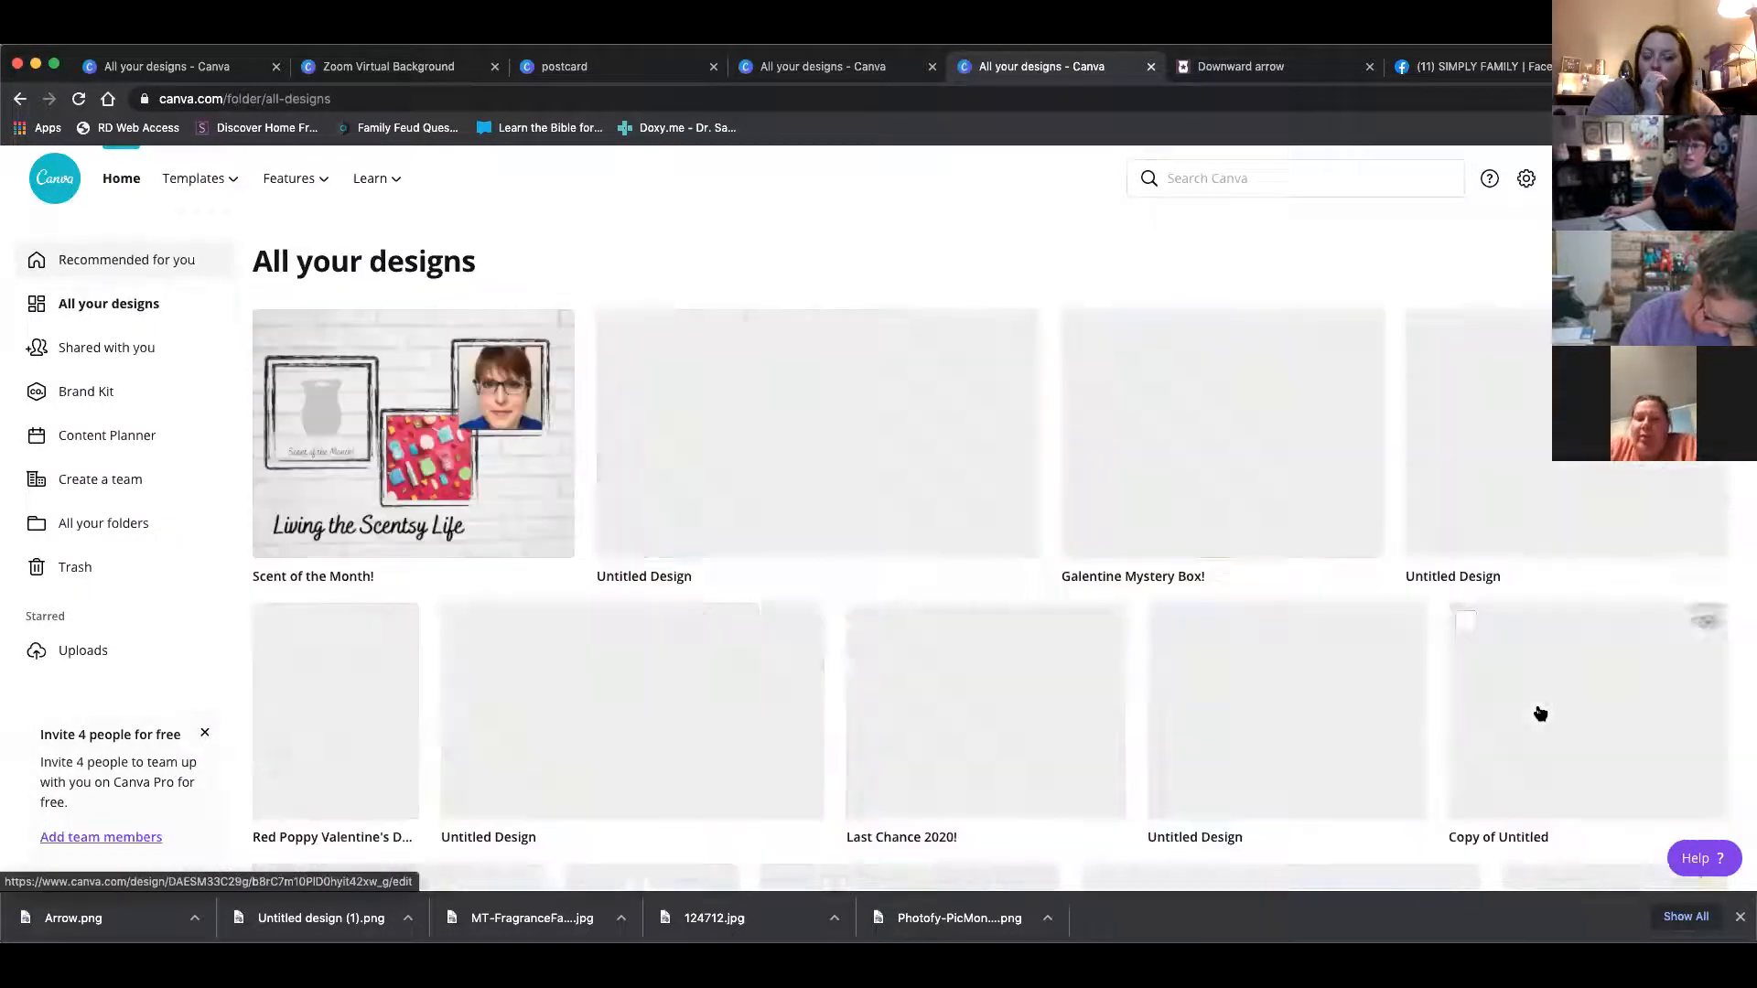
scroll(1397, 735, "down", 1)
scroll(1397, 735, "down", 4)
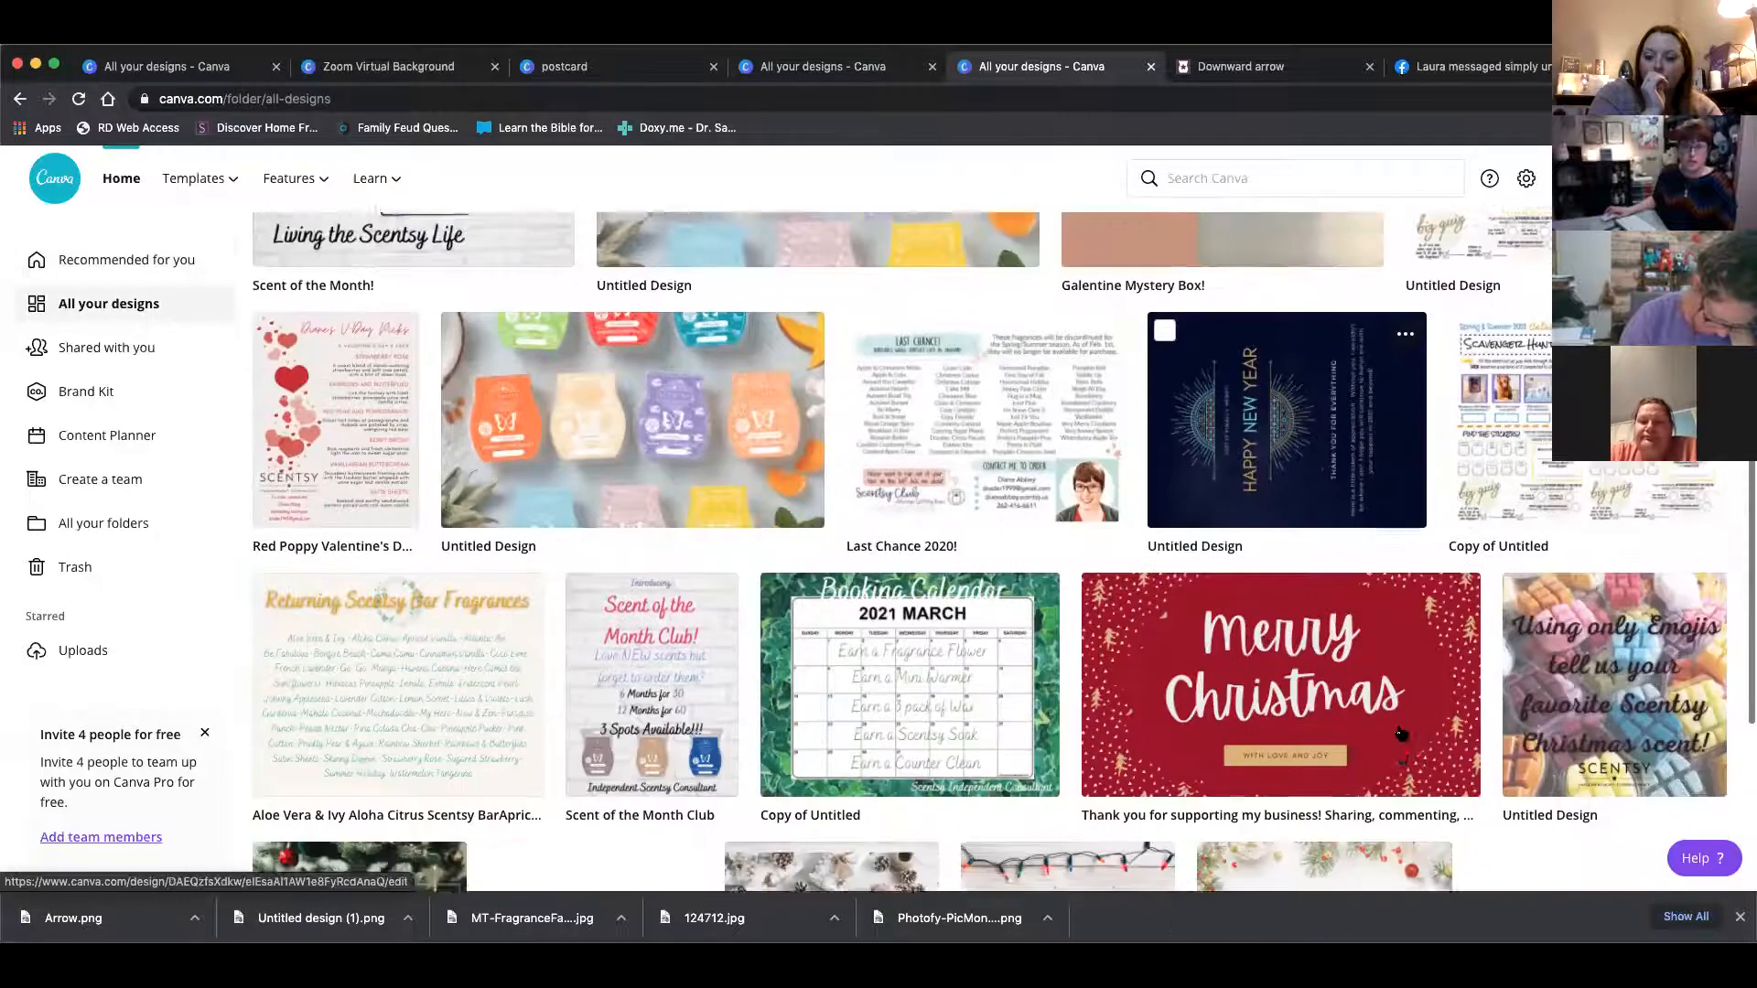
scroll(1400, 732, "down", 8)
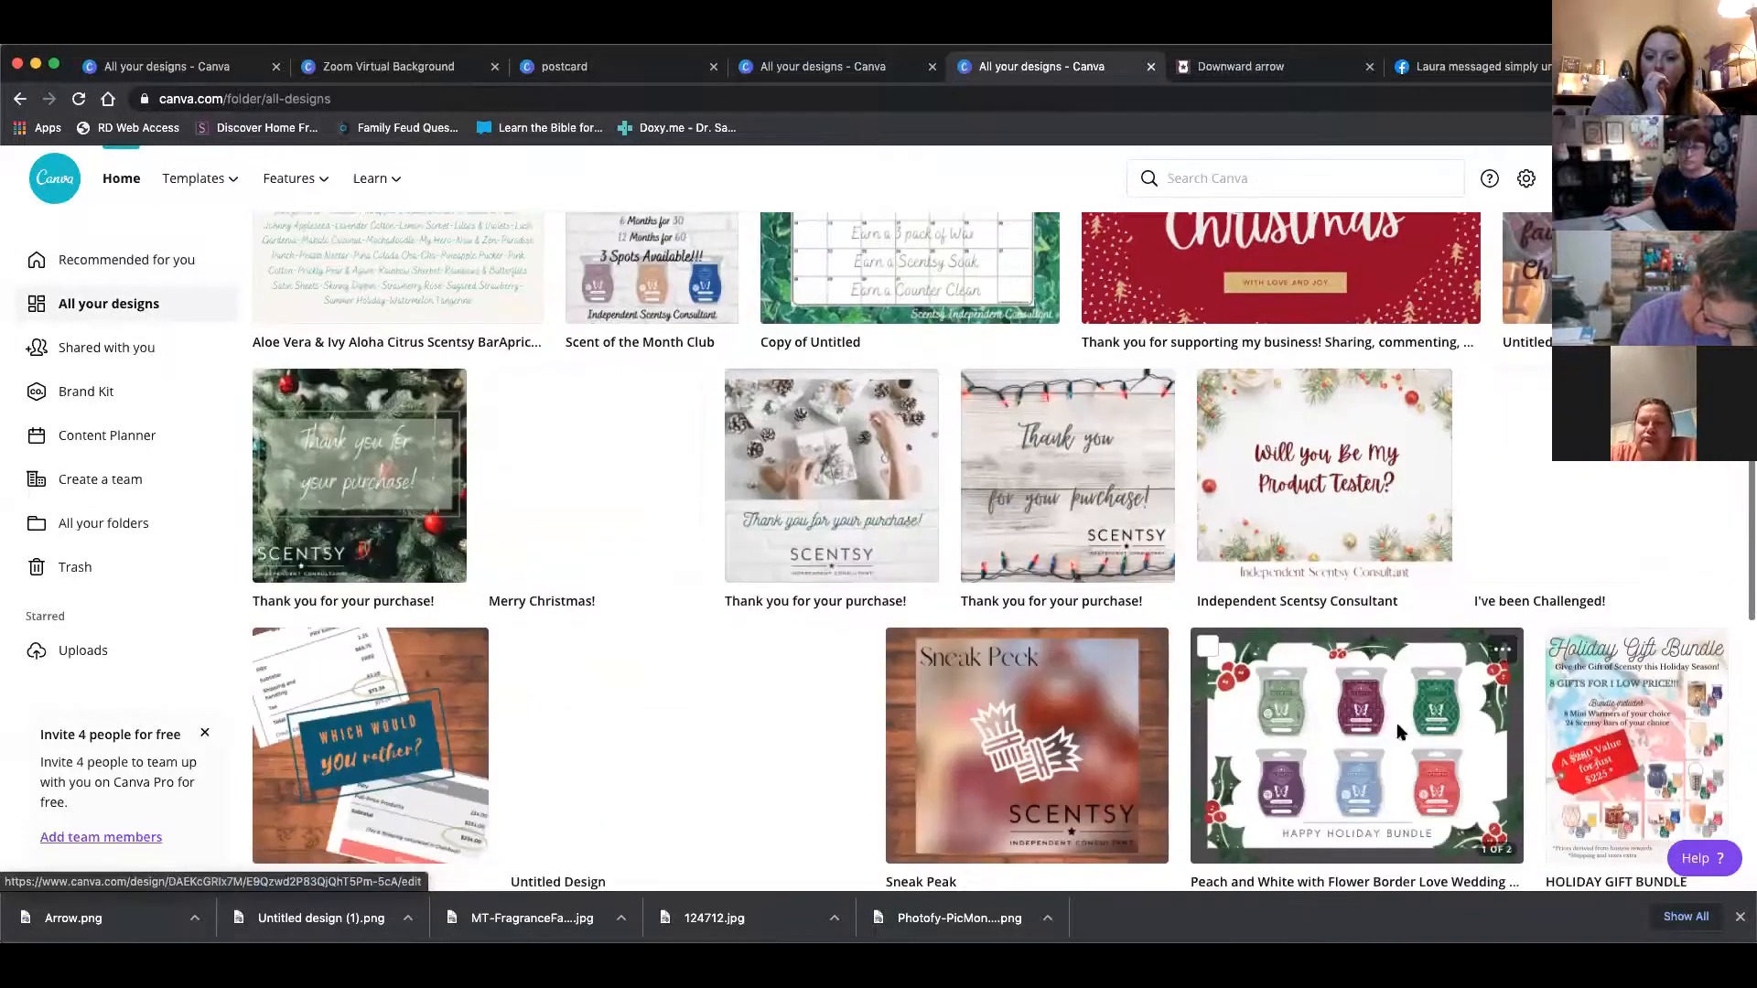
scroll(1397, 732, "down", 7)
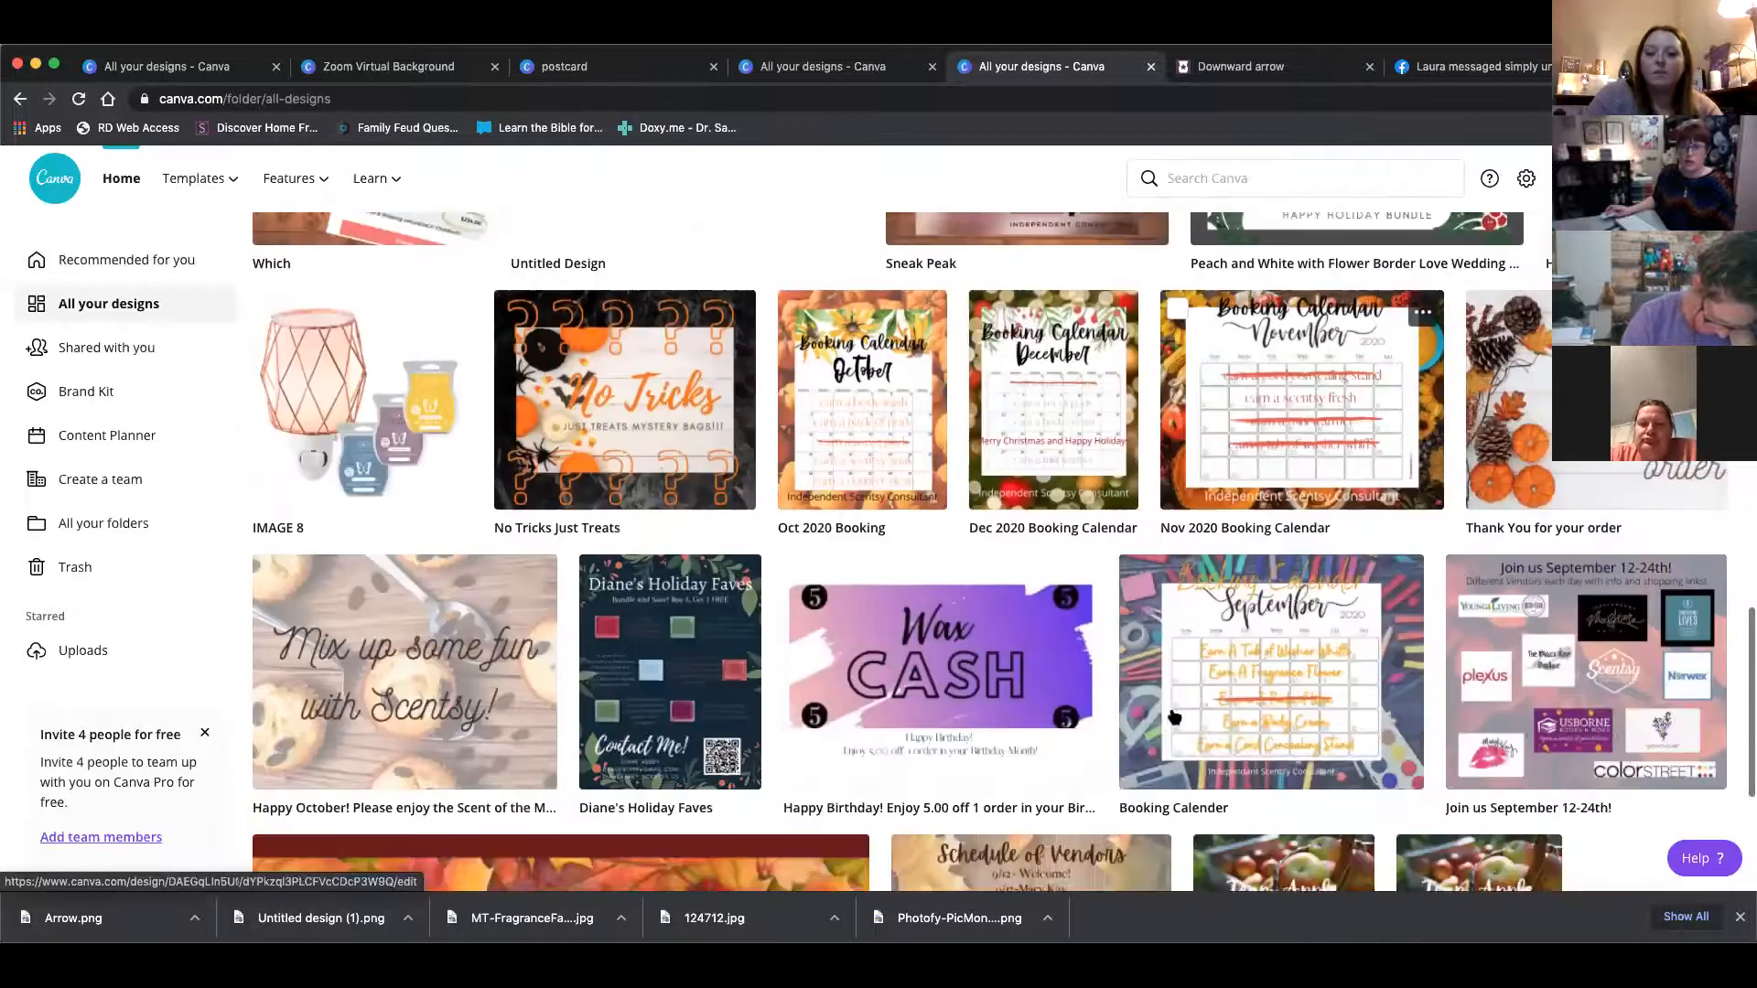
scroll(1046, 721, "down", 11)
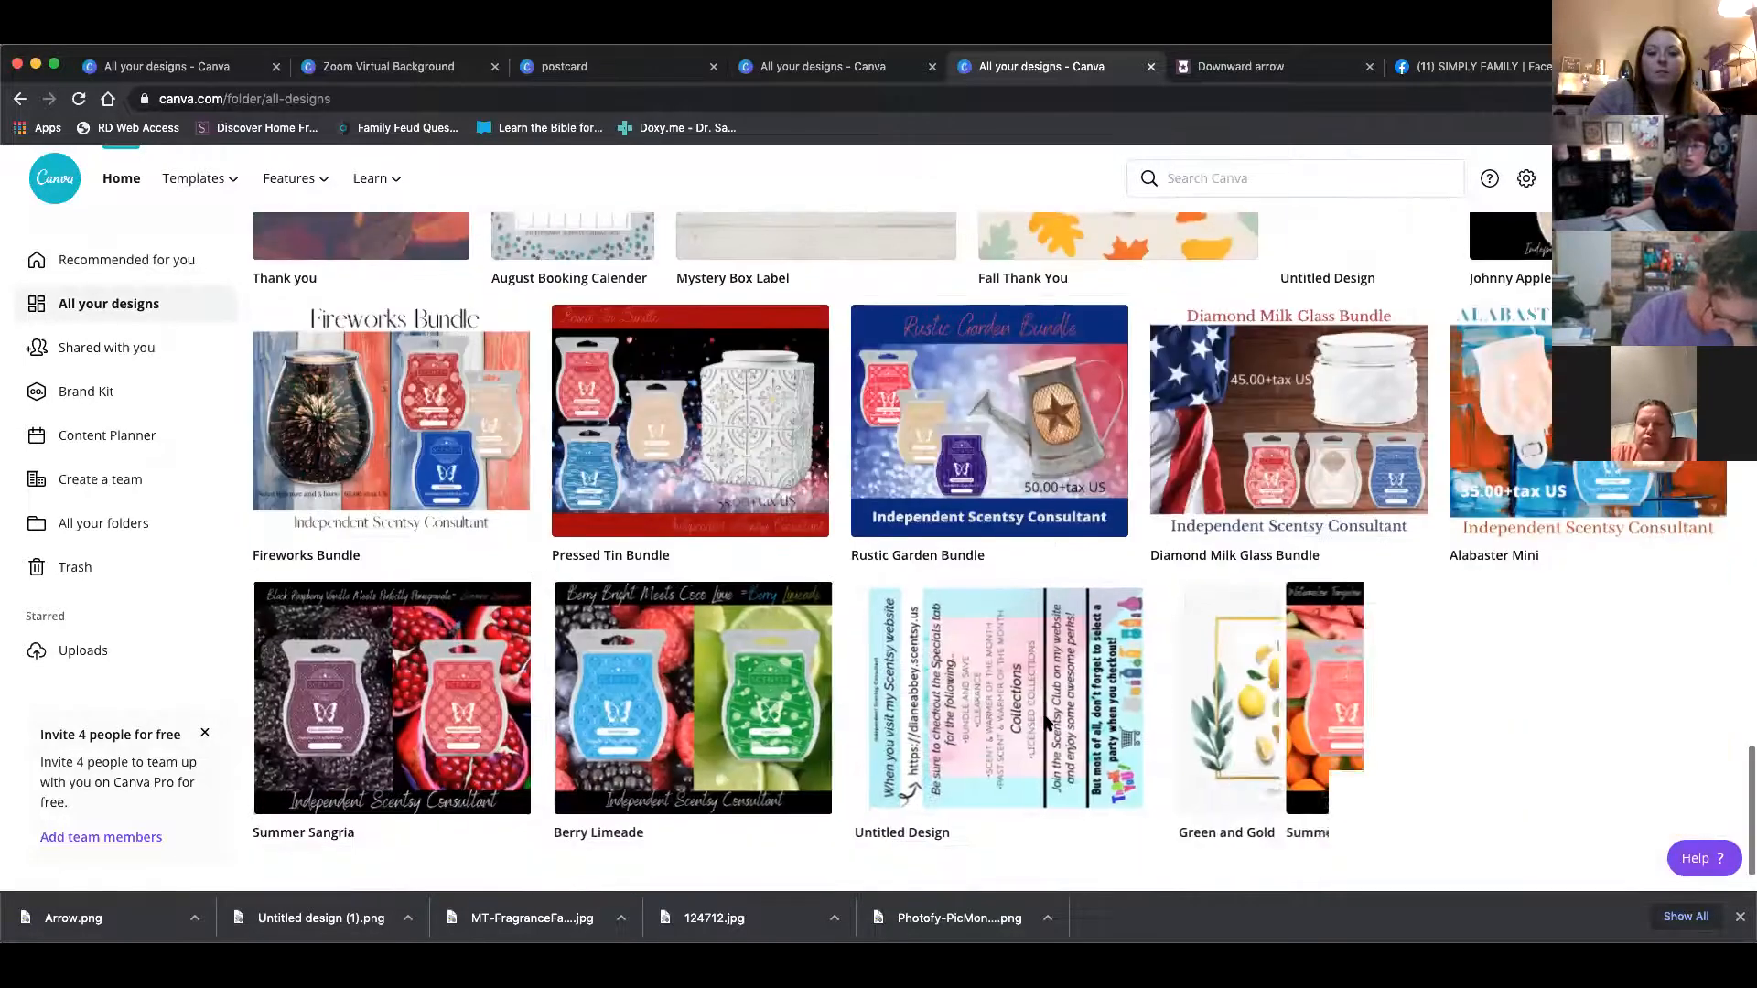
left_click(1046, 721)
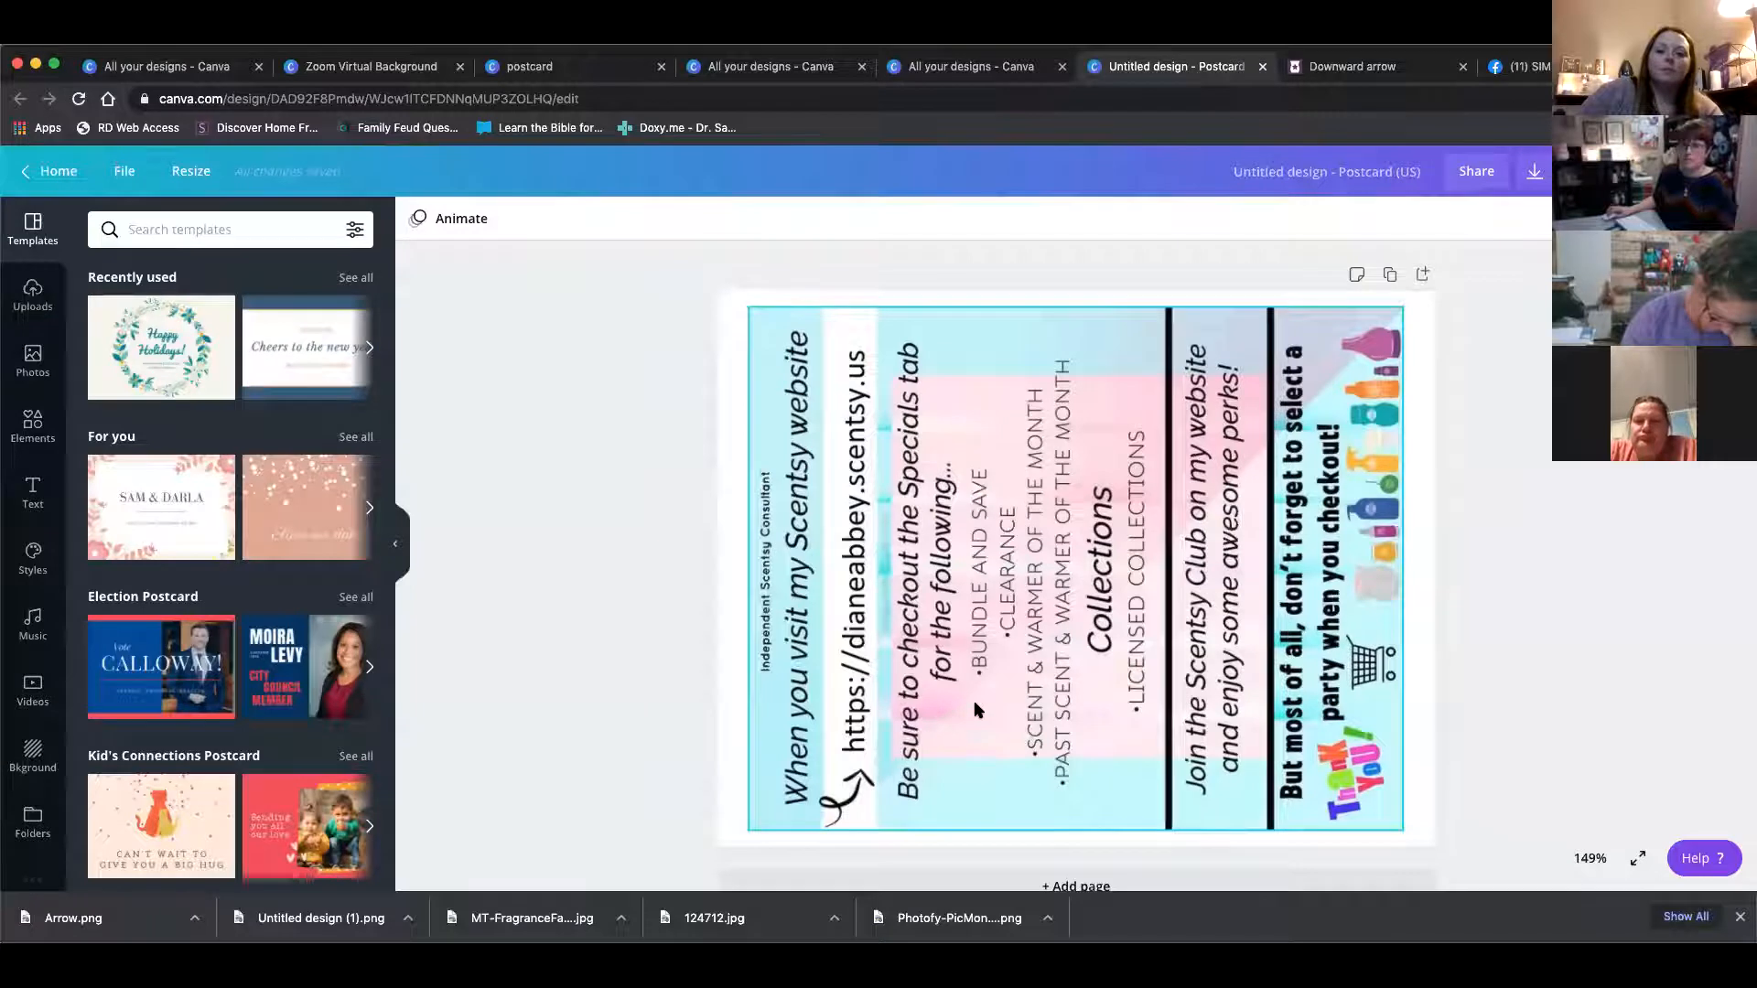
scroll(977, 710, "down", 1)
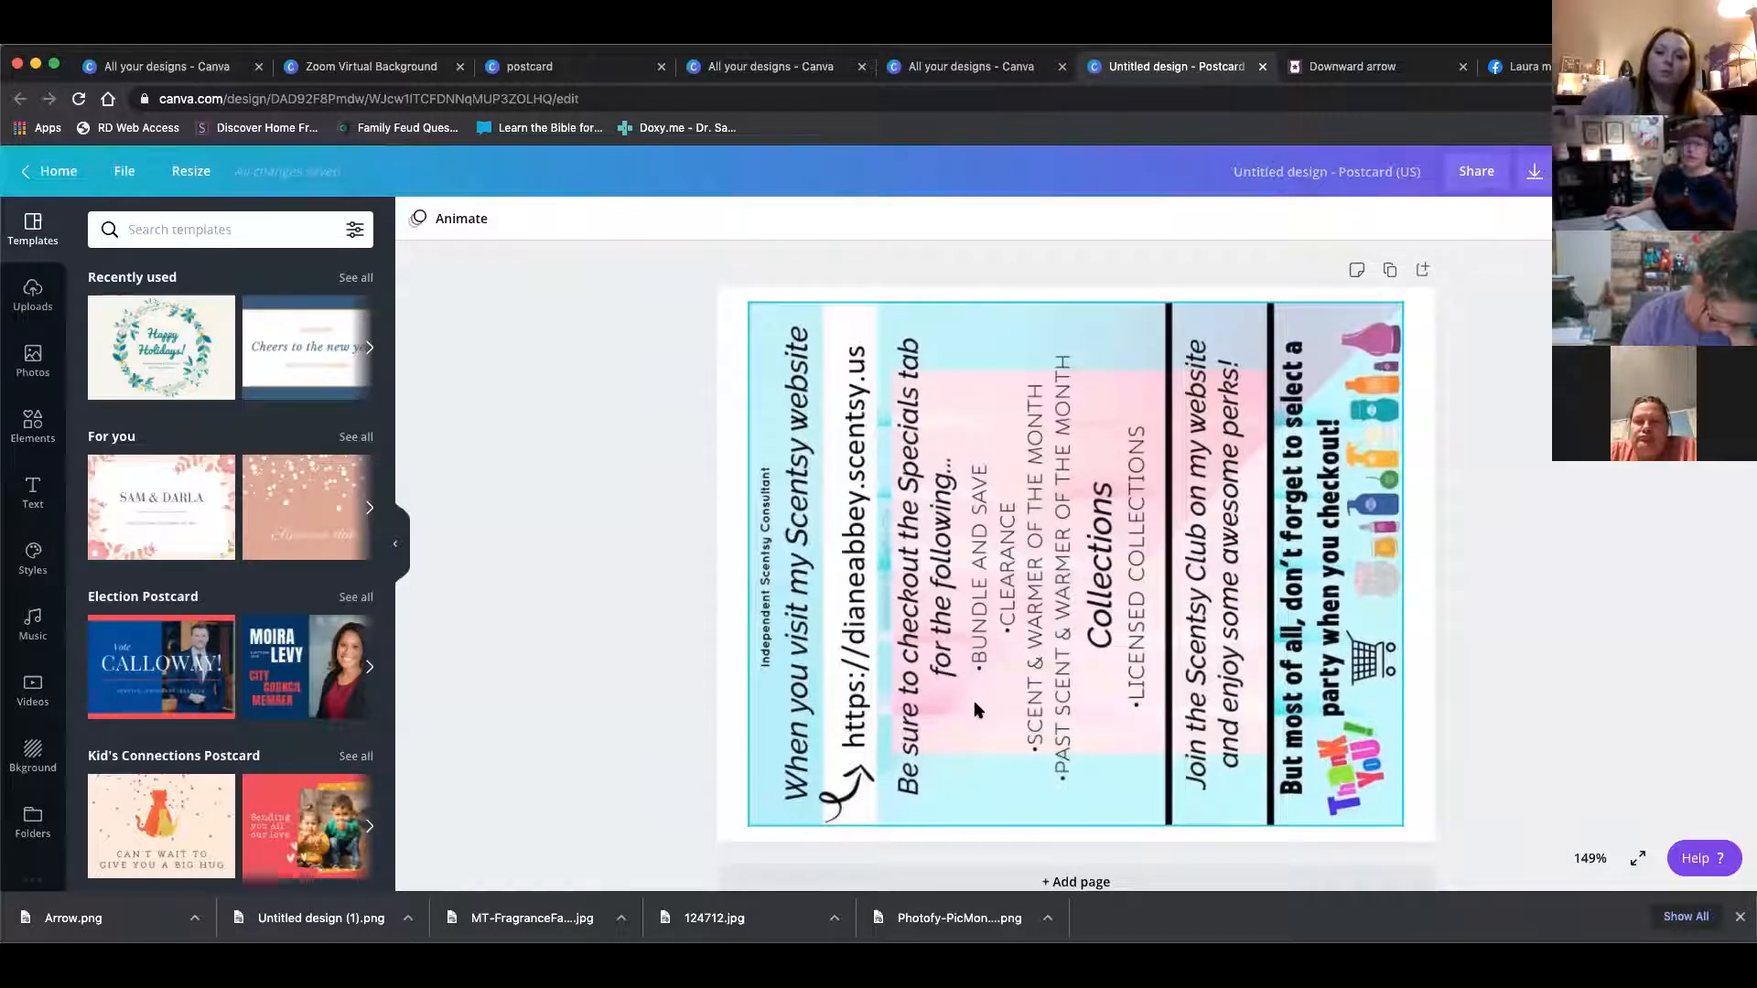
scroll(976, 712, "up", 2)
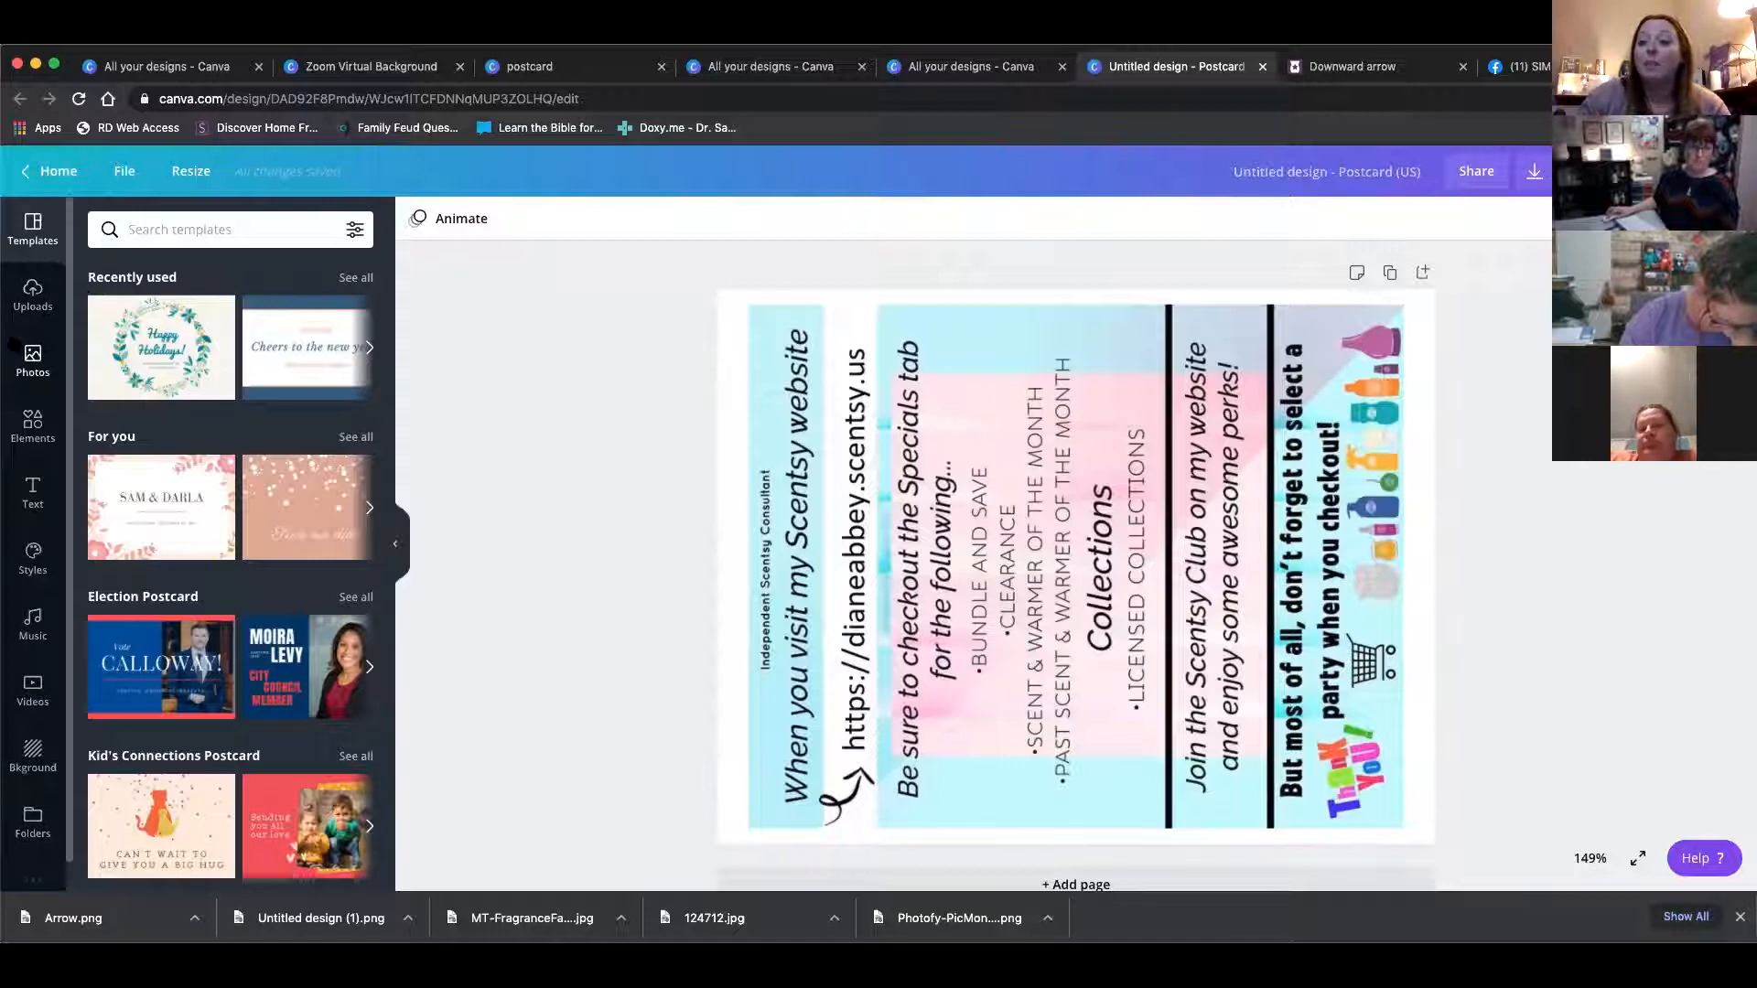
left_click(355, 230)
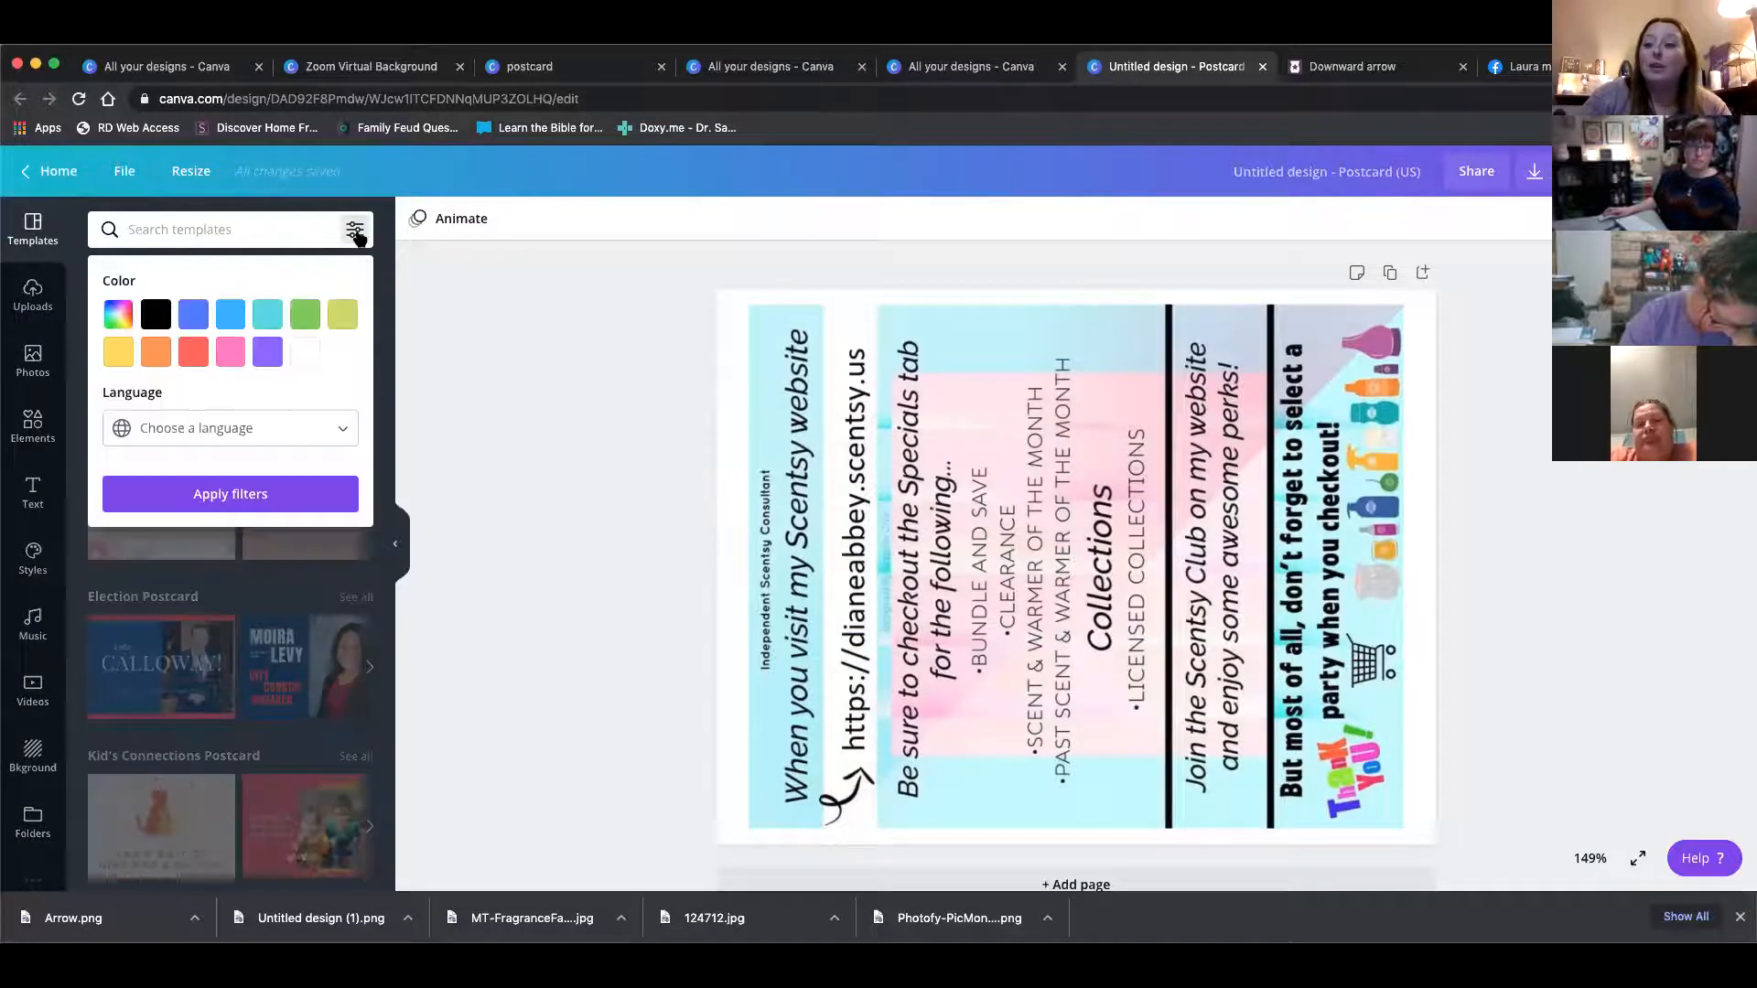
left_click(355, 230)
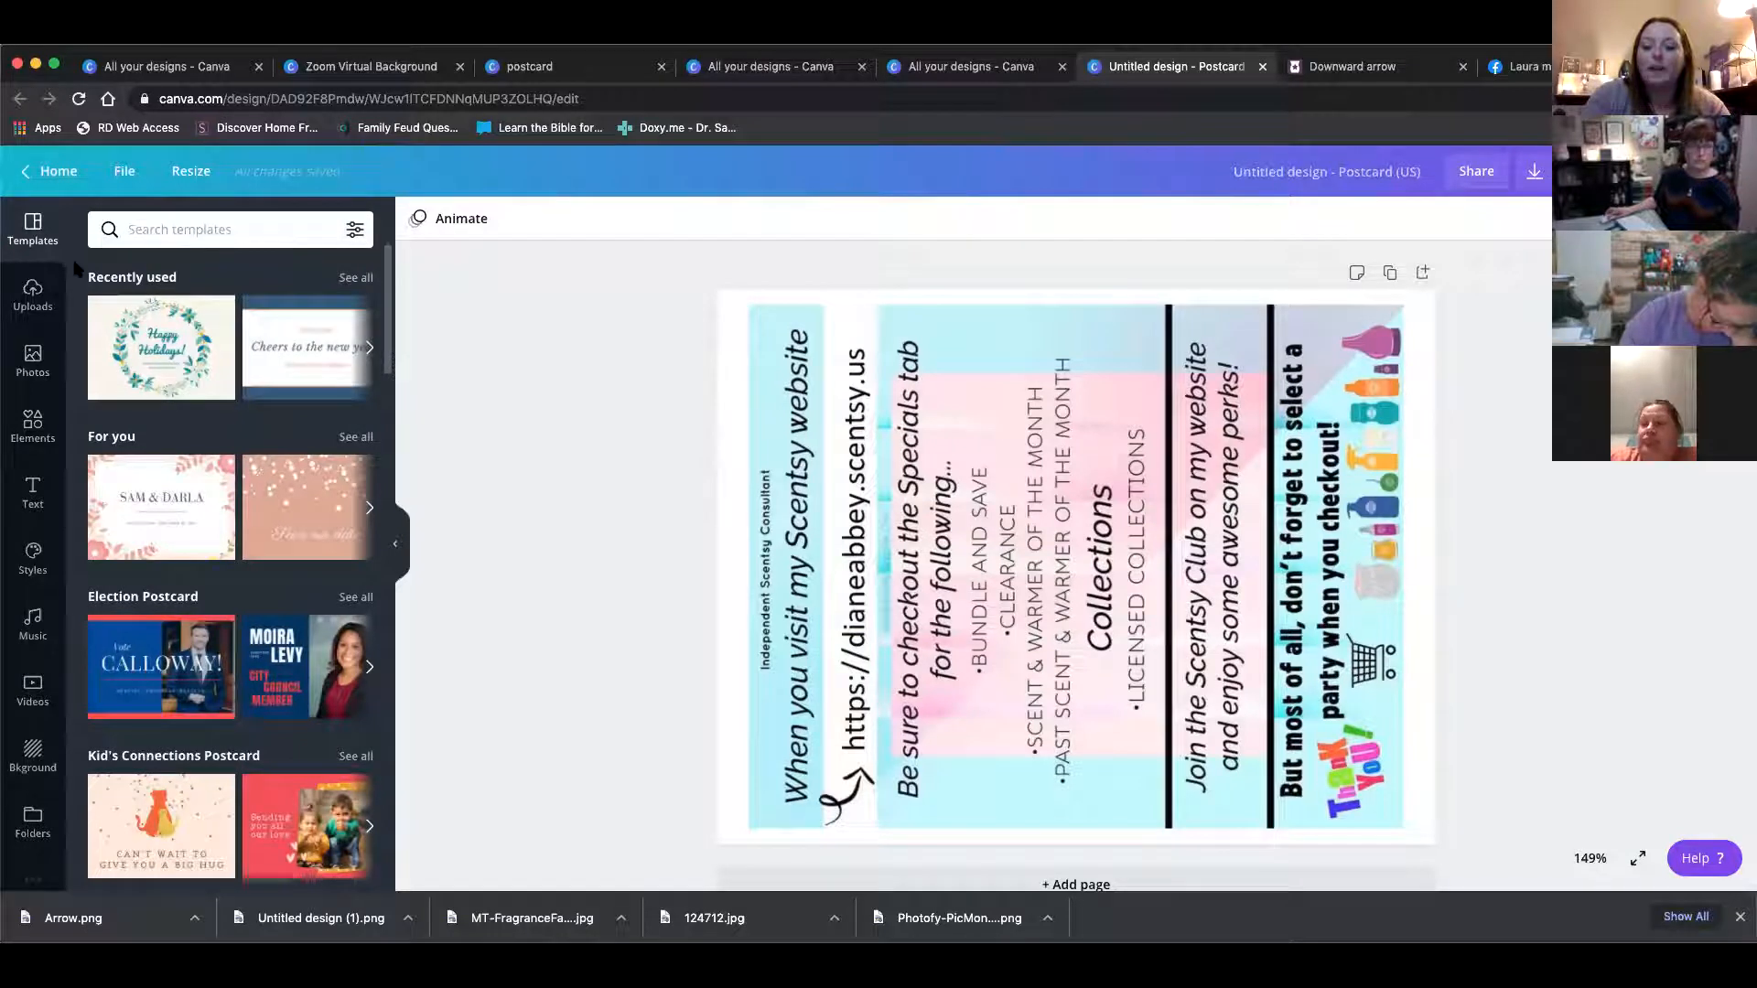
Return to the home page and browse through all your saved designs
left_click(50, 173)
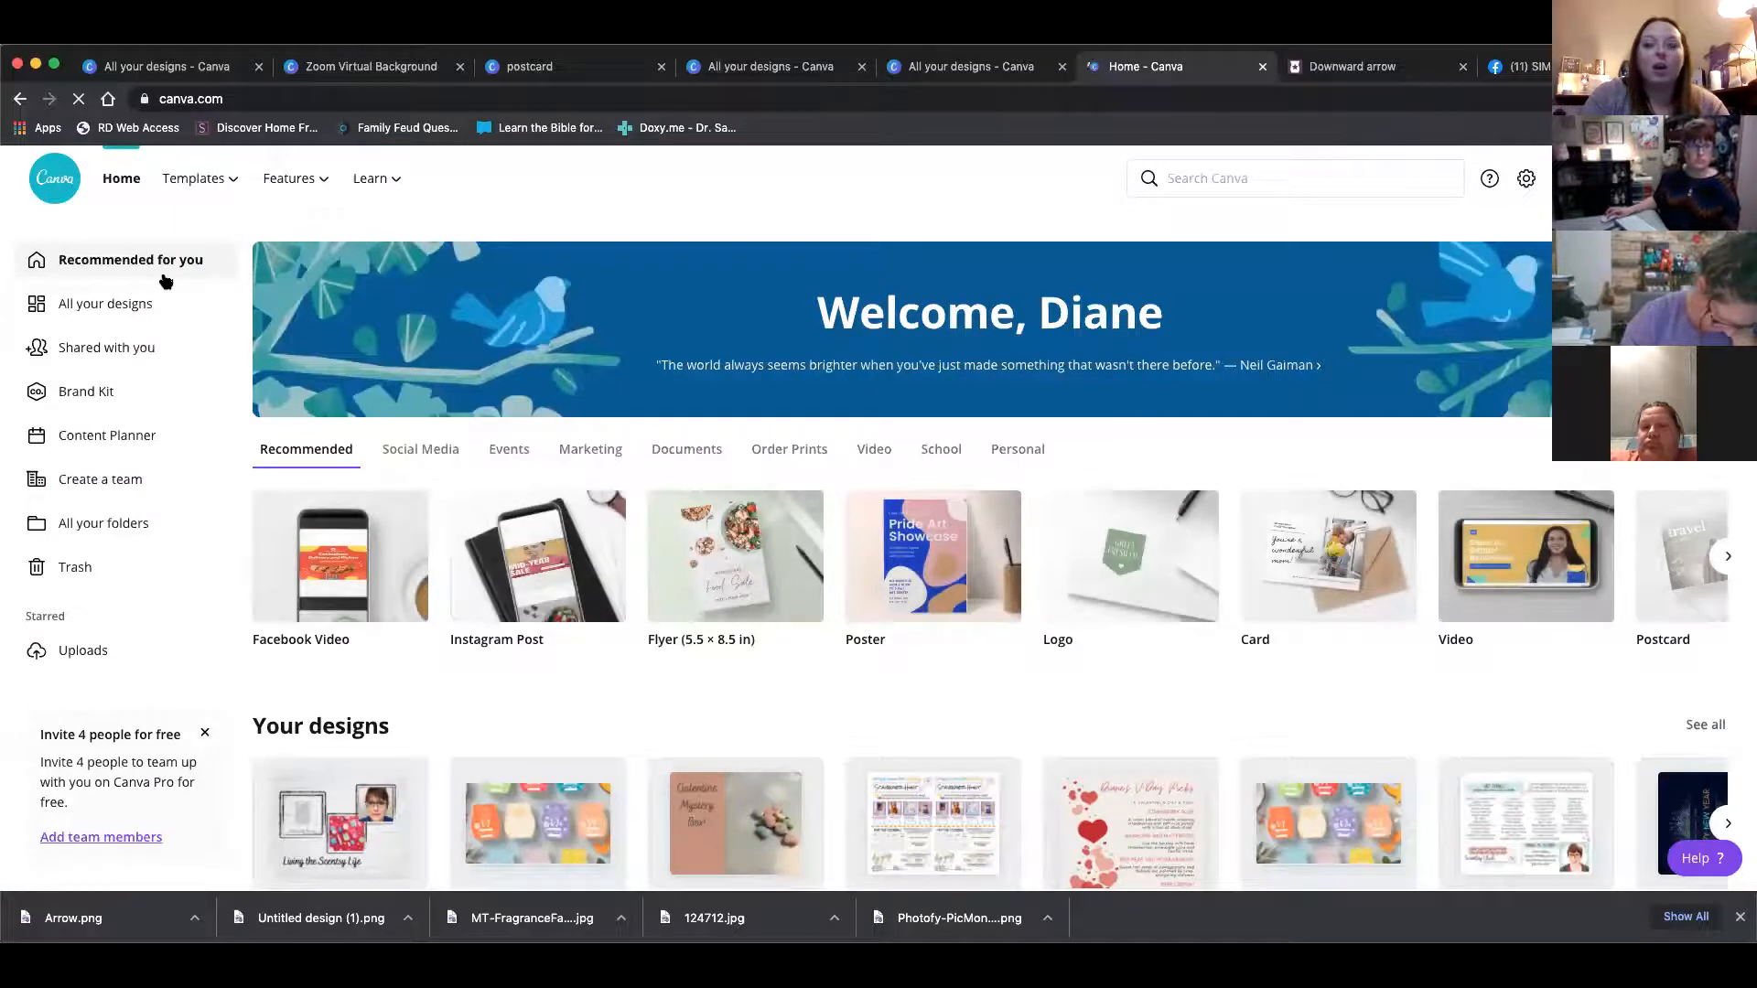
mouse_move(174, 182)
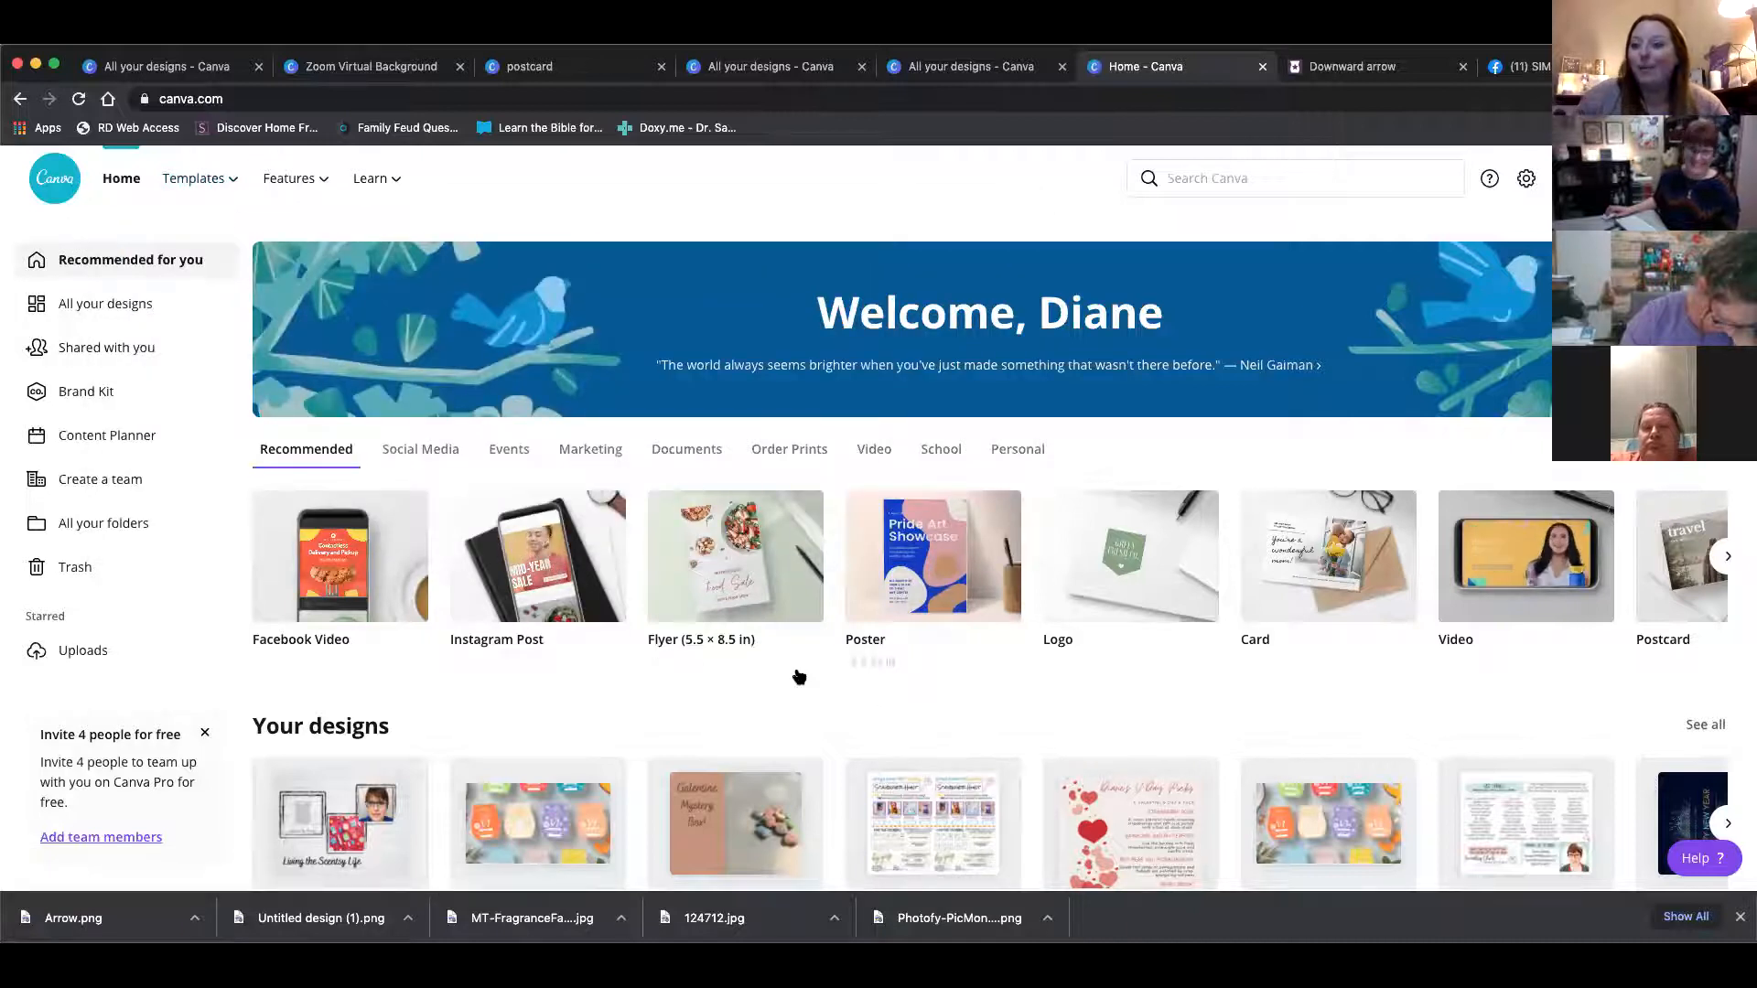
scroll(615, 666, "down", 2)
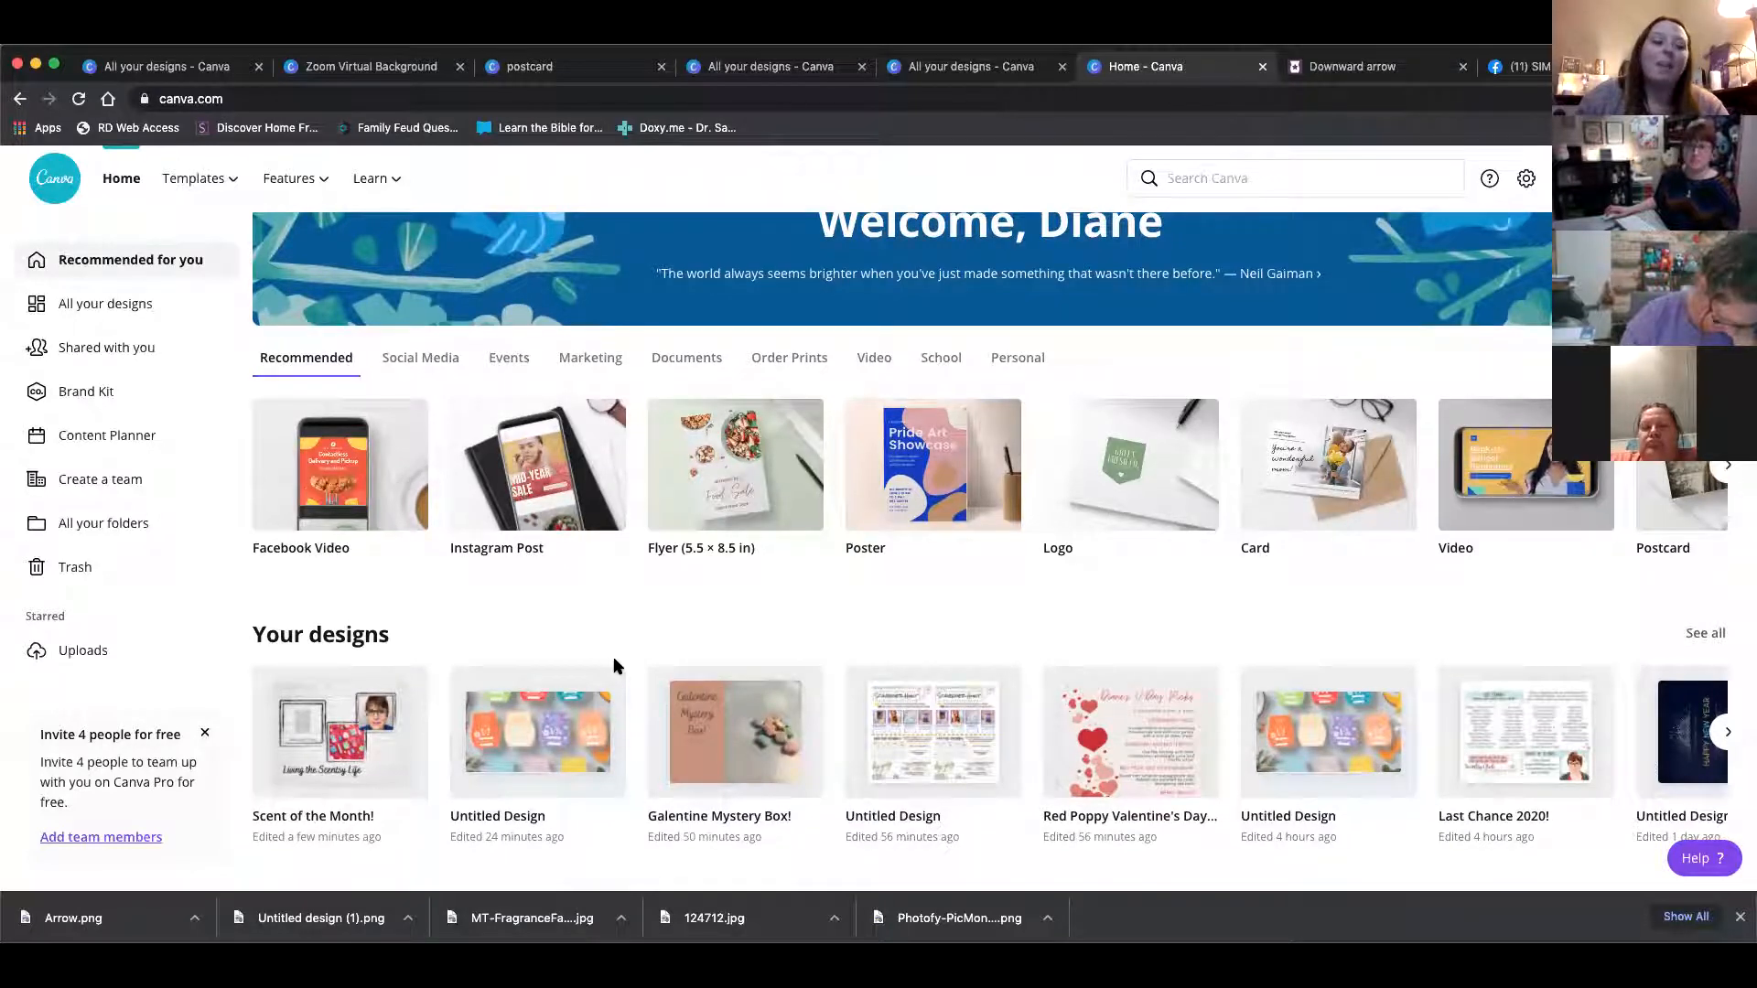
scroll(623, 672, "down", 3)
scroll(885, 658, "up", 2)
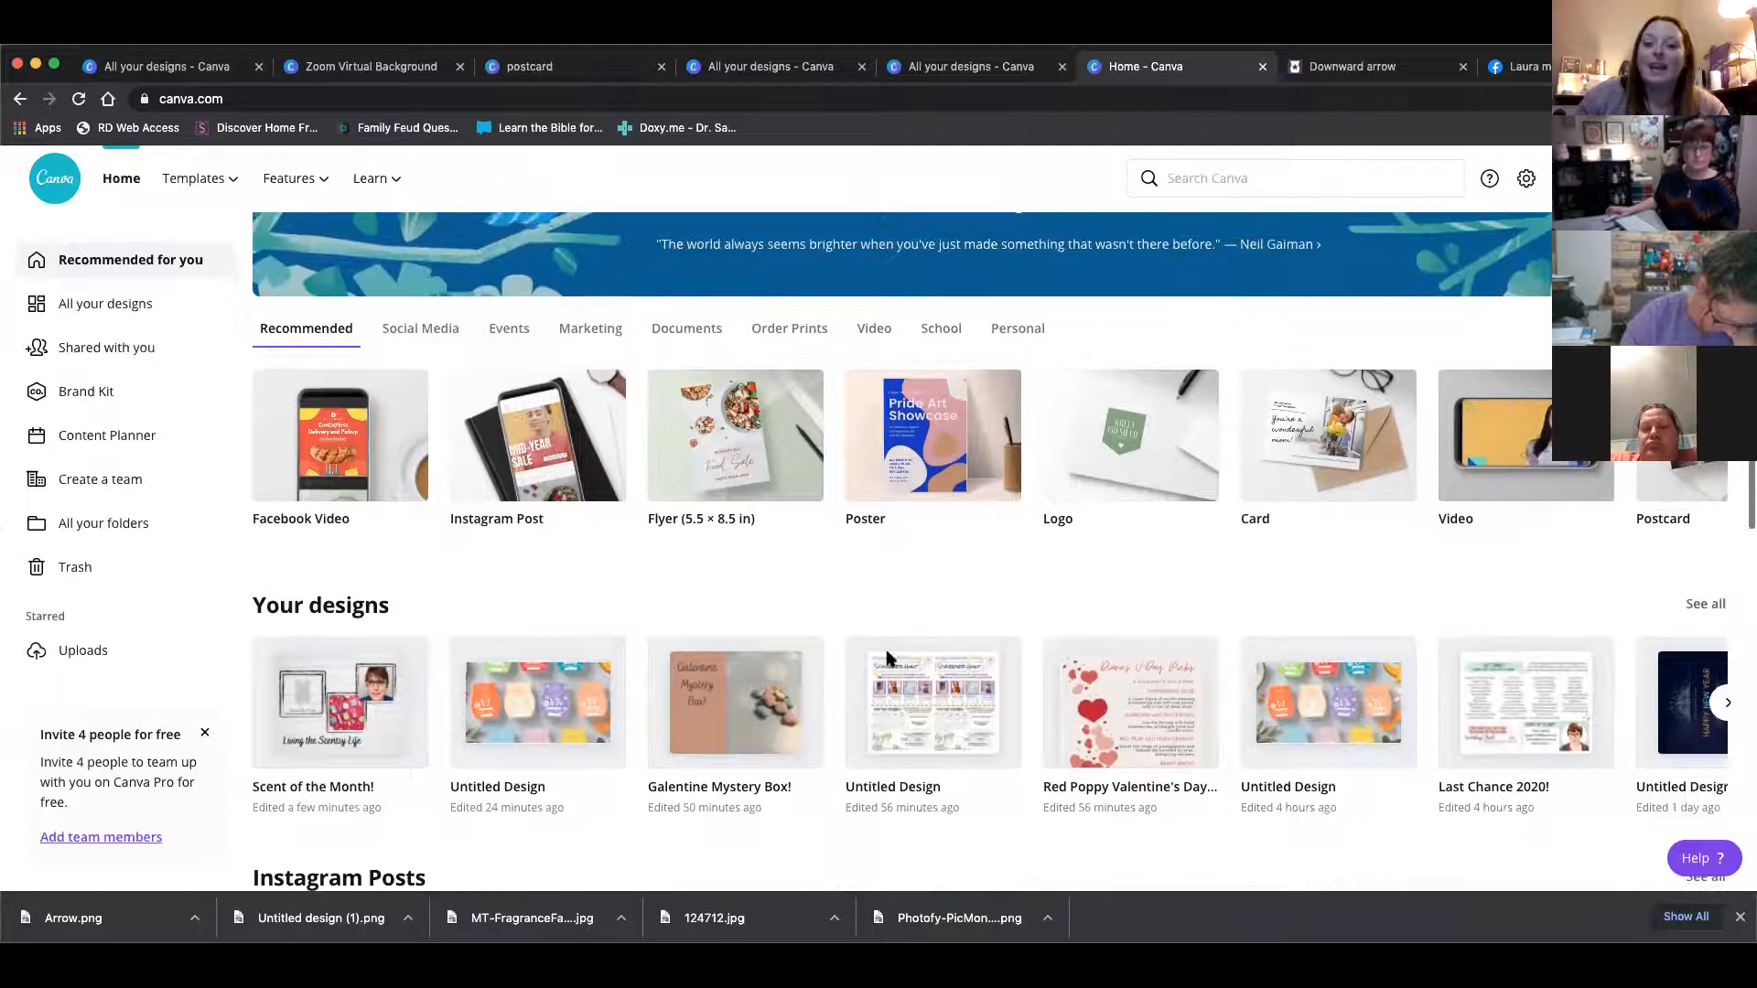
left_click(1706, 604)
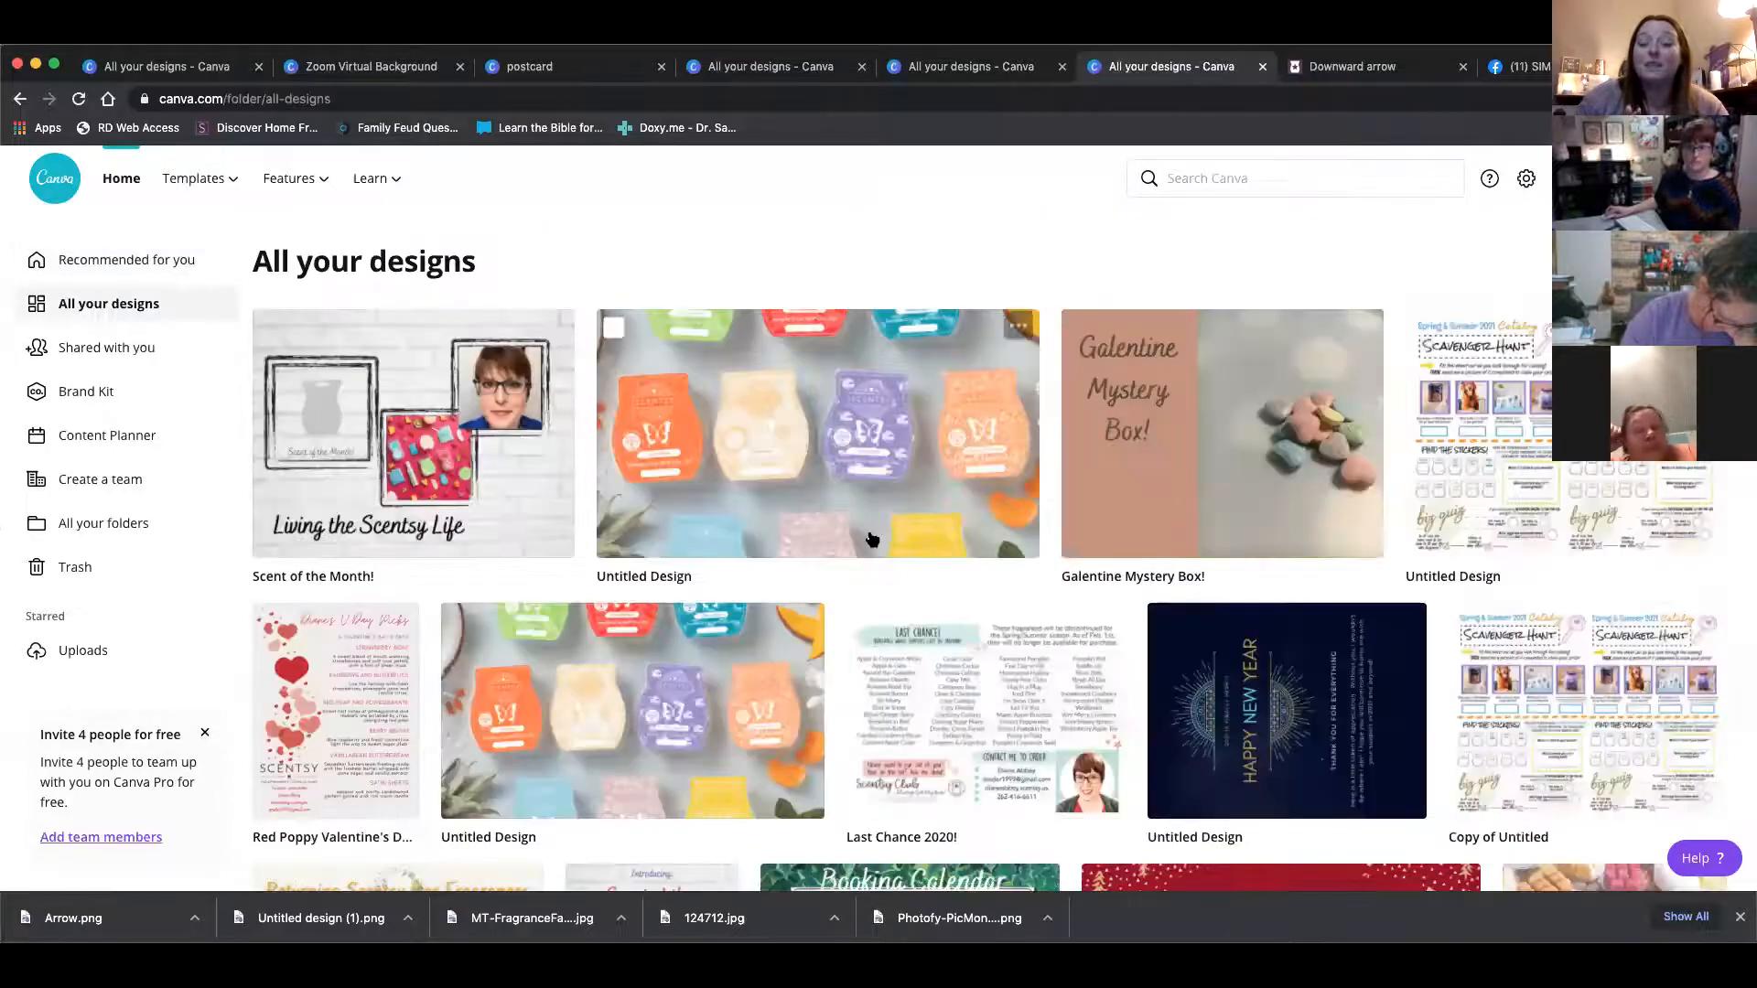
scroll(871, 539, "down", 5)
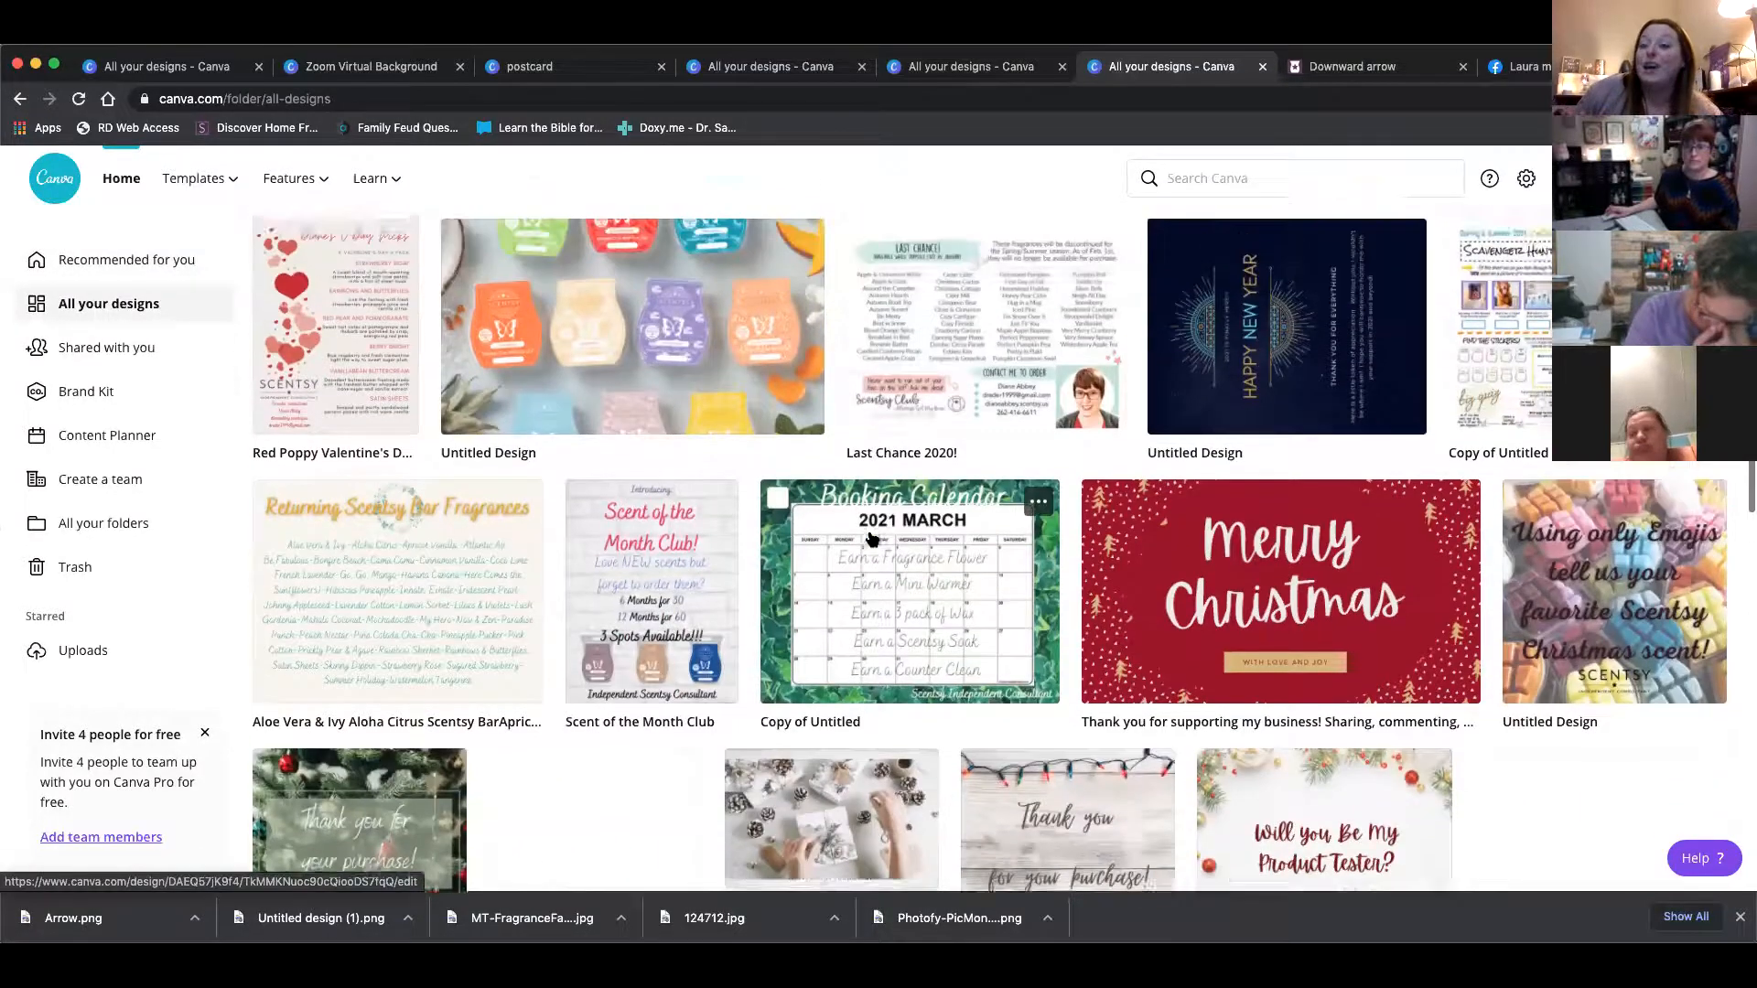
scroll(871, 539, "up", 3)
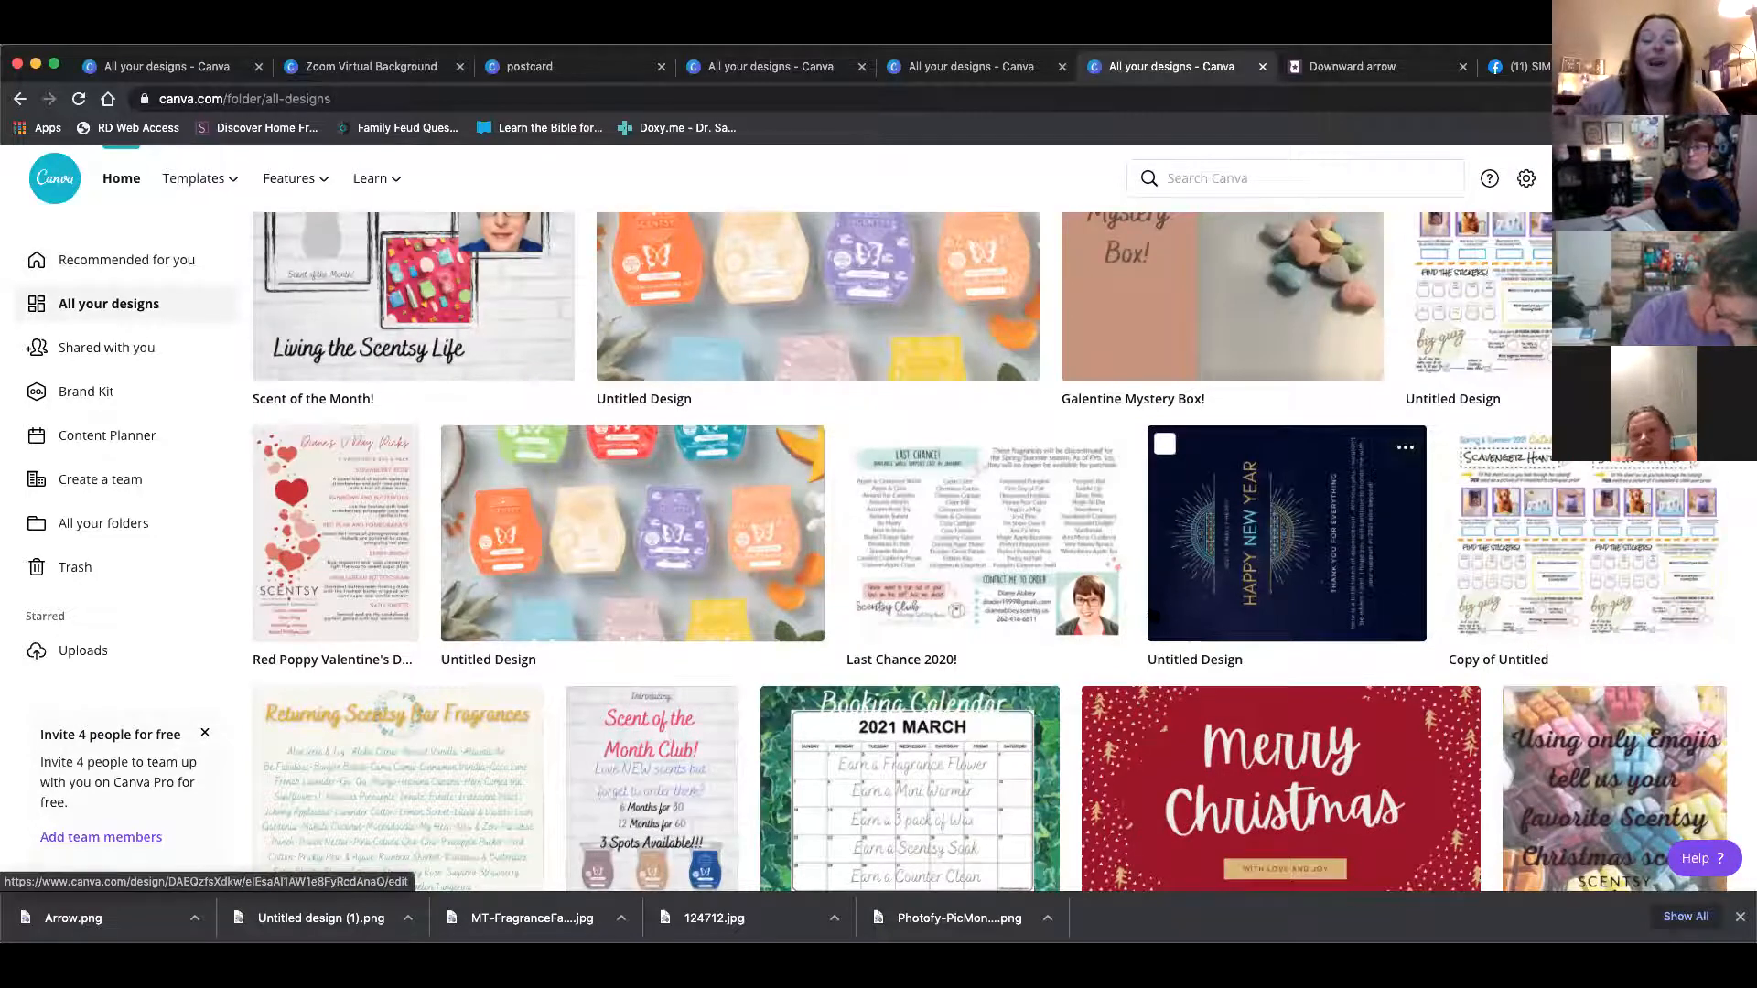
scroll(1153, 609, "down", 1)
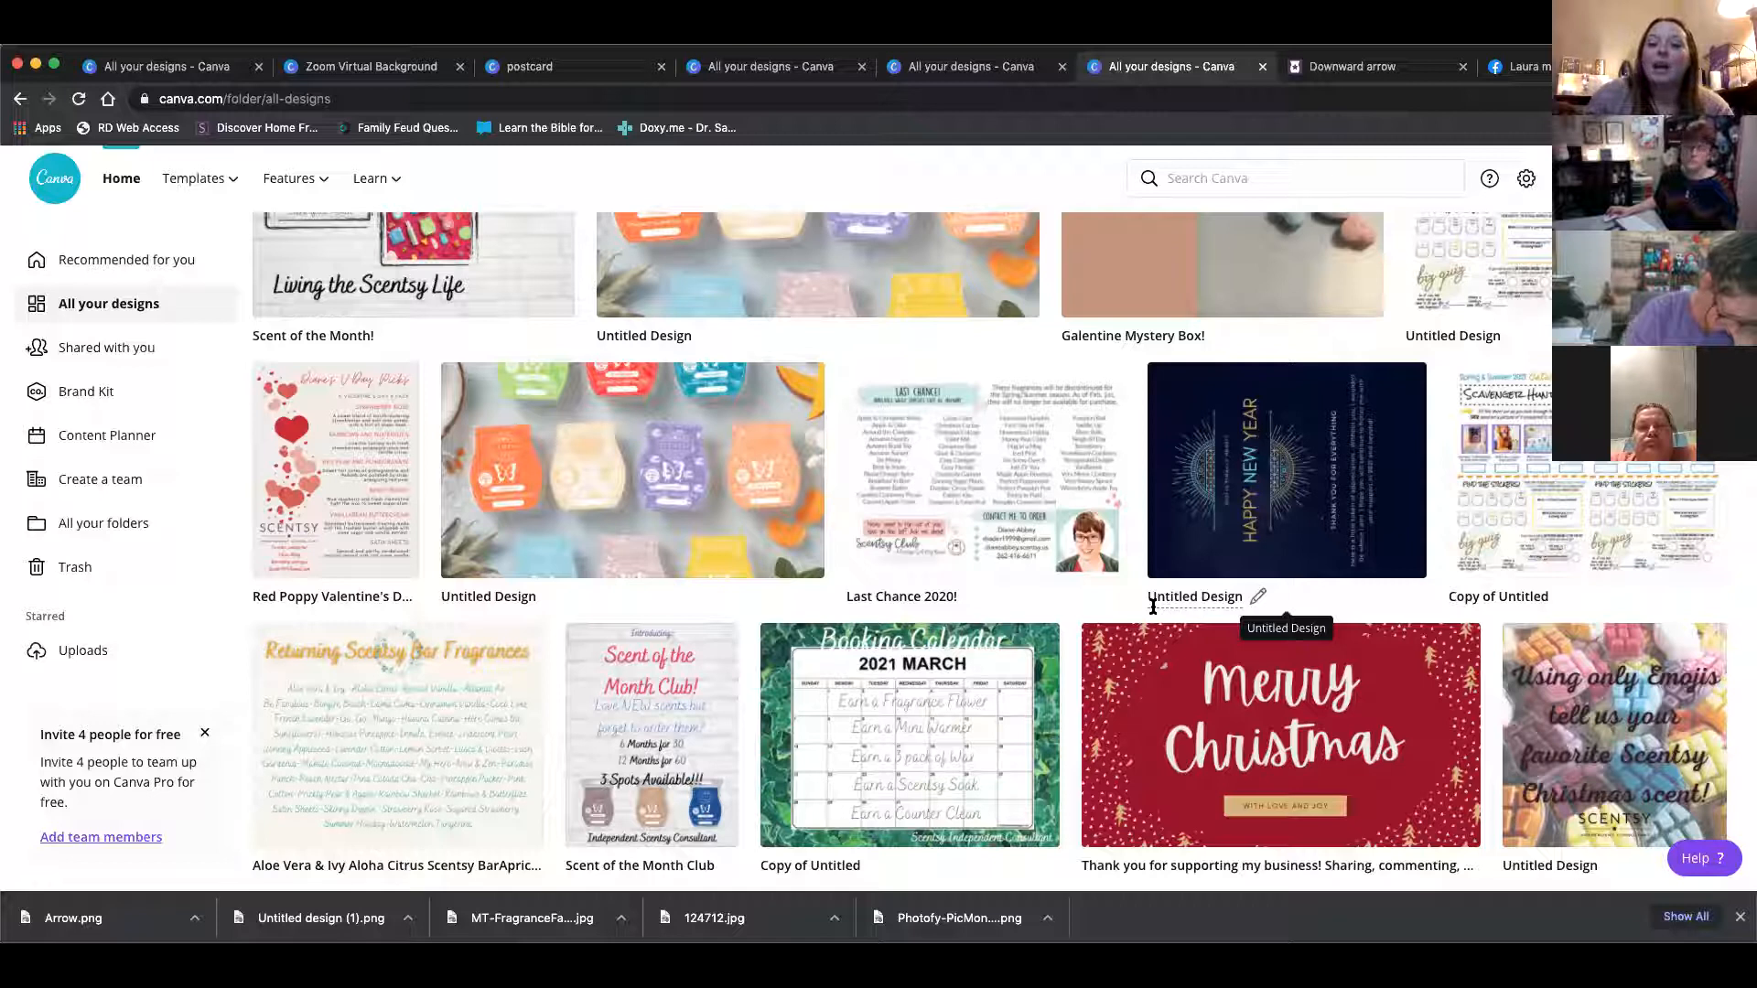
scroll(1153, 607, "down", 1)
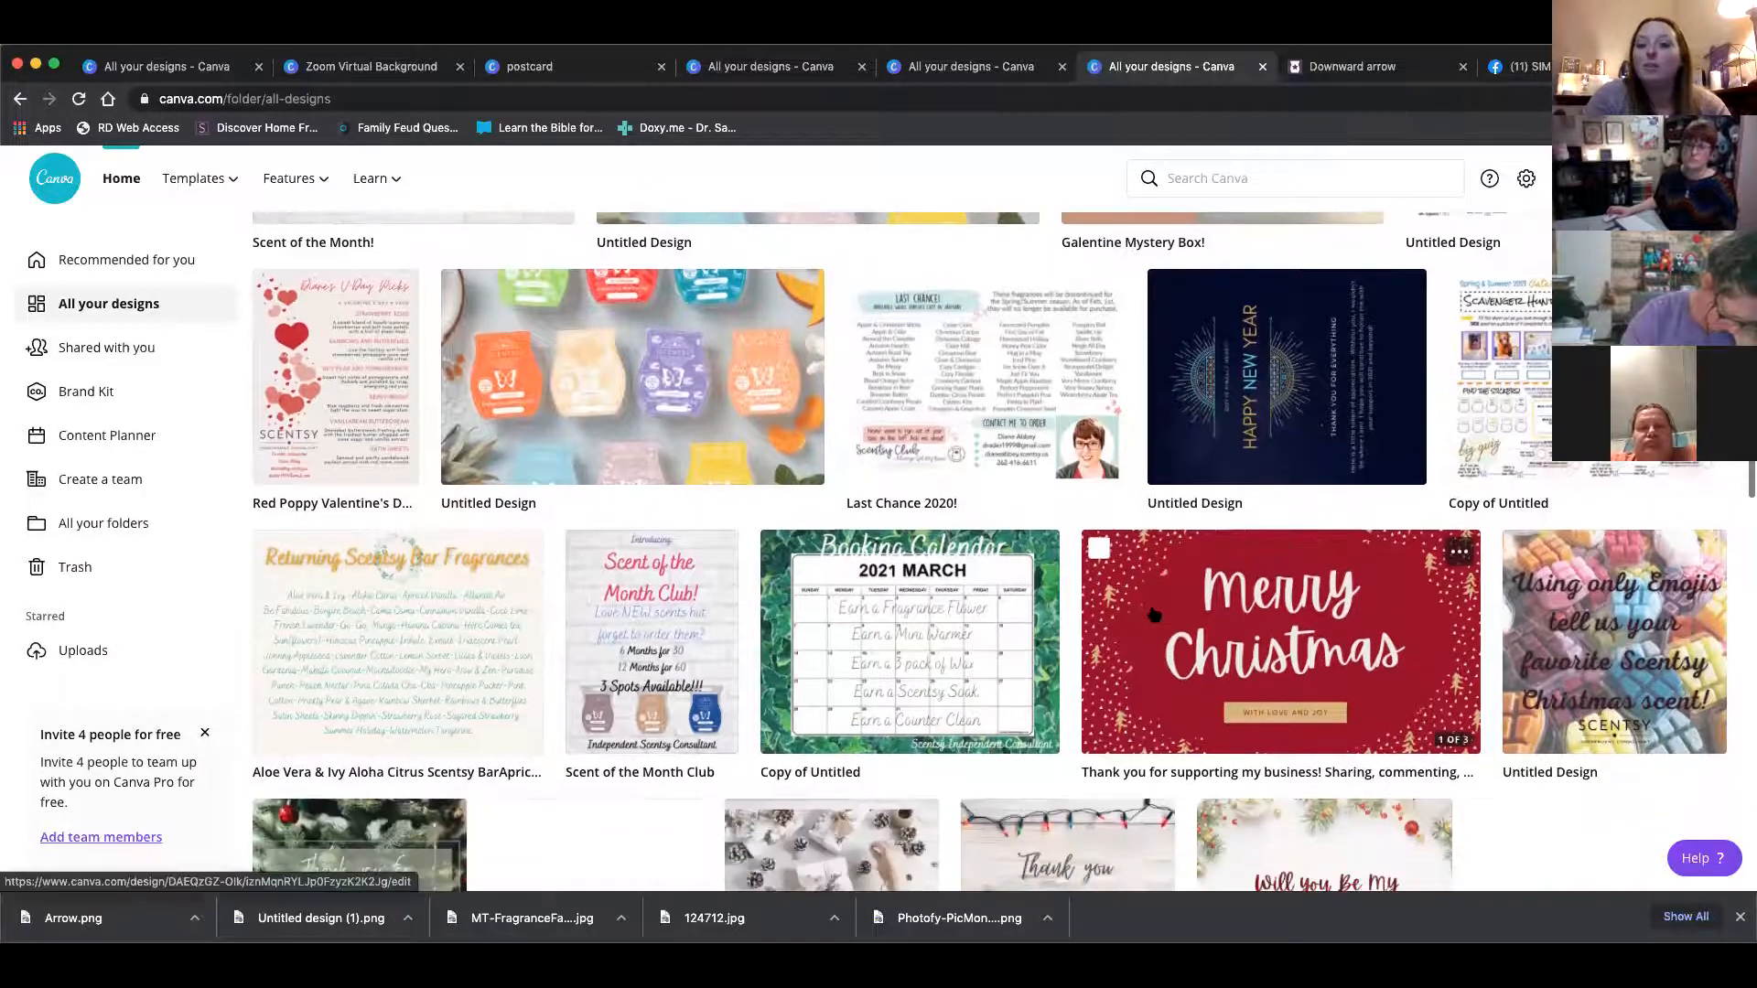
scroll(1154, 615, "down", 1)
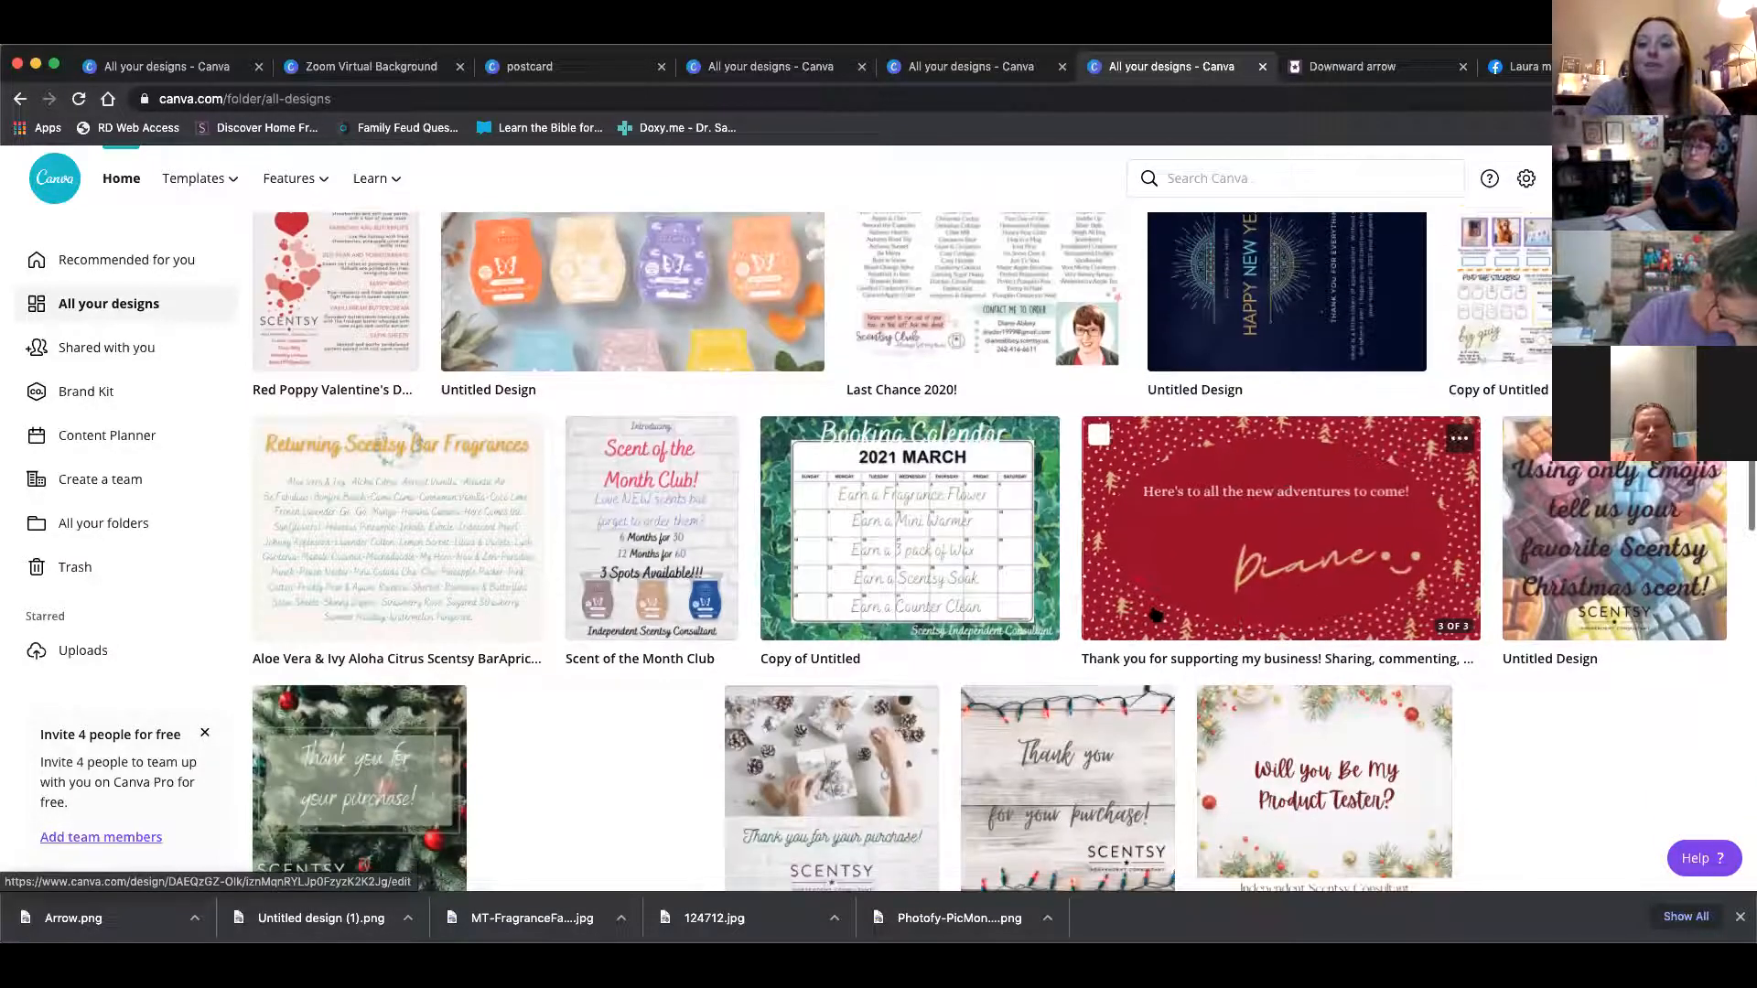
scroll(1155, 614, "down", 3)
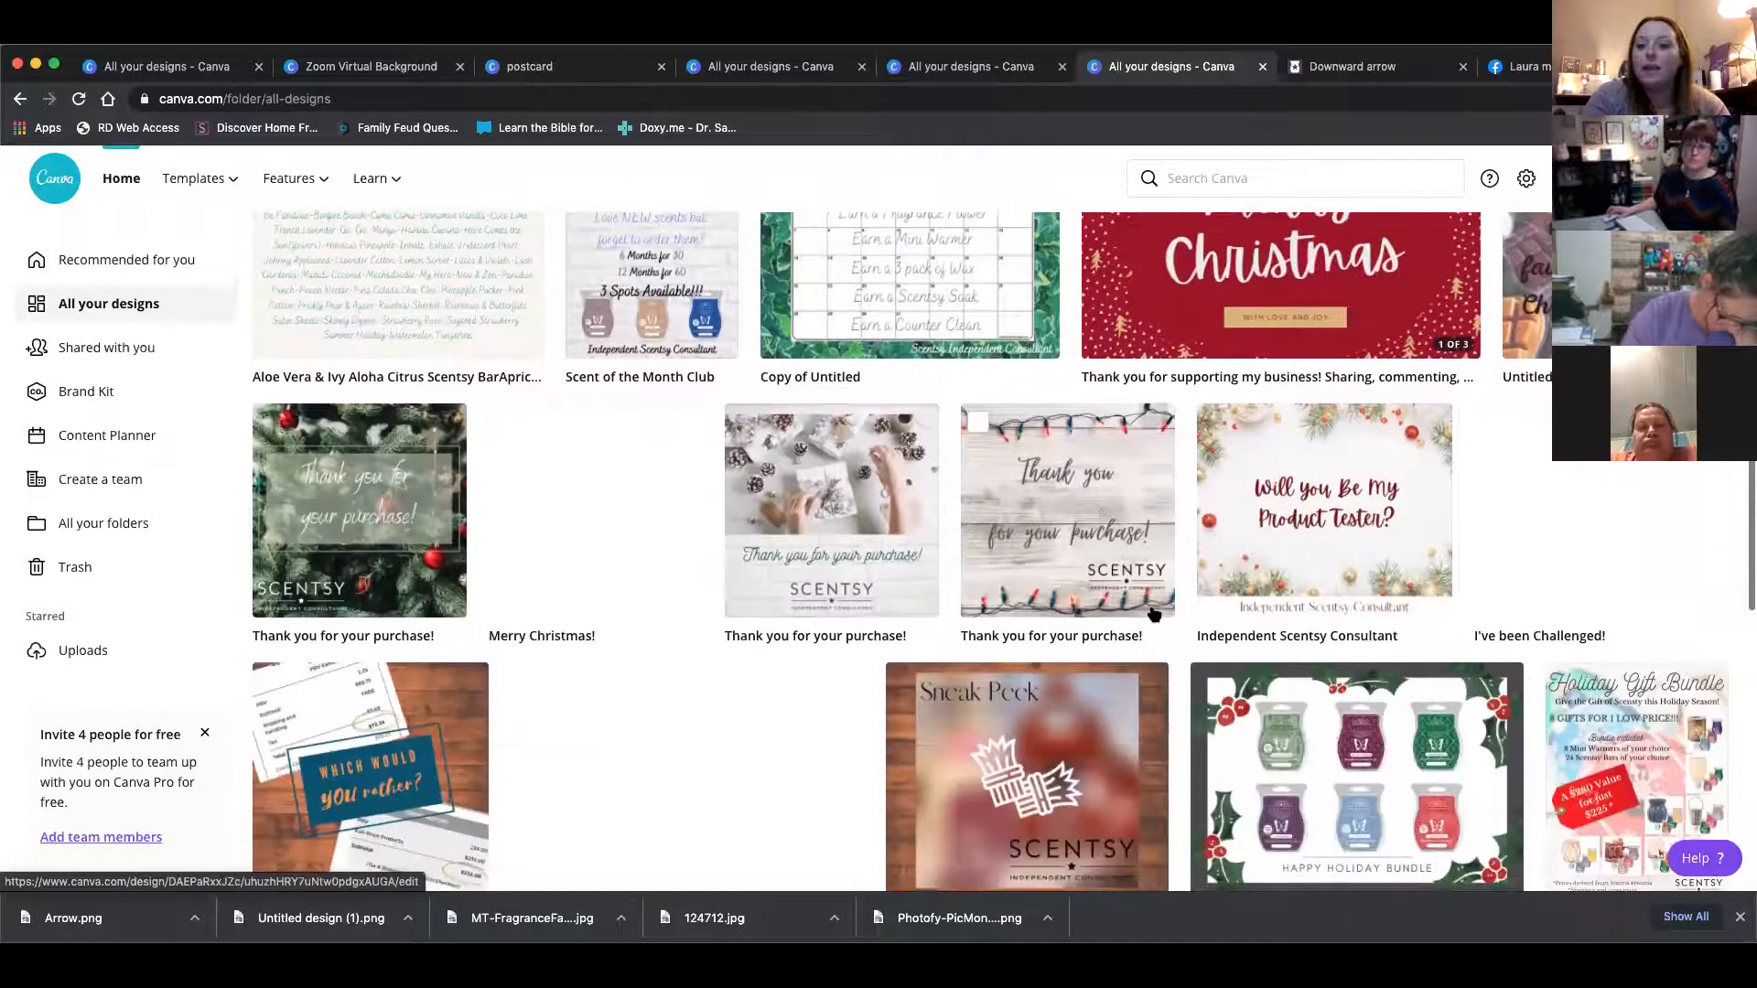
scroll(1360, 722, "down", 2)
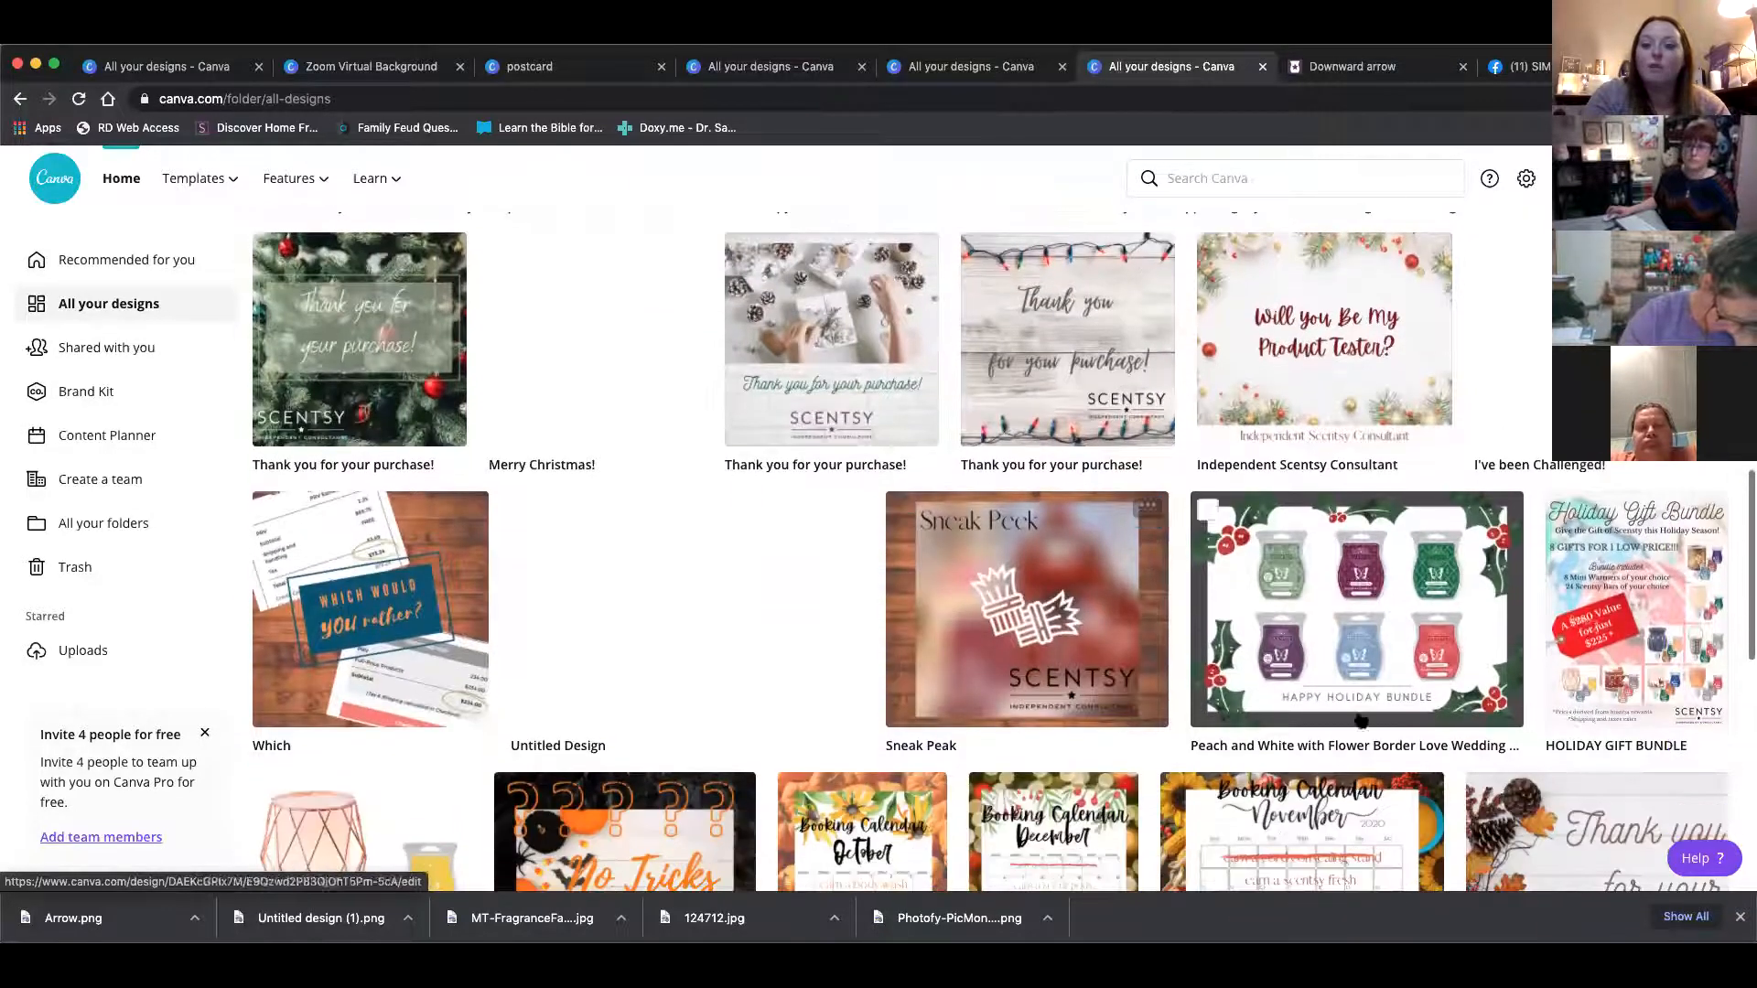
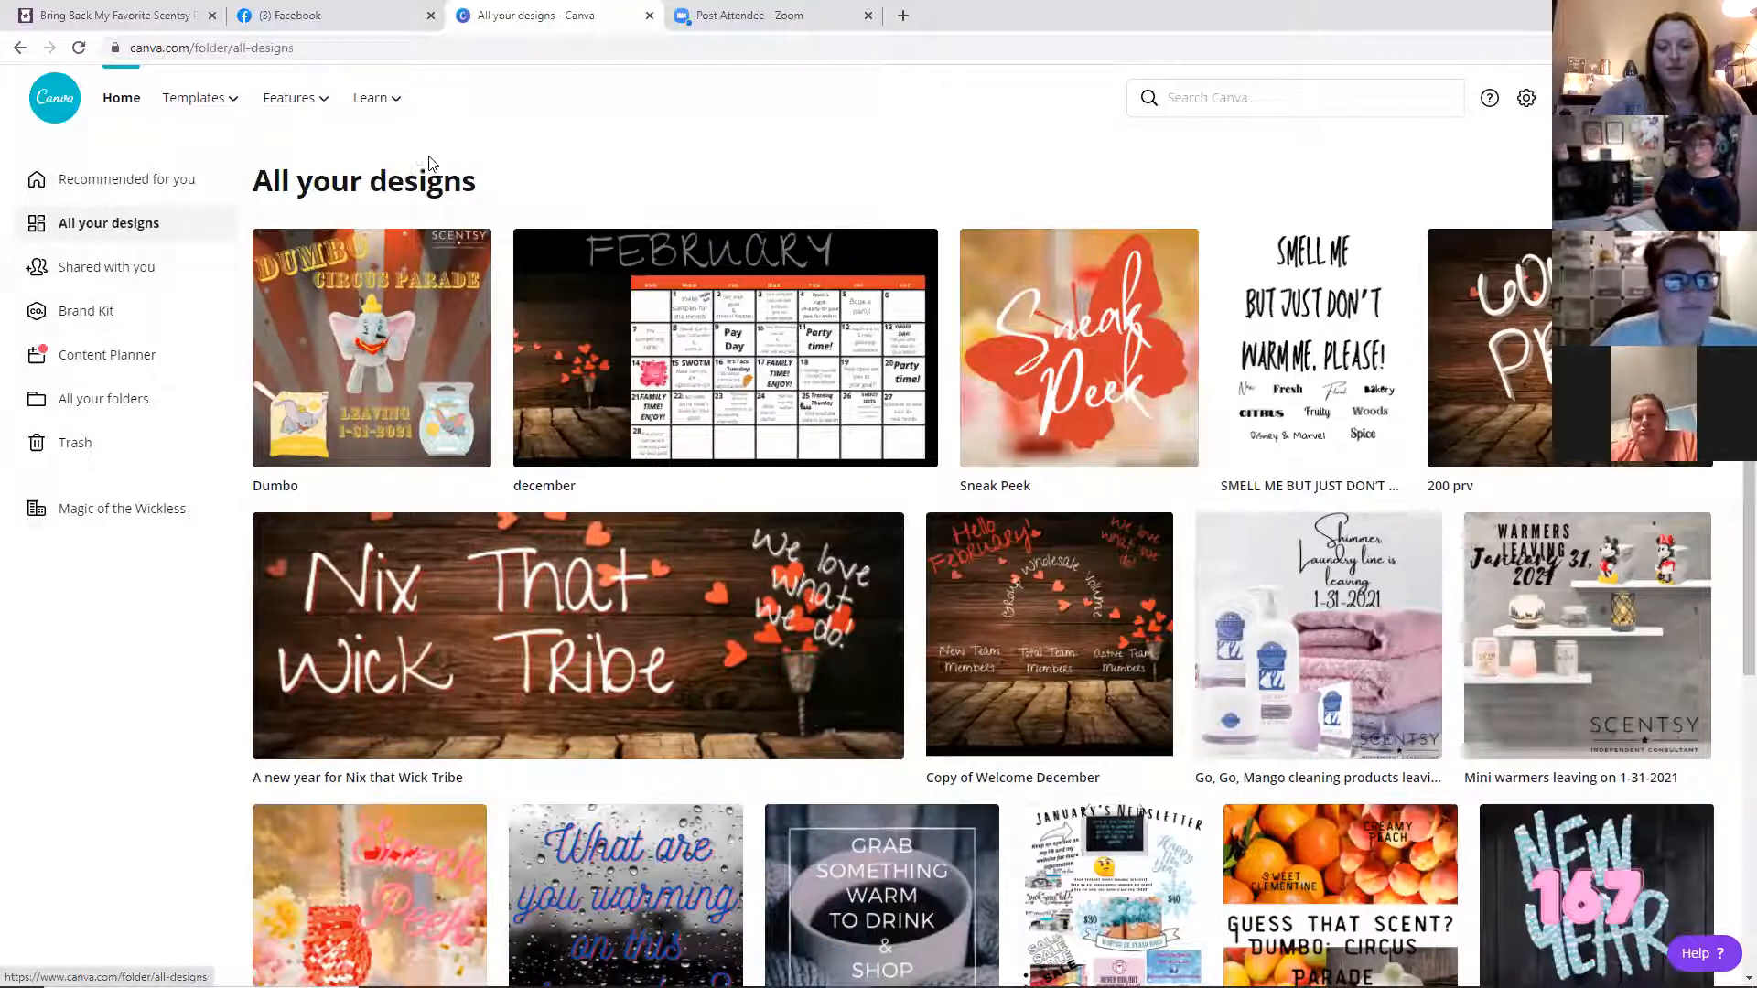
Start a new blank Instagram Post design from the Instagram post templates
scroll(1096, 532, "down", 3)
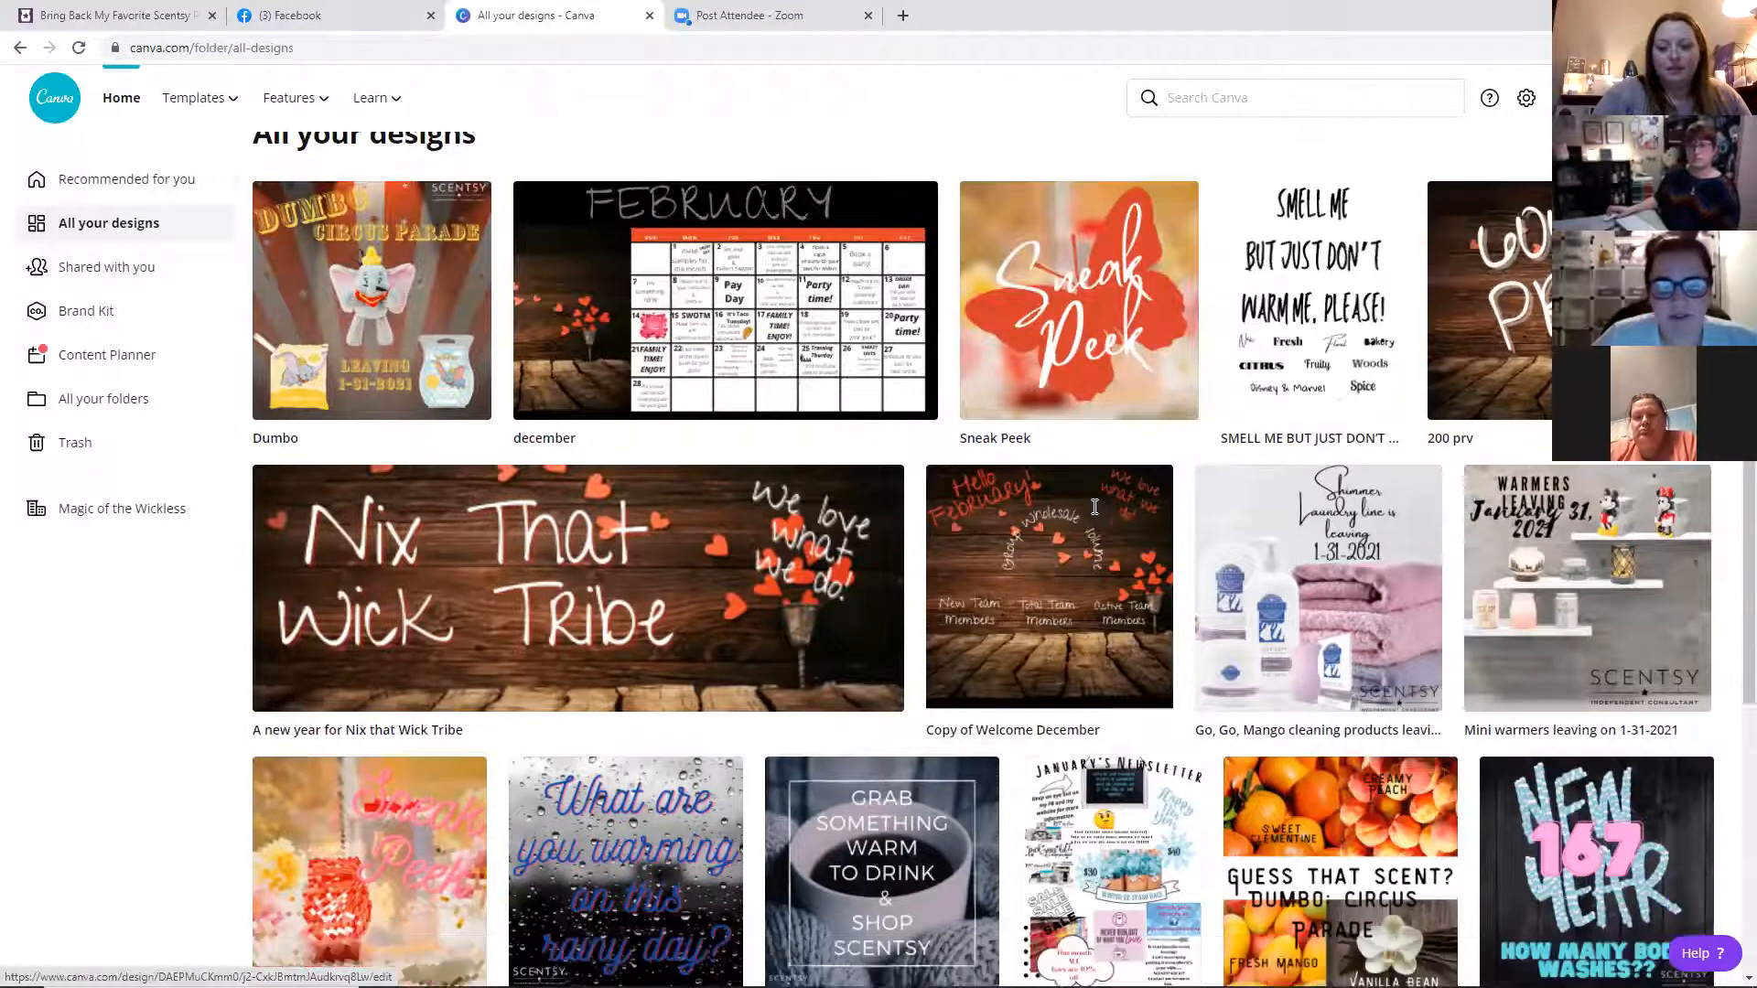
scroll(332, 590, "up", 3)
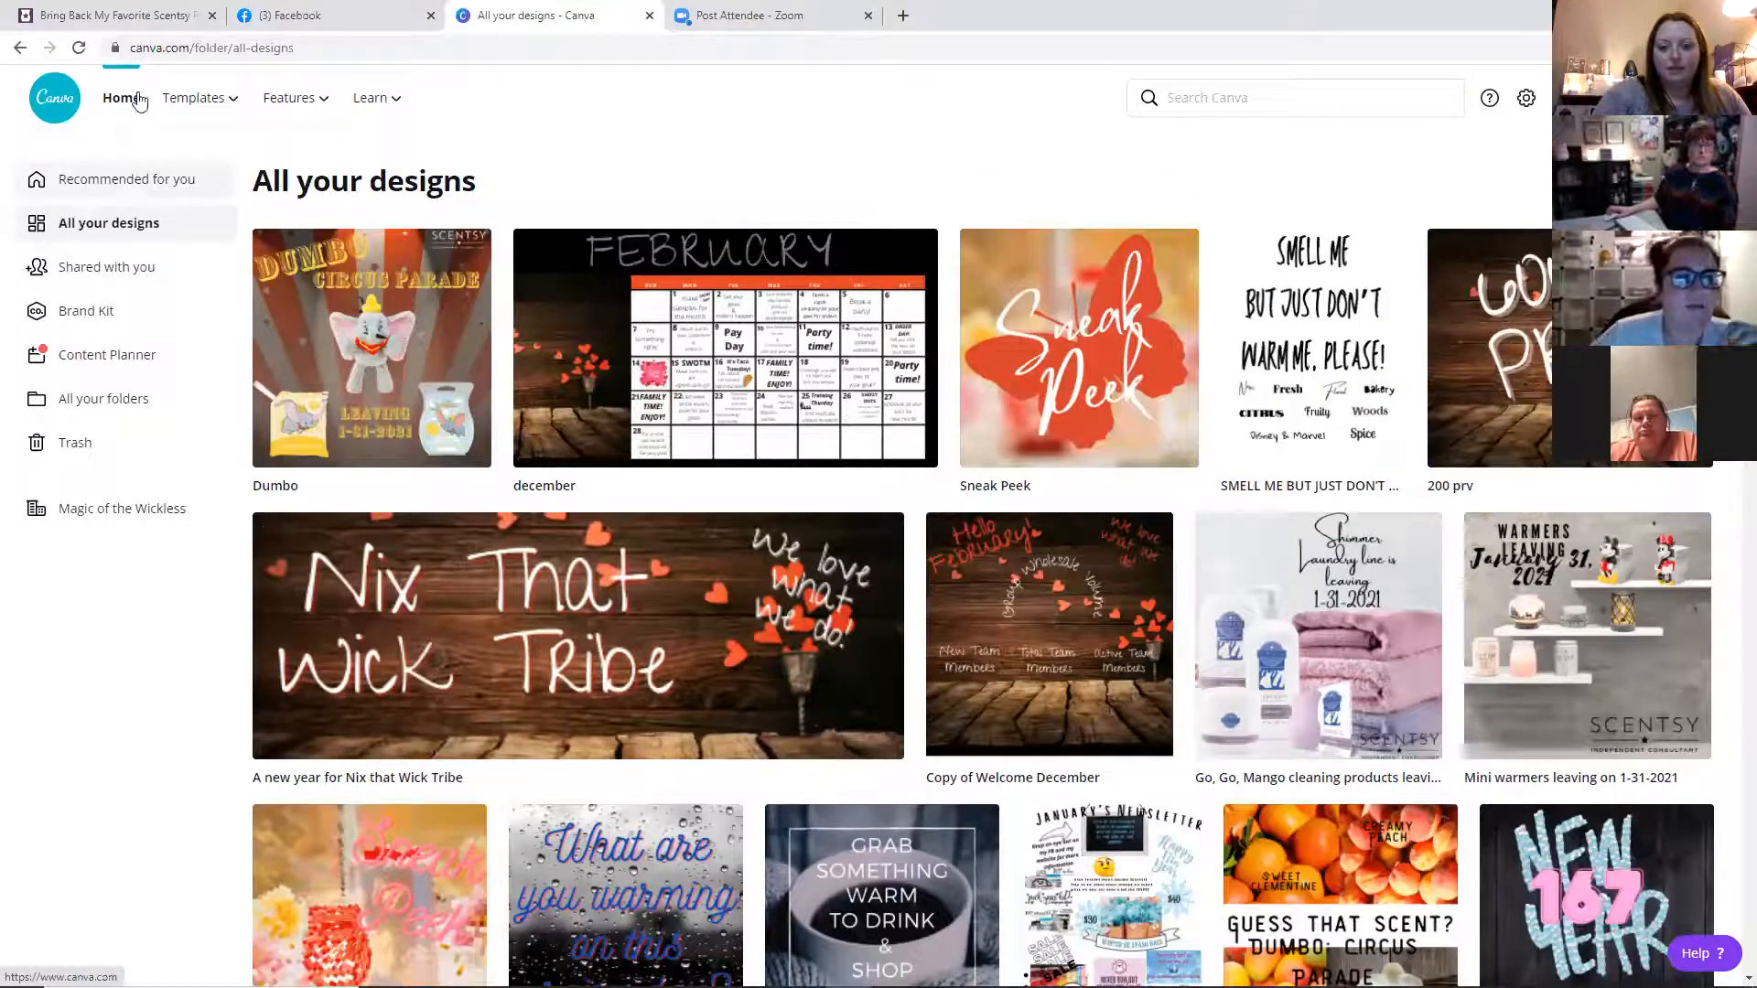
mouse_move(212, 110)
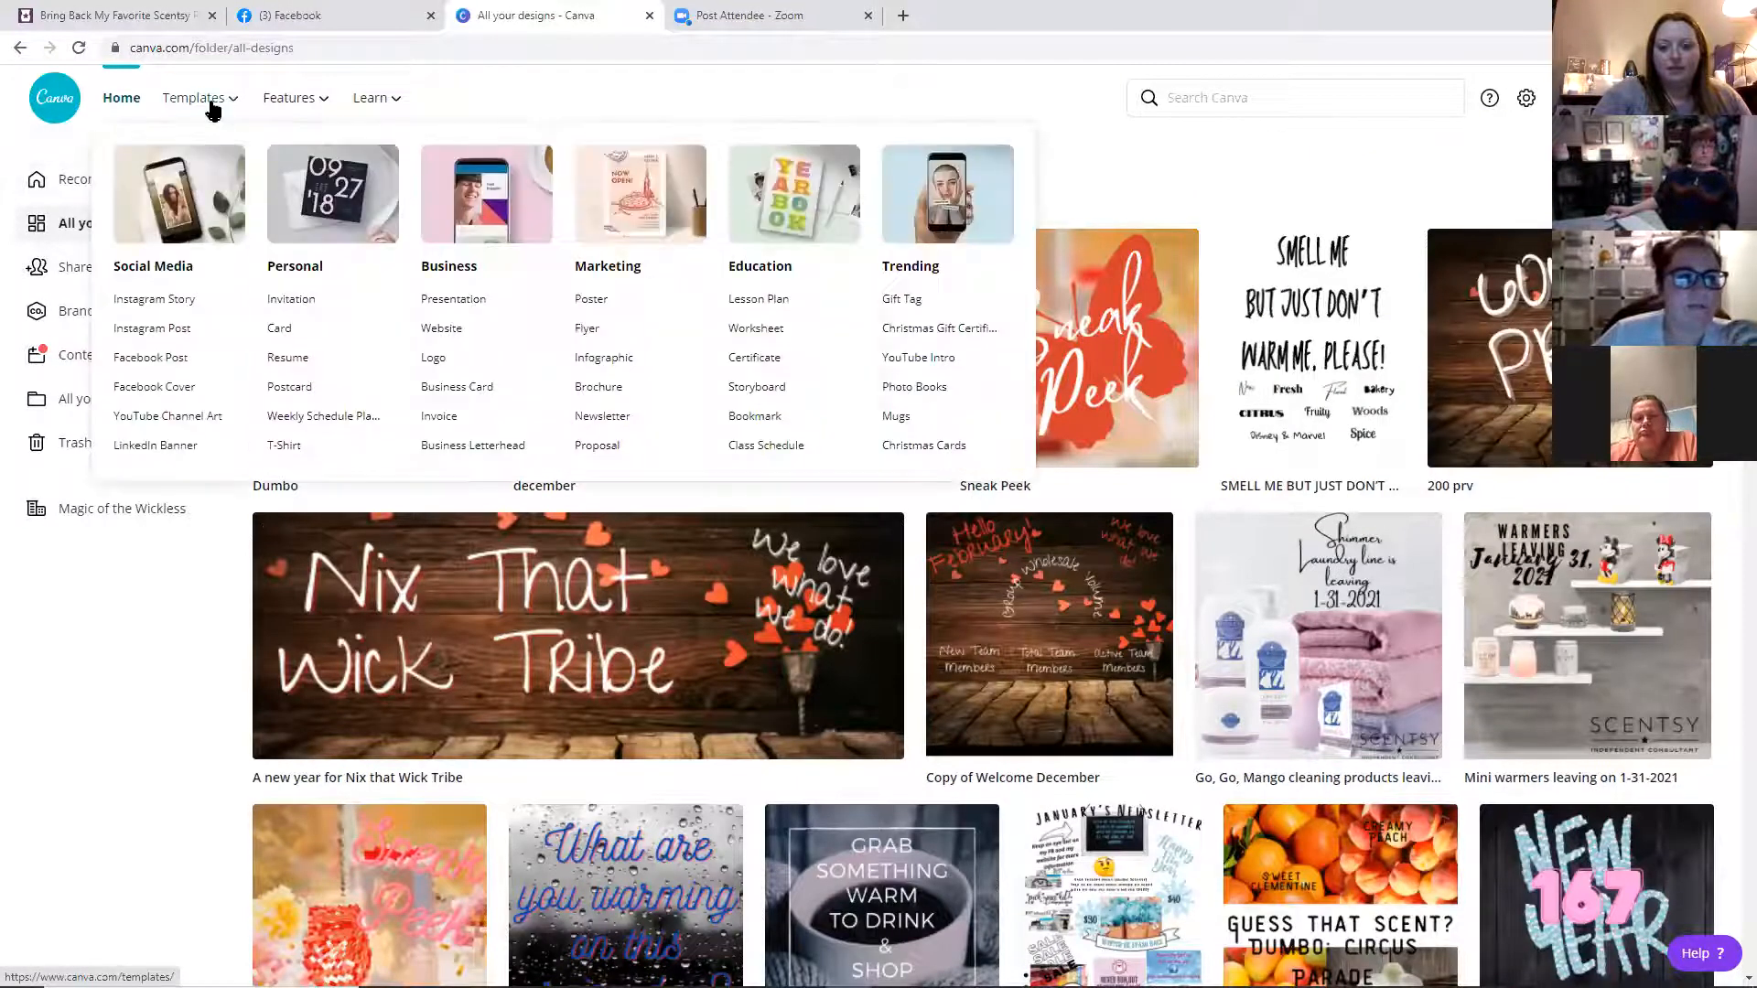
left_click(167, 332)
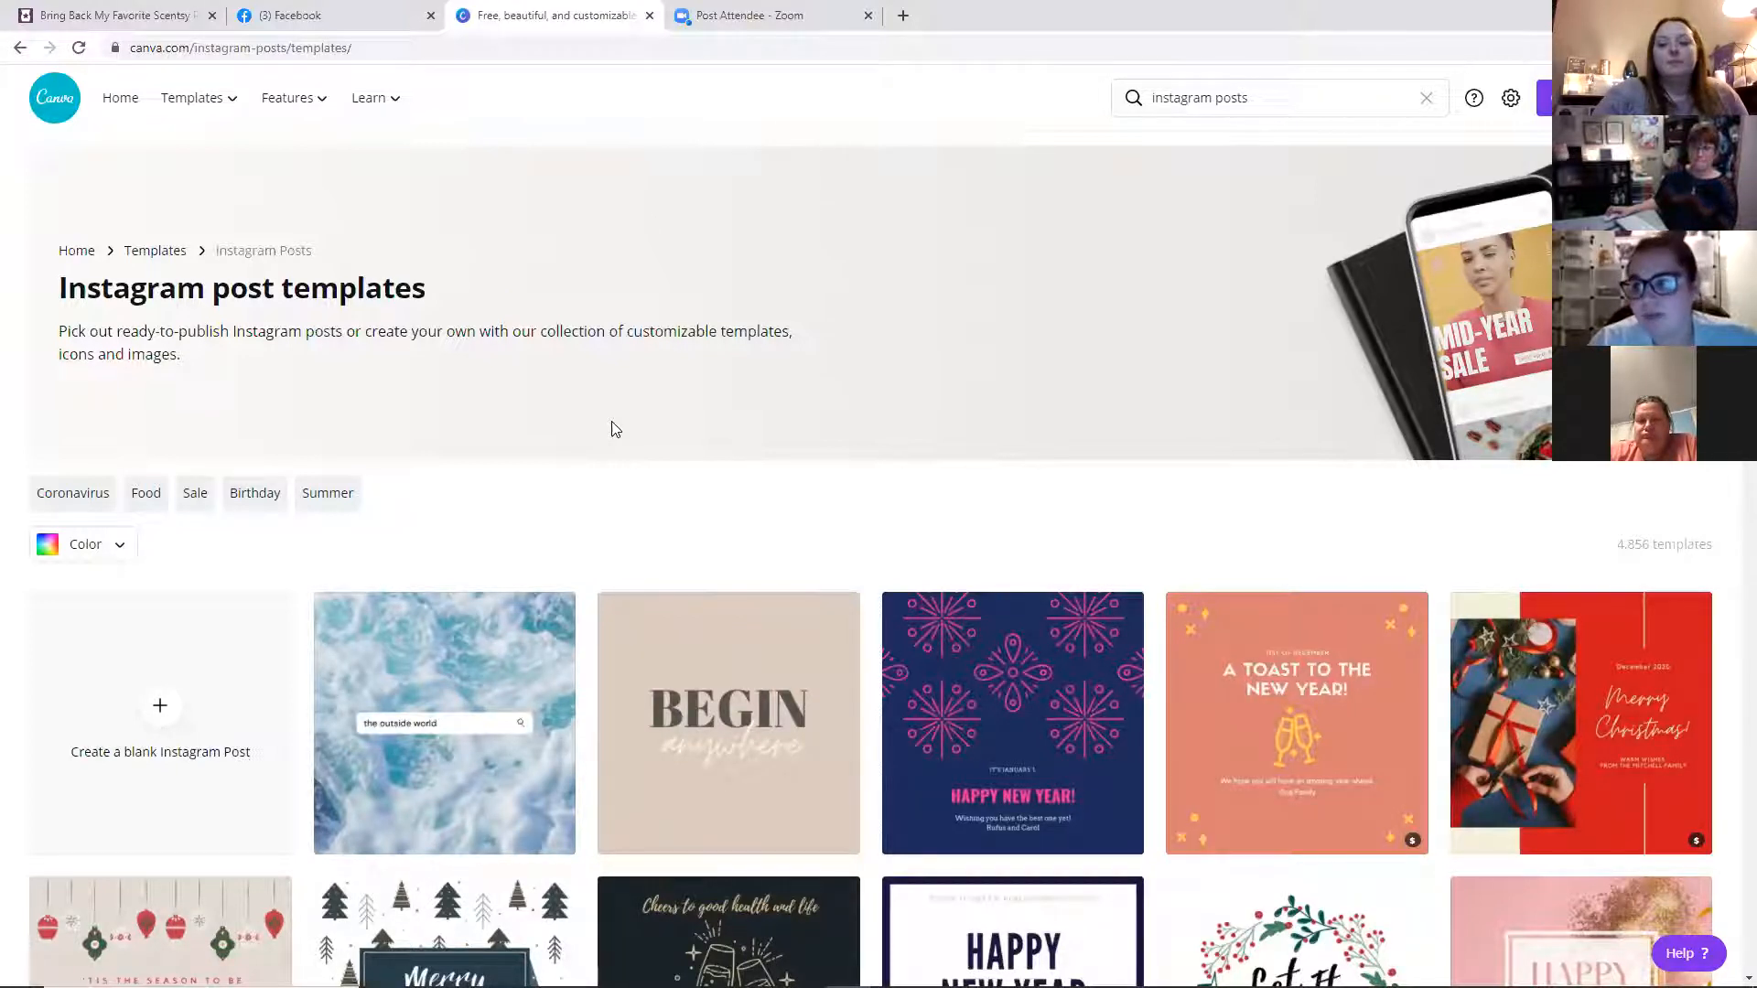
left_click(157, 739)
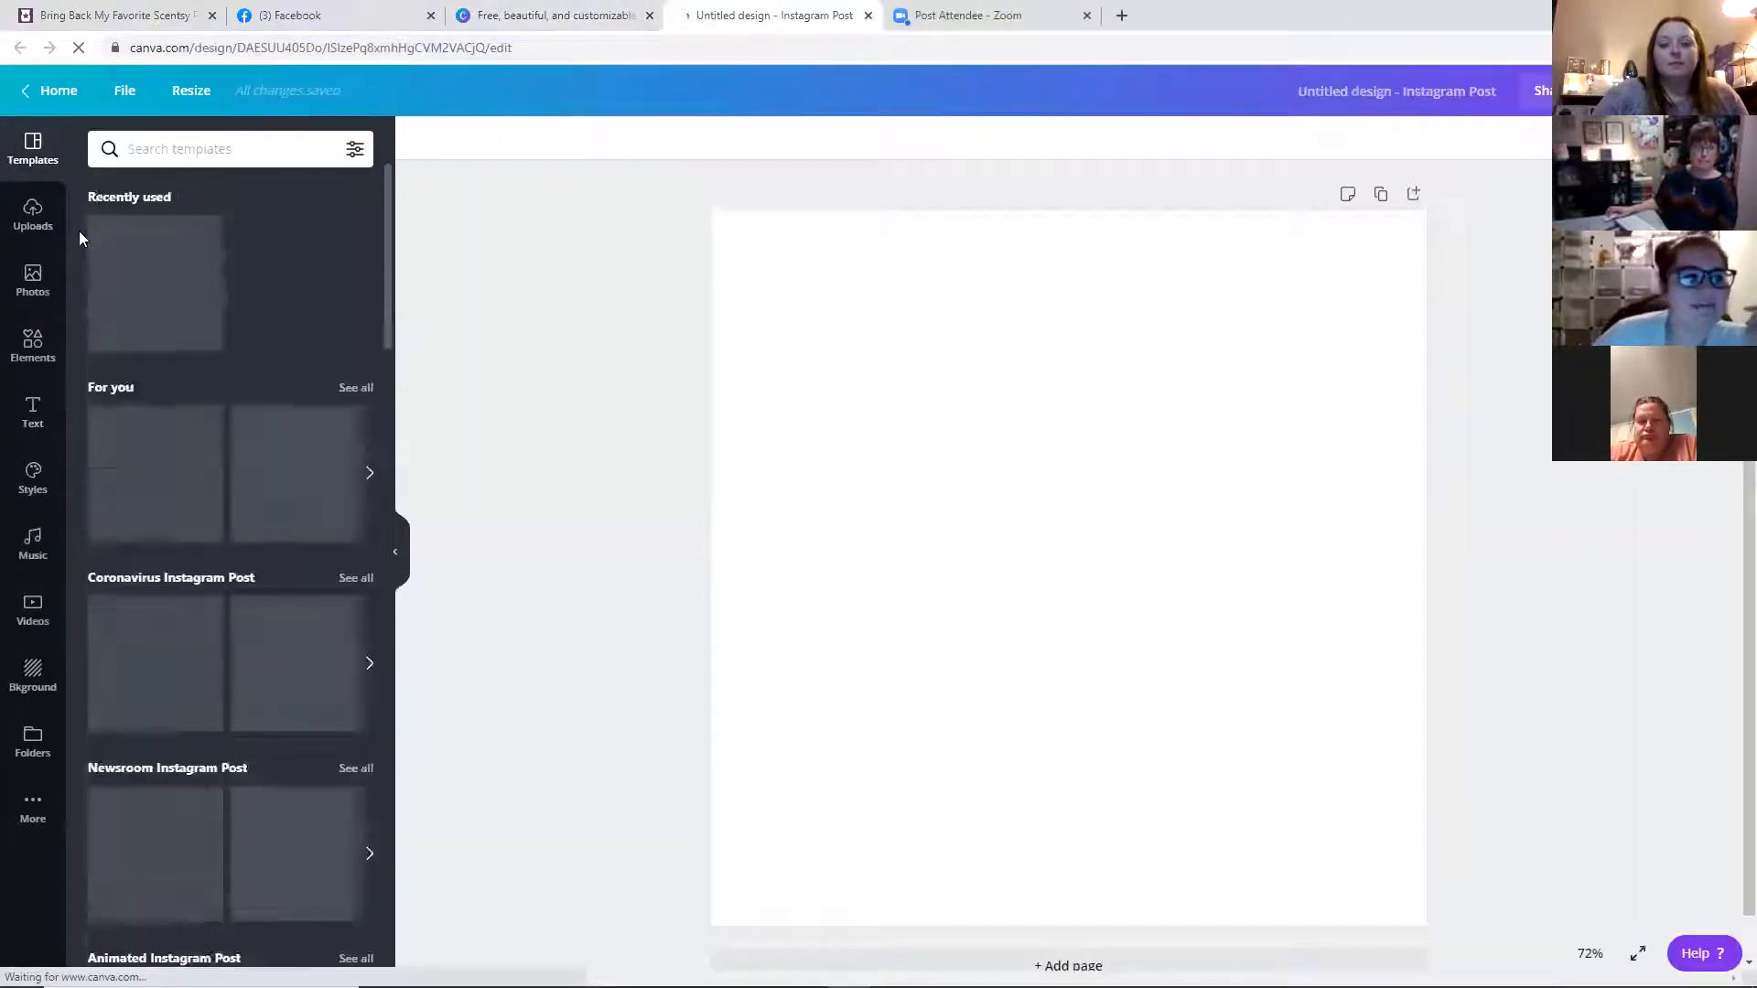
Upload the MT-SWOTM-Cast-Pink-RedPearandPomegranate image from the device into the design's uploads
left_click(34, 218)
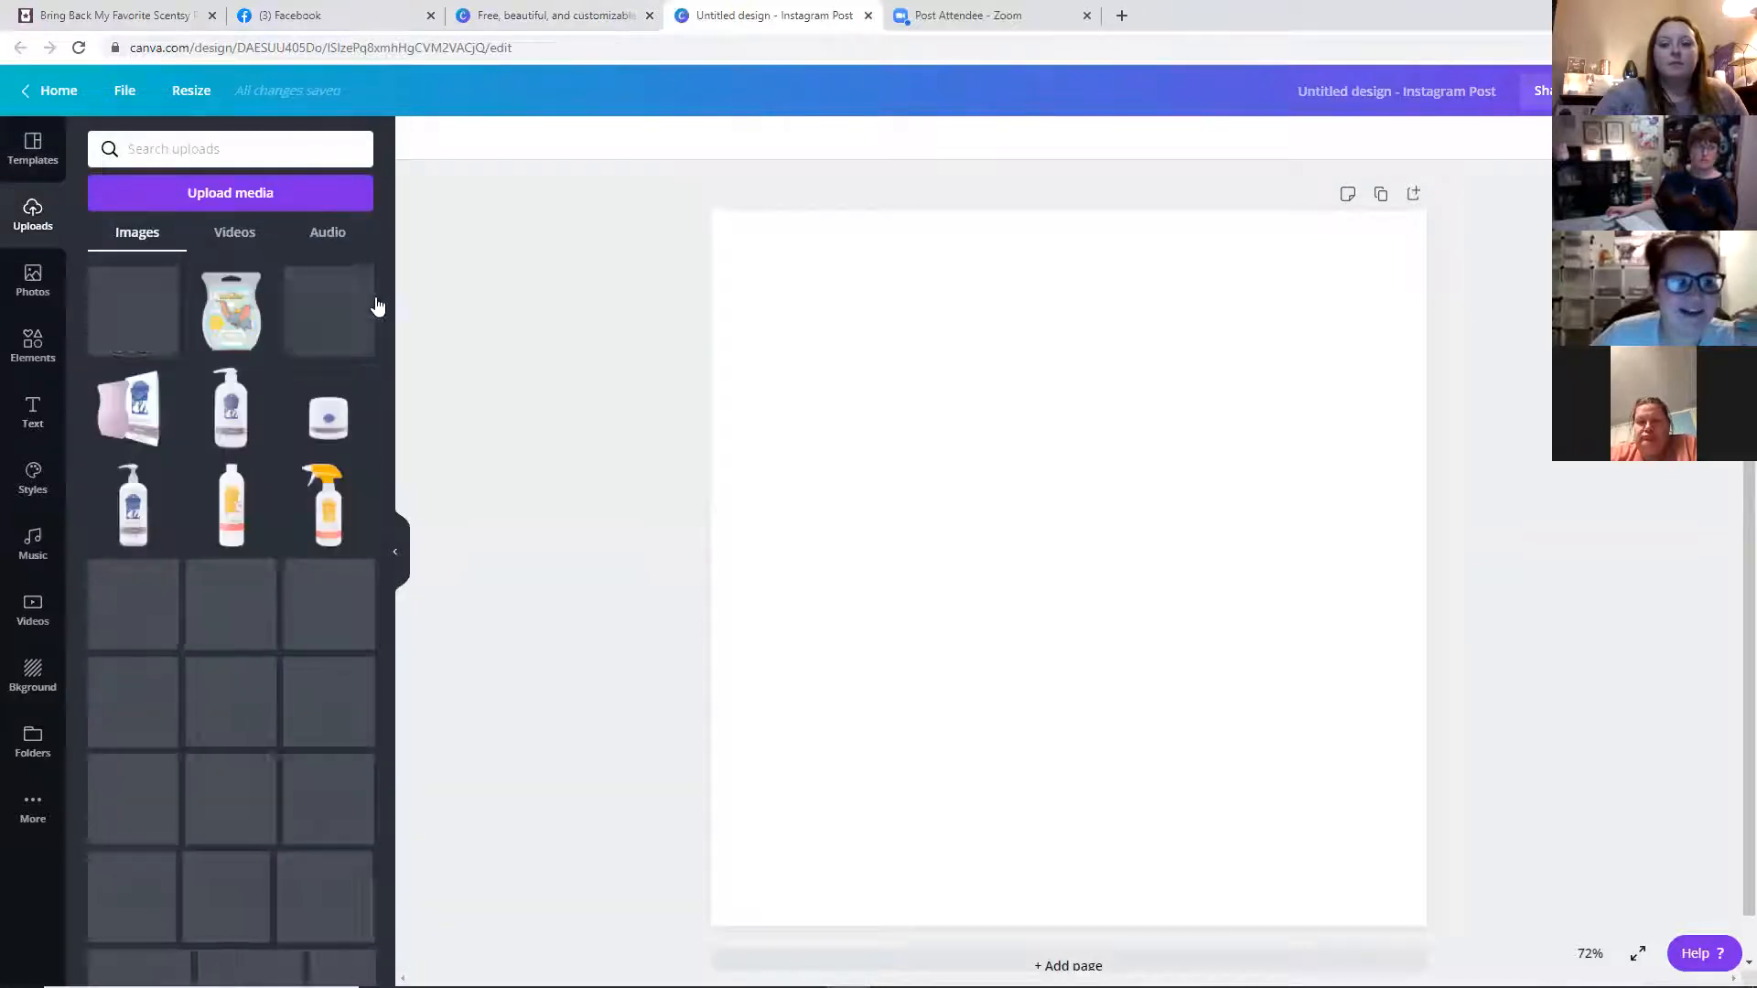
scroll(340, 338, "down", 10)
scroll(341, 338, "down", 15)
scroll(341, 338, "down", 15)
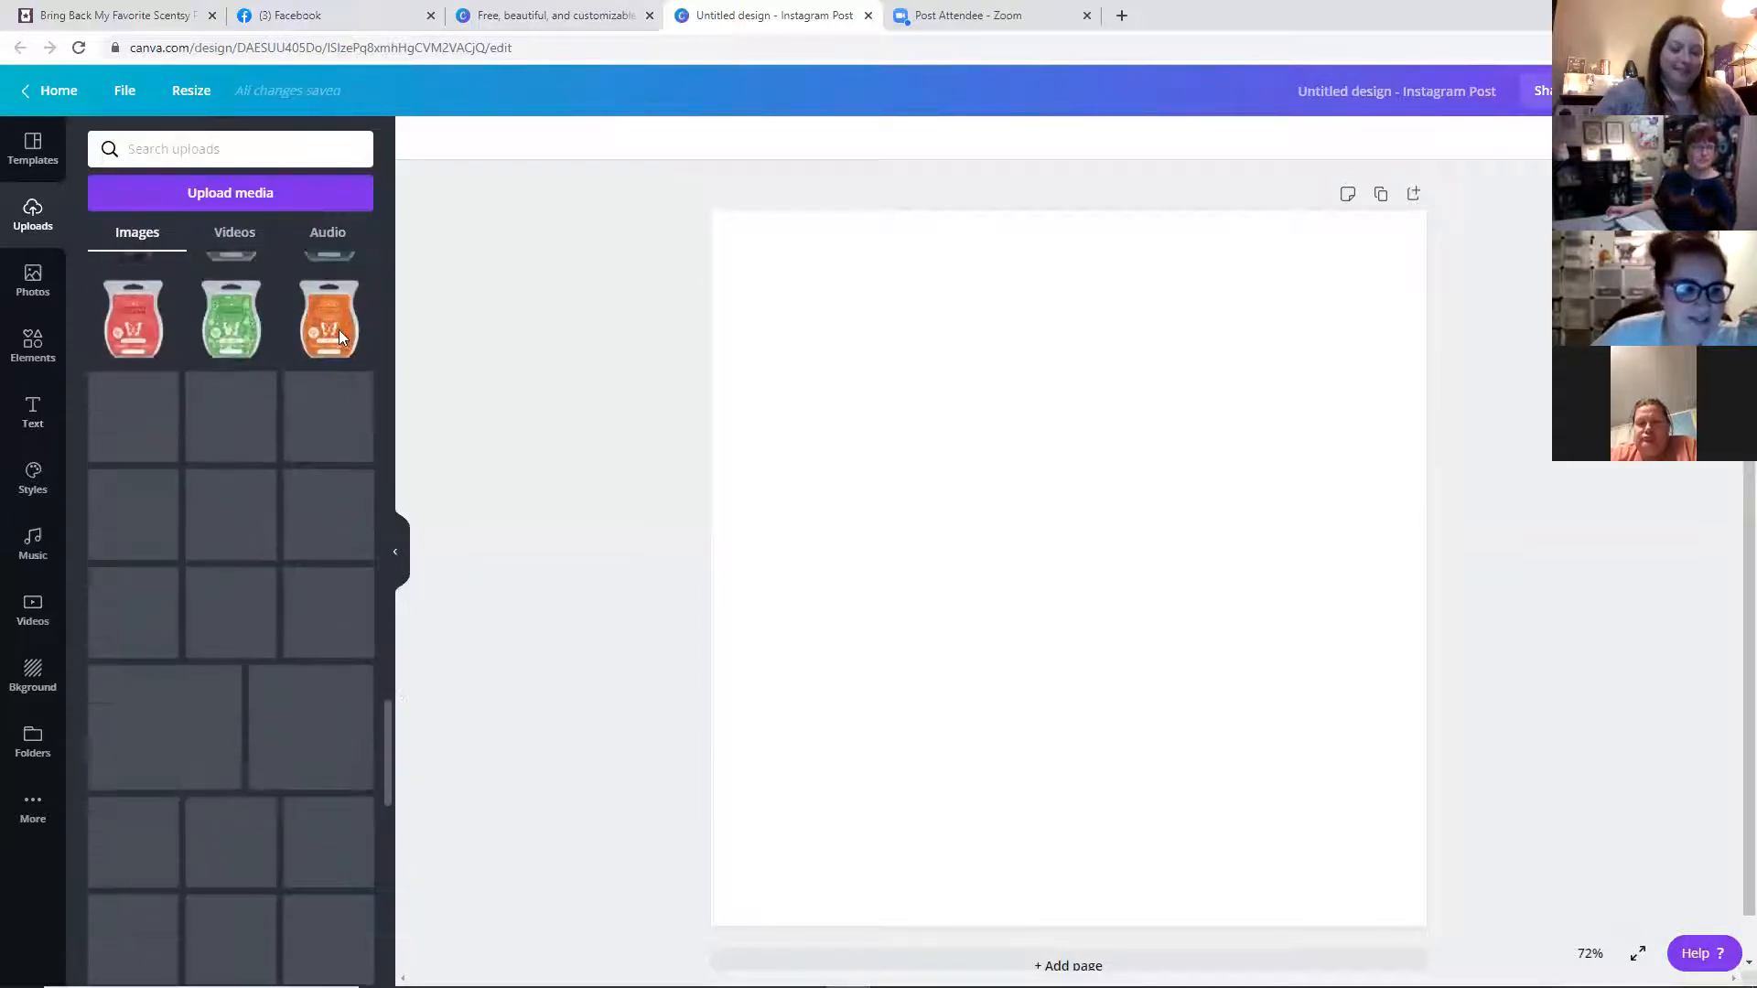
scroll(339, 330, "up", 10)
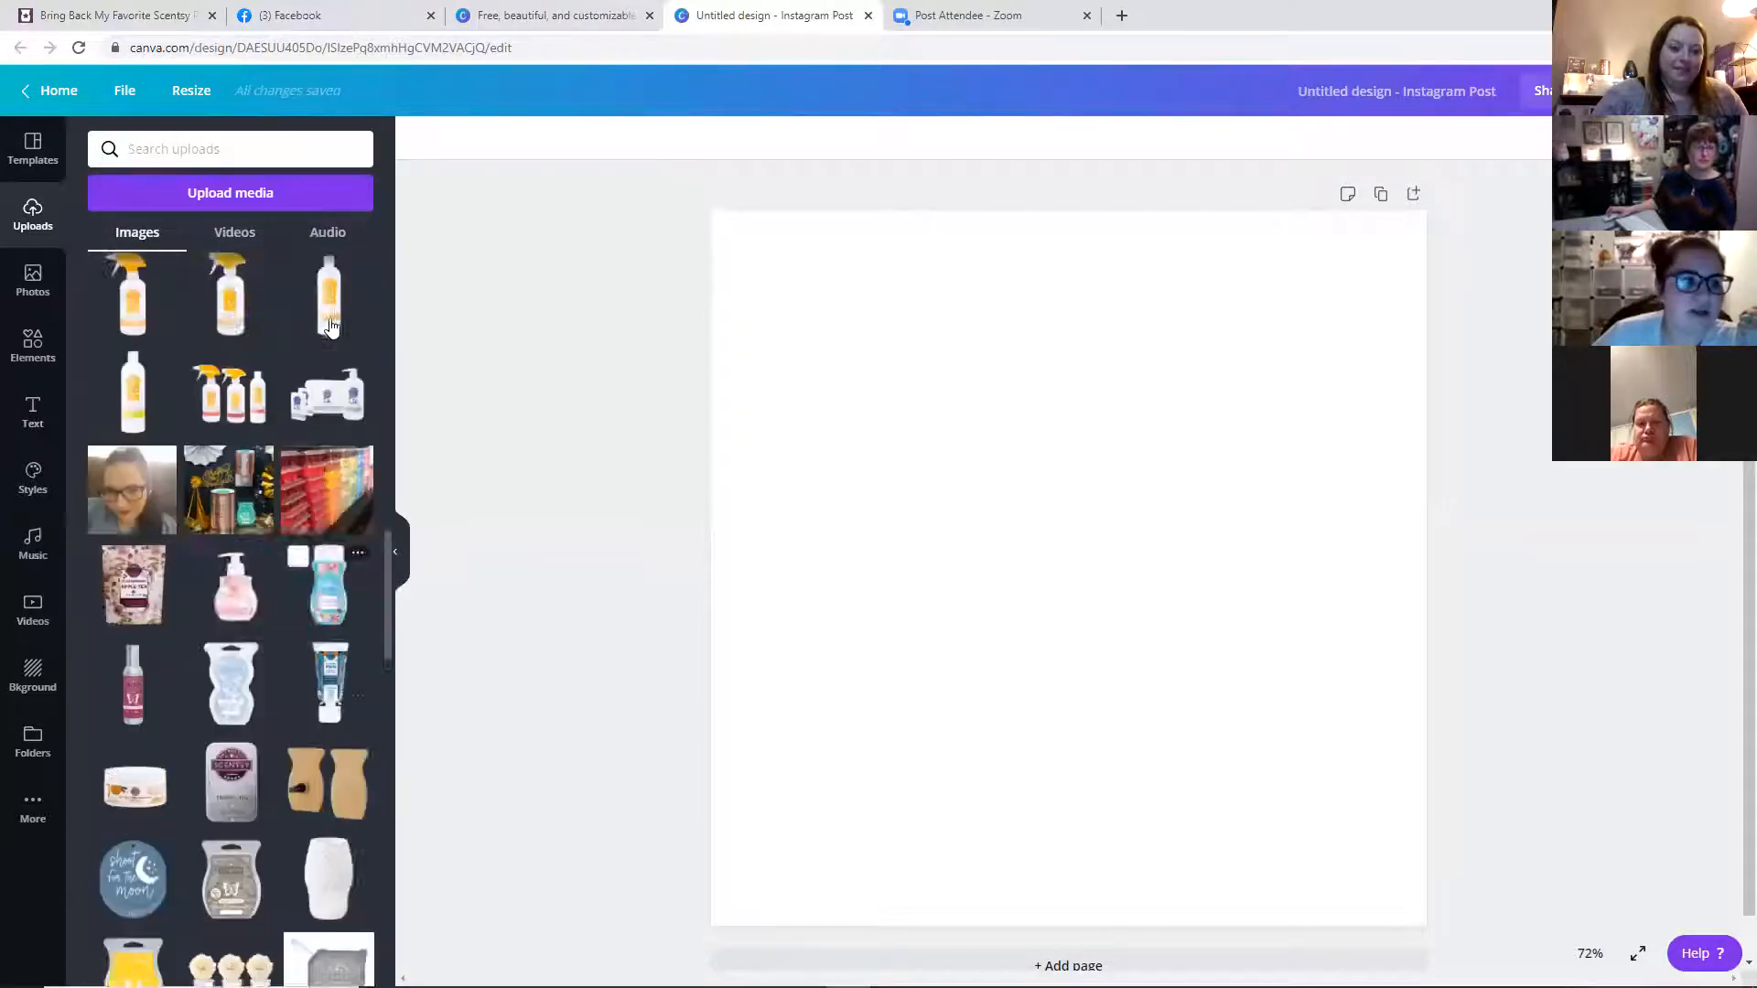
scroll(331, 327, "up", 5)
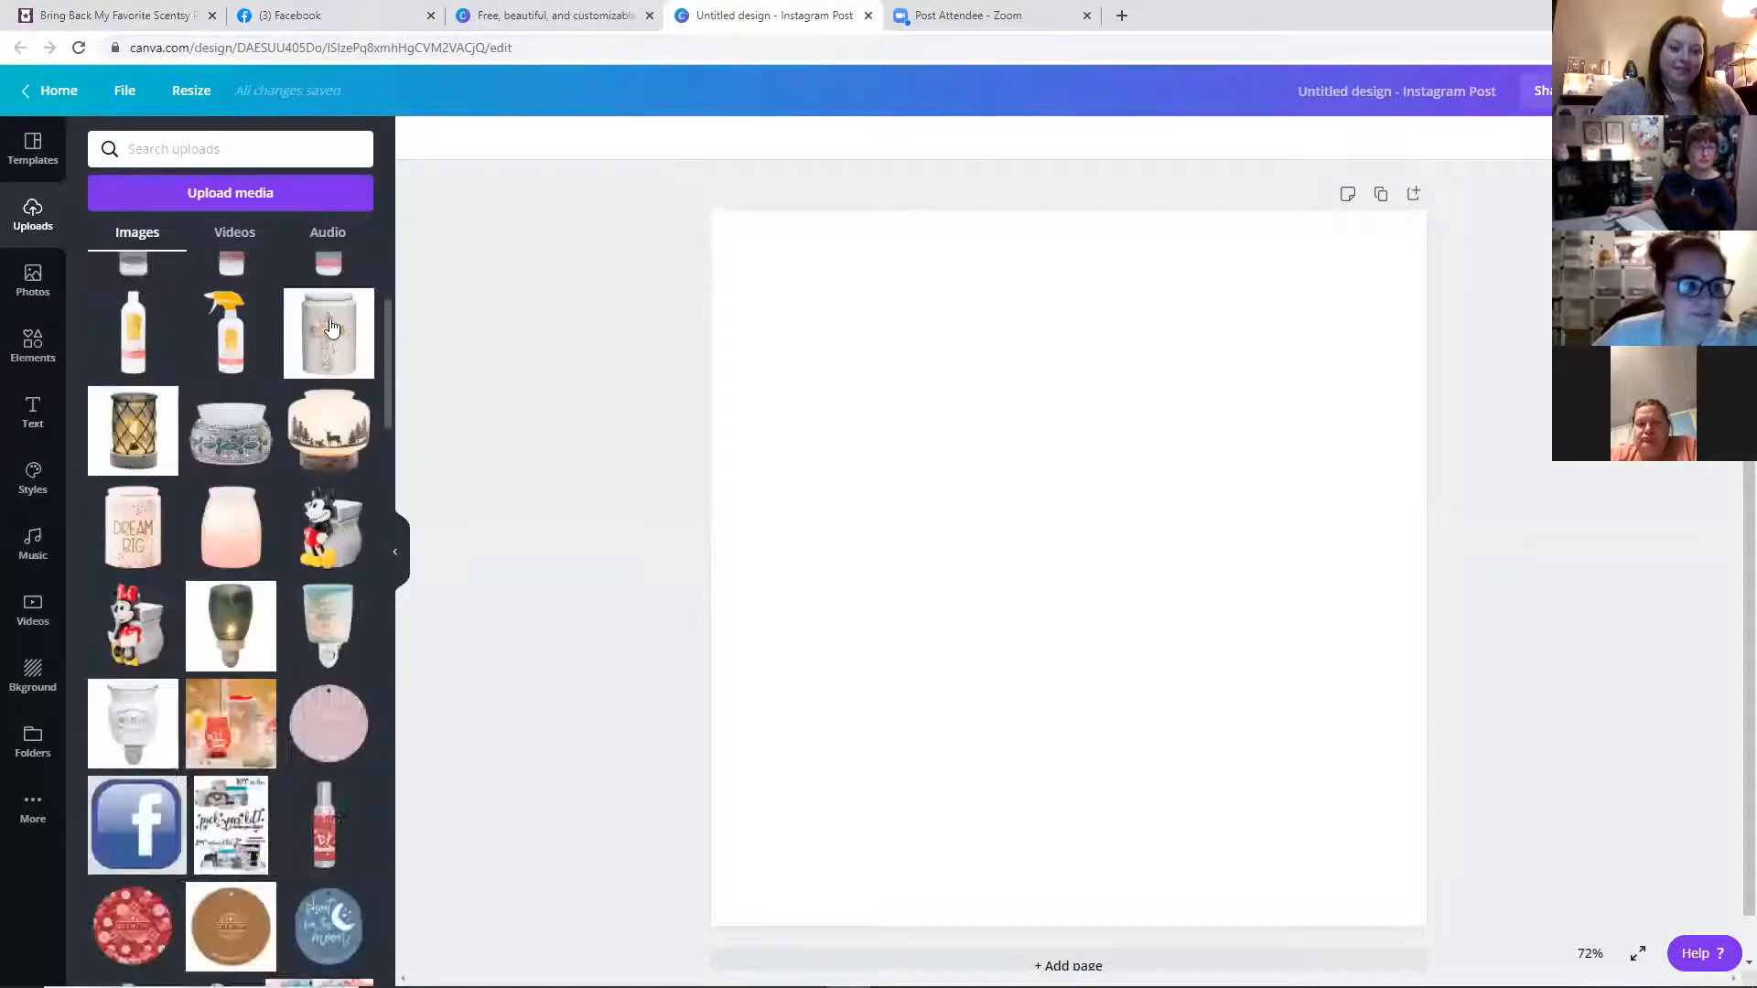
left_click(257, 197)
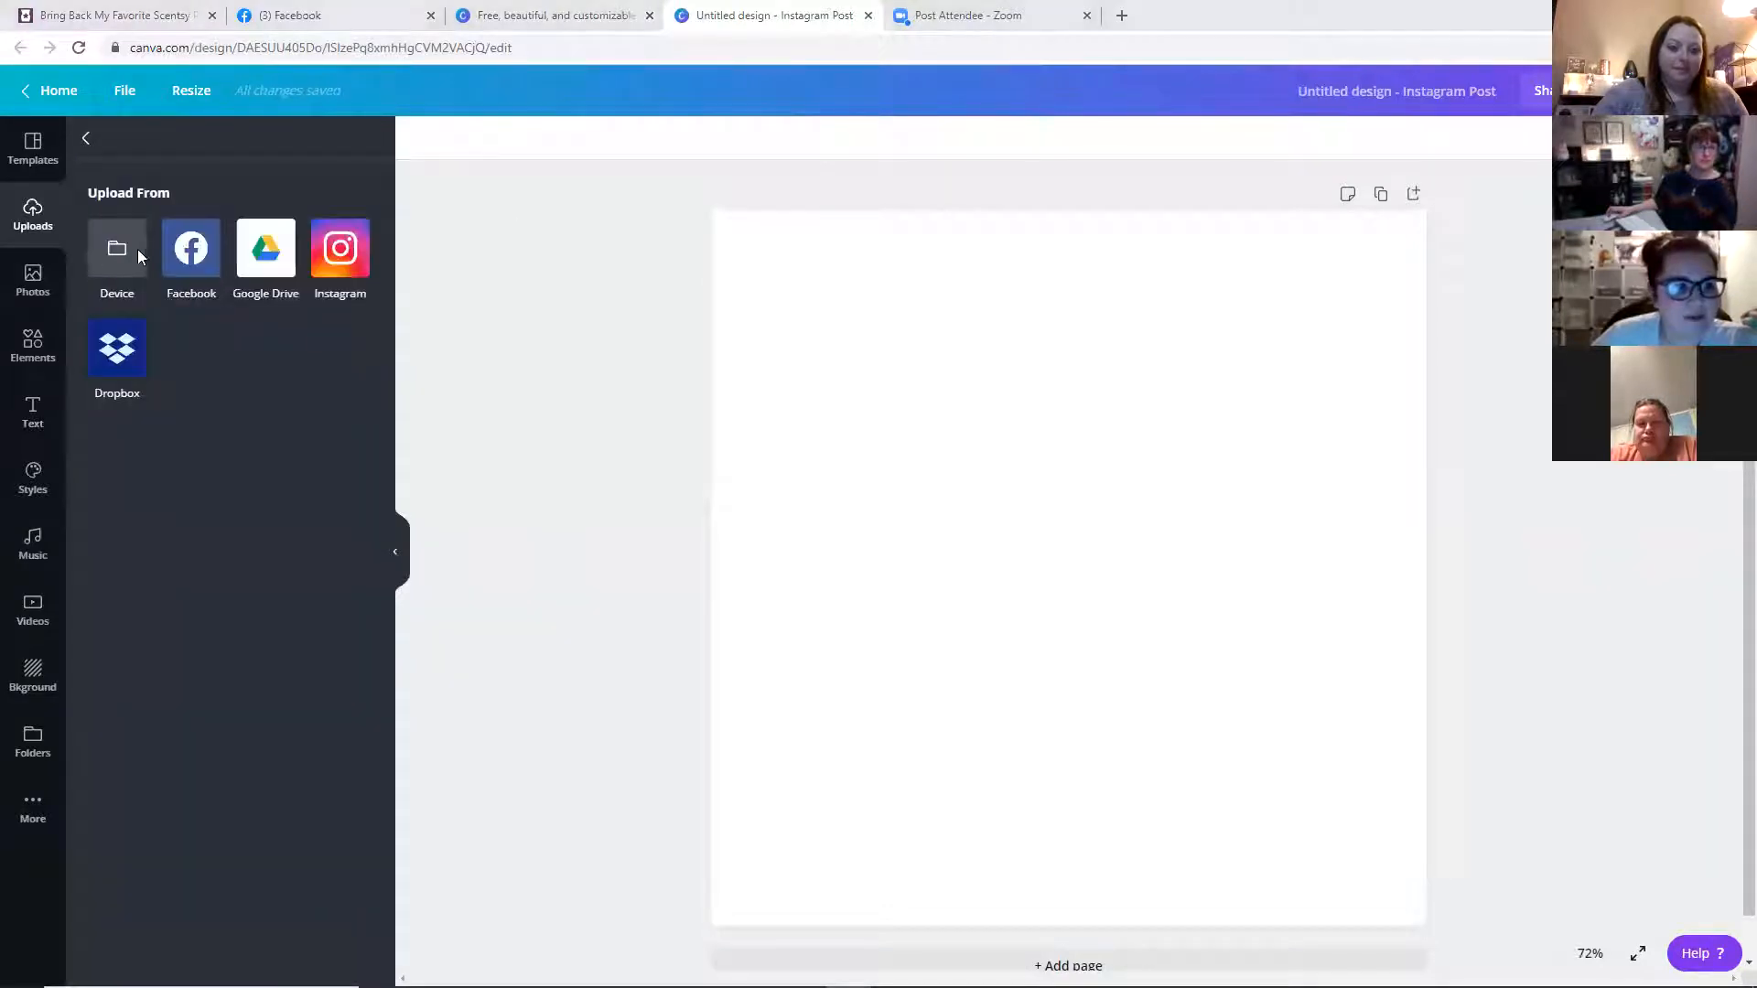
left_click(137, 252)
scroll(769, 234, "down", 1)
scroll(769, 234, "down", 10)
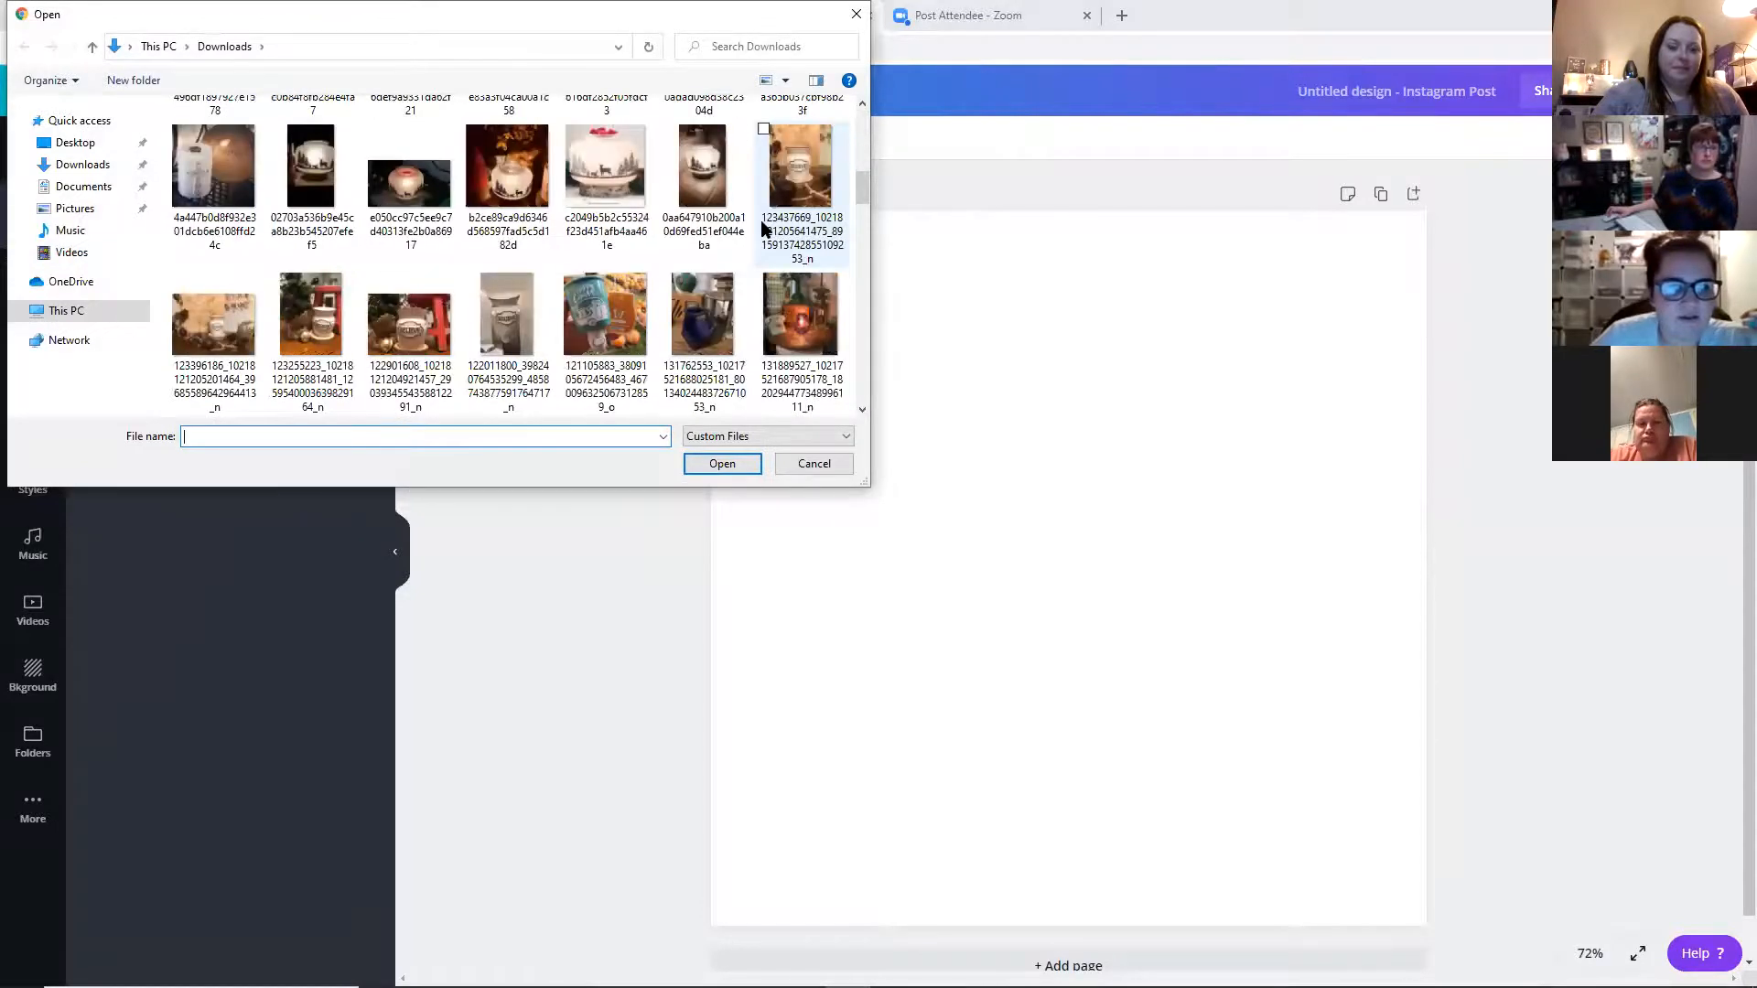
scroll(765, 228, "down", 8)
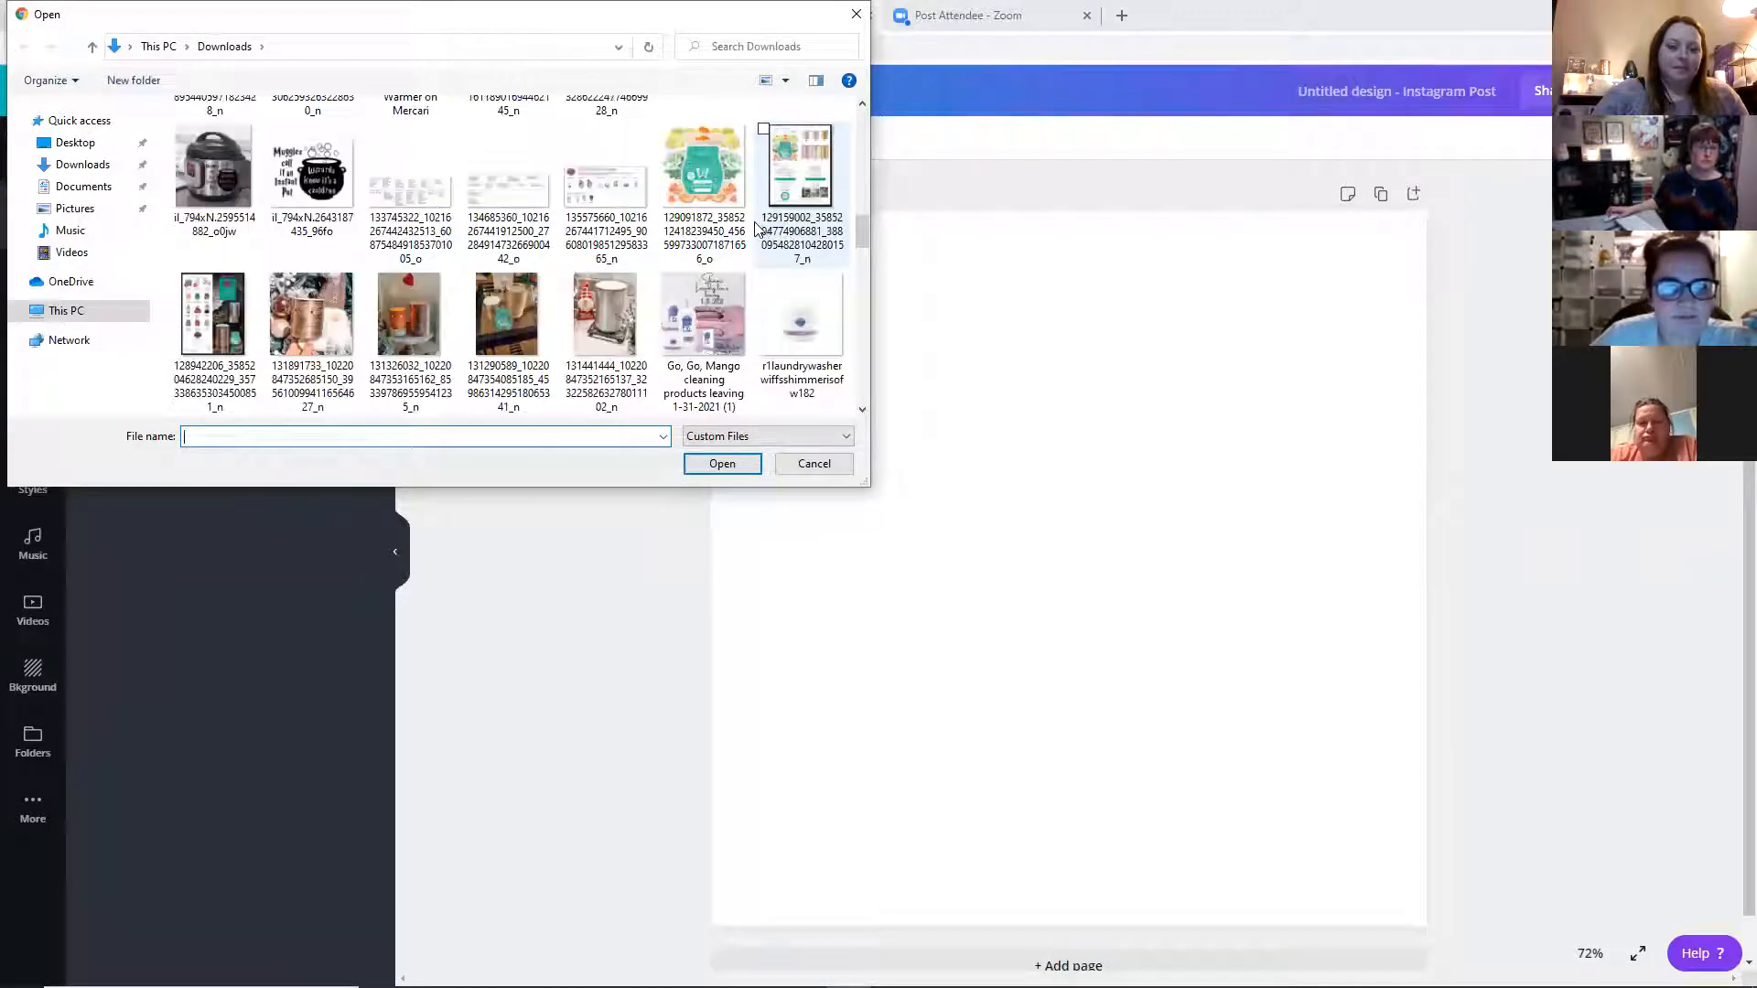
scroll(755, 228, "down", 2)
scroll(752, 227, "down", 5)
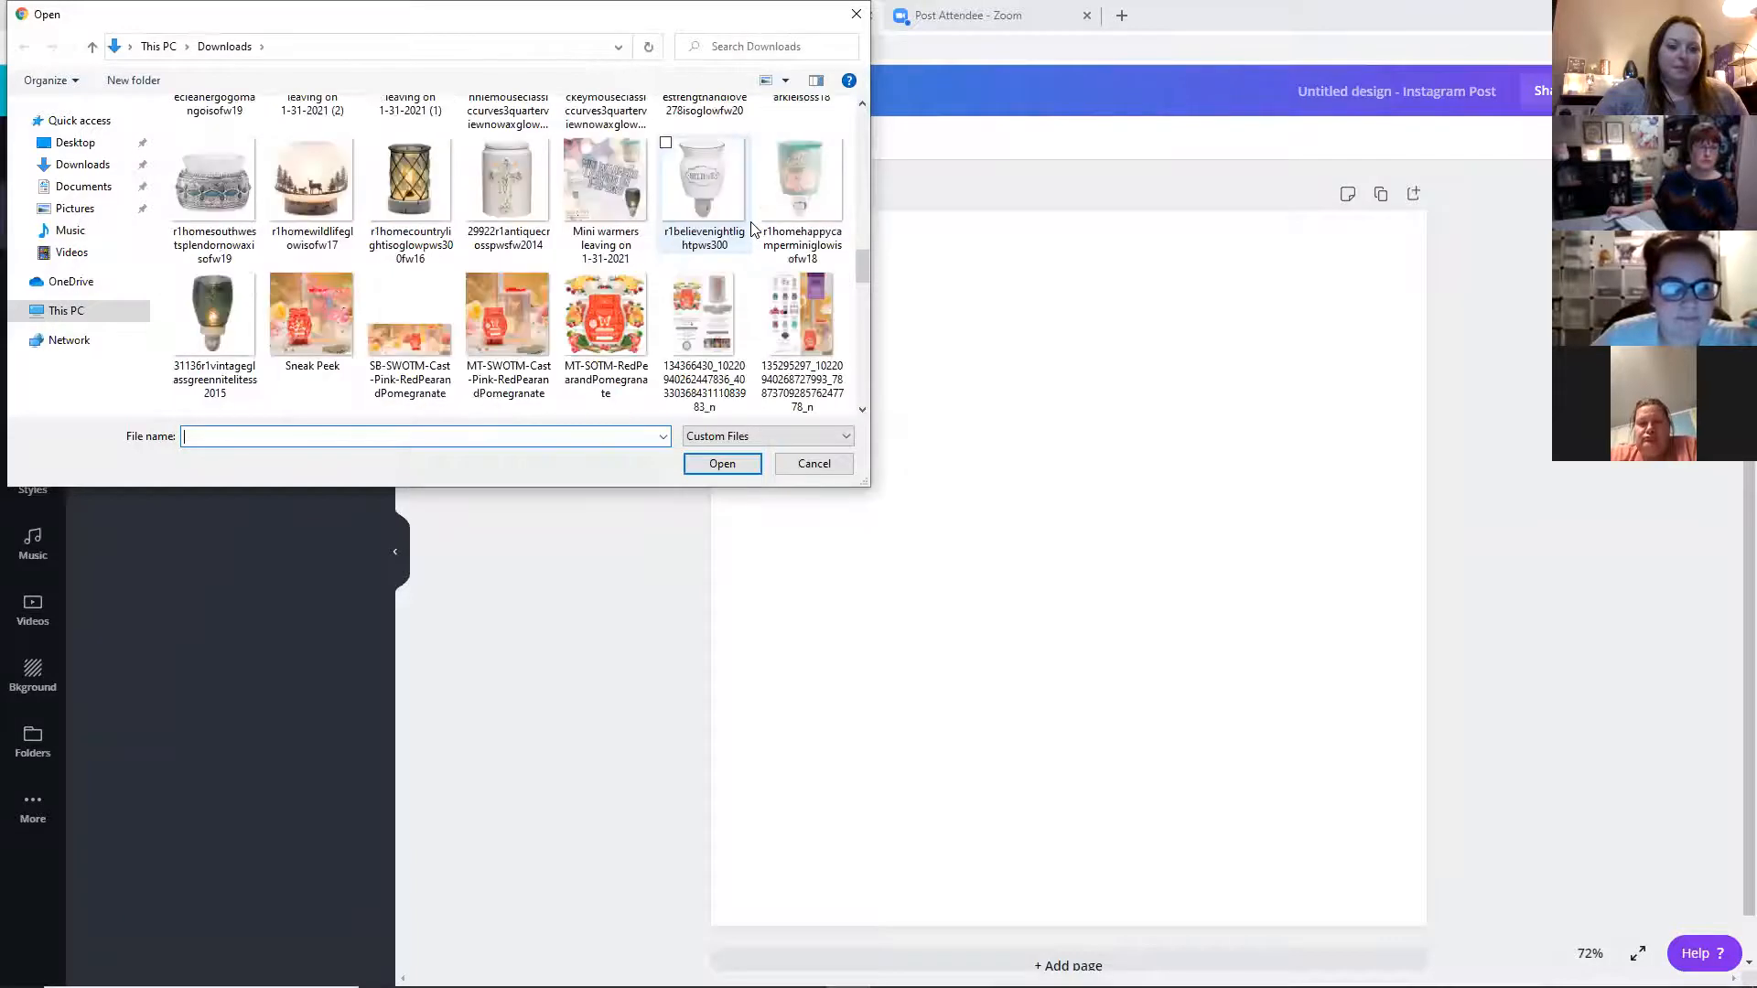
left_click(500, 313)
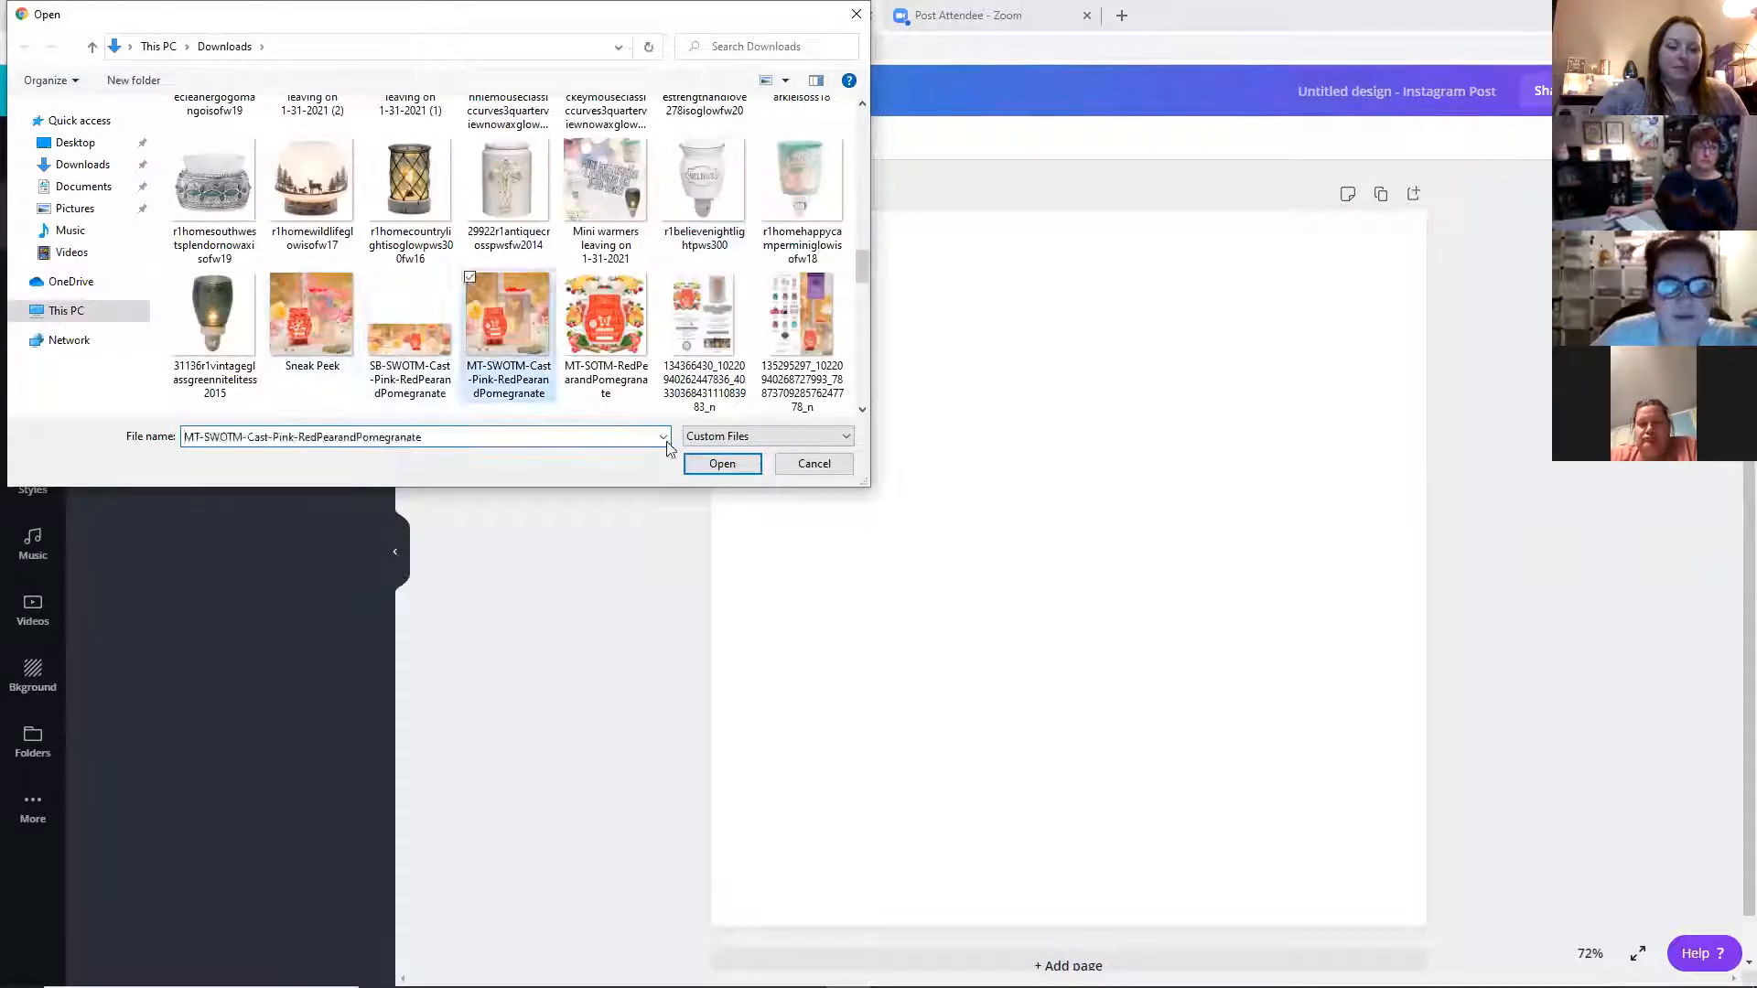
left_click(722, 463)
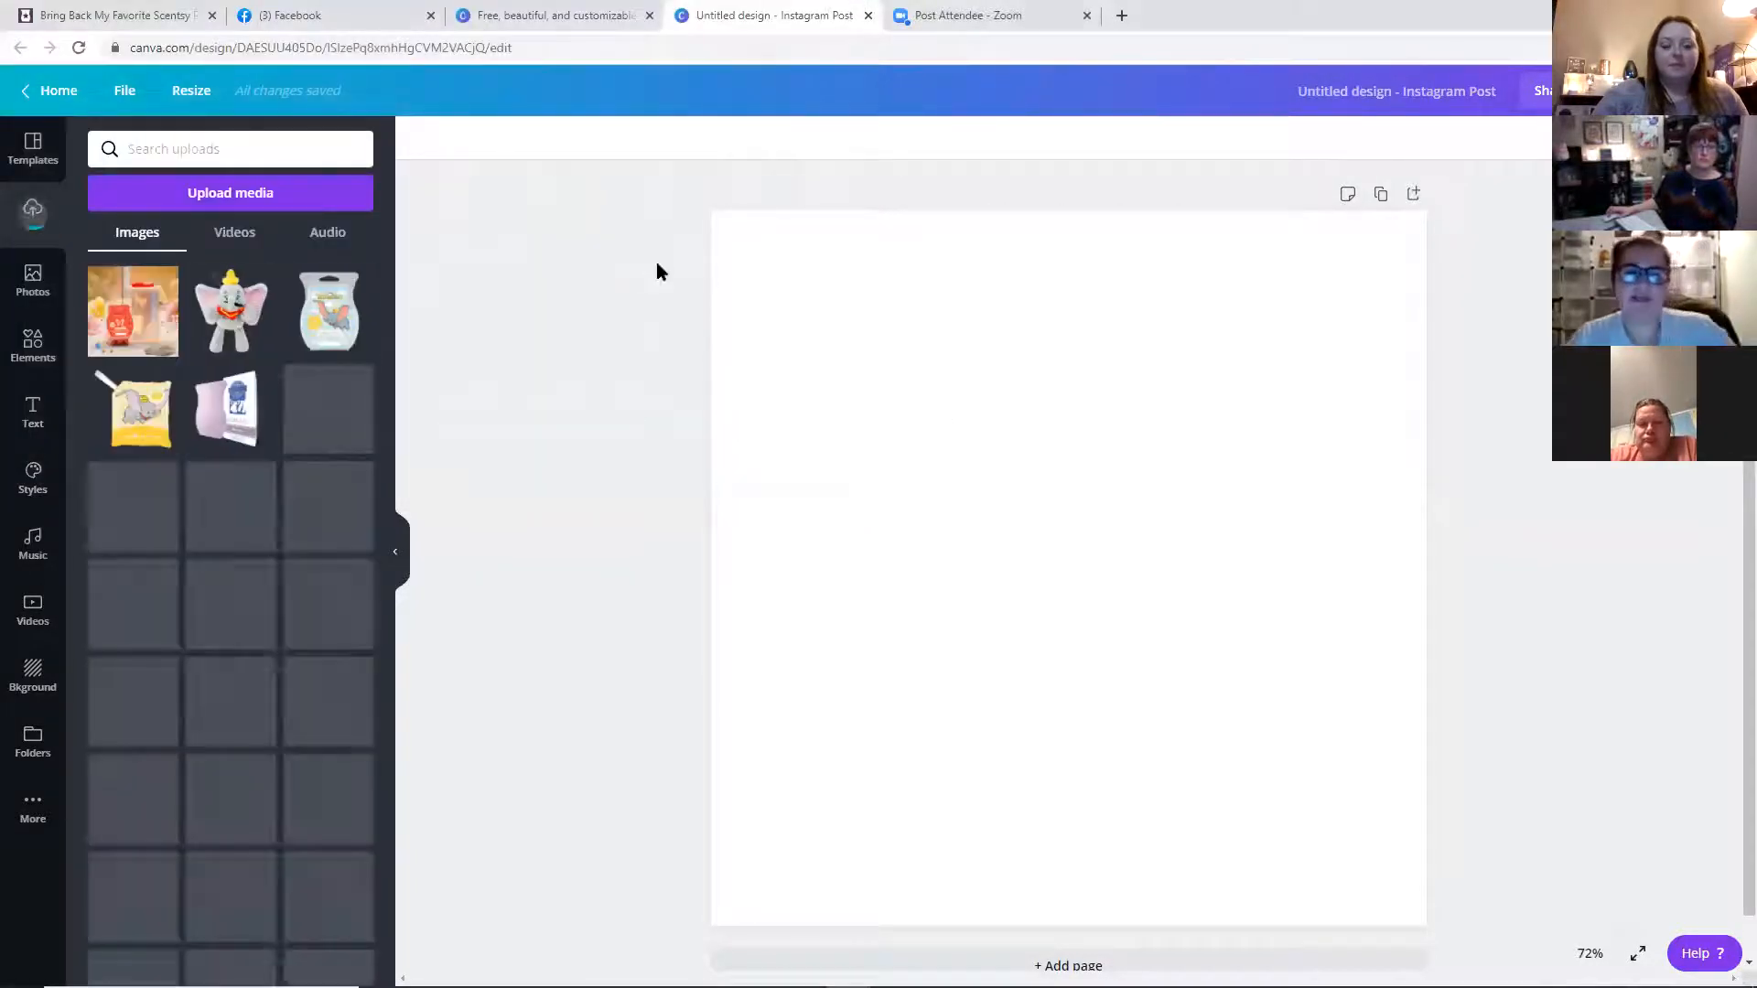
Add the uploaded warmer photo to the page and stretch it to fill the whole canvas
left_click(154, 304)
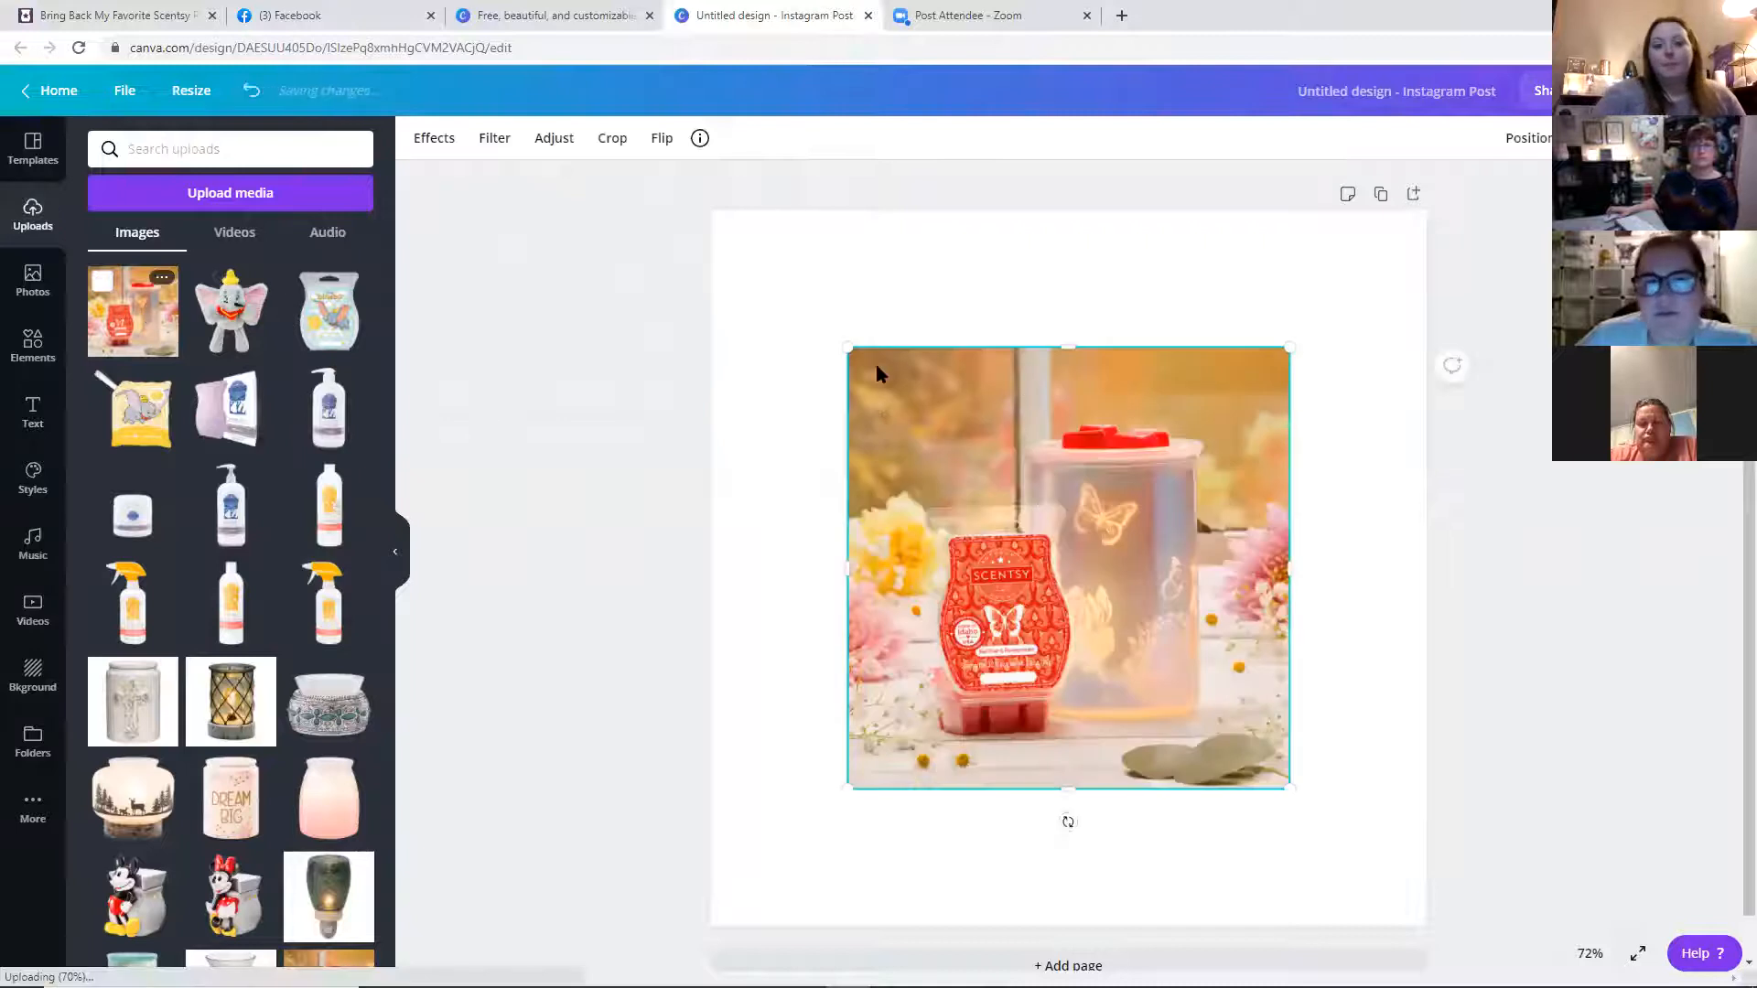
left_click_drag(849, 348, 745, 245)
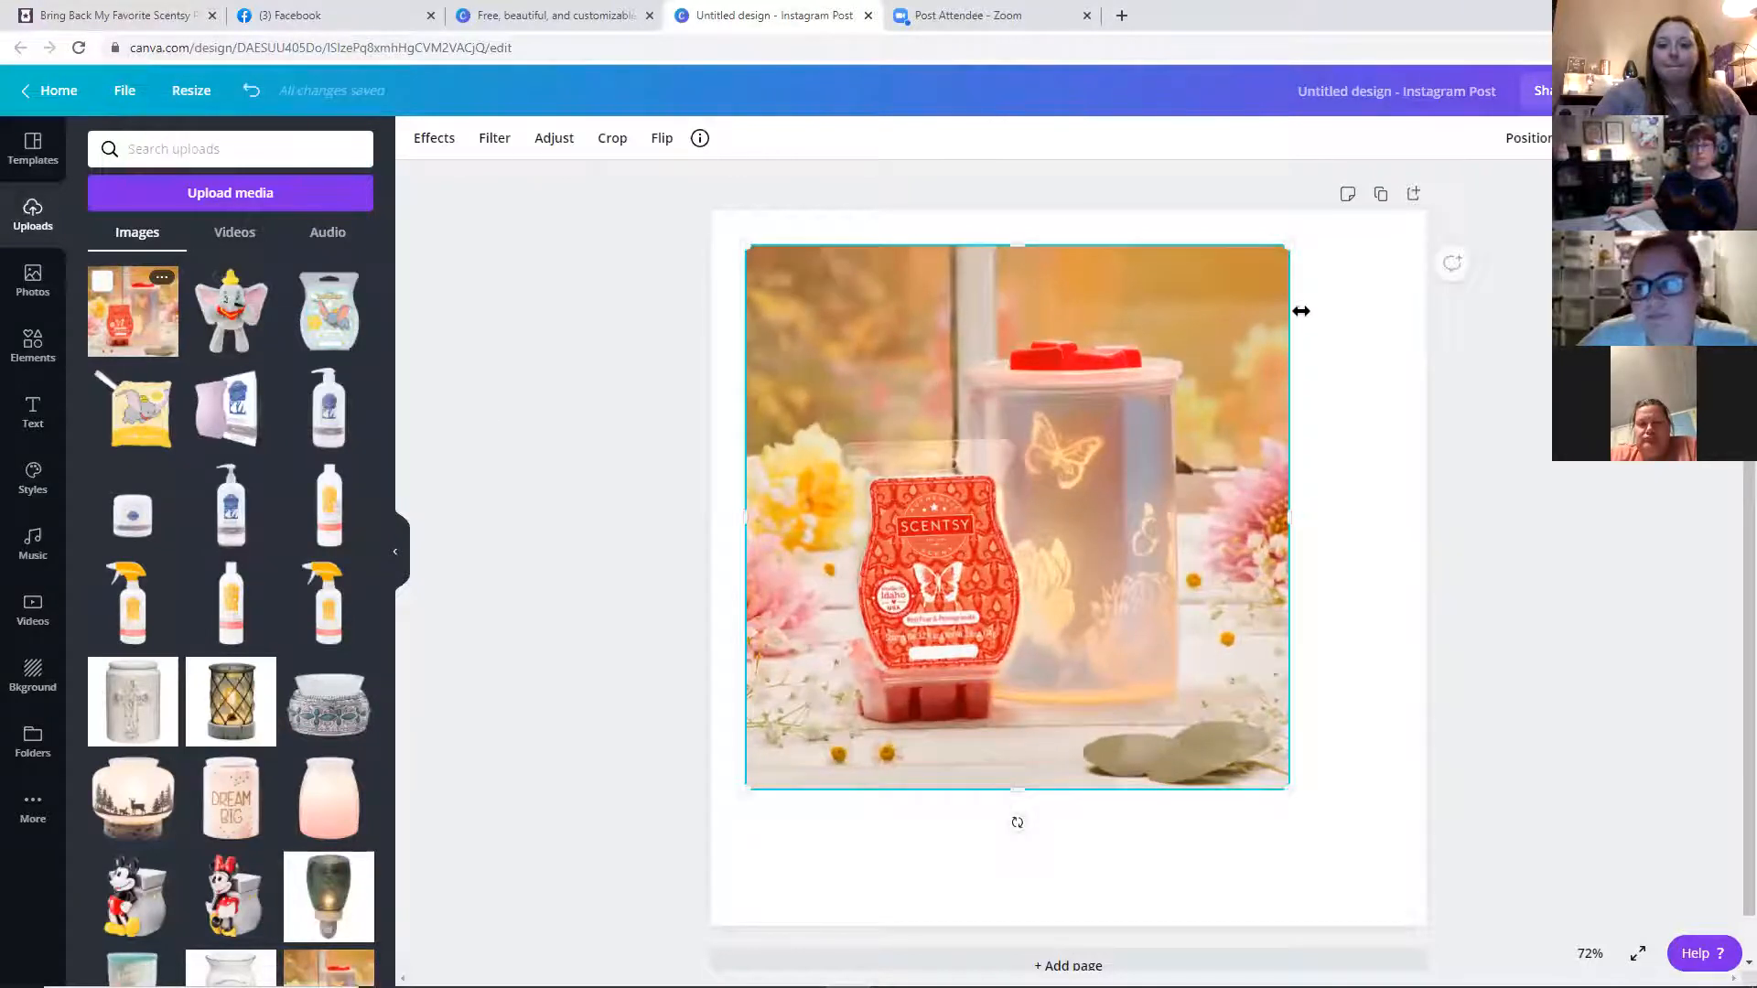
left_click_drag(1372, 408, 1430, 393)
left_click_drag(1079, 244, 1068, 205)
left_click_drag(745, 294, 709, 304)
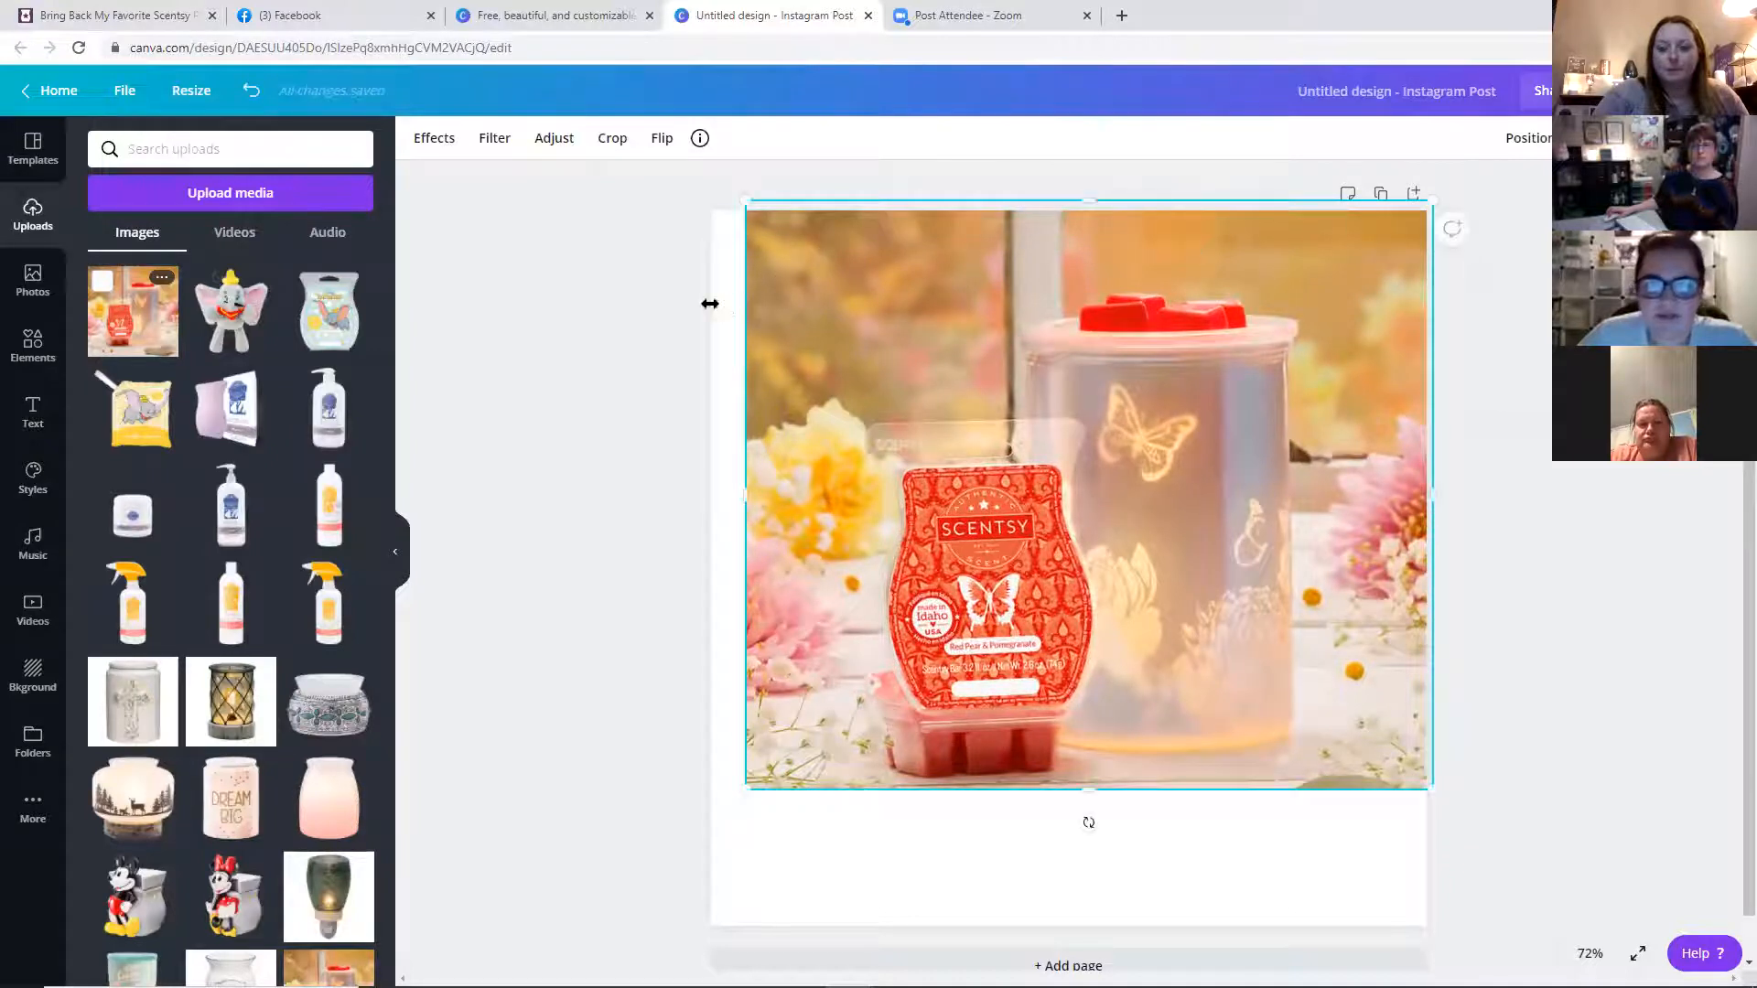
left_click_drag(1062, 786, 1083, 944)
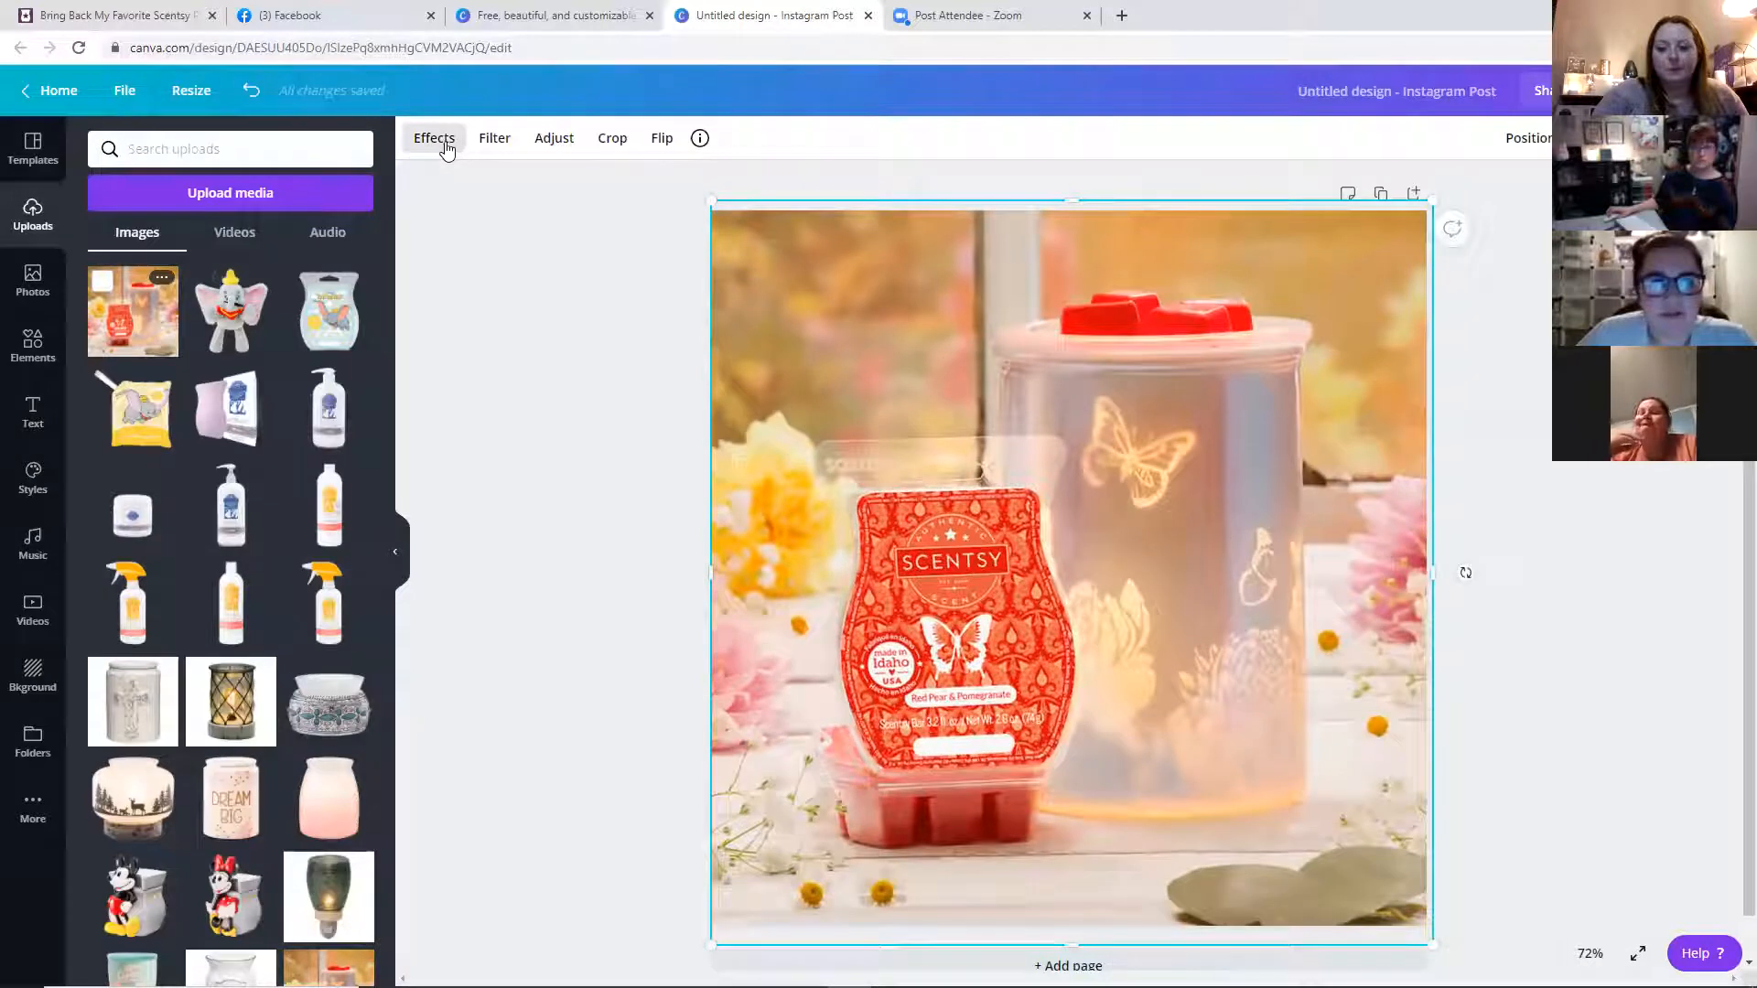
Try several photo effects, then apply Slice with Offset set to 0.038 and Position to 0.06
left_click(445, 147)
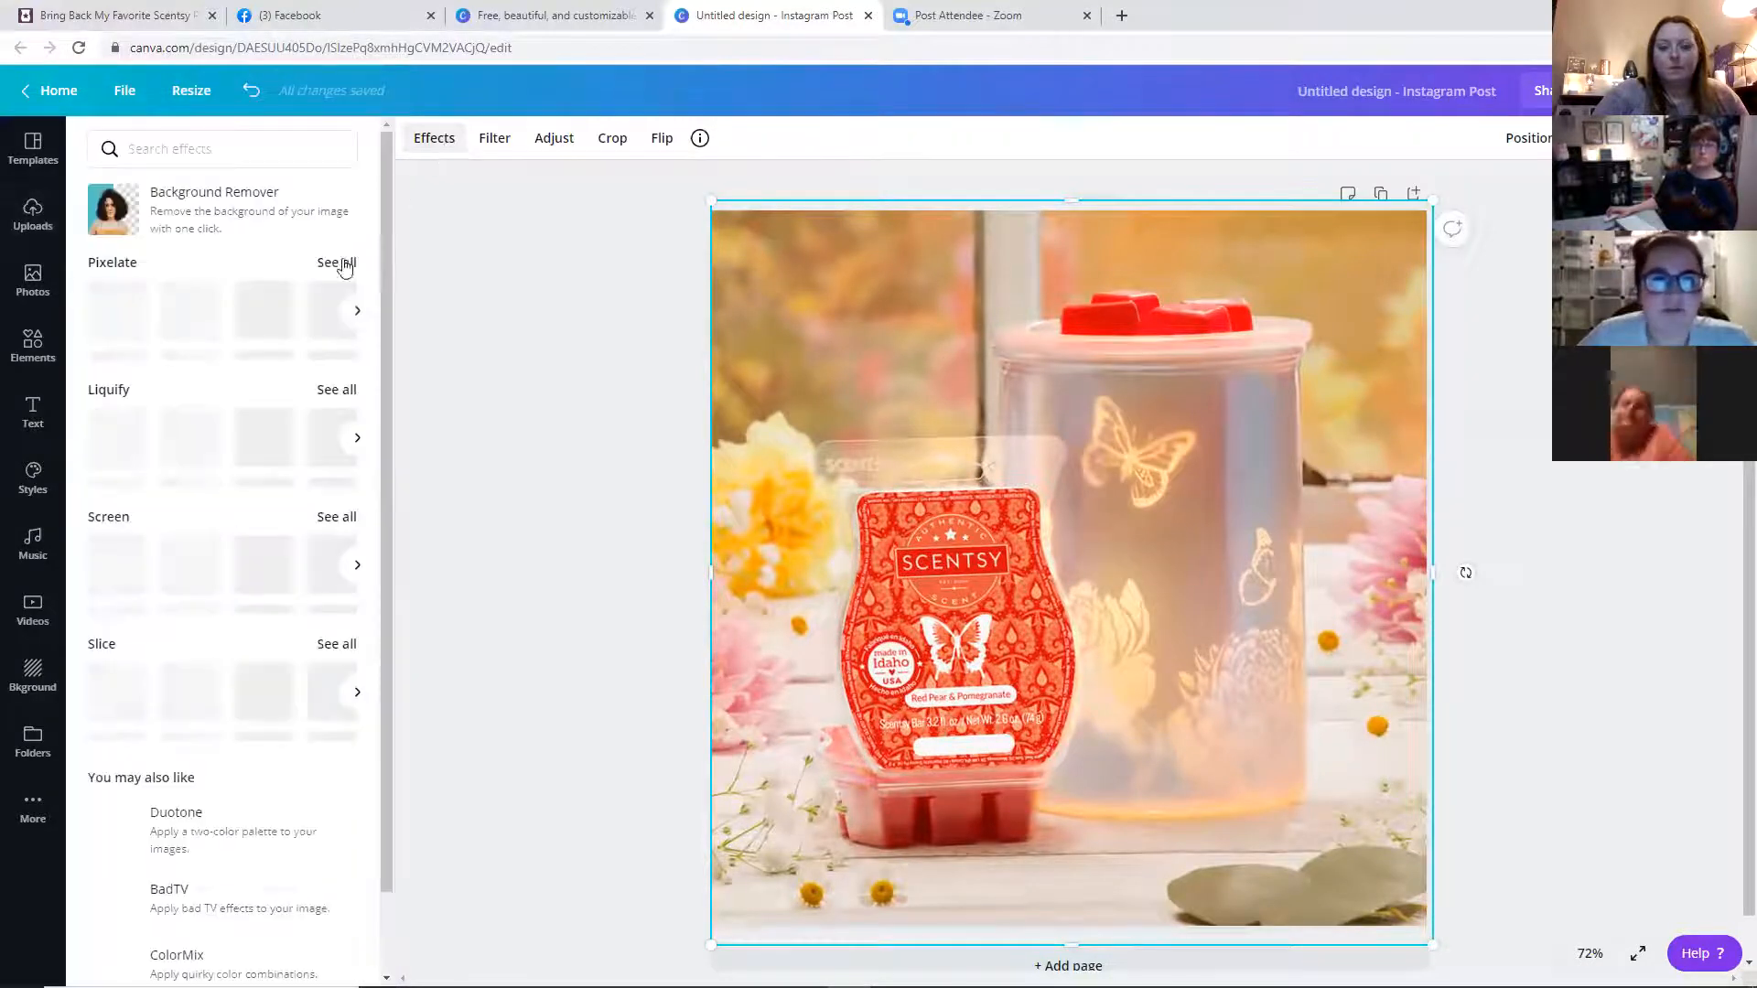
left_click(358, 312)
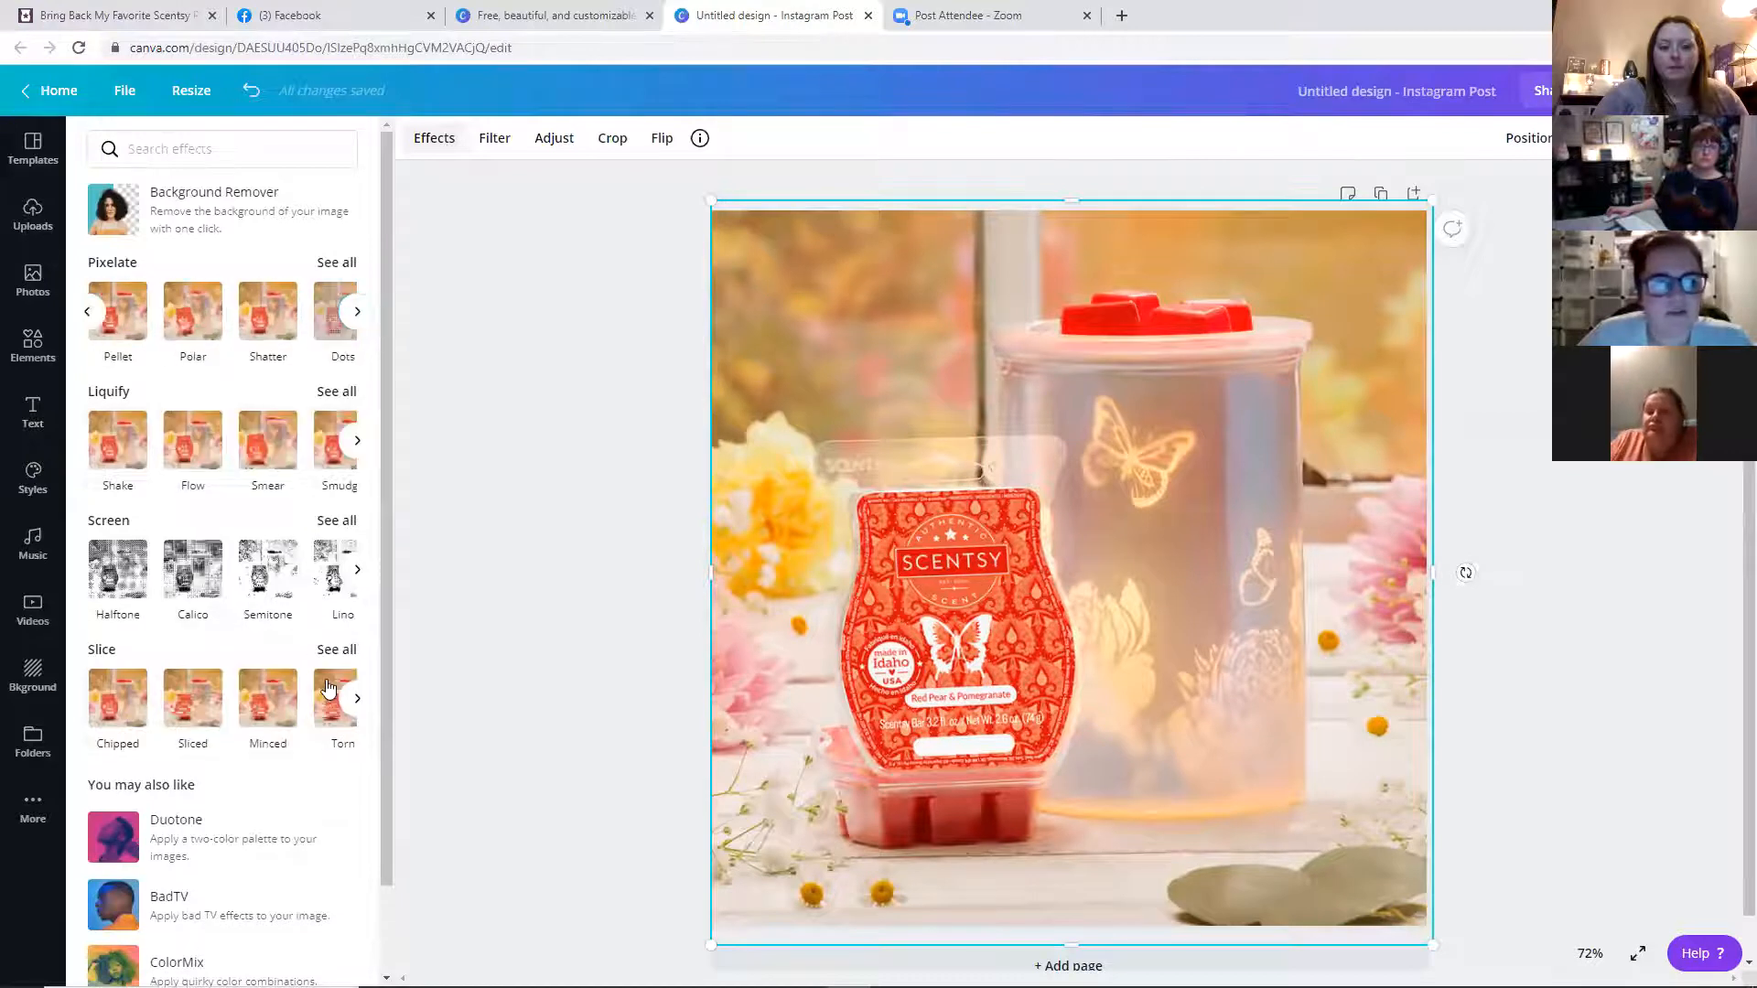
left_click(328, 324)
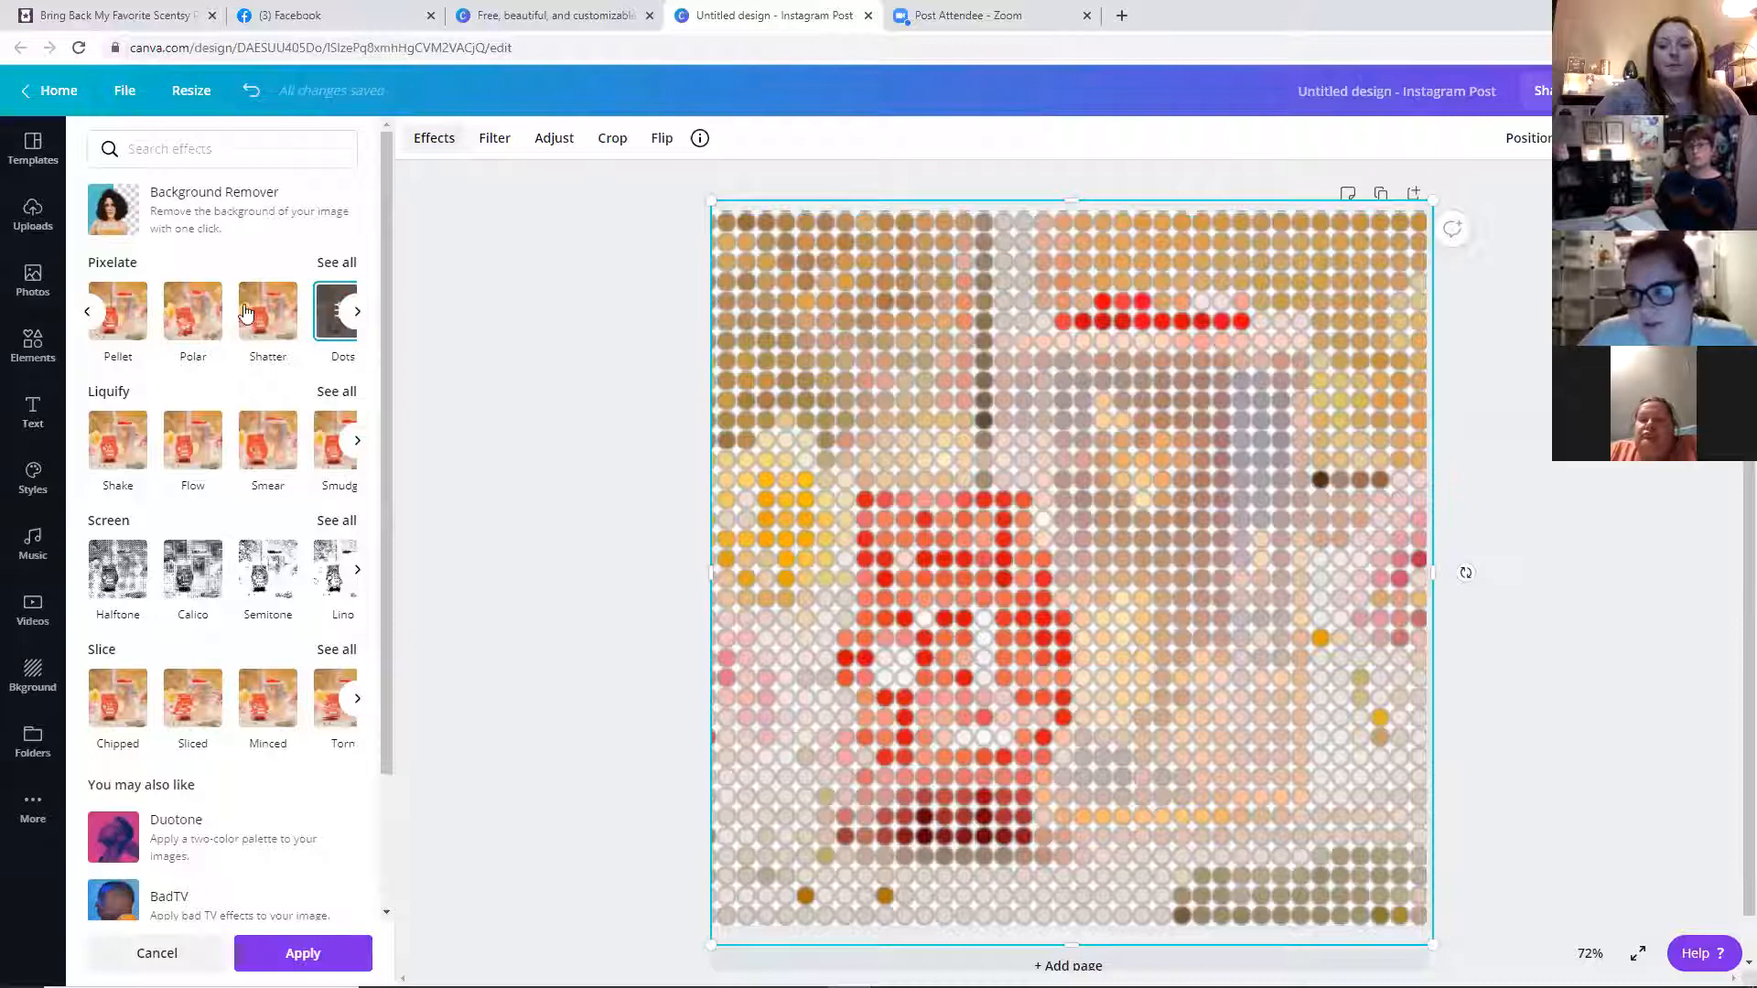
left_click(281, 444)
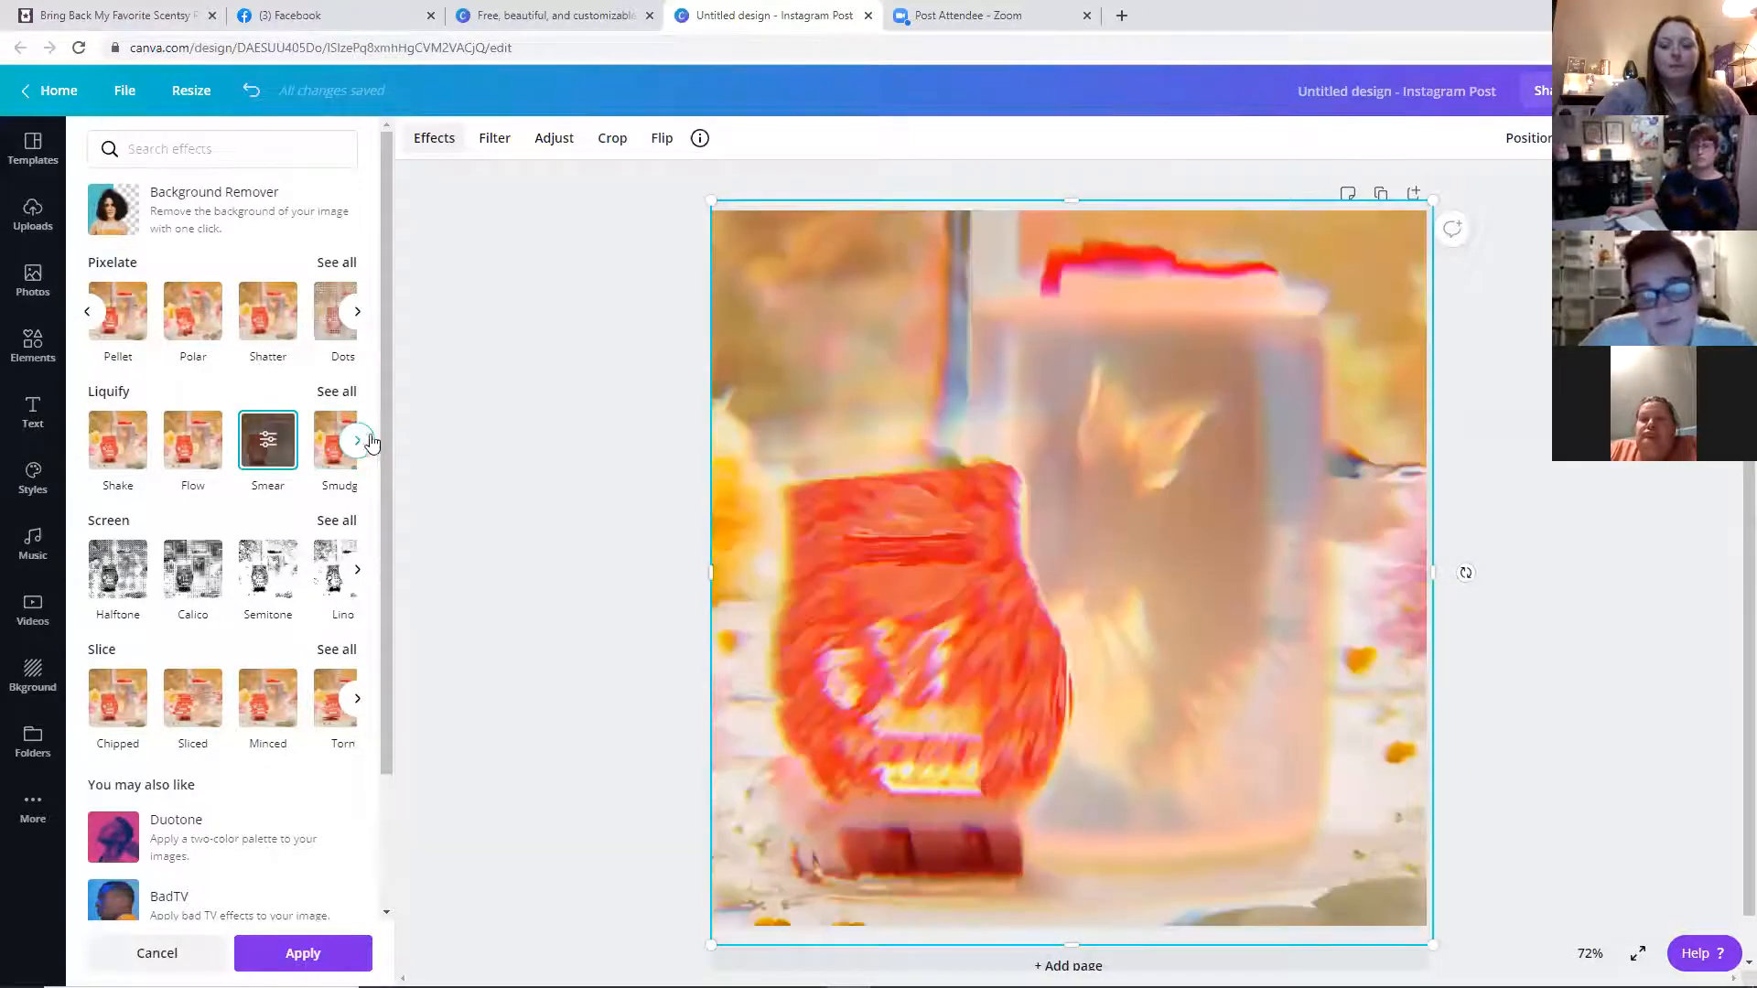
left_click(358, 441)
left_click(358, 441)
left_click(358, 441)
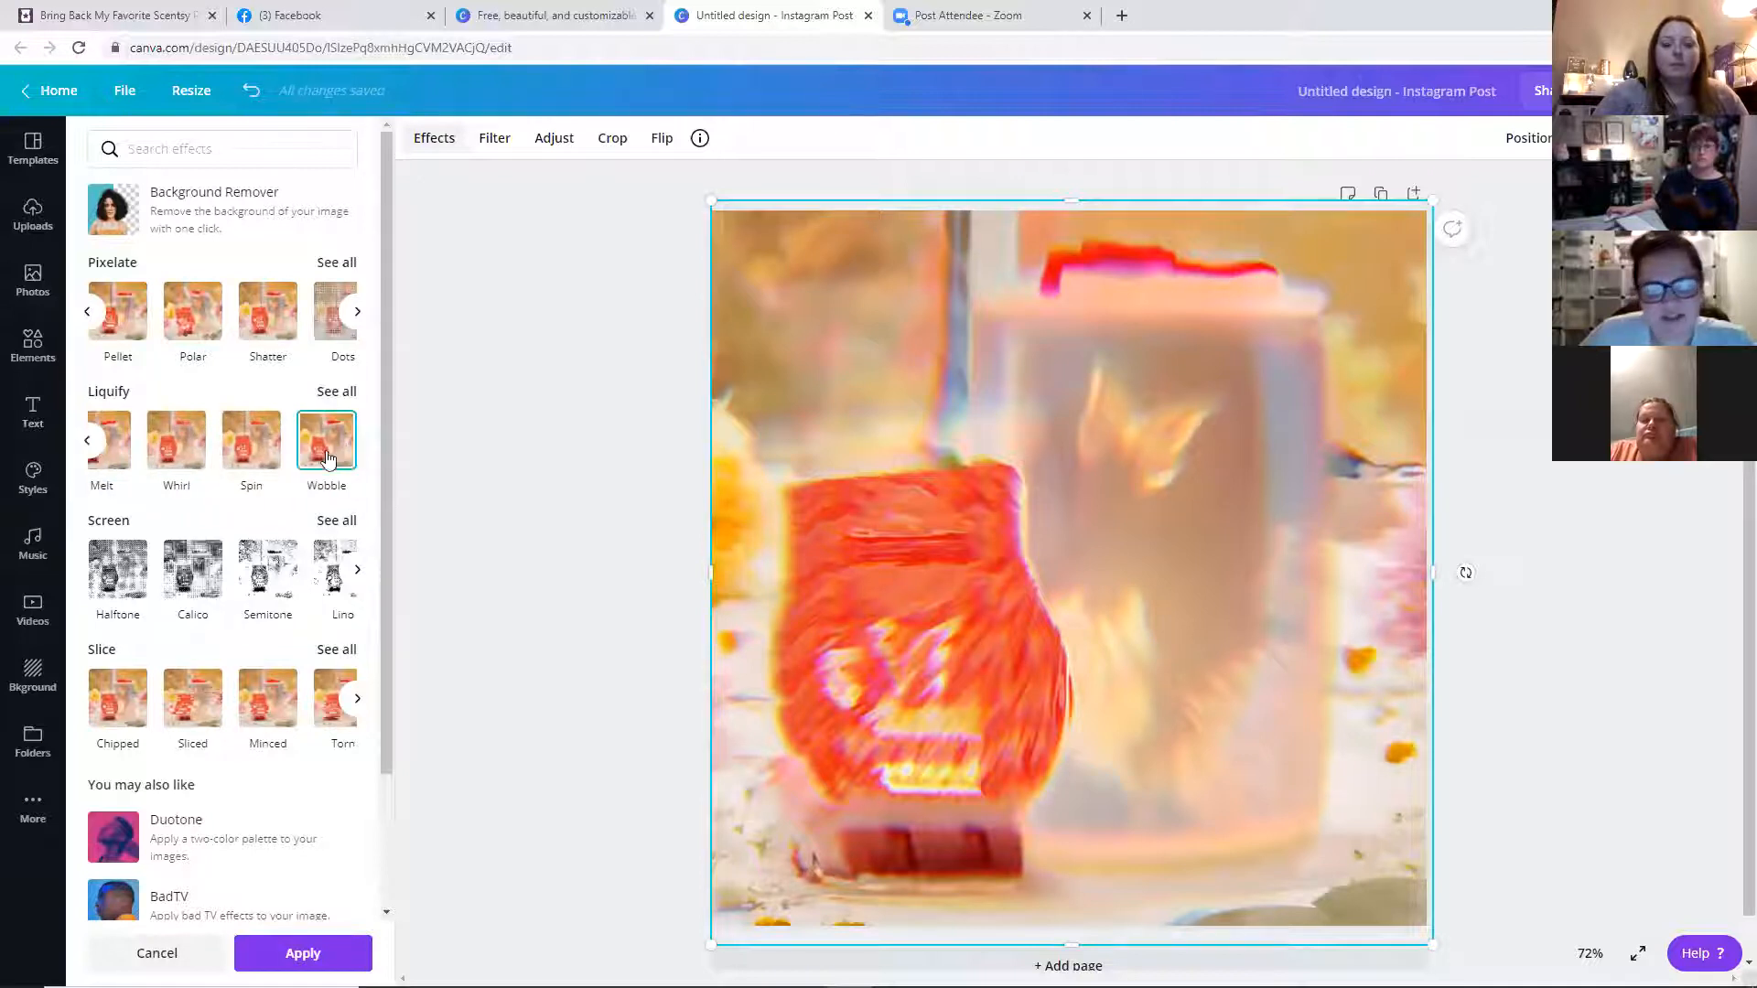
left_click(327, 457)
left_click(337, 716)
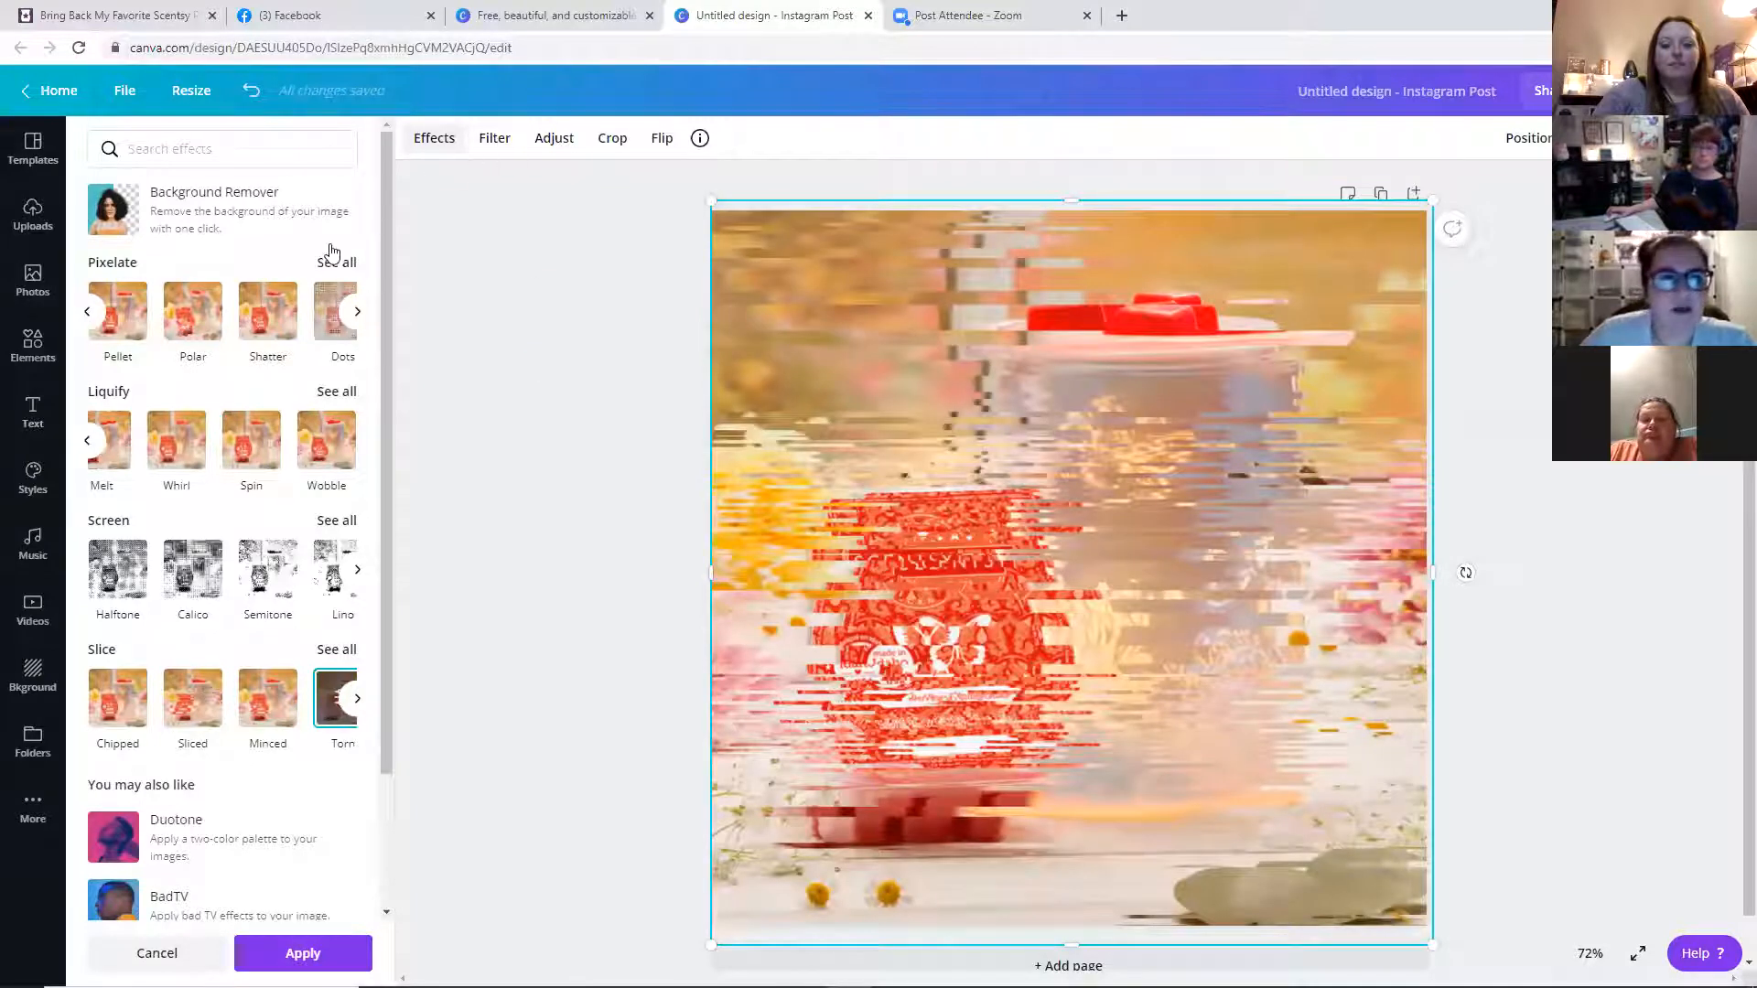
left_click(325, 721)
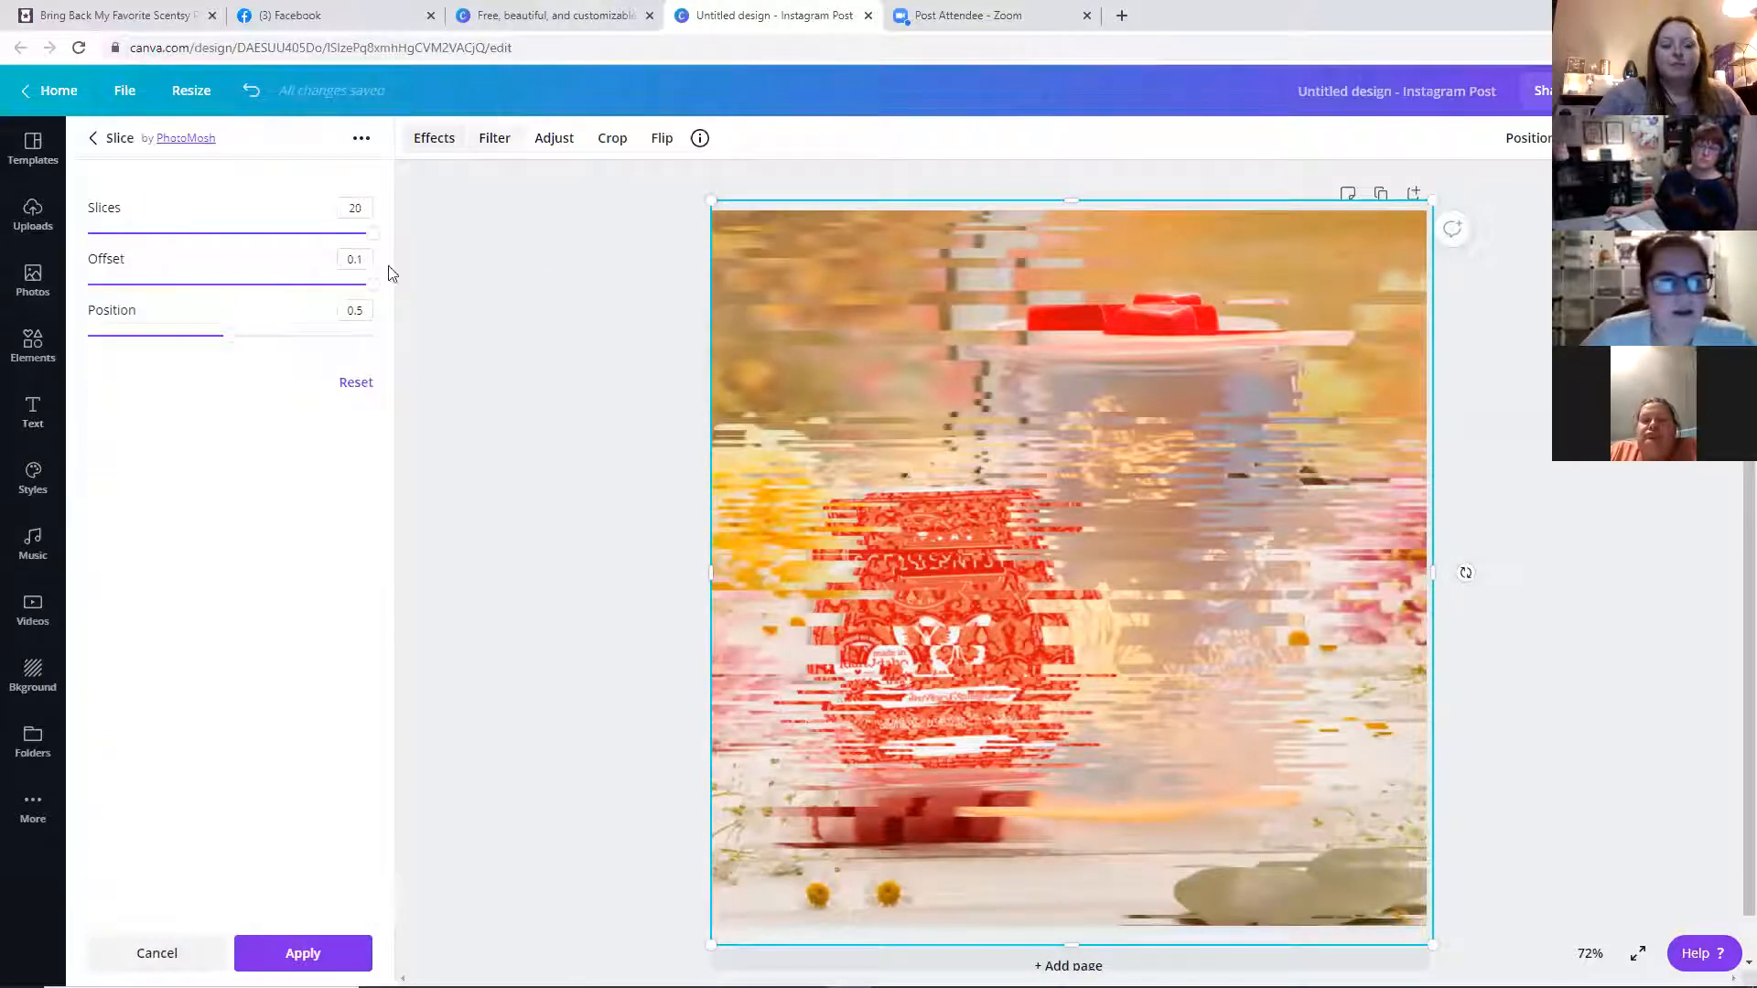
left_click_drag(225, 340, 104, 336)
left_click_drag(376, 291, 196, 298)
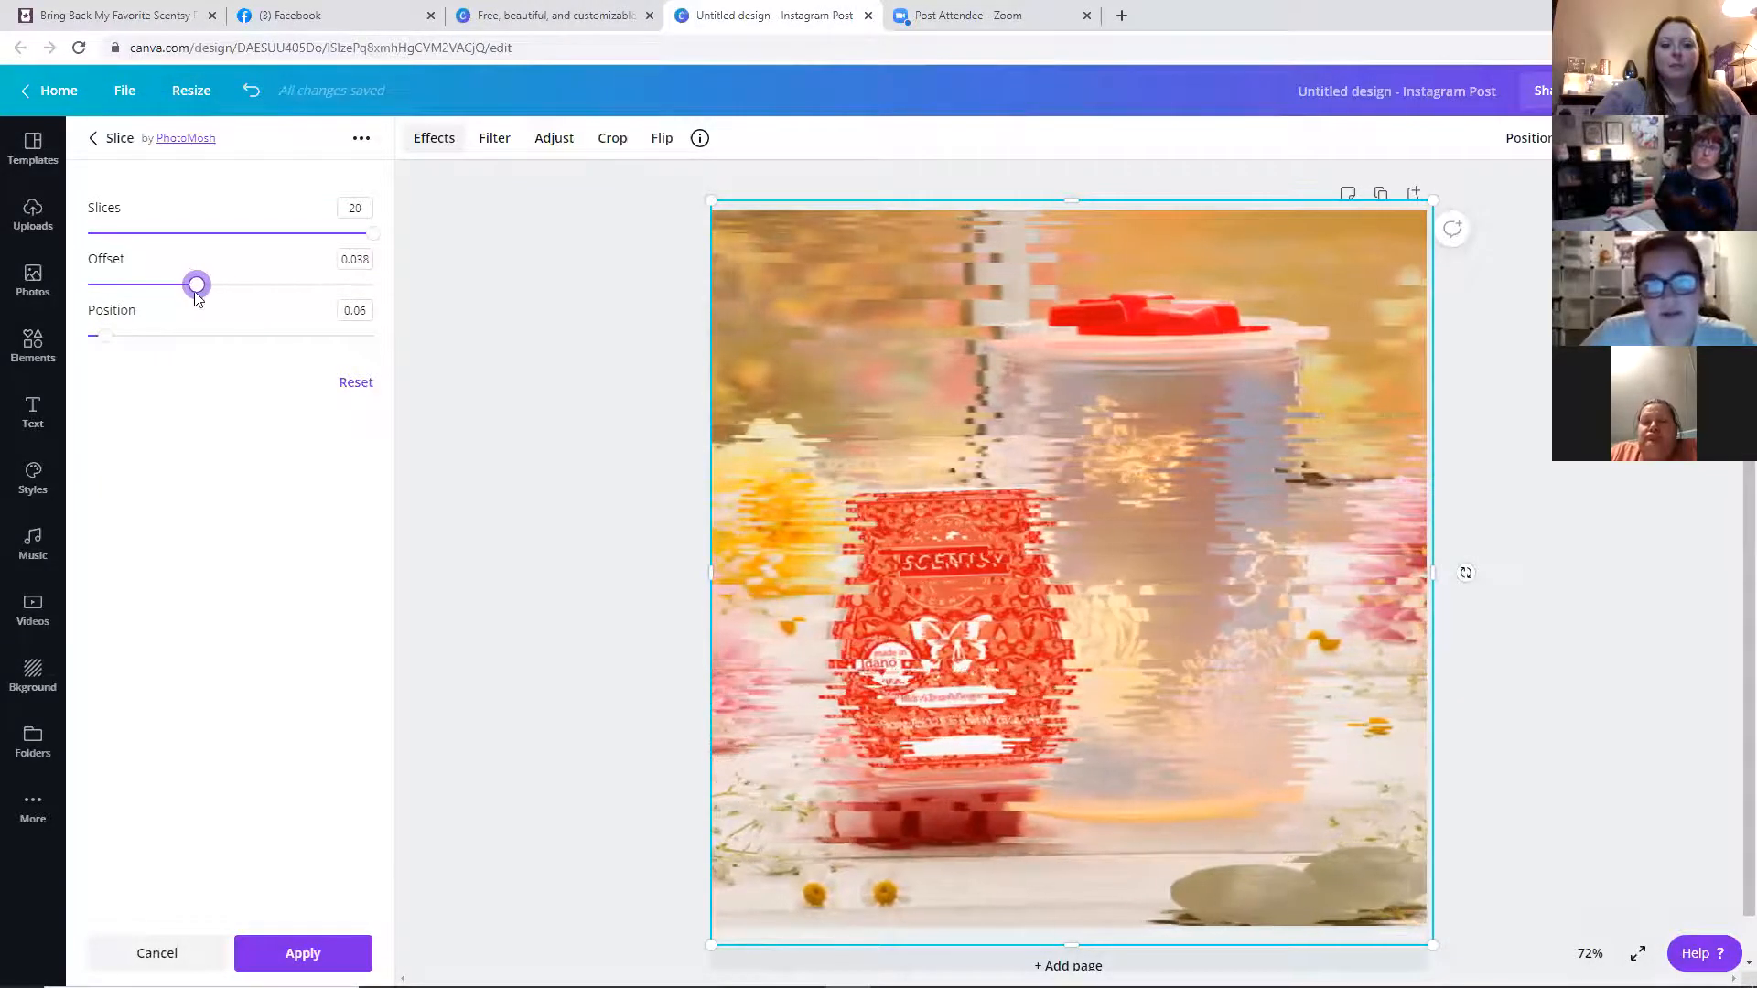
Set the photo's Blur adjustment to 41
left_click(478, 143)
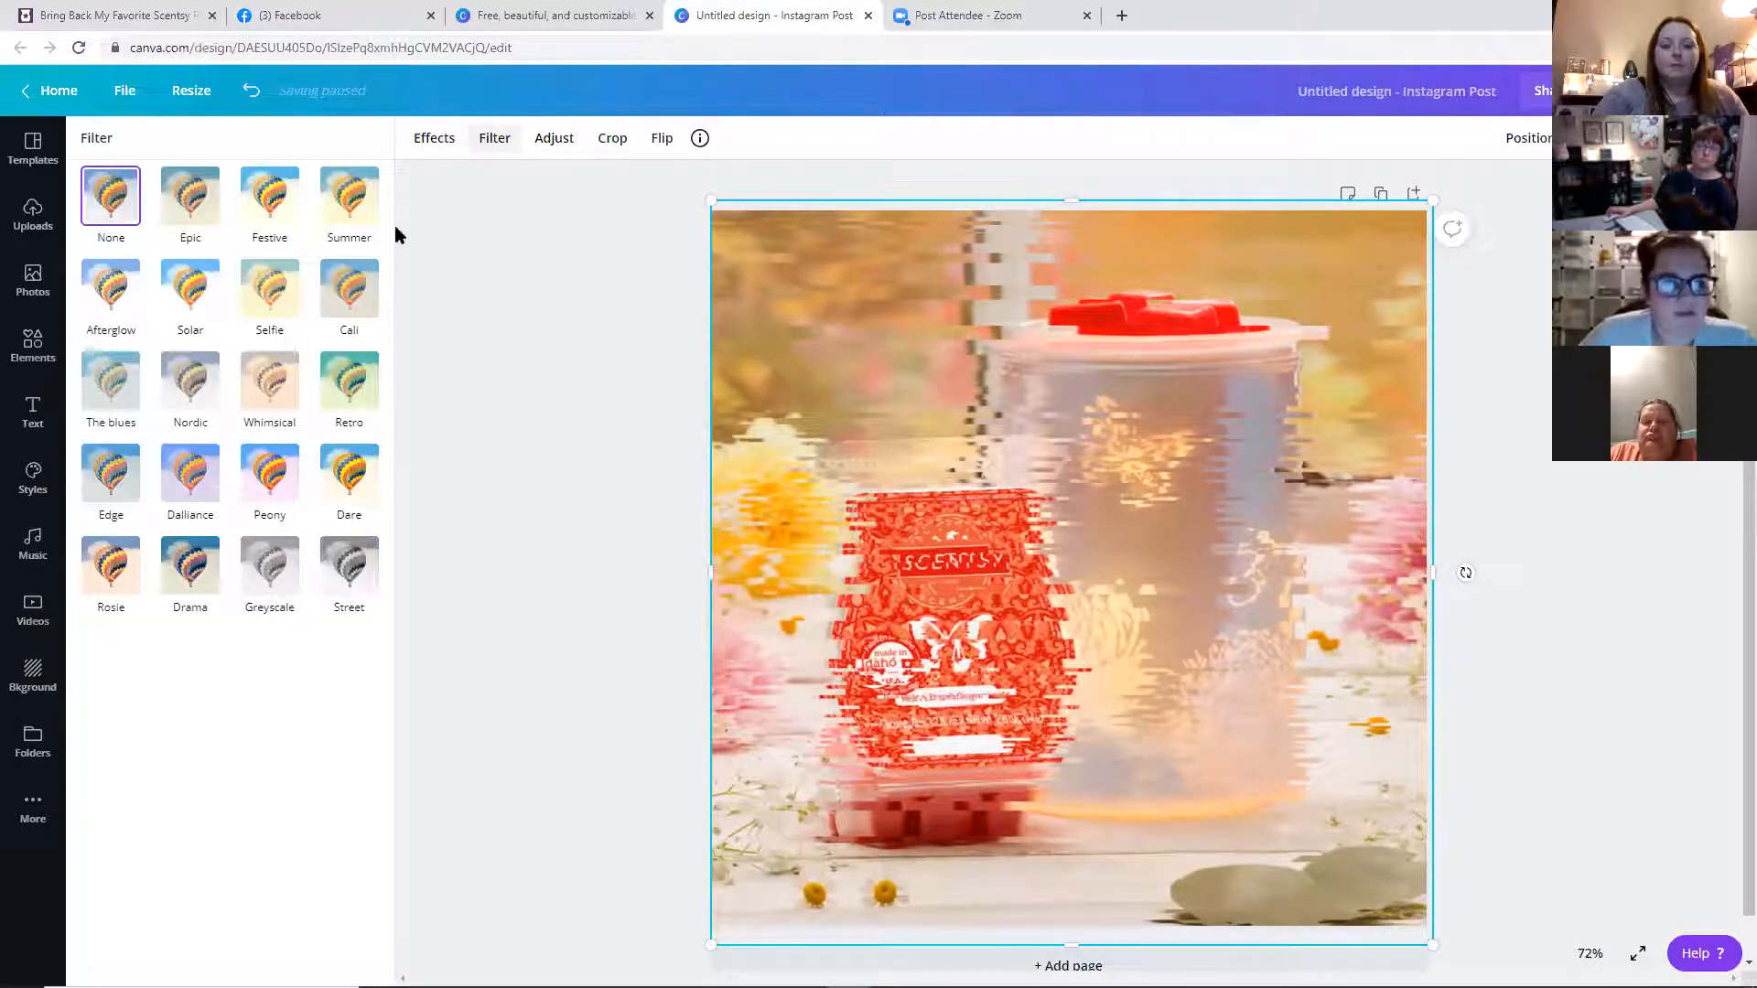
left_click(561, 146)
left_click_drag(253, 337, 277, 330)
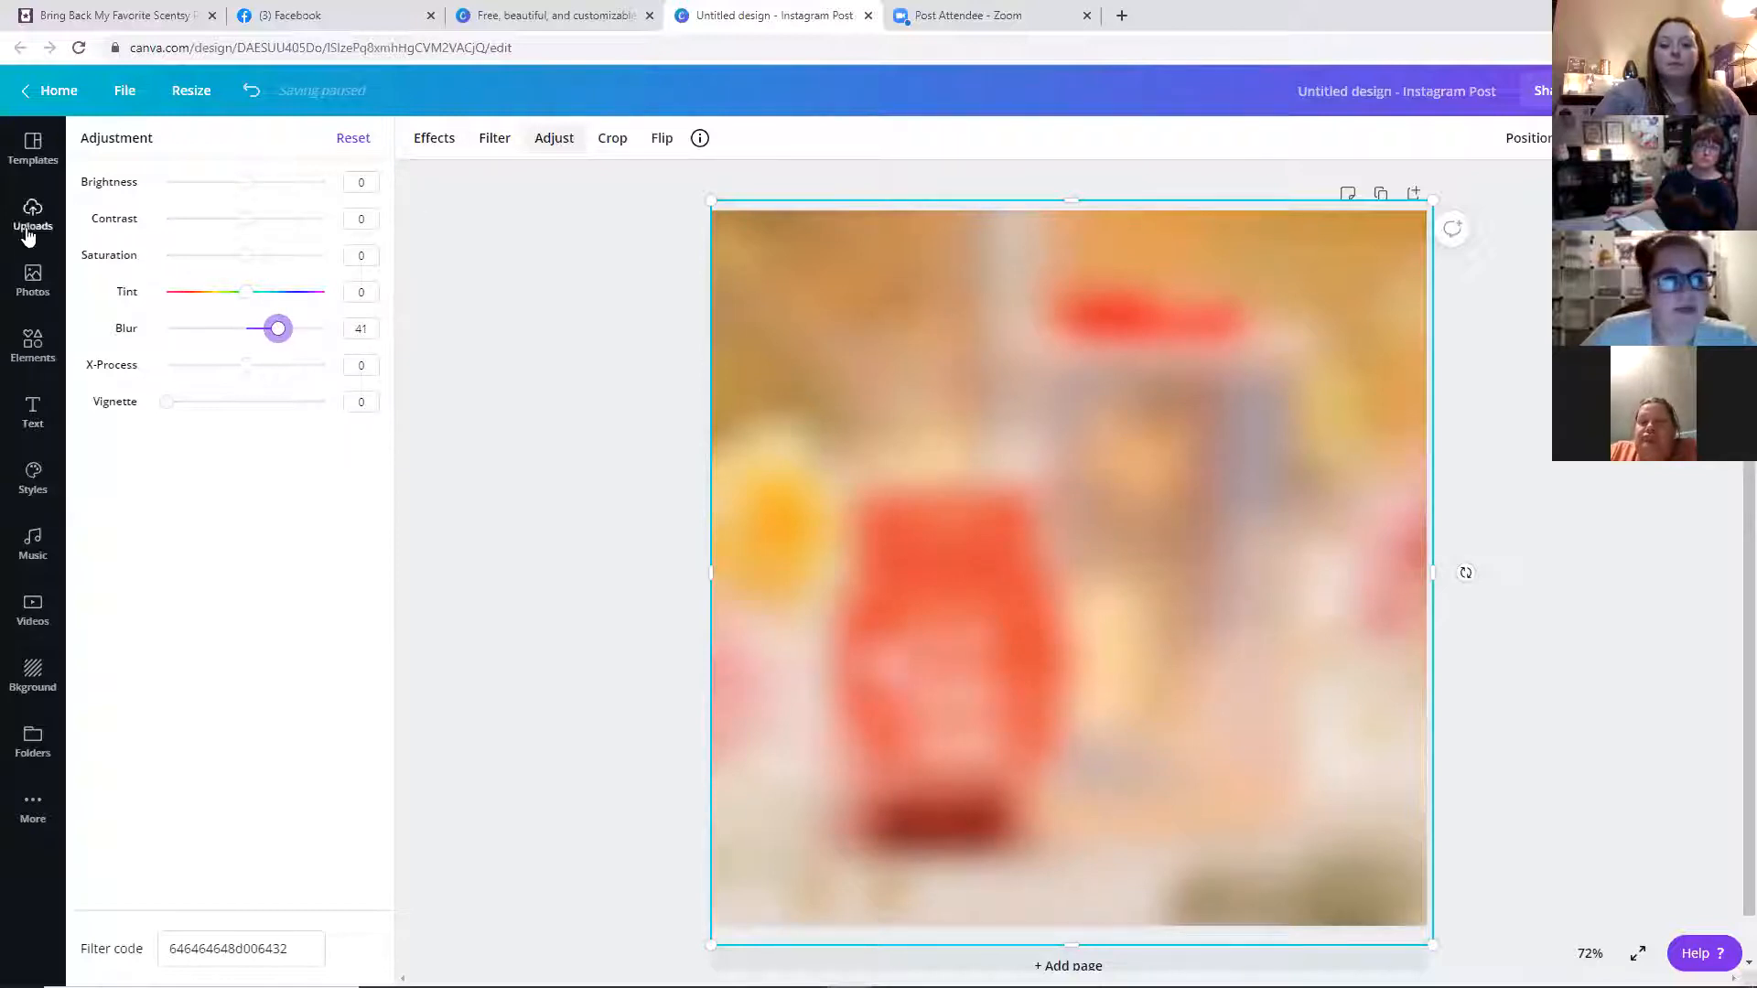
Search the elements for butterfly and add a solid butterfly silhouette to the page
left_click(37, 354)
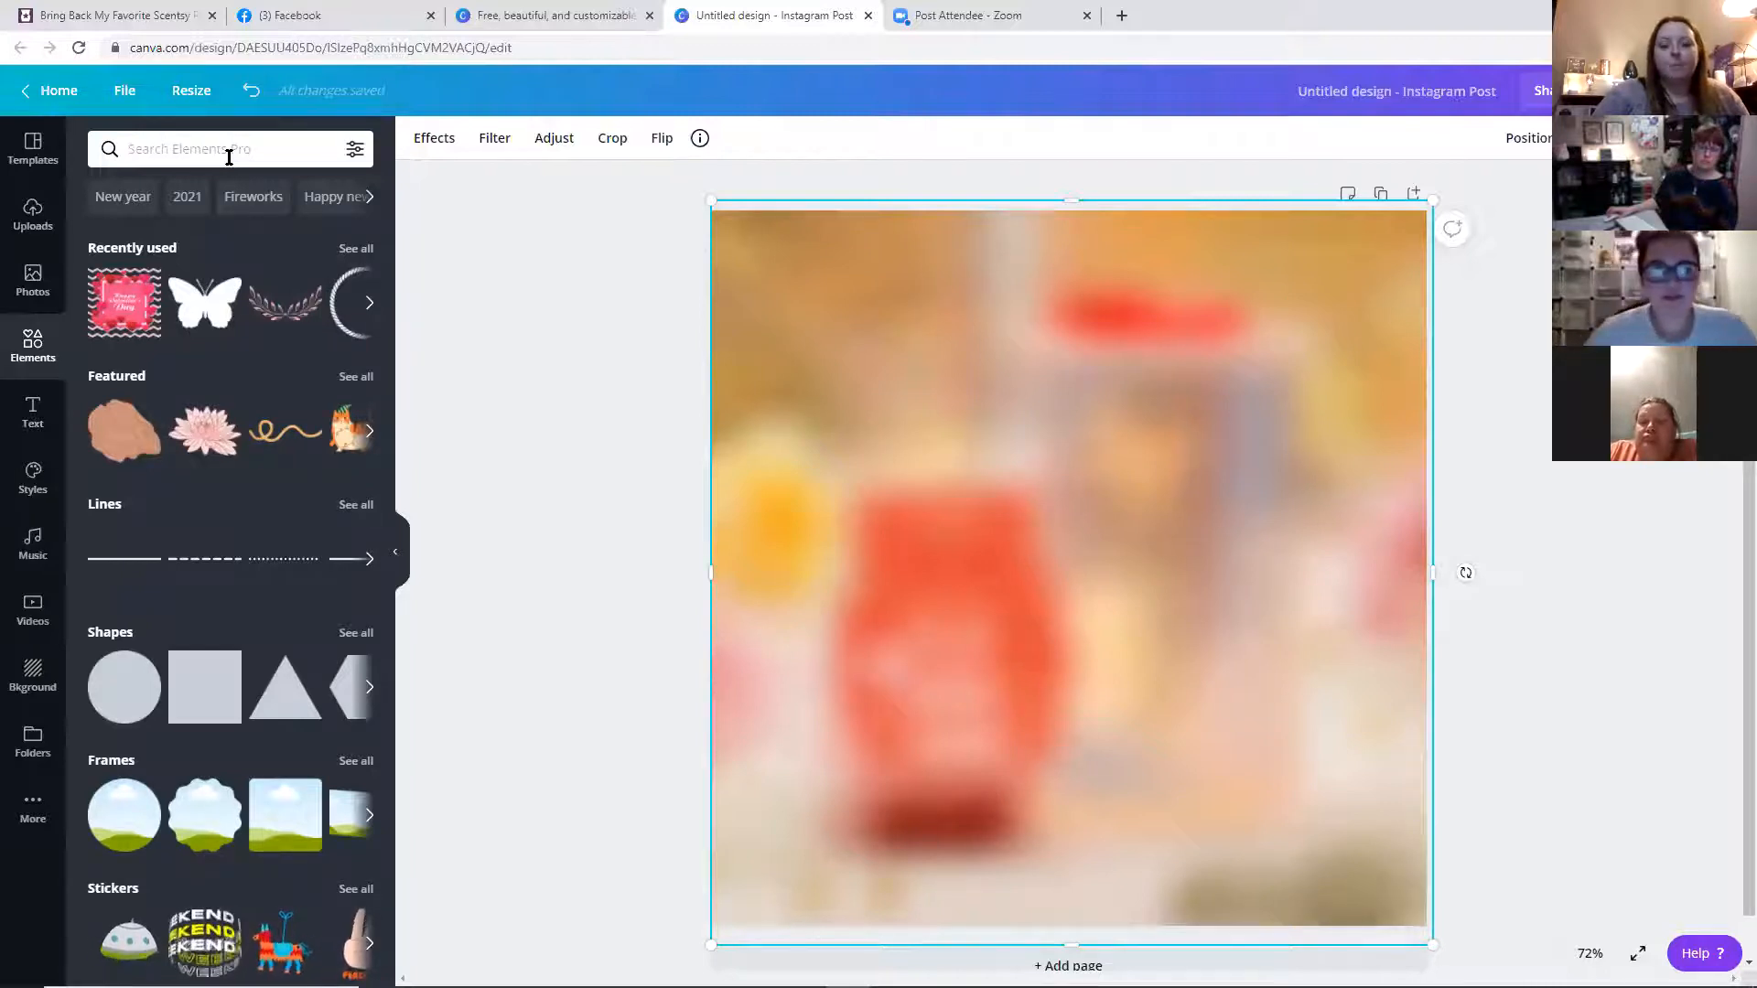
left_click(216, 152)
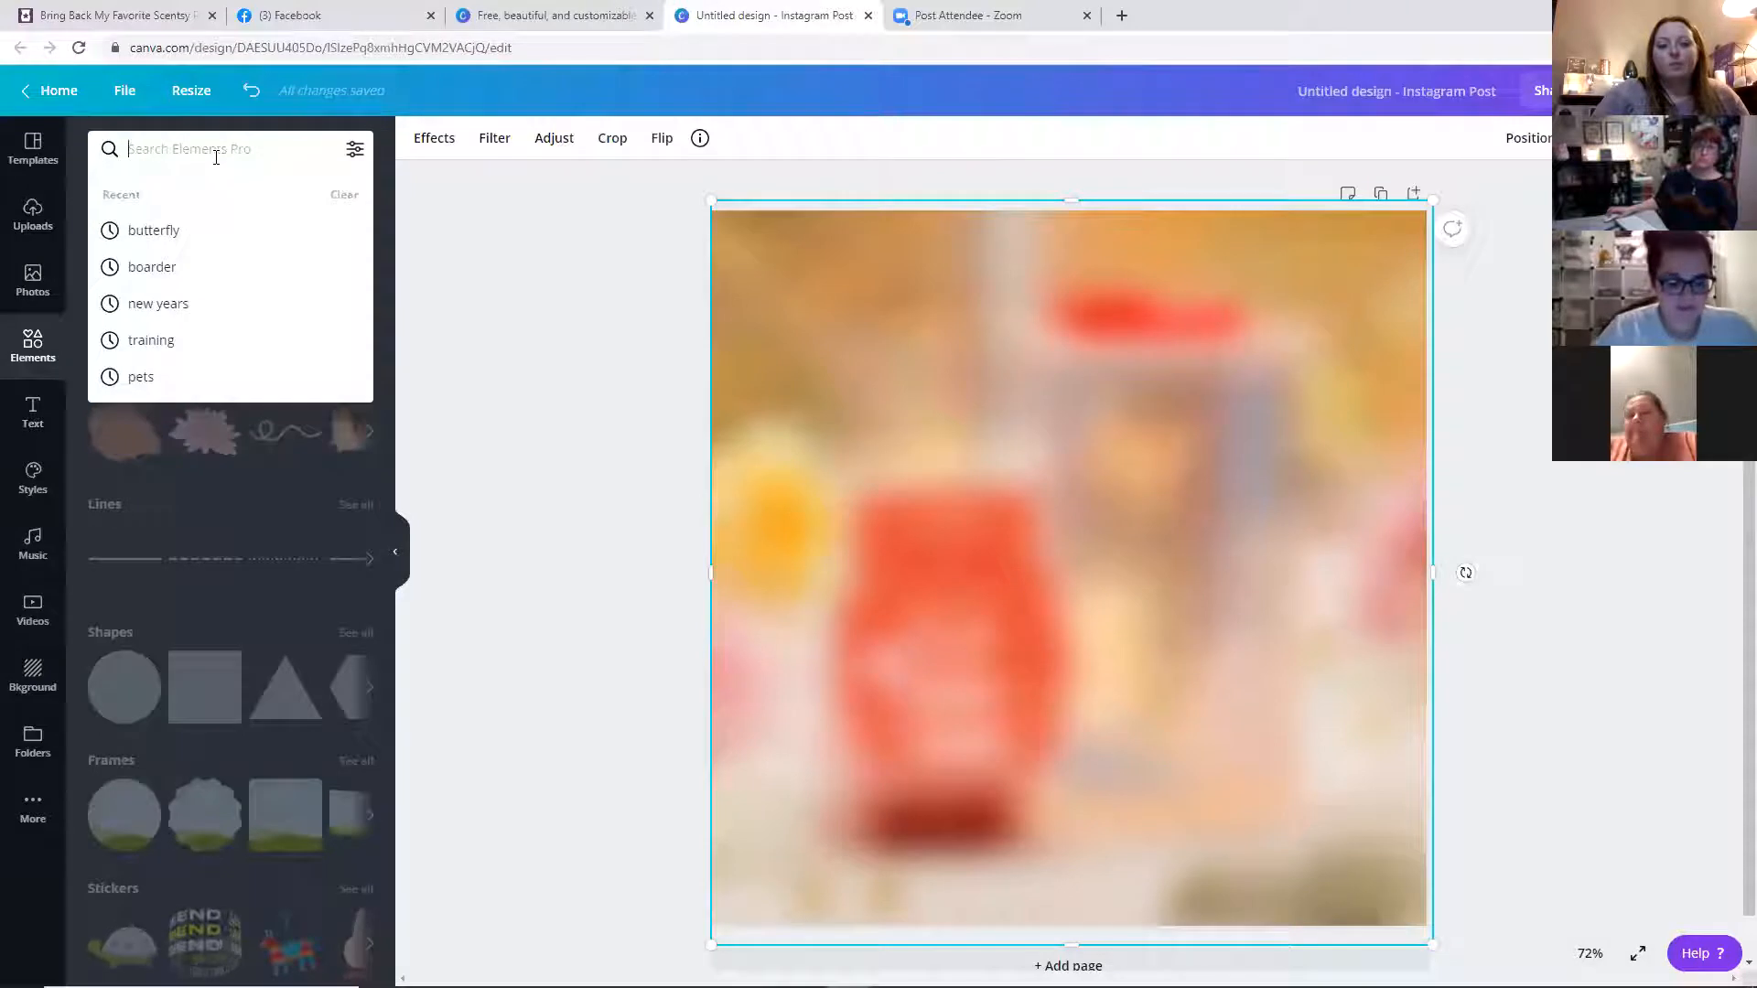
type("butterfly")
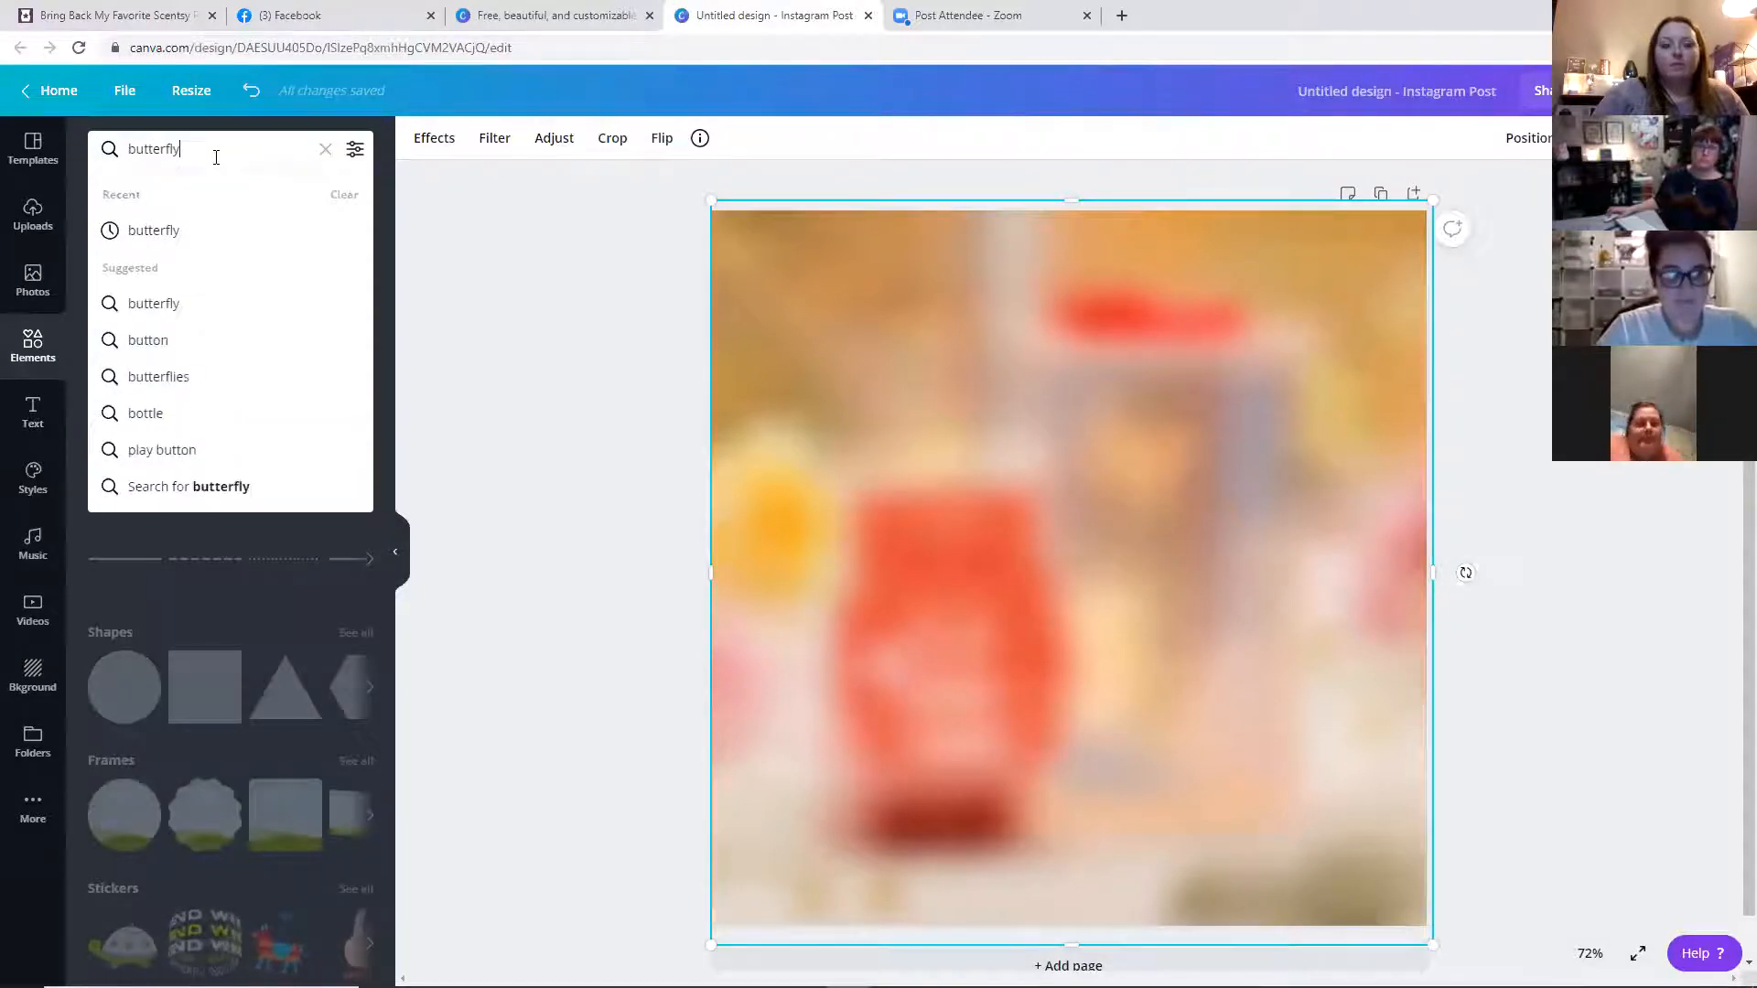
key("Return")
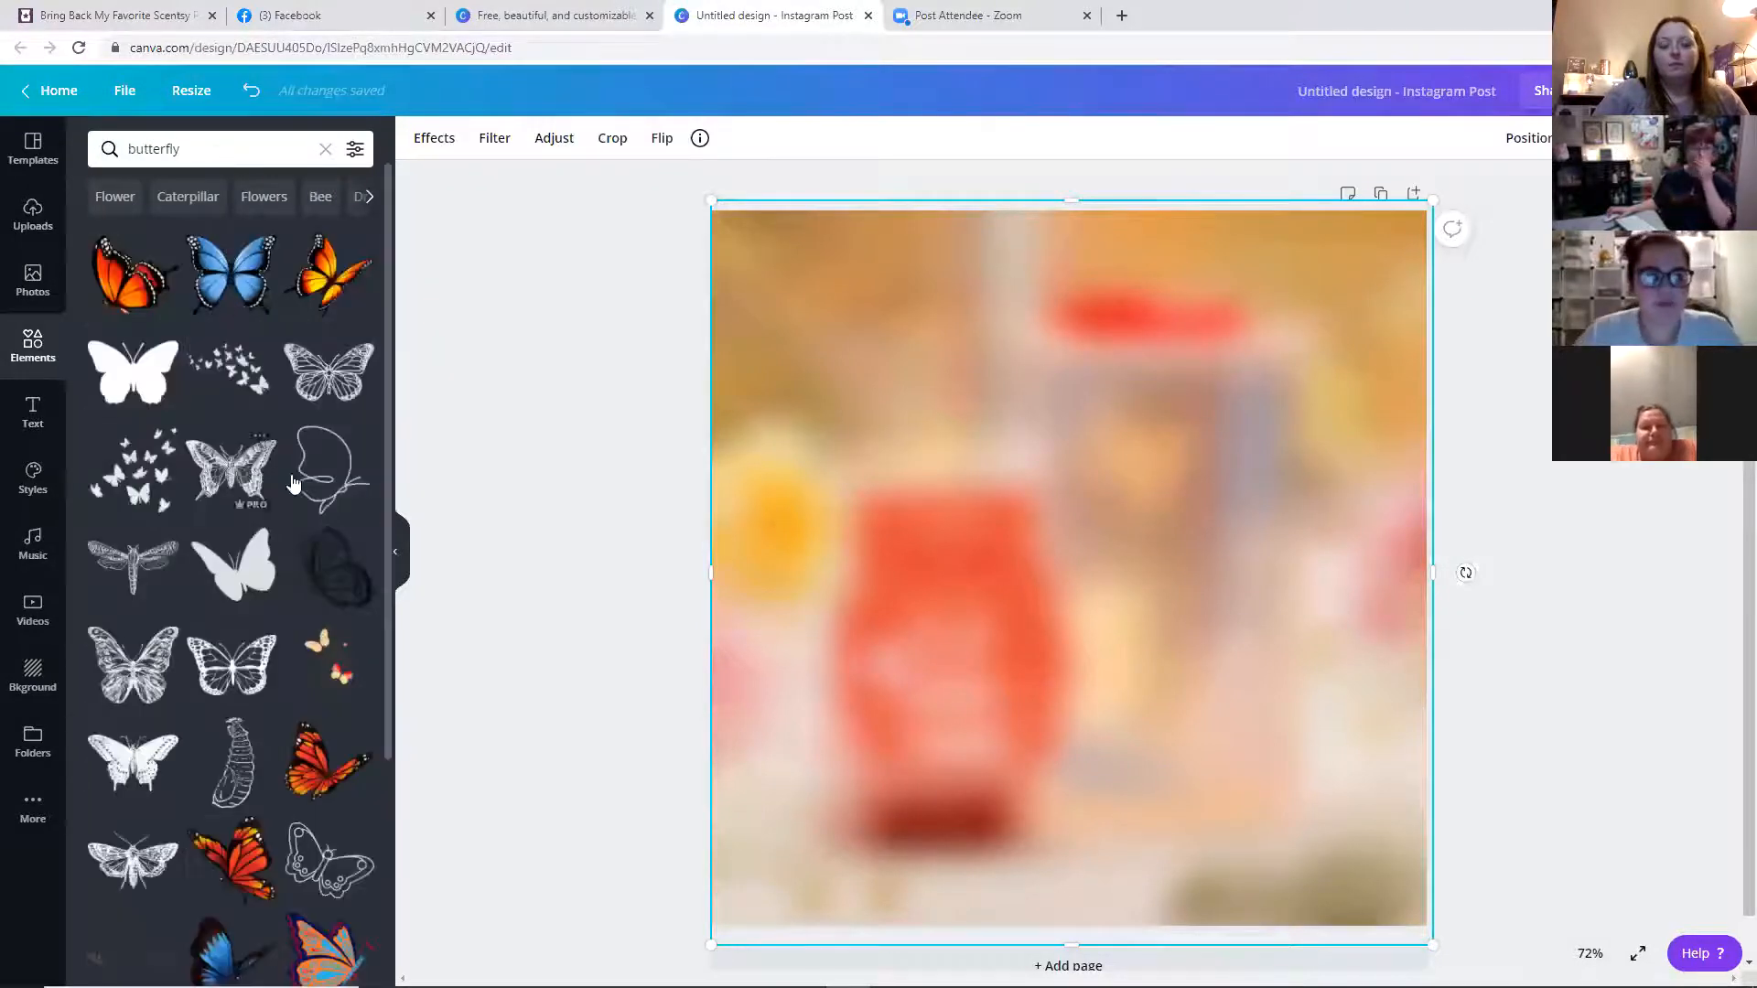
left_click(275, 572)
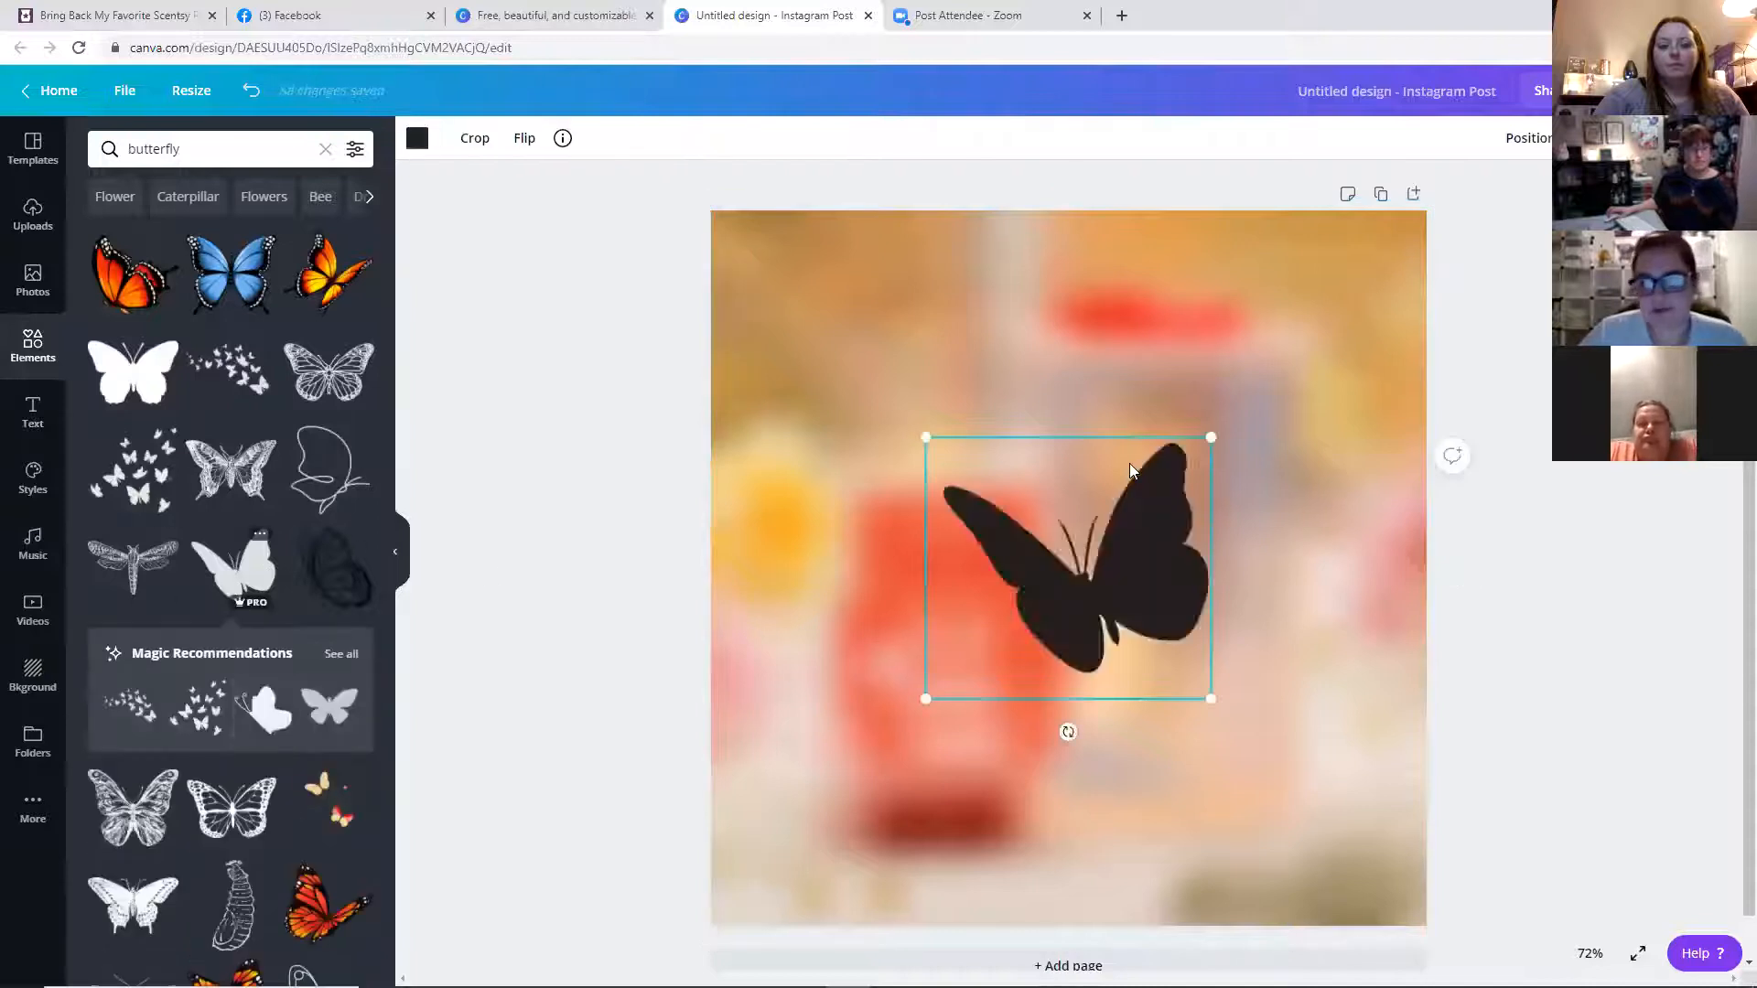
Enlarge the butterfly, move it slightly, and recolor it white
left_click_drag(1212, 435, 1331, 312)
left_click_drag(1074, 563, 963, 607)
left_click(418, 146)
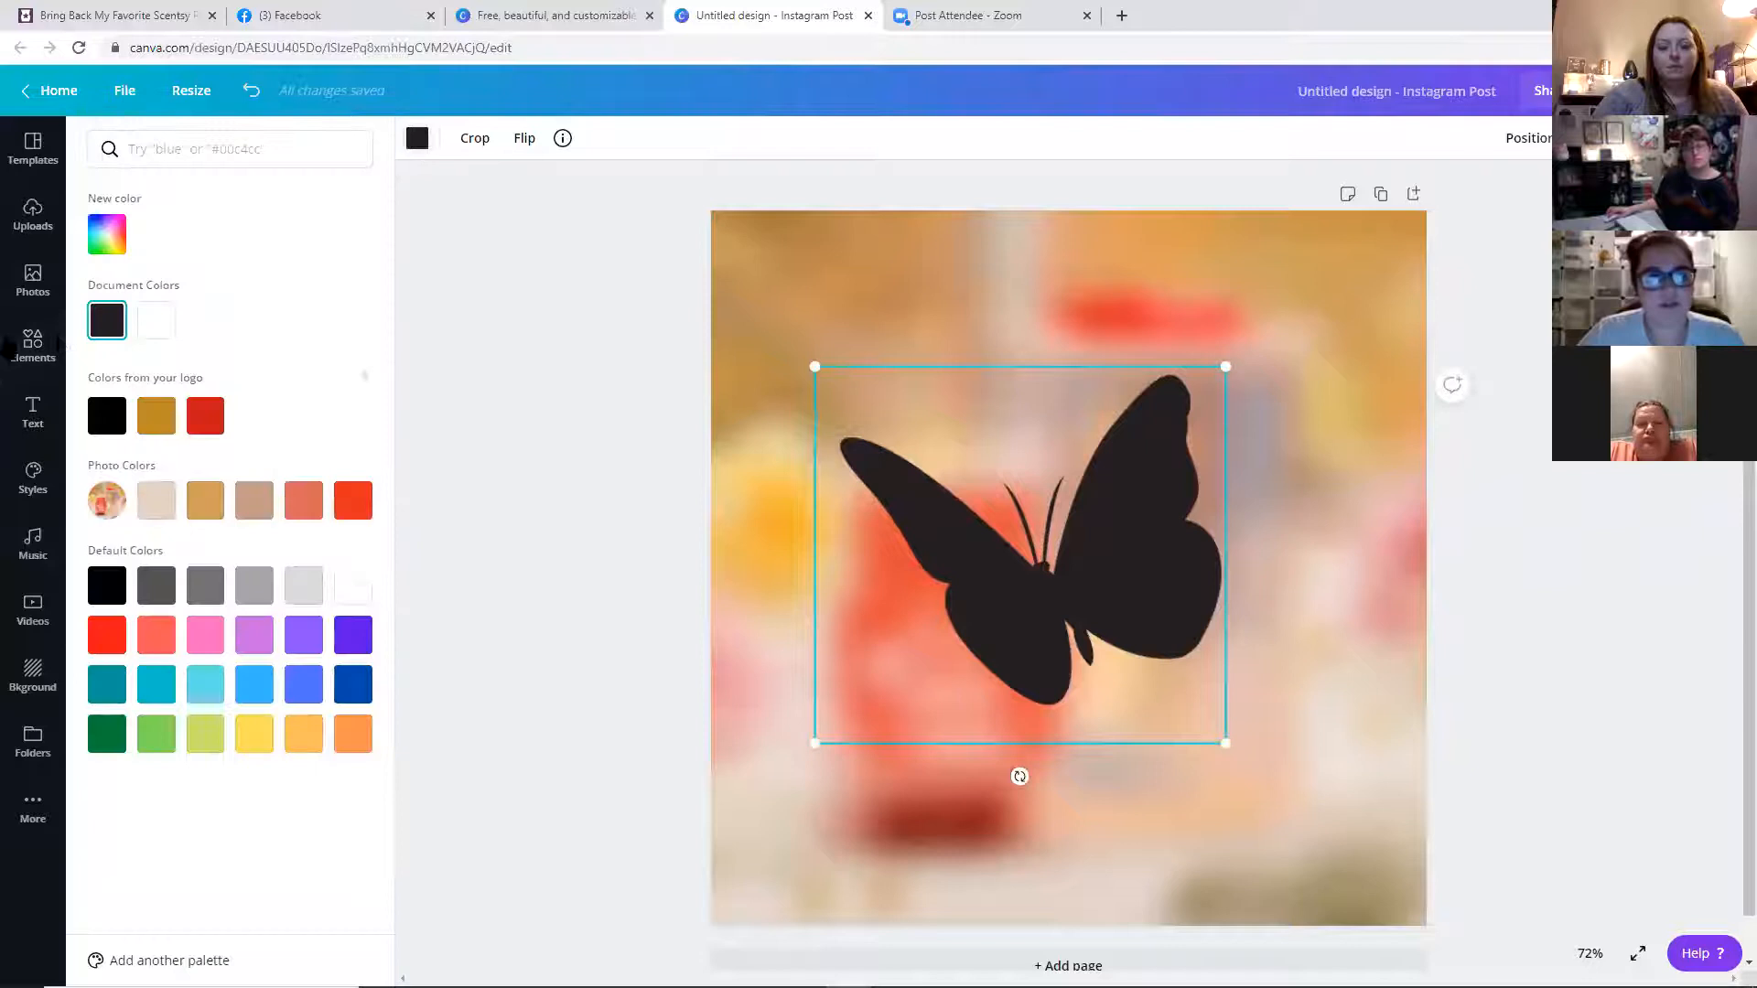
left_click(169, 320)
Enlarge and tilt the white butterfly so it spans the centre of the photo
left_click_drag(812, 744, 745, 805)
left_click_drag(1073, 631, 1153, 535)
left_click_drag(1068, 710, 1151, 640)
left_click_drag(1079, 561, 1045, 617)
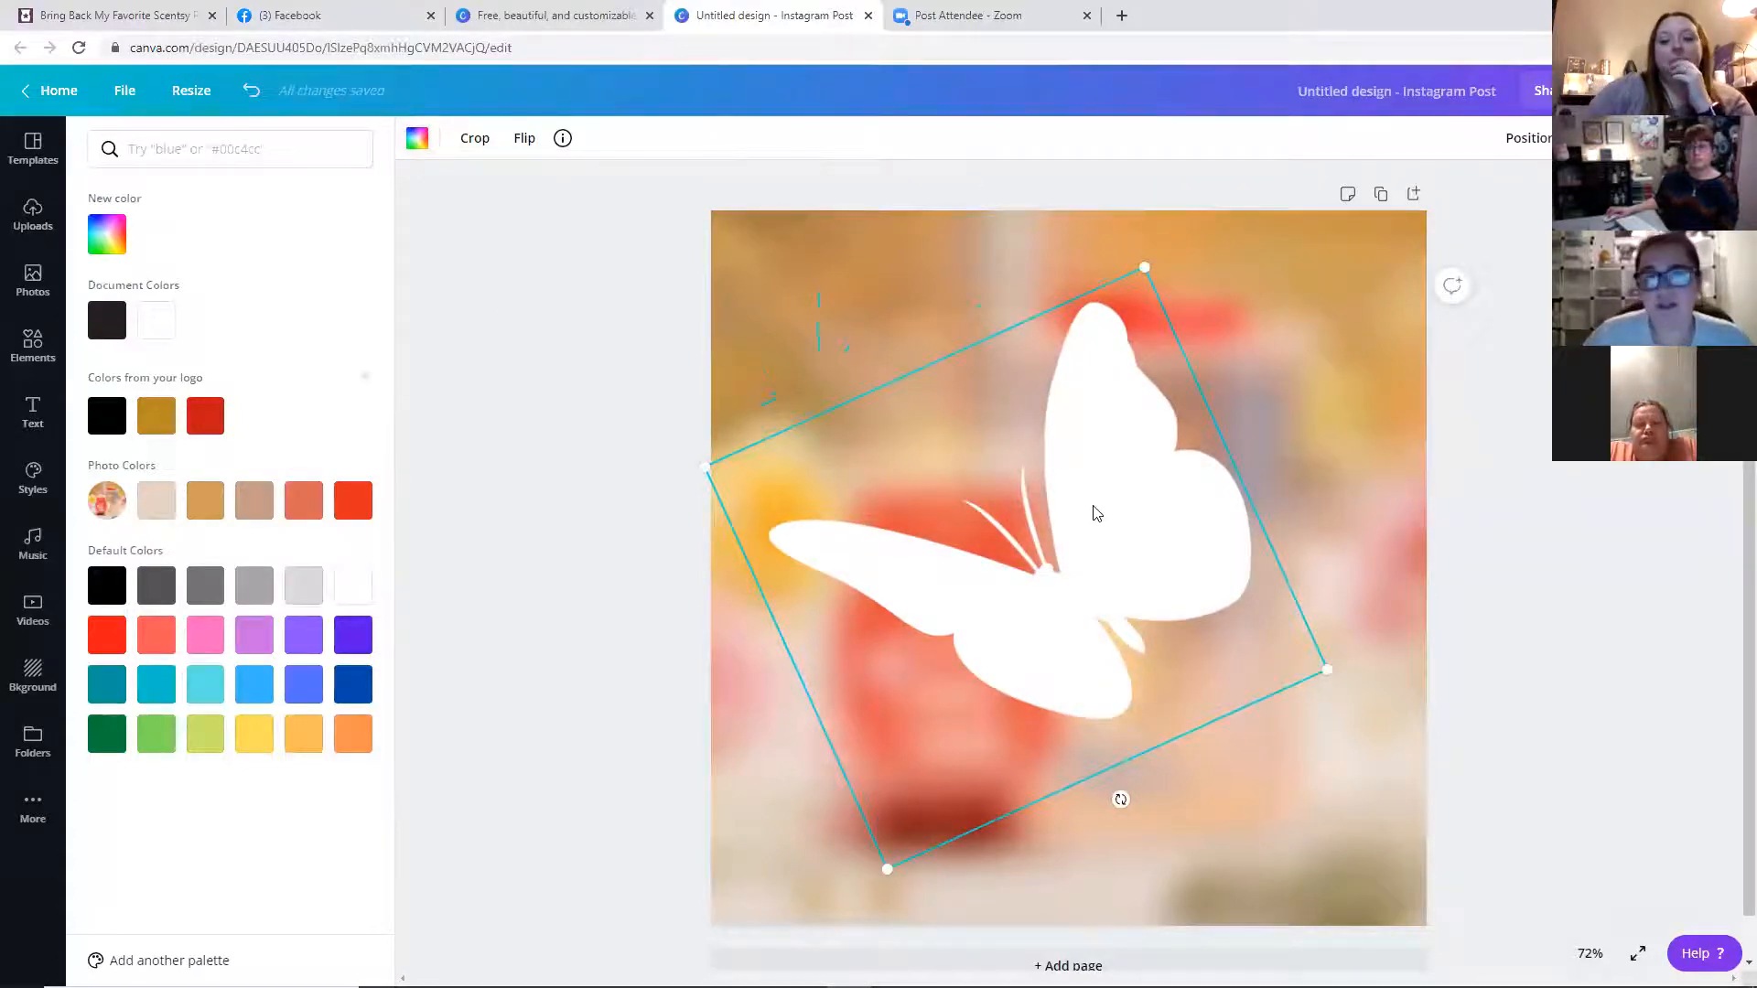
mouse_move(1122, 506)
left_mouse_down()
mouse_move(1105, 510)
mouse_move(1129, 512)
left_mouse_up()
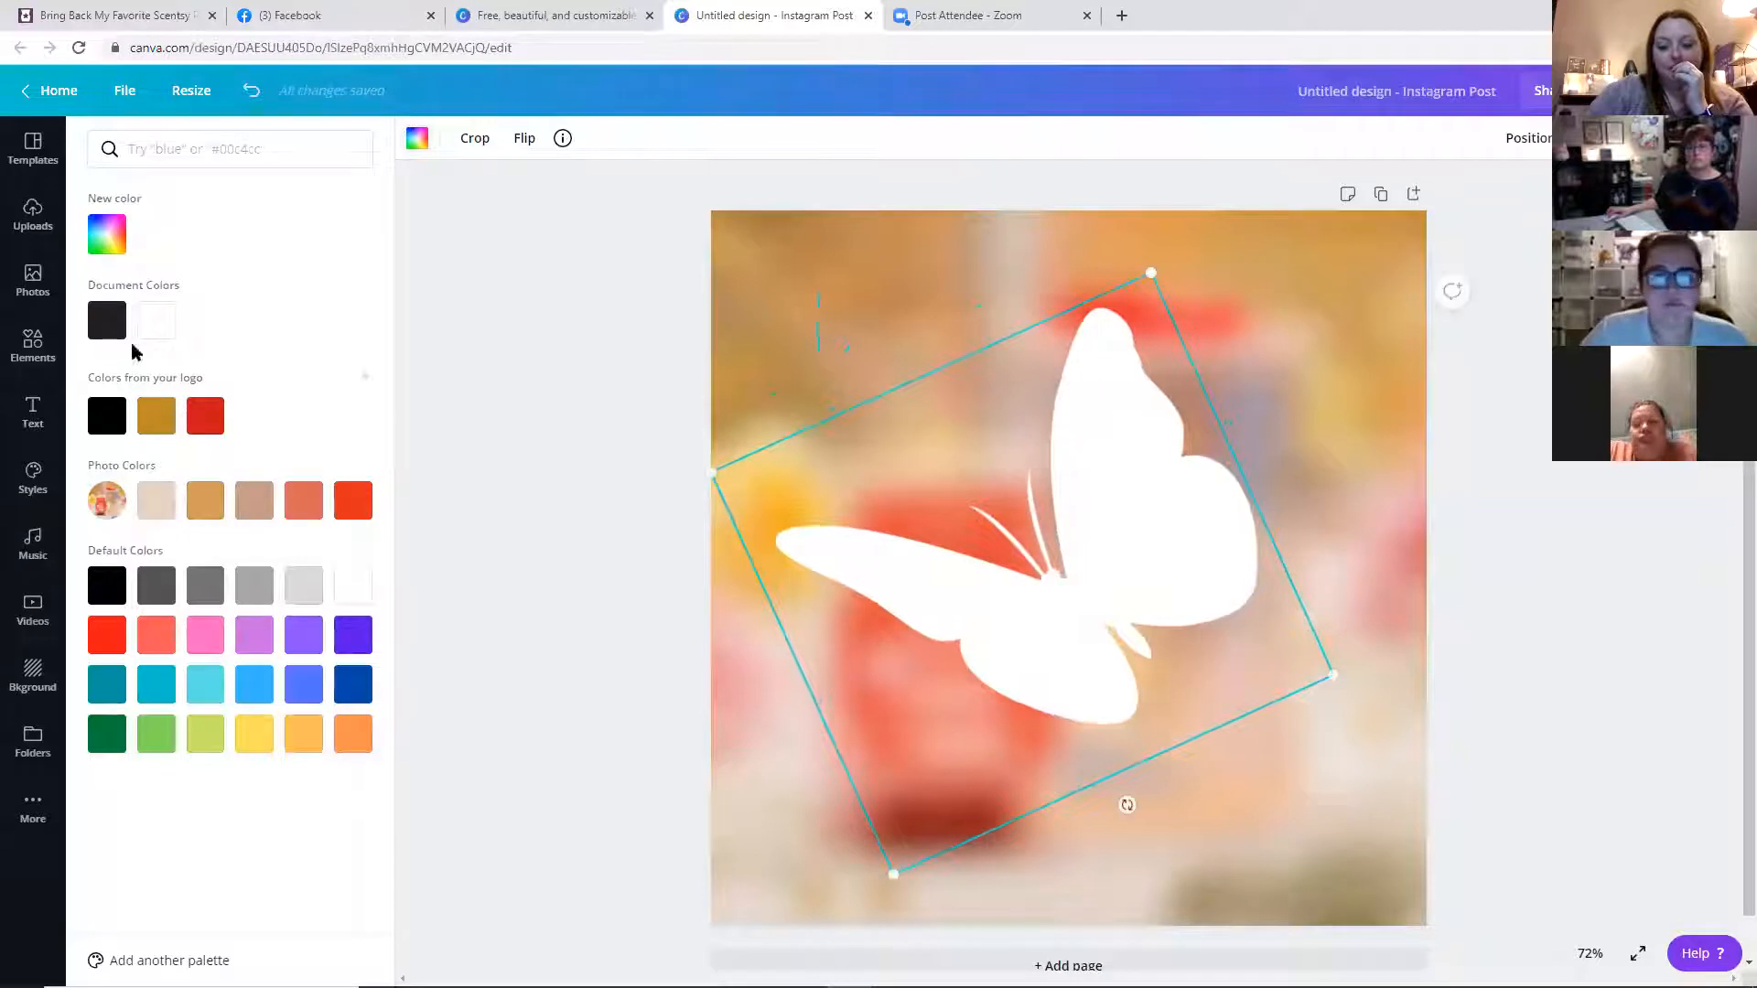
Browse the text font combinations, add the Hello Darling combination, and tilt it to match the butterfly
left_click(37, 412)
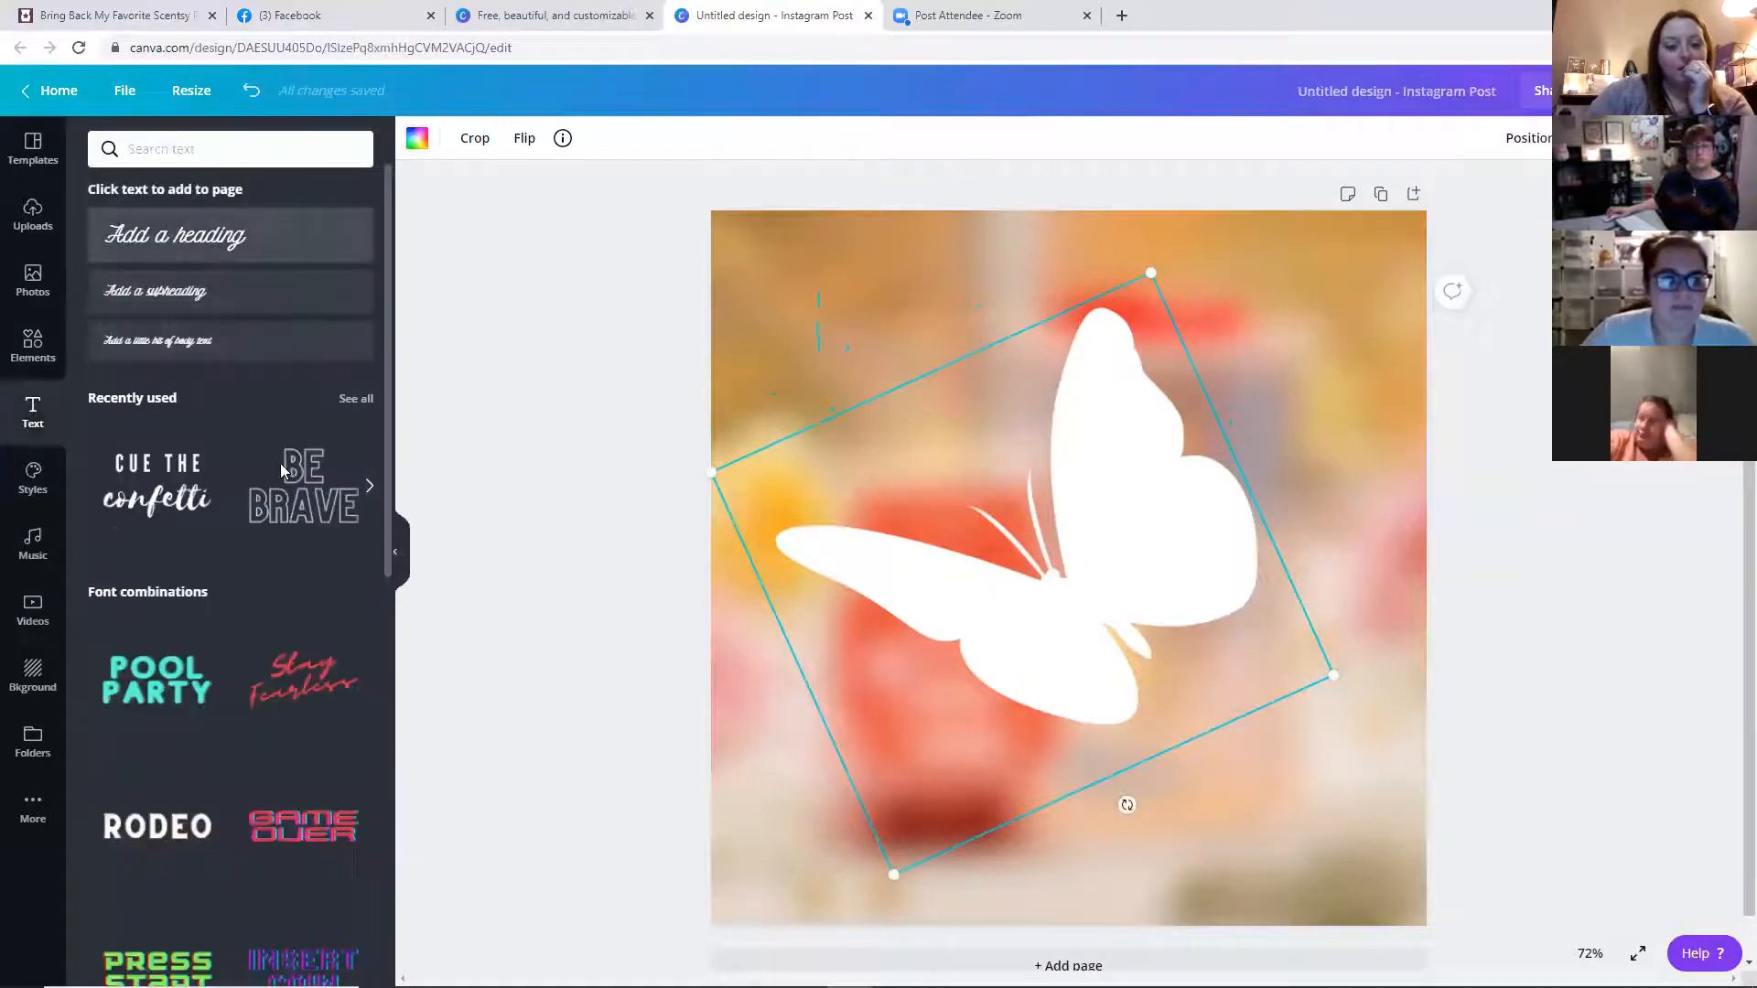
scroll(339, 486, "down", 1)
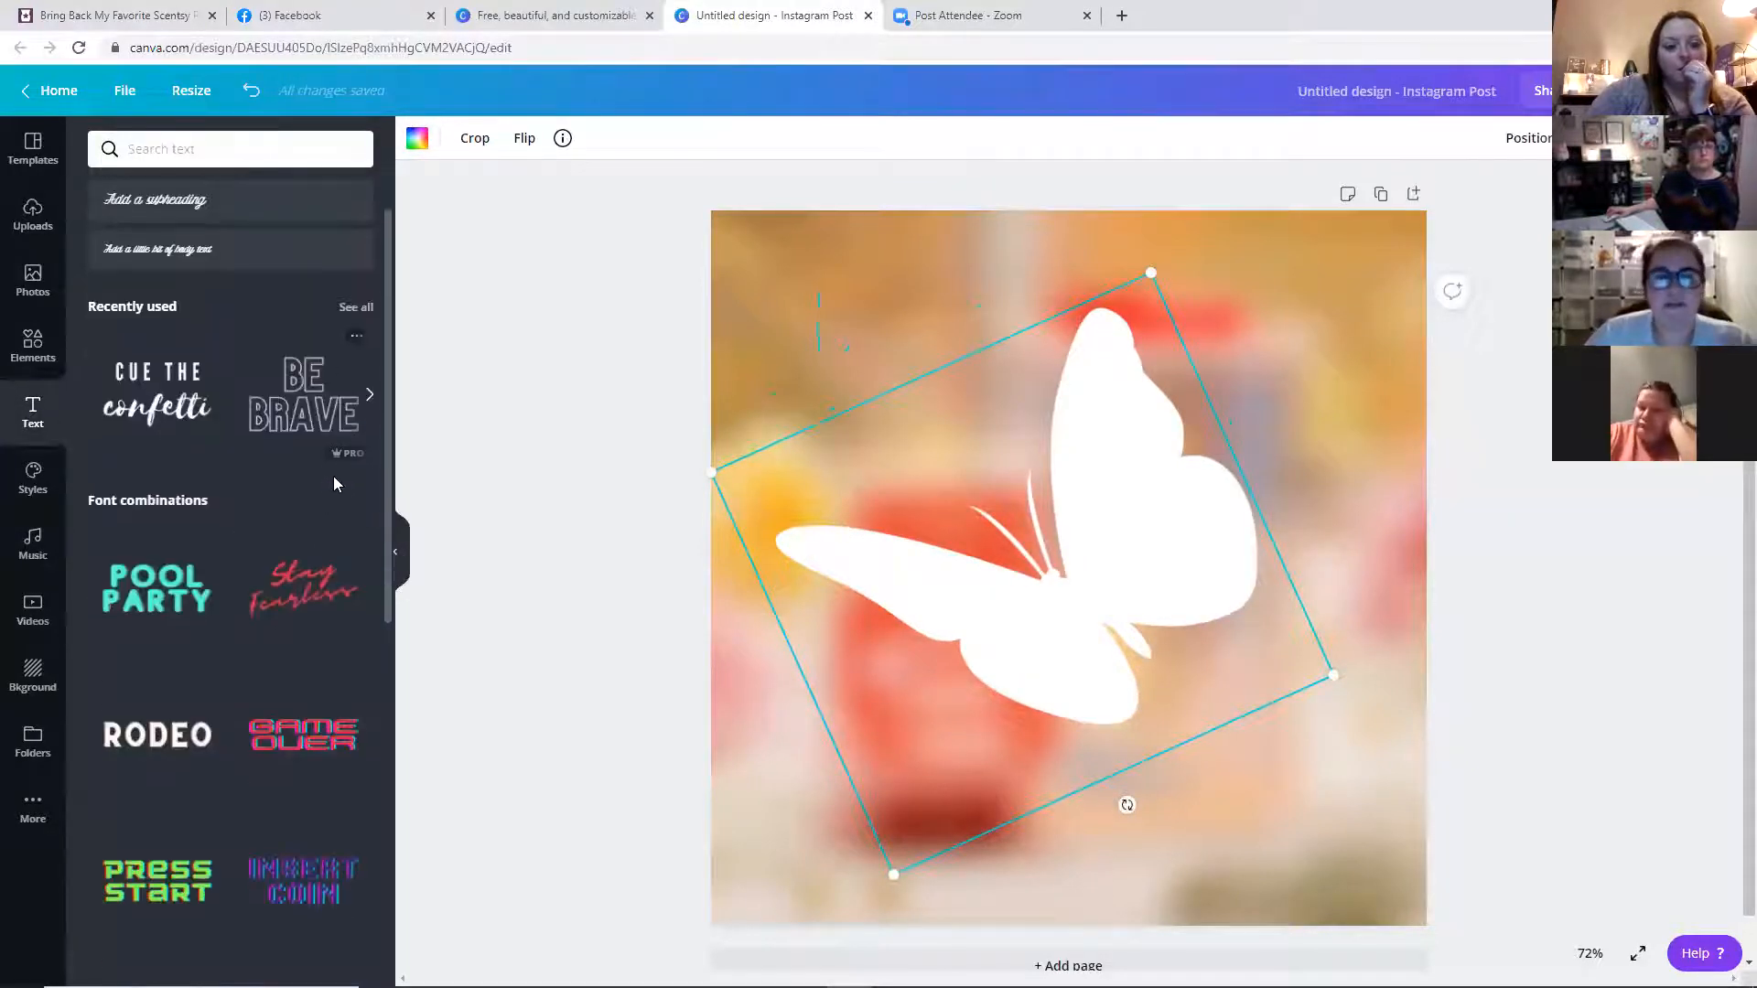
scroll(344, 494, "down", 3)
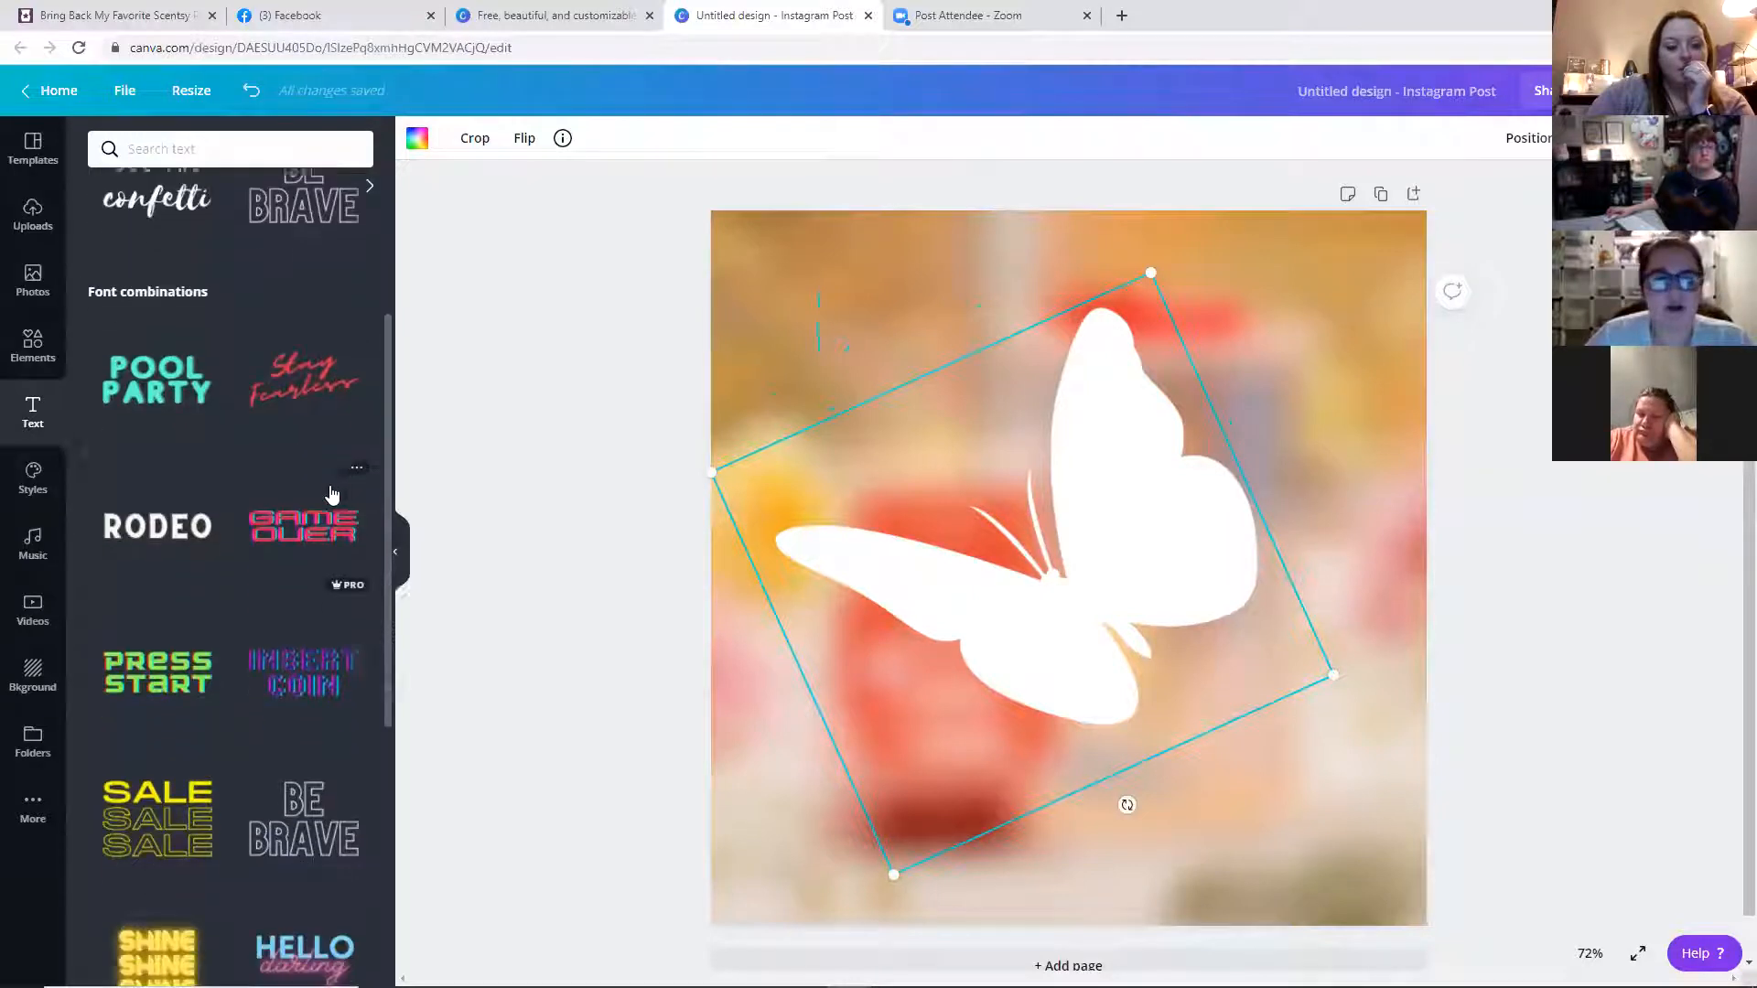
scroll(338, 423, "down", 1)
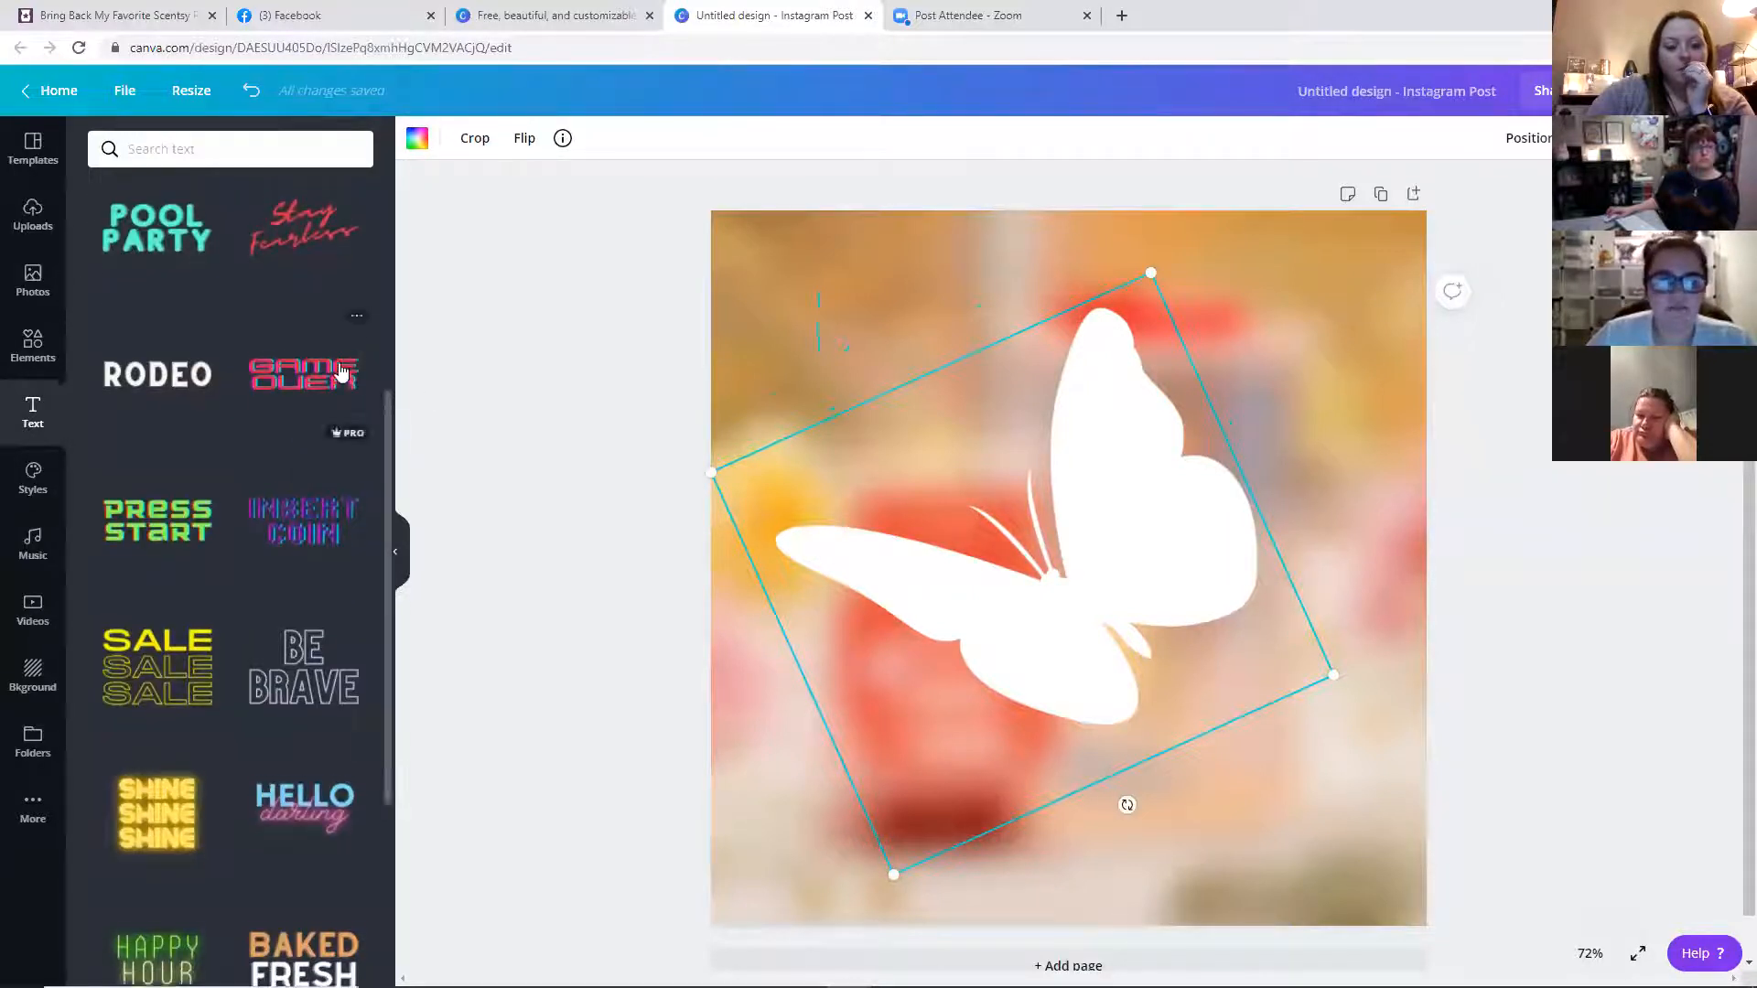
scroll(345, 431, "up", 5)
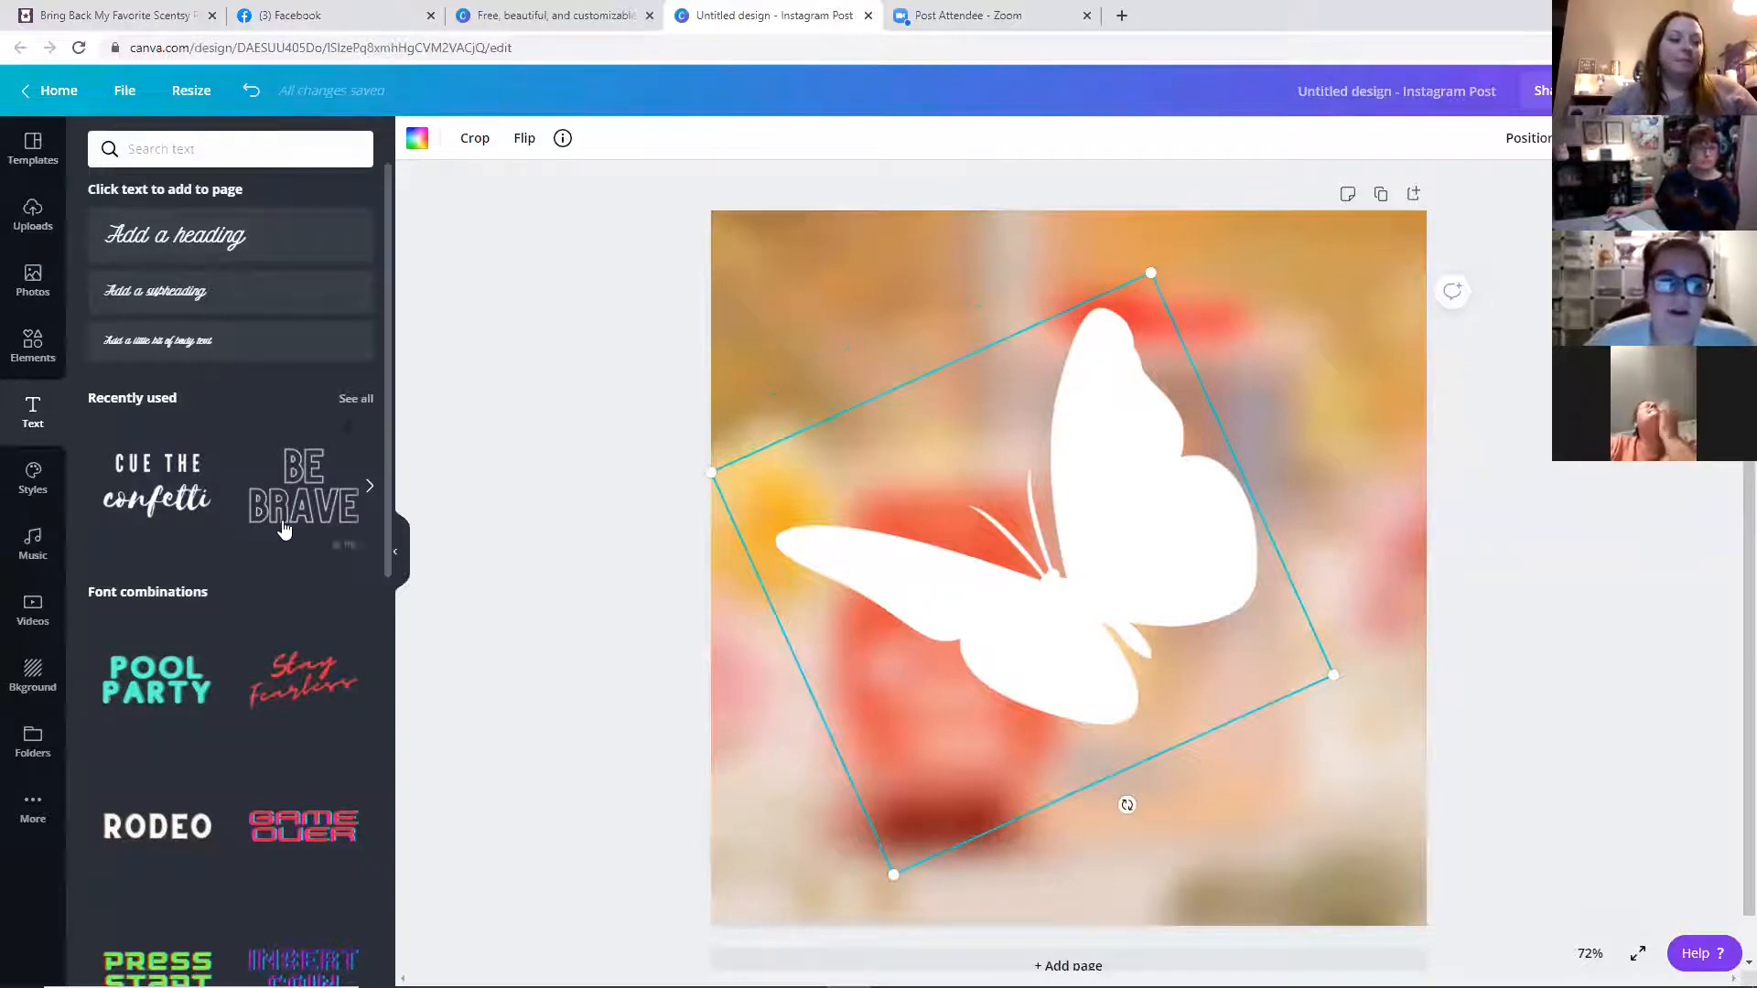
scroll(283, 531, "down", 2)
scroll(316, 453, "down", 1)
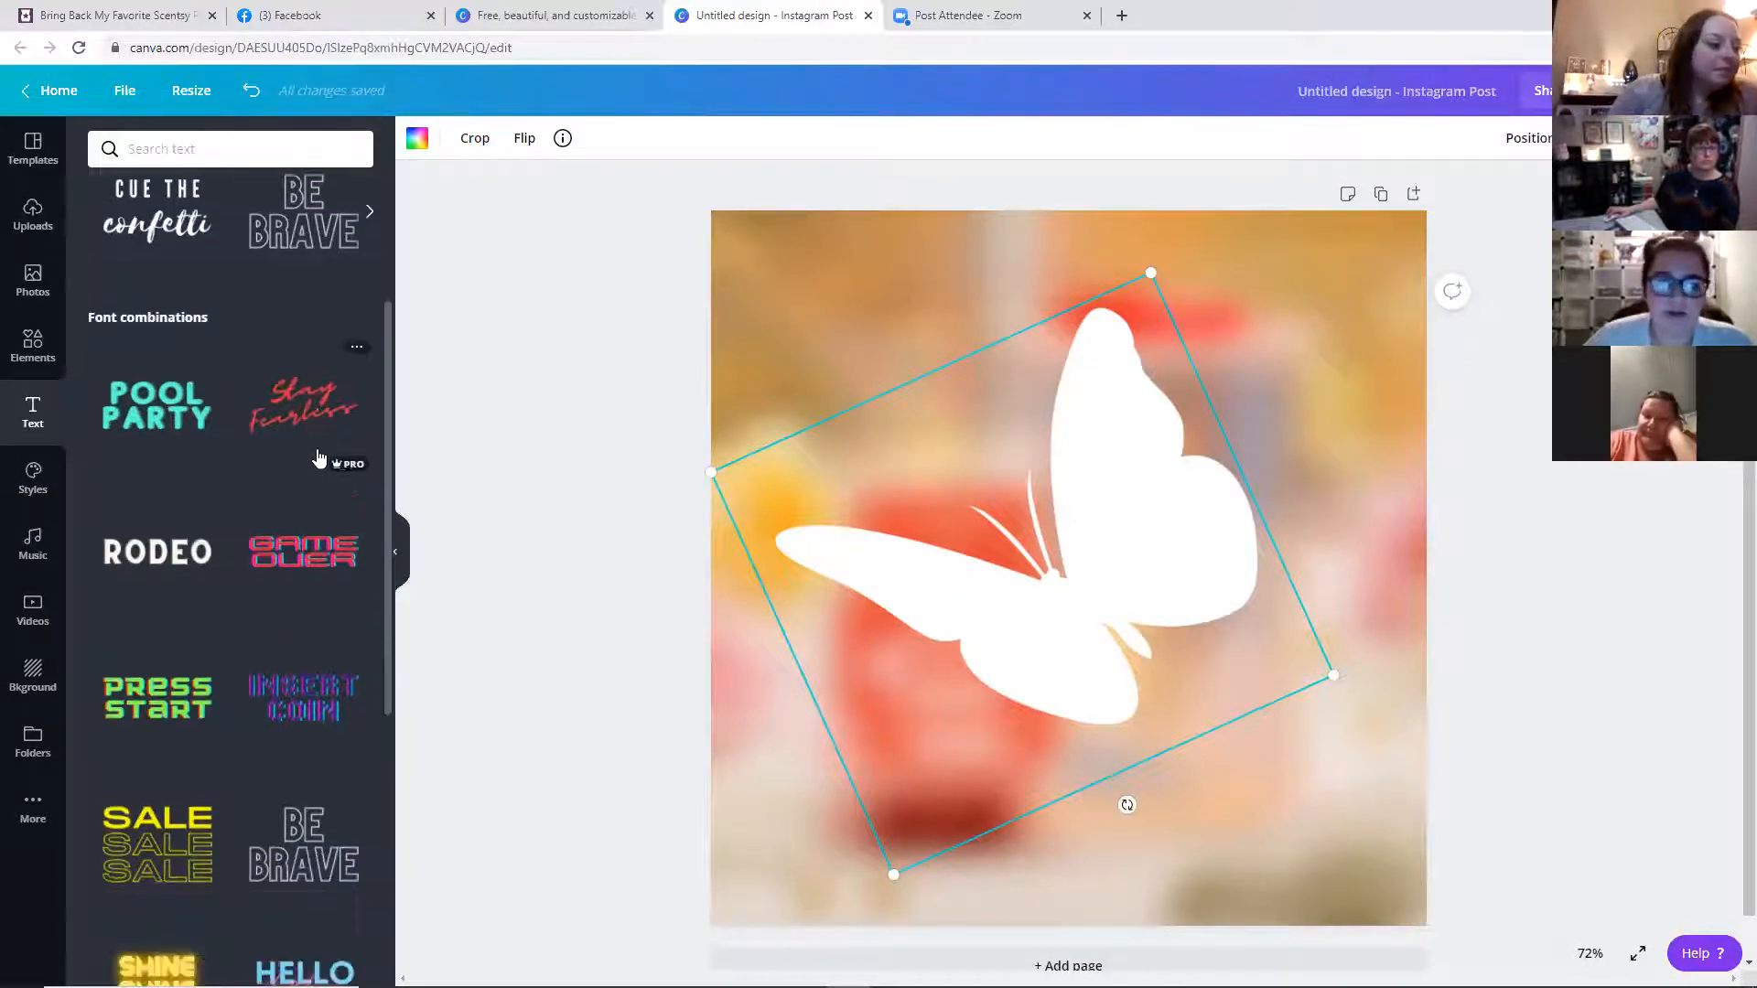
scroll(314, 502, "down", 3)
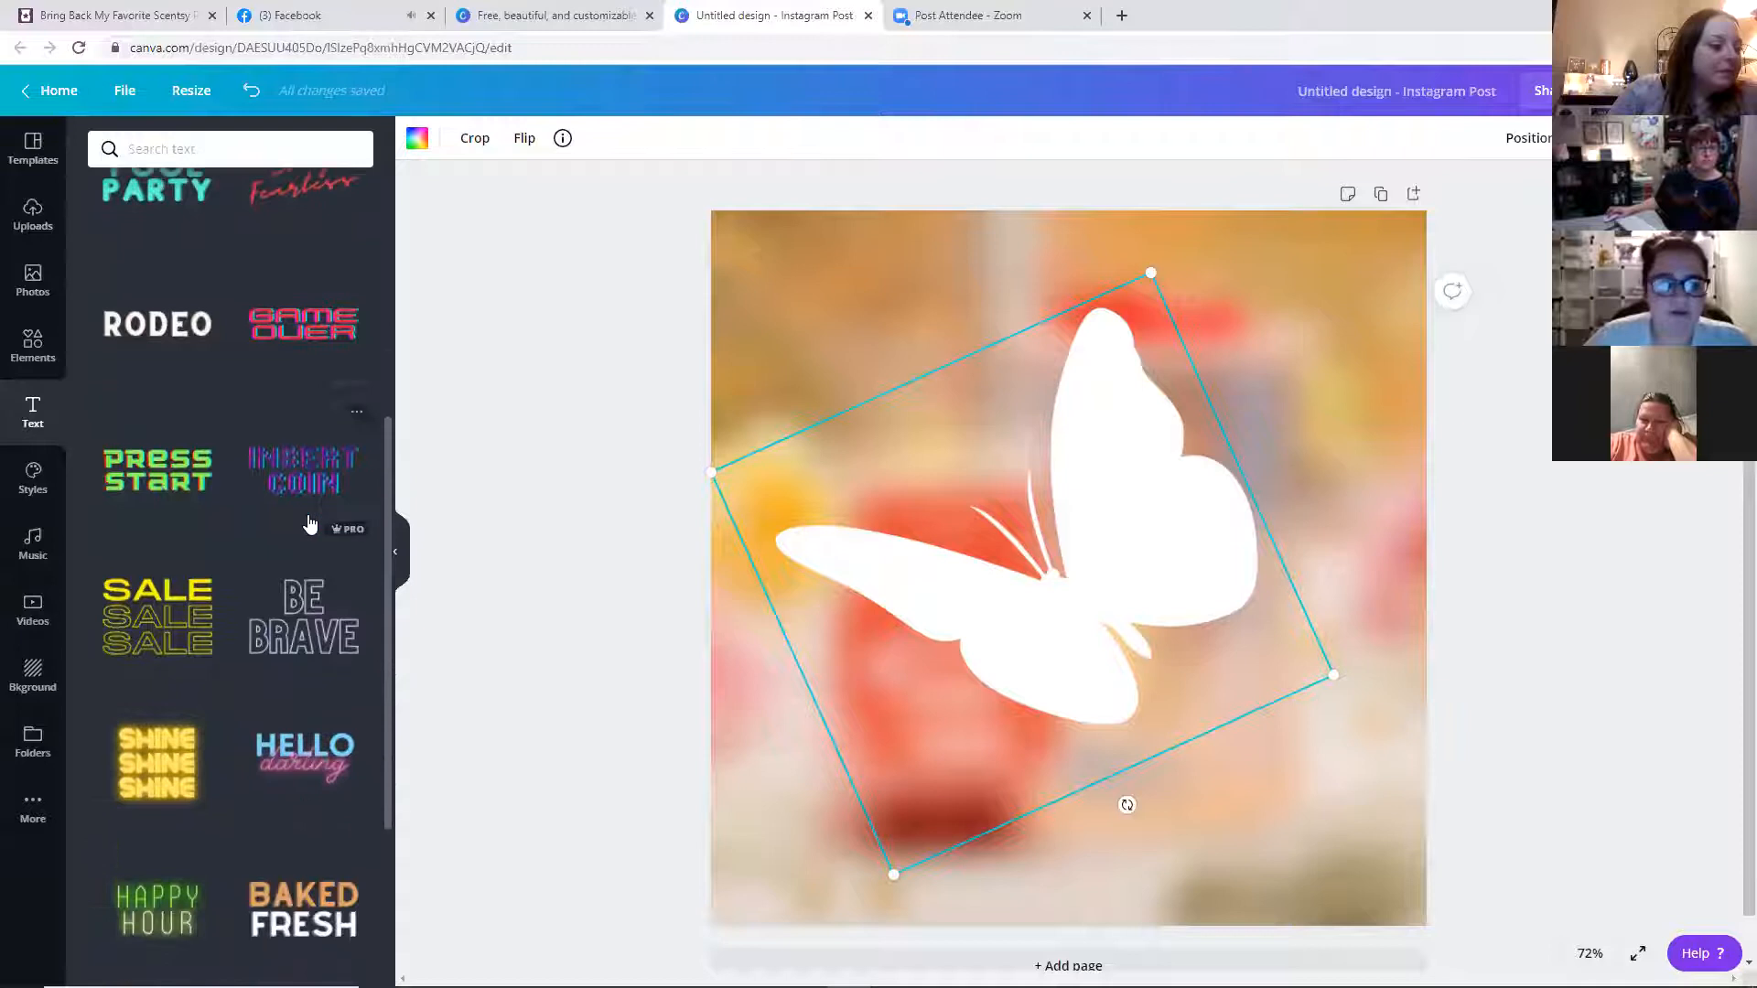
left_click(1725, 865)
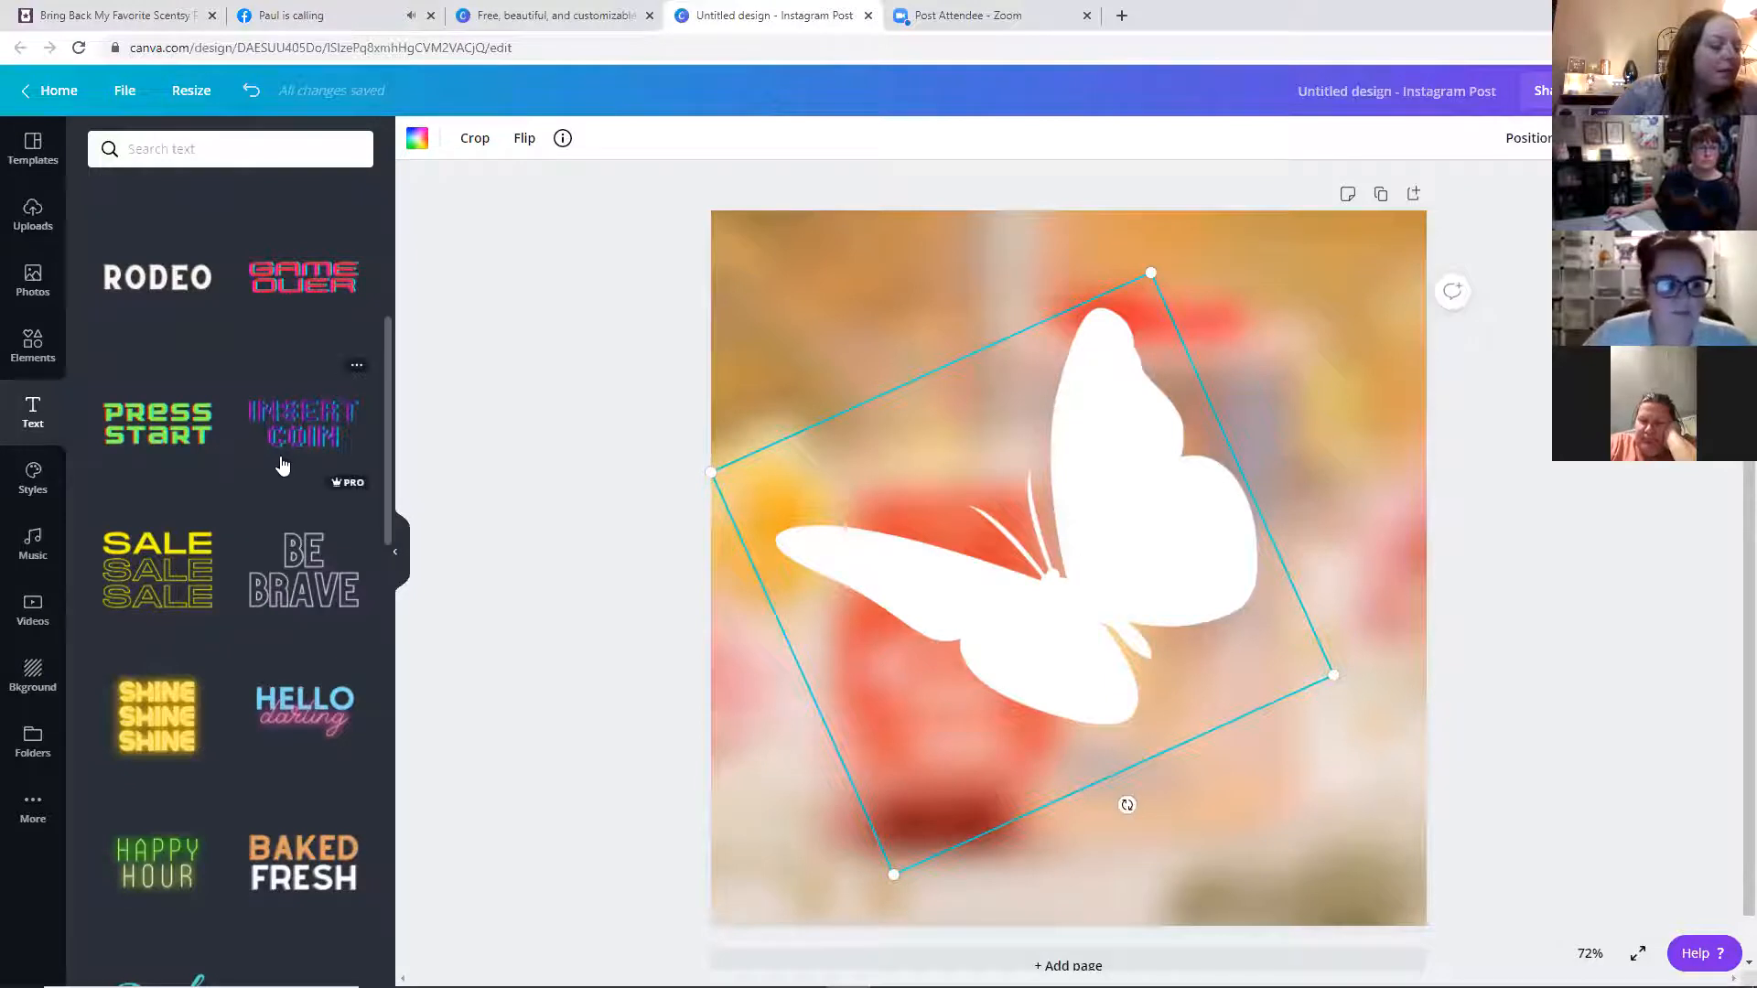
scroll(288, 512, "down", 2)
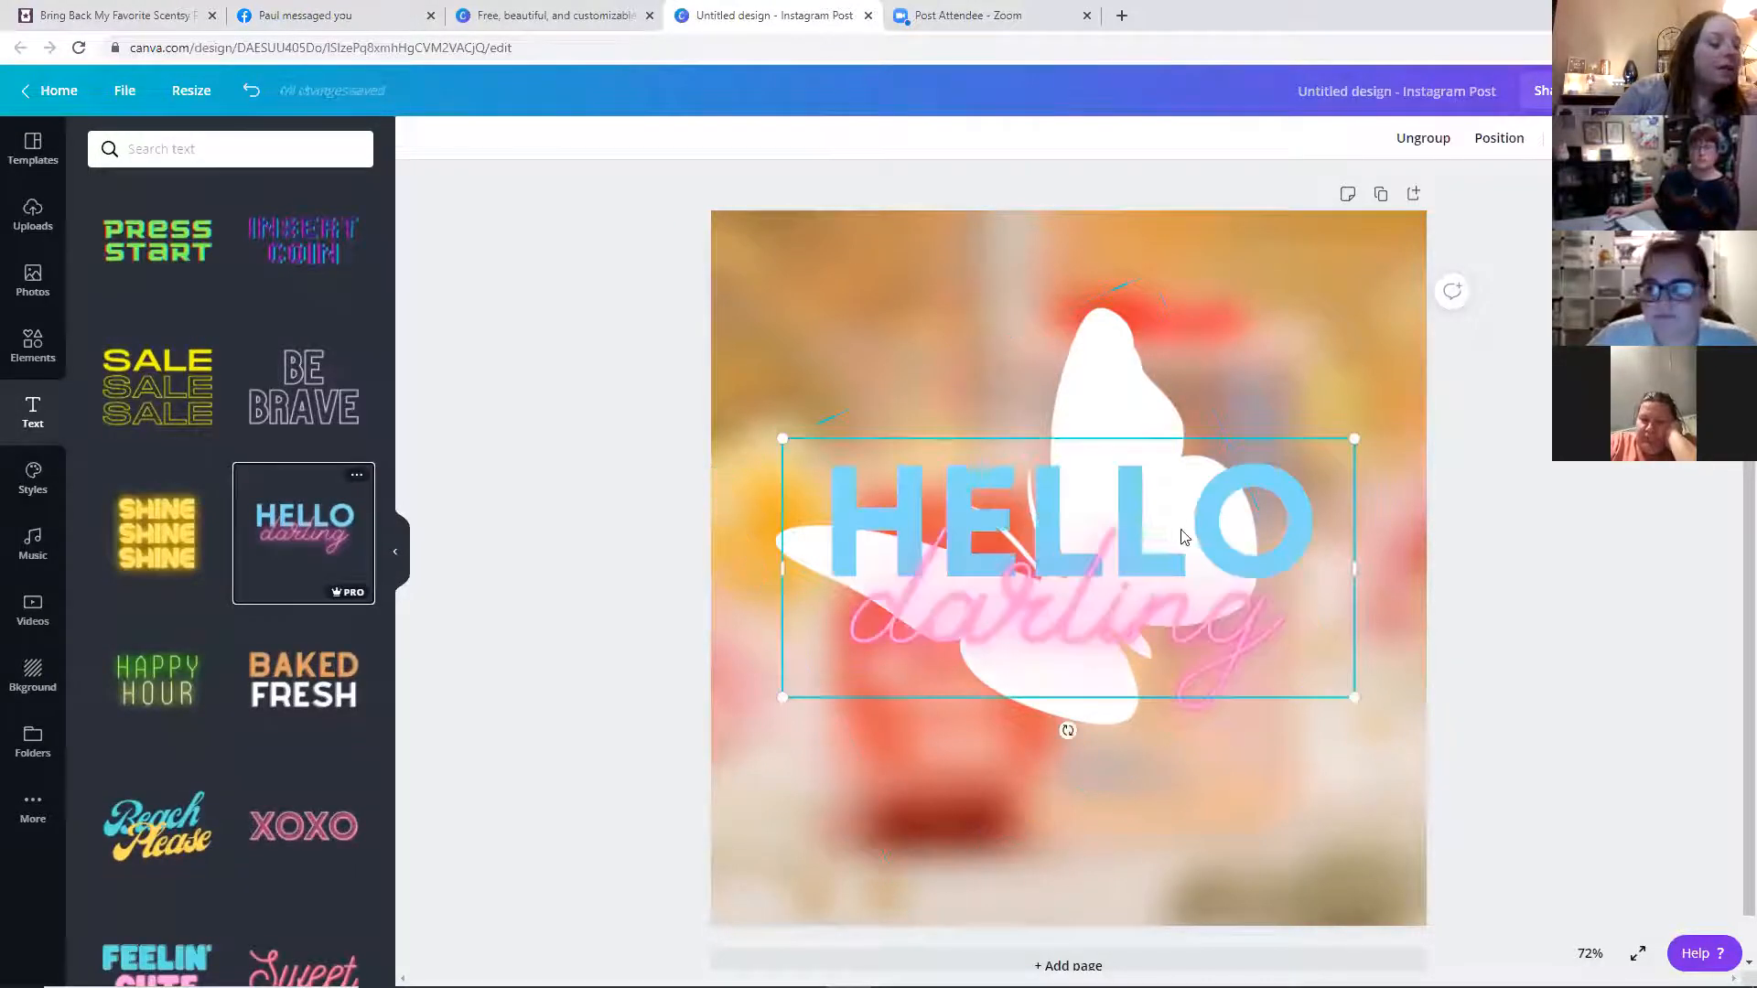
left_click_drag(1067, 730, 1023, 732)
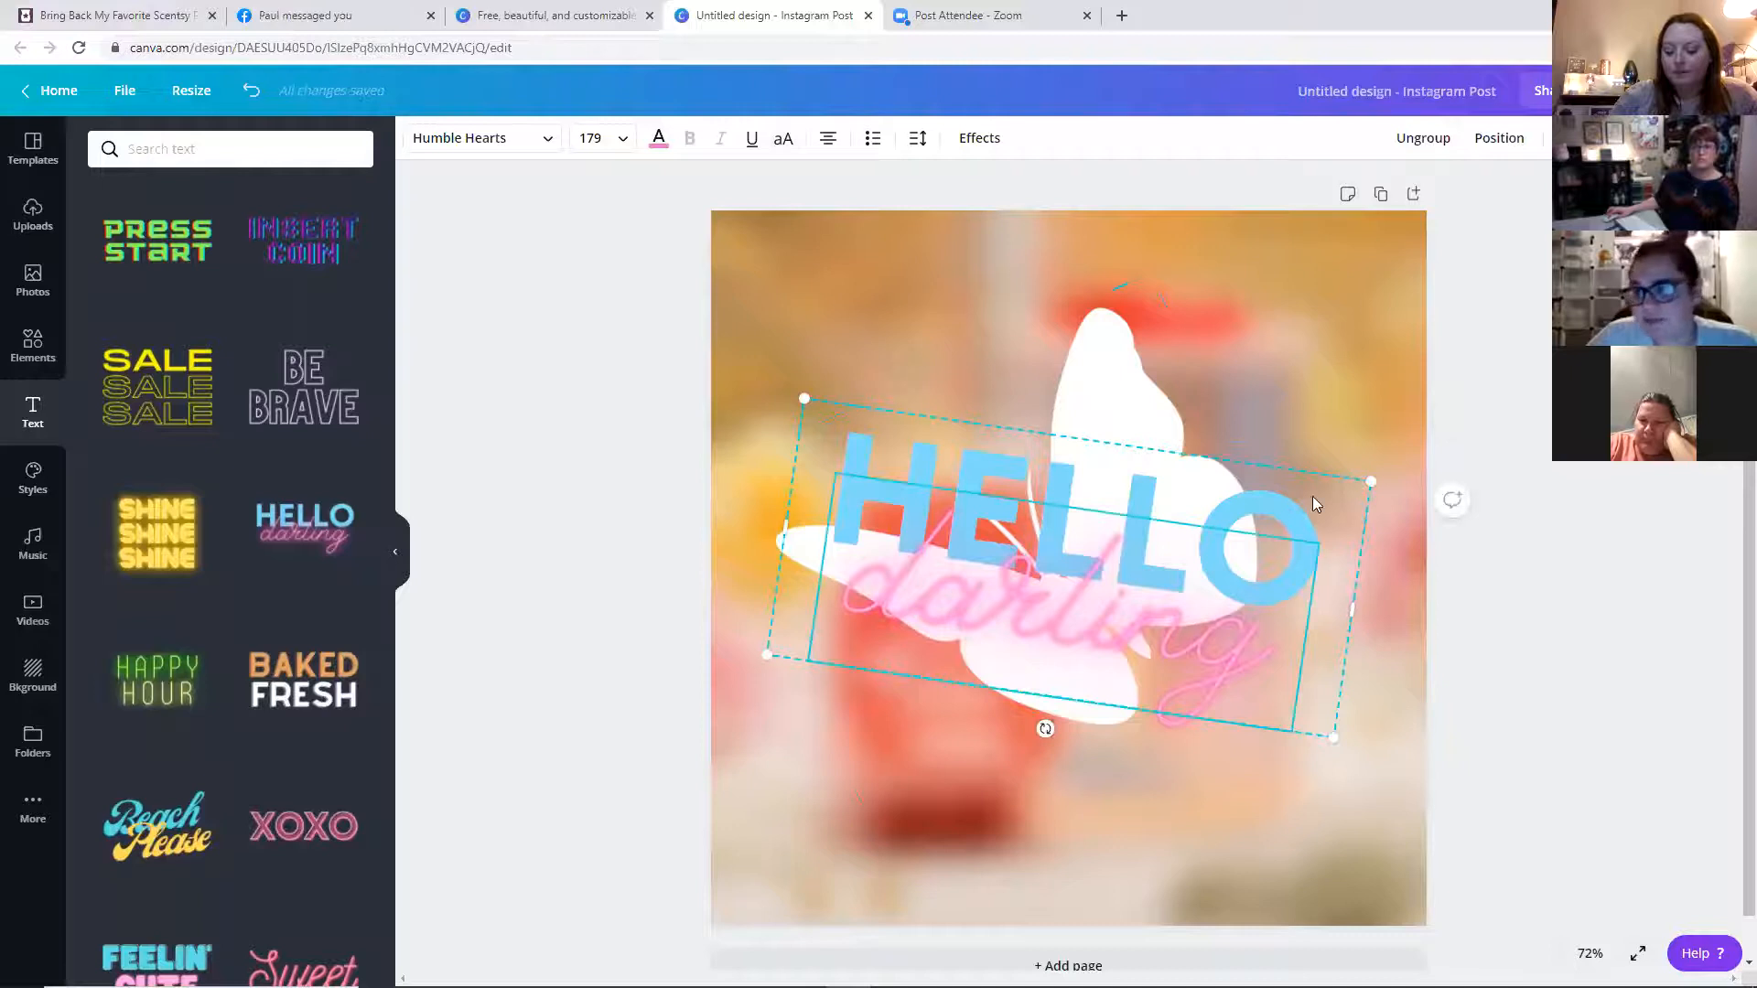
Replace the word HELLO in the heading with SNEAK
left_click(1316, 521)
left_click(1304, 554)
key("BackSpace")
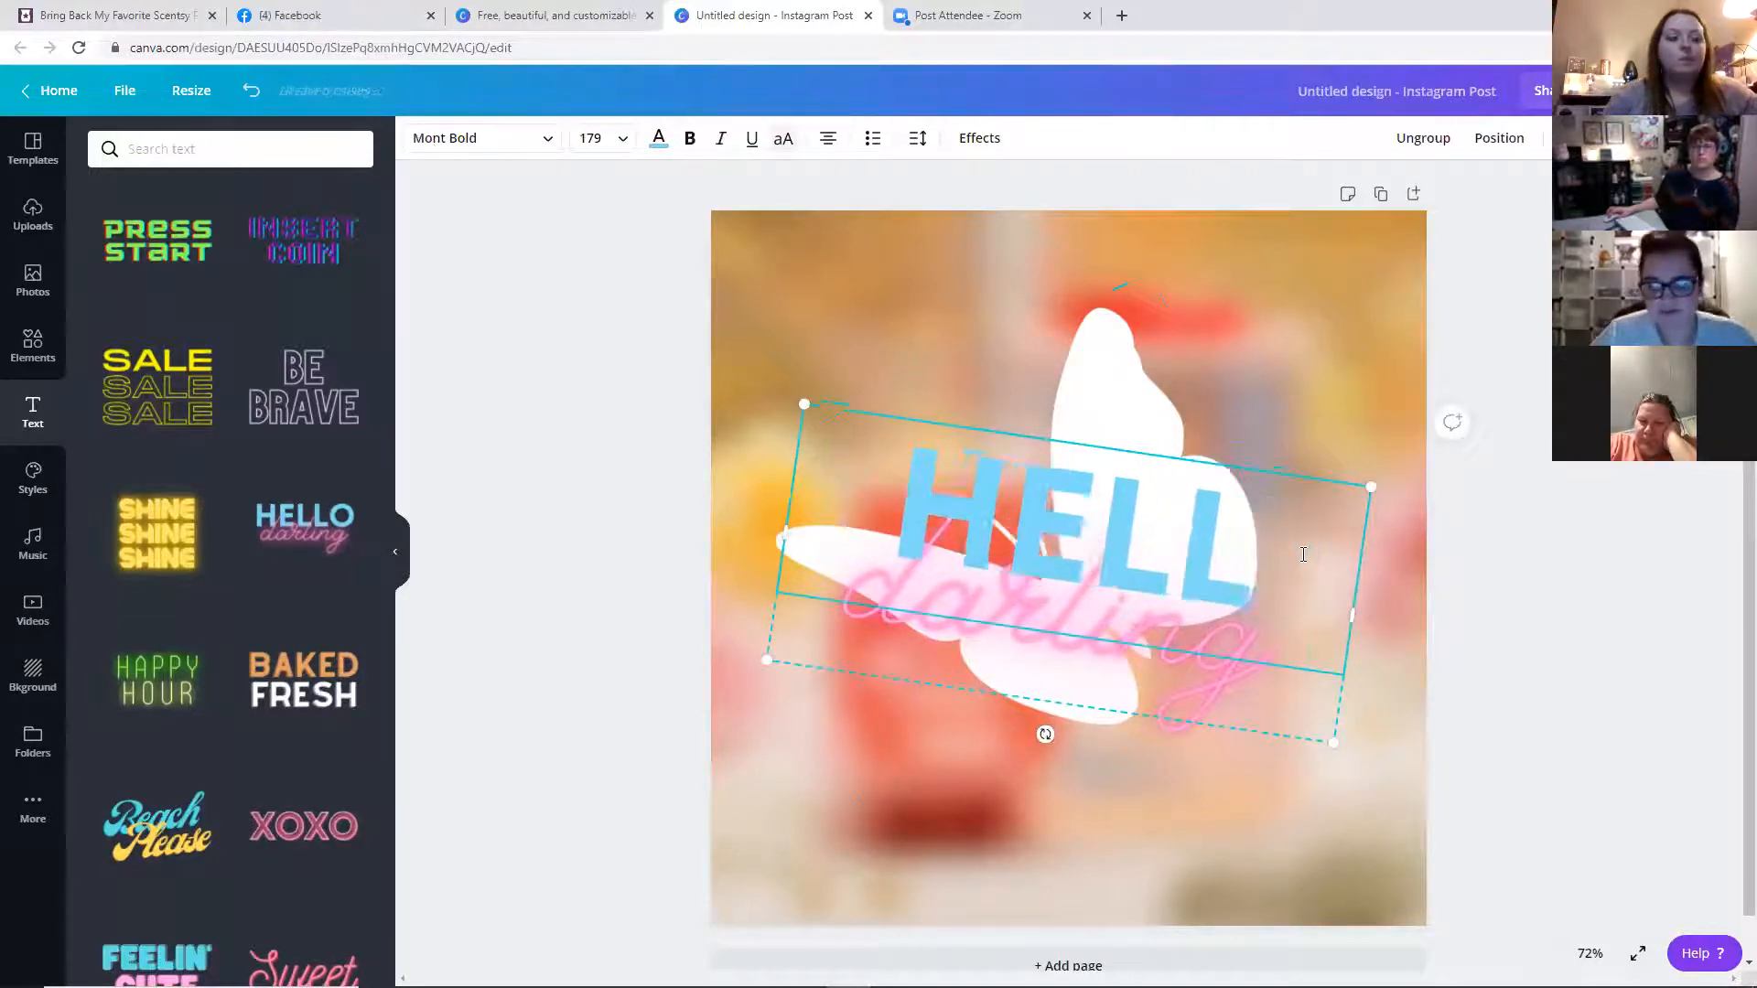
key("BackSpace")
key("BackSpace")
key("BackSpace")
key("BackSpace")
type("SNEA")
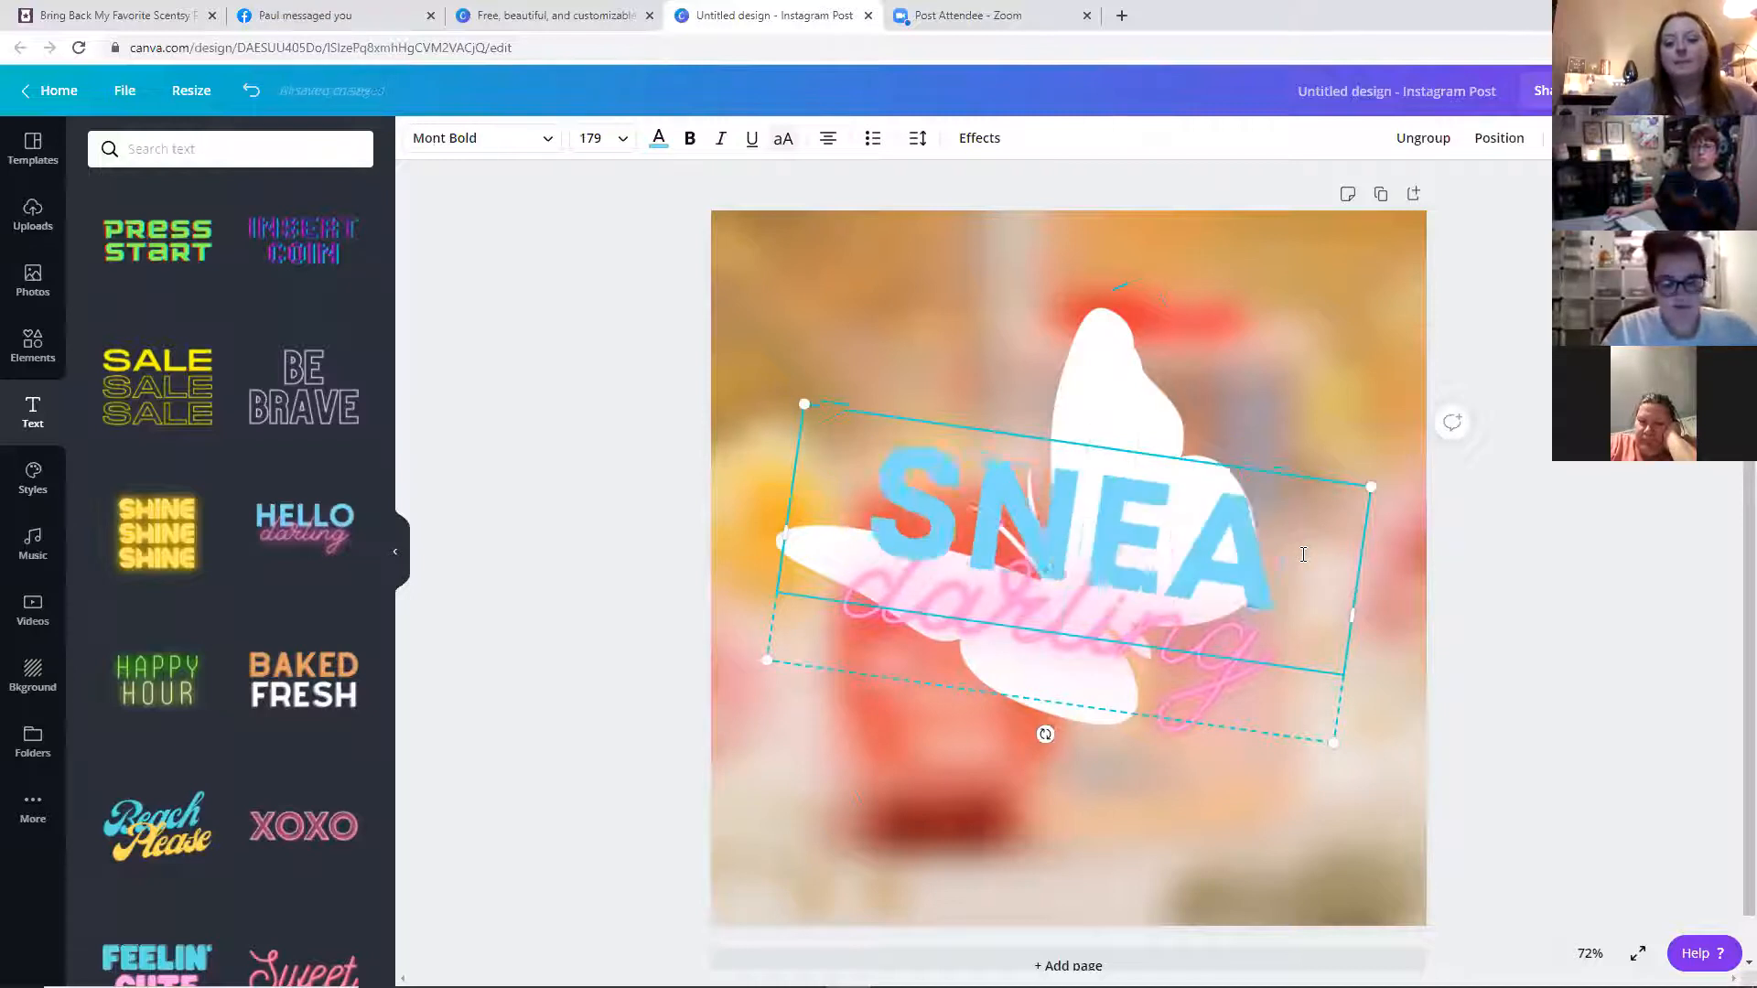
type("K")
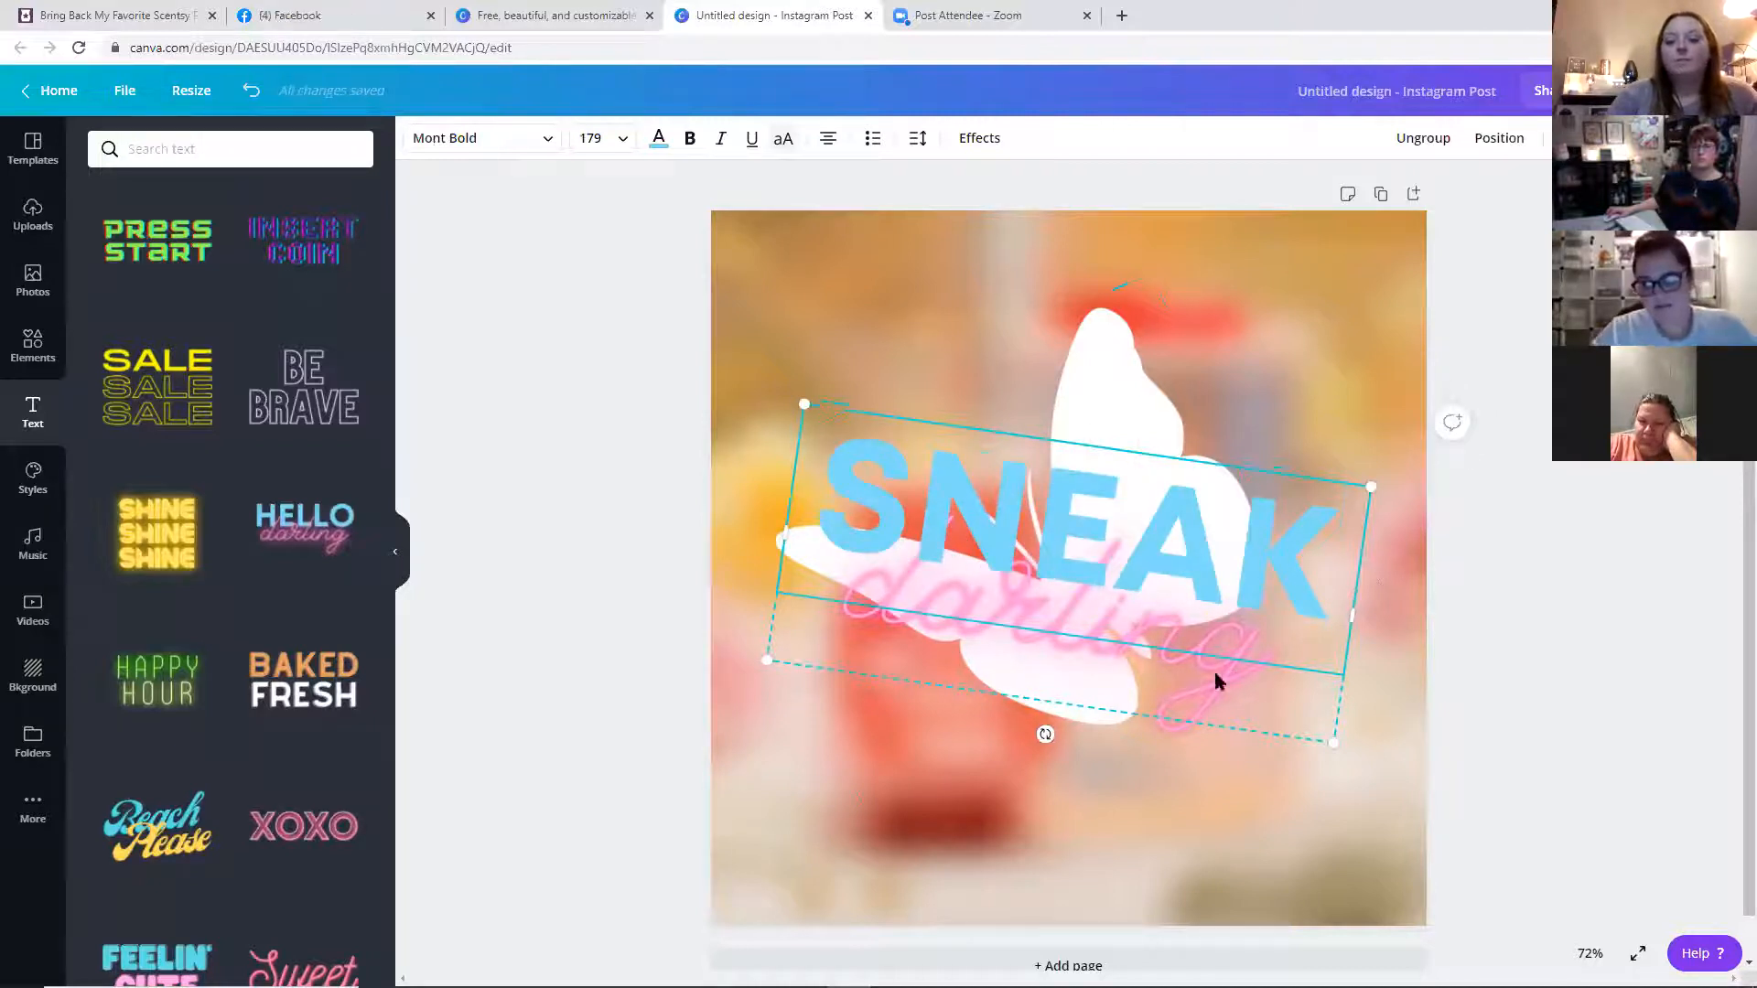
Replace the script word darling with Peek
left_click(1228, 701)
left_click_drag(1228, 701, 889, 668)
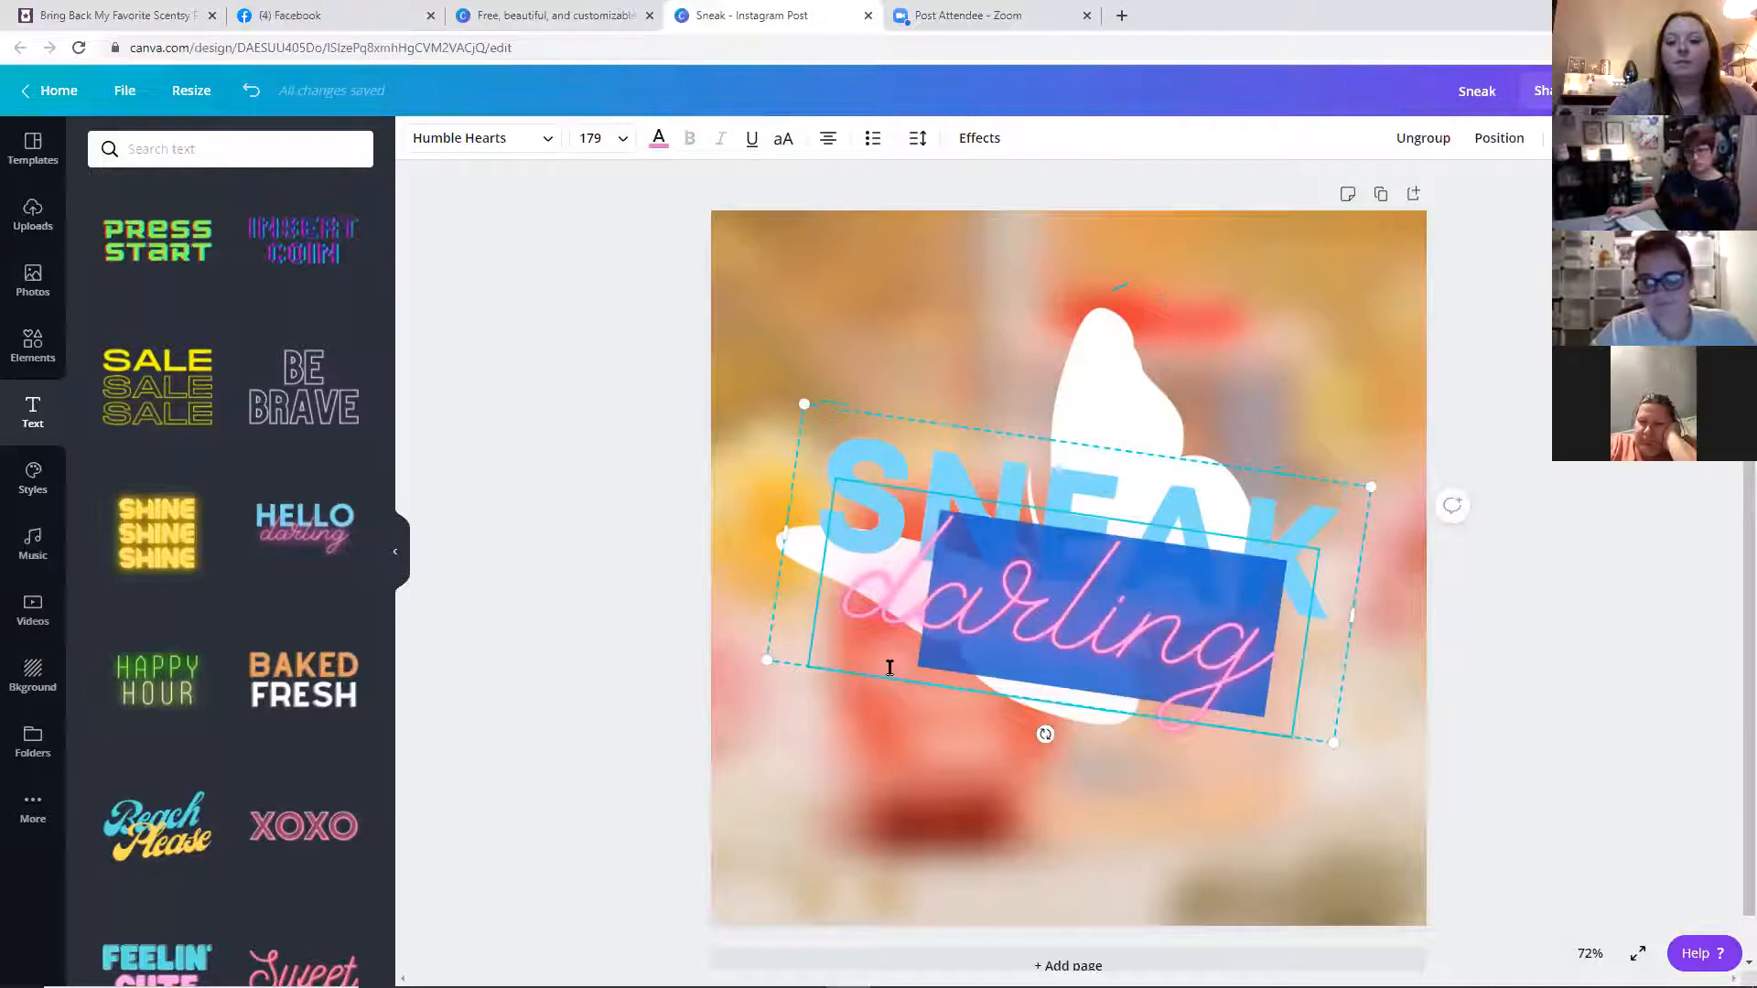
key("BackSpace")
key("BackSpace")
type("Peek")
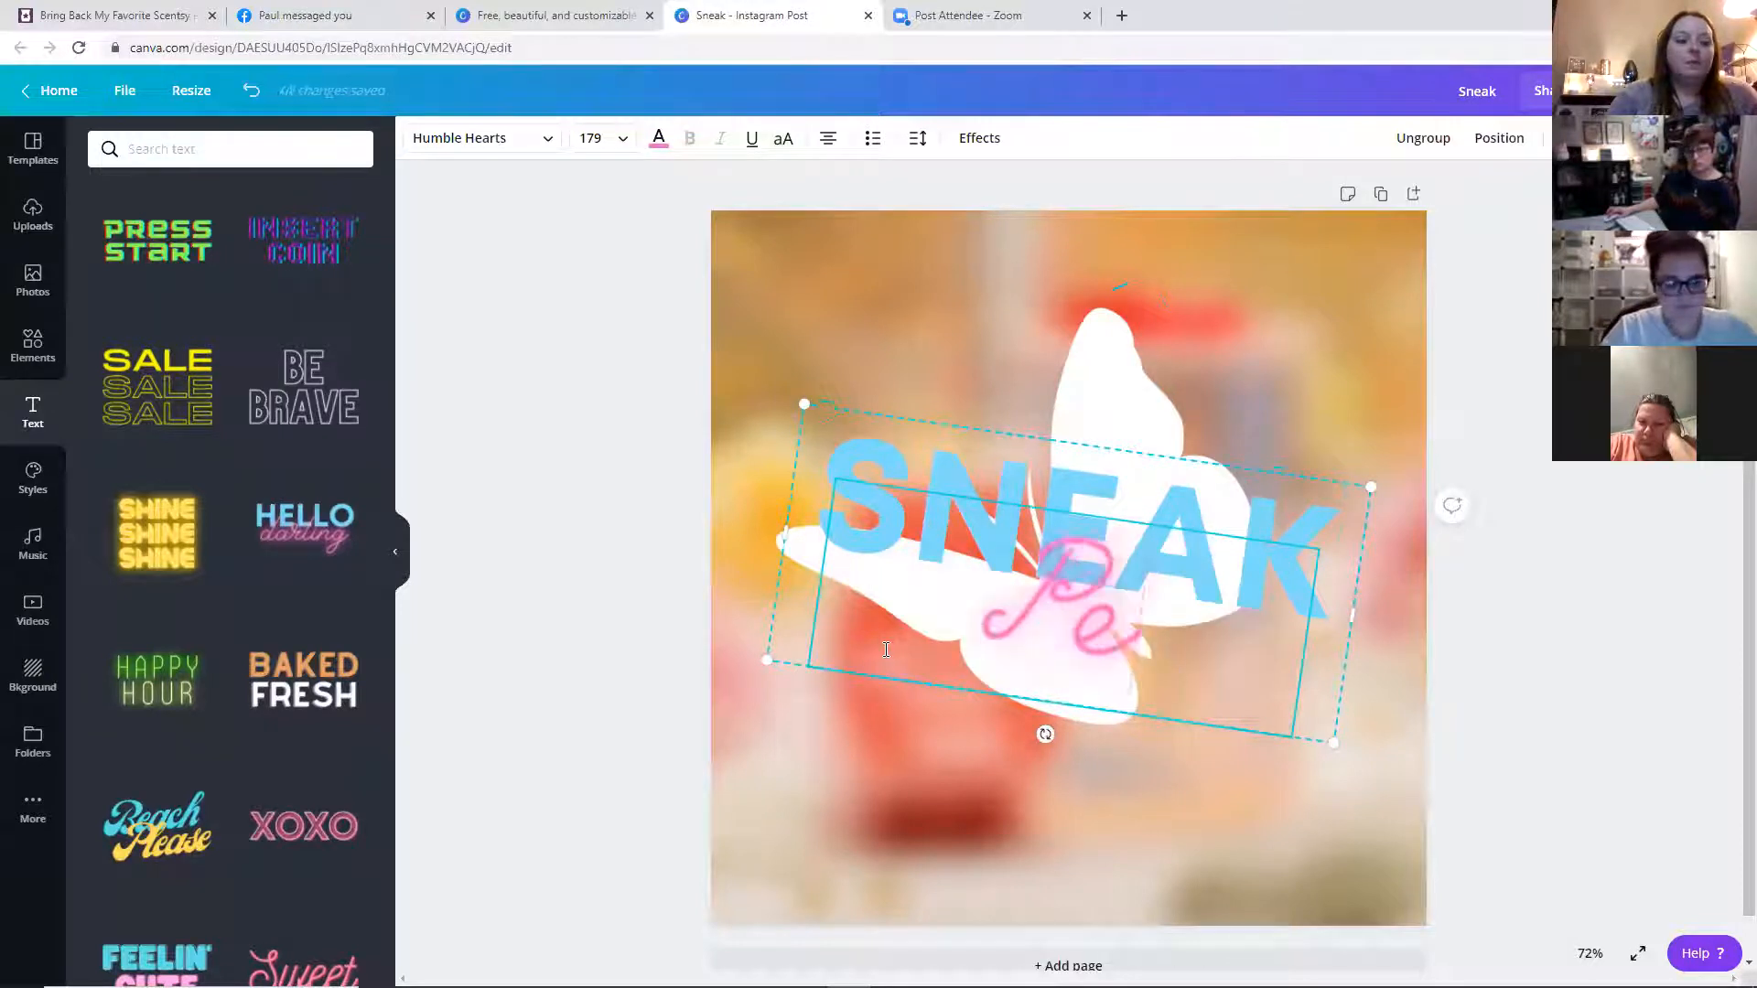
left_click(1270, 386)
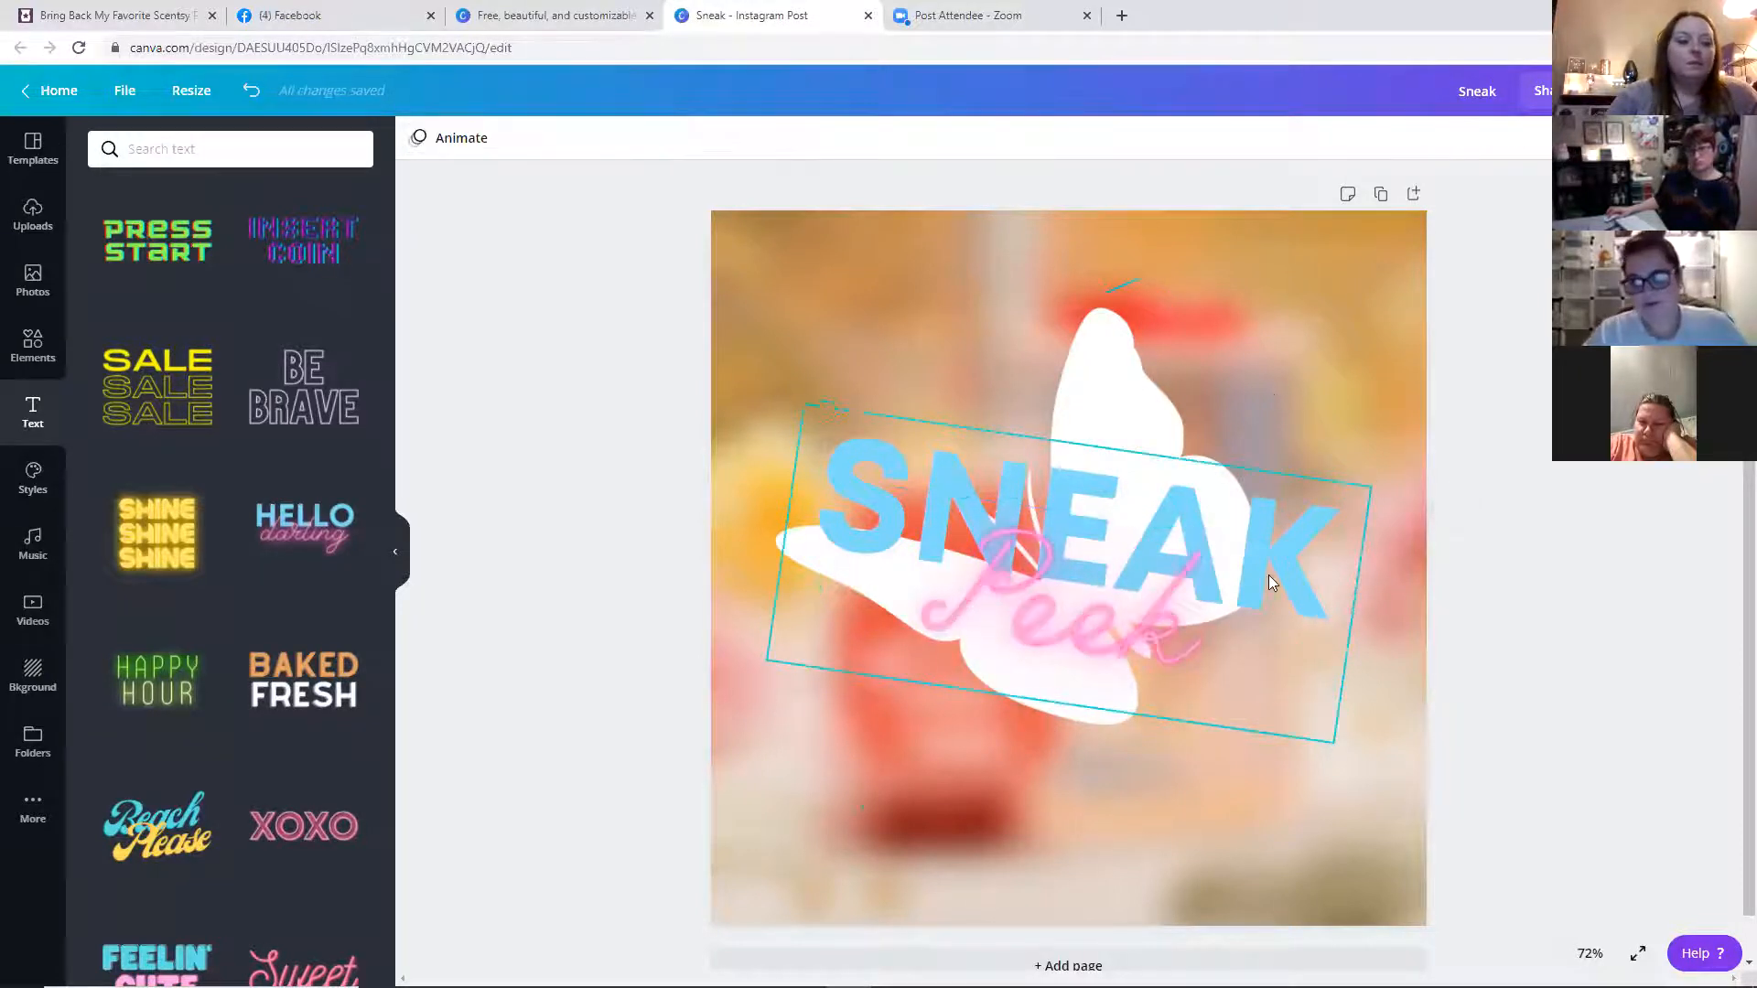
Change the SNEAK text color to the red-orange photo color
left_click(1048, 543)
left_click(948, 469)
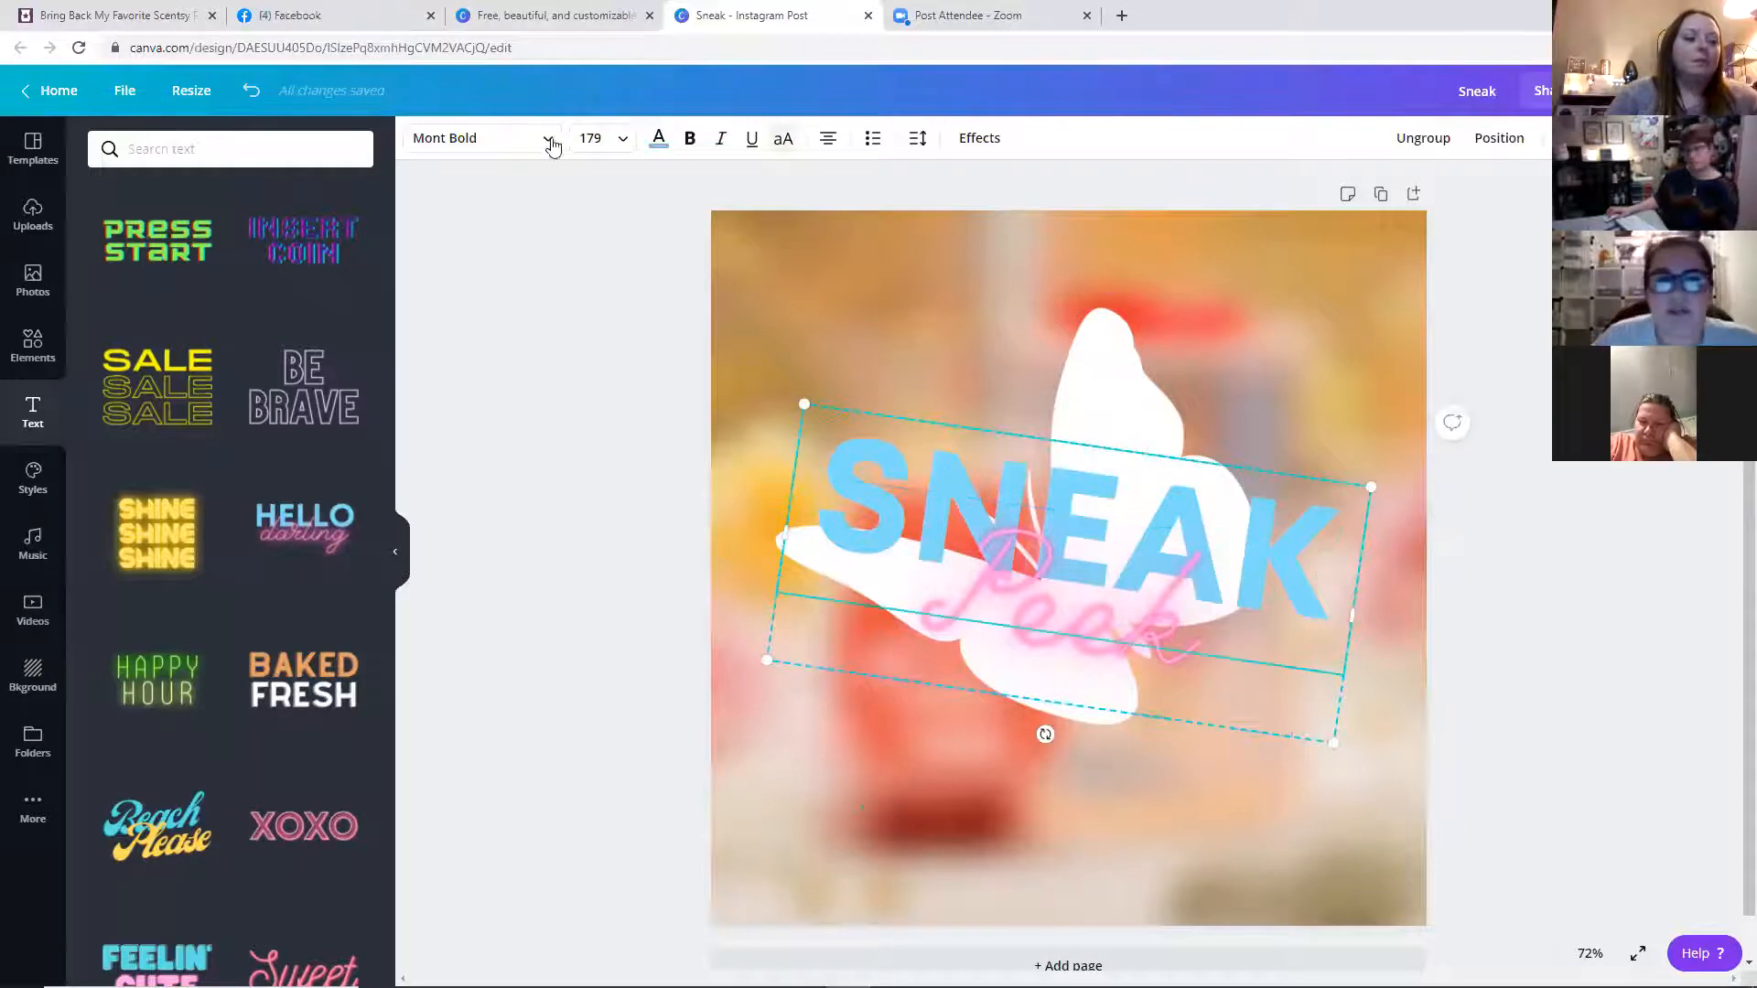
left_click(661, 138)
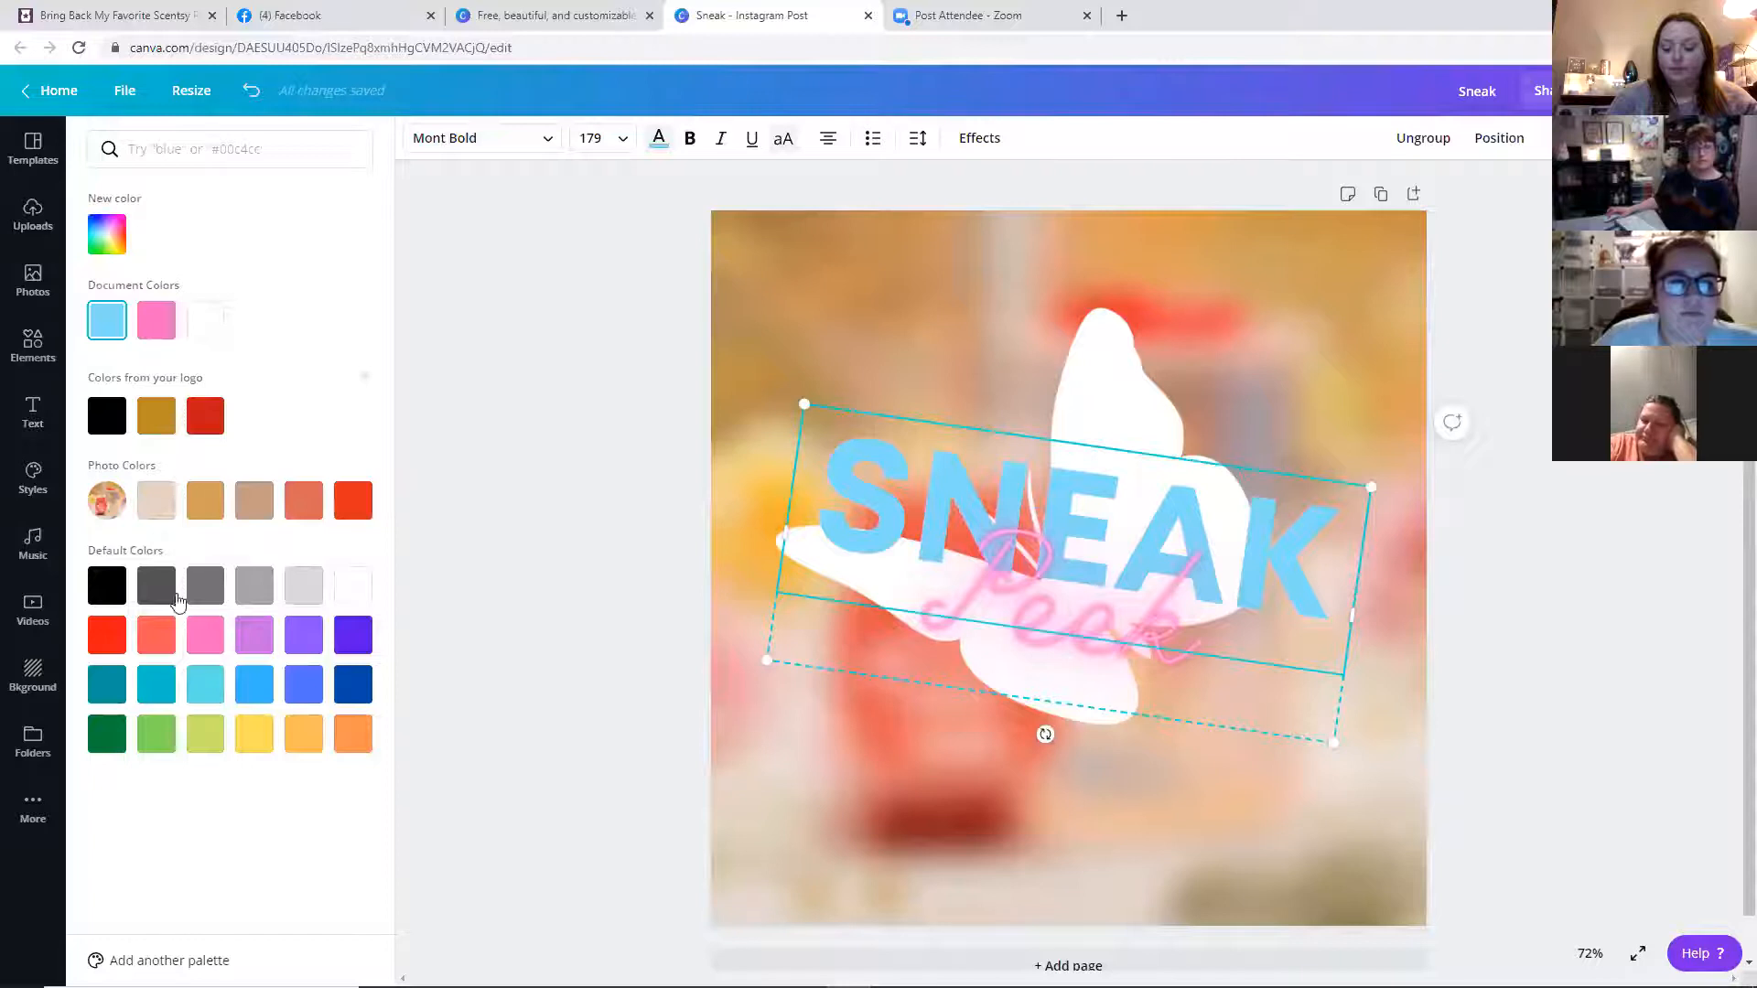
left_click(353, 501)
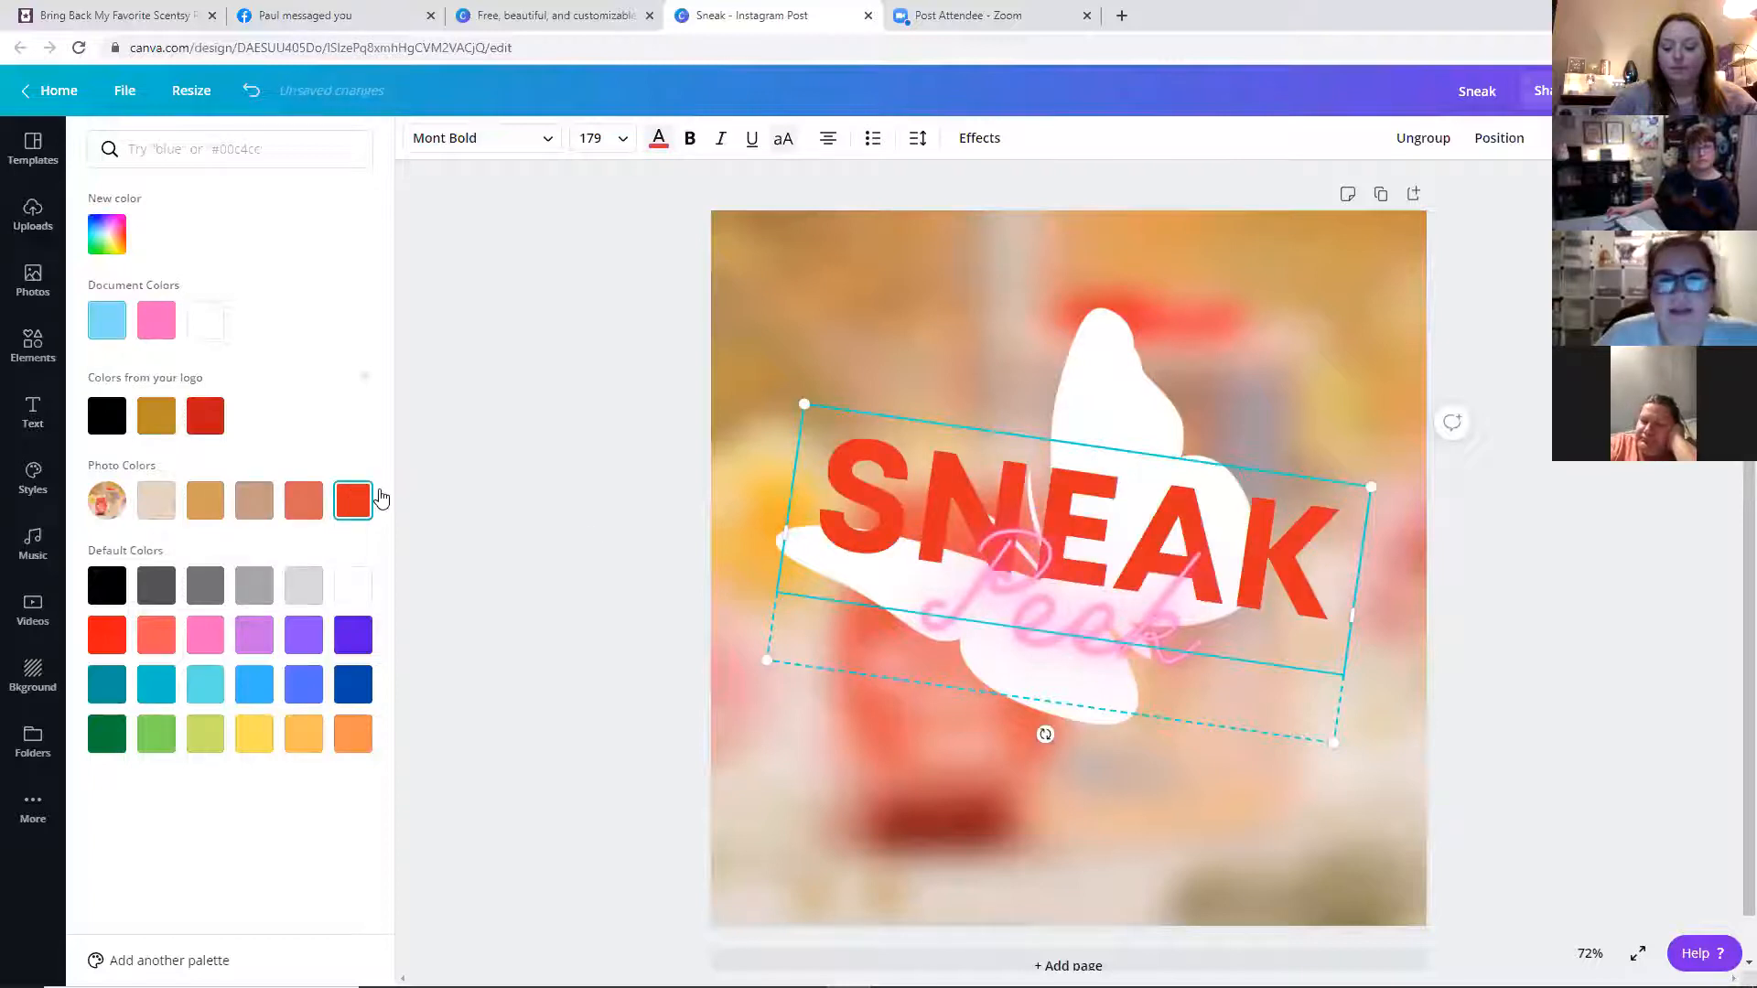
Leave the design and return to the Canva home page
left_click(1153, 660)
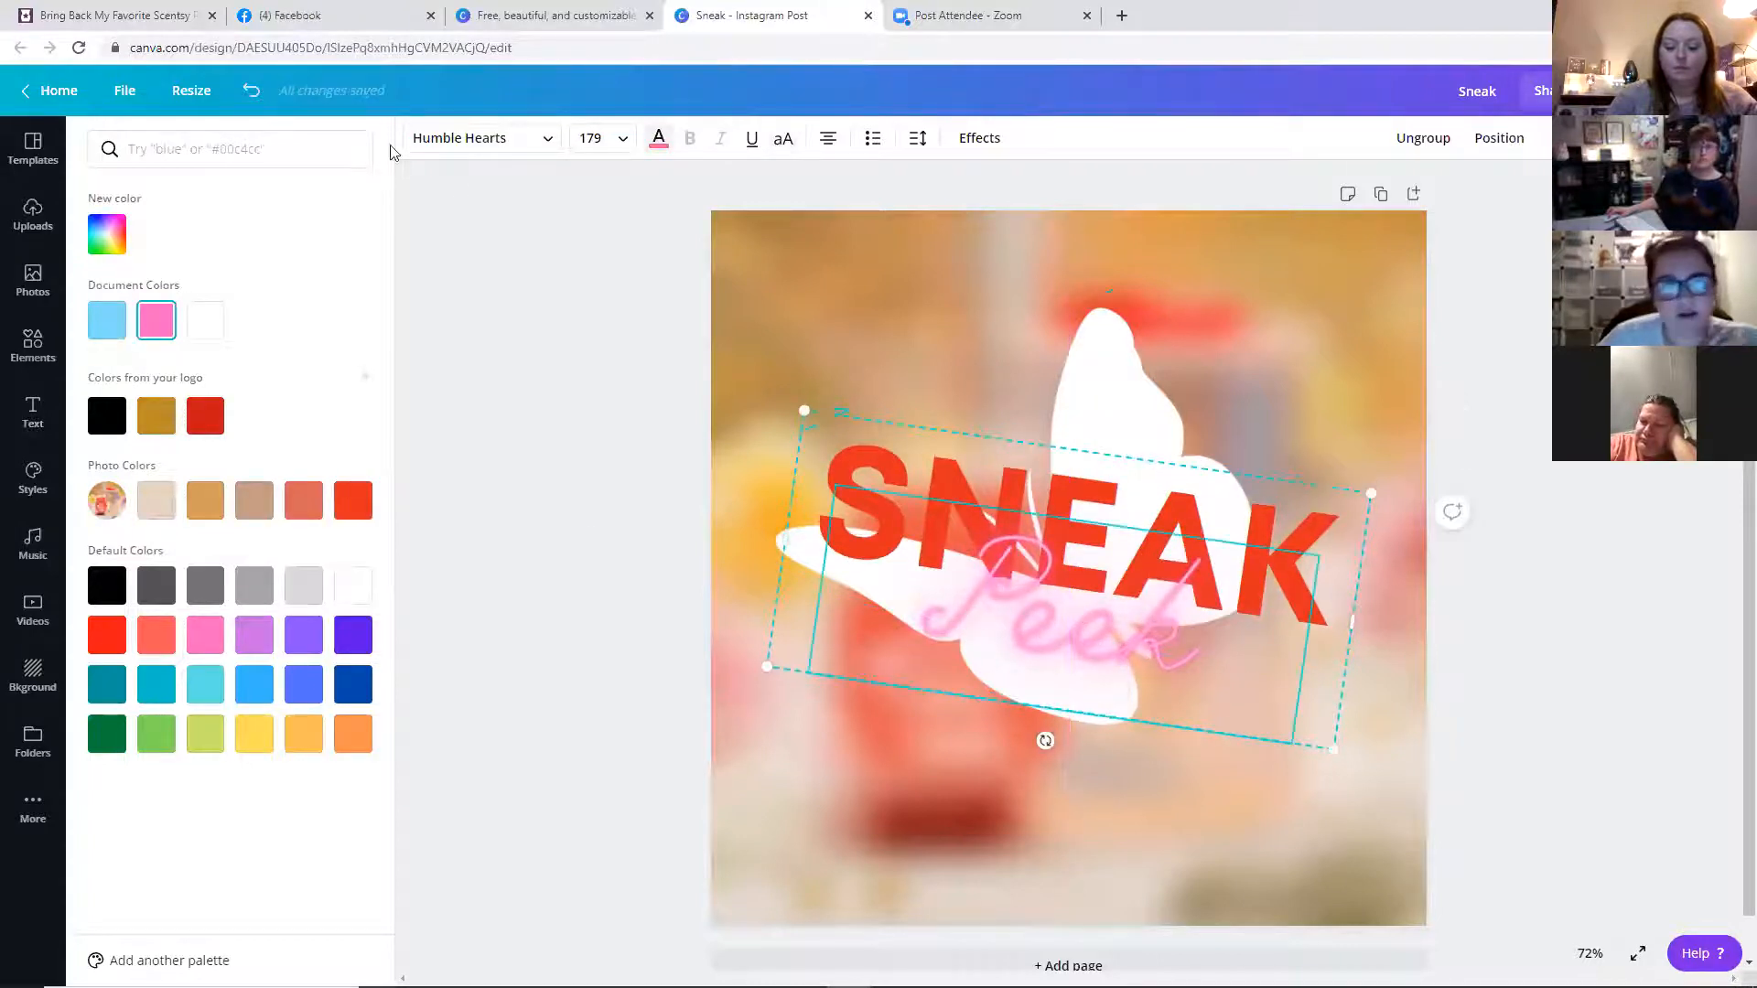
left_click(622, 291)
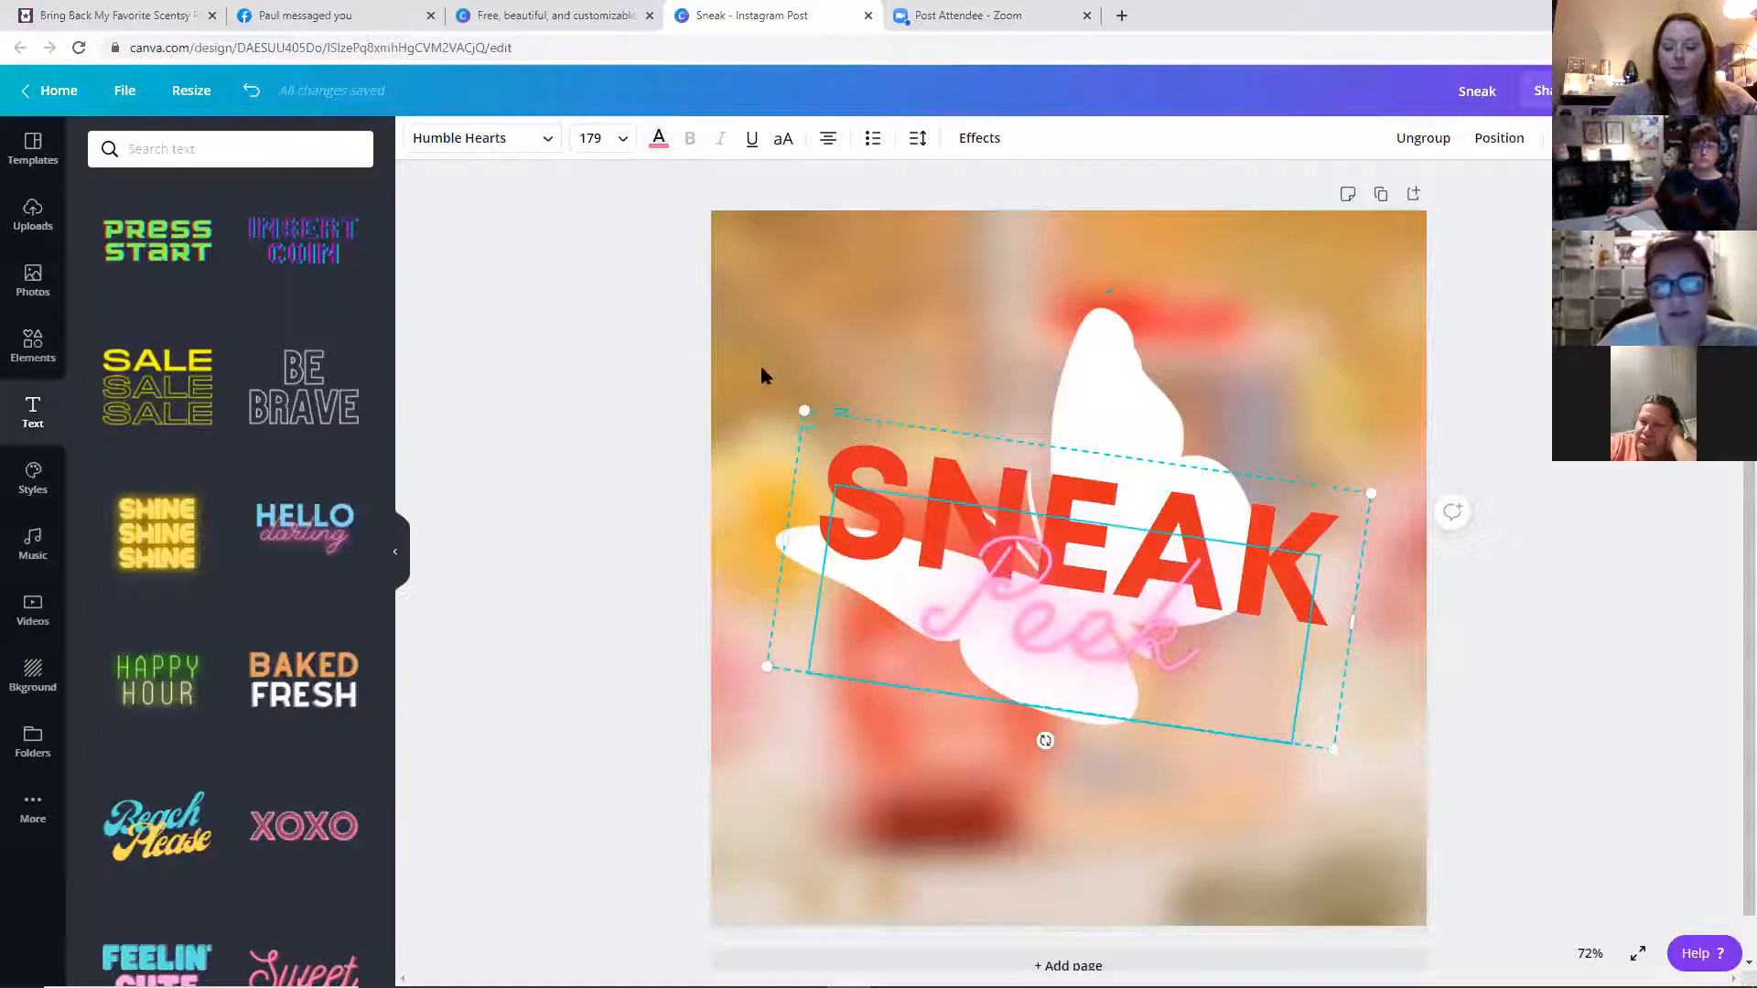
left_click(56, 90)
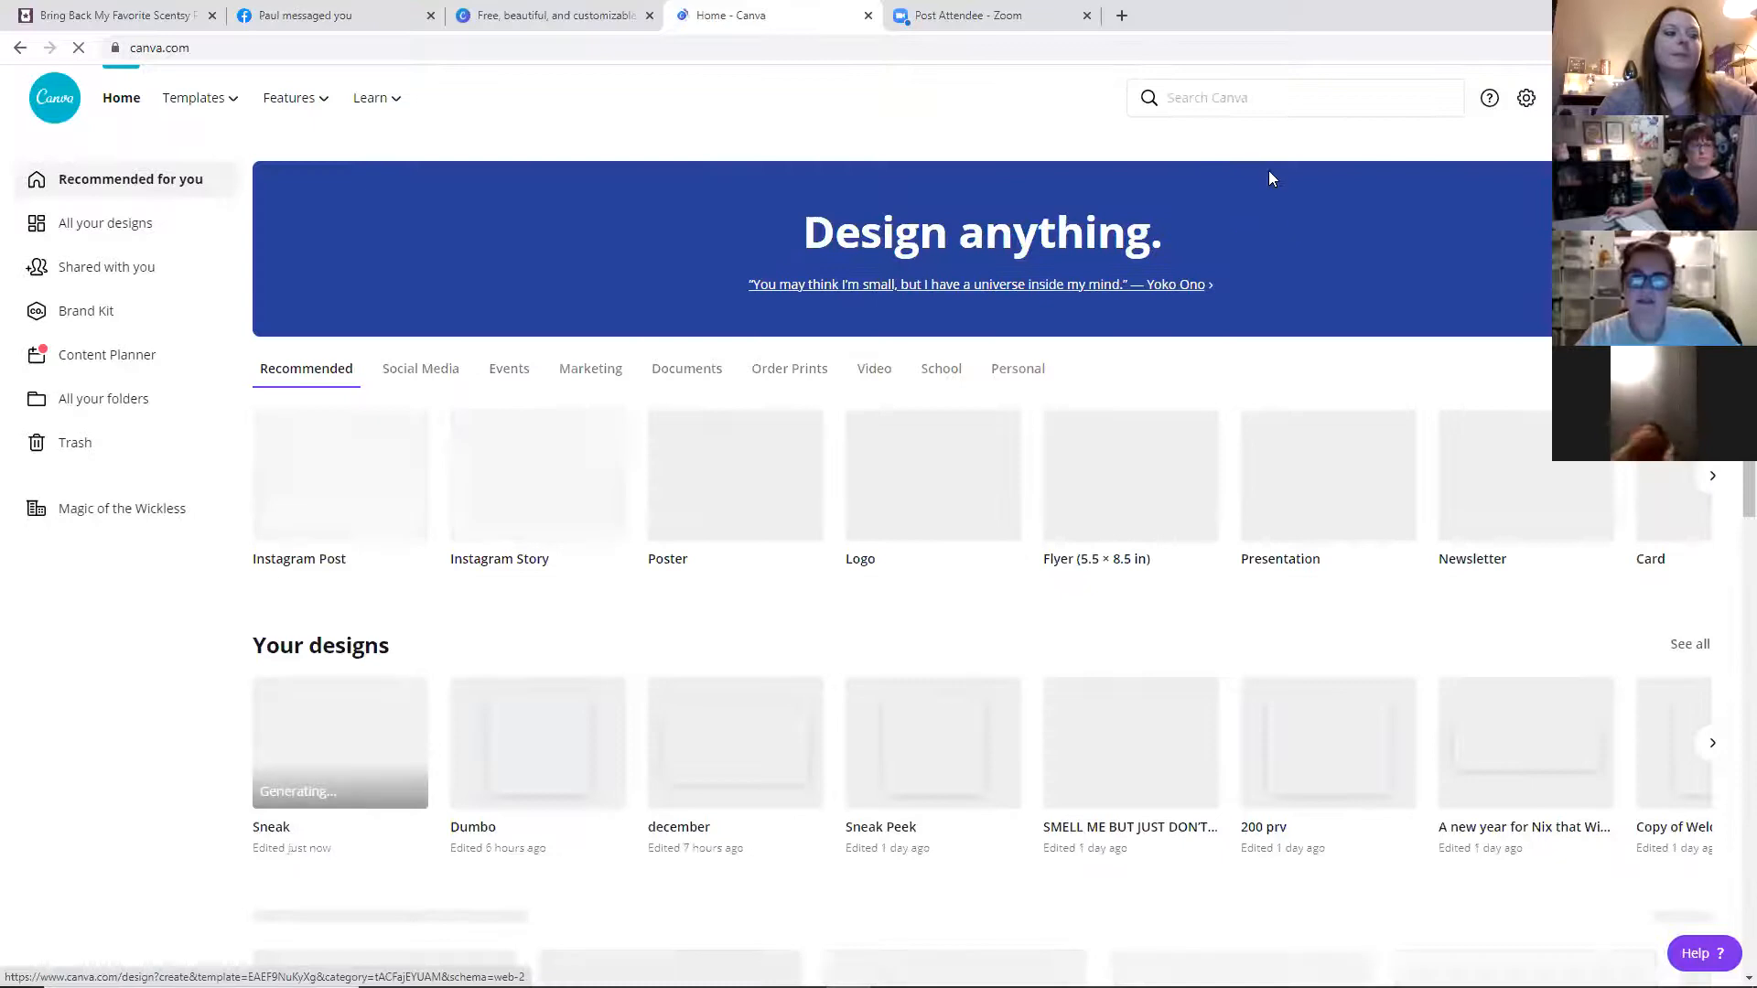
Search Canva for Newsletter designs and browse the newsletter templates
left_click(1263, 98)
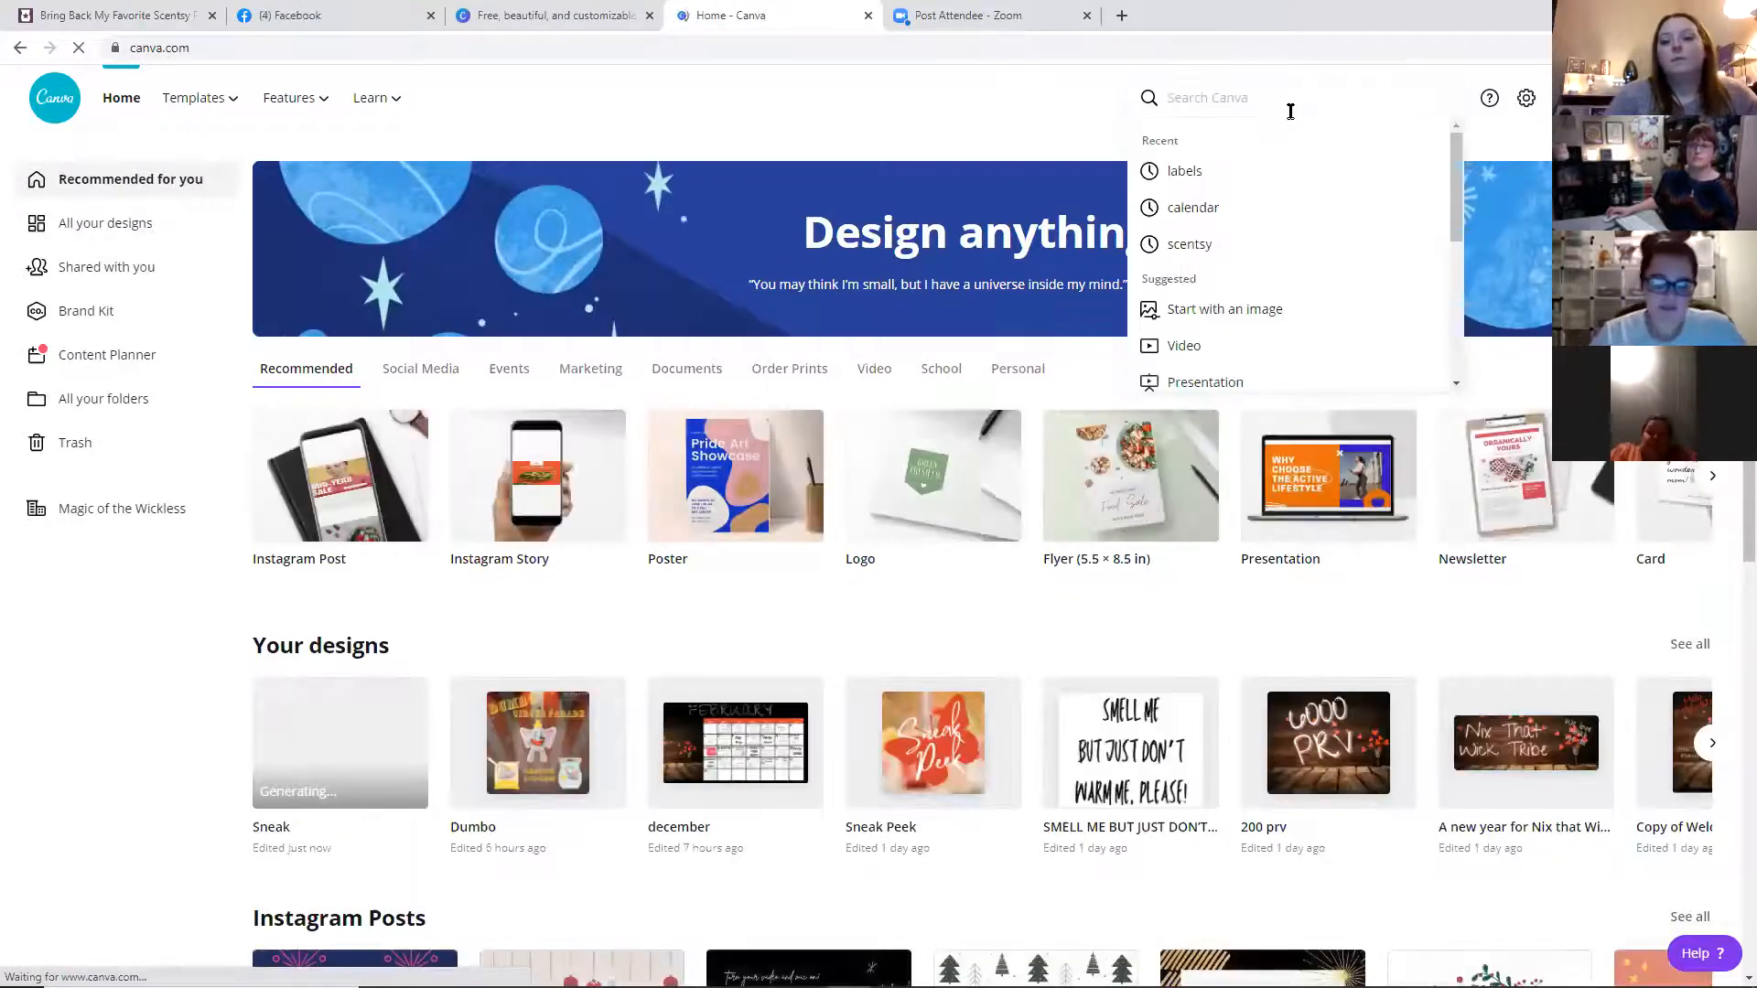
type("newl")
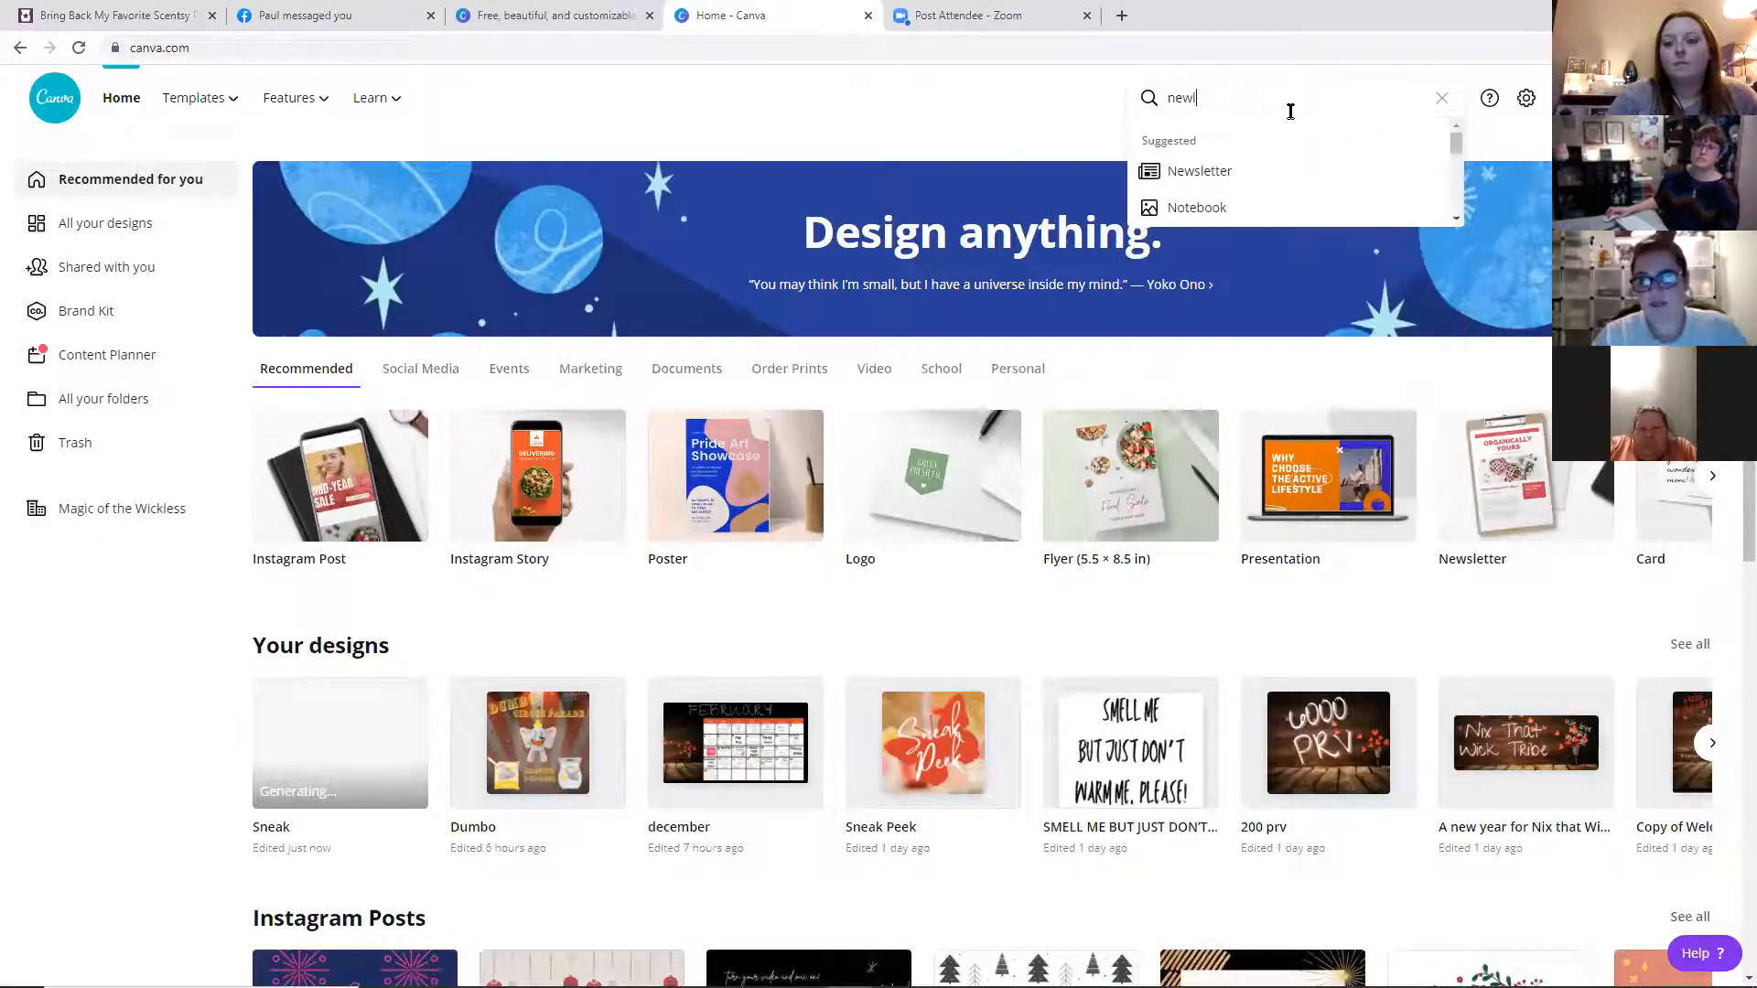
left_click(1277, 174)
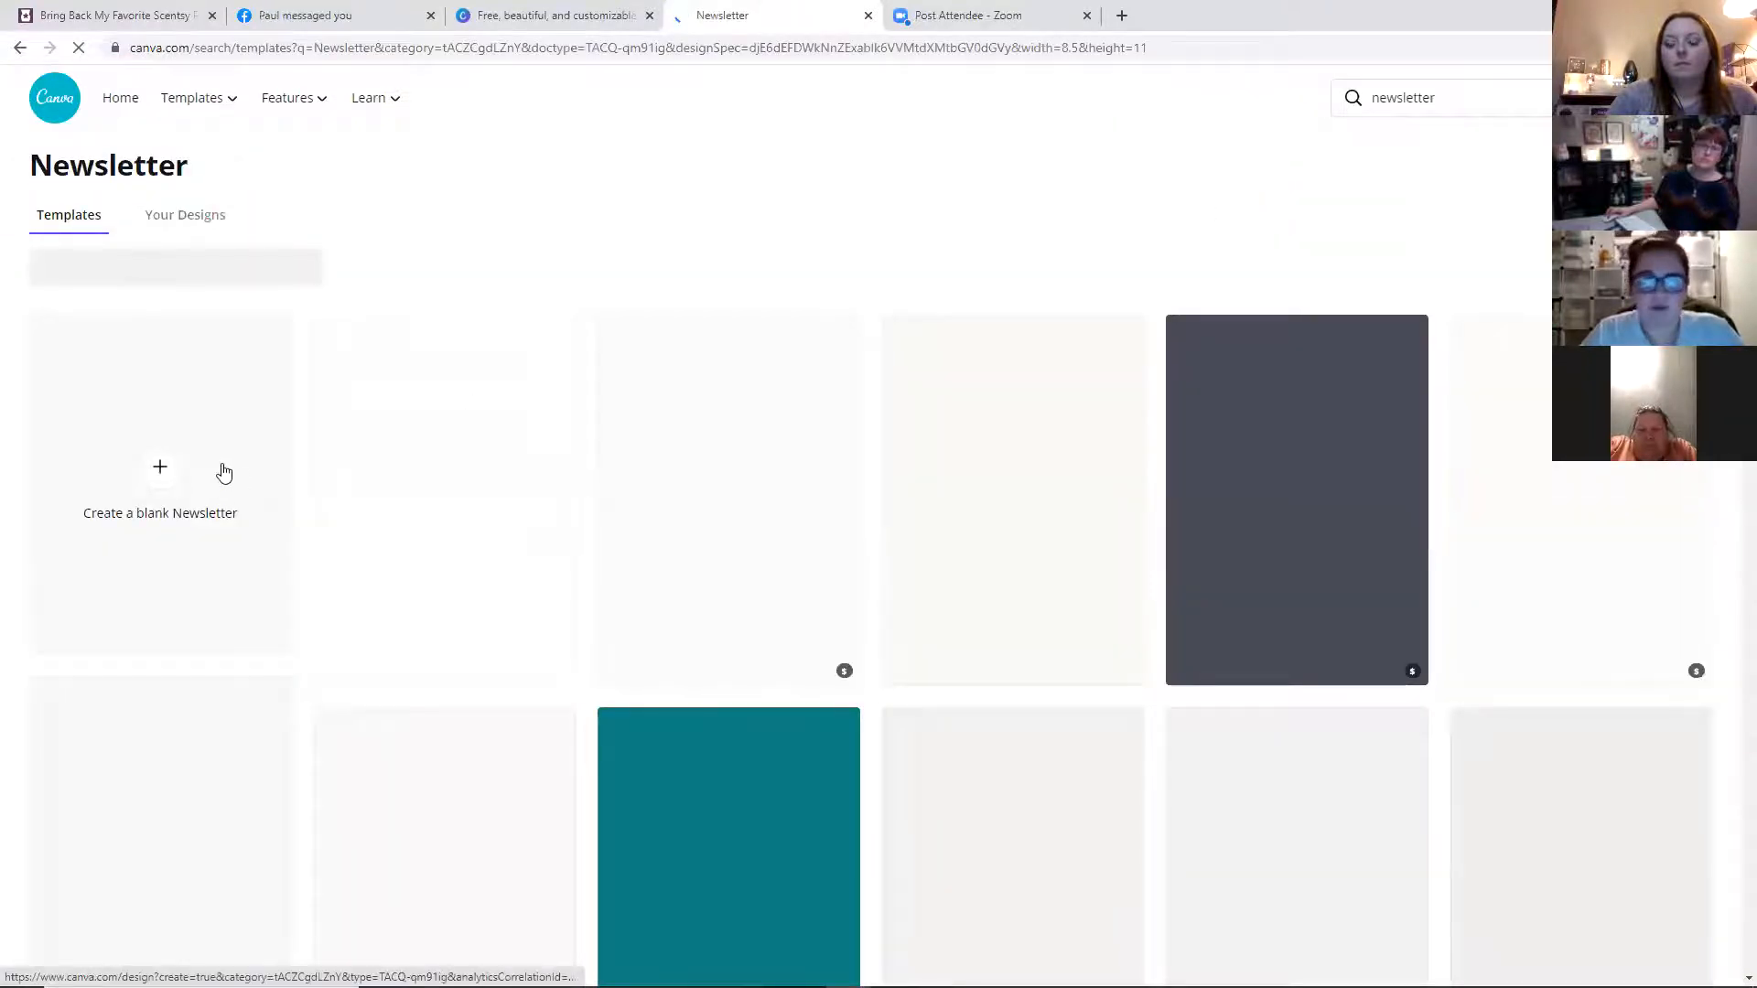
scroll(1334, 452, "down", 4)
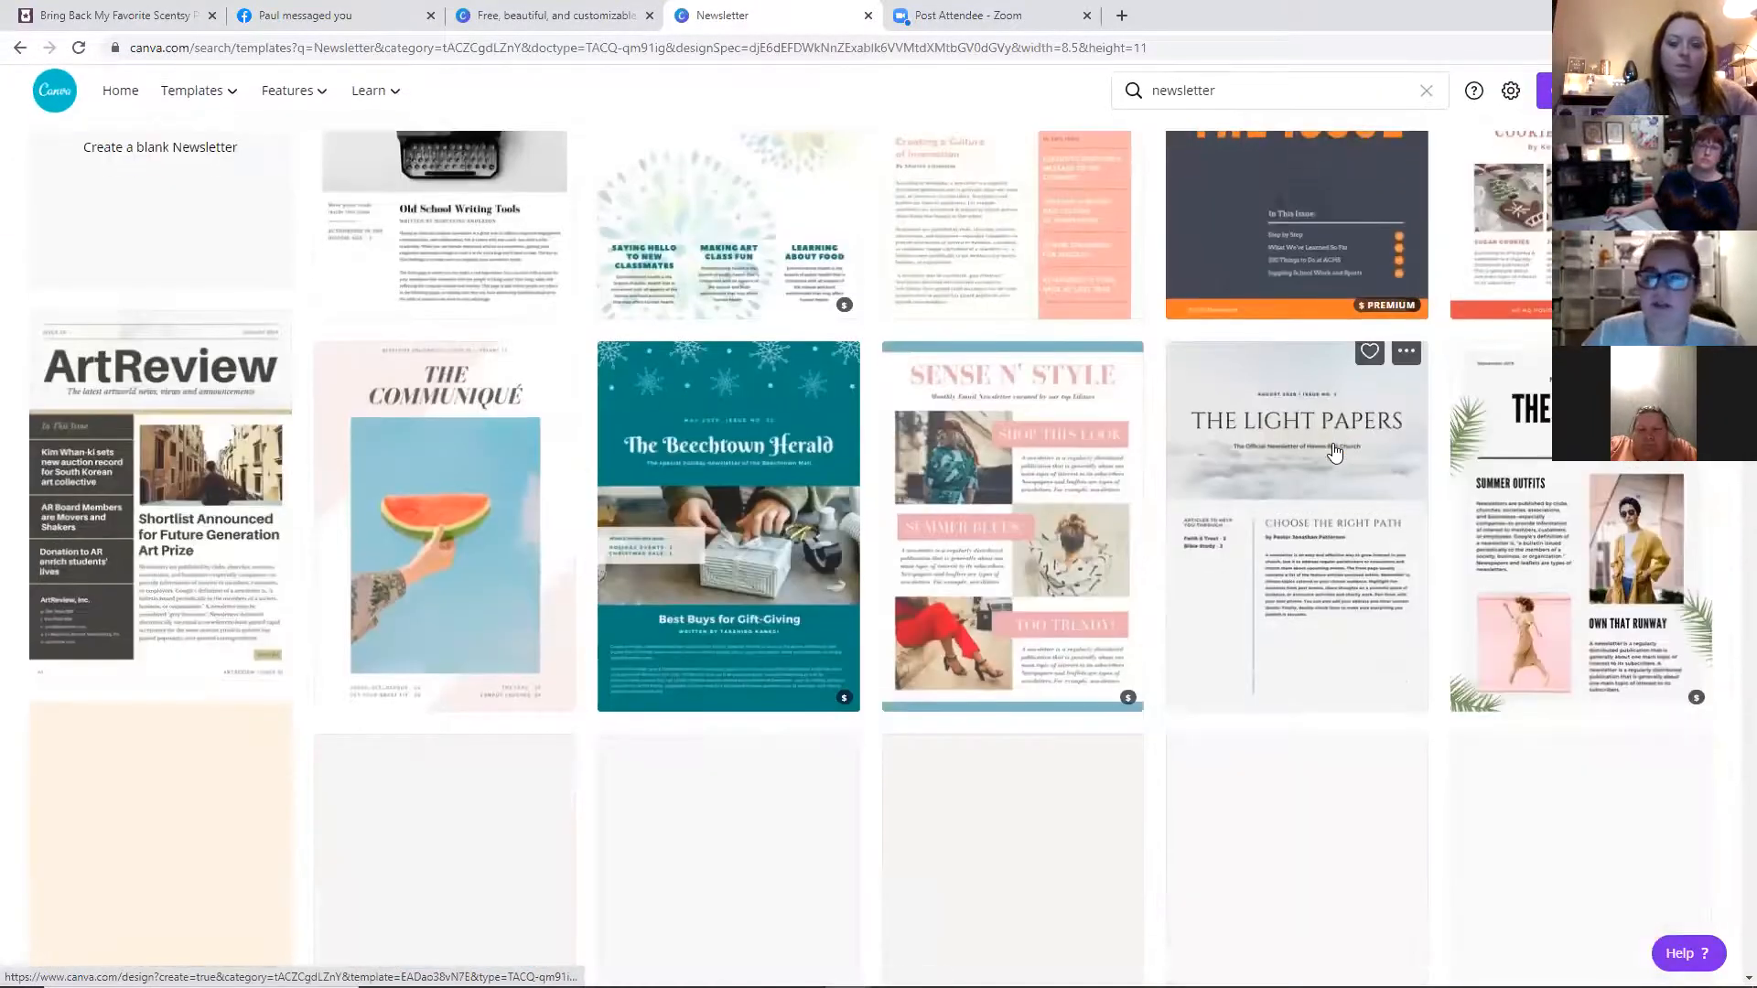
scroll(224, 476, "up", 5)
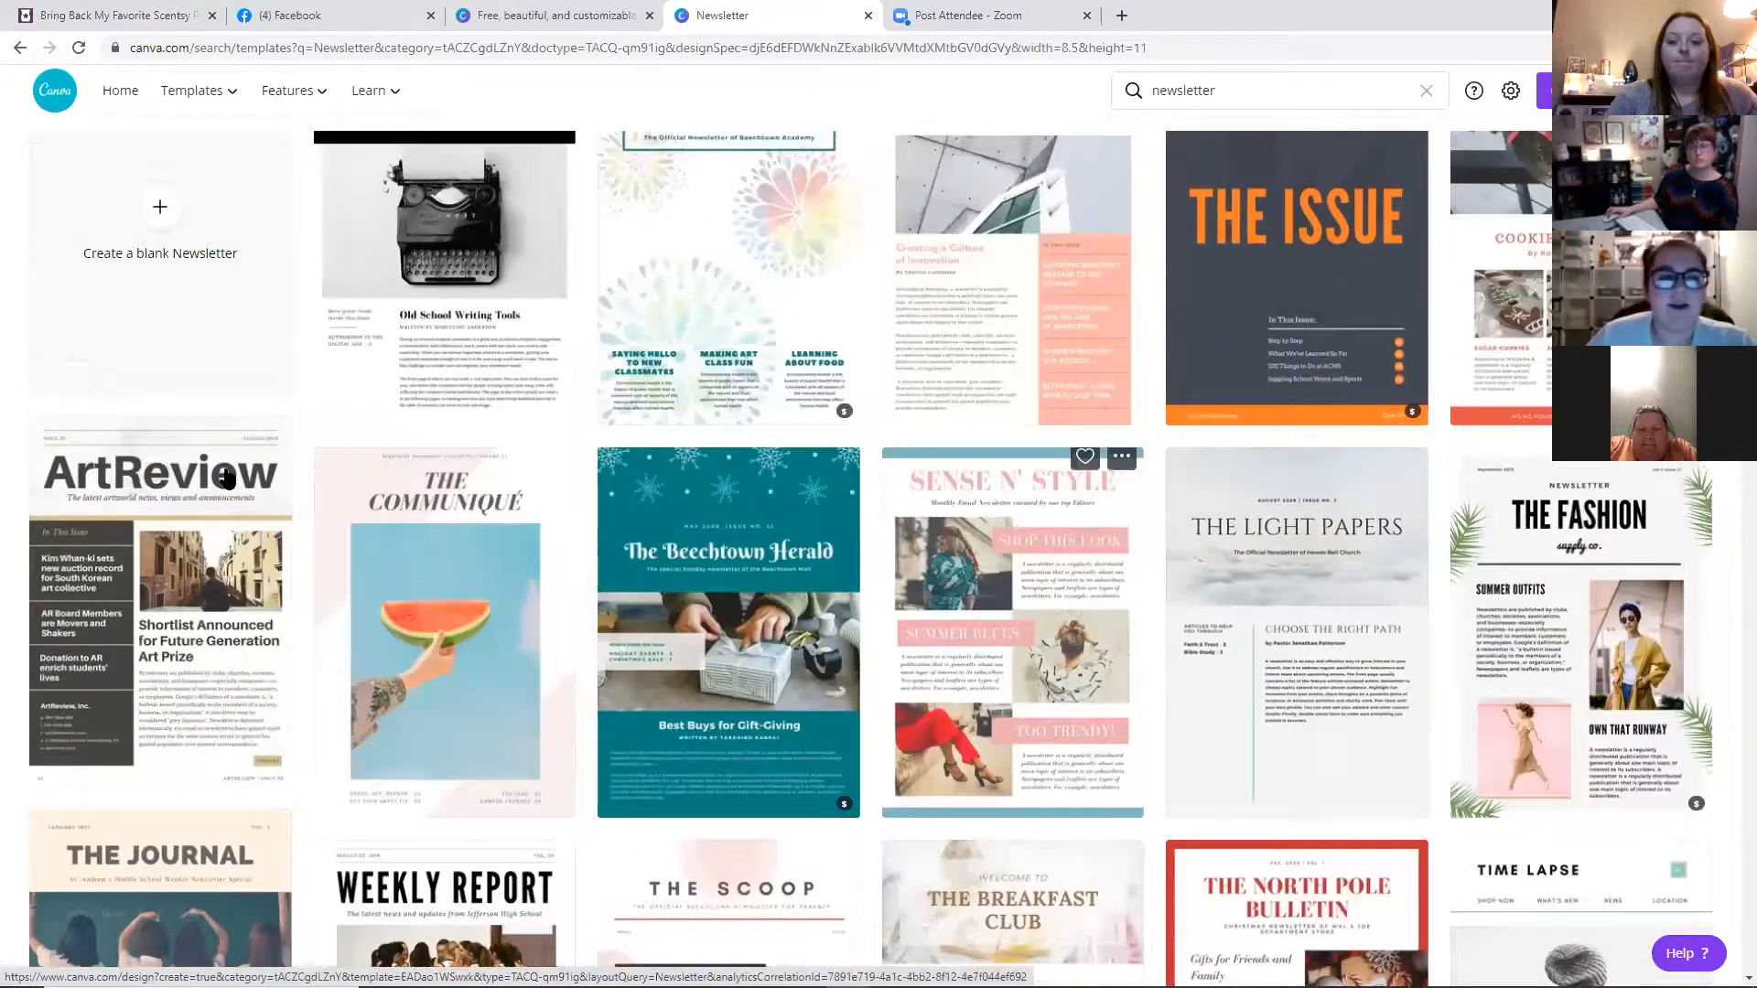
Start a blank US Letter newsletter and place the Dream Big warmer image from uploads near the page's lower left
left_click(226, 475)
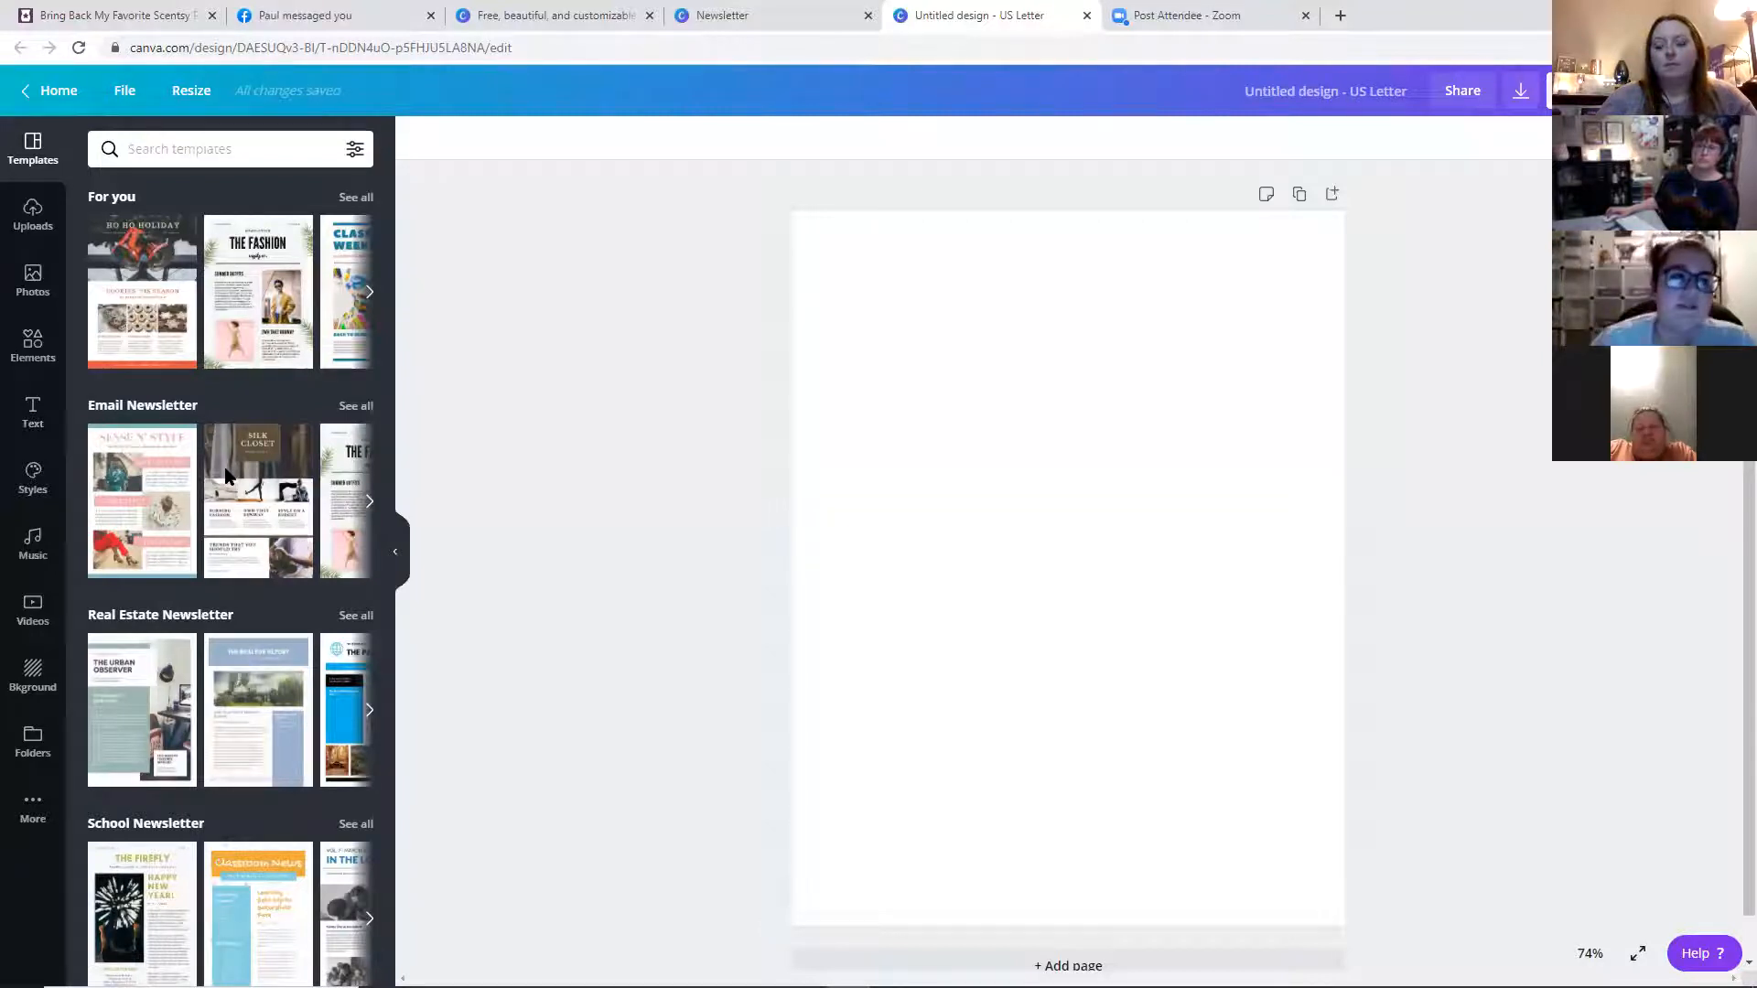
left_click(33, 278)
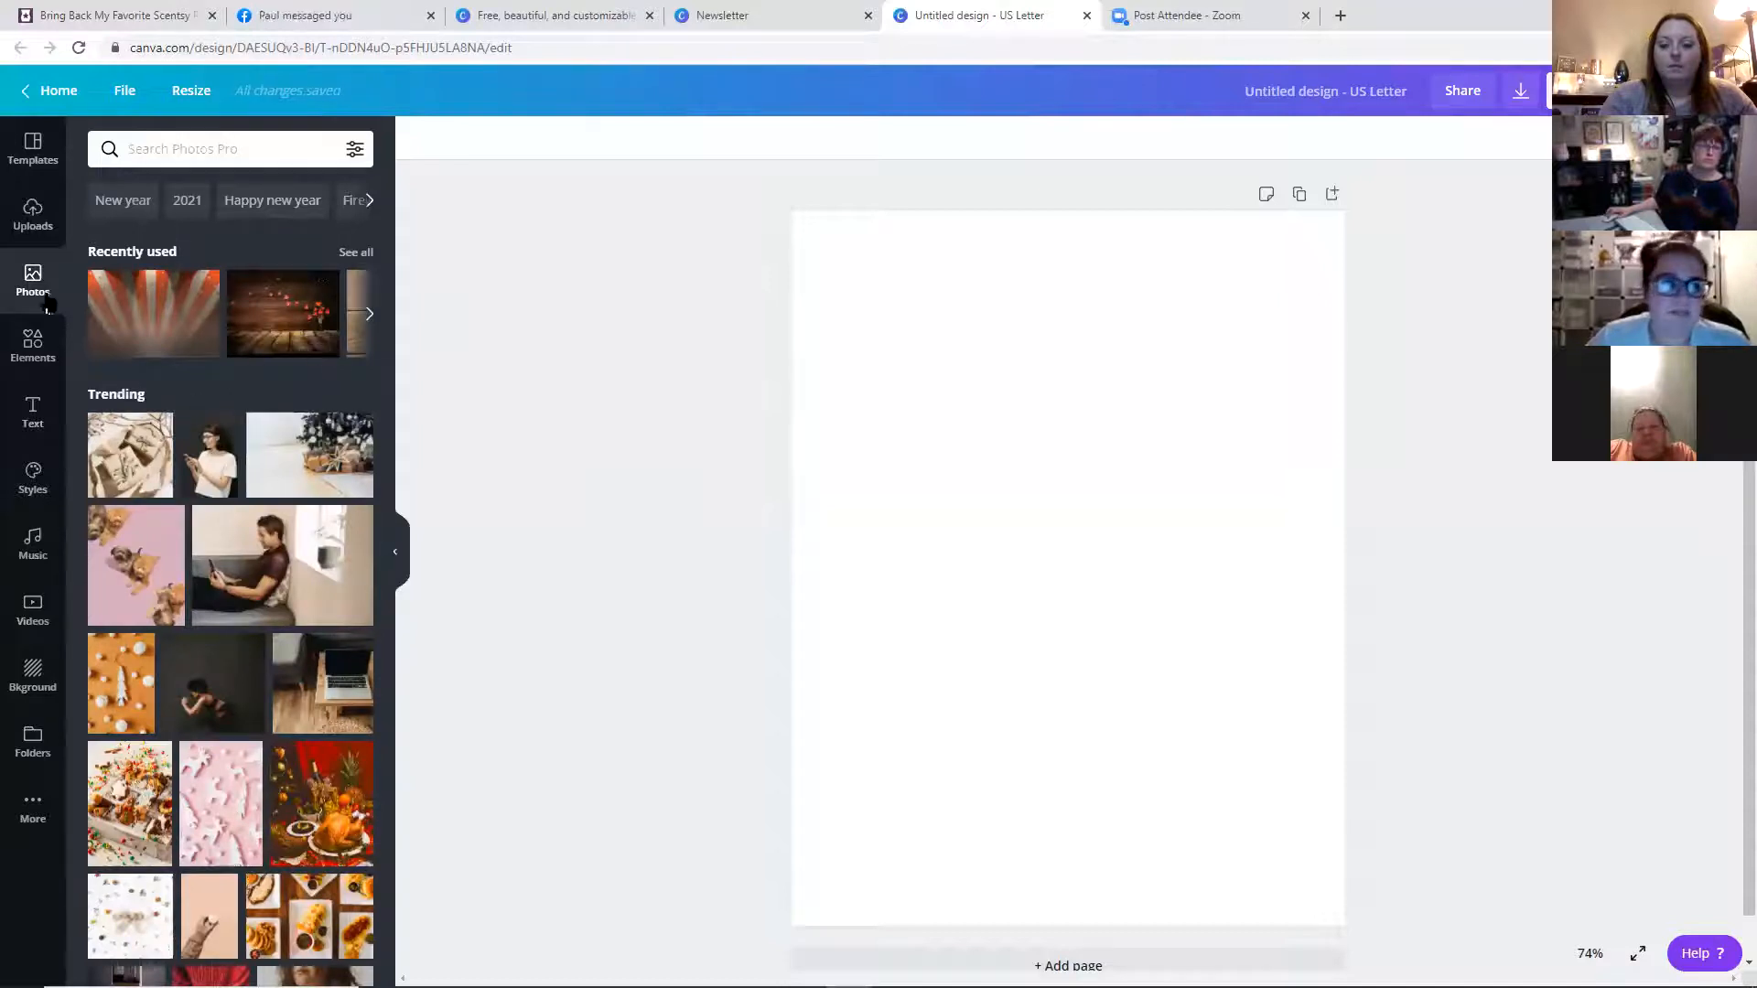
left_click(33, 345)
left_click(34, 216)
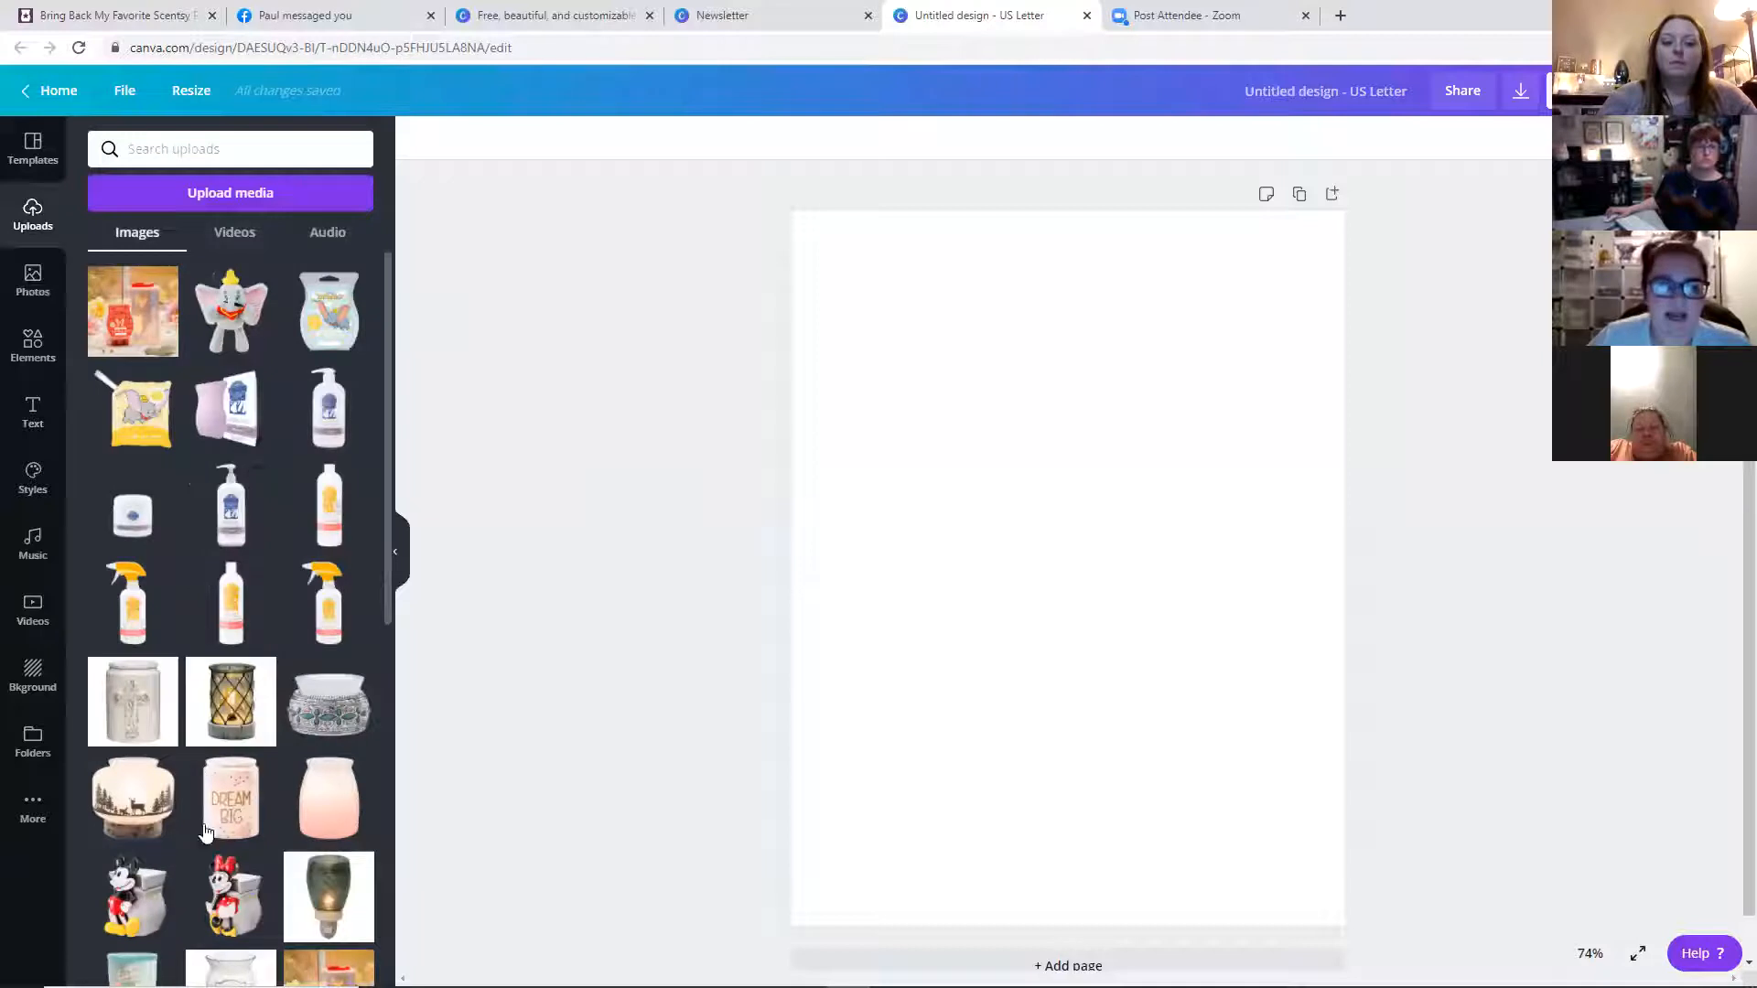
left_click(231, 789)
left_click_drag(934, 691, 792, 871)
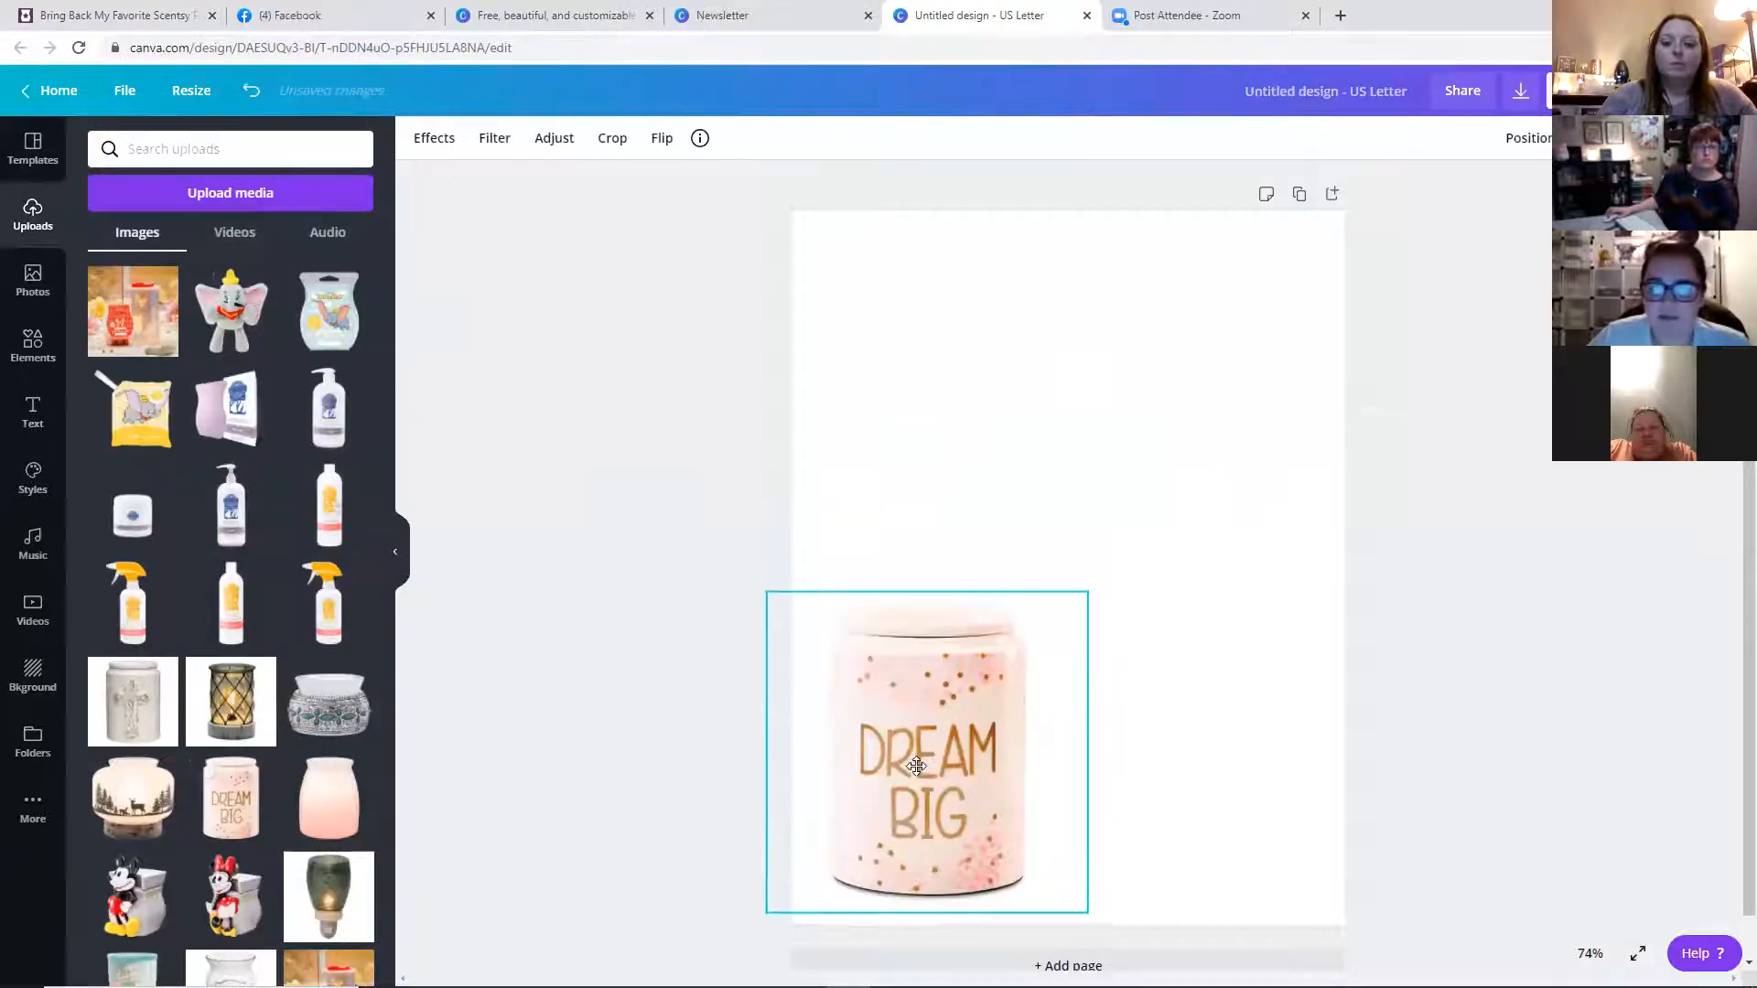
Add the cross warmer image from uploads, nudge it into place, and apply Background Remover to it
left_click(133, 701)
mouse_move(1051, 514)
left_mouse_down()
mouse_move(1057, 562)
mouse_move(1056, 547)
left_mouse_up()
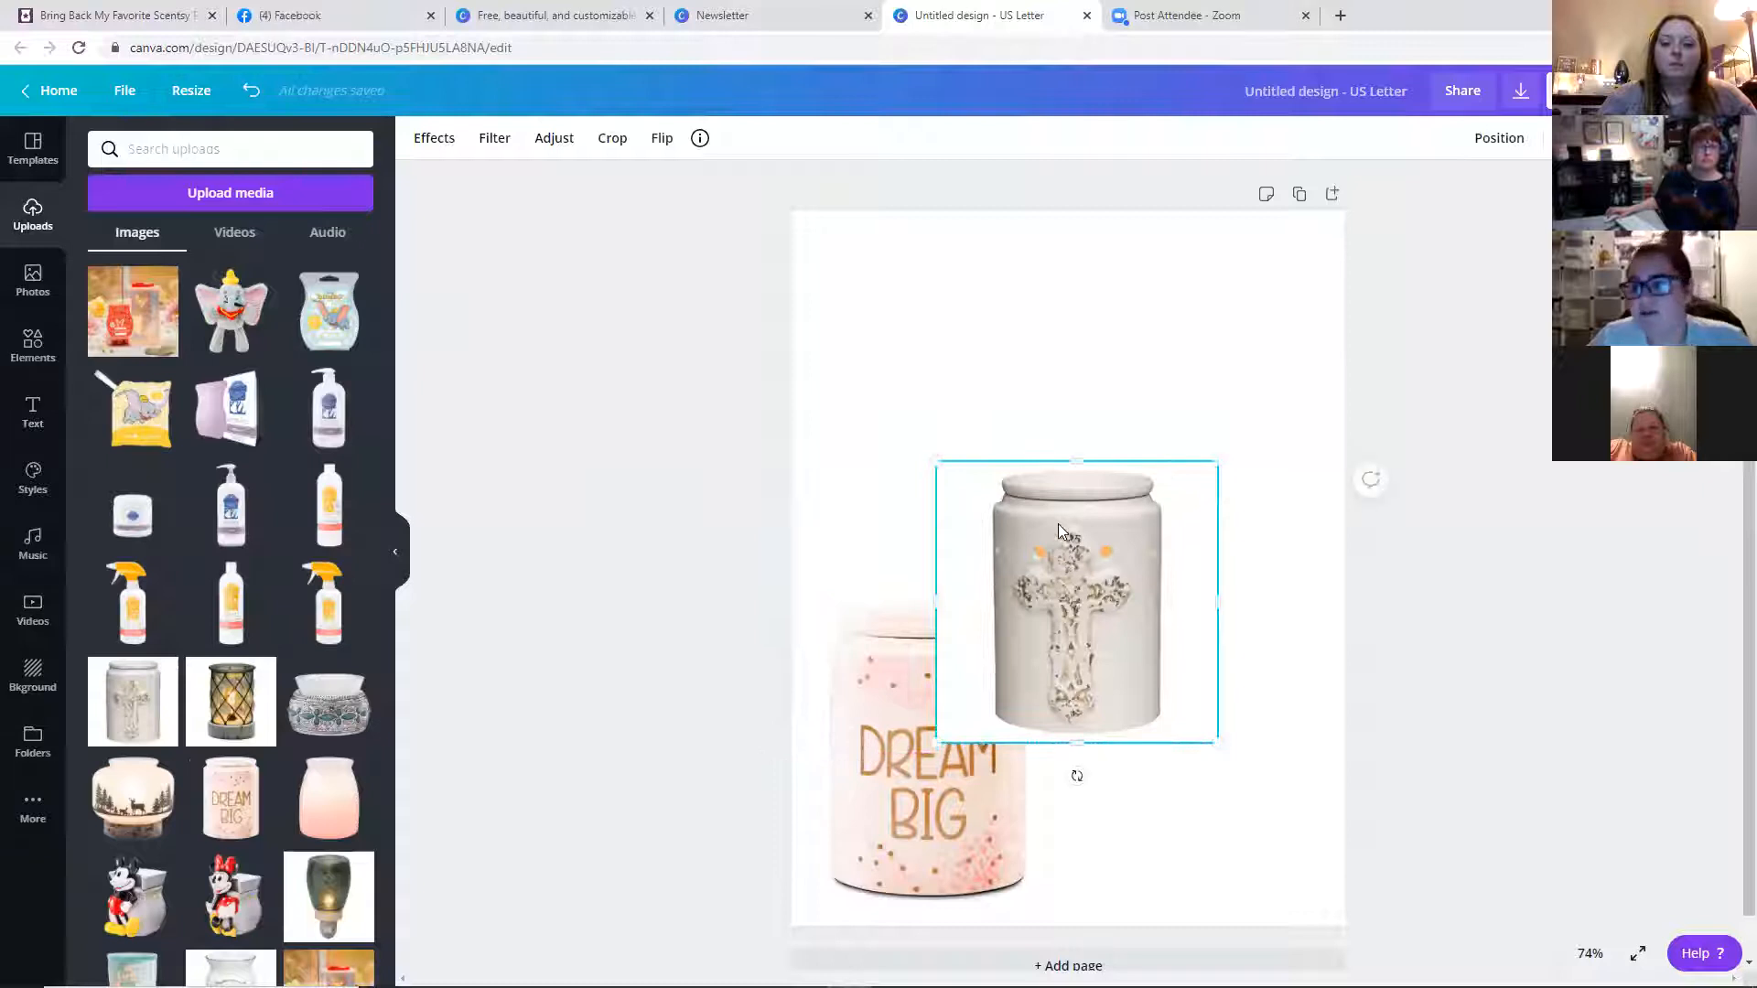
left_click(441, 140)
left_click(270, 200)
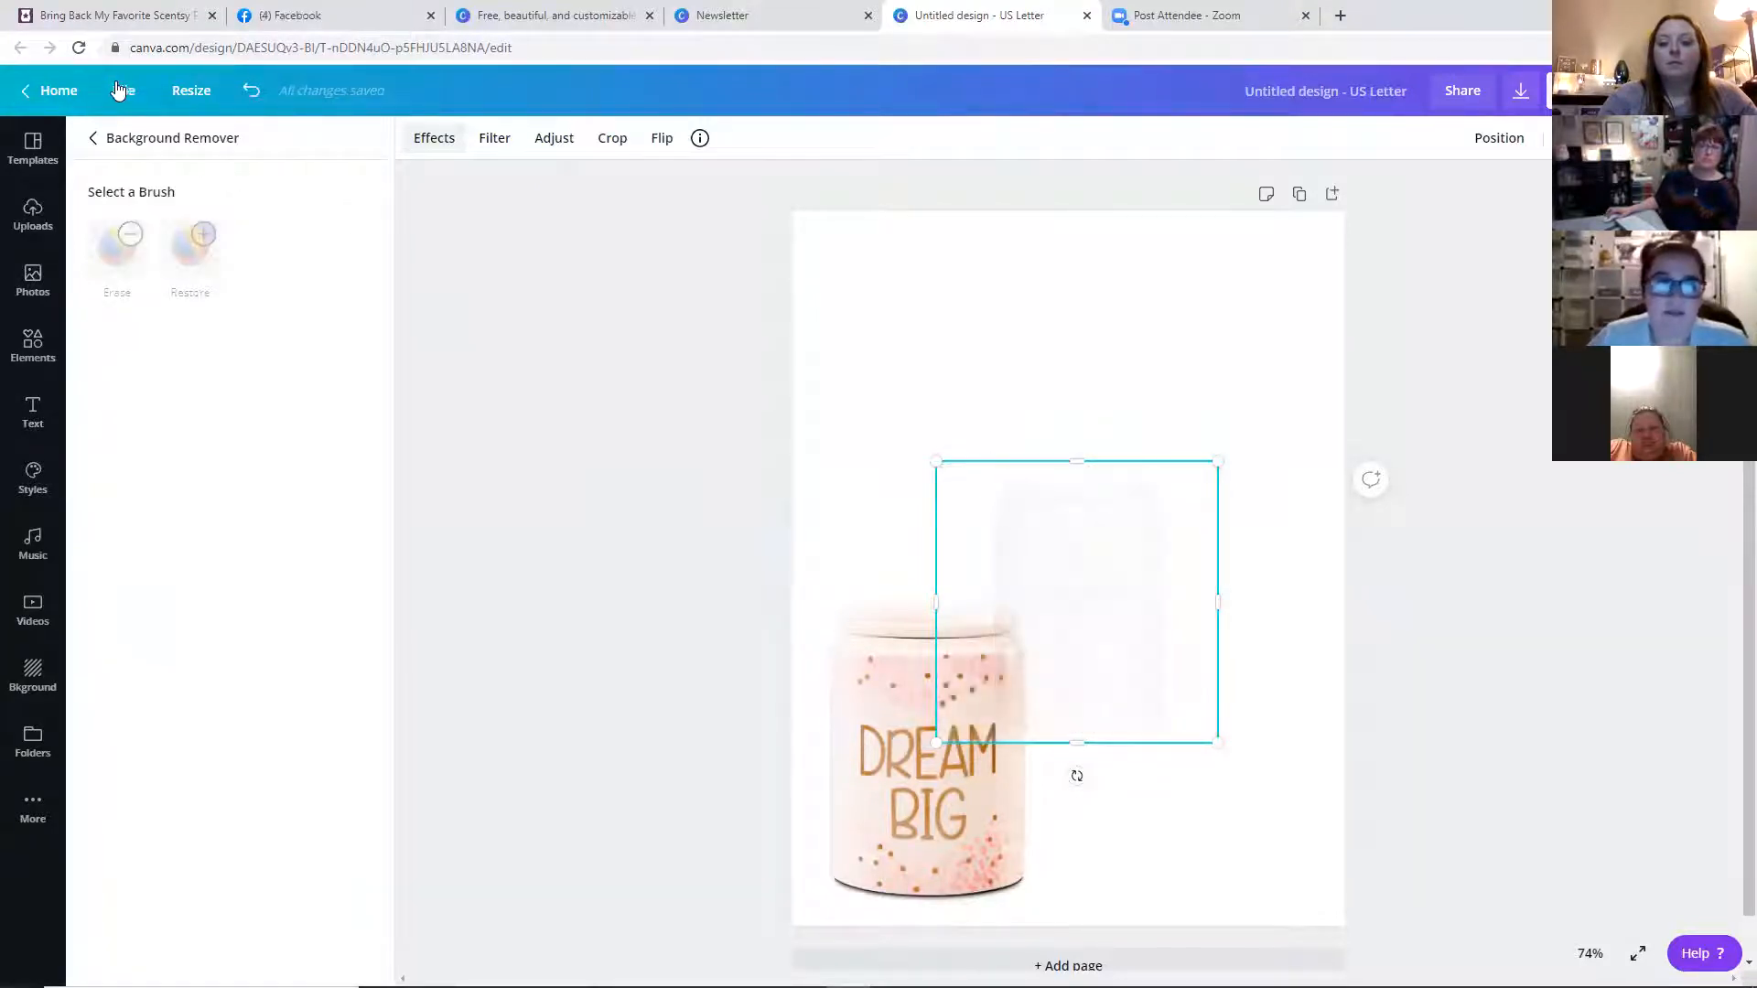
Return to the home page and open the existing Newsletter design from All your designs
left_click(71, 90)
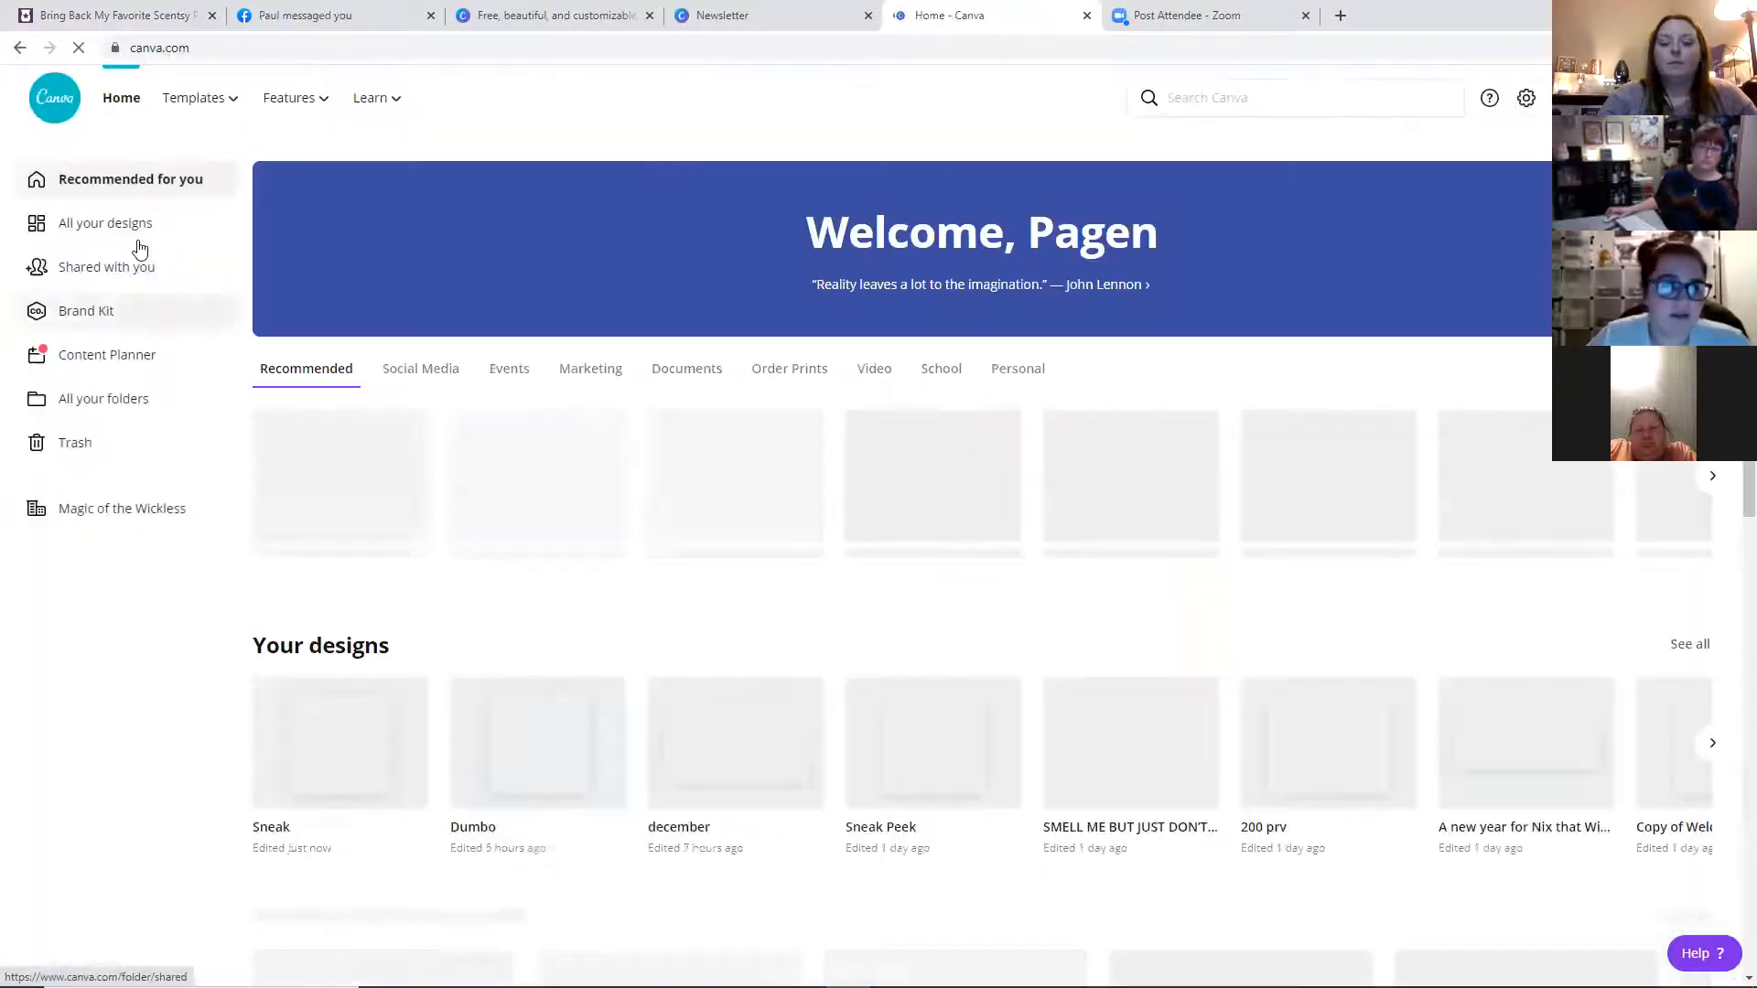
left_click(153, 227)
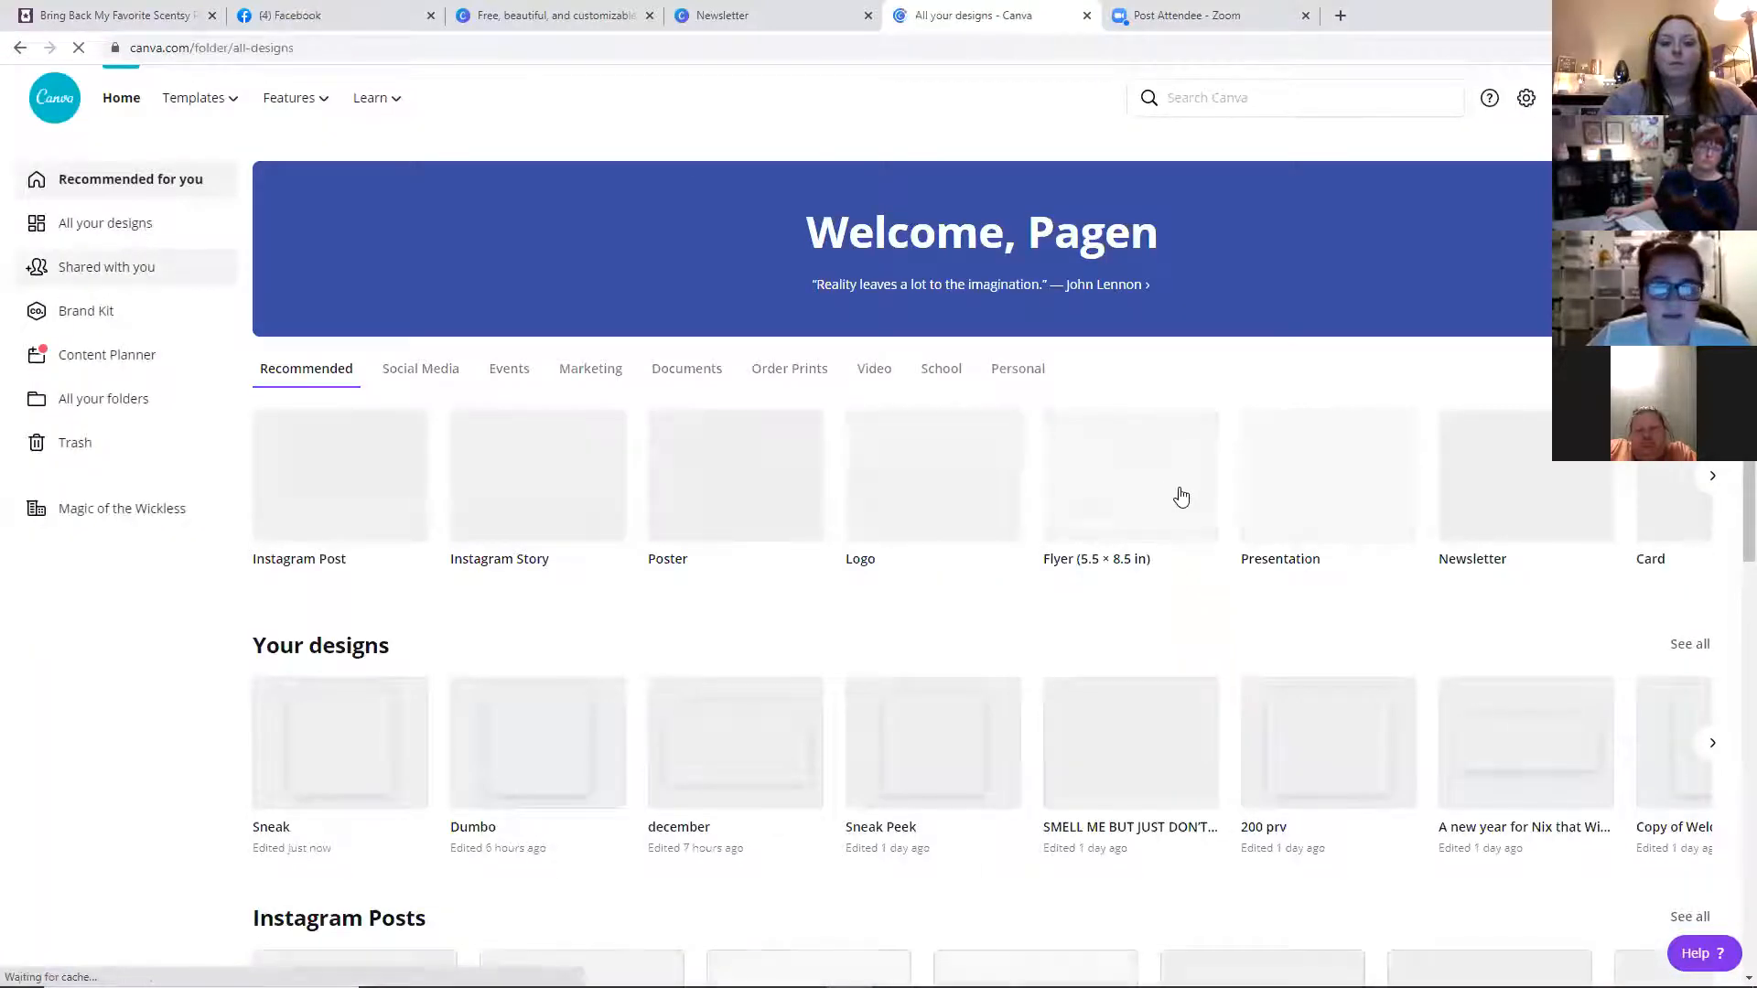
scroll(1345, 530, "down", 4)
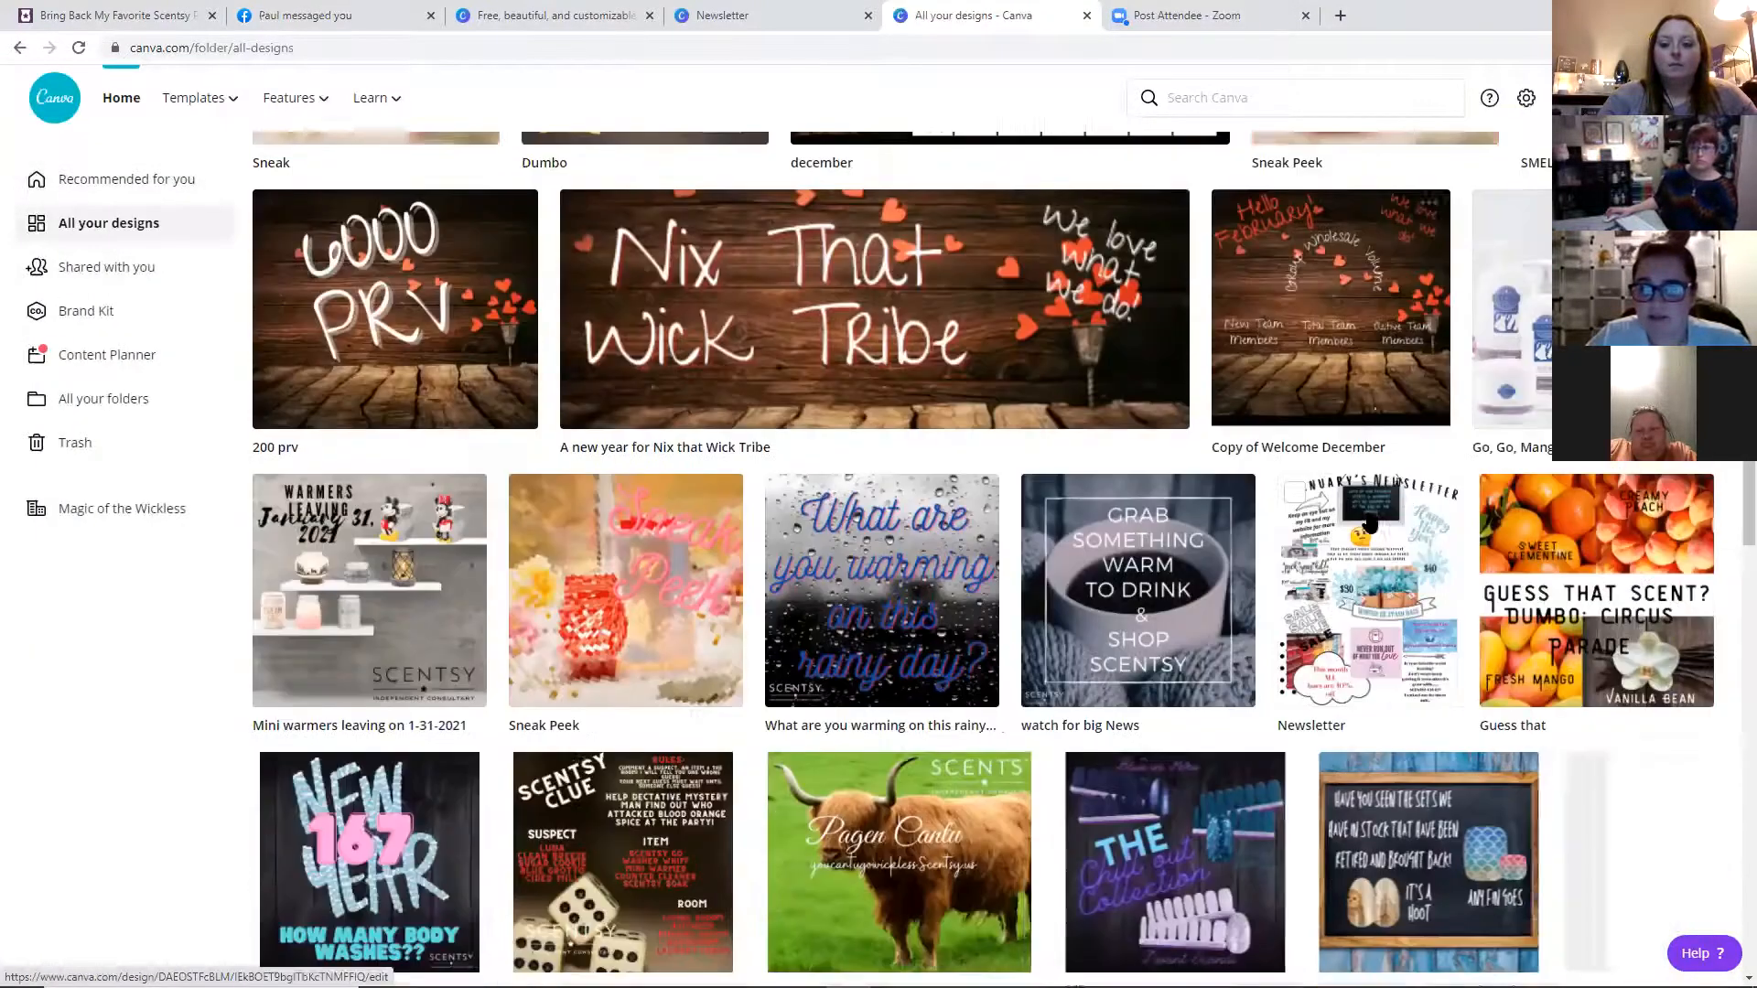
scroll(1369, 522, "down", 2)
left_click(1360, 389)
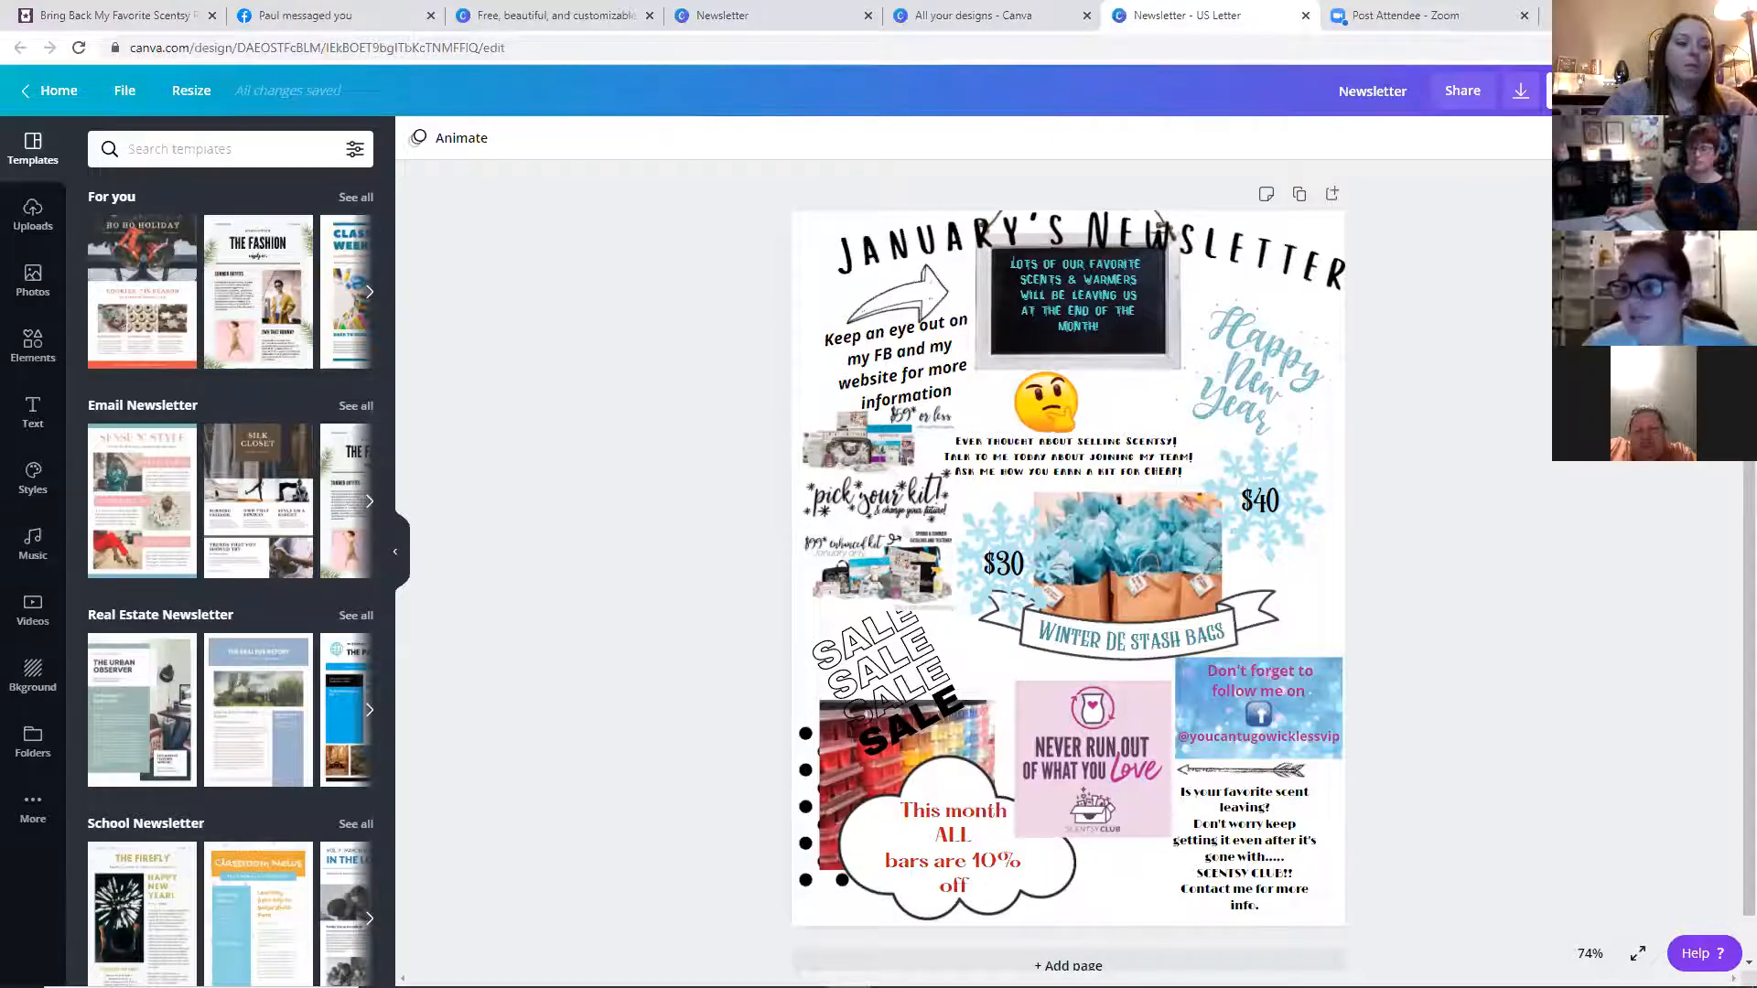
Open the download options and review the available file types for the newsletter
left_click(1521, 91)
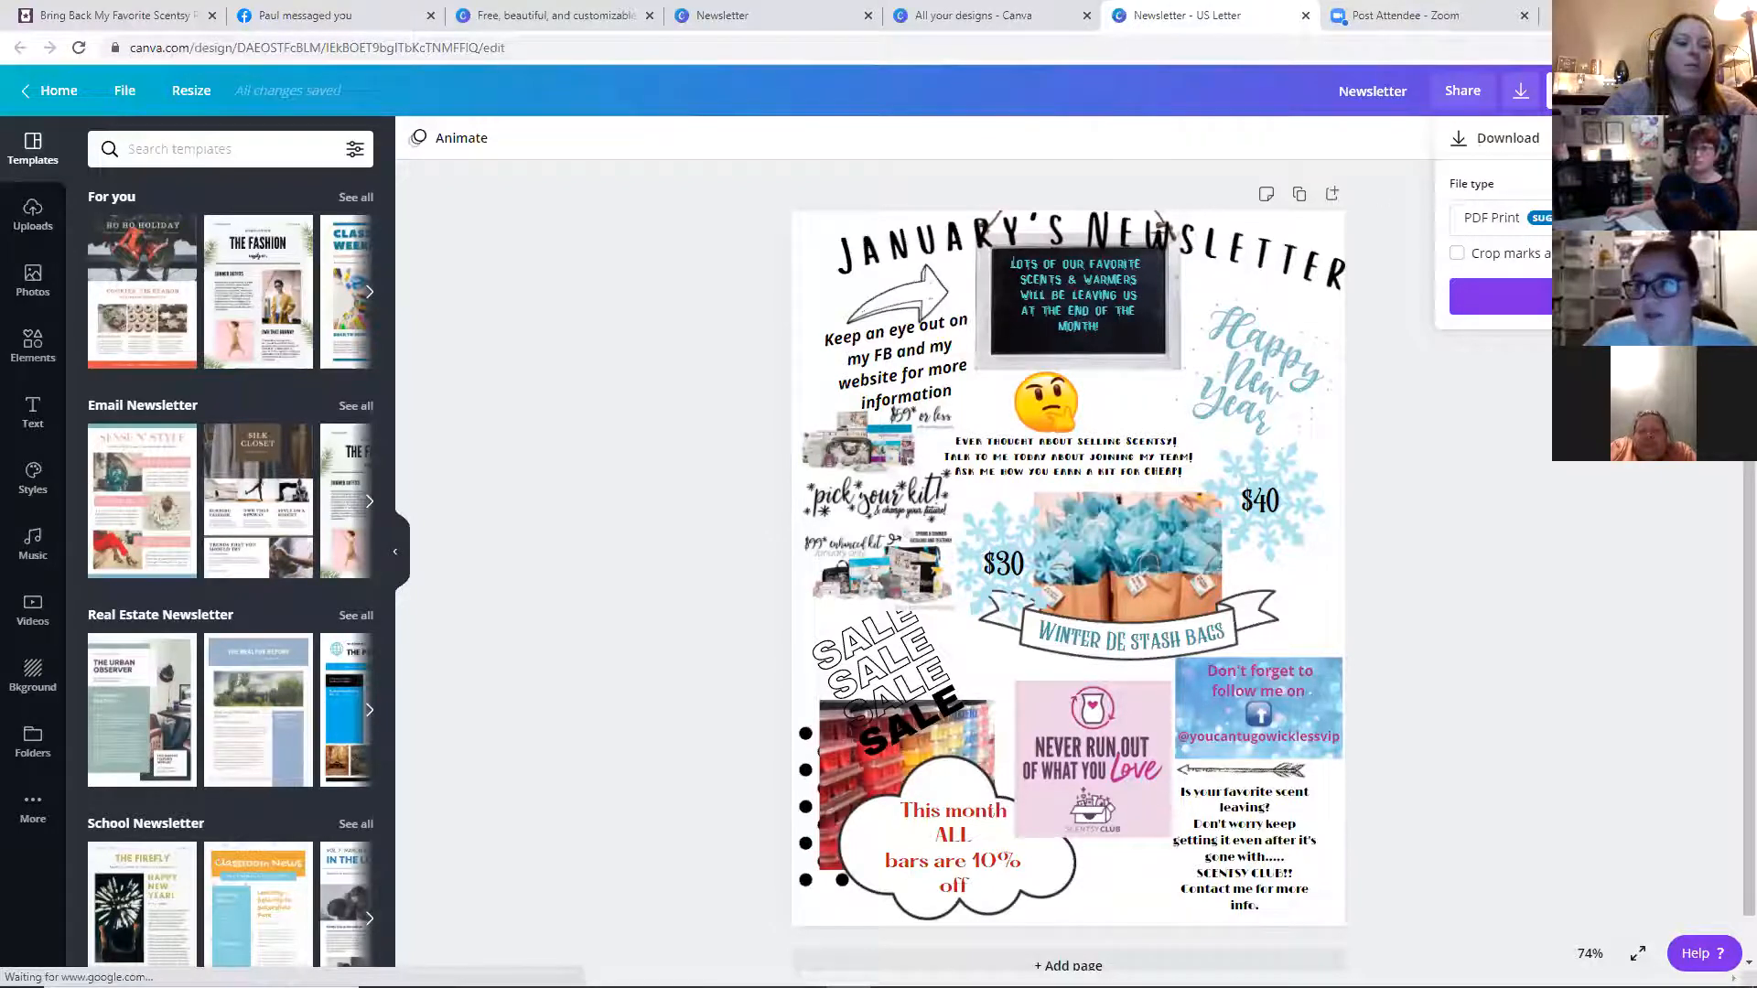
left_click(1591, 218)
scroll(1590, 183, "up", 1)
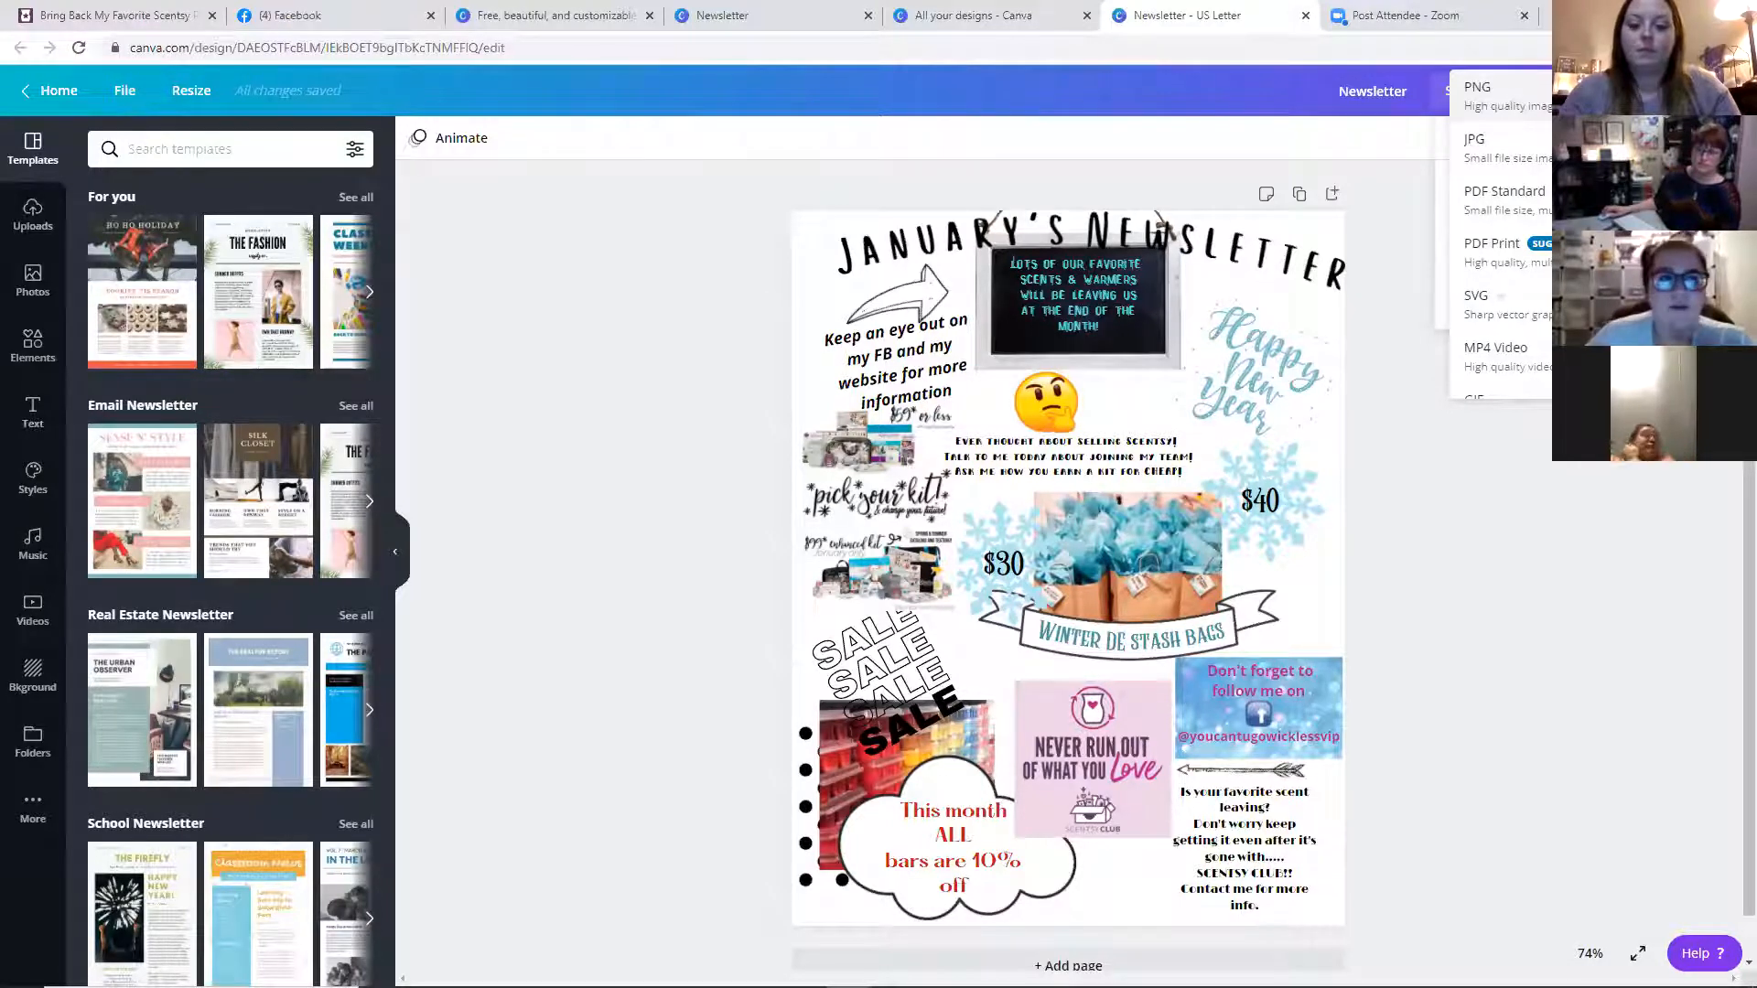
left_click(84, 108)
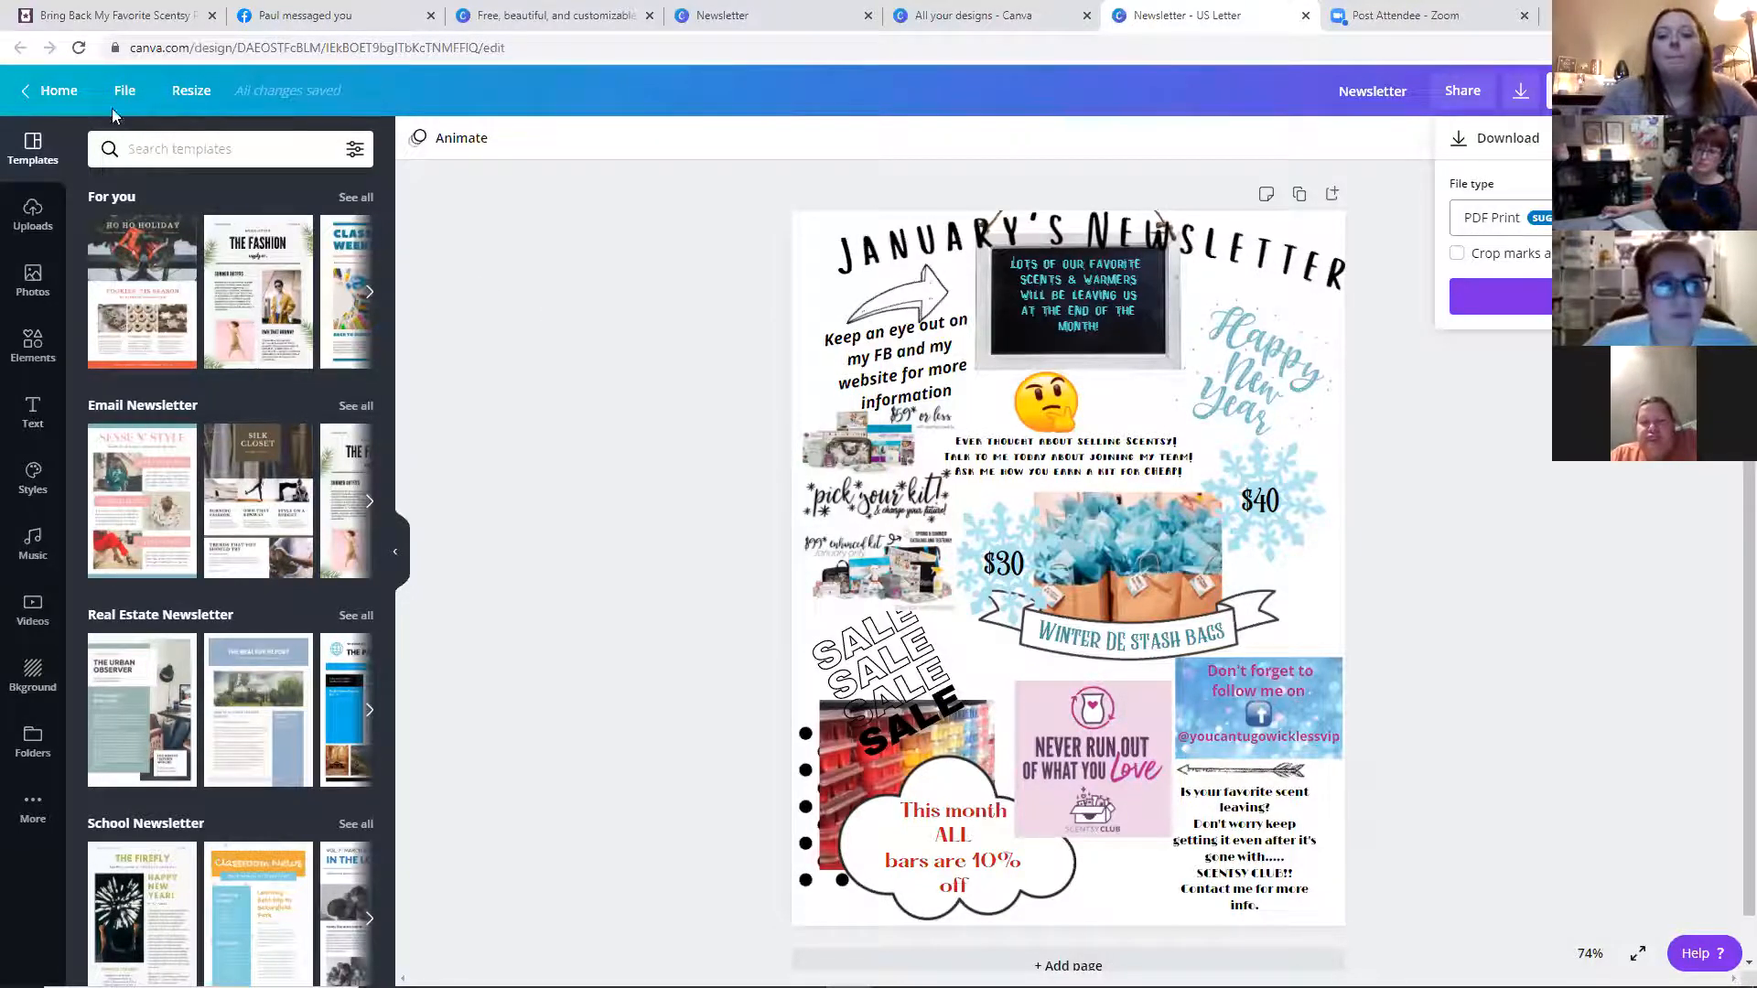
Return to the home page and open the cute New Year body wash design from All your designs
left_click(79, 97)
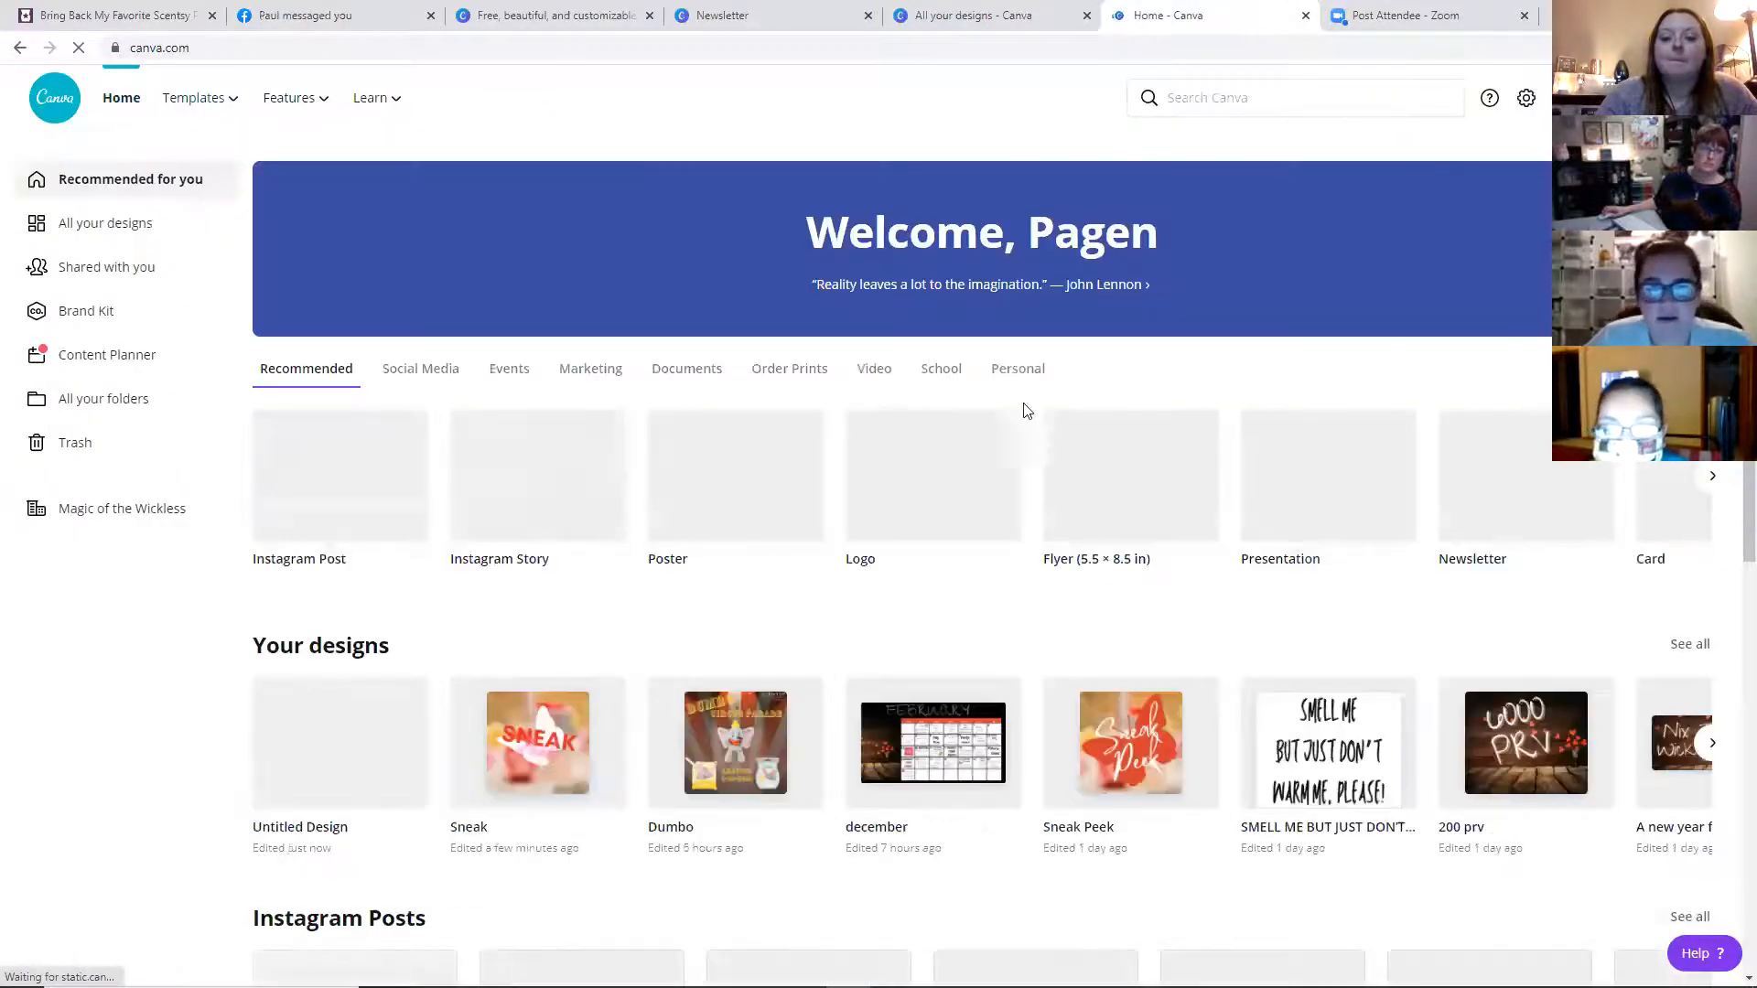
scroll(632, 568, "down", 2)
scroll(372, 595, "down", 2)
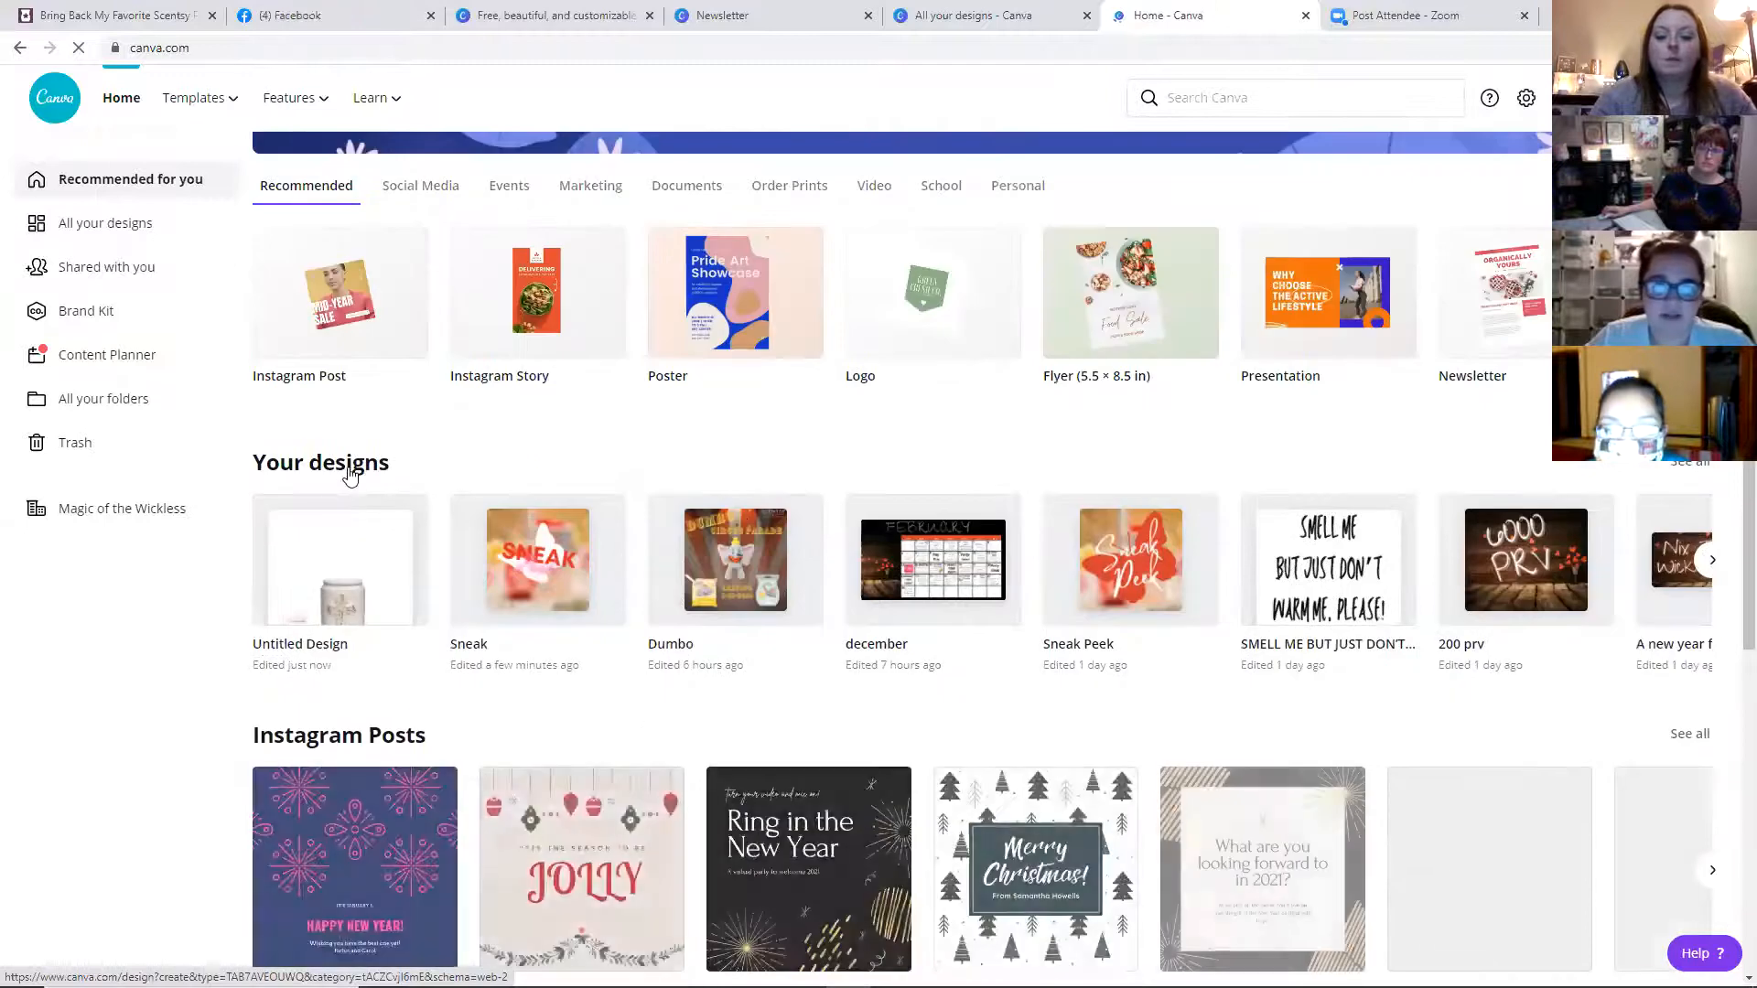
left_click(375, 464)
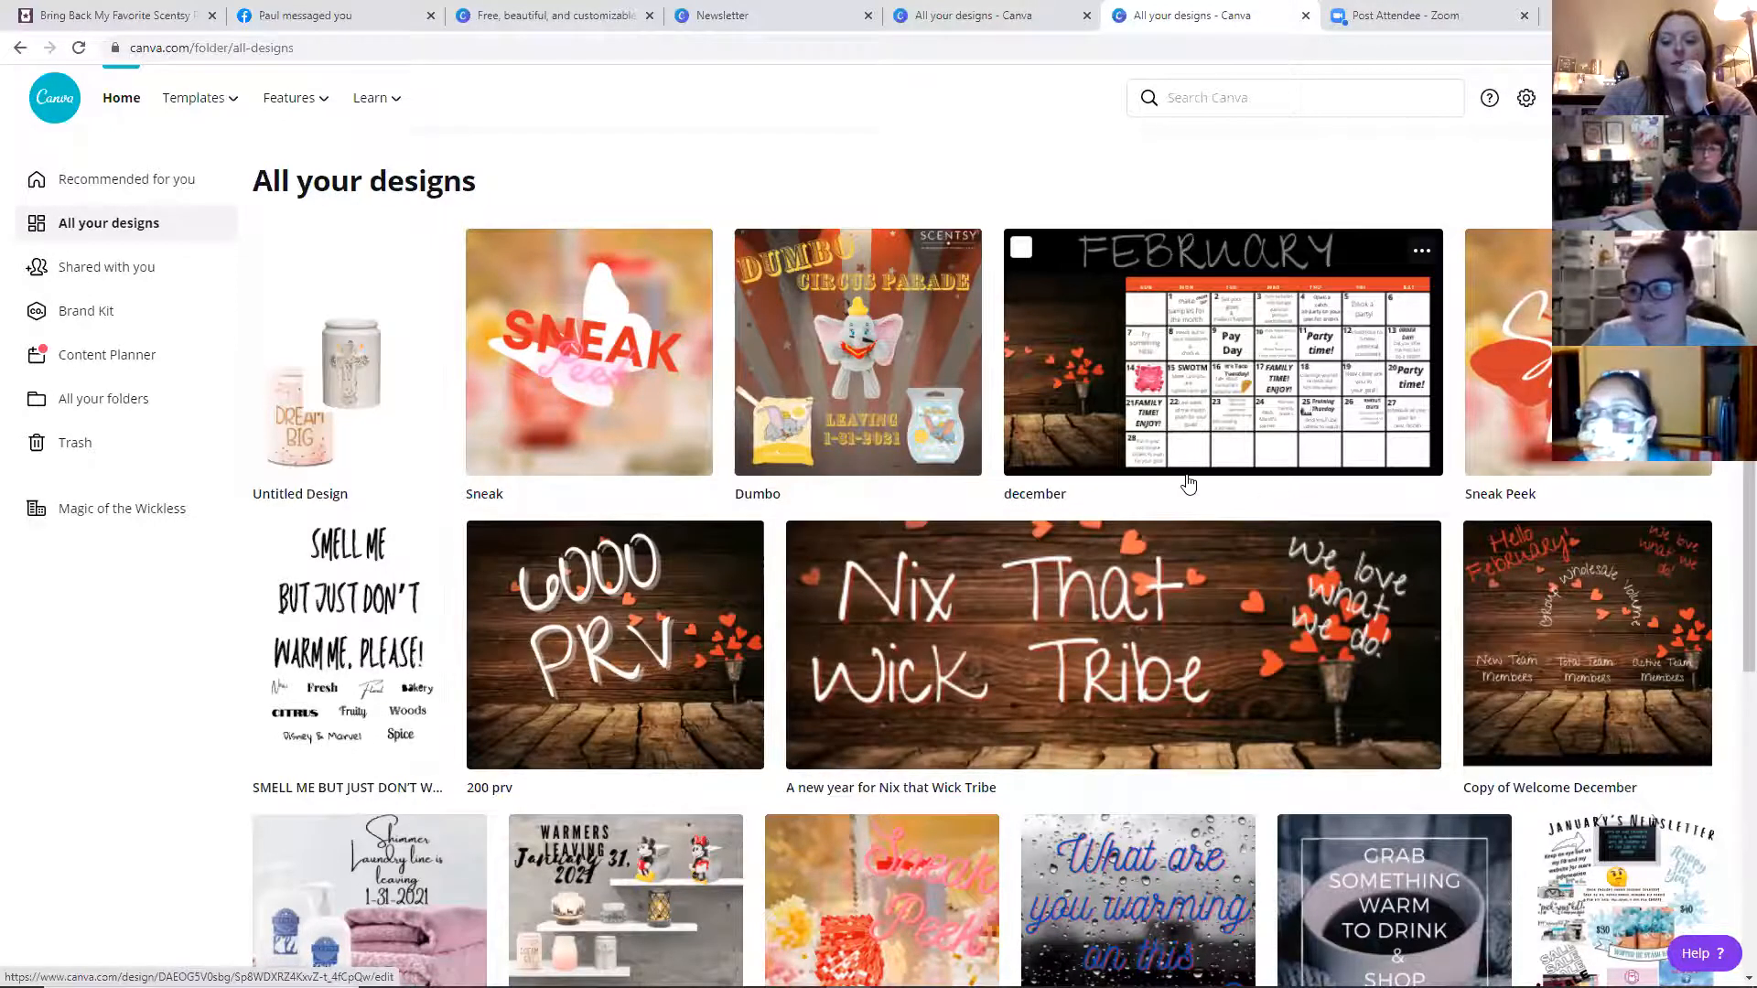
scroll(1188, 484, "down", 1)
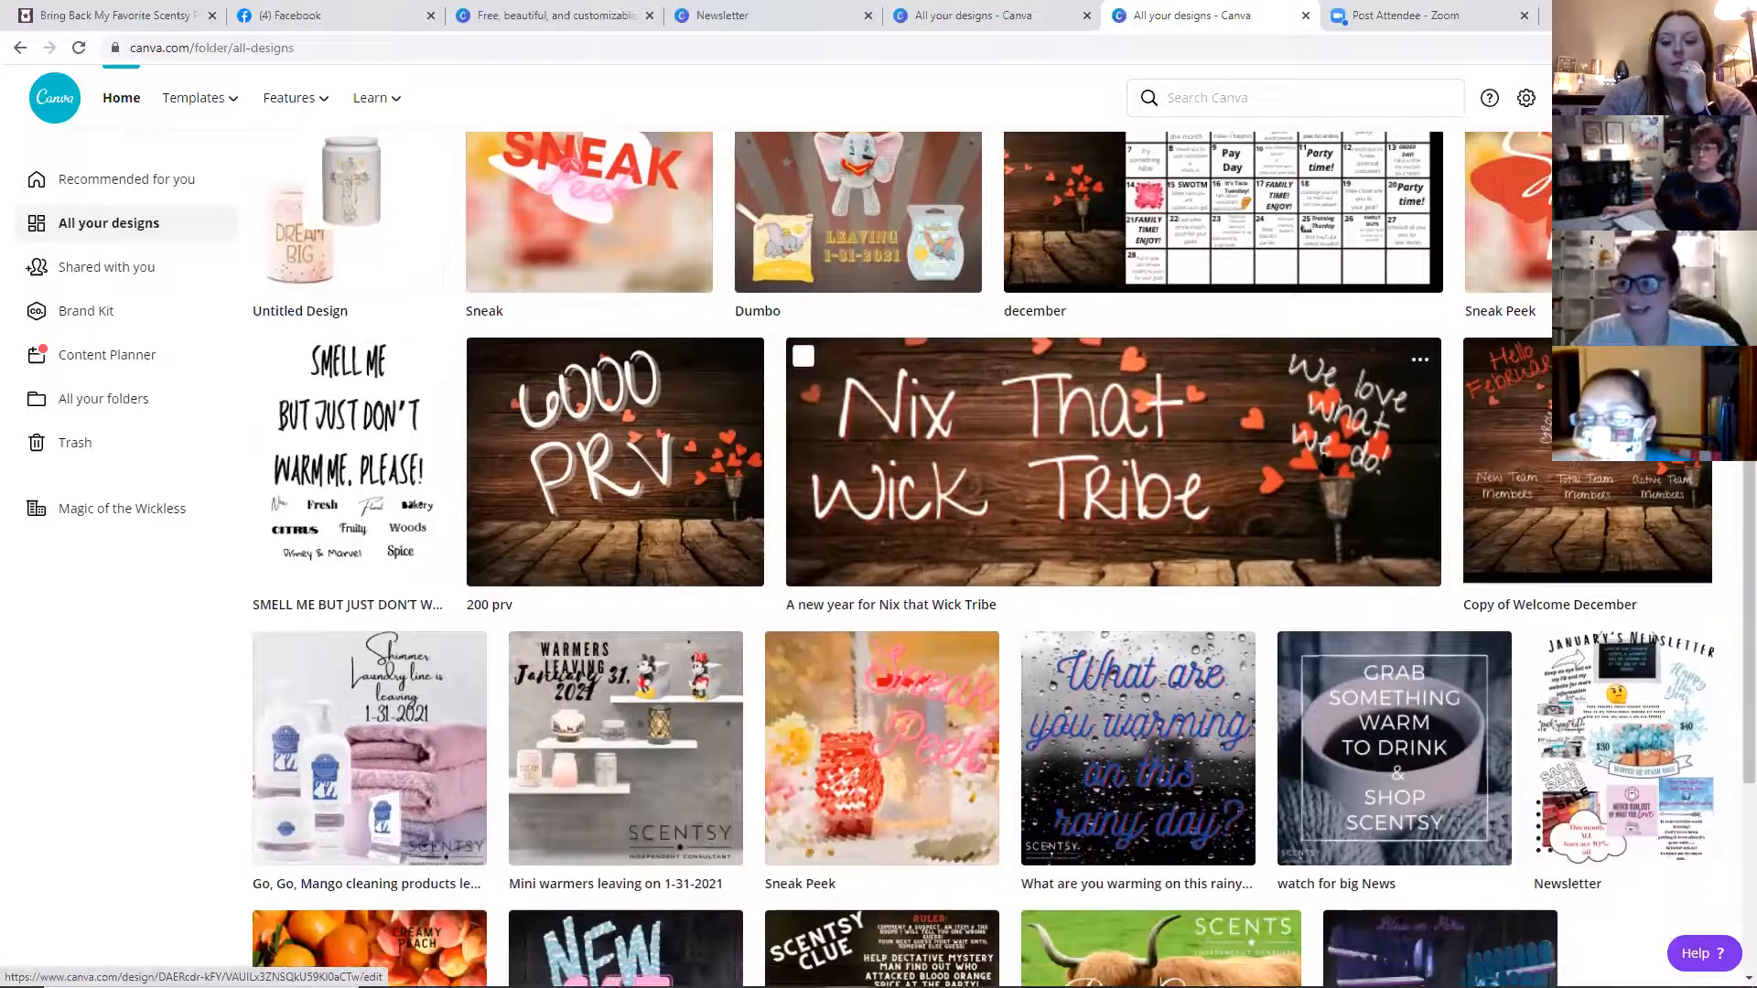
scroll(1331, 462, "down", 4)
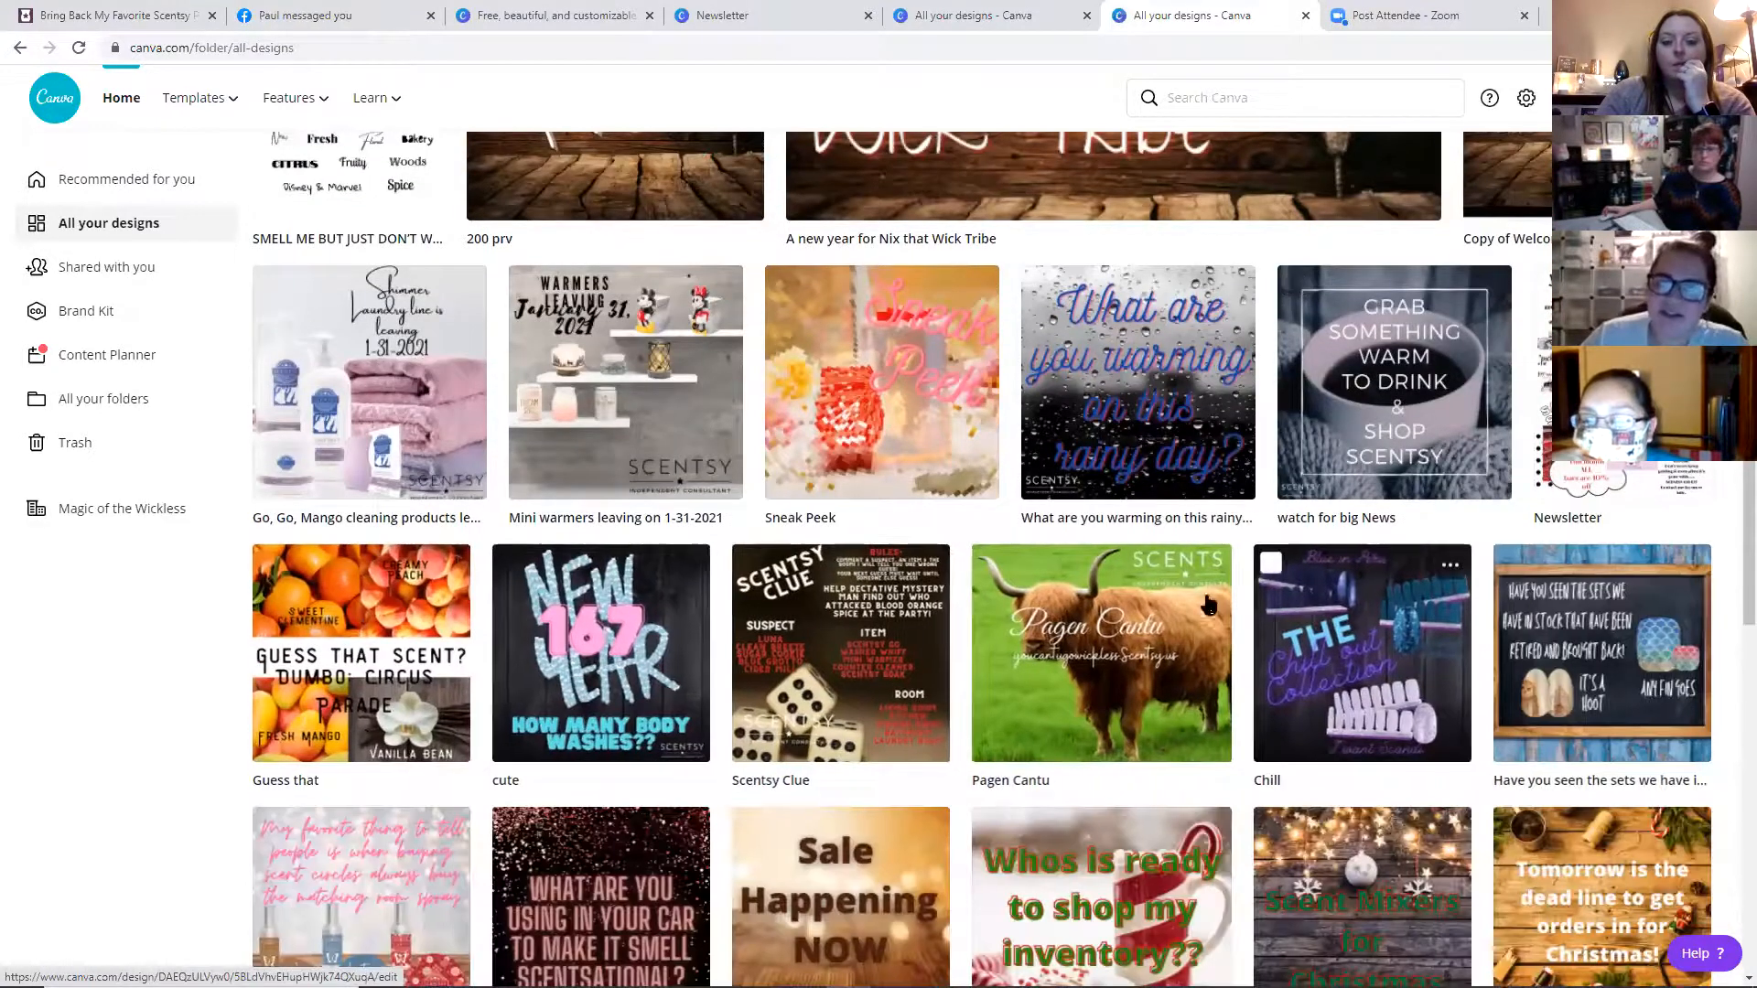
scroll(1328, 508, "down", 2)
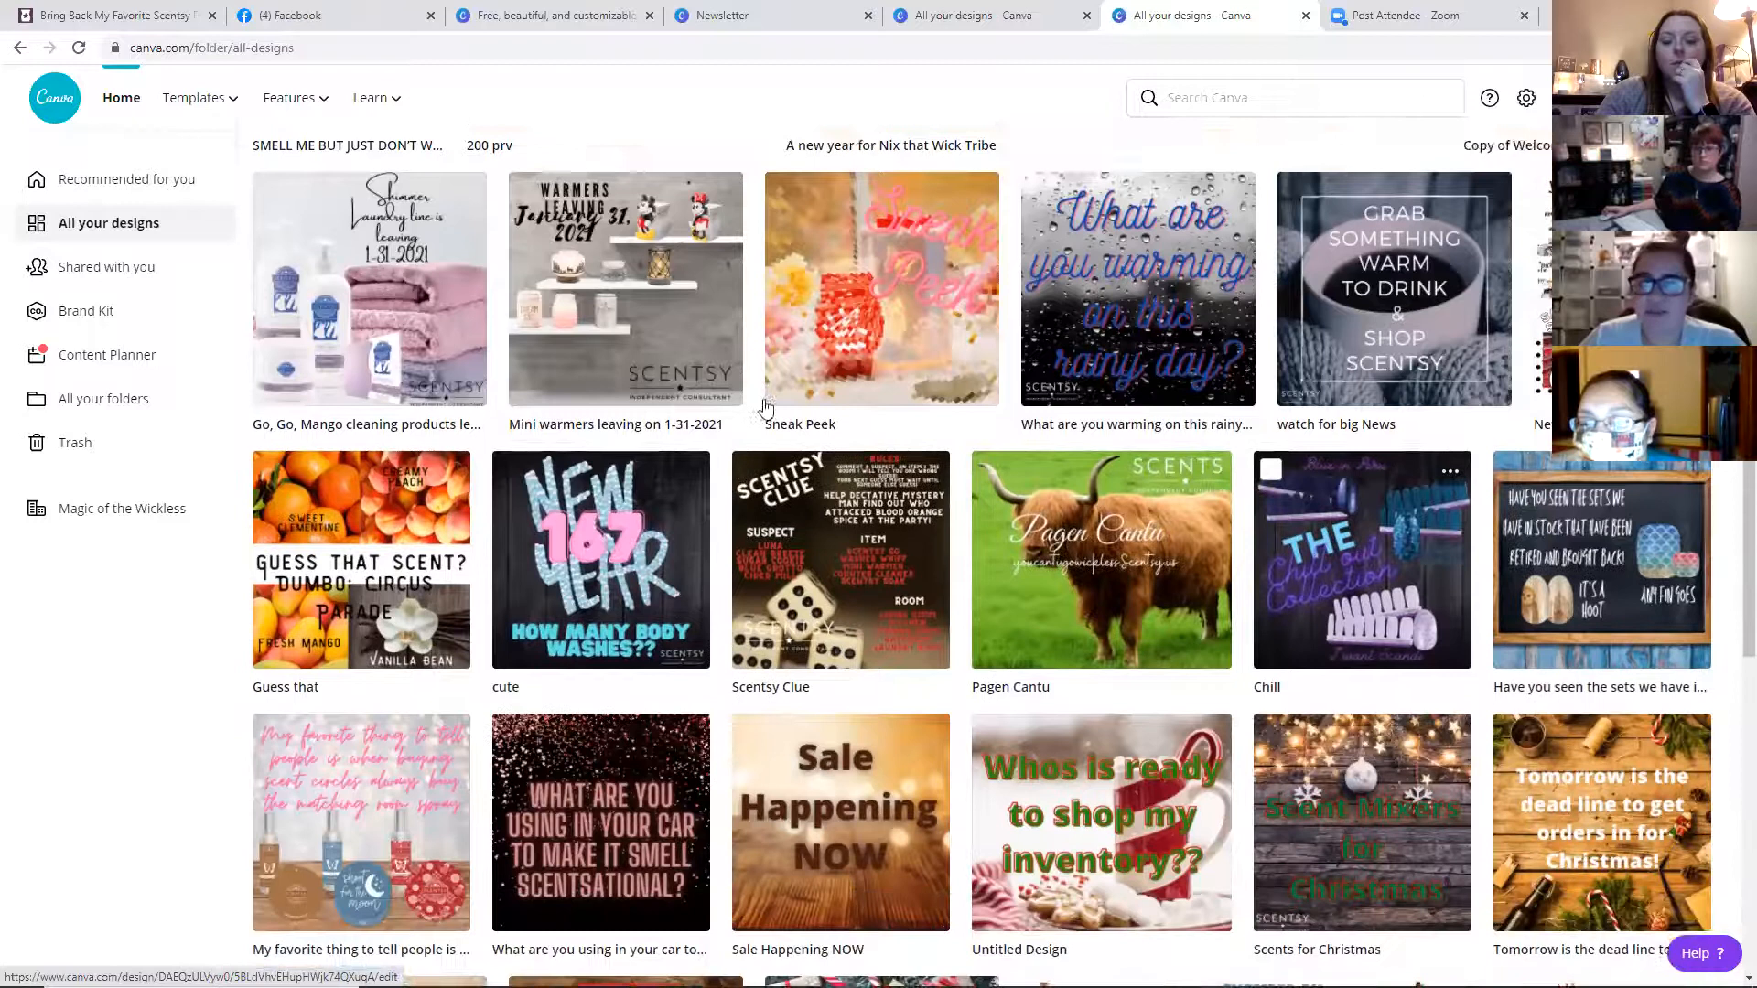
left_click(655, 496)
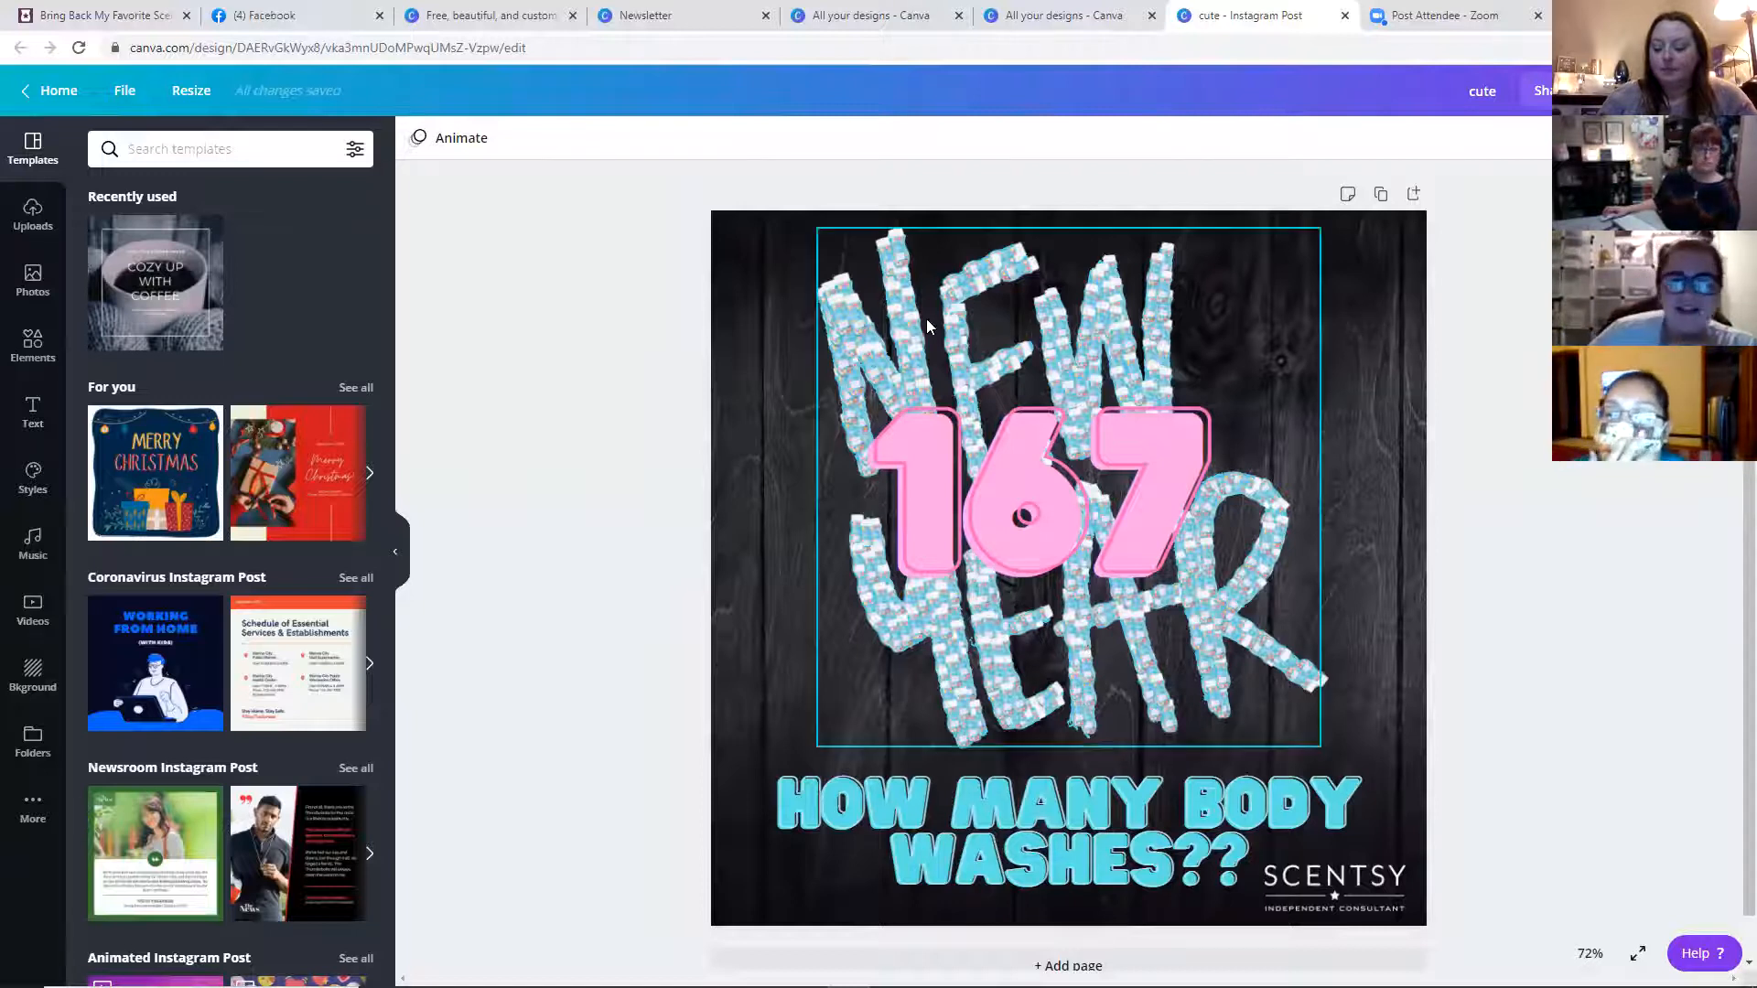
Search the elements library for new year graphics and browse the results
left_click(33, 345)
left_click(302, 147)
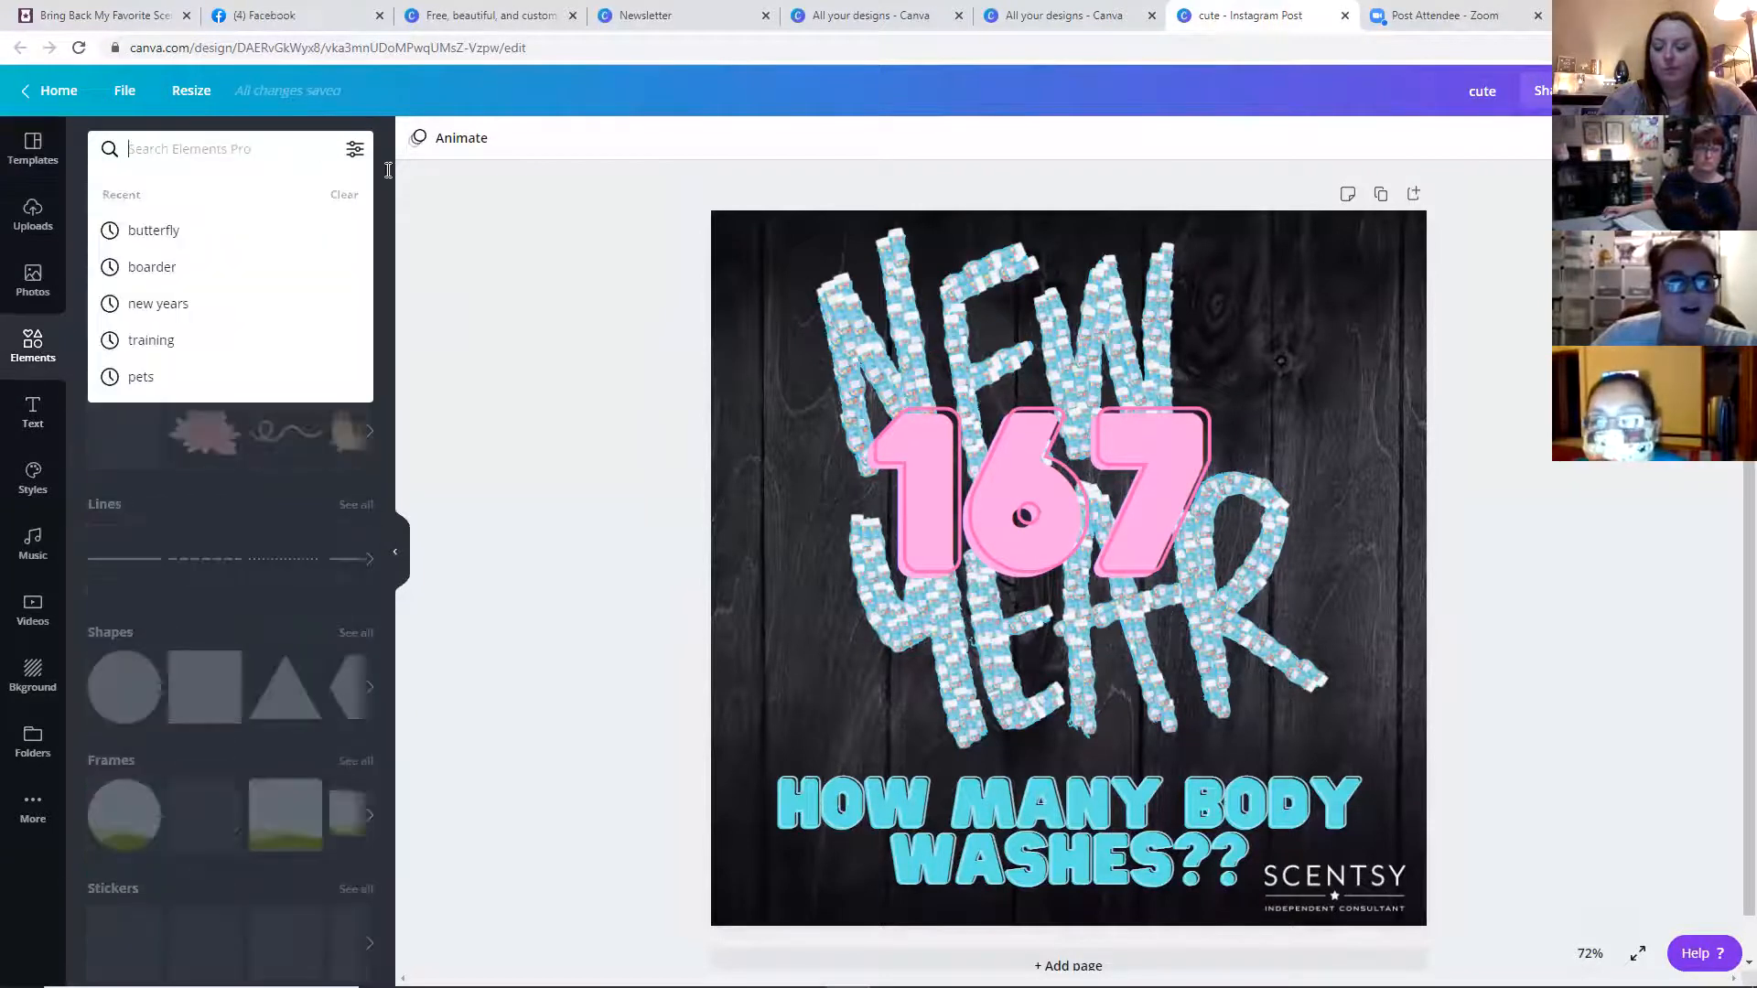
type("new year")
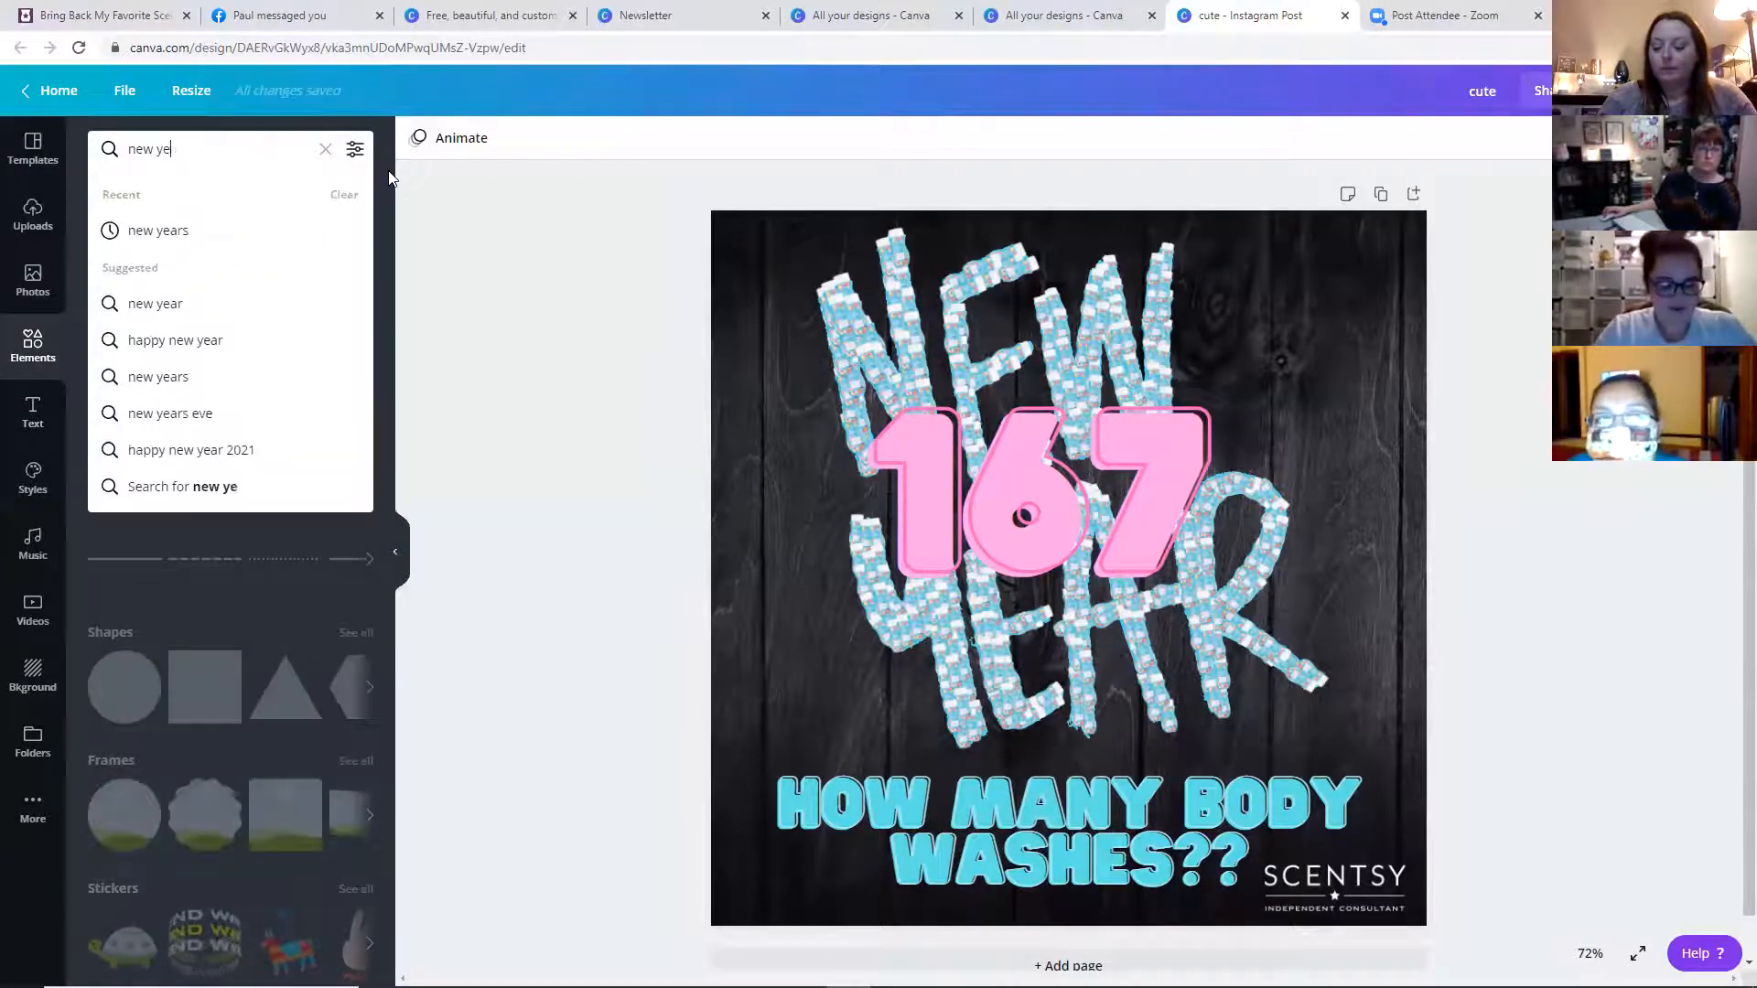
key("Return")
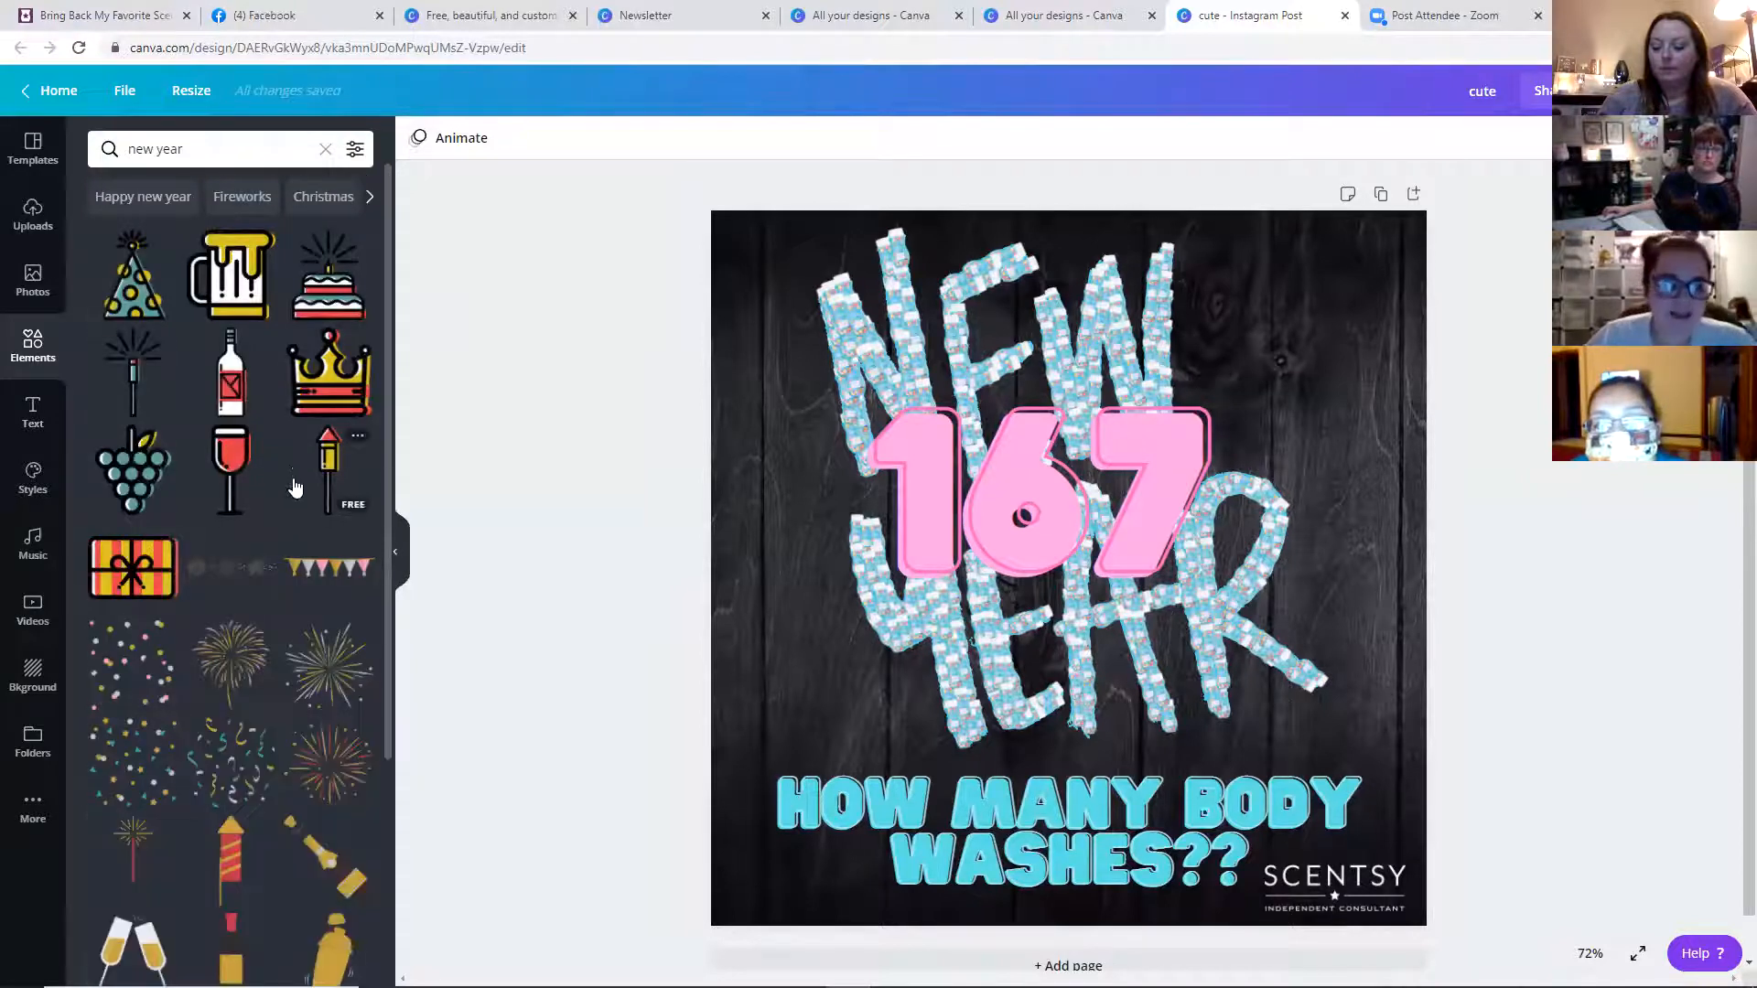
scroll(317, 611, "down", 6)
scroll(318, 604, "down", 2)
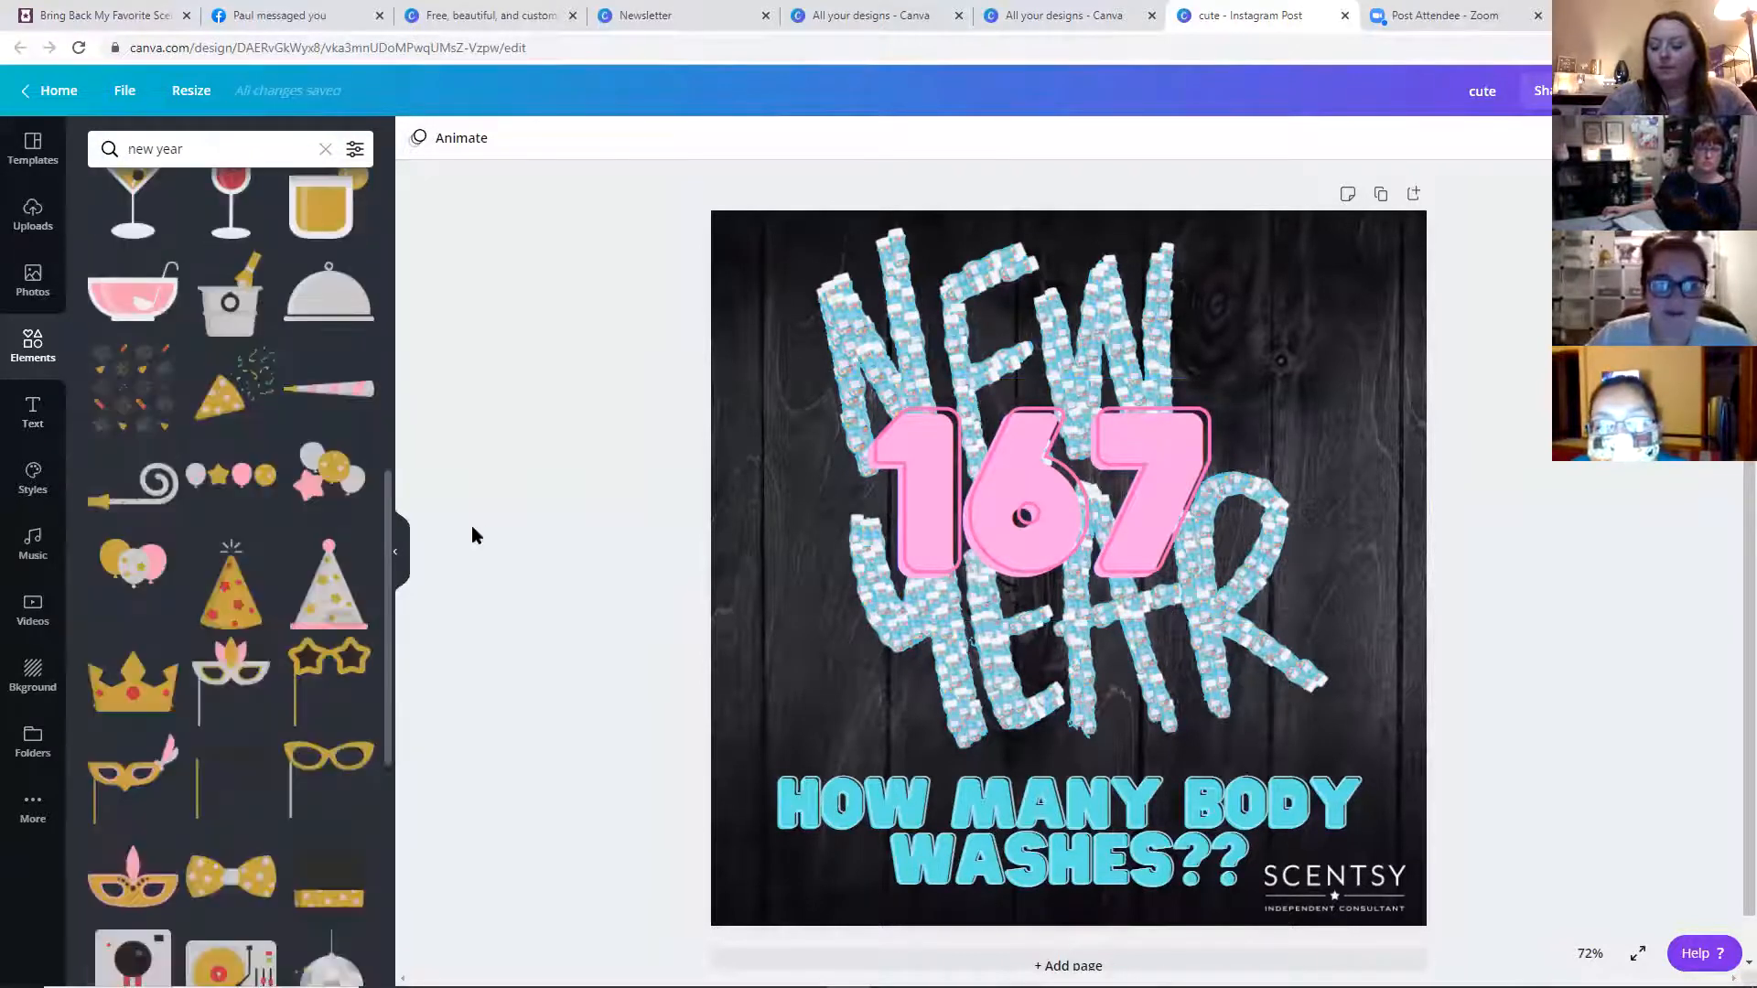
scroll(487, 529, "down", 1)
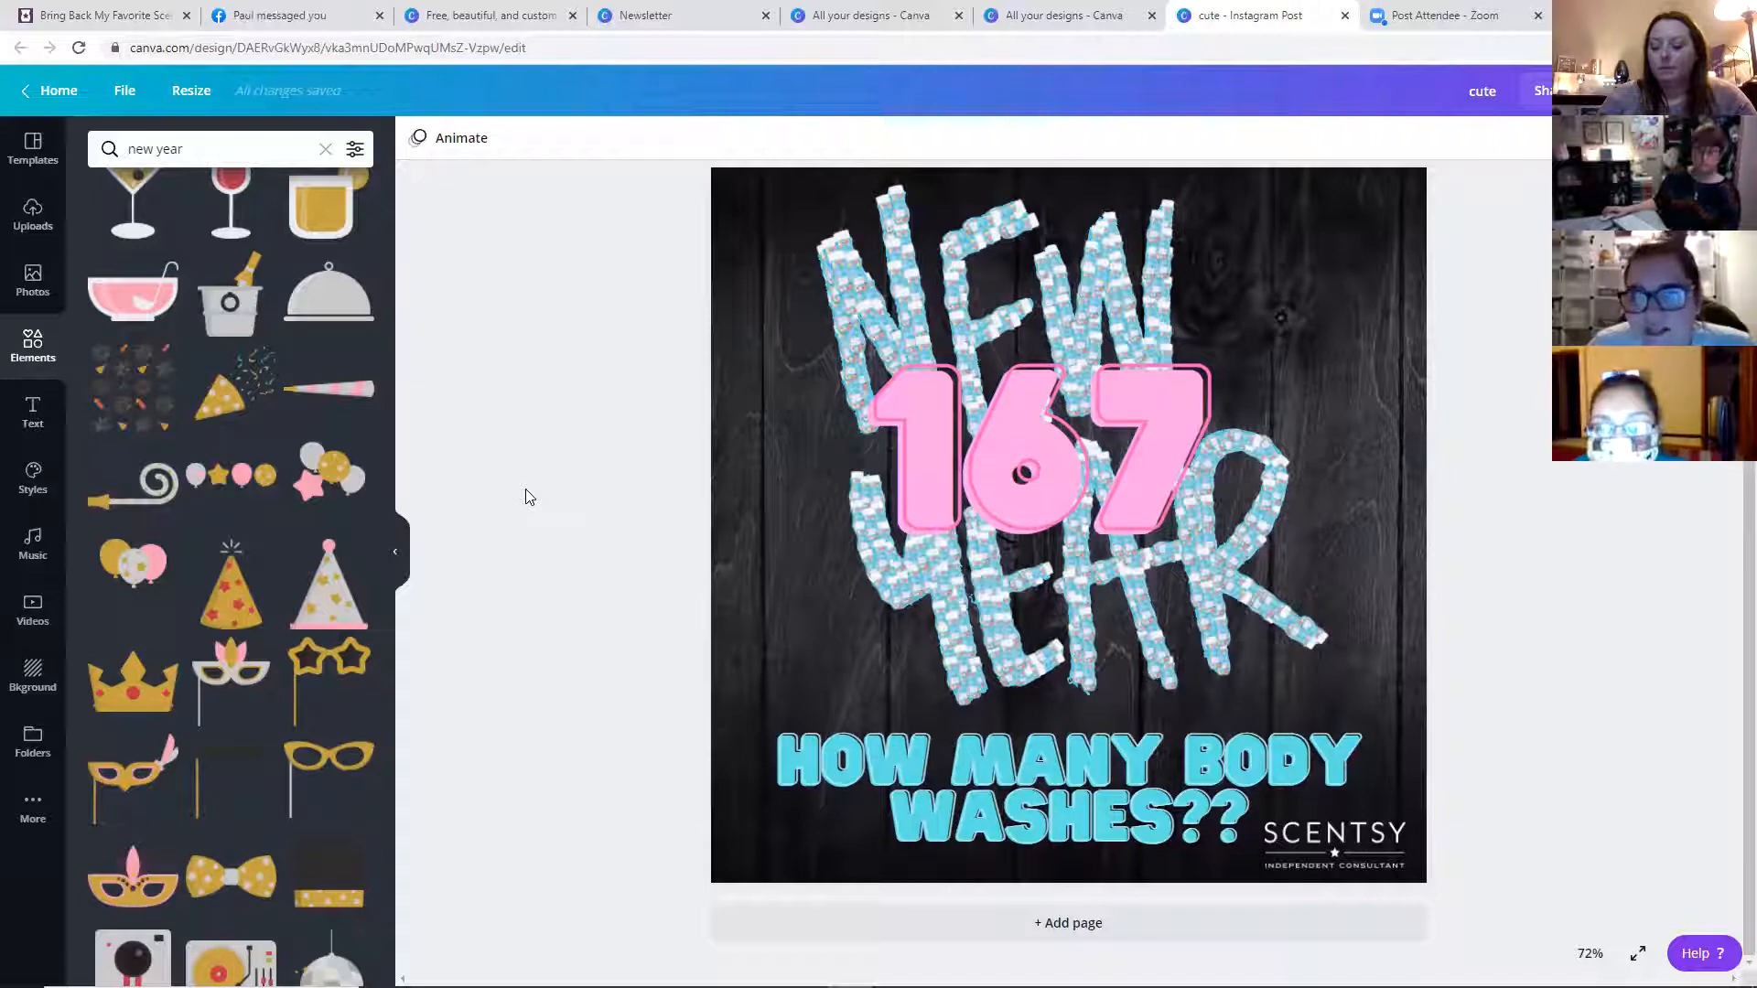
Reposition the NEW YEAR graphic and the 167 text slightly on the design
left_click(988, 210)
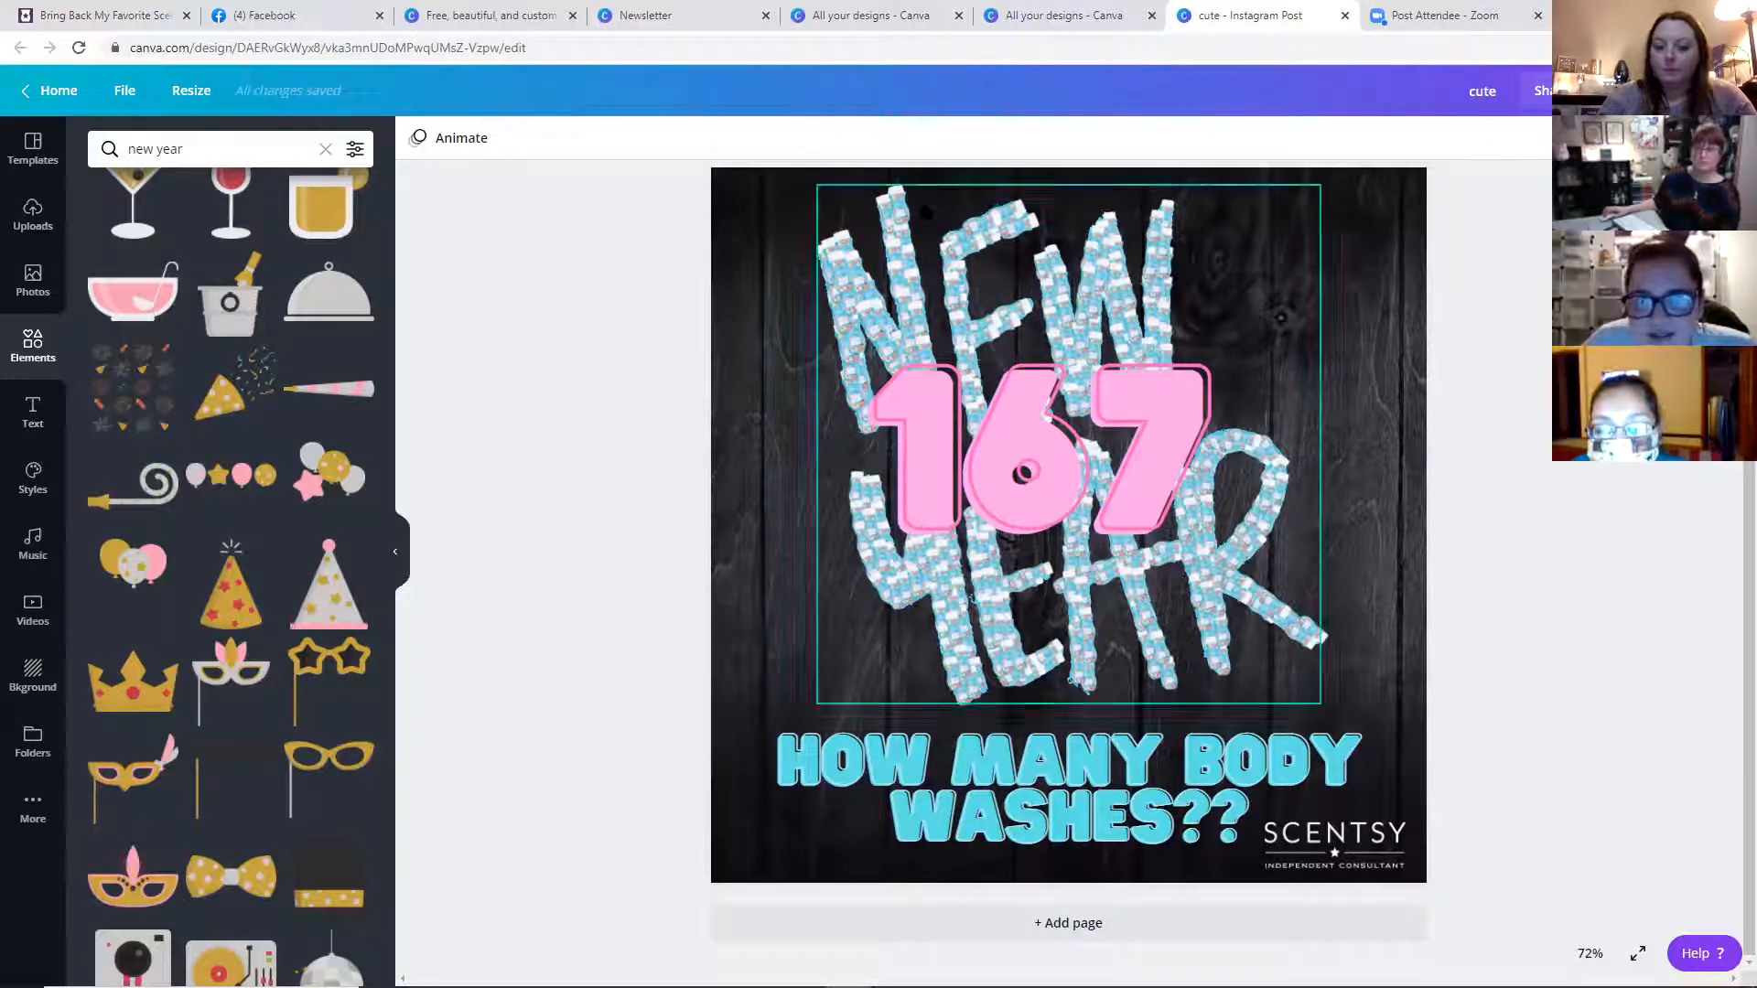
left_click_drag(988, 211, 923, 186)
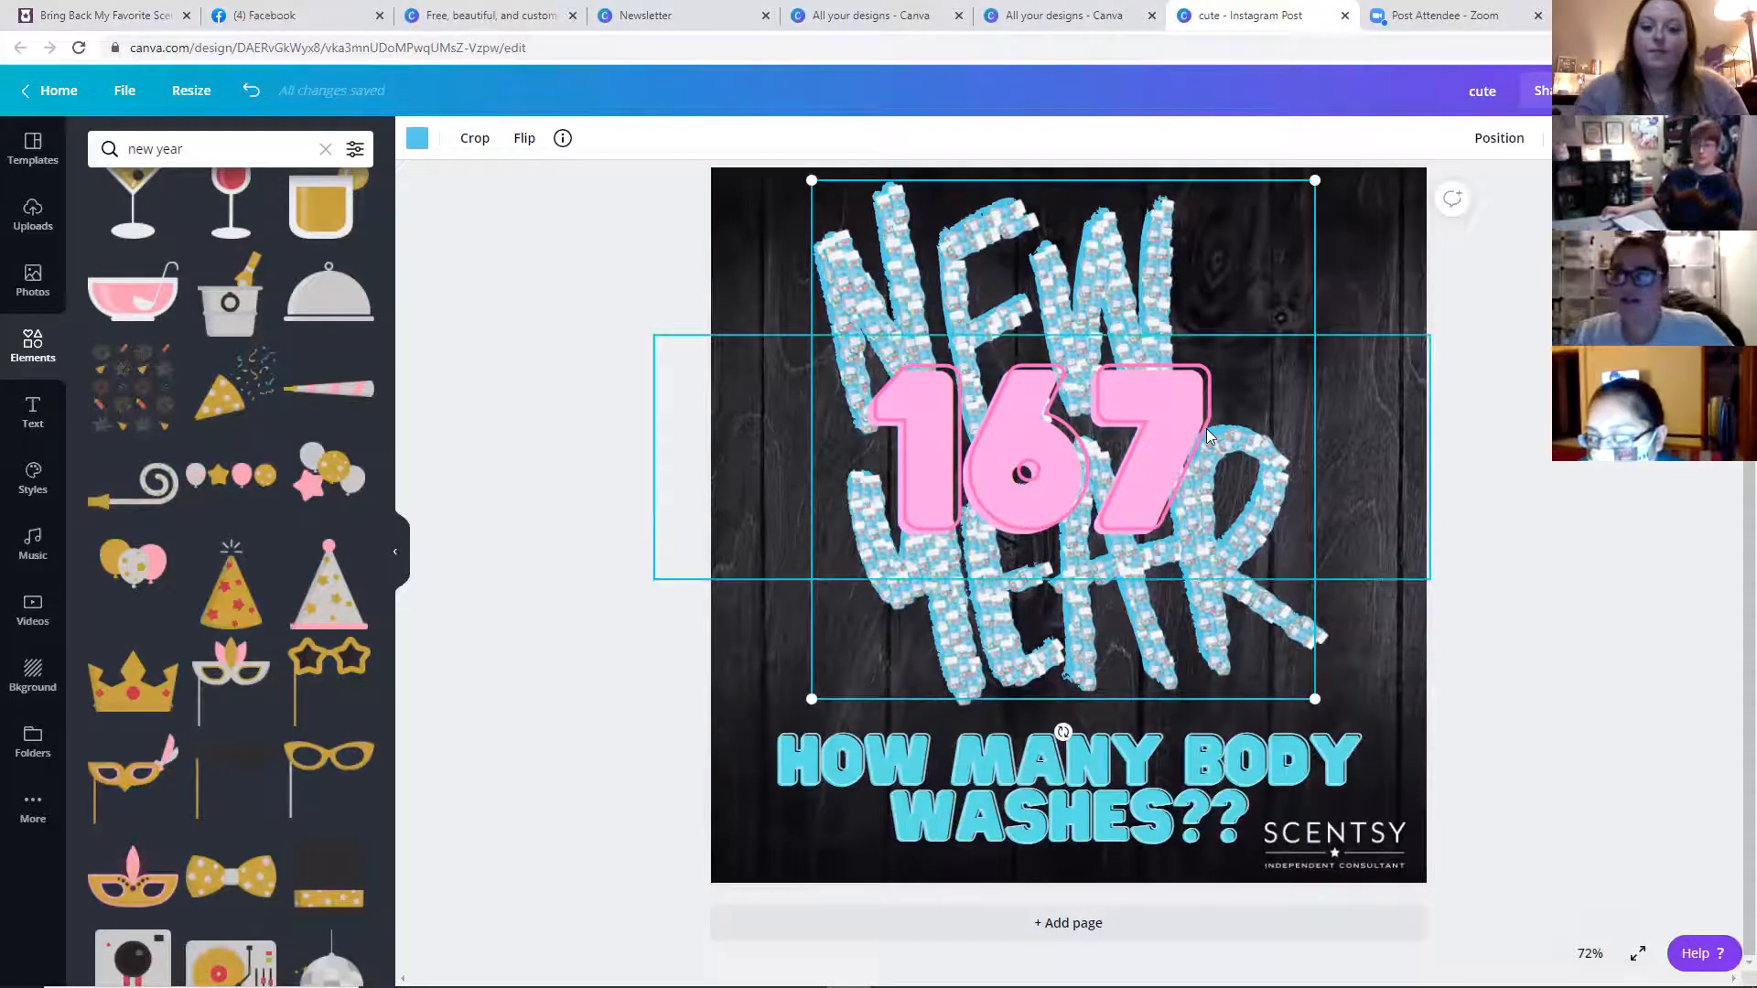
left_click_drag(1206, 428, 1206, 443)
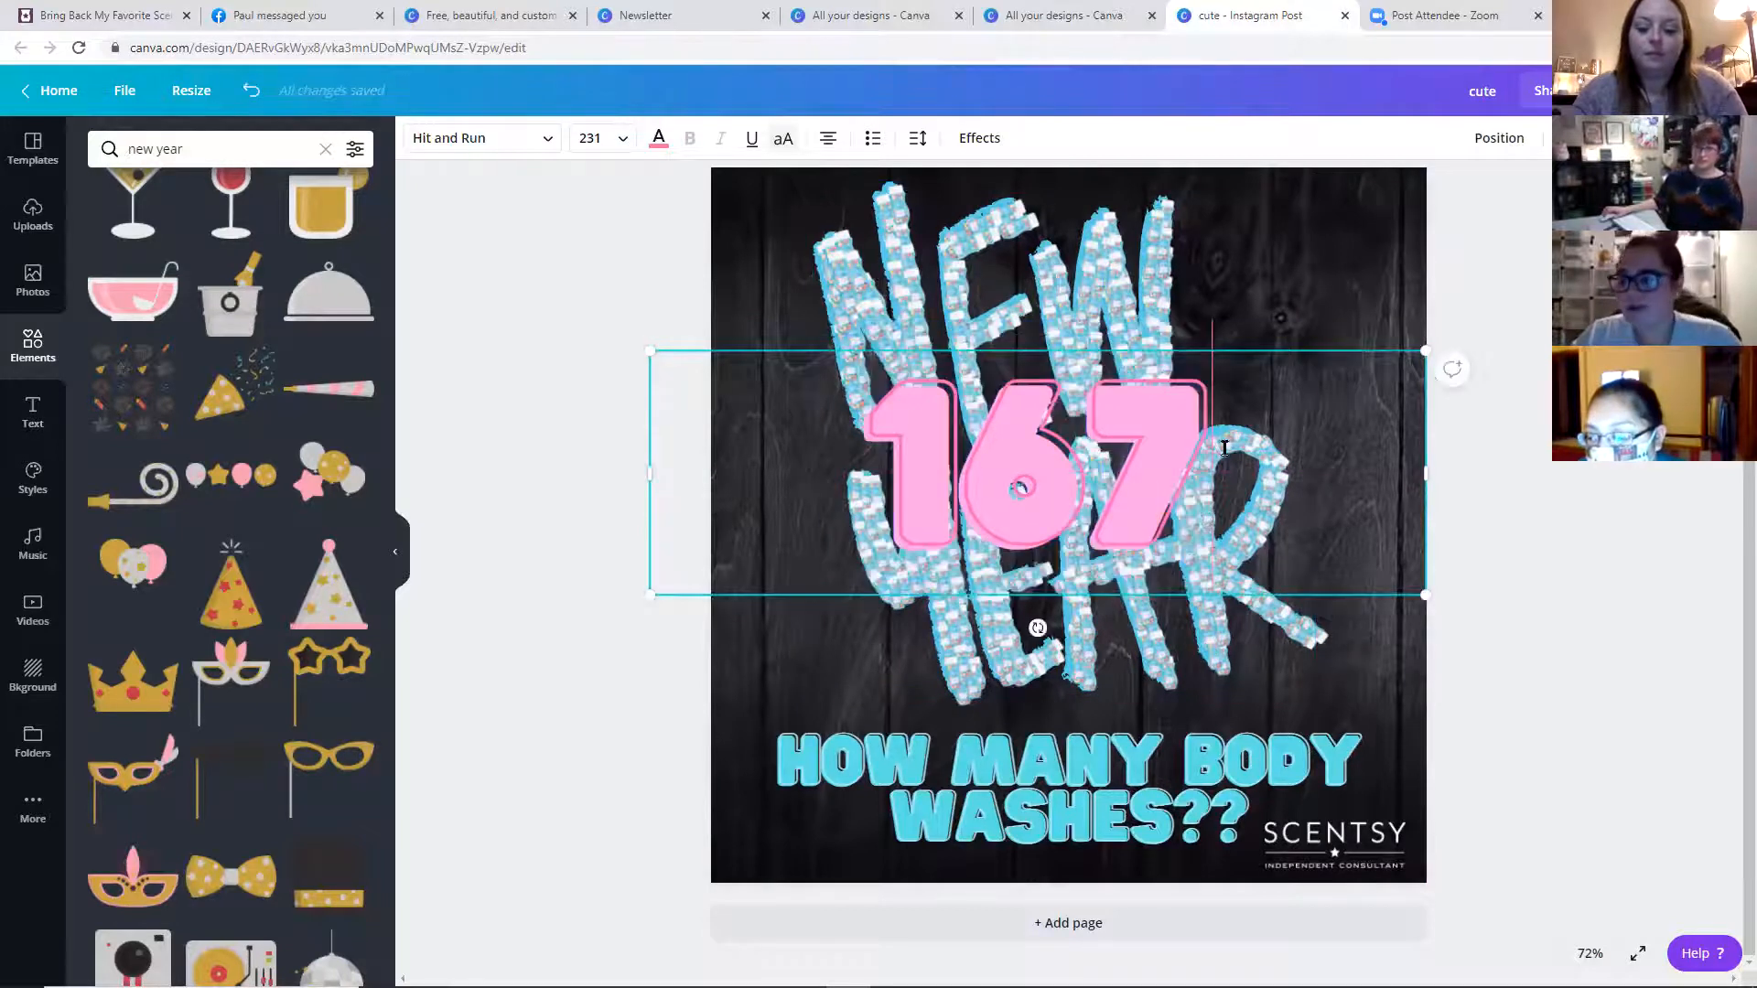
left_click(1332, 275)
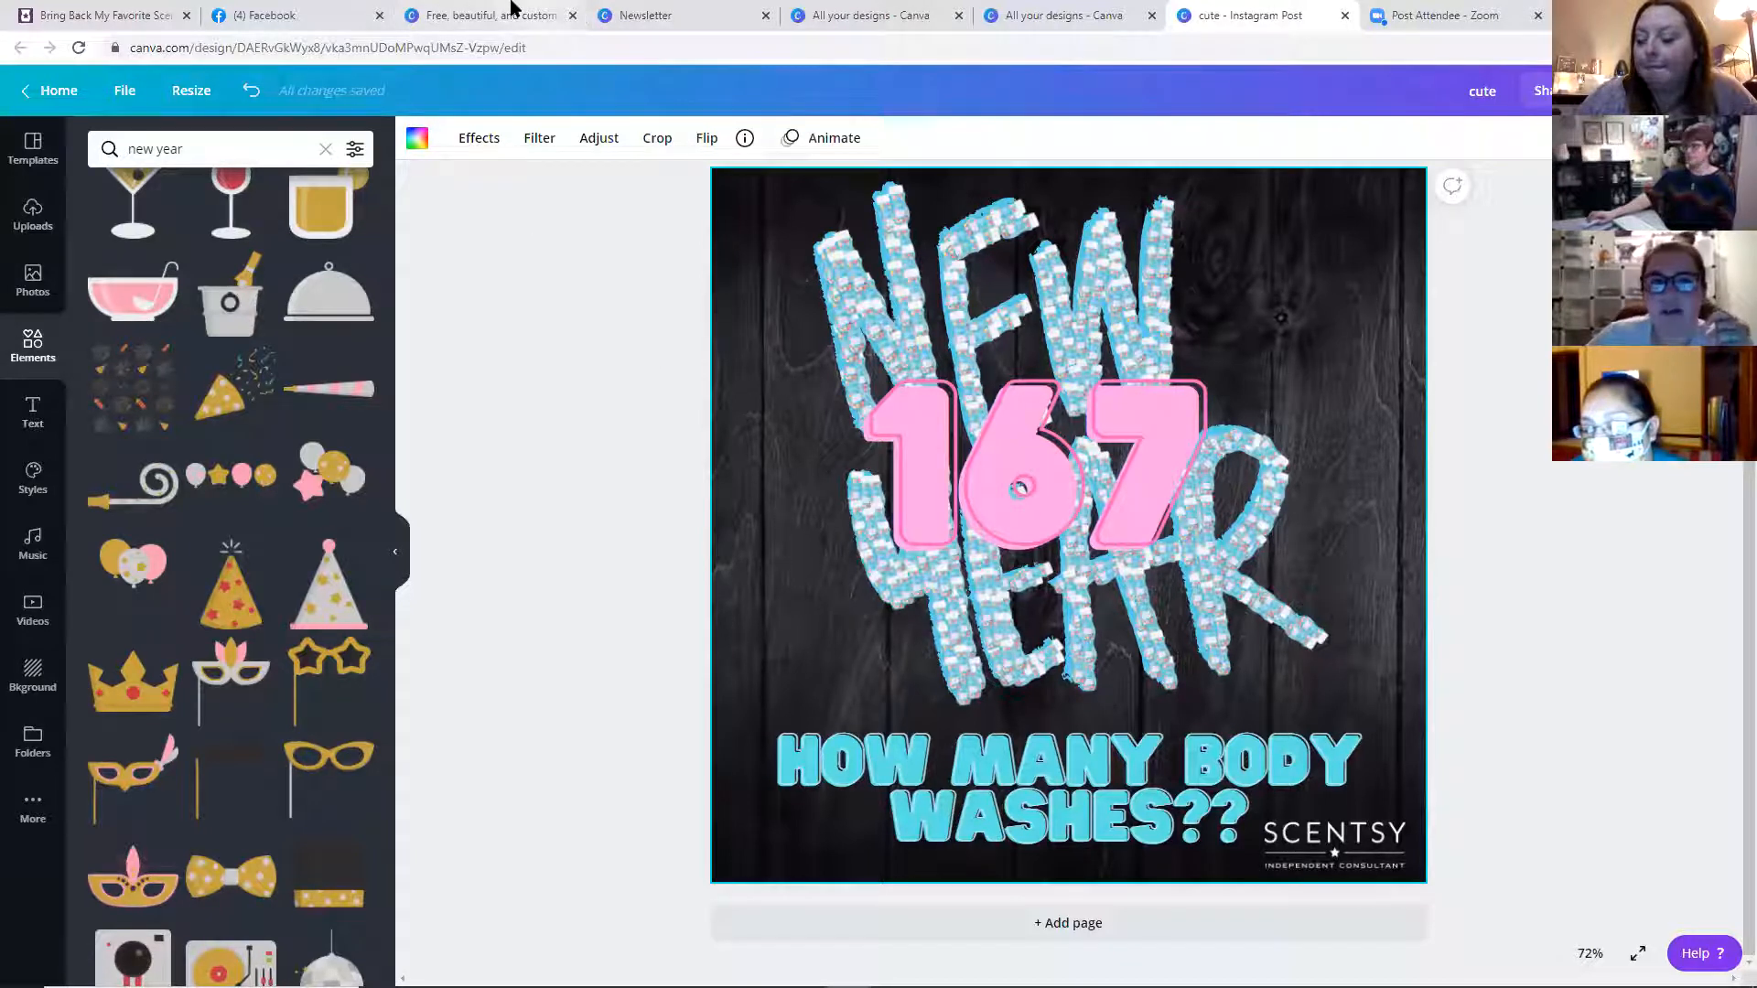
Return to the home page and open the Don't let your Christmas design from All your designs
left_click(64, 99)
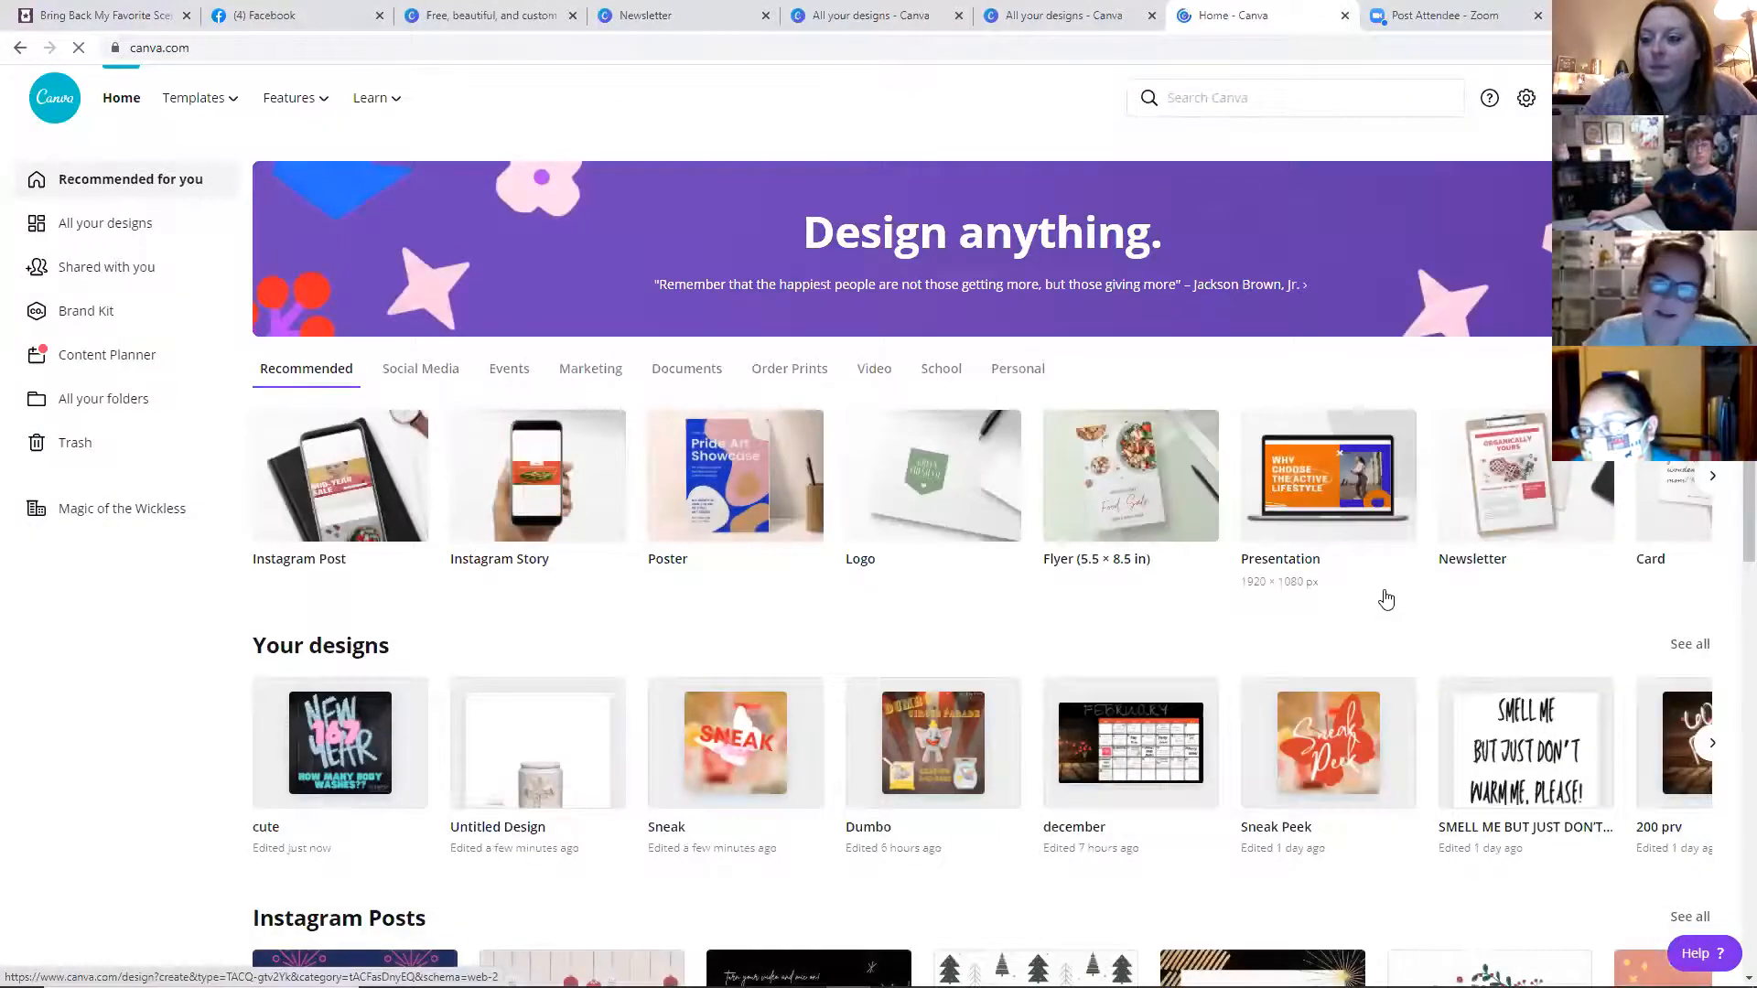
scroll(1387, 596, "down", 1)
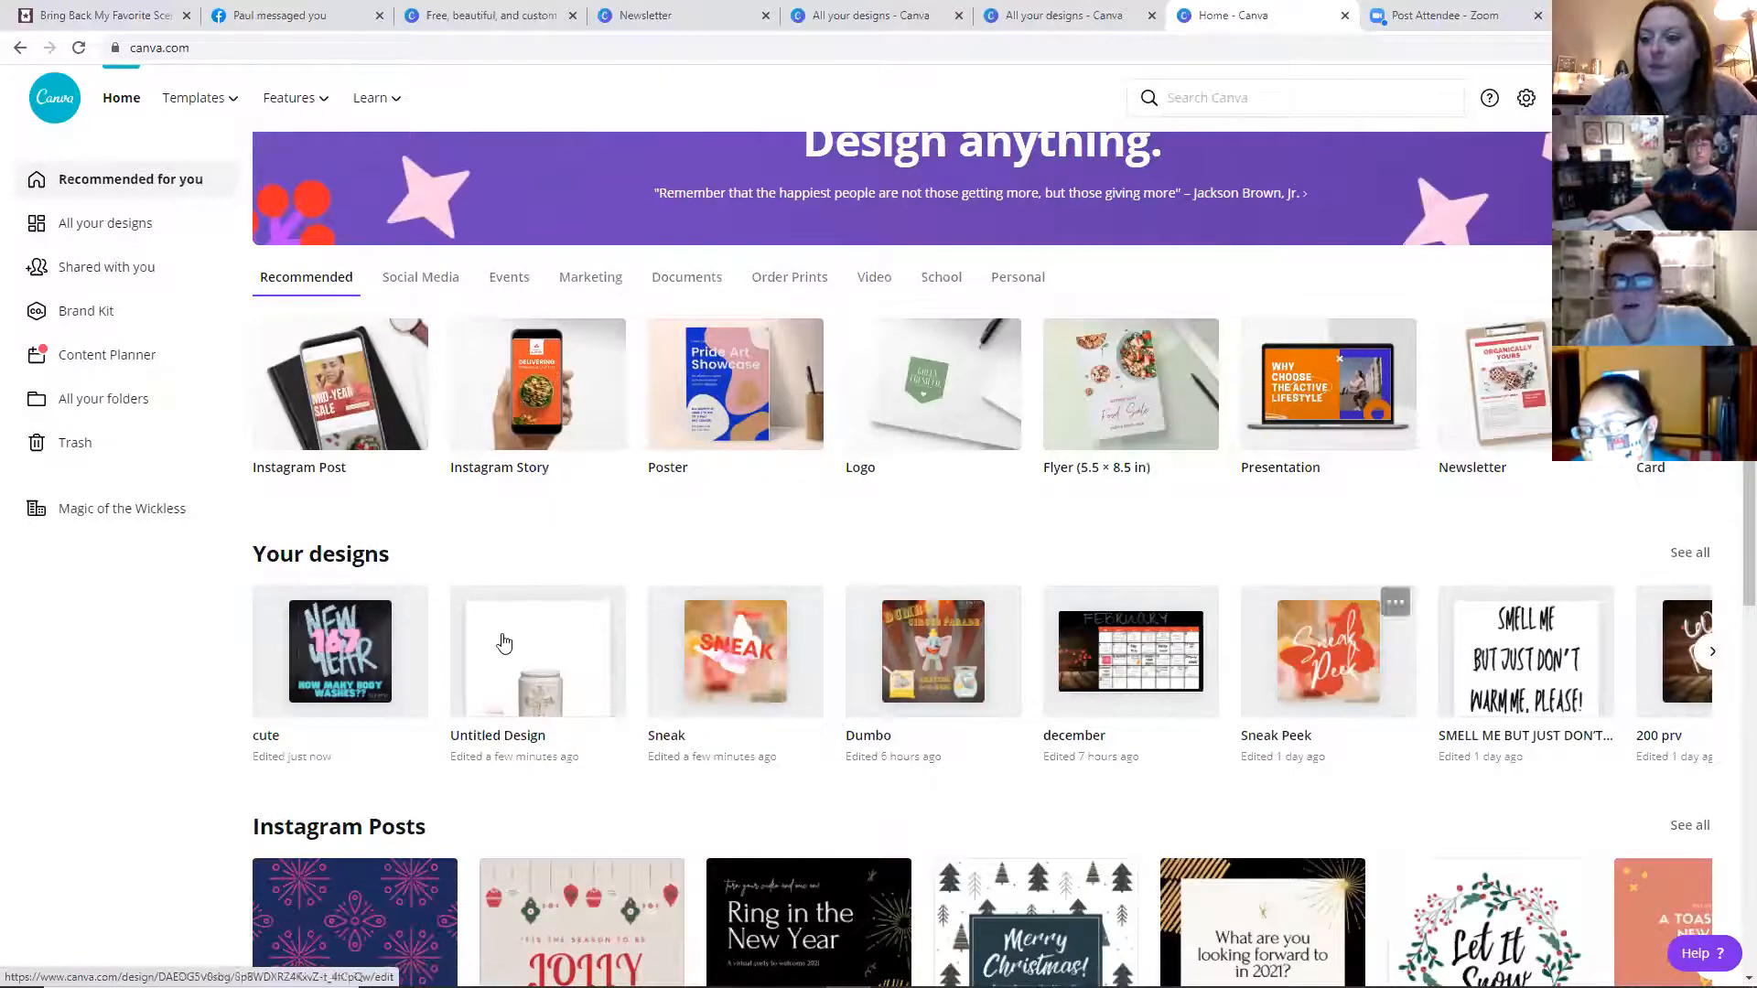
left_click(357, 558)
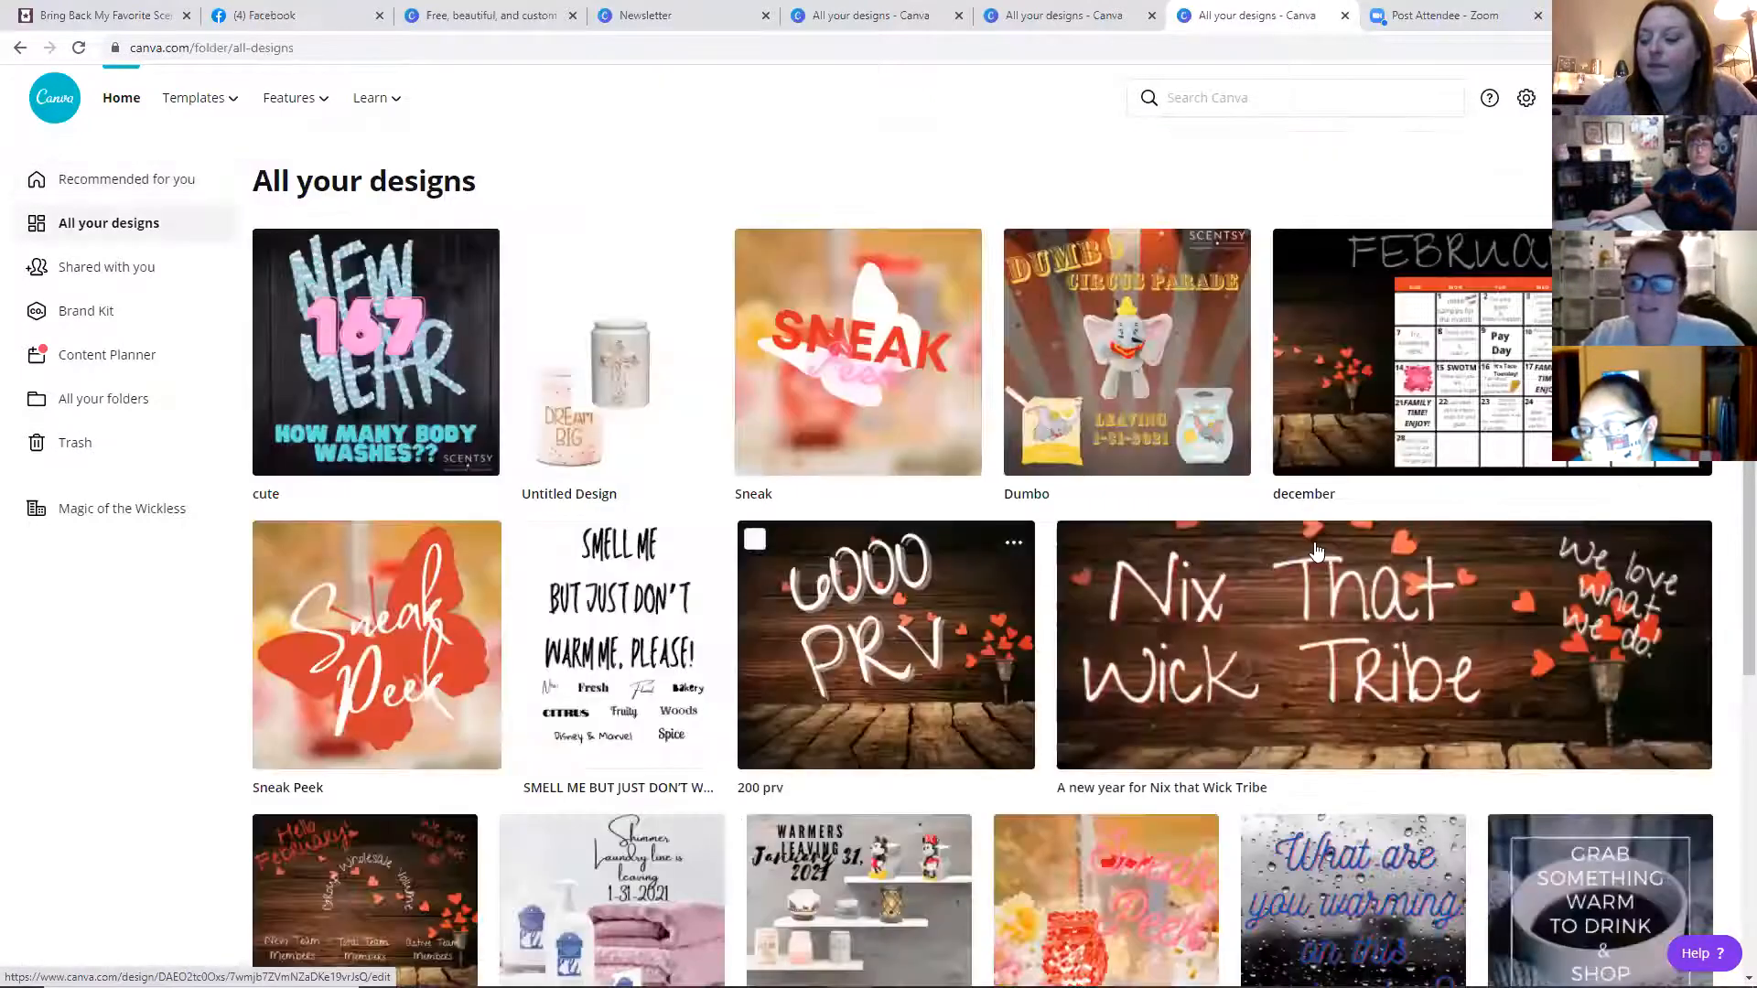
scroll(1315, 550, "down", 6)
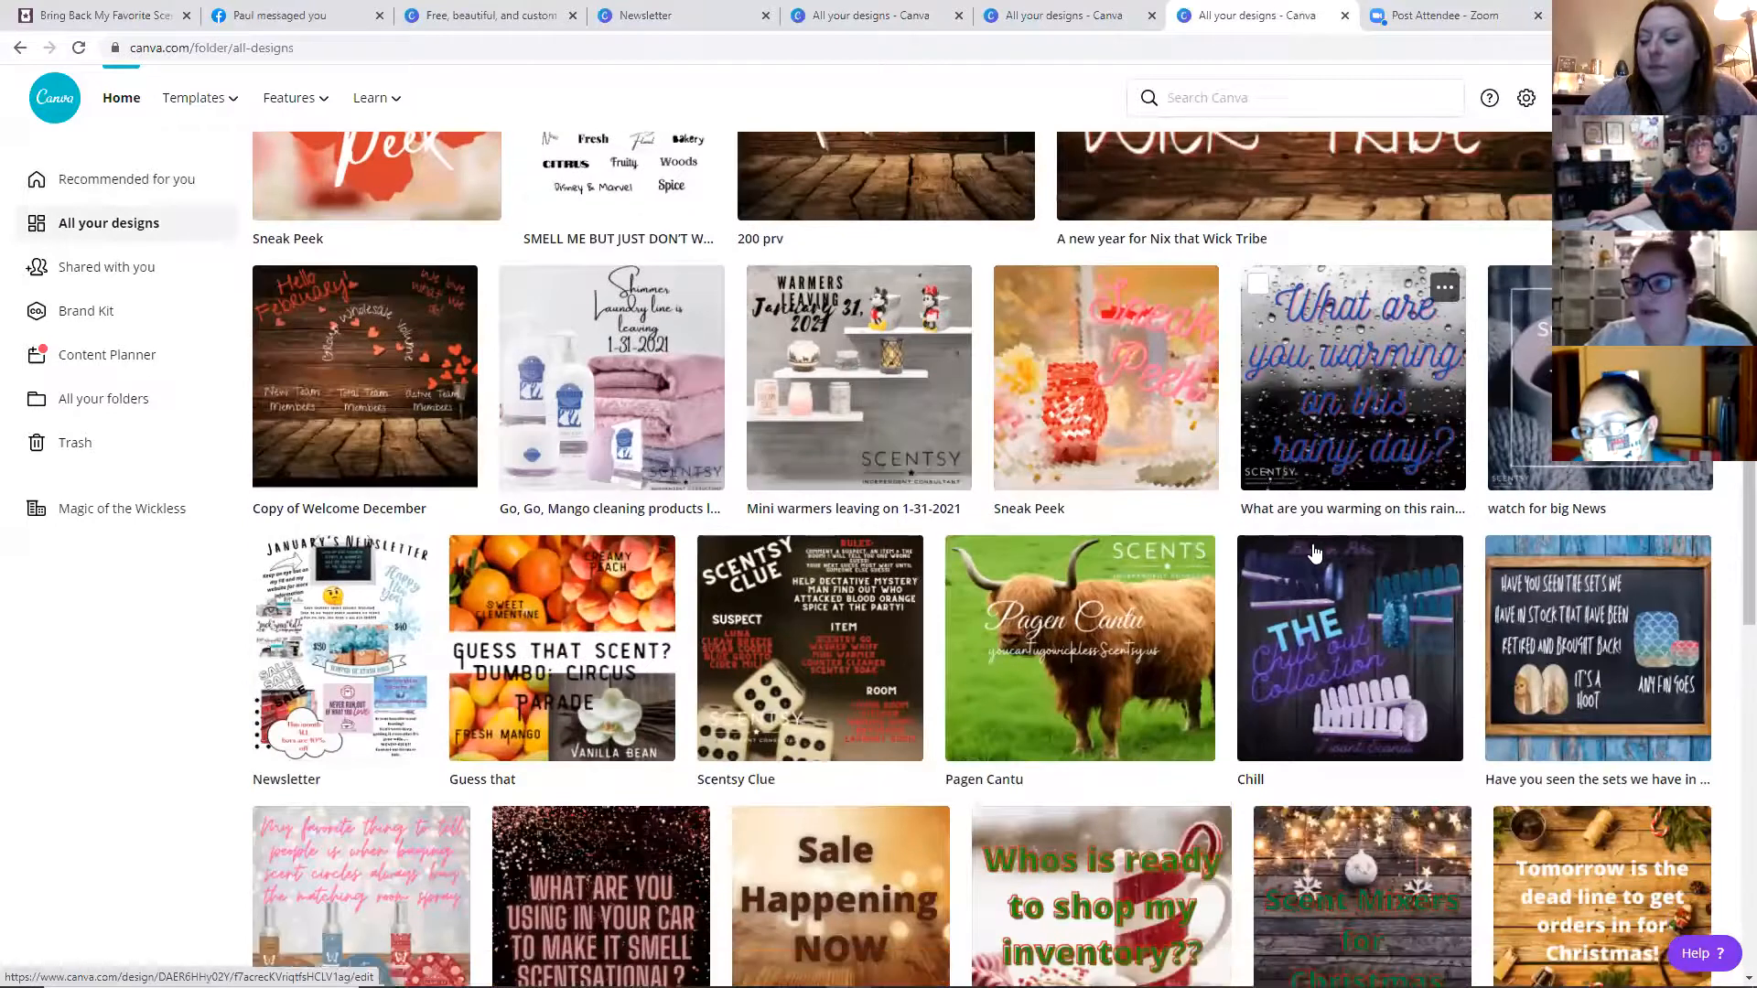
scroll(1315, 550, "down", 1)
scroll(1291, 535, "down", 2)
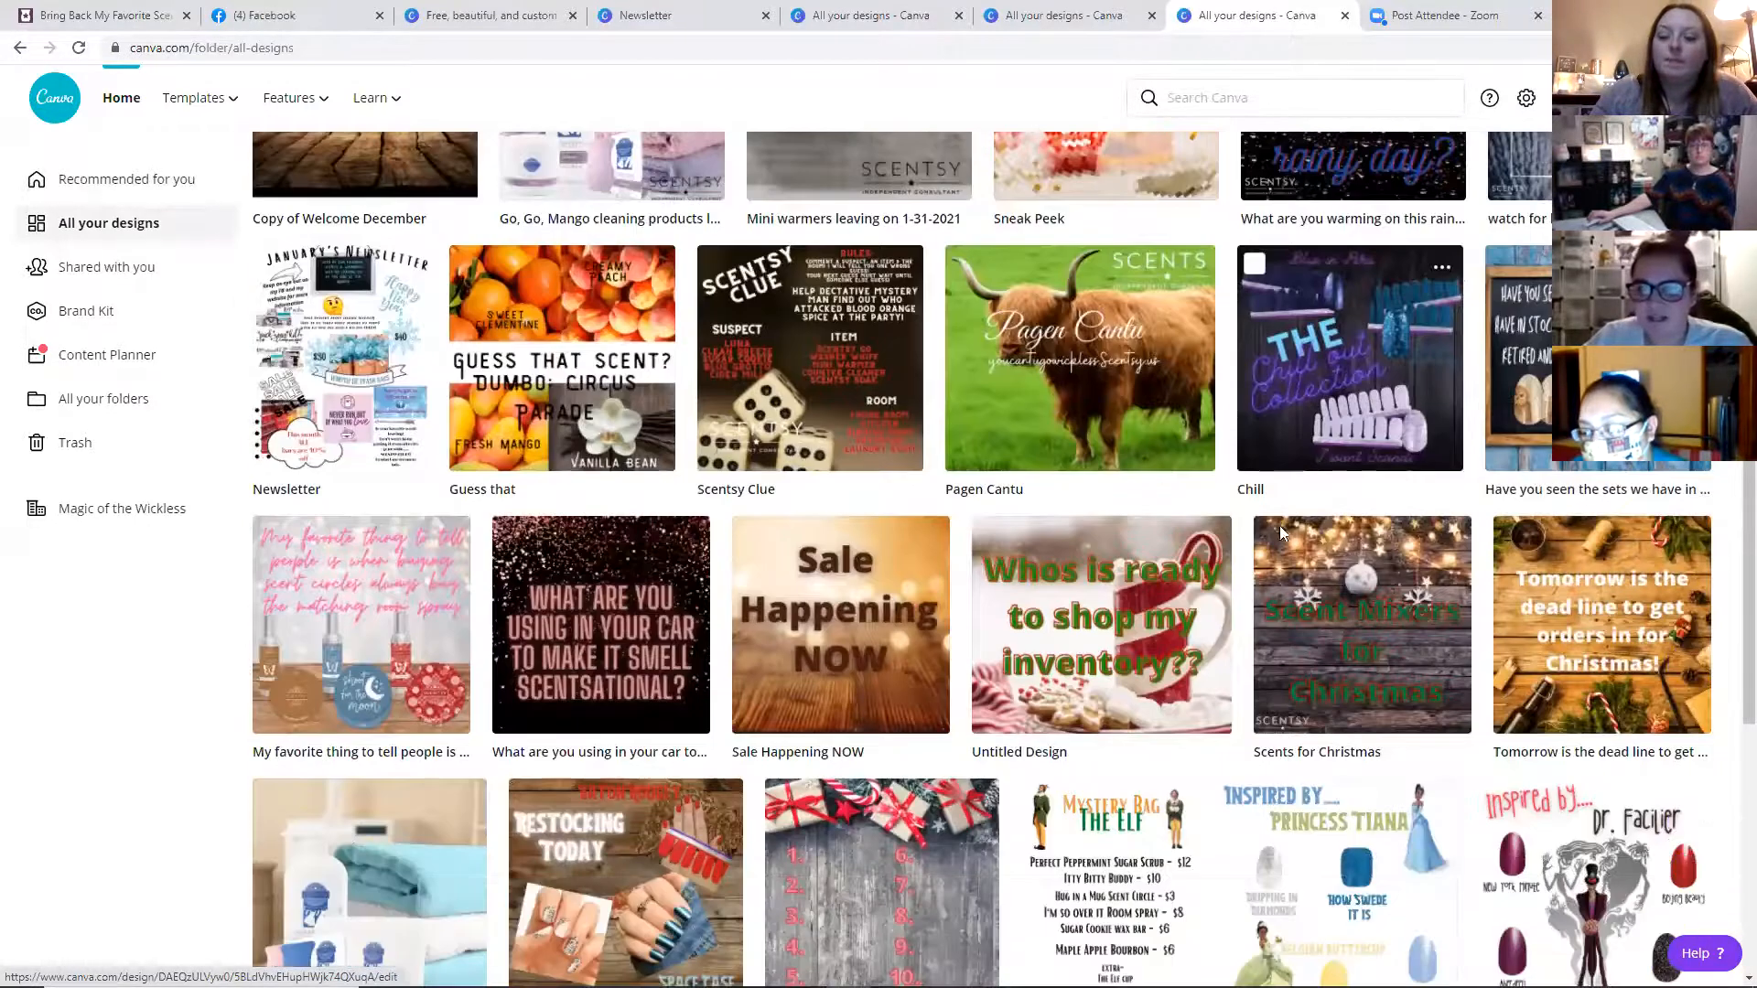
scroll(1281, 532, "down", 1)
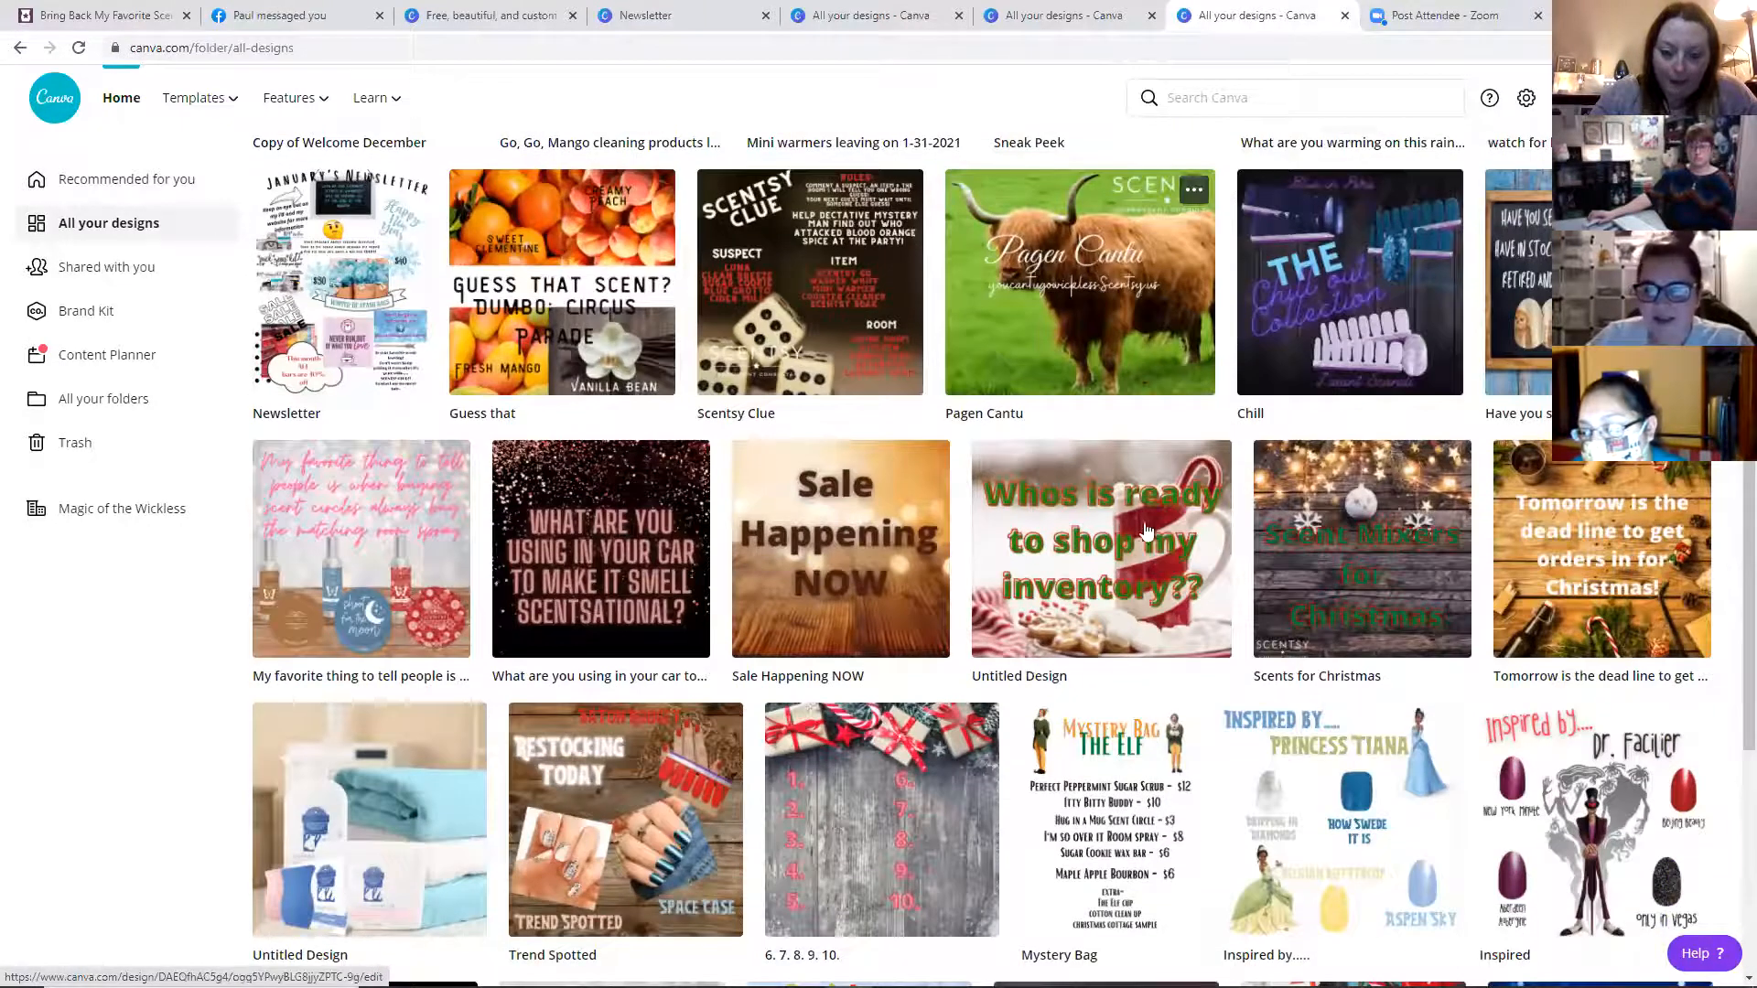
scroll(1077, 545, "down", 1)
scroll(929, 371, "down", 2)
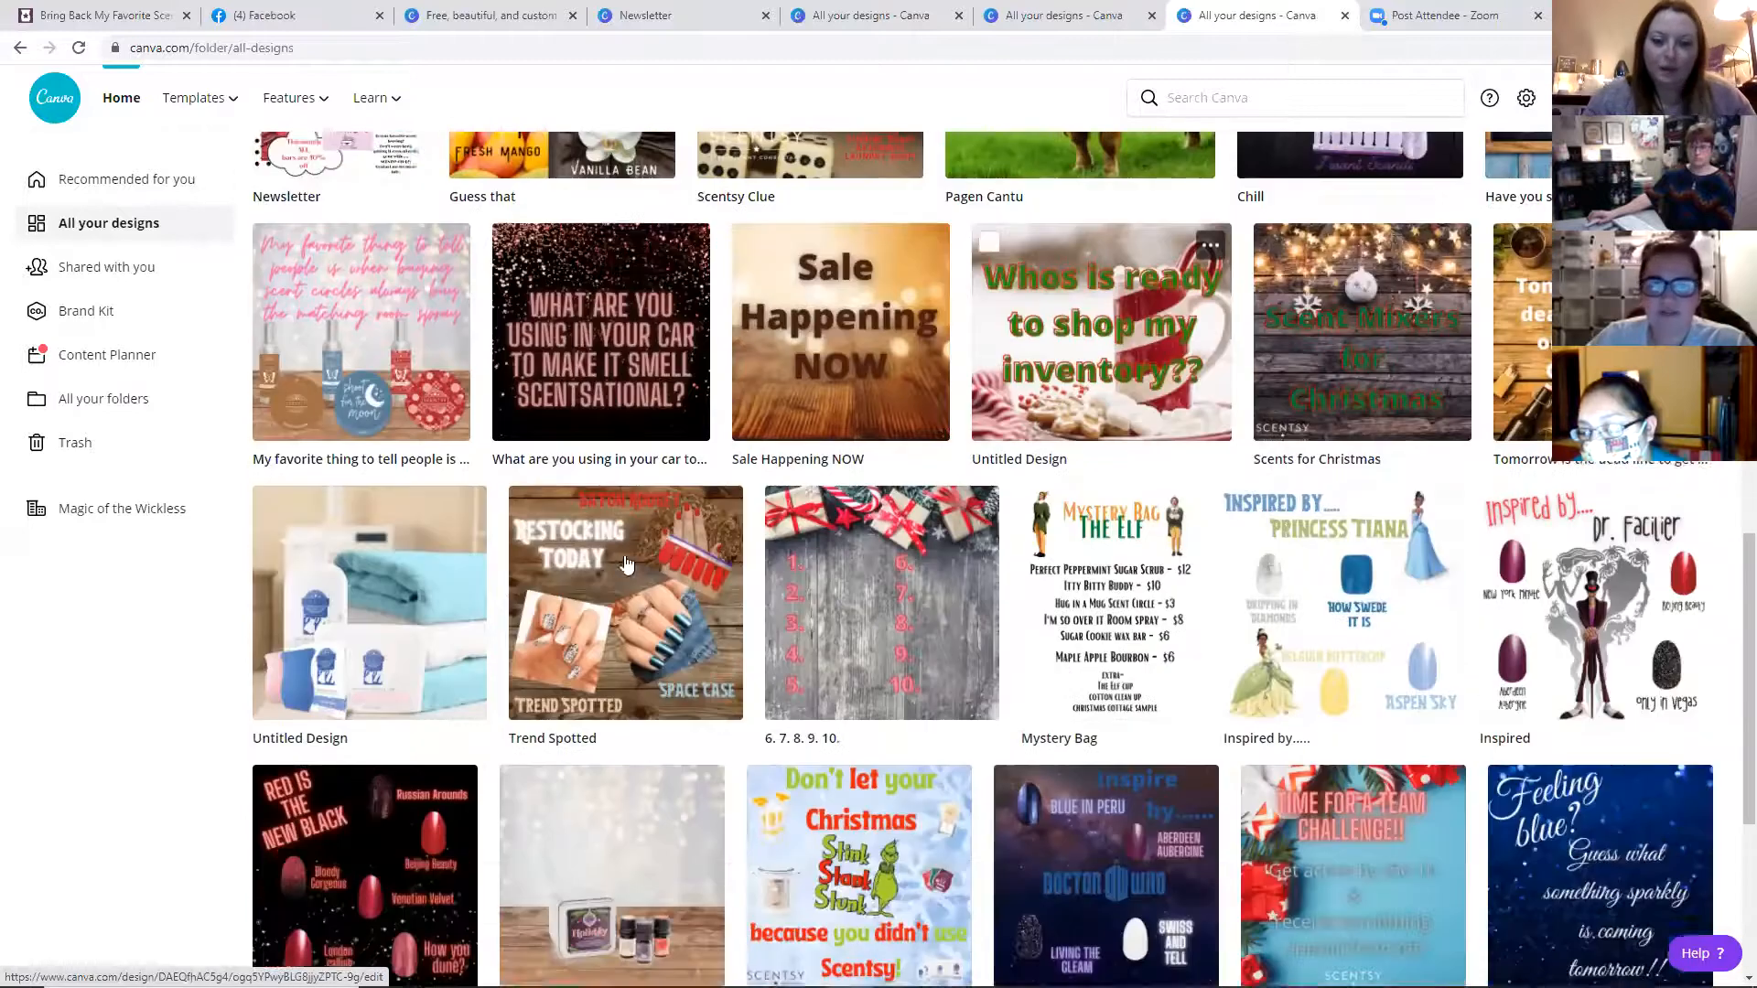
scroll(625, 565, "down", 1)
scroll(824, 558, "down", 3)
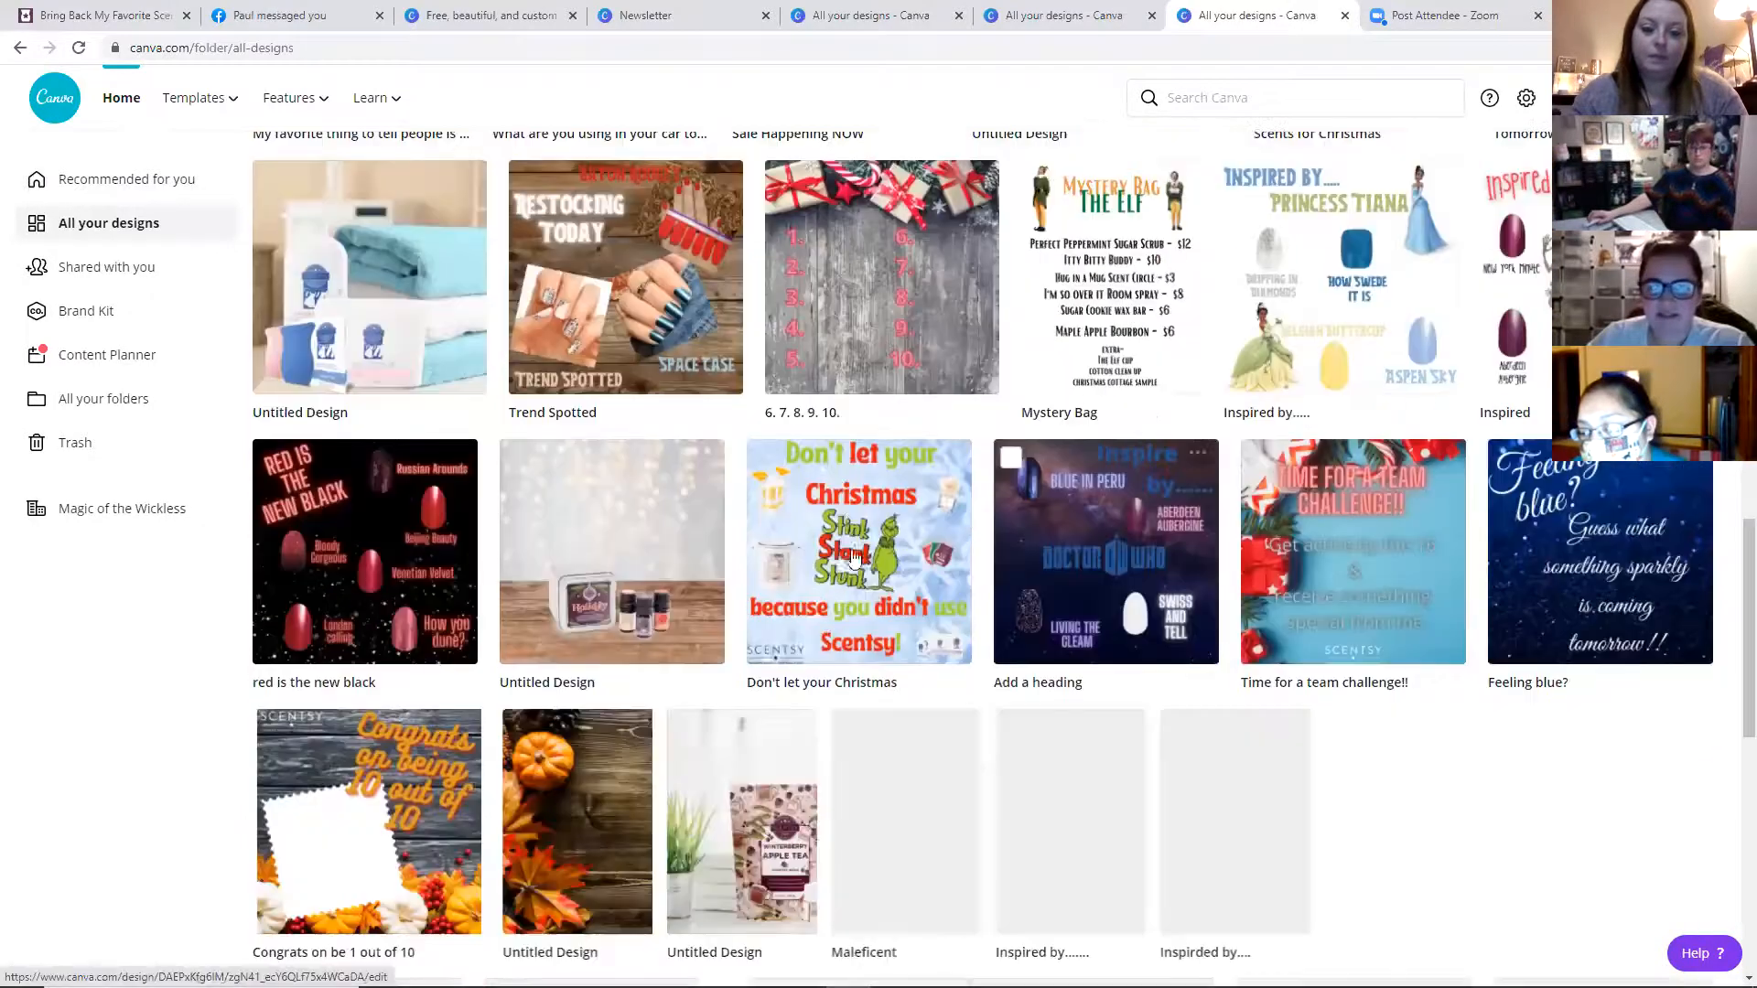
scroll(955, 302, "down", 3)
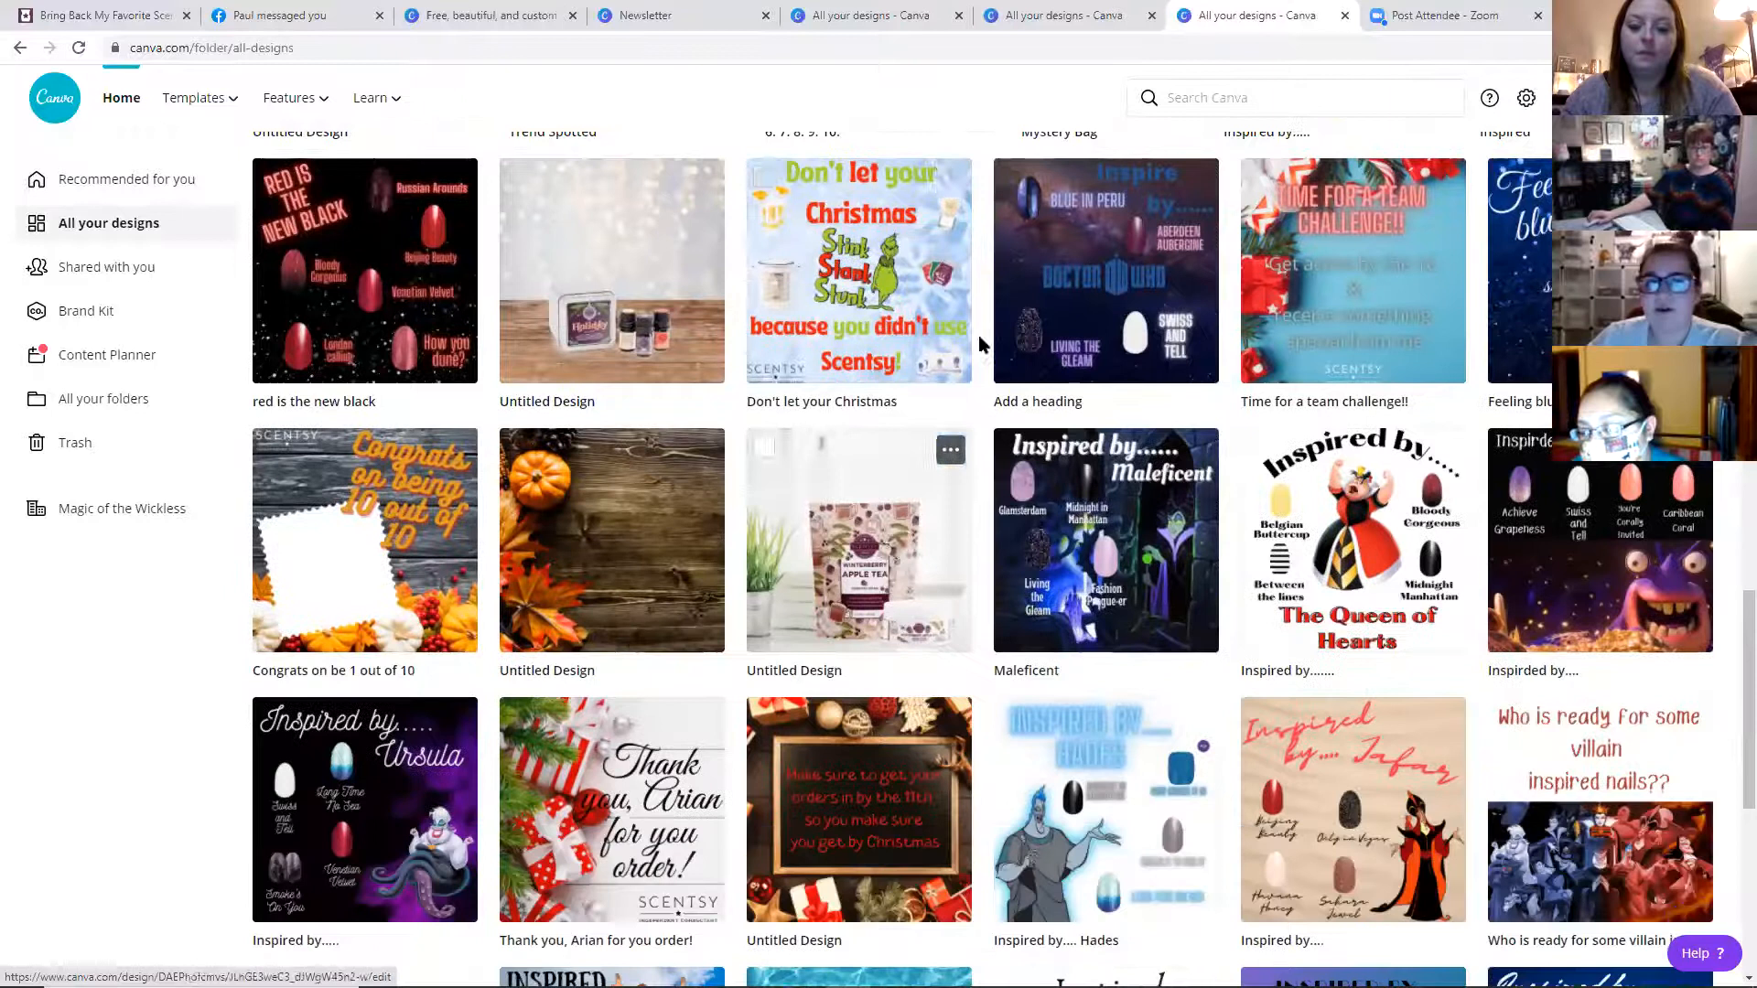
left_click(979, 338)
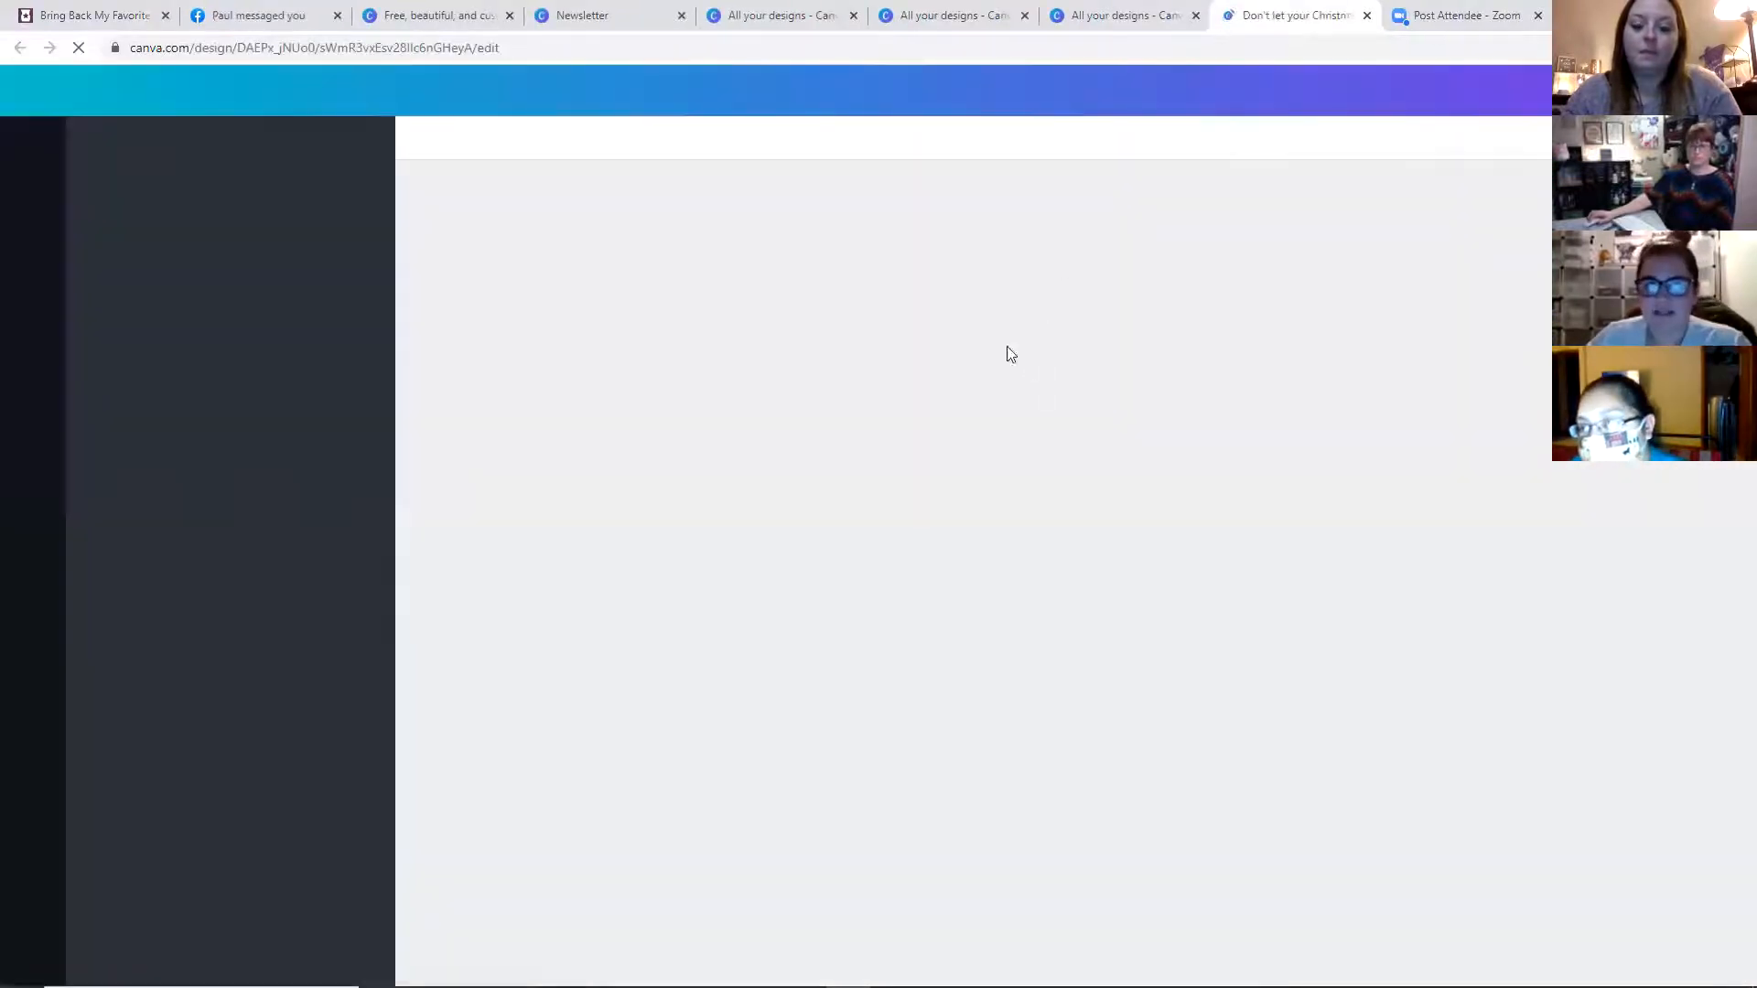